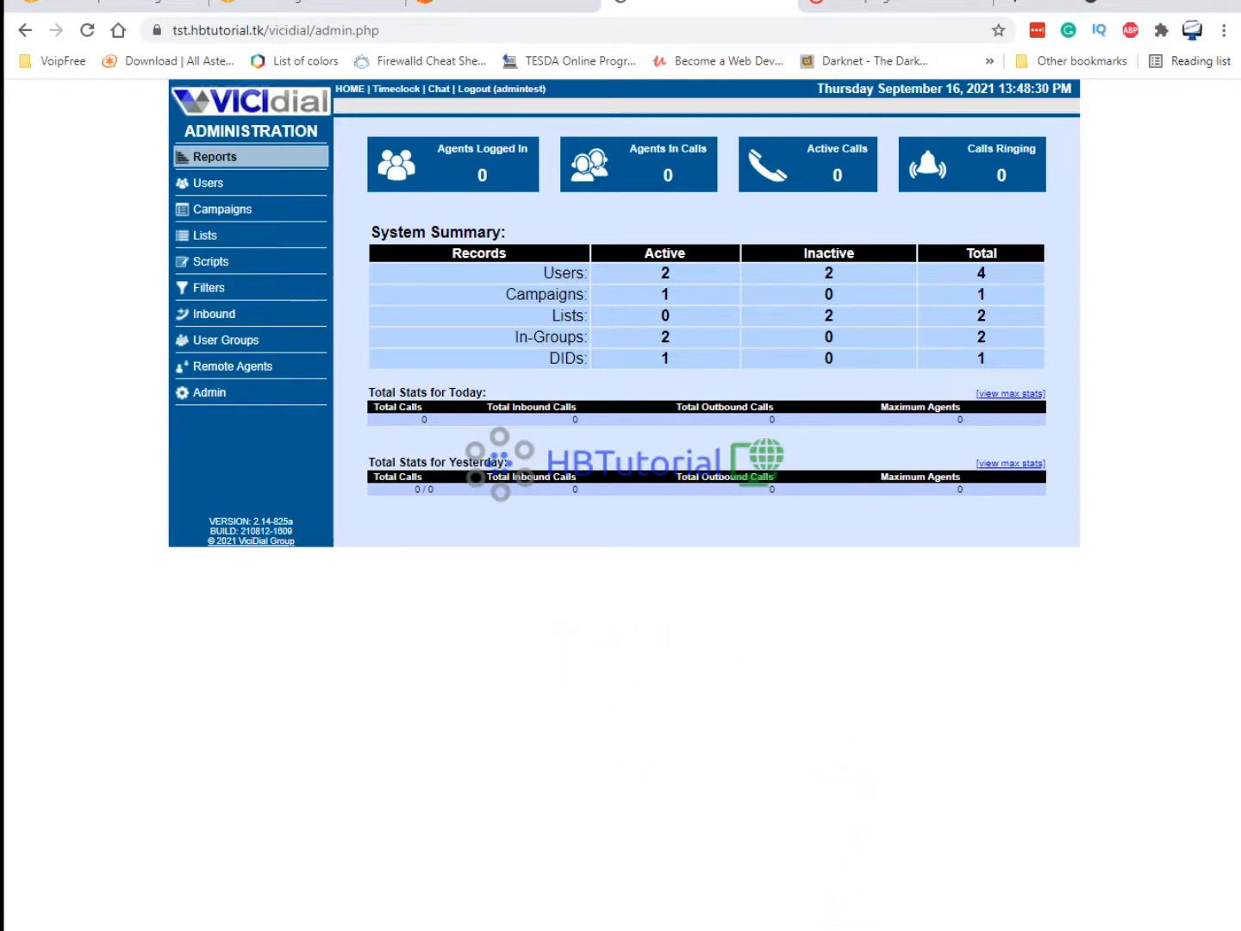
Switch to the VICIdial manager manual and scroll to the AMD outbound campaign section on page 34.
{"action": "key", "text": "alt+Tab"}
{"action": "scroll", "coordinate": [802, 456], "scroll_direction": "up", "scroll_amount": 11}
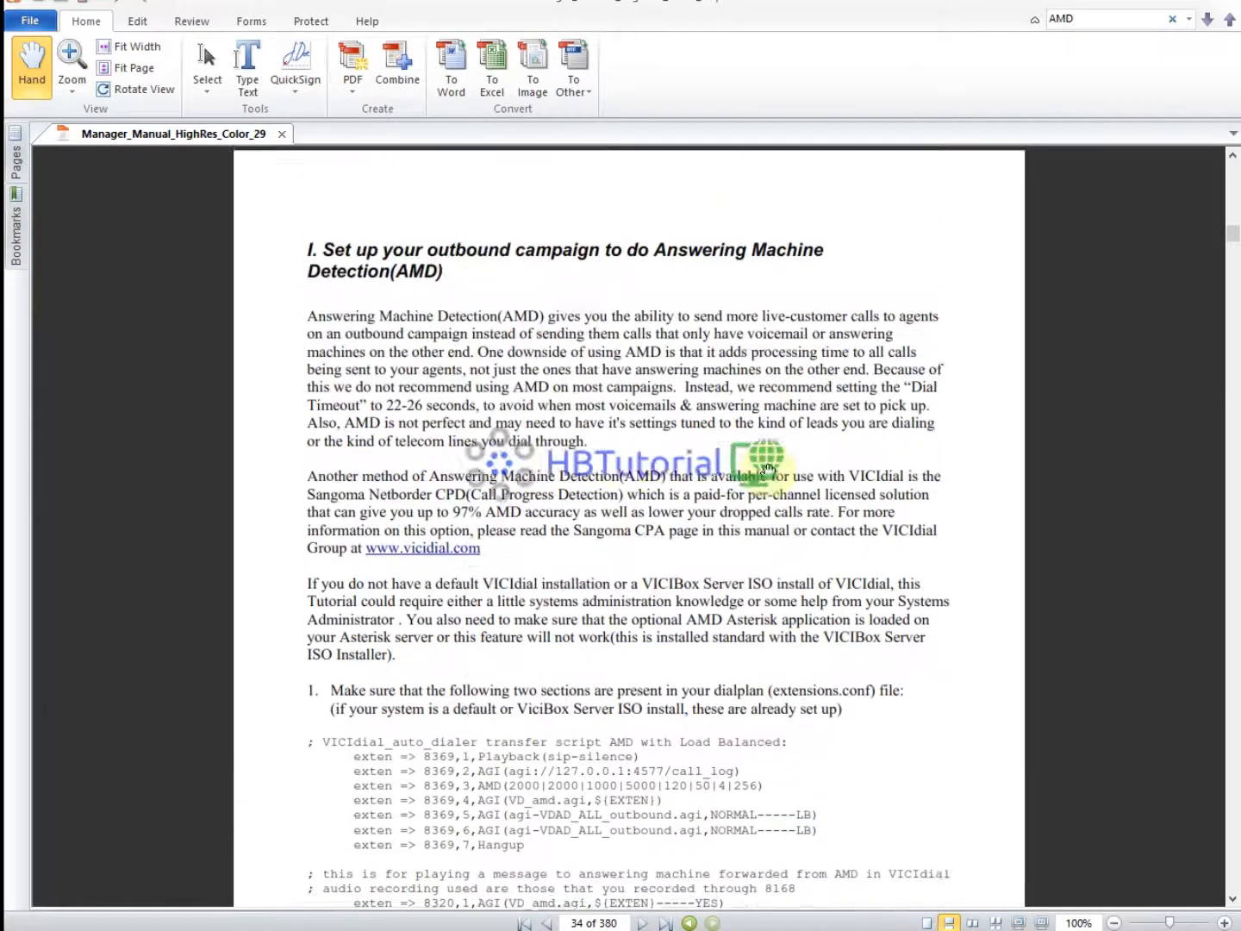
{"action": "scroll", "coordinate": [770, 490], "scroll_direction": "down", "scroll_amount": 1}
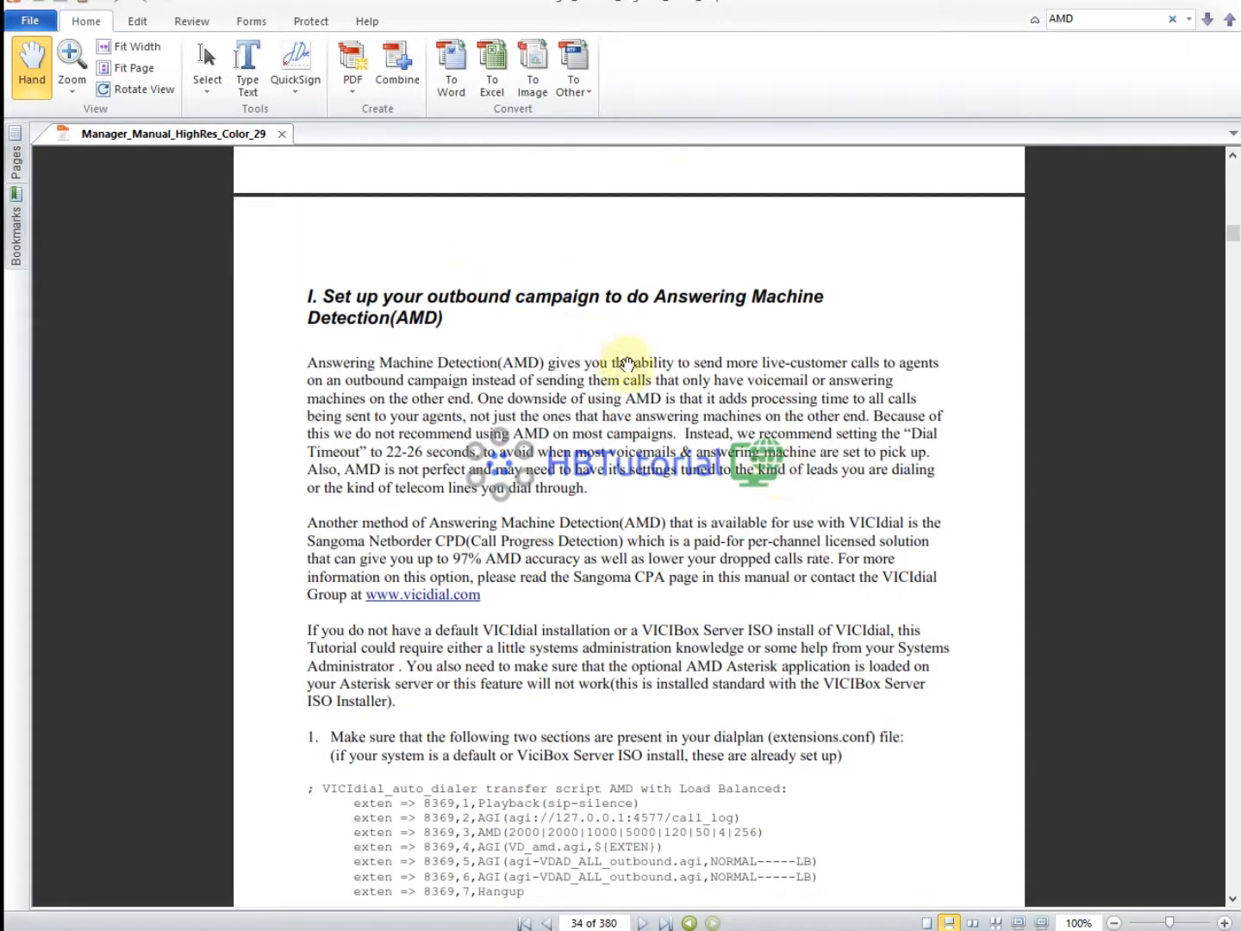
{"action": "scroll", "coordinate": [627, 363], "scroll_direction": "down", "scroll_amount": 1}
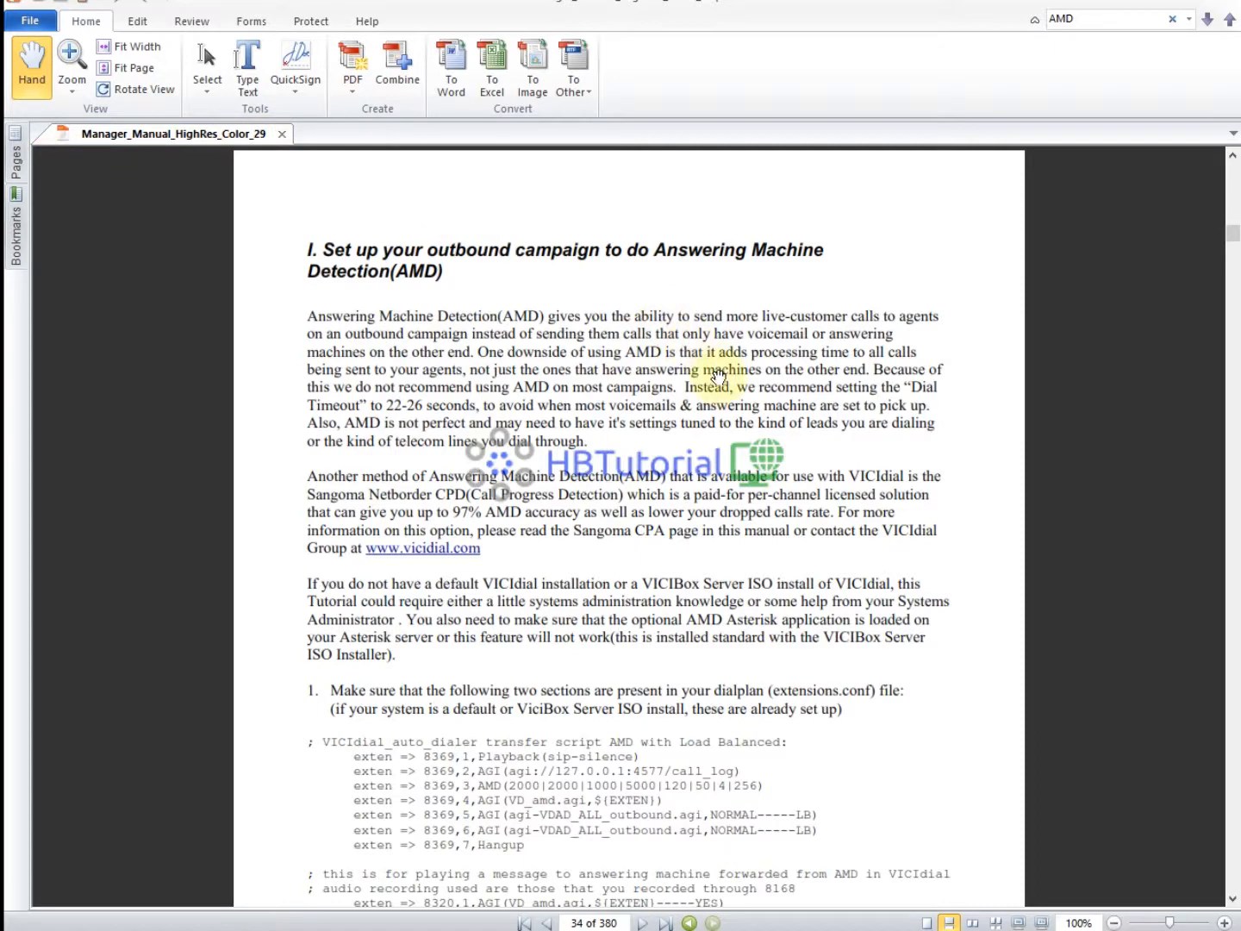
{"action": "scroll", "coordinate": [720, 373], "scroll_direction": "down", "scroll_amount": 1}
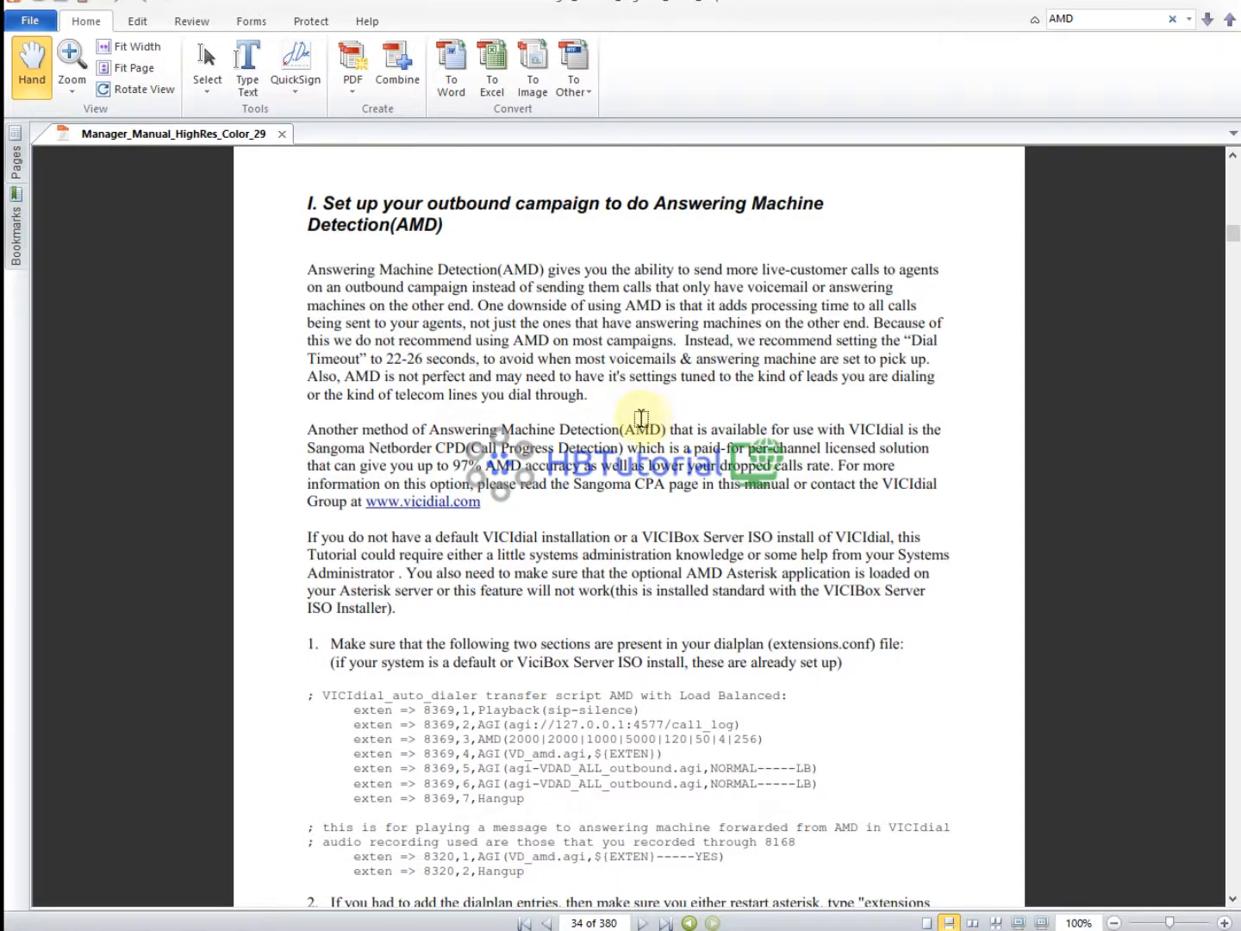
{"action": "scroll", "coordinate": [663, 487], "scroll_direction": "down", "scroll_amount": 1}
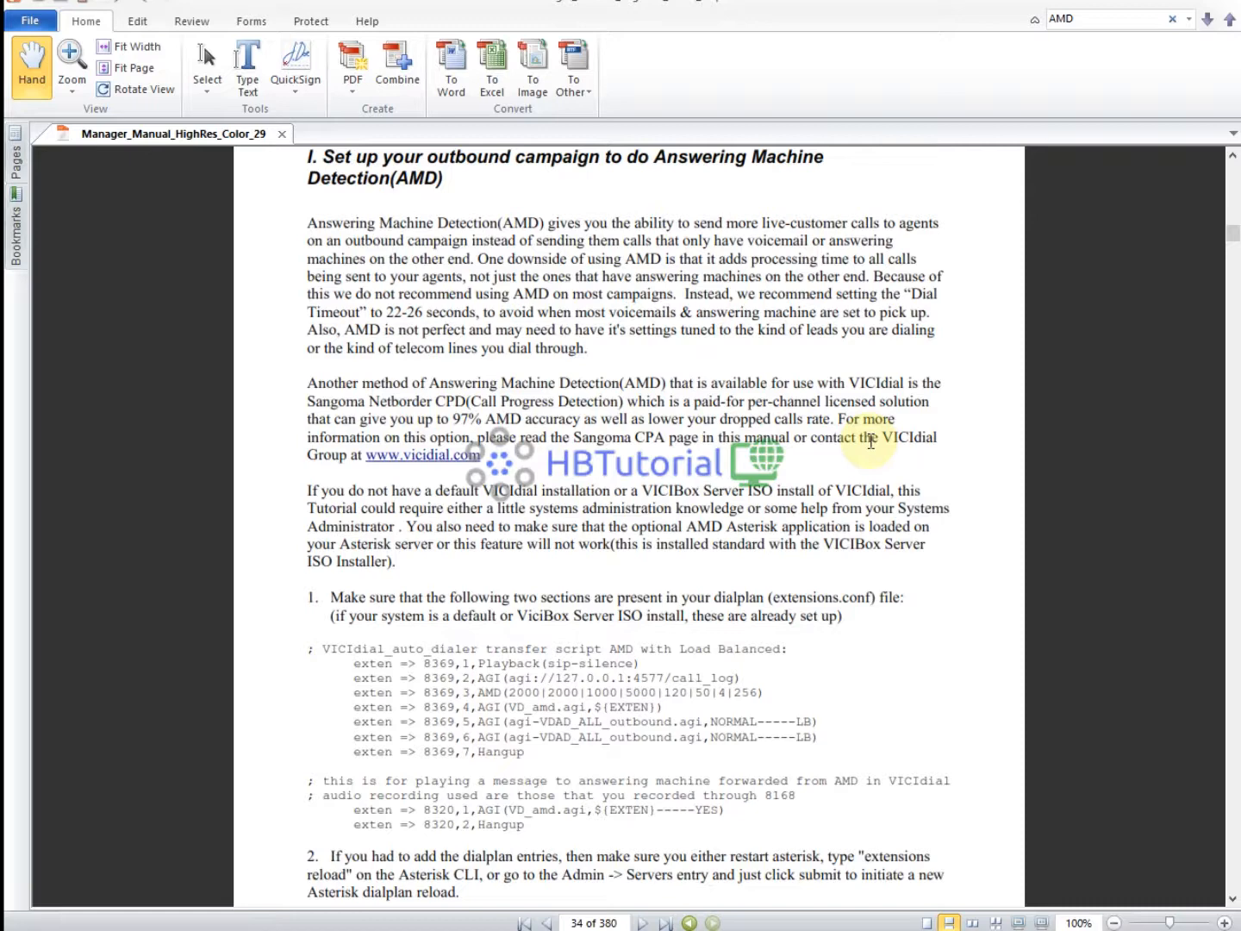
{"action": "scroll", "coordinate": [482, 462], "scroll_direction": "down", "scroll_amount": 3}
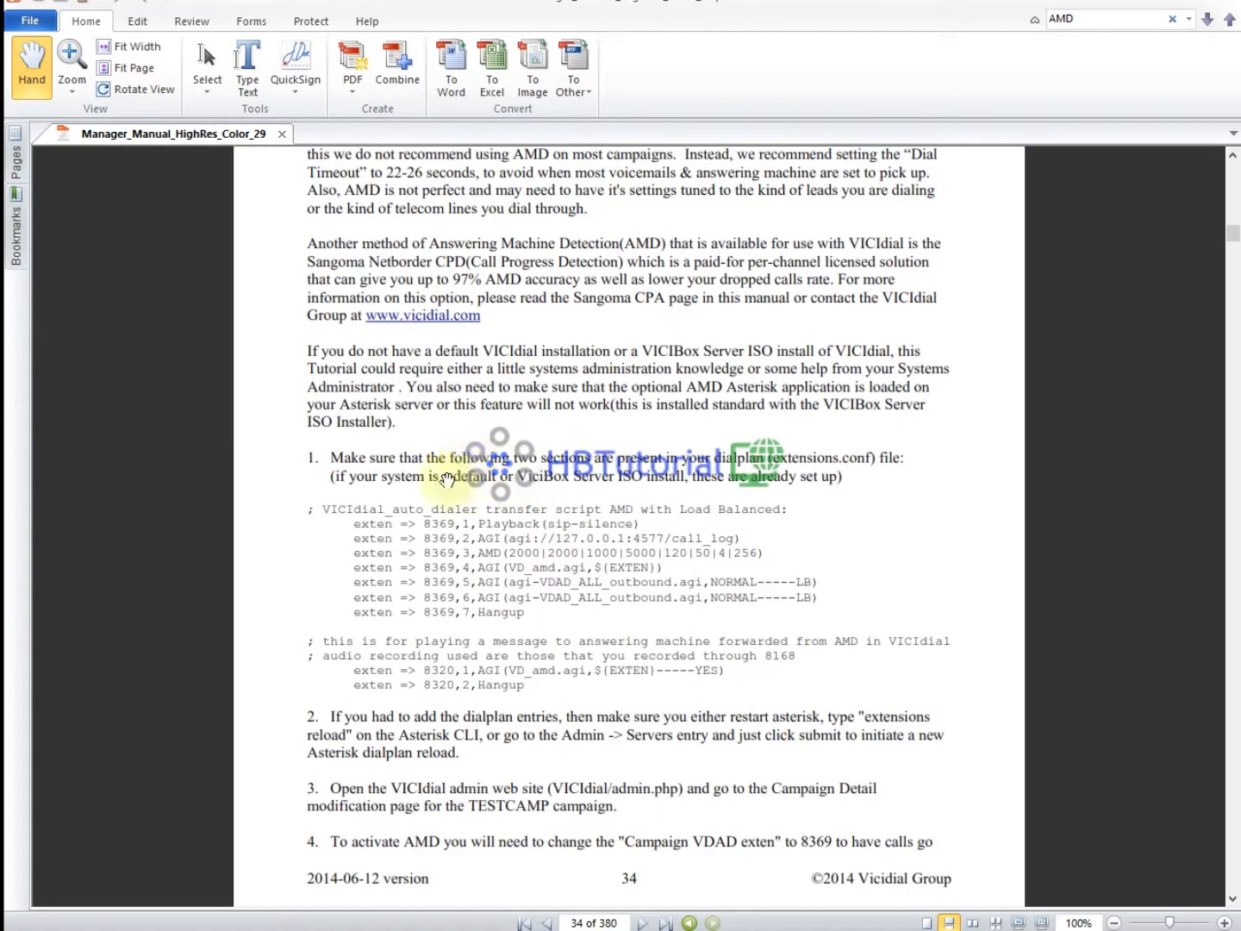
{"action": "scroll", "coordinate": [724, 493], "scroll_direction": "down", "scroll_amount": 2}
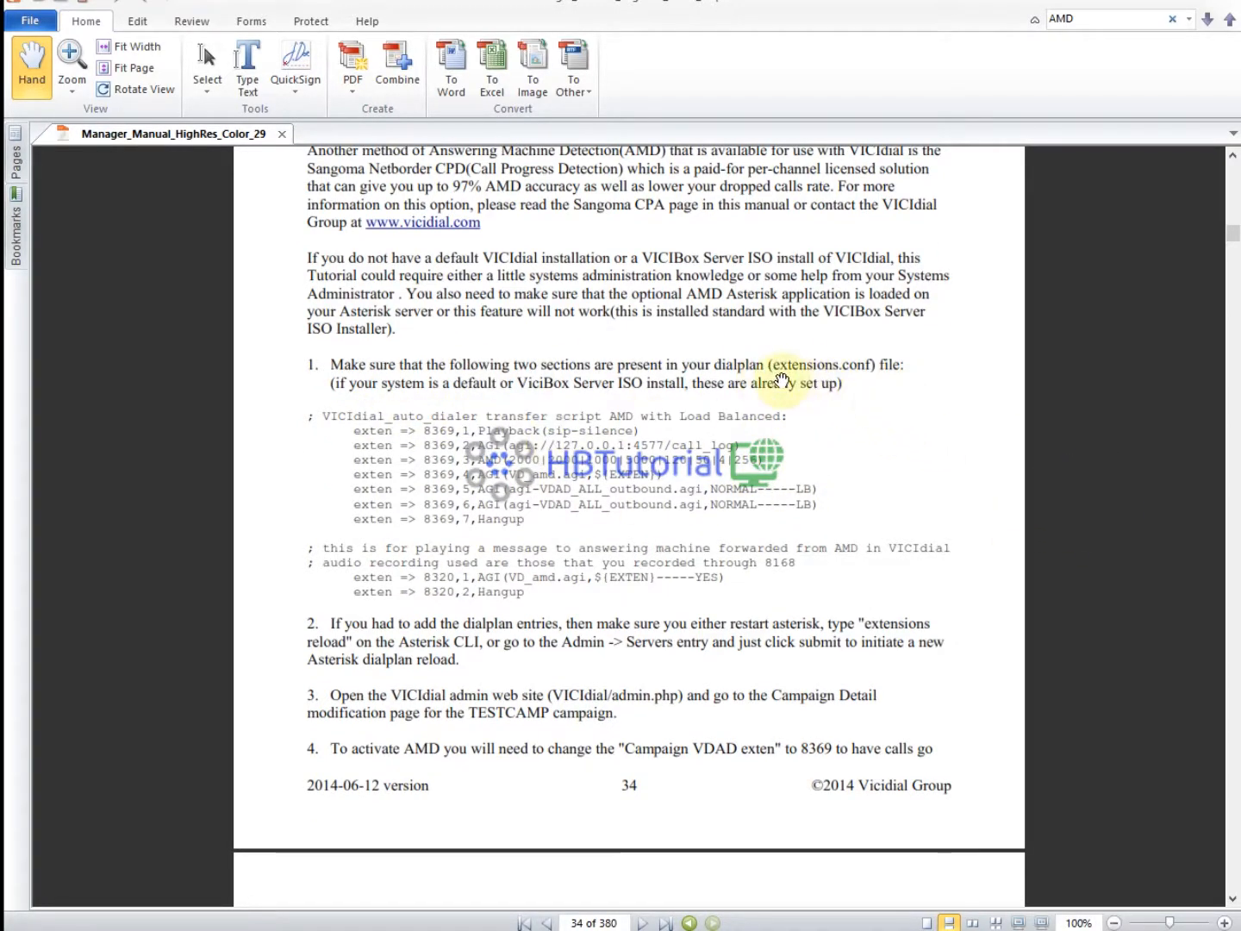
{"action": "scroll", "coordinate": [767, 313], "scroll_direction": "down", "scroll_amount": 1}
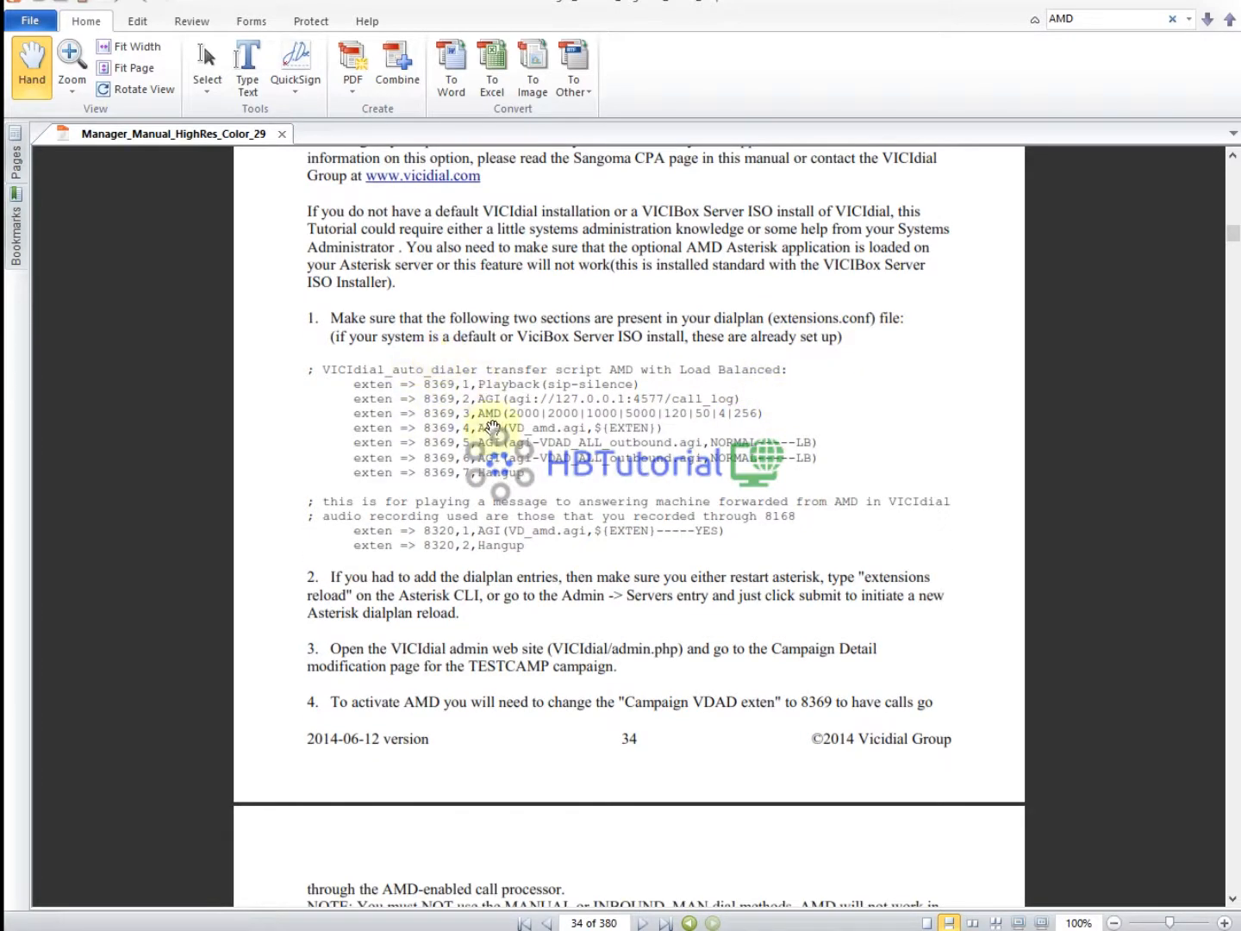
{"action": "scroll", "coordinate": [492, 427], "scroll_direction": "down", "scroll_amount": 3}
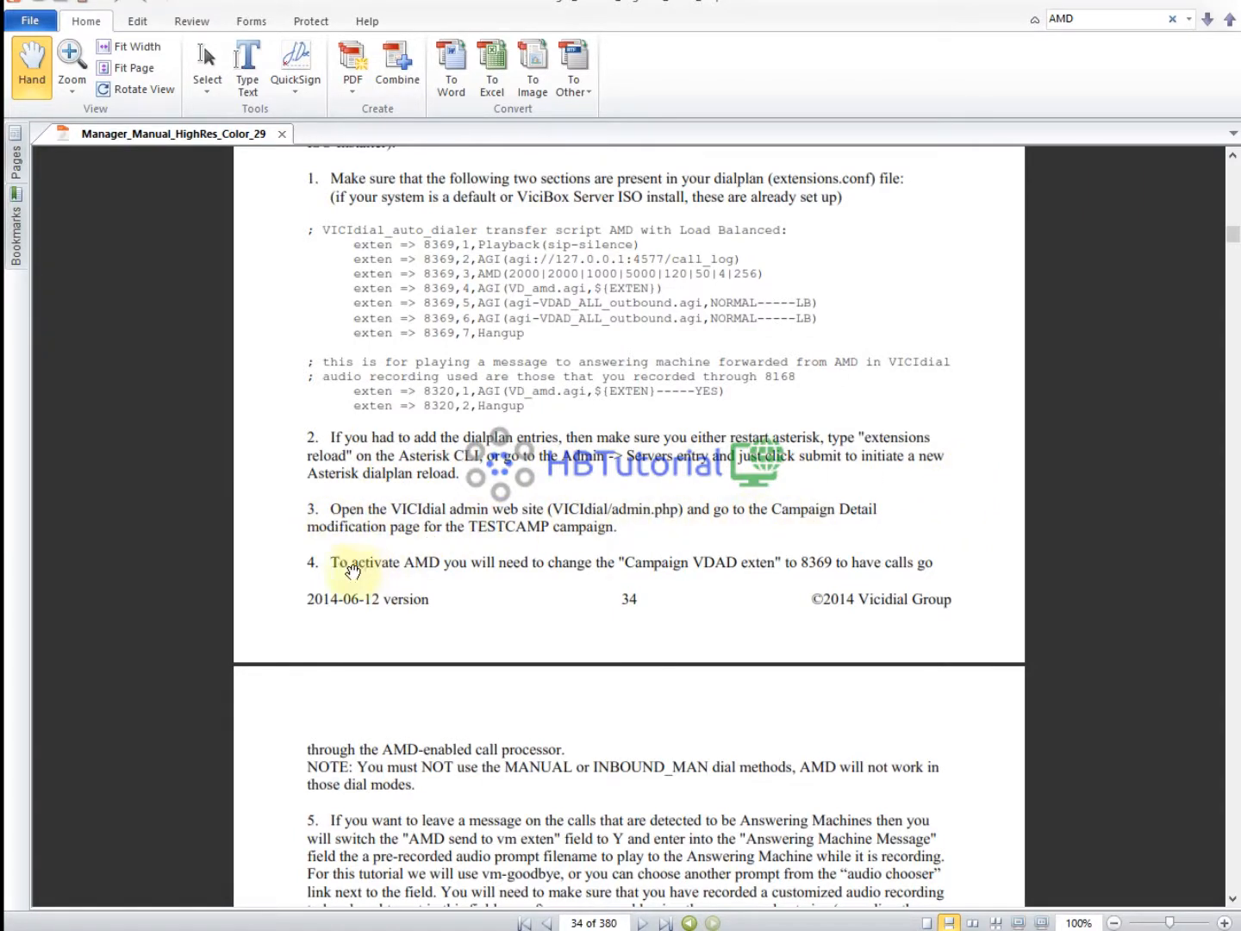
{"action": "scroll", "coordinate": [380, 570], "scroll_direction": "down", "scroll_amount": 1}
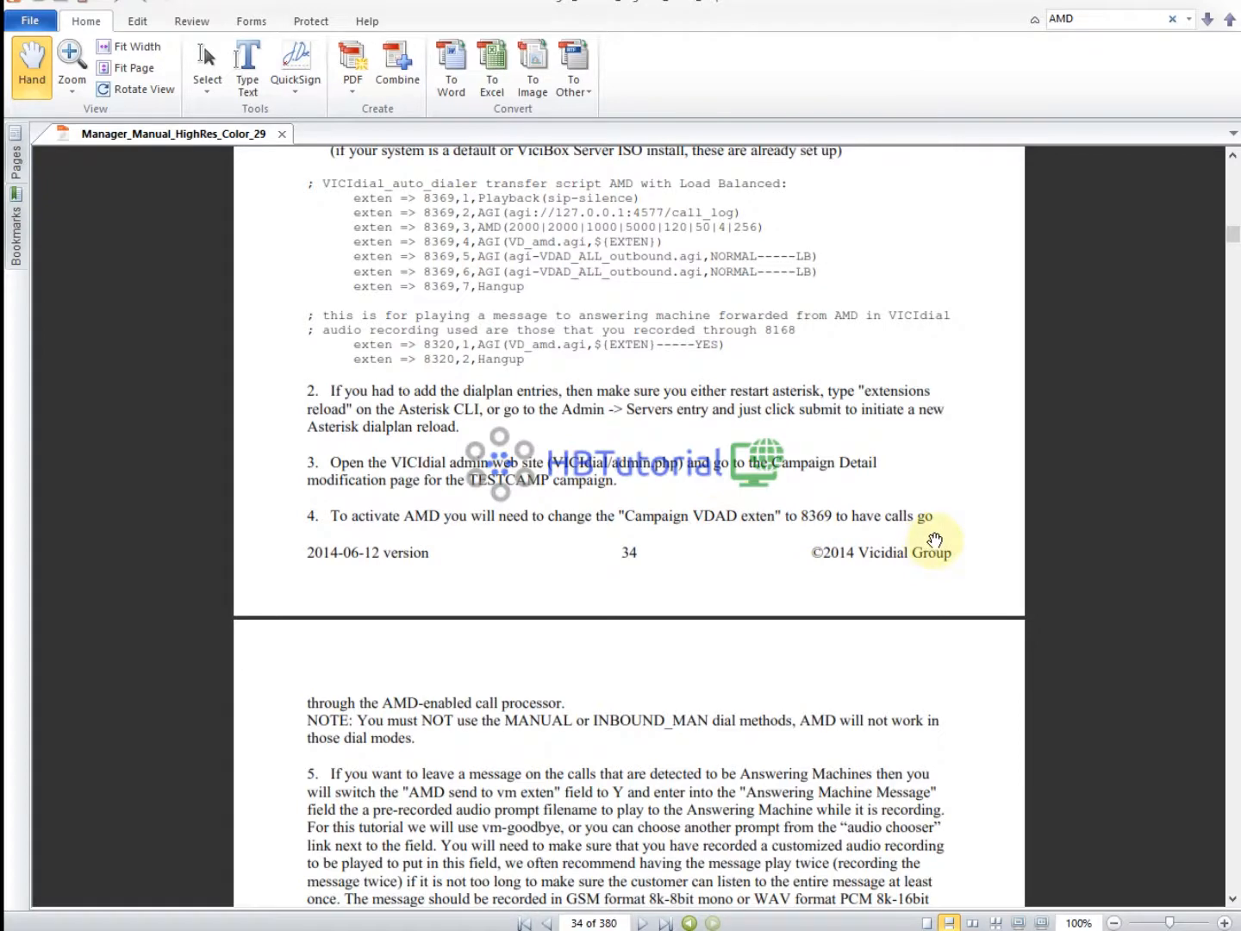
{"action": "scroll", "coordinate": [934, 540], "scroll_direction": "down", "scroll_amount": 1}
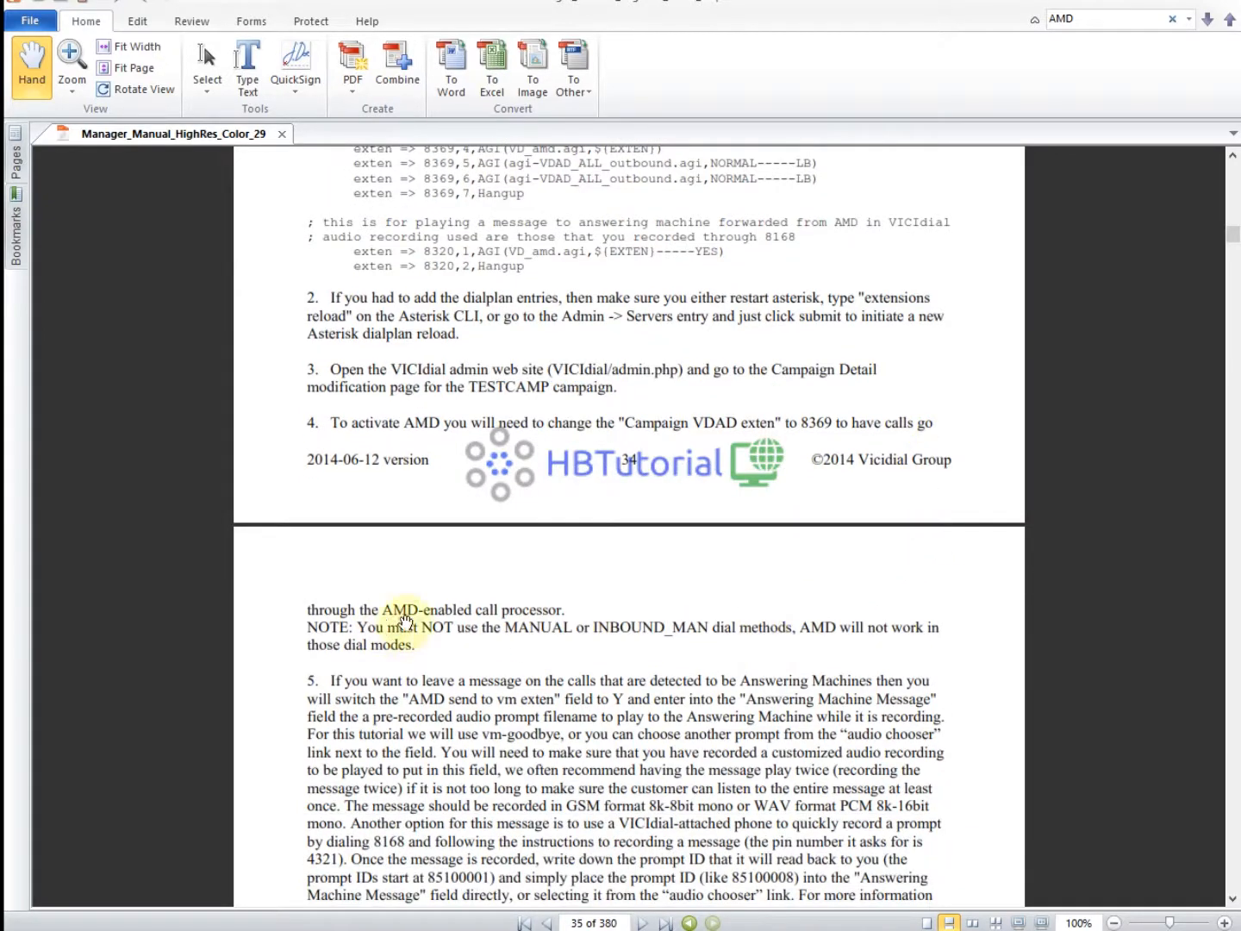
{"action": "scroll", "coordinate": [748, 623], "scroll_direction": "up", "scroll_amount": 5}
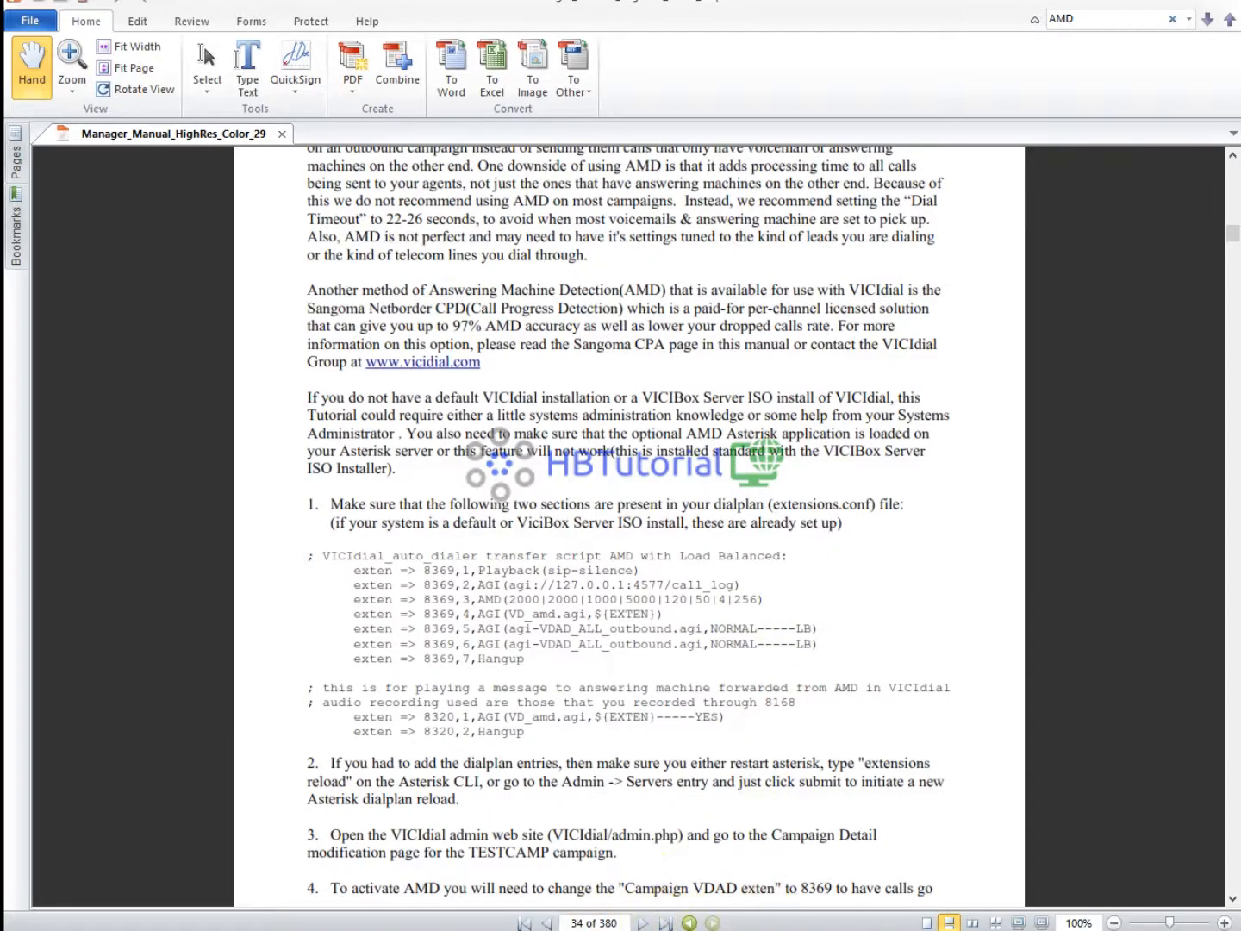
Start a new campaign with ID TstAMD and name TestAmdCamp.
{"action": "left_click", "coordinate": [555, 929]}
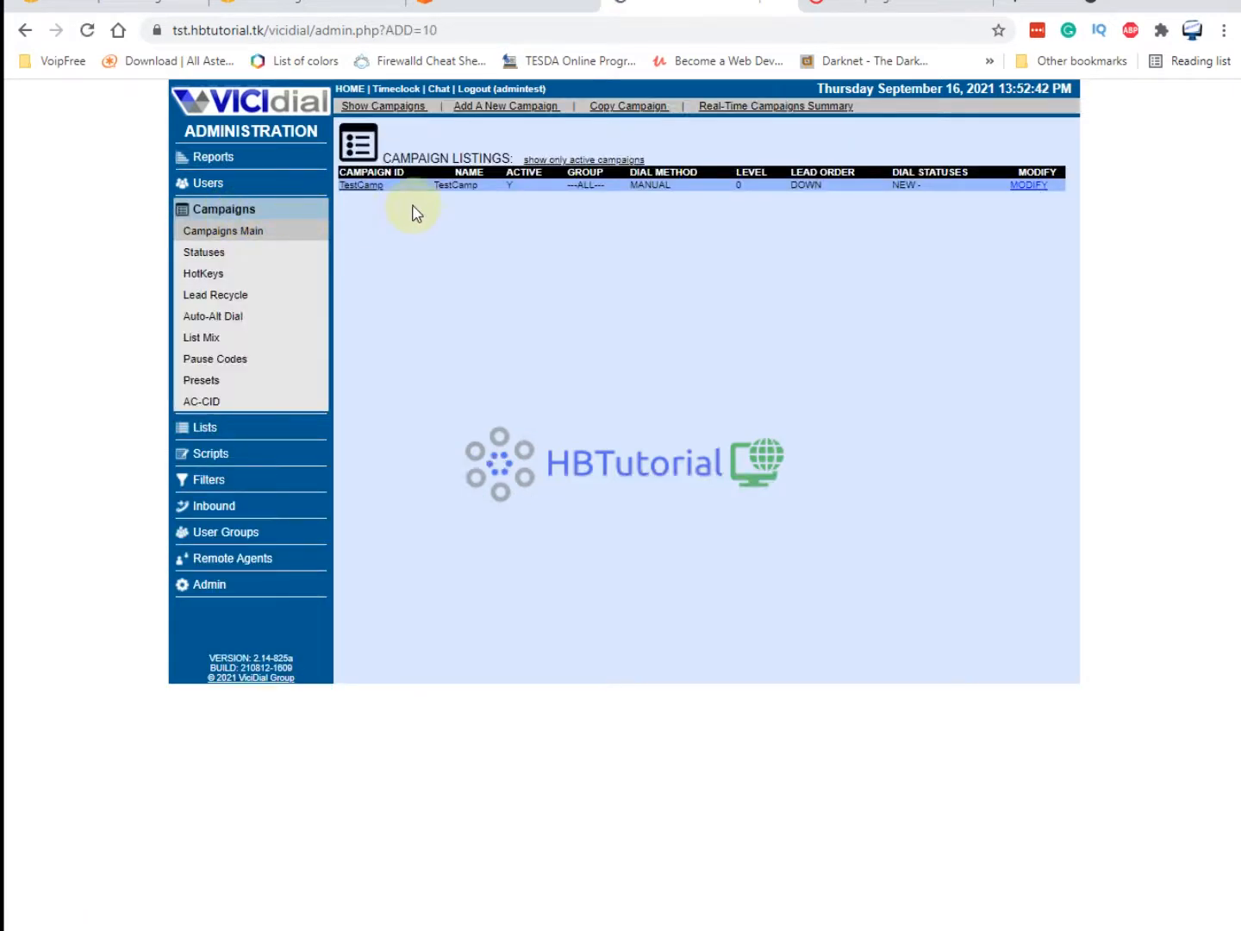
{"action": "left_click", "coordinate": [520, 108]}
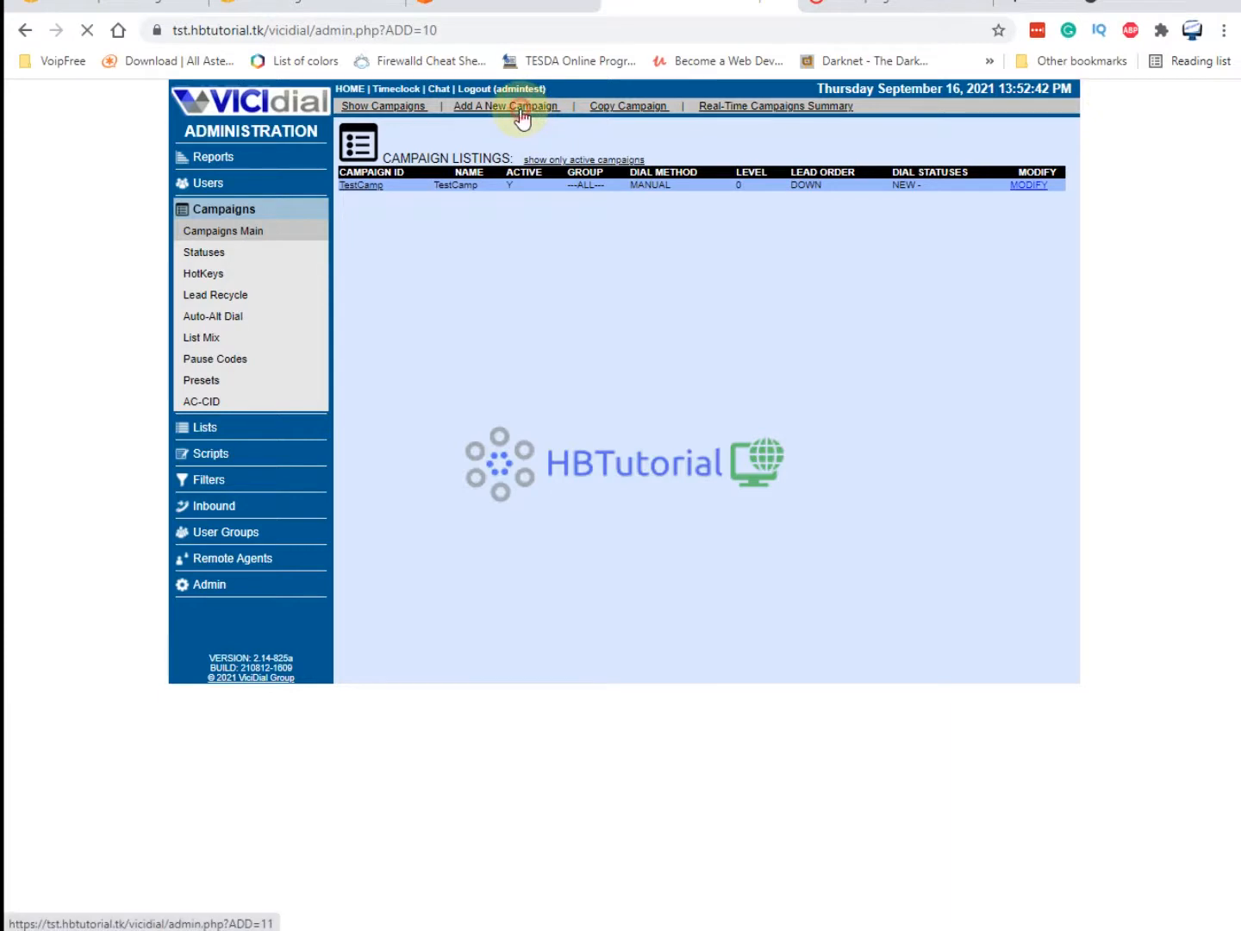
{"action": "left_click", "coordinate": [546, 190]}
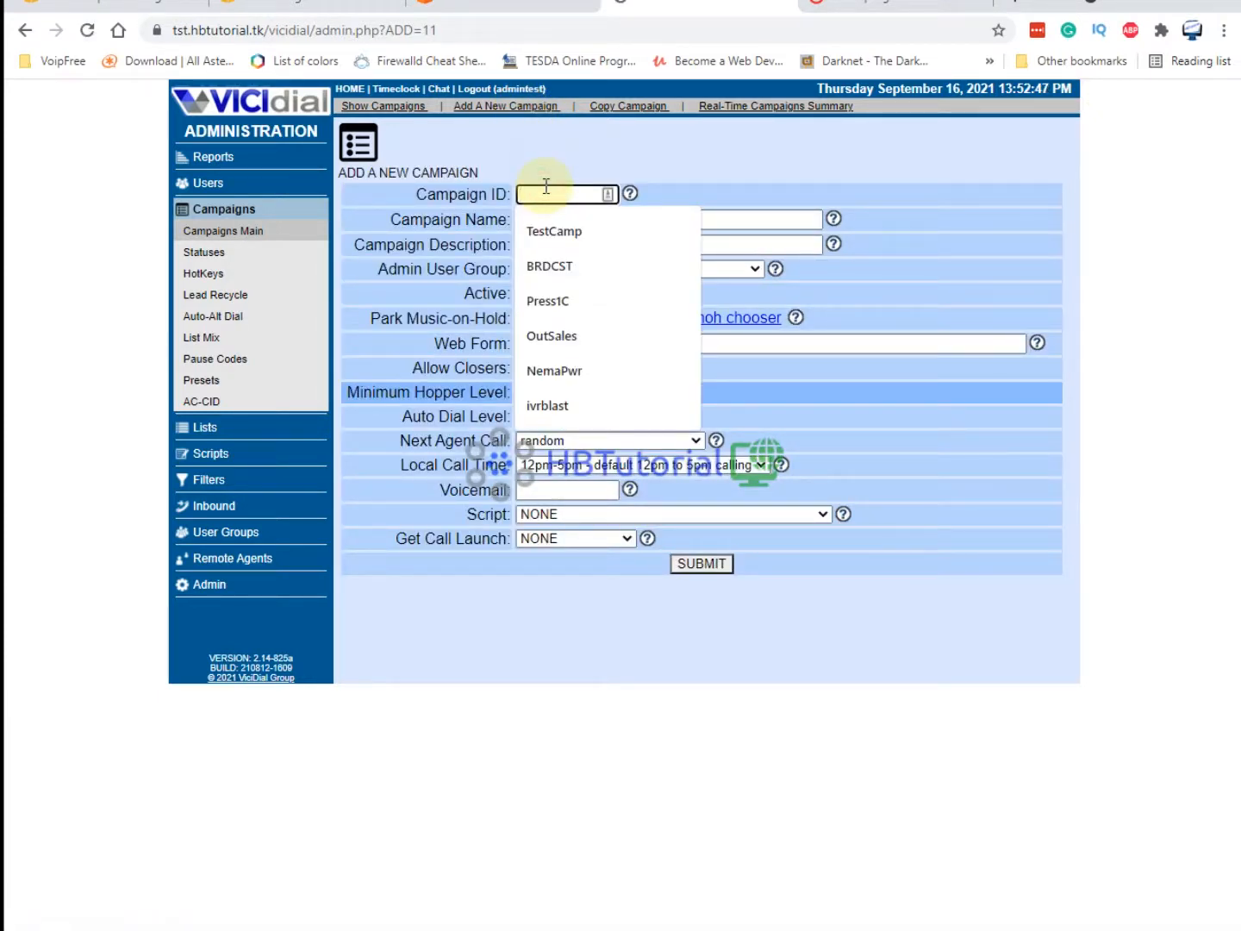
{"action": "type", "text": "T"}
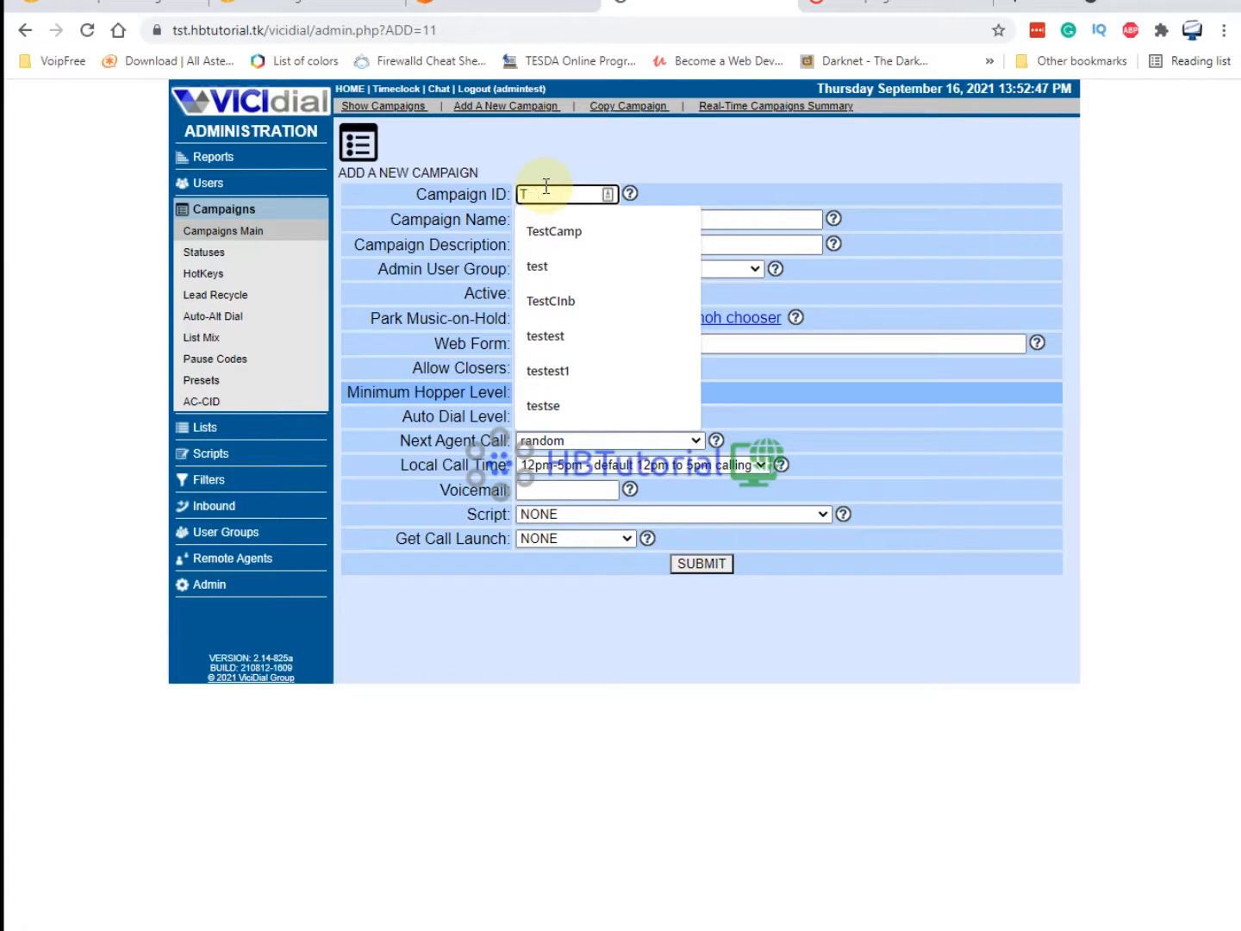
{"action": "type", "text": "estAMD"}
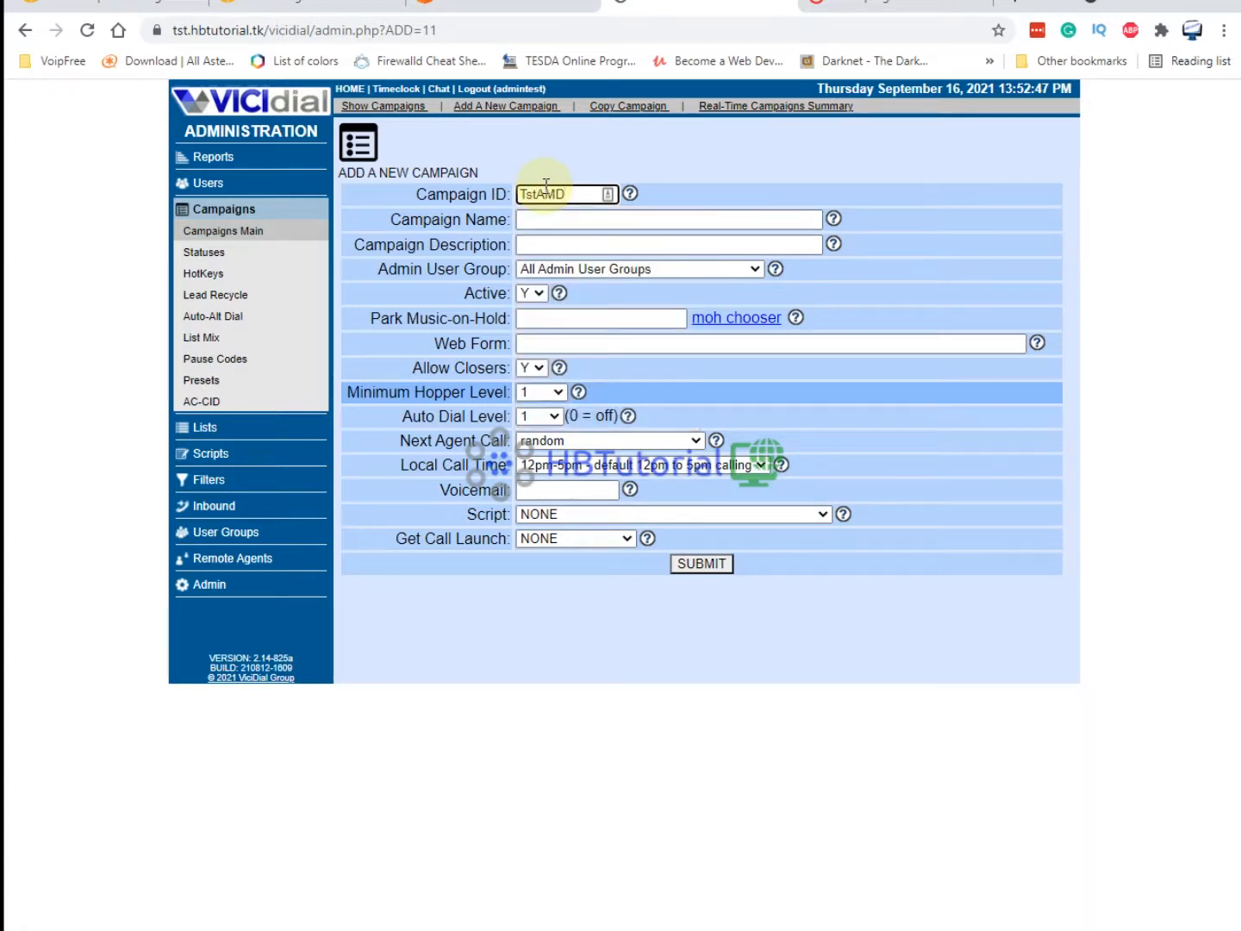
{"action": "left_click", "coordinate": [556, 219]}
{"action": "type", "text": "Test"}
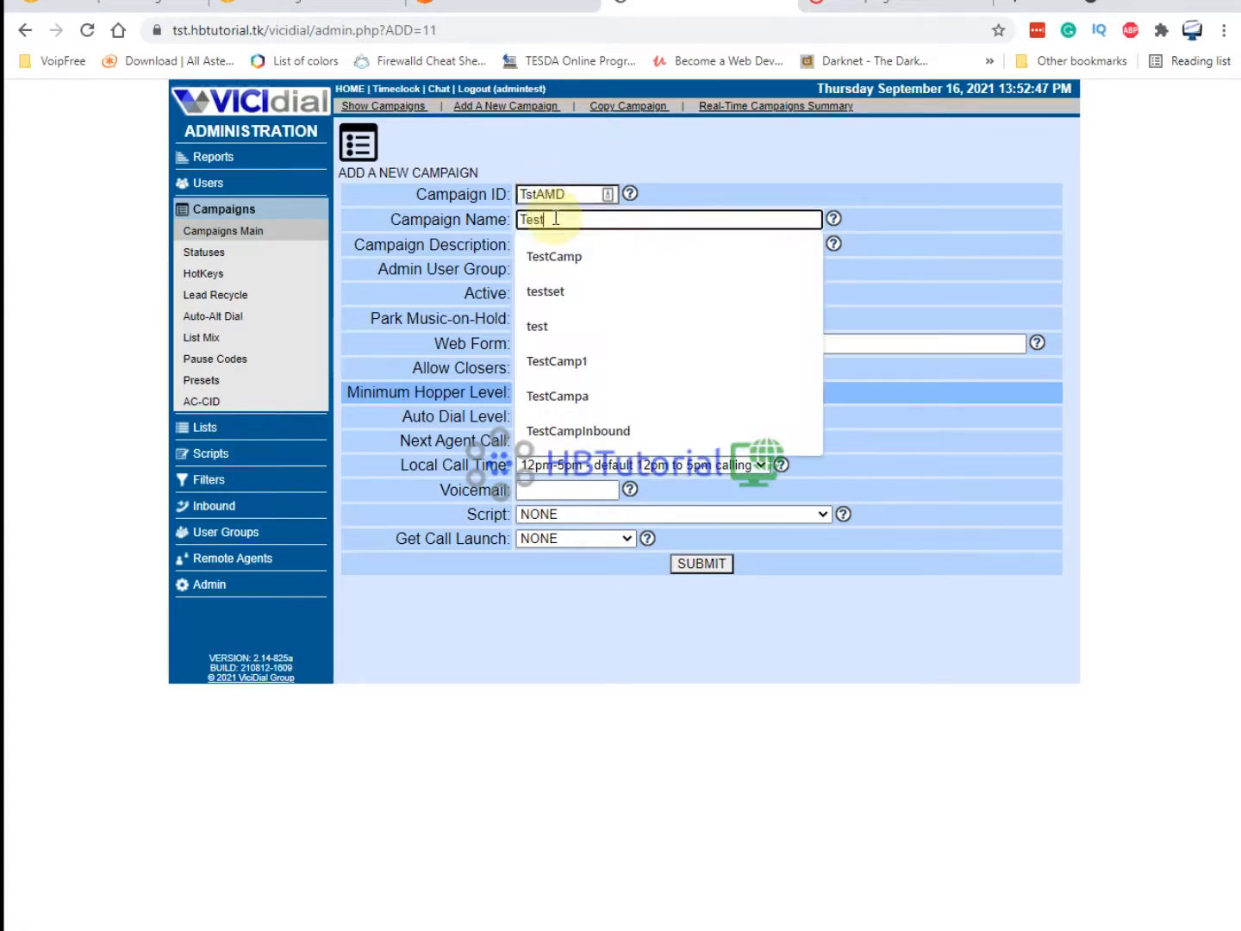
{"action": "type", "text": "And"}
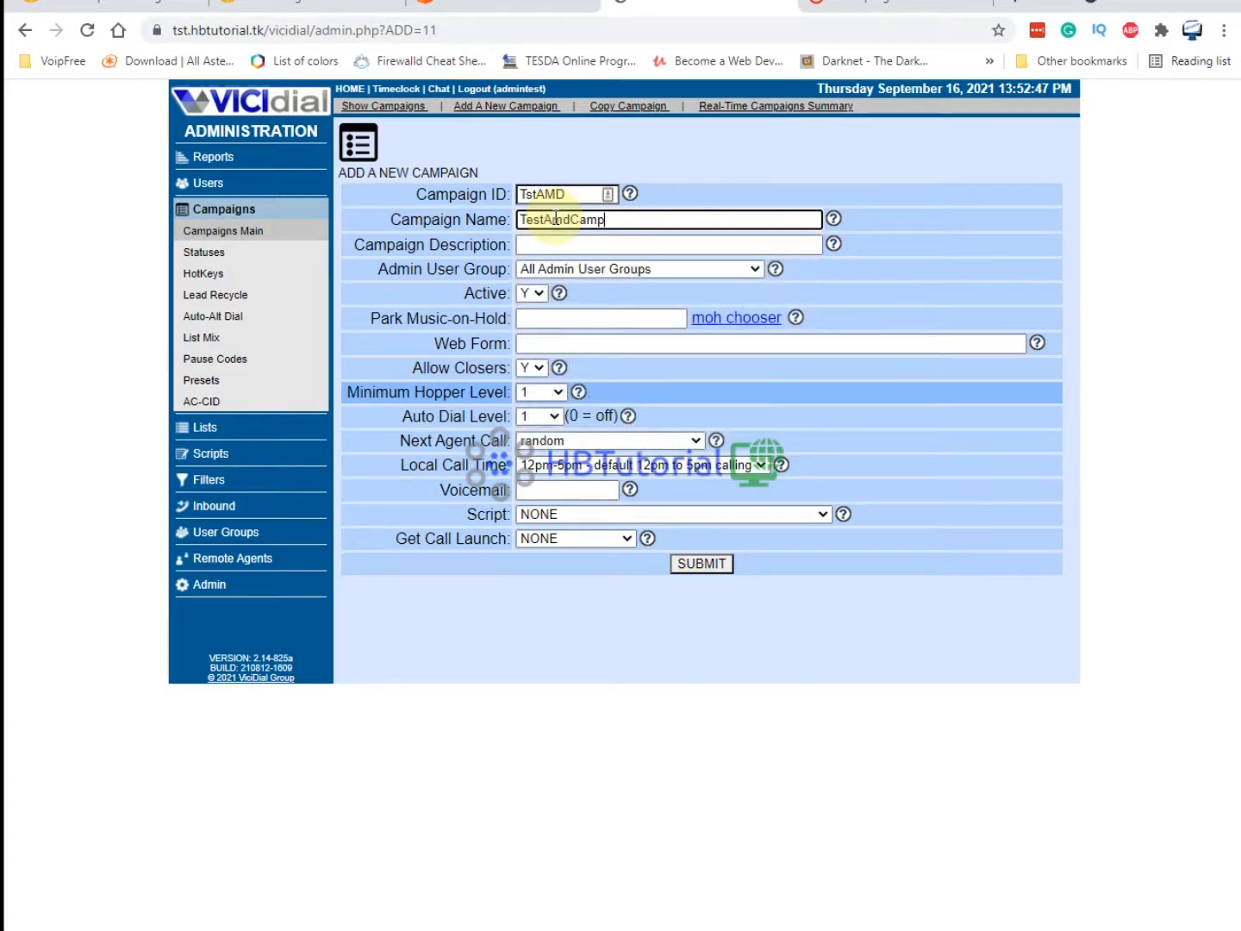
{"action": "type", "text": "Camp"}
Set Next Agent Call to longest_wait_time and Local Call Time to 24hours, then submit the campaign.
{"action": "left_click", "coordinate": [630, 367]}
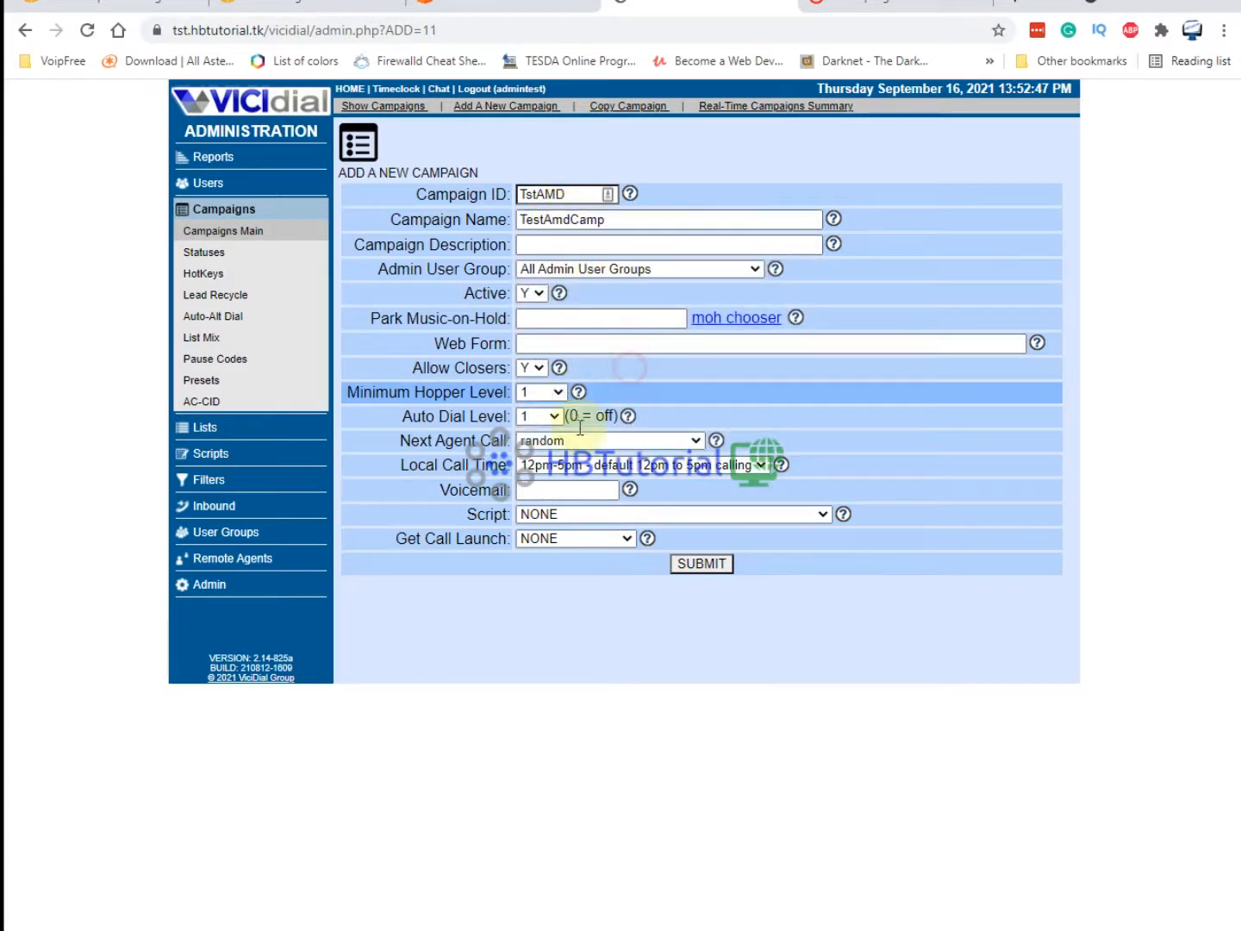
{"action": "left_click_drag", "start_coordinate": [384, 441], "coordinate": [528, 450]}
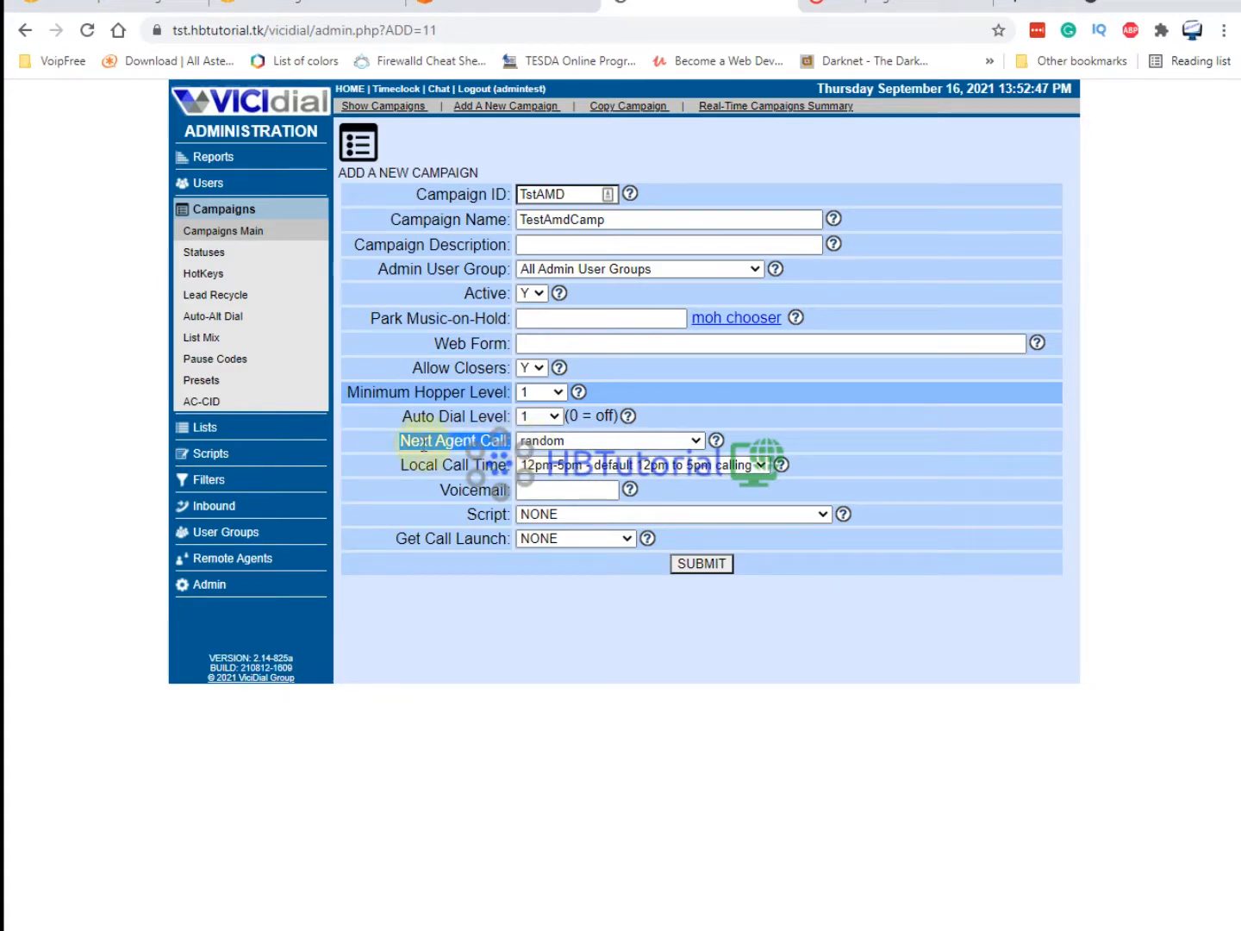
{"action": "left_click", "coordinate": [541, 440]}
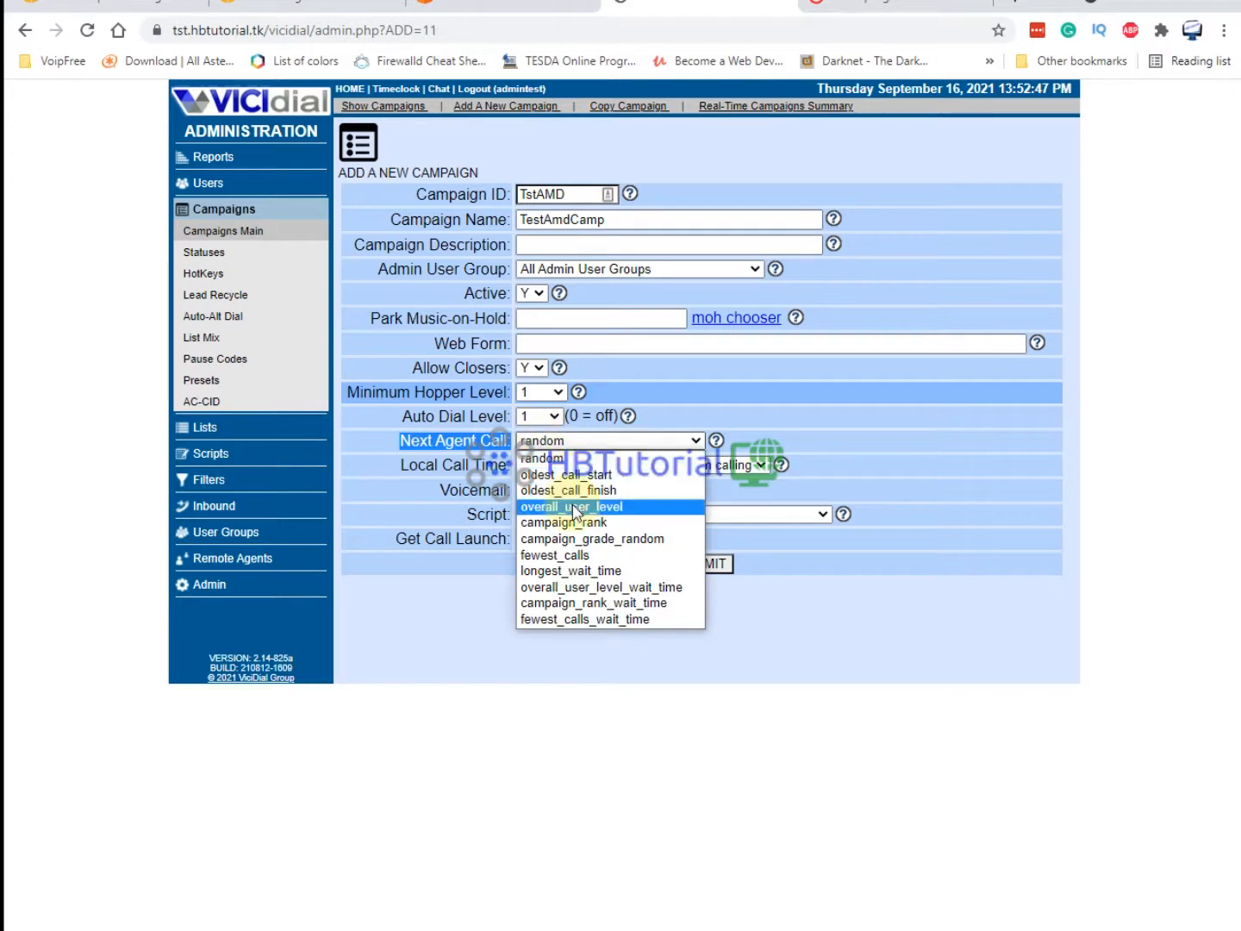
{"action": "left_click", "coordinate": [594, 570]}
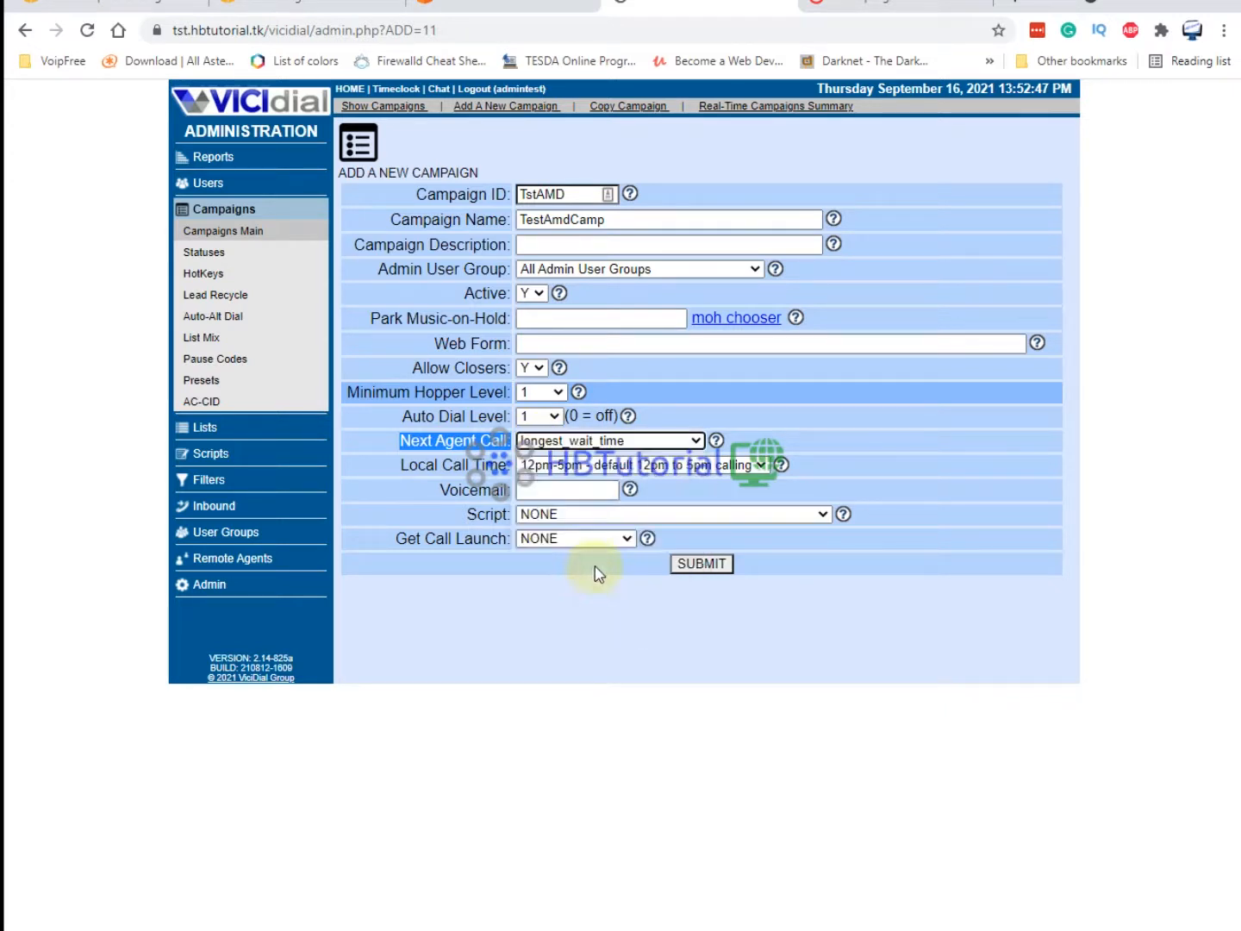
{"action": "left_click", "coordinate": [637, 465]}
{"action": "left_click", "coordinate": [626, 515]}
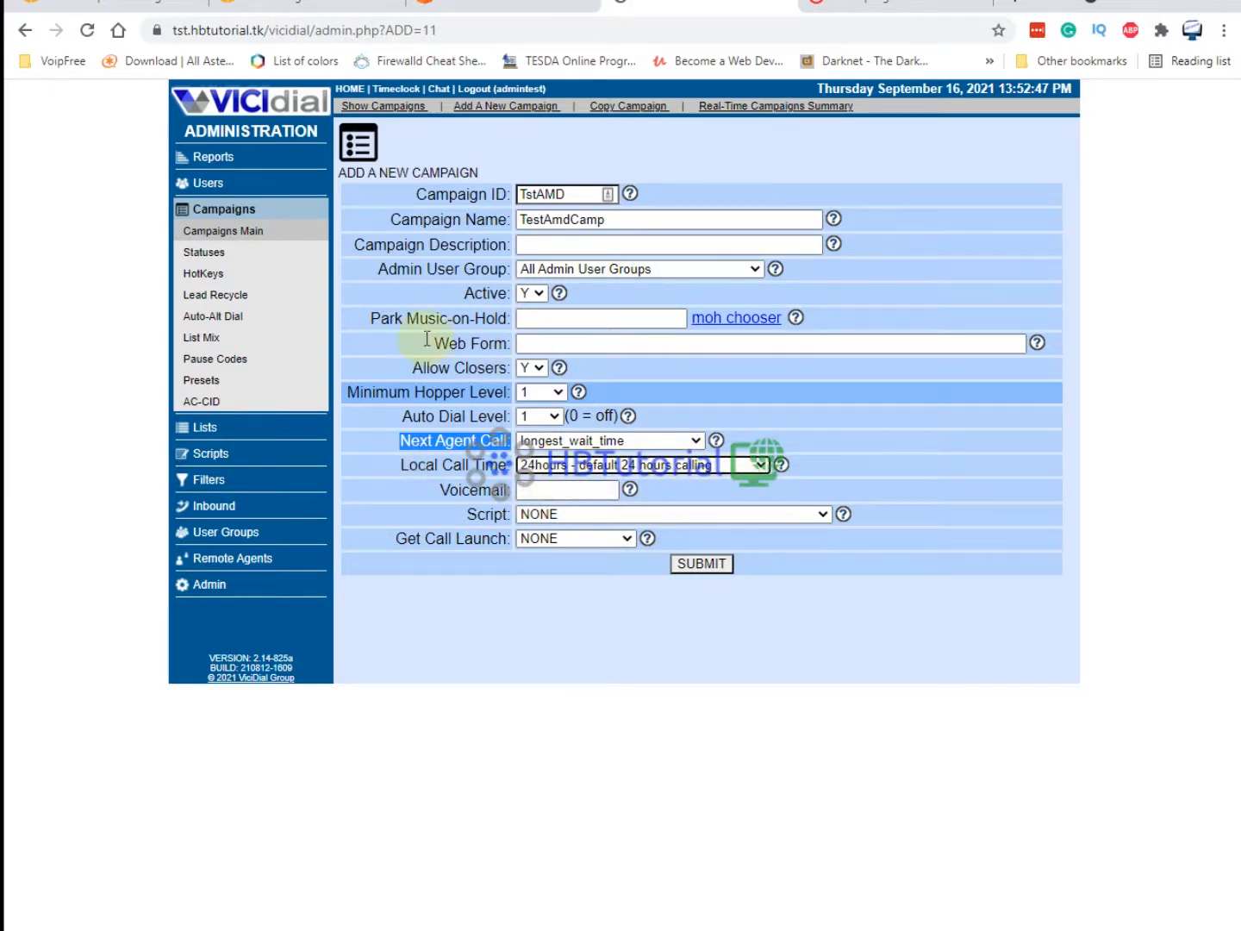
{"action": "left_click", "coordinate": [692, 571]}
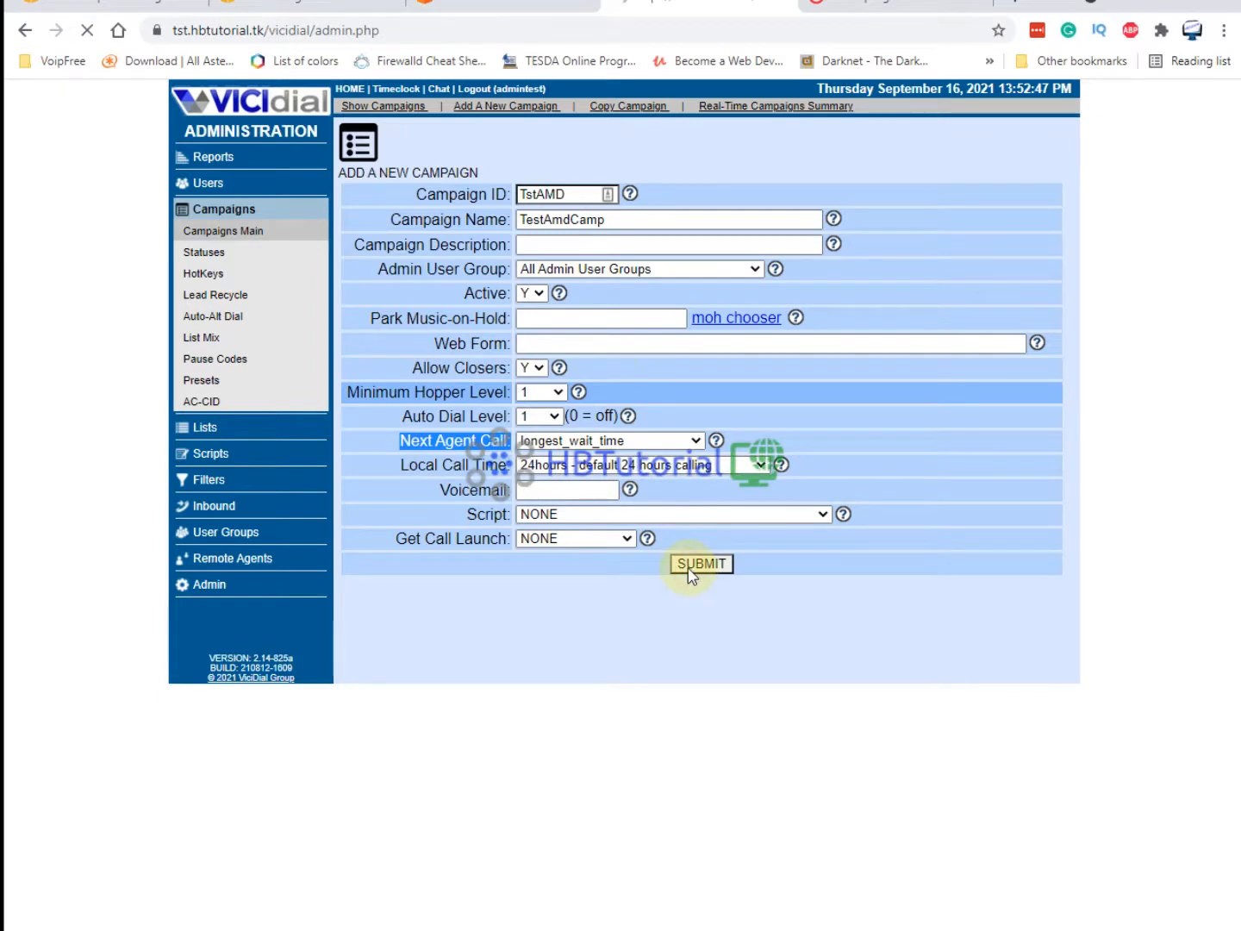
Switch the campaign's dial method to RATIO.
{"action": "scroll", "coordinate": [630, 476], "scroll_direction": "down", "scroll_amount": 4}
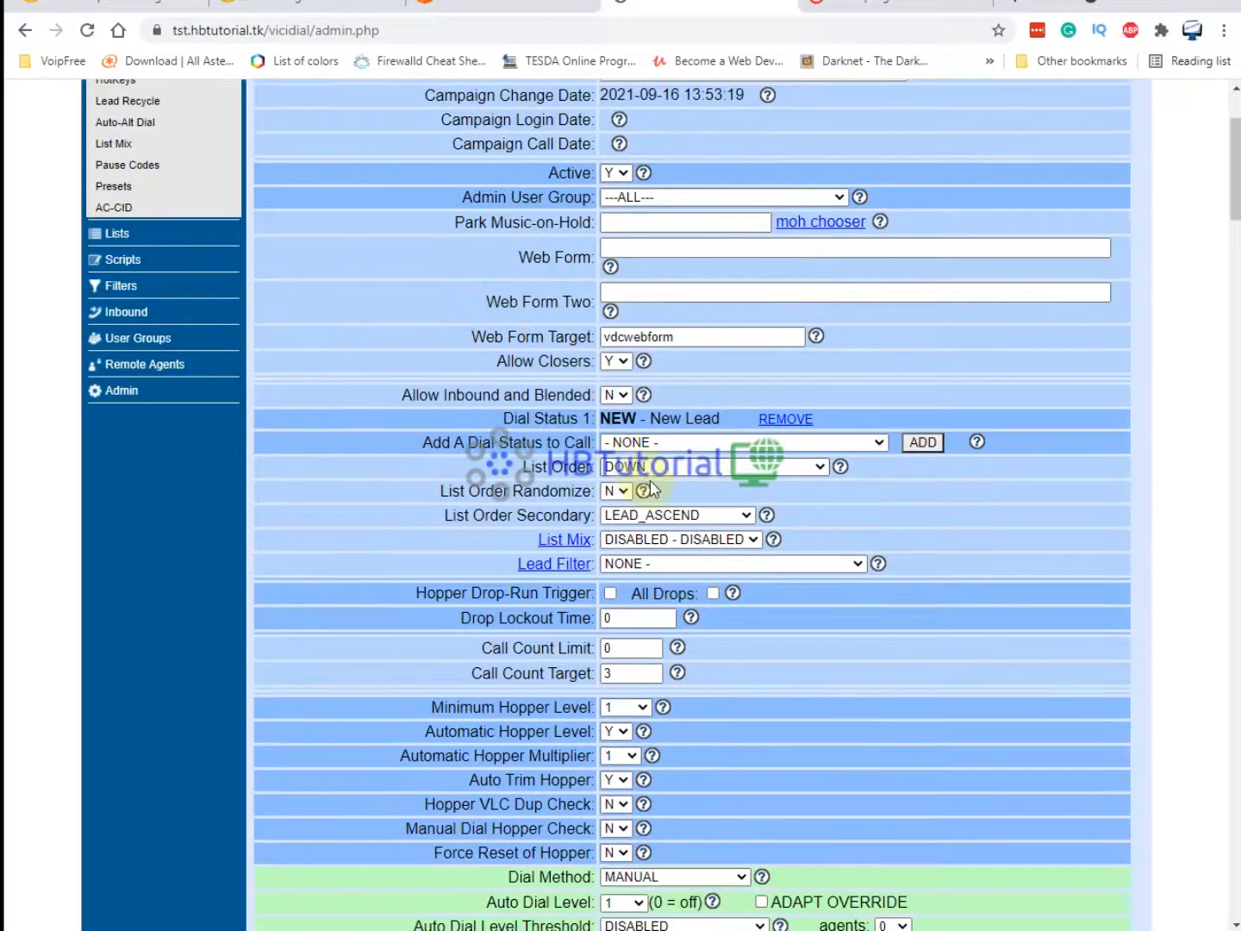
{"action": "scroll", "coordinate": [651, 489], "scroll_direction": "down", "scroll_amount": 7}
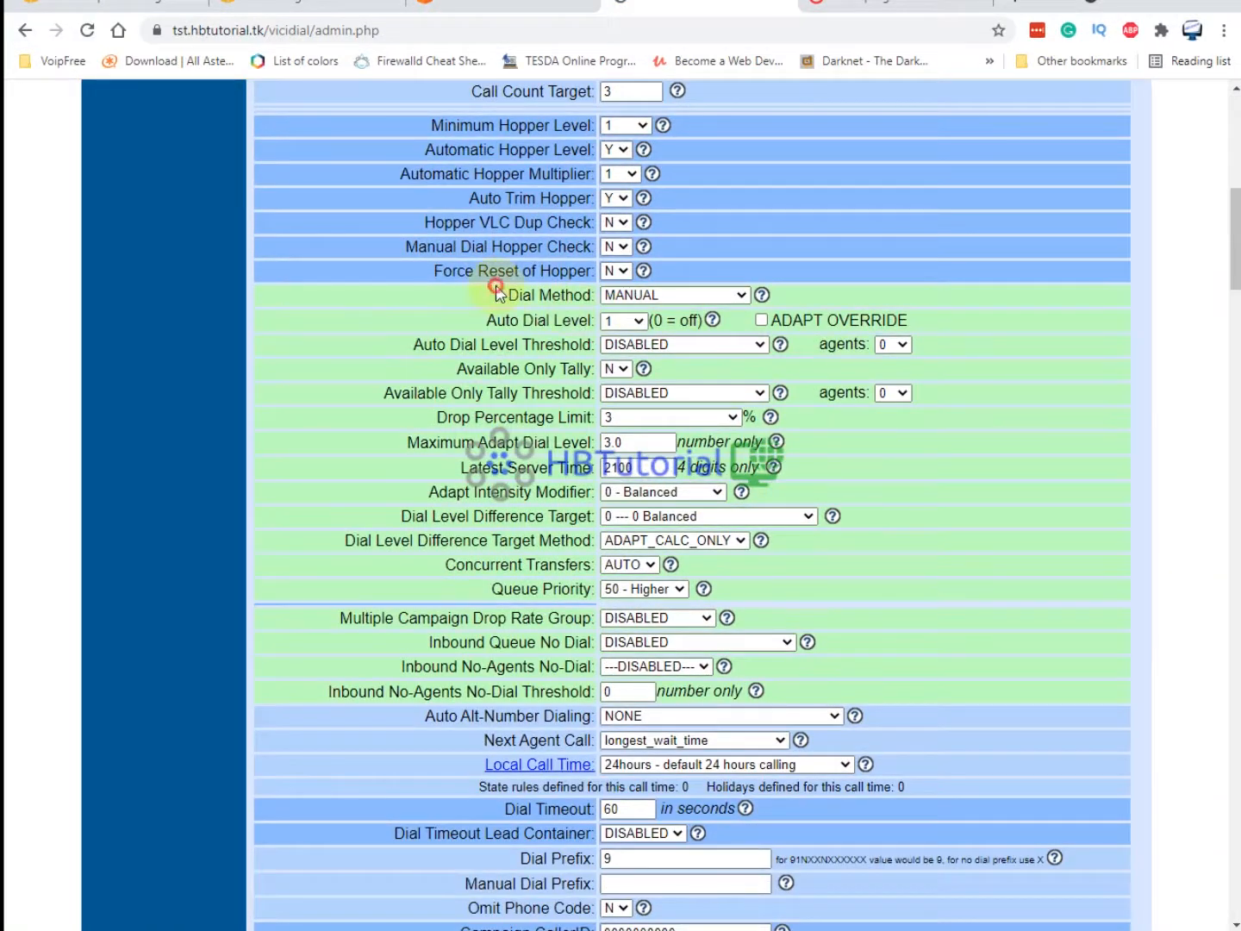
{"action": "left_click_drag", "start_coordinate": [498, 293], "coordinate": [642, 295]}
{"action": "left_click", "coordinate": [647, 295]}
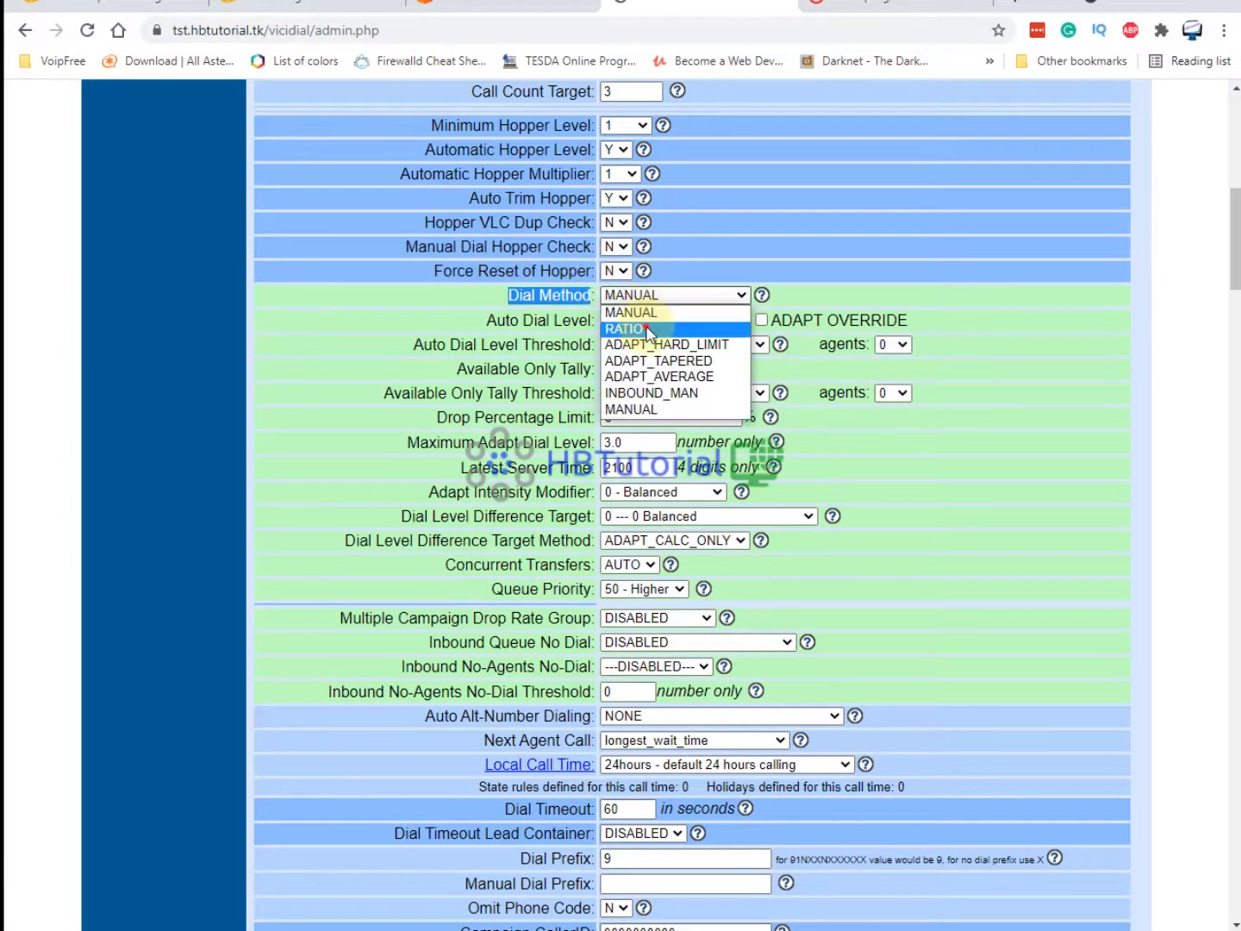
{"action": "left_click", "coordinate": [648, 330]}
Leave the auto hopper multiplier at 1 and scroll down to the end of the settings form.
{"action": "scroll", "coordinate": [484, 227], "scroll_direction": "up", "scroll_amount": 1}
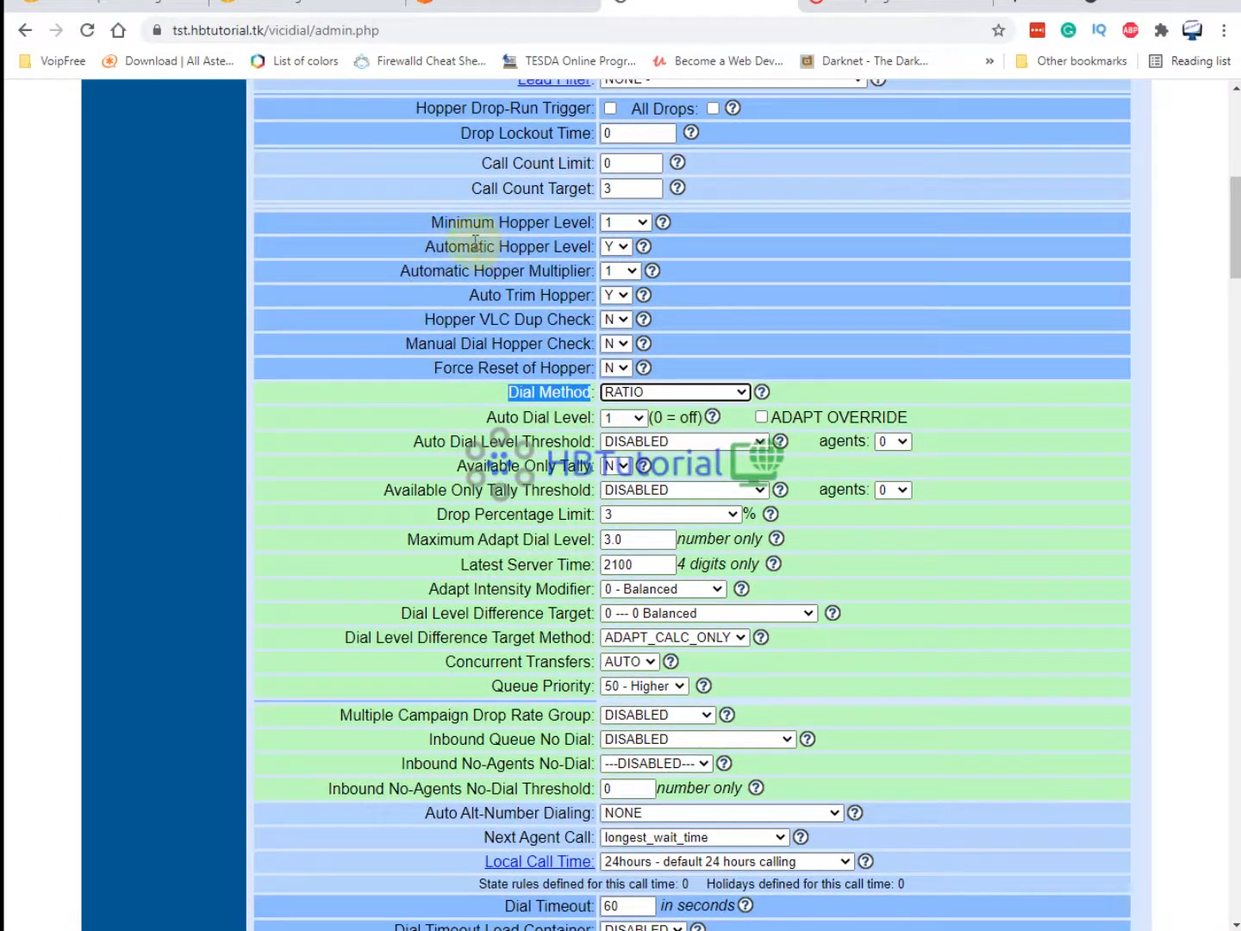
{"action": "left_click", "coordinate": [621, 272]}
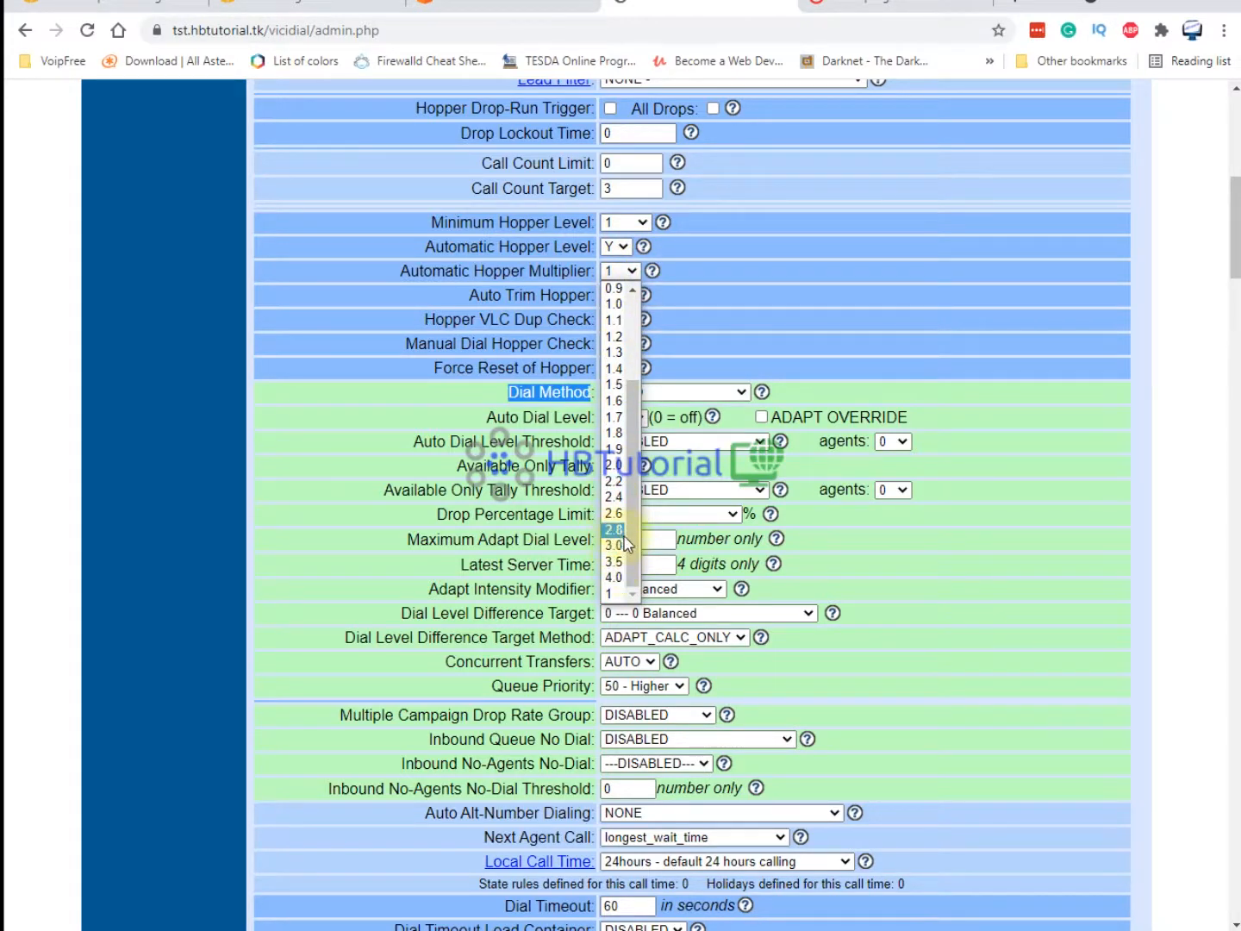
{"action": "mouse_move", "coordinate": [634, 508]}
{"action": "left_mouse_down"}
{"action": "mouse_move", "coordinate": [663, 371]}
{"action": "mouse_move", "coordinate": [639, 417]}
{"action": "mouse_move", "coordinate": [633, 479]}
{"action": "left_mouse_up"}
{"action": "left_click", "coordinate": [615, 505]}
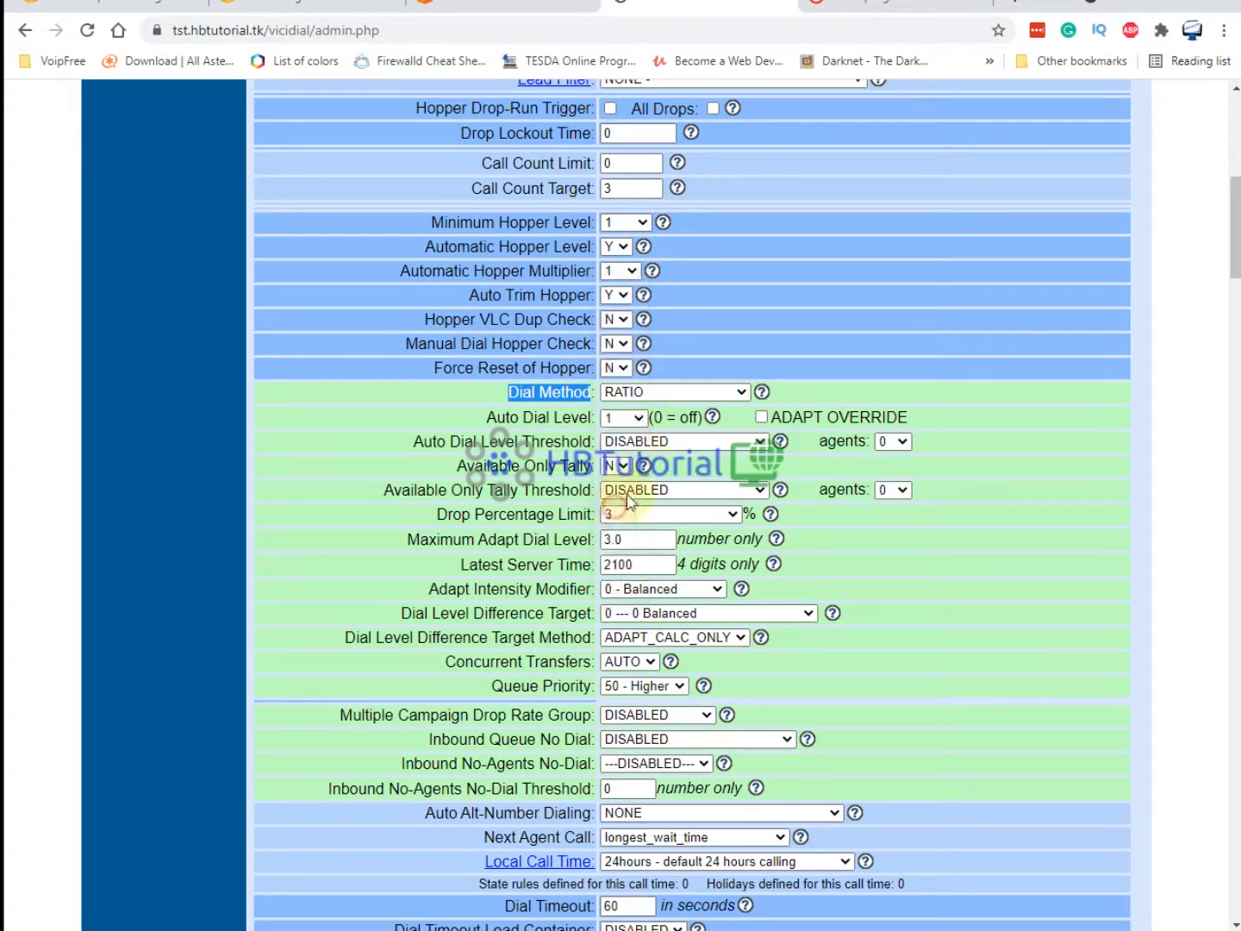
{"action": "scroll", "coordinate": [901, 565], "scroll_direction": "down", "scroll_amount": 3}
{"action": "scroll", "coordinate": [712, 477], "scroll_direction": "down", "scroll_amount": 1}
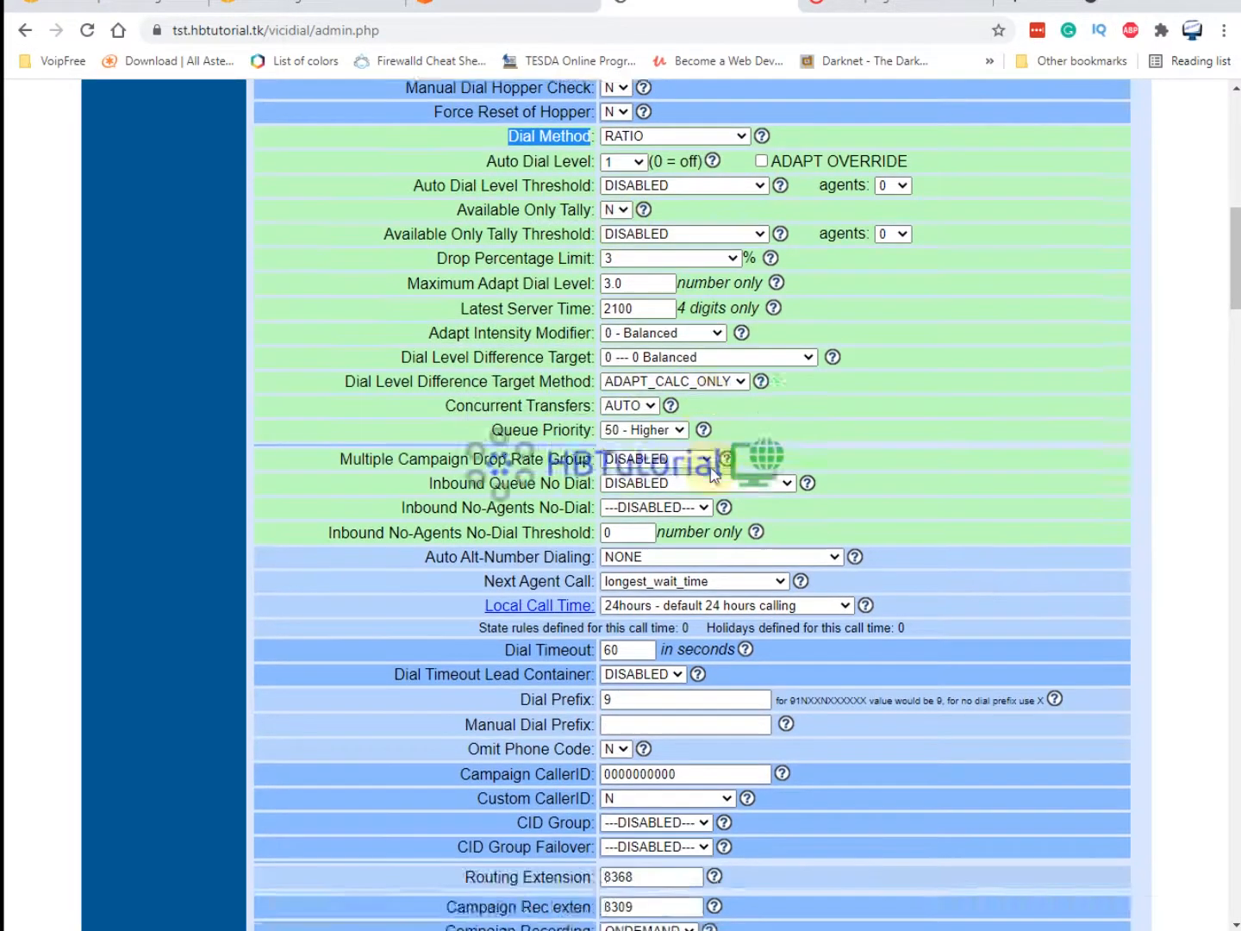
{"action": "scroll", "coordinate": [712, 476], "scroll_direction": "down", "scroll_amount": 2}
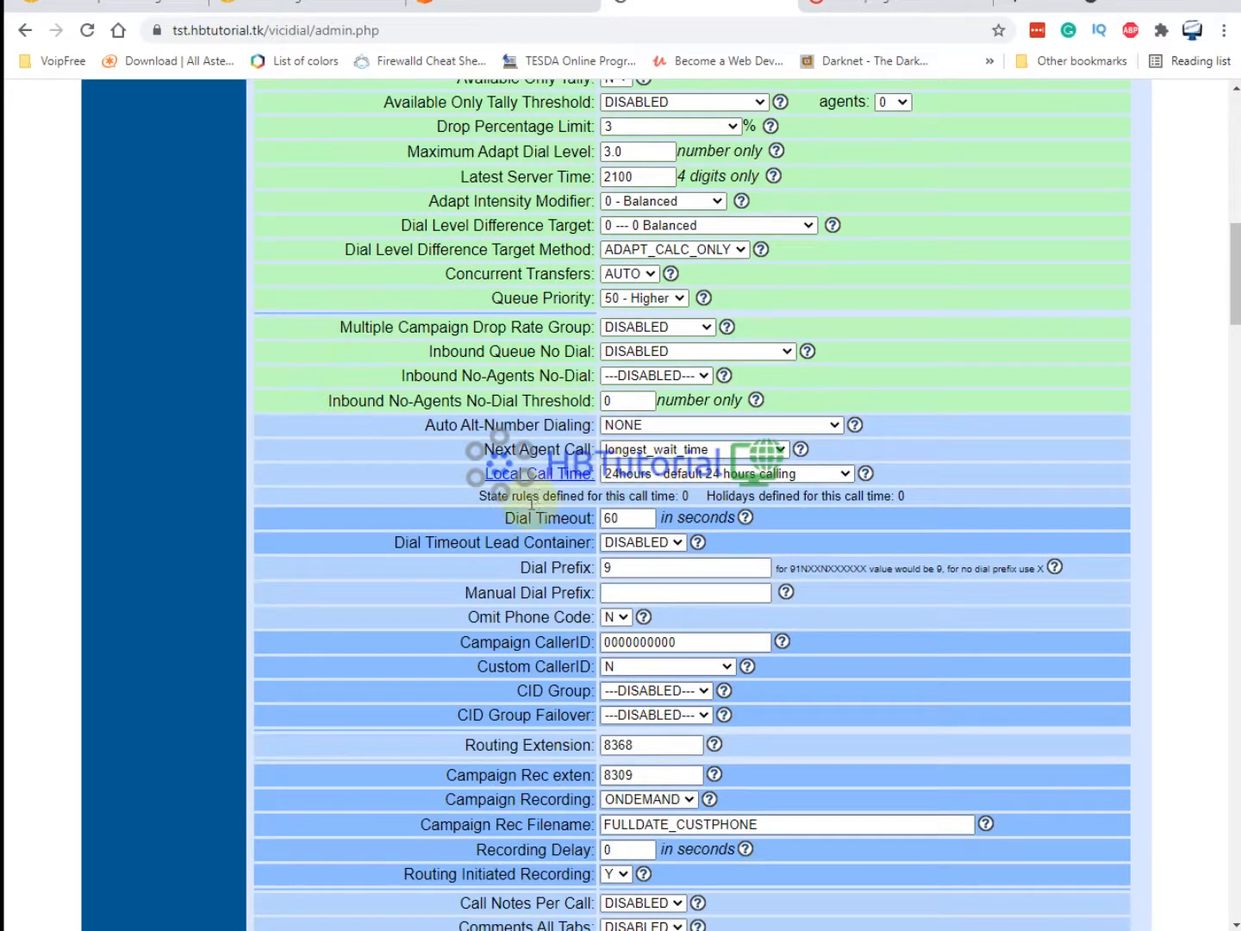
{"action": "scroll", "coordinate": [532, 503], "scroll_direction": "down", "scroll_amount": 2}
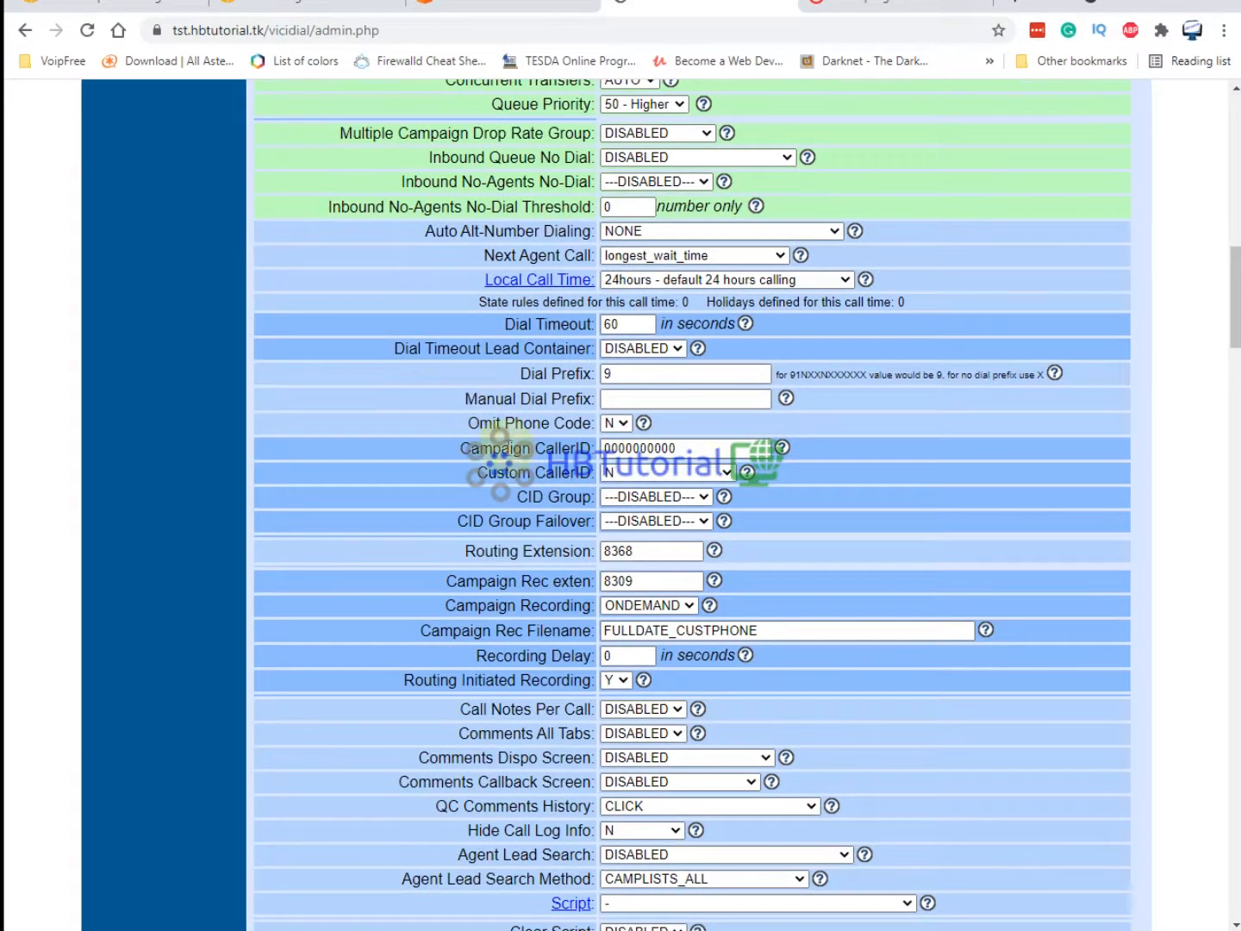
{"action": "scroll", "coordinate": [687, 505], "scroll_direction": "down", "scroll_amount": 20}
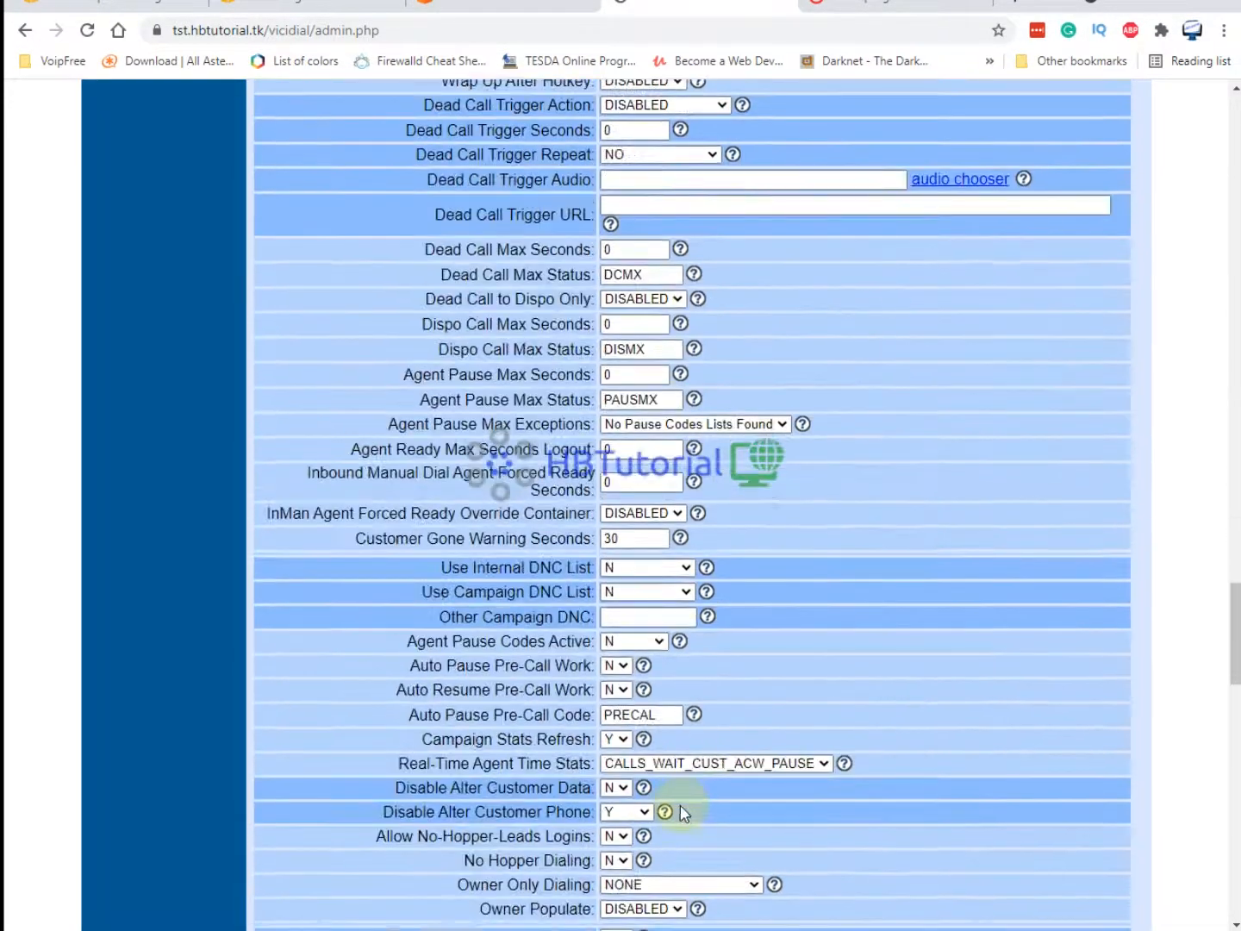
{"action": "scroll", "coordinate": [683, 811], "scroll_direction": "down", "scroll_amount": 20}
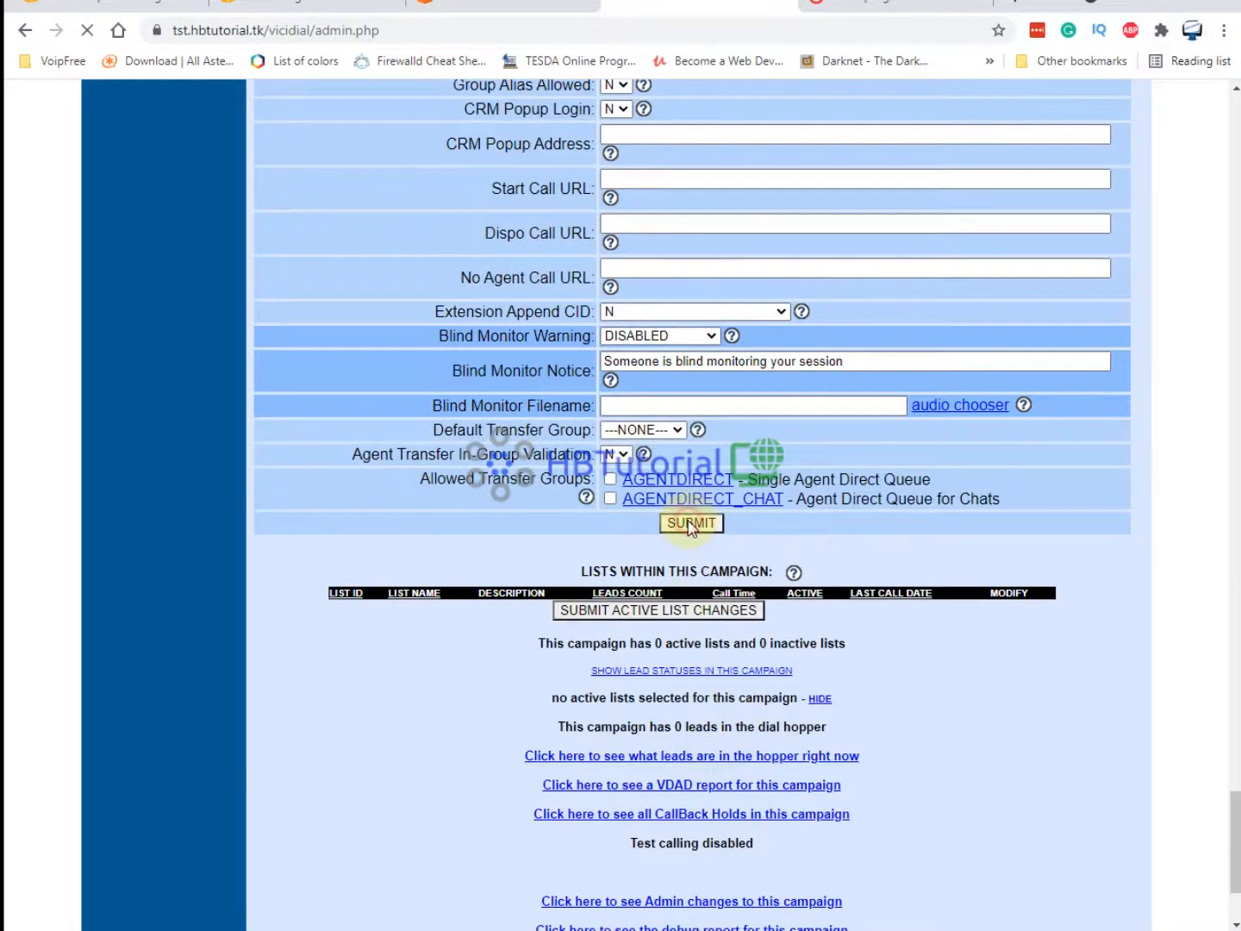
{"action": "scroll", "coordinate": [715, 422], "scroll_direction": "down", "scroll_amount": 13}
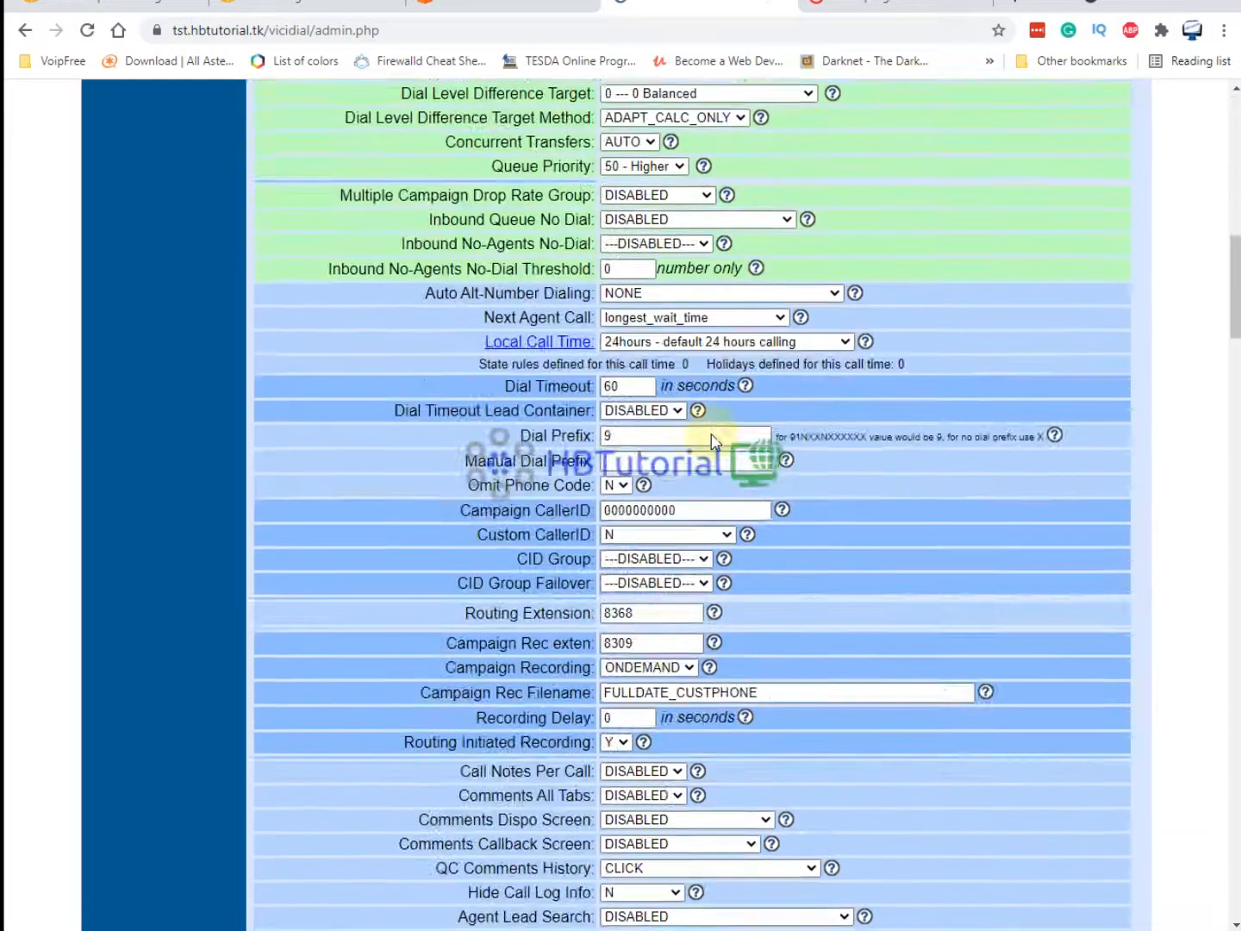
{"action": "scroll", "coordinate": [712, 442], "scroll_direction": "down", "scroll_amount": 8}
{"action": "left_click_drag", "start_coordinate": [500, 500], "coordinate": [596, 500]}
{"action": "left_click_drag", "start_coordinate": [737, 501], "coordinate": [820, 500]}
{"action": "scroll", "coordinate": [833, 502], "scroll_direction": "down", "scroll_amount": 1}
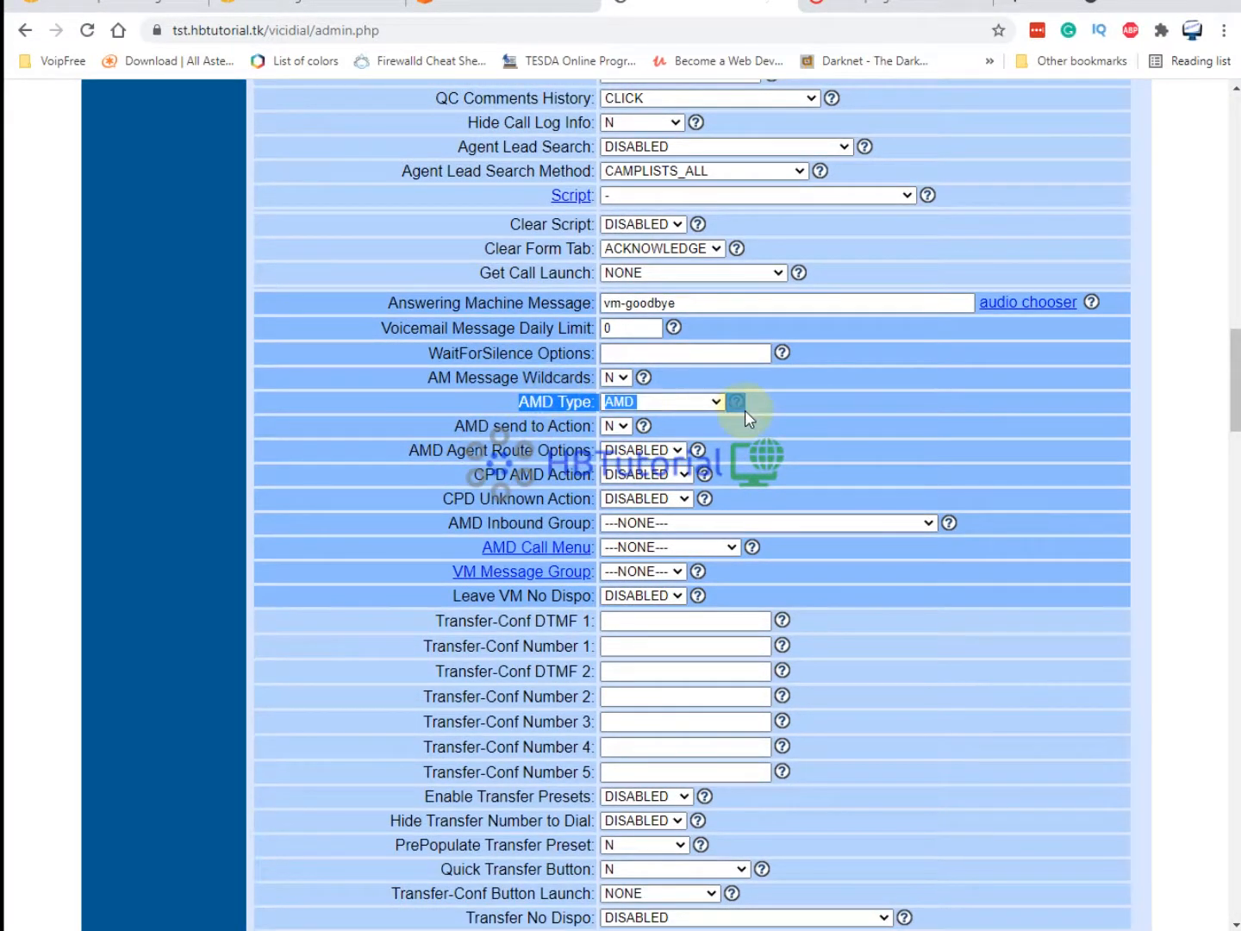
{"action": "left_click", "coordinate": [703, 407]}
{"action": "scroll", "coordinate": [702, 423], "scroll_direction": "up", "scroll_amount": 6}
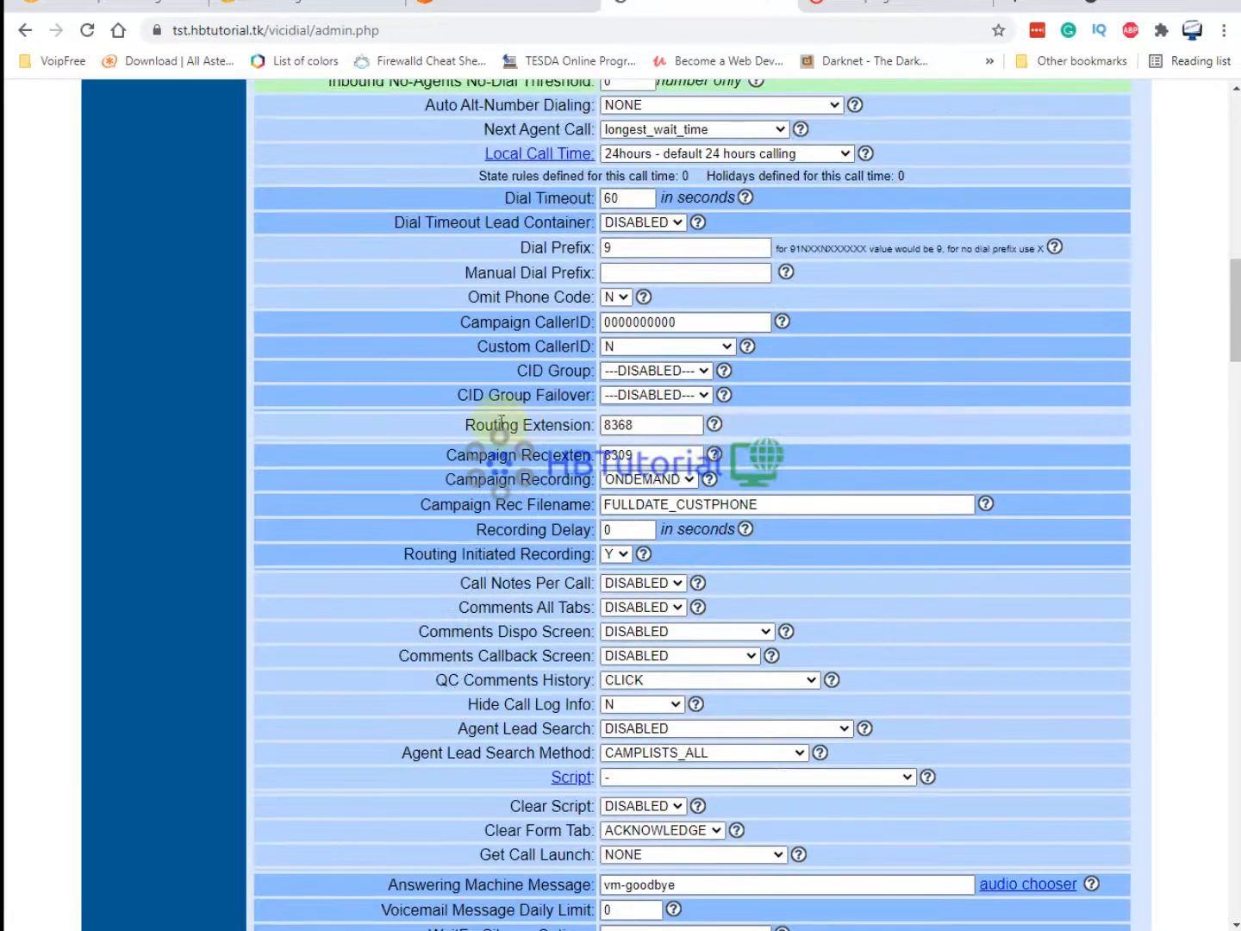
{"action": "left_click_drag", "start_coordinate": [444, 431], "coordinate": [594, 428]}
{"action": "left_click", "coordinate": [508, 432]}
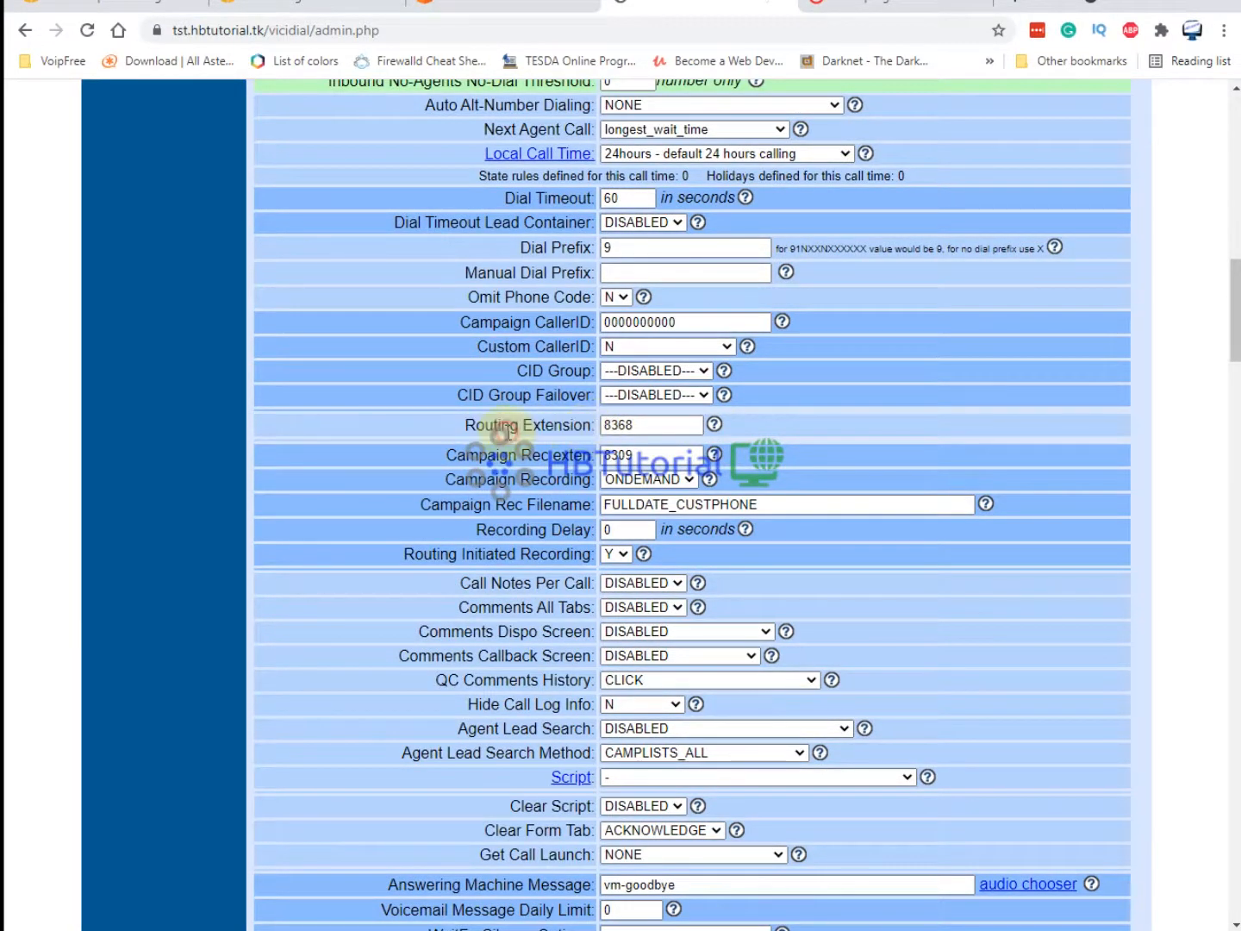
{"action": "left_click_drag", "start_coordinate": [467, 425], "coordinate": [508, 428]}
{"action": "left_click", "coordinate": [650, 430]}
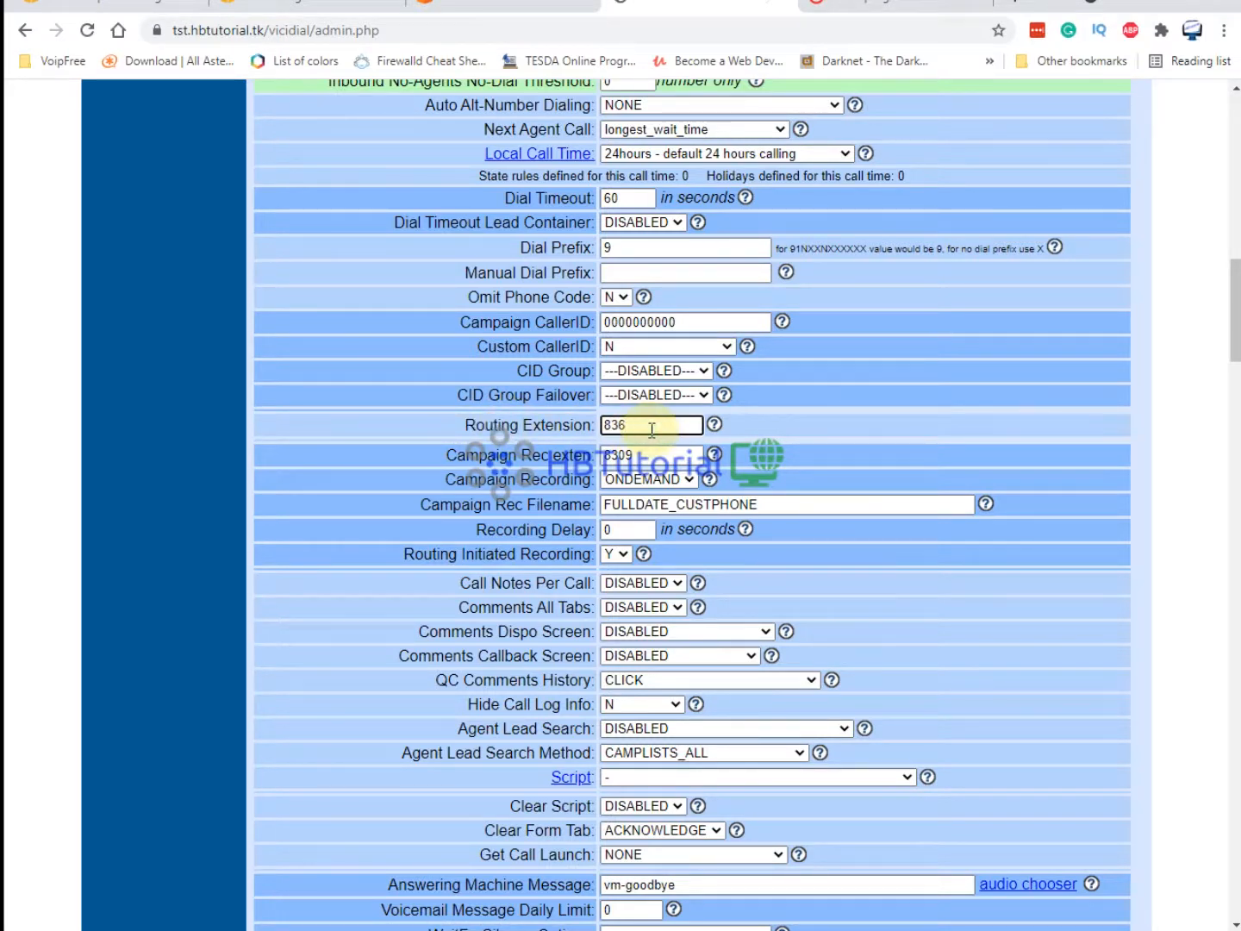
Change the Routing Extension to 8369 and check its help text for the answering machine option.
{"action": "type", "text": "9"}
{"action": "left_click", "coordinate": [713, 425]}
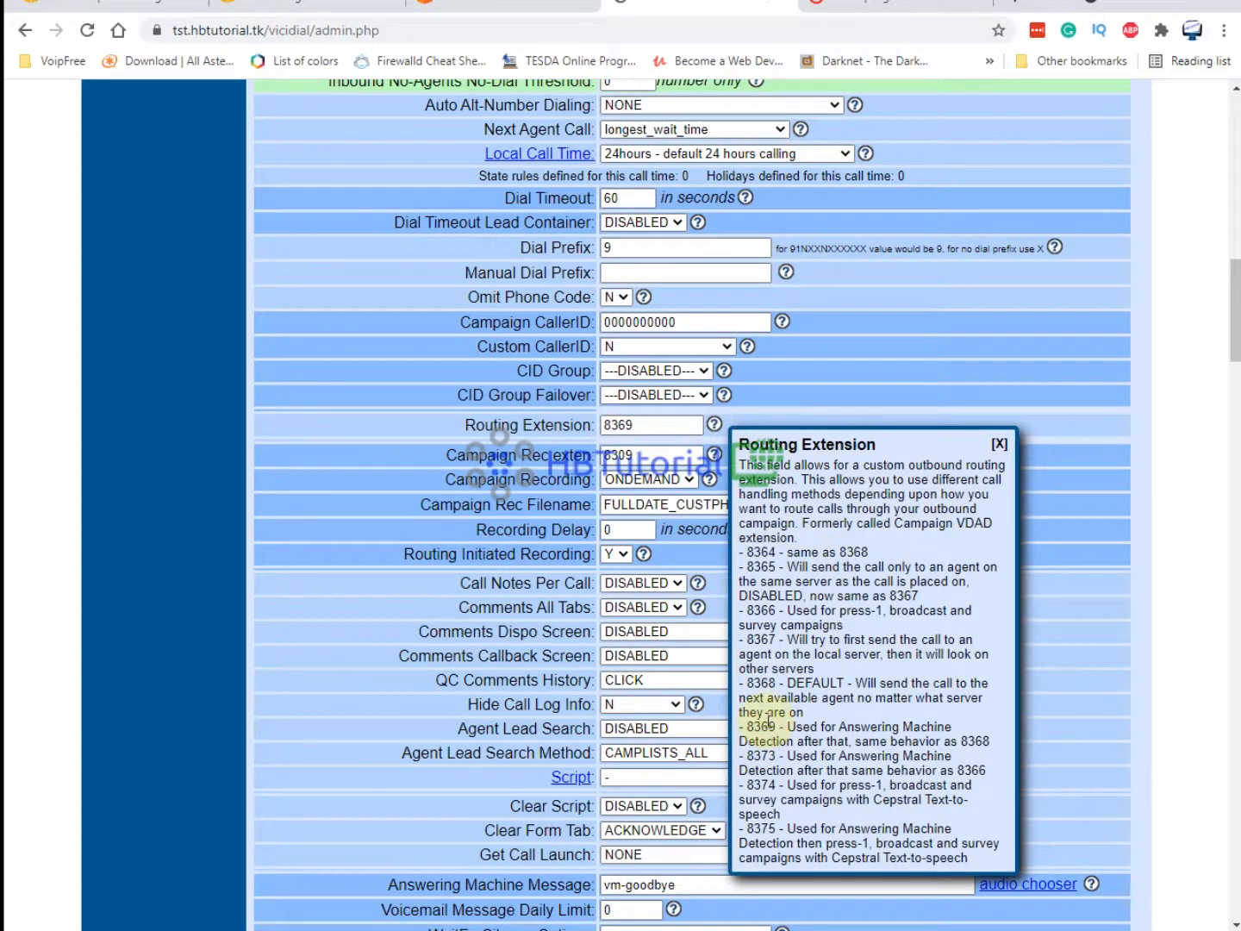
{"action": "scroll", "coordinate": [771, 723], "scroll_direction": "down", "scroll_amount": 1}
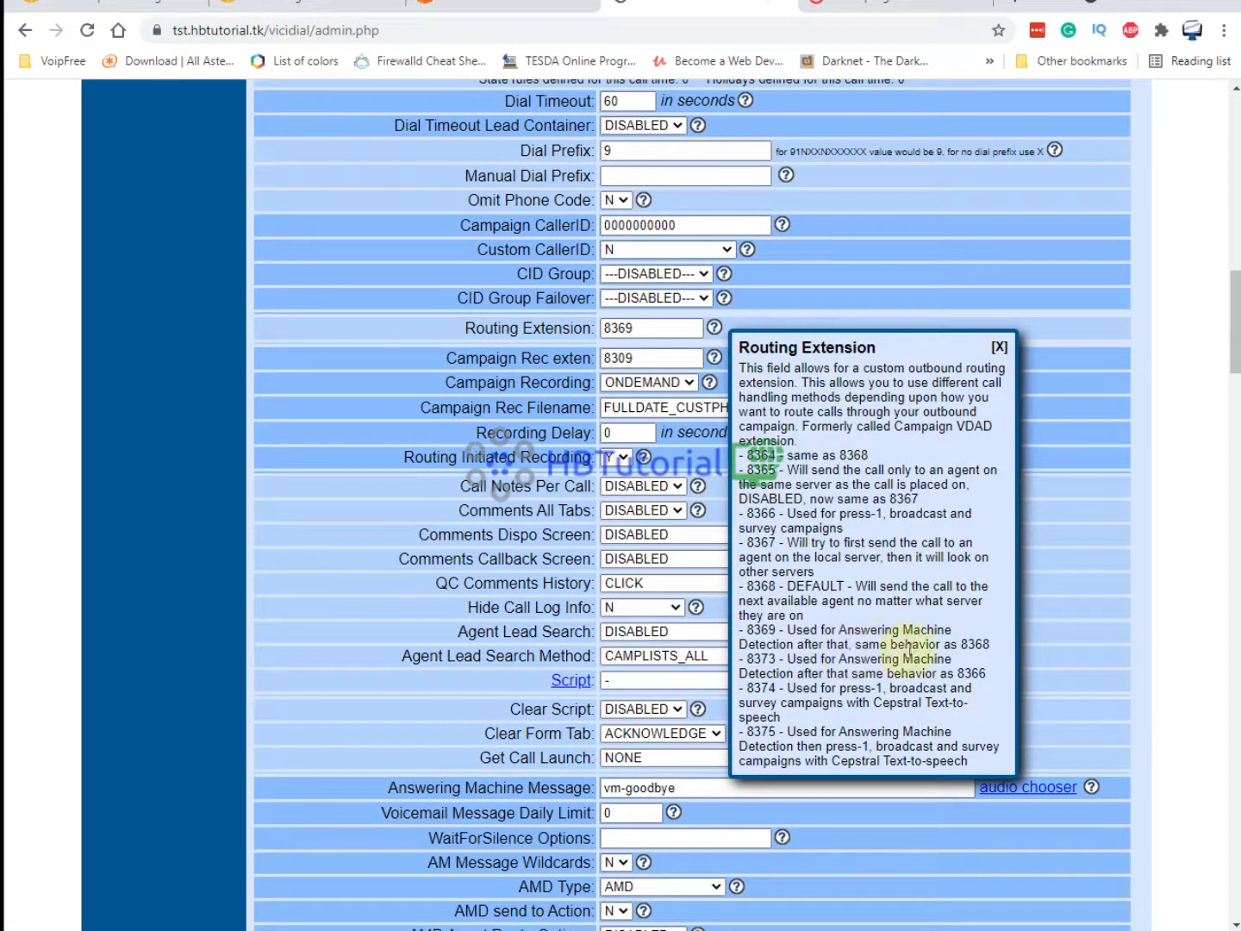
{"action": "left_click_drag", "start_coordinate": [983, 645], "coordinate": [950, 644]}
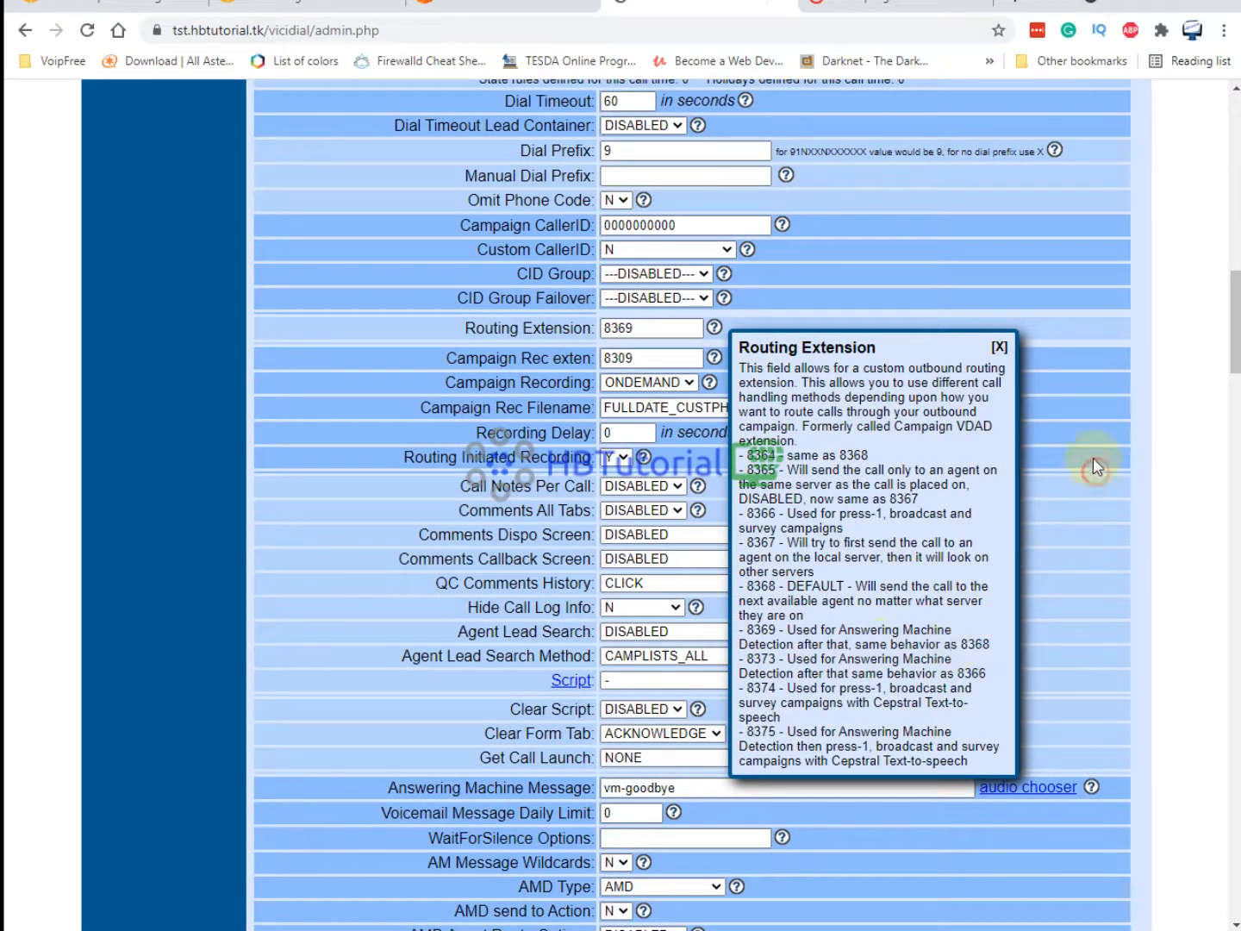
{"action": "left_click", "coordinate": [999, 347]}
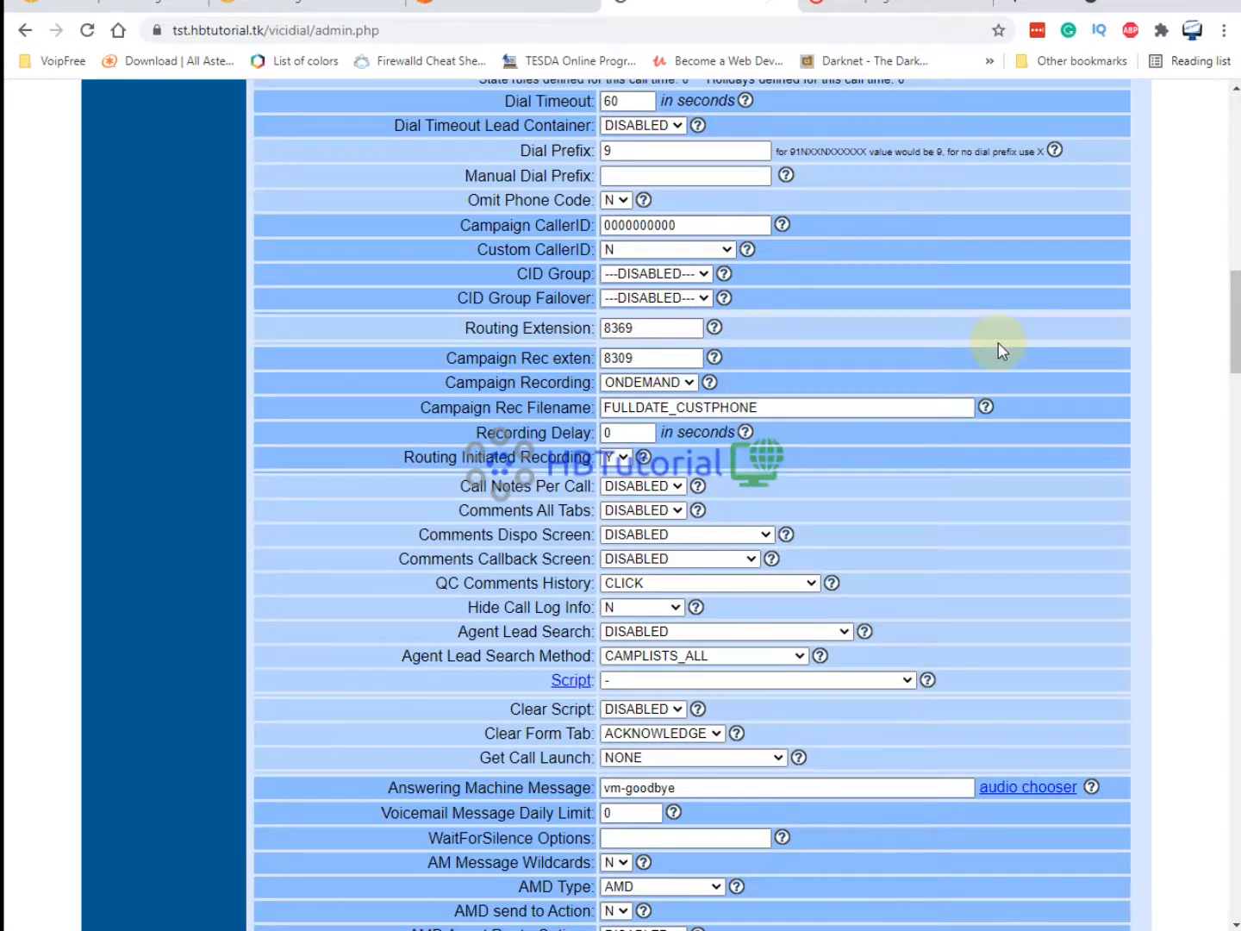
{"action": "scroll", "coordinate": [845, 515], "scroll_direction": "down", "scroll_amount": 3}
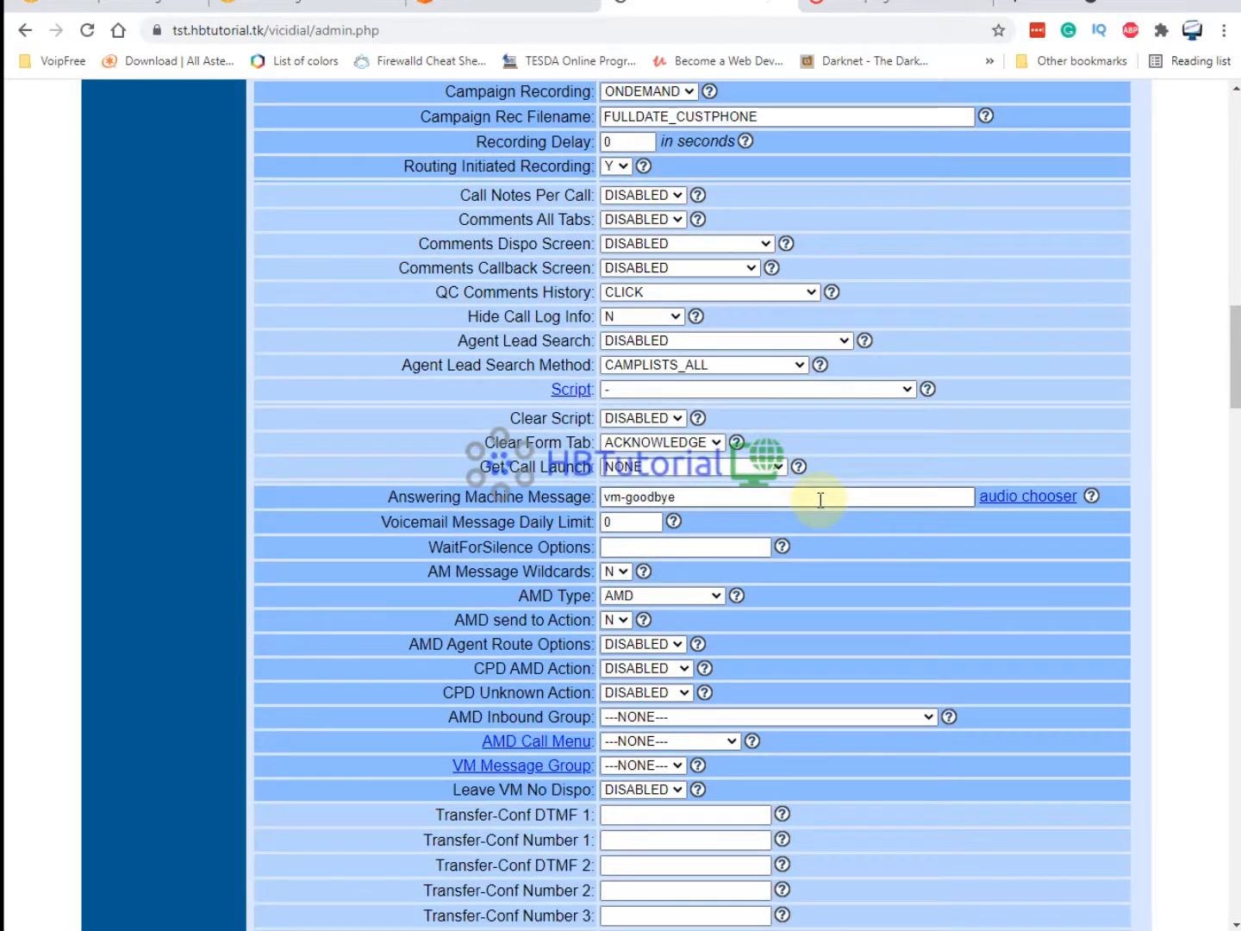
{"action": "scroll", "coordinate": [820, 493], "scroll_direction": "down", "scroll_amount": 1}
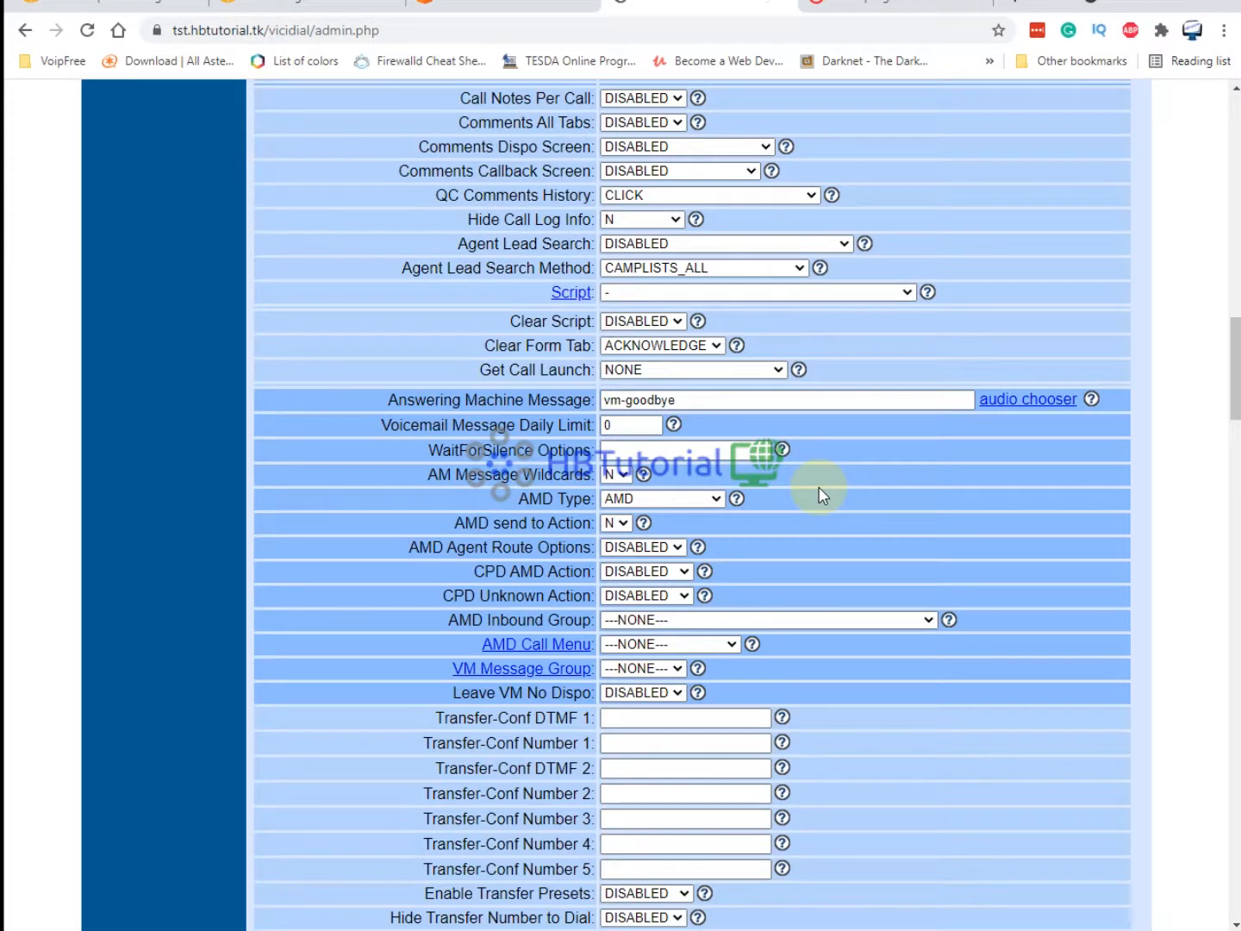
{"action": "scroll", "coordinate": [820, 492], "scroll_direction": "down", "scroll_amount": 1}
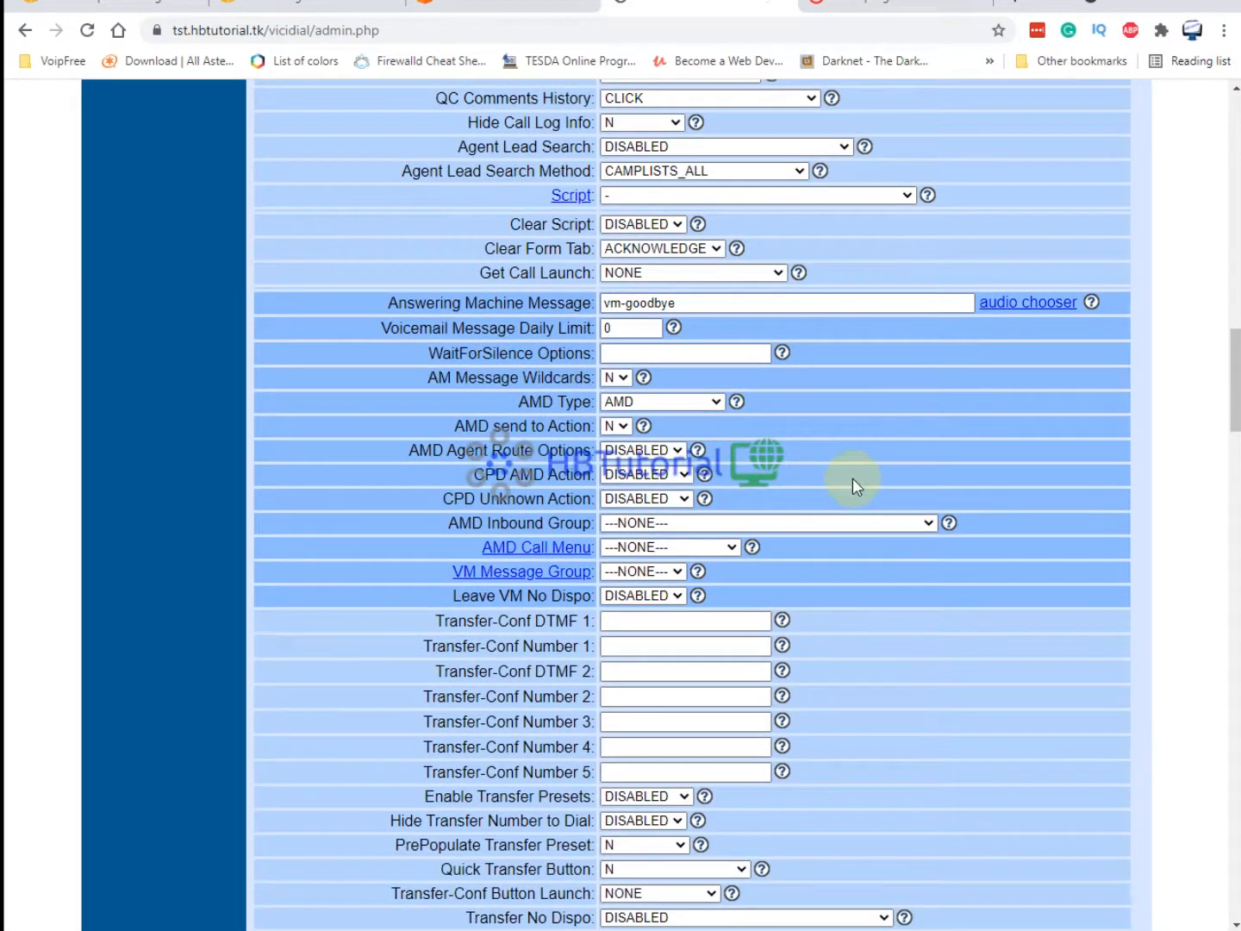
{"action": "scroll", "coordinate": [852, 483], "scroll_direction": "down", "scroll_amount": 2}
{"action": "left_click_drag", "start_coordinate": [513, 206], "coordinate": [594, 208]}
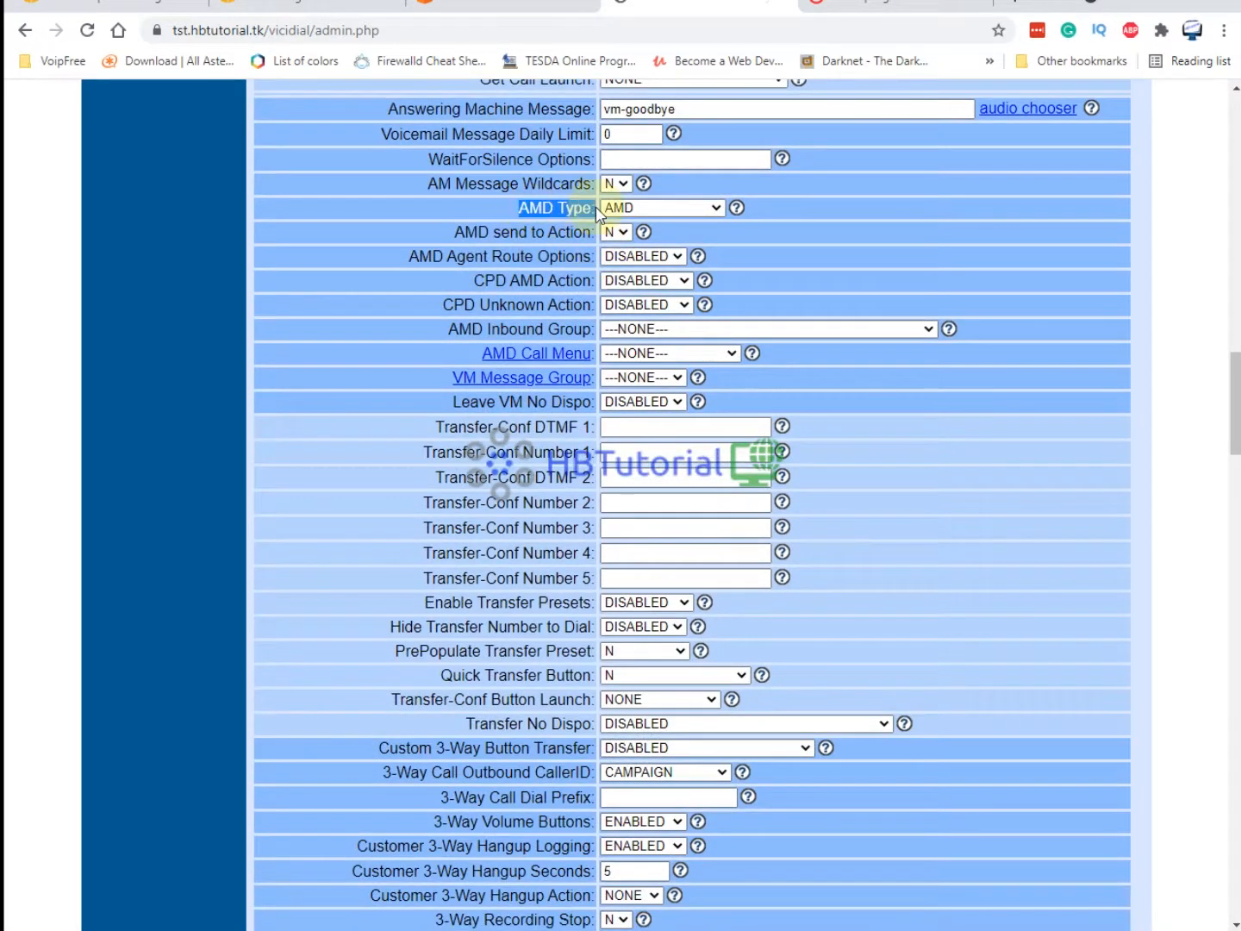
{"action": "left_click", "coordinate": [659, 207]}
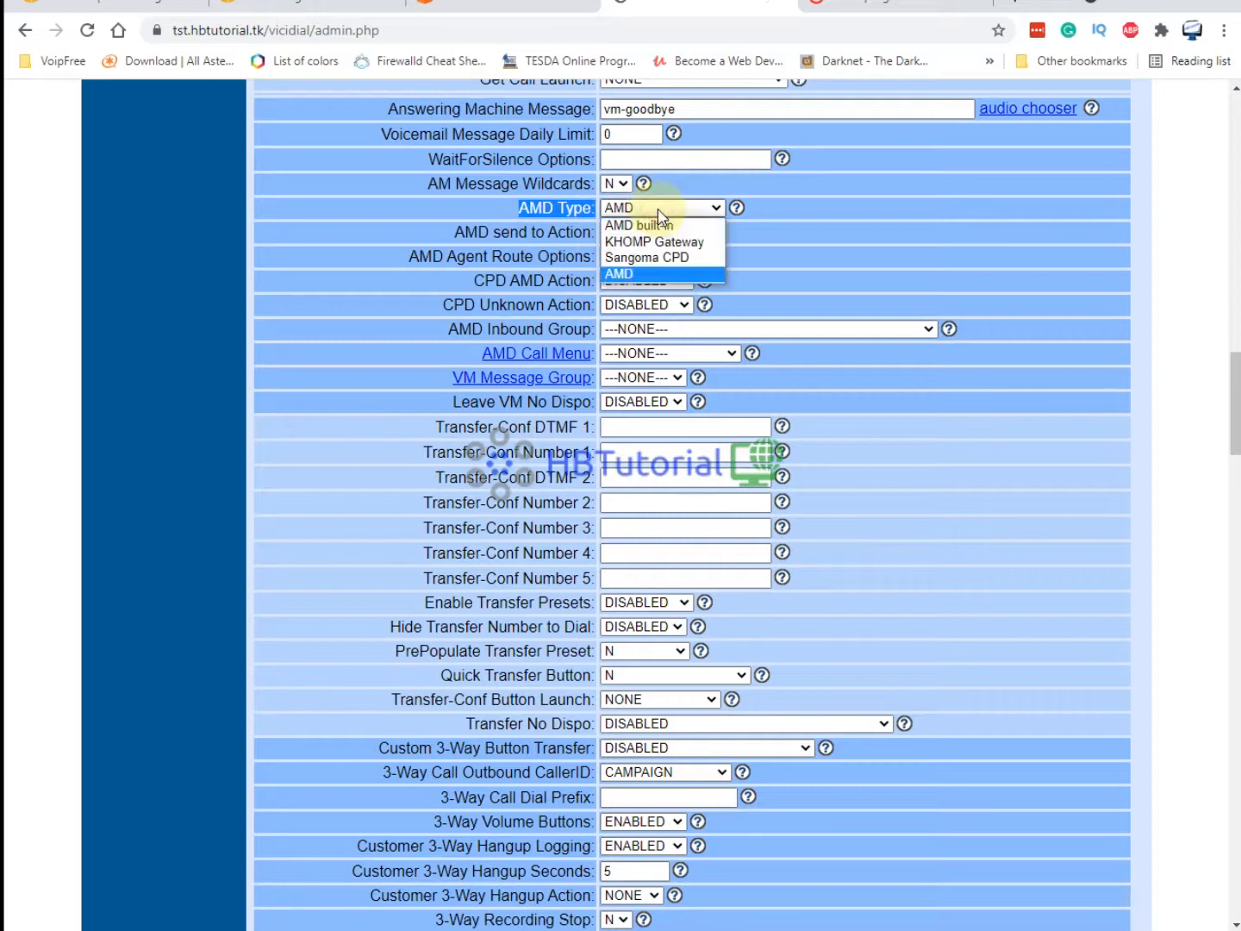
{"action": "left_click", "coordinate": [682, 275]}
{"action": "left_click", "coordinate": [721, 208]}
{"action": "left_click", "coordinate": [652, 243]}
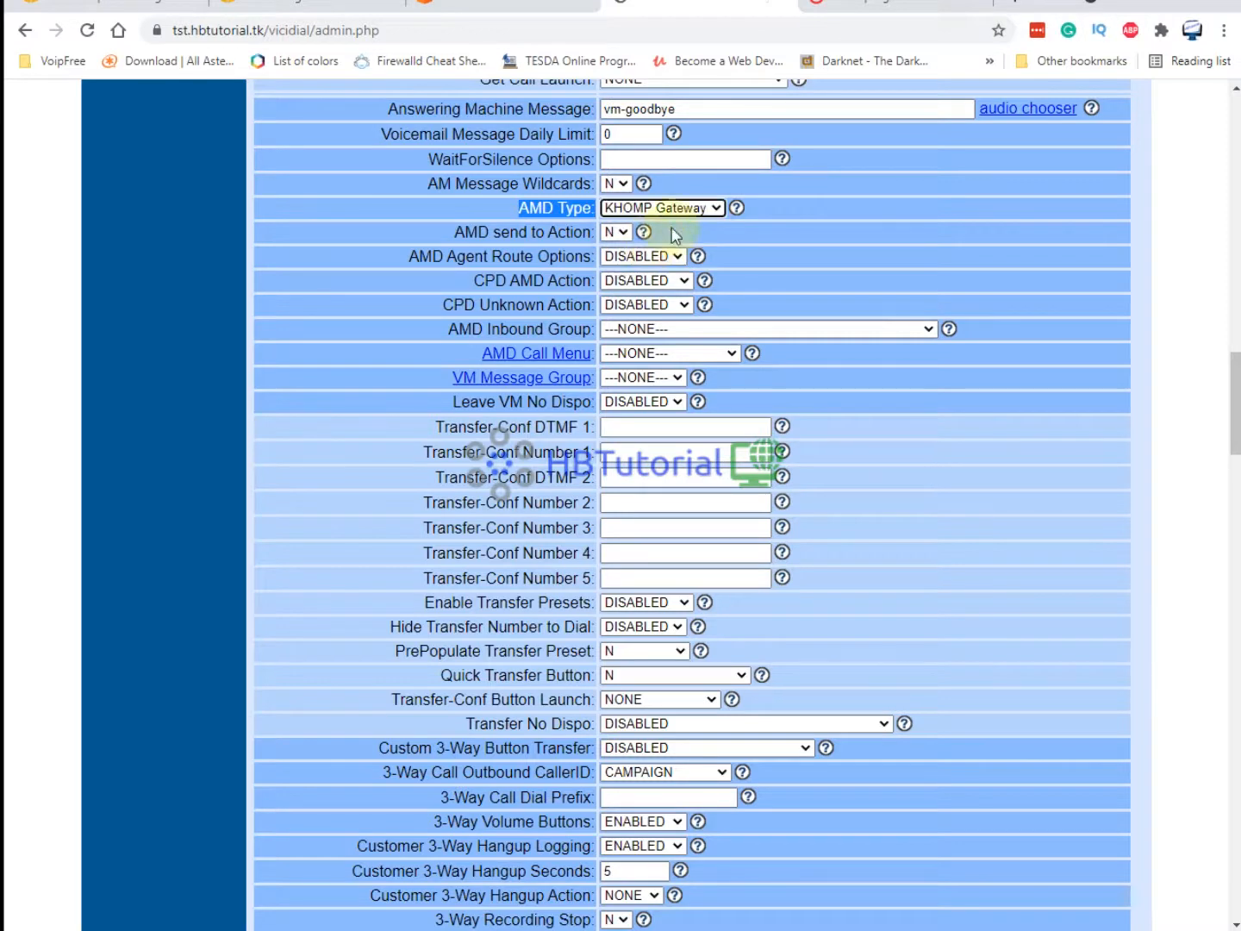
{"action": "left_click", "coordinate": [661, 210]}
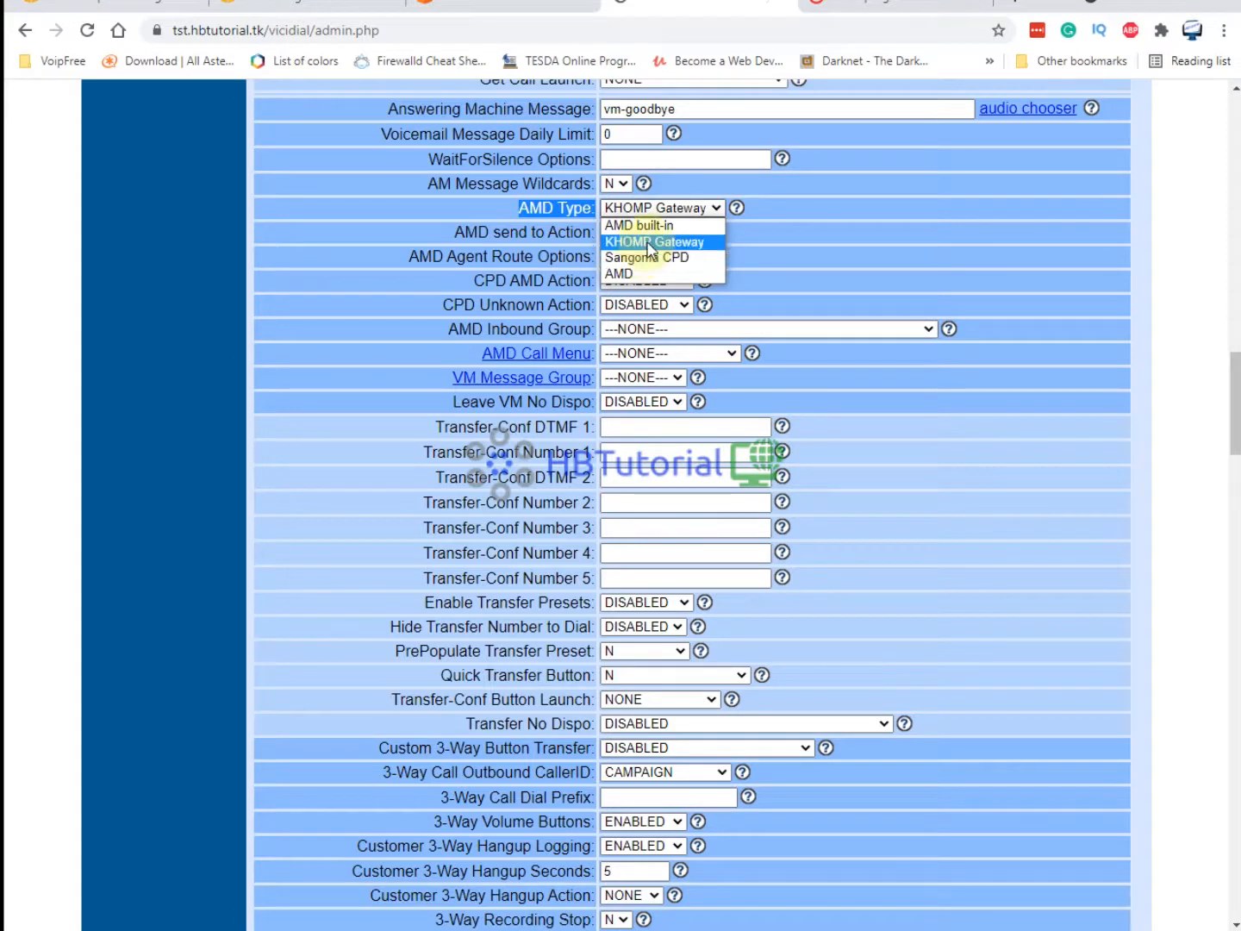
{"action": "left_click", "coordinate": [637, 275]}
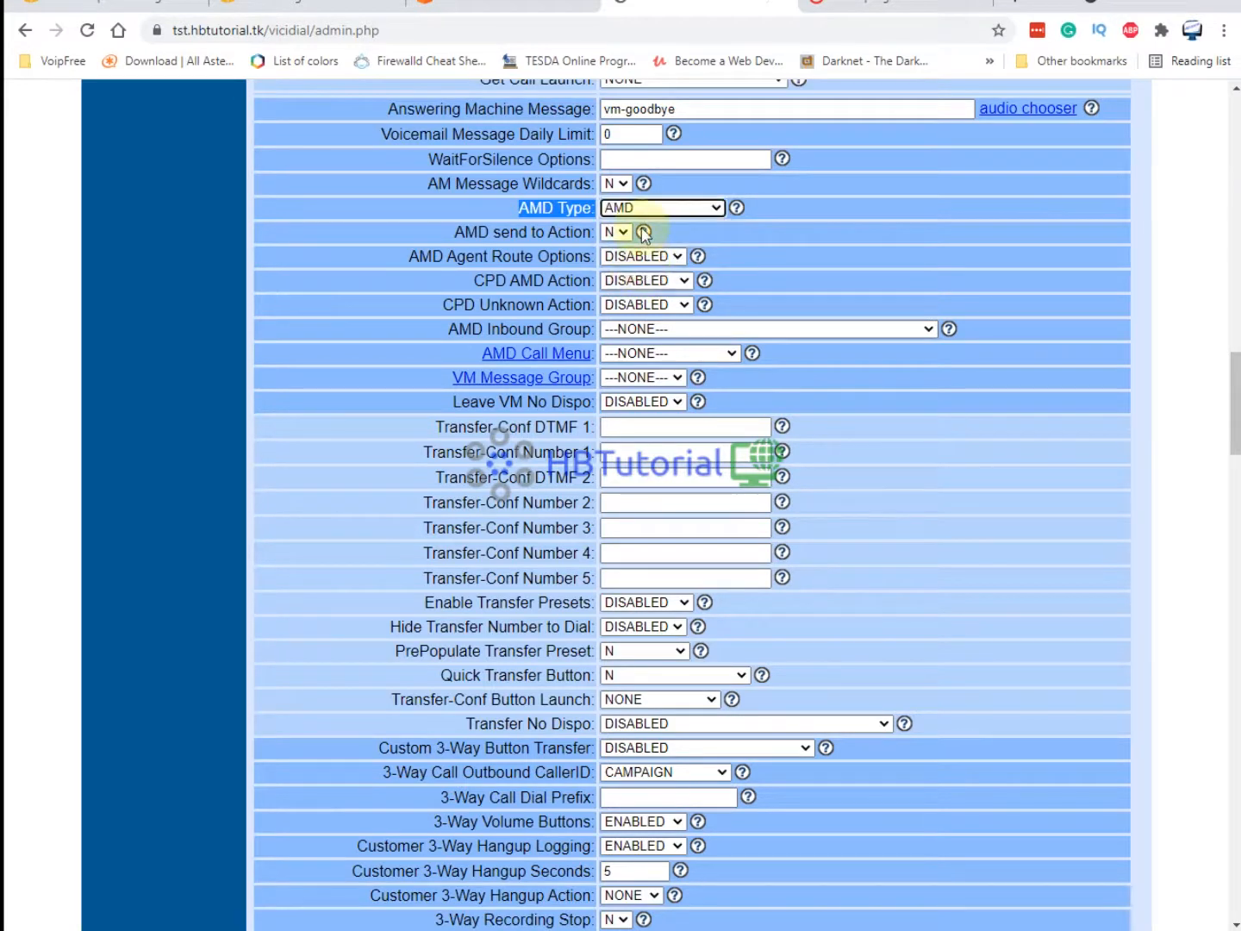
{"action": "left_click", "coordinate": [788, 234]}
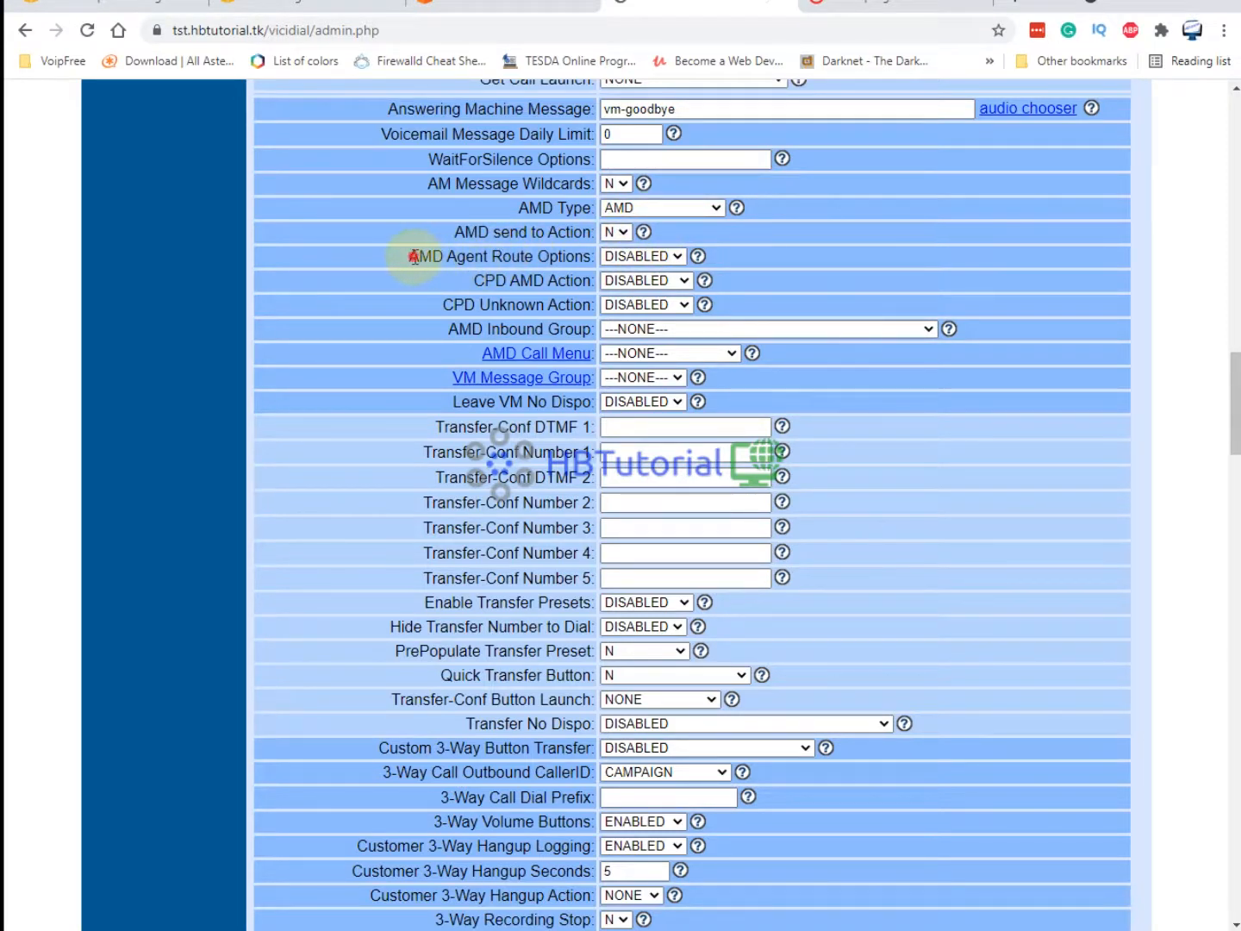
{"action": "left_click_drag", "start_coordinate": [410, 256], "coordinate": [592, 254]}
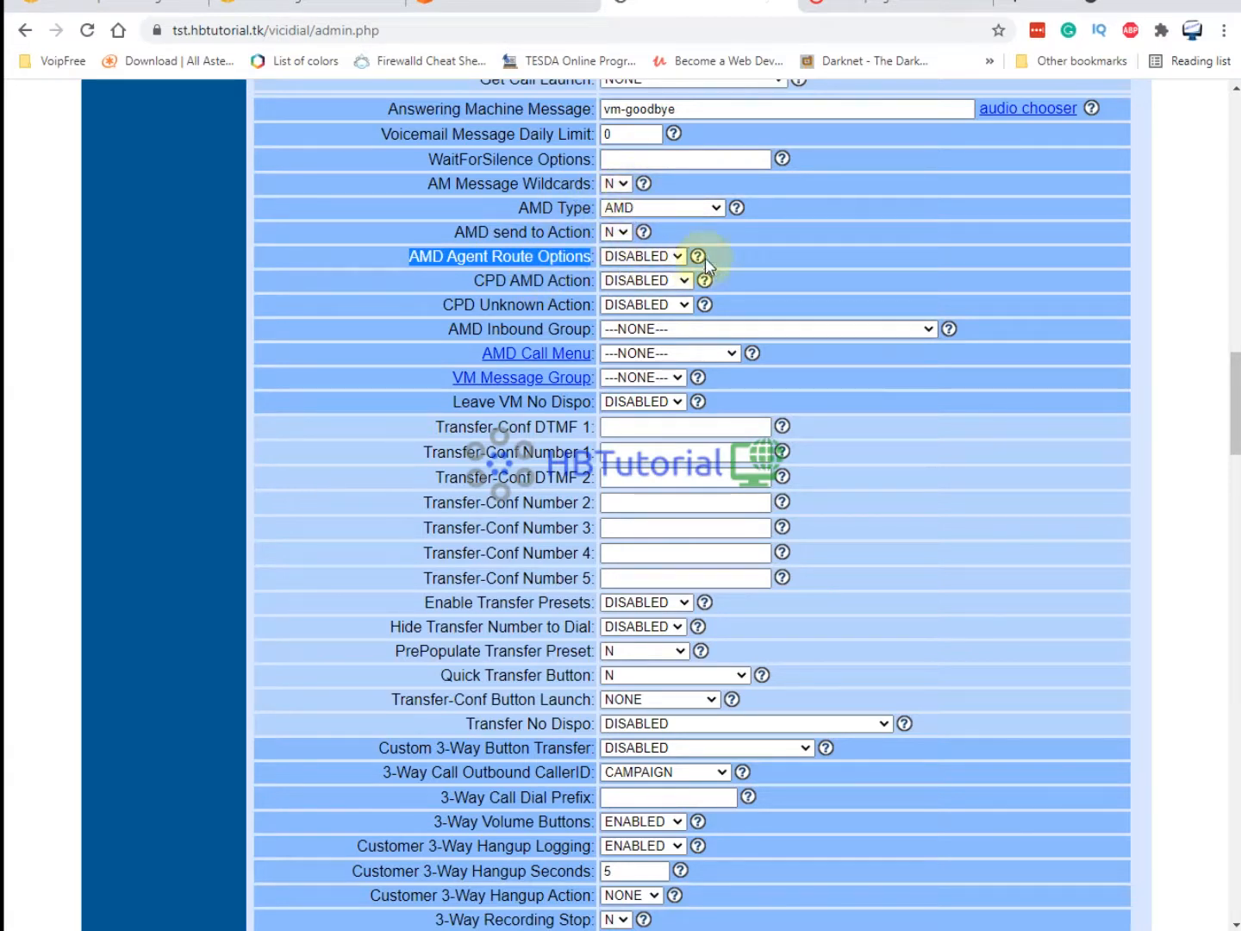
{"action": "left_click", "coordinate": [653, 256]}
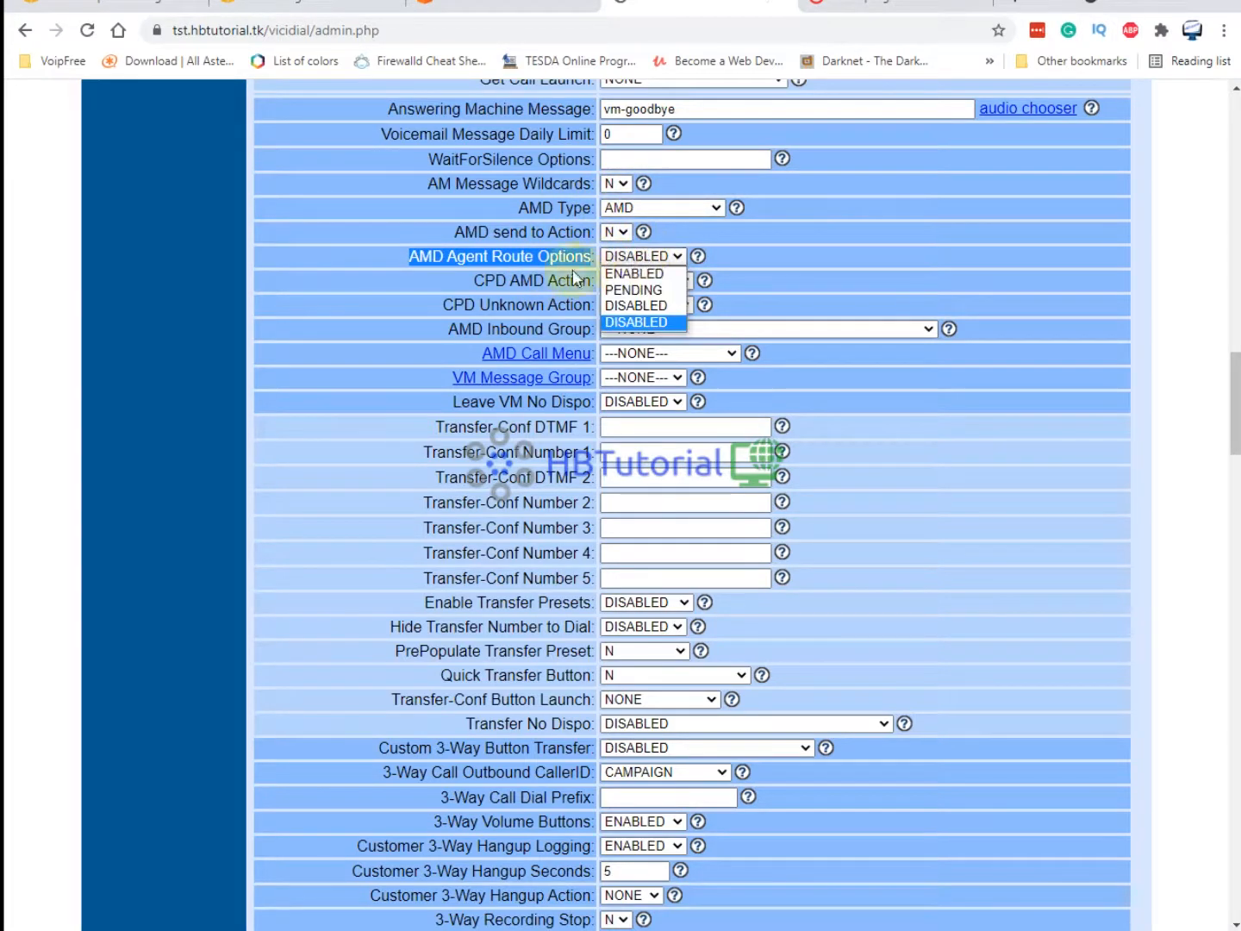
{"action": "left_click", "coordinate": [625, 275]}
{"action": "scroll", "coordinate": [666, 653], "scroll_direction": "down", "scroll_amount": 20}
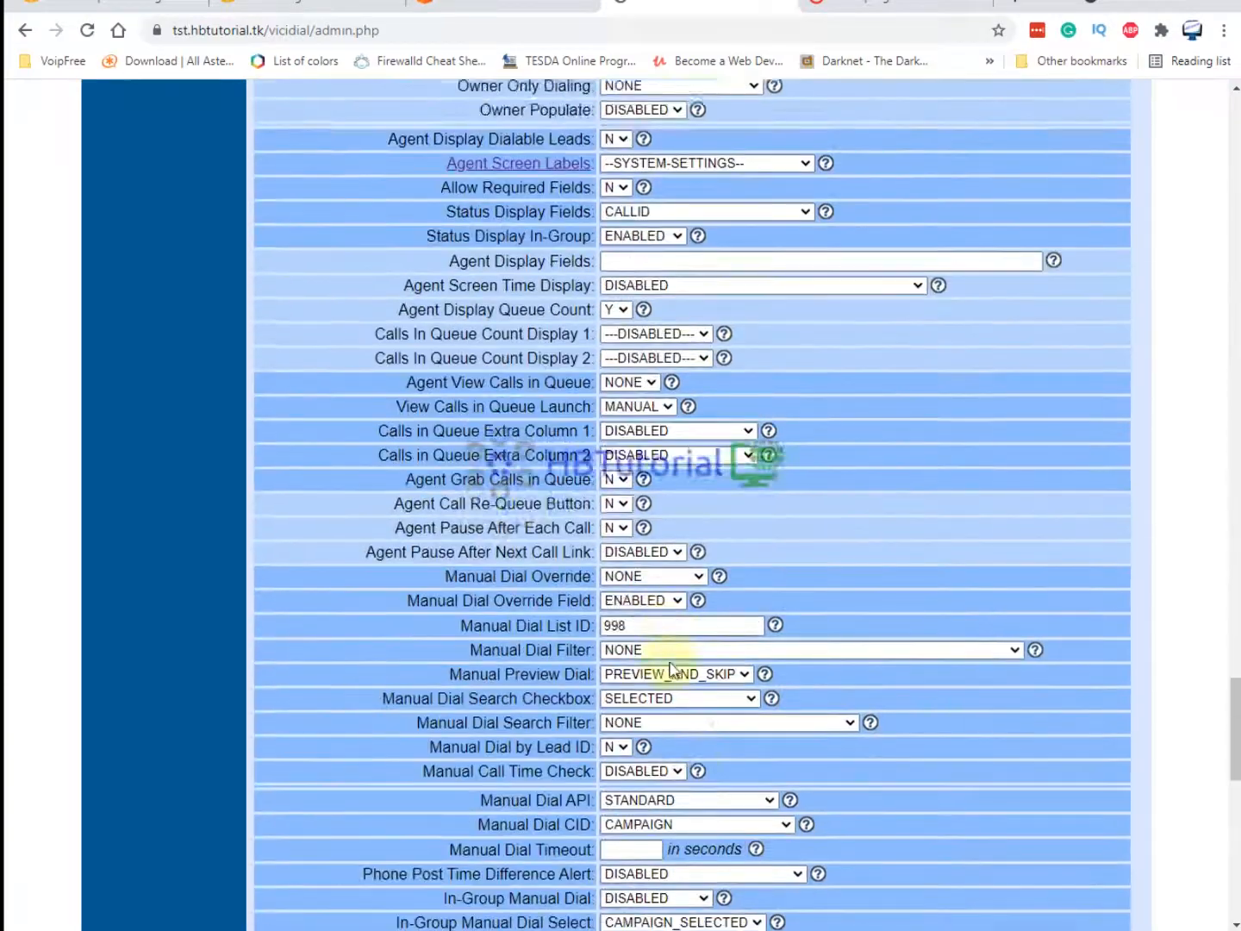
{"action": "scroll", "coordinate": [671, 668], "scroll_direction": "down", "scroll_amount": 15}
{"action": "left_click", "coordinate": [691, 325]}
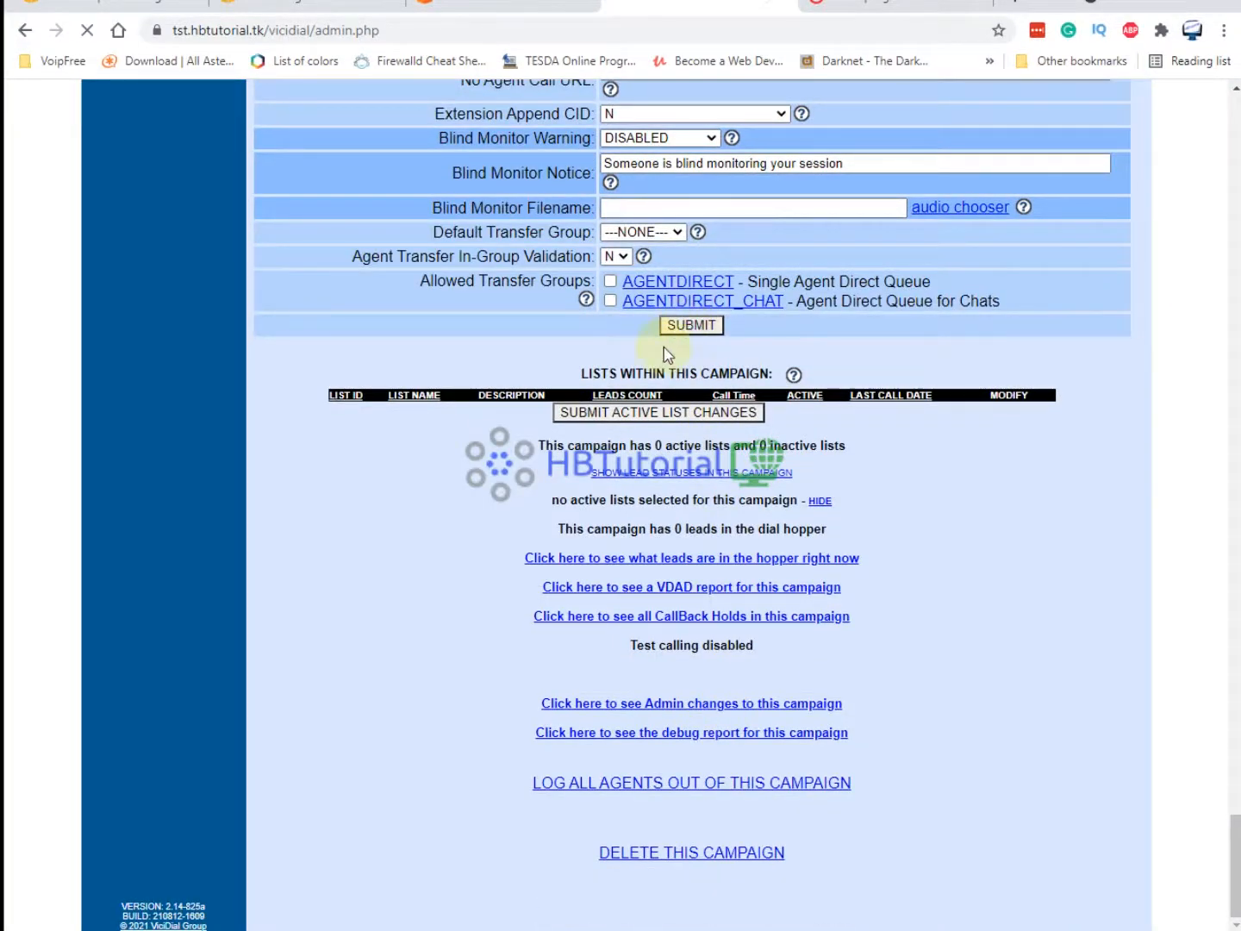
{"action": "scroll", "coordinate": [698, 446], "scroll_direction": "down", "scroll_amount": 20}
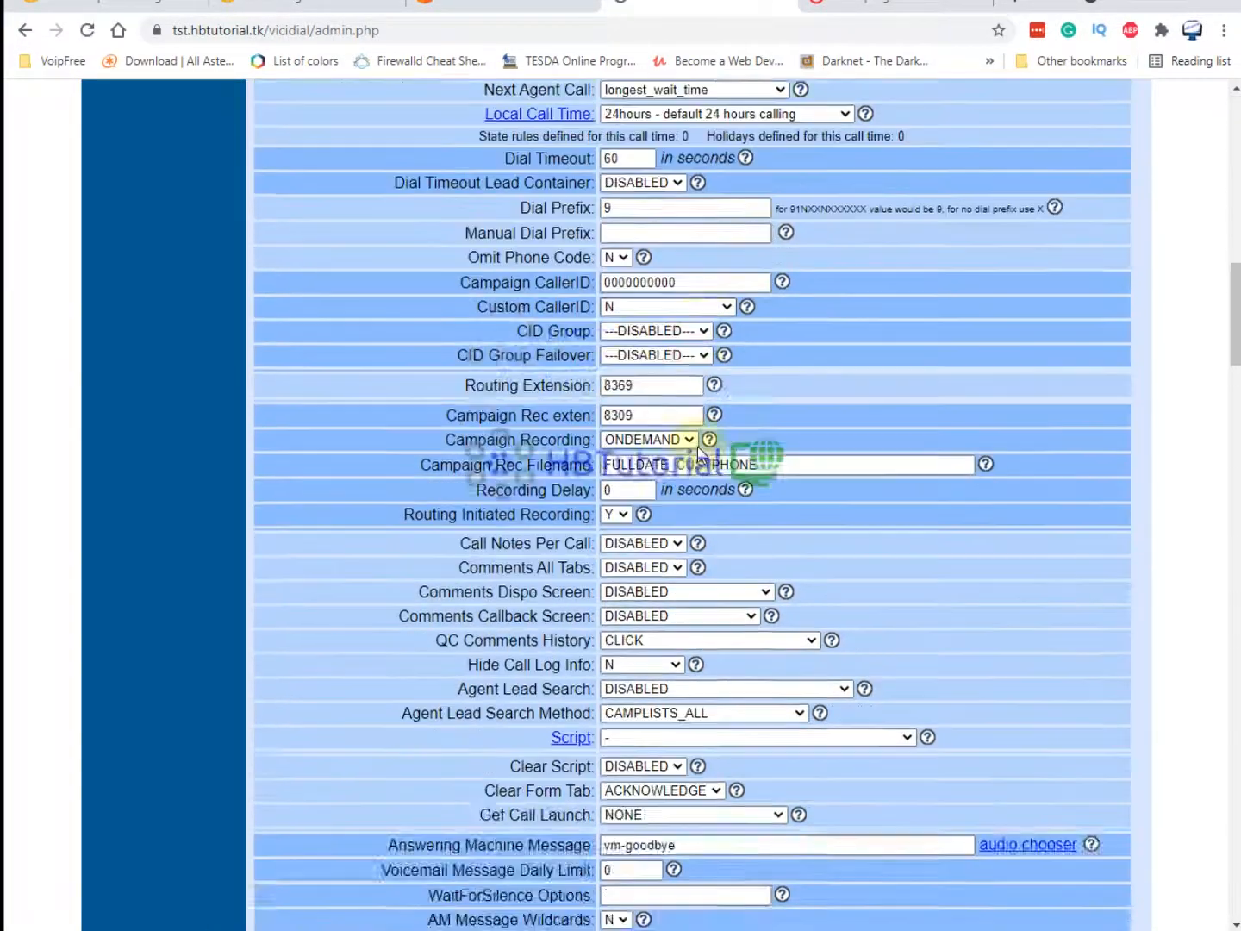
{"action": "scroll", "coordinate": [698, 446], "scroll_direction": "down", "scroll_amount": 20}
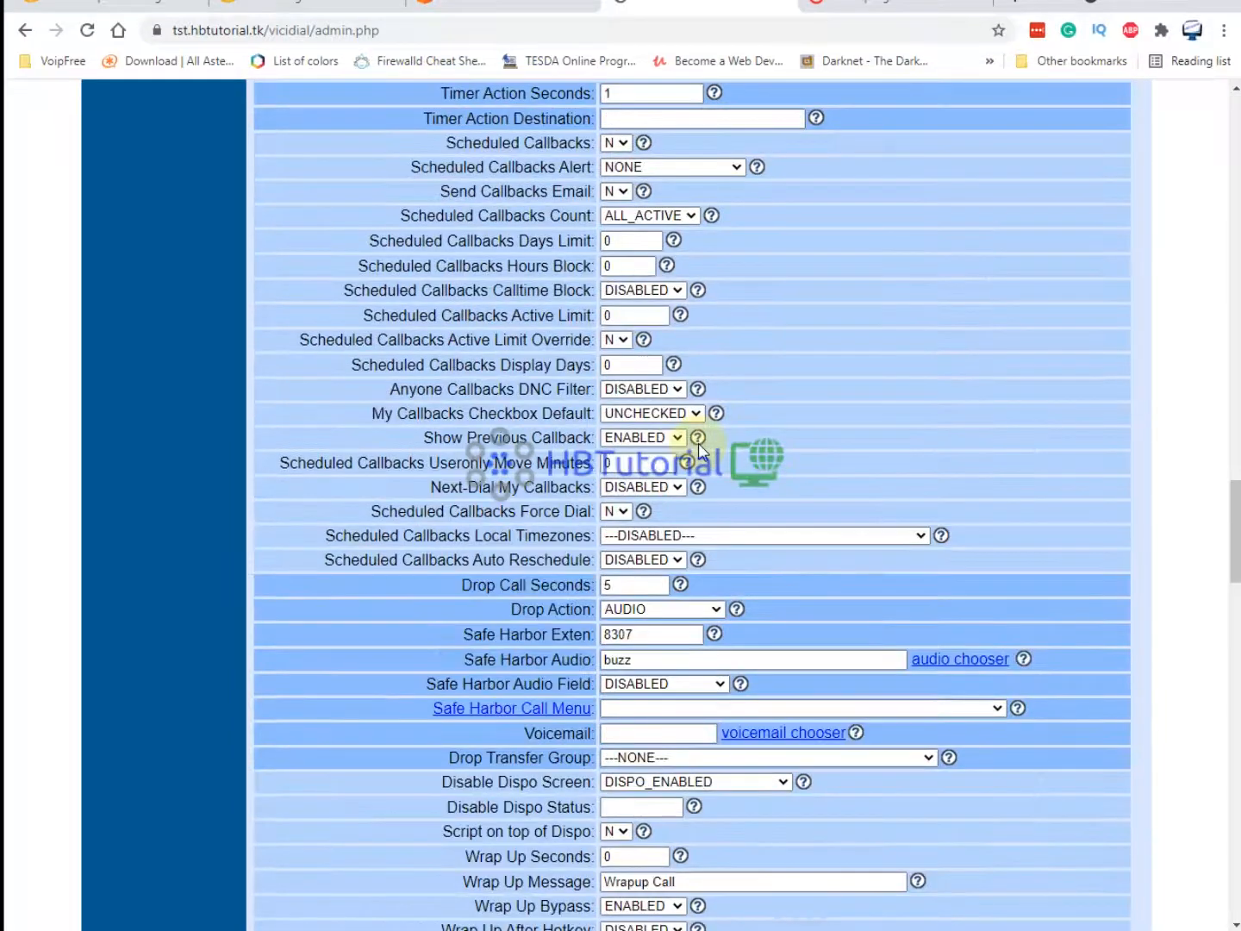
{"action": "scroll", "coordinate": [700, 445], "scroll_direction": "down", "scroll_amount": 8}
{"action": "scroll", "coordinate": [828, 446], "scroll_direction": "up", "scroll_amount": 20}
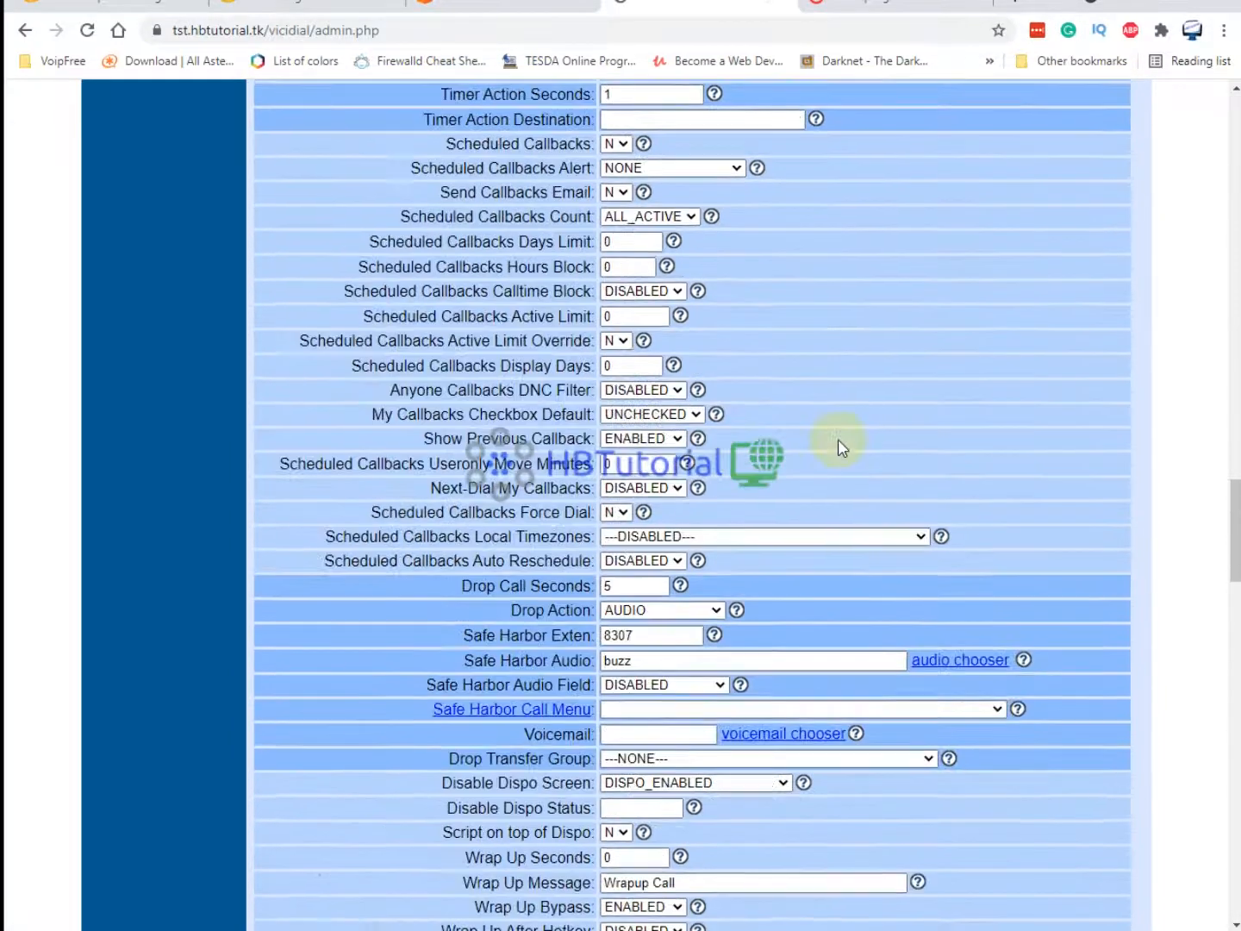
{"action": "scroll", "coordinate": [841, 445], "scroll_direction": "up", "scroll_amount": 7}
{"action": "scroll", "coordinate": [840, 439], "scroll_direction": "up", "scroll_amount": 6}
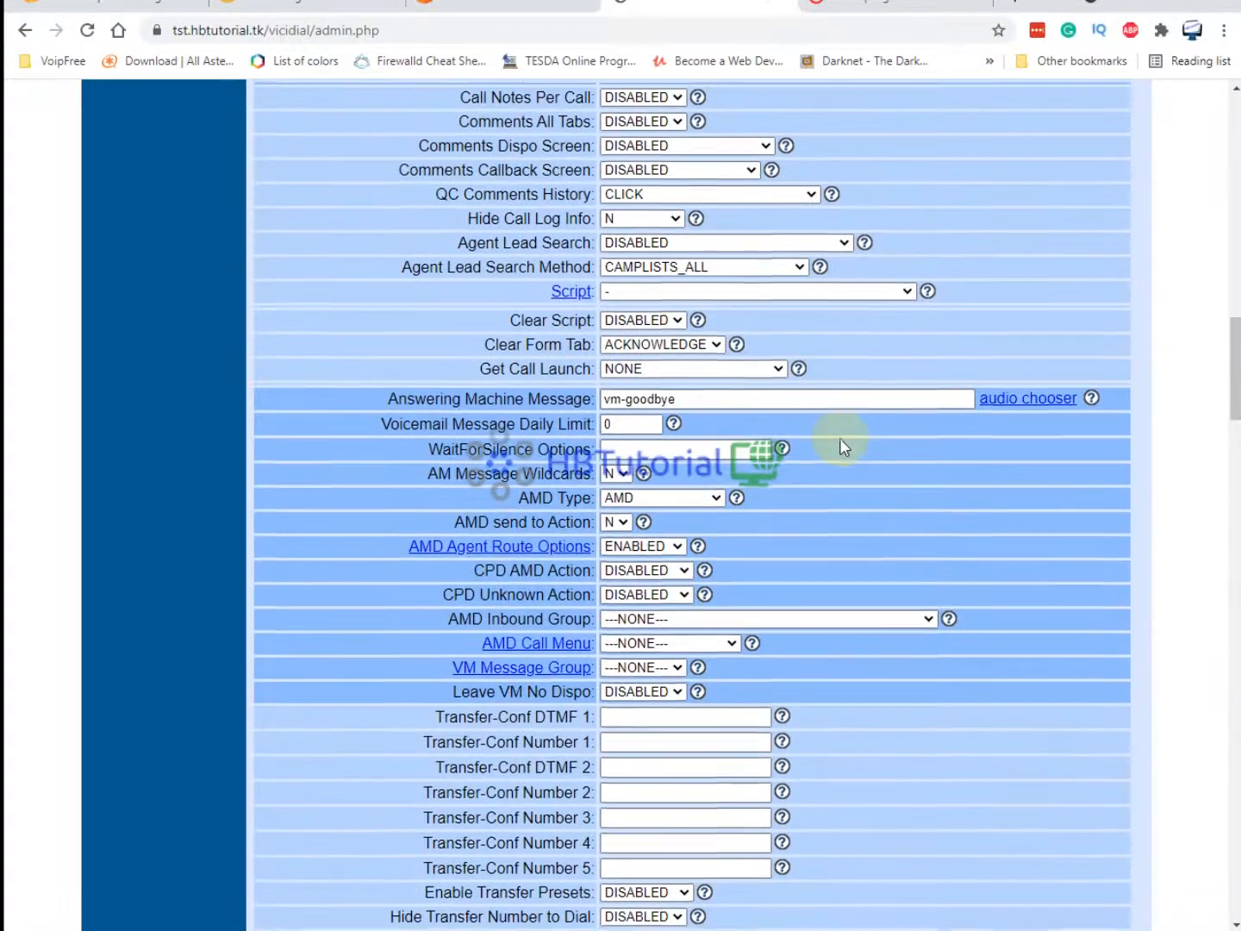
{"action": "scroll", "coordinate": [840, 438], "scroll_direction": "down", "scroll_amount": 4}
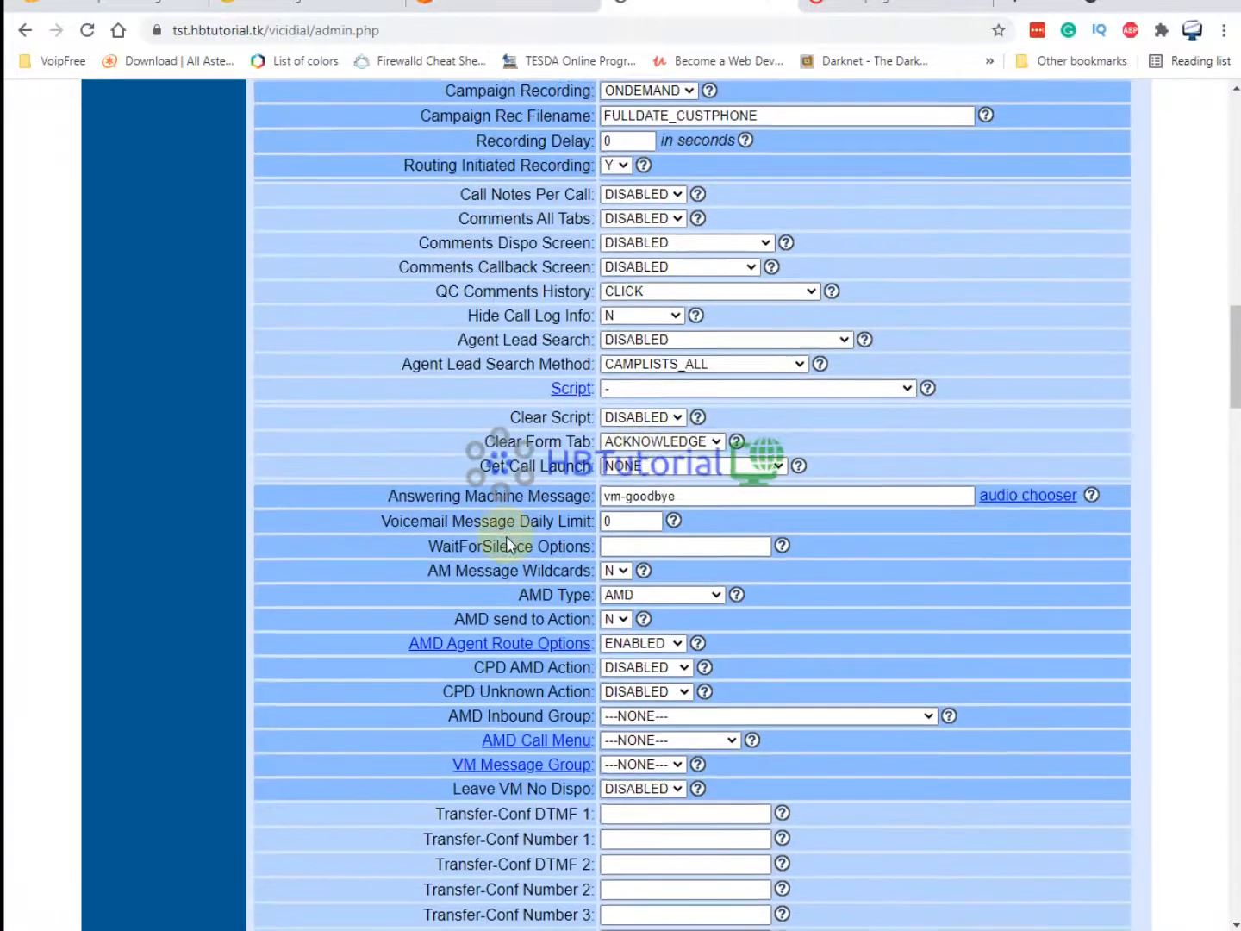
{"action": "scroll", "coordinate": [505, 536], "scroll_direction": "down", "scroll_amount": 2}
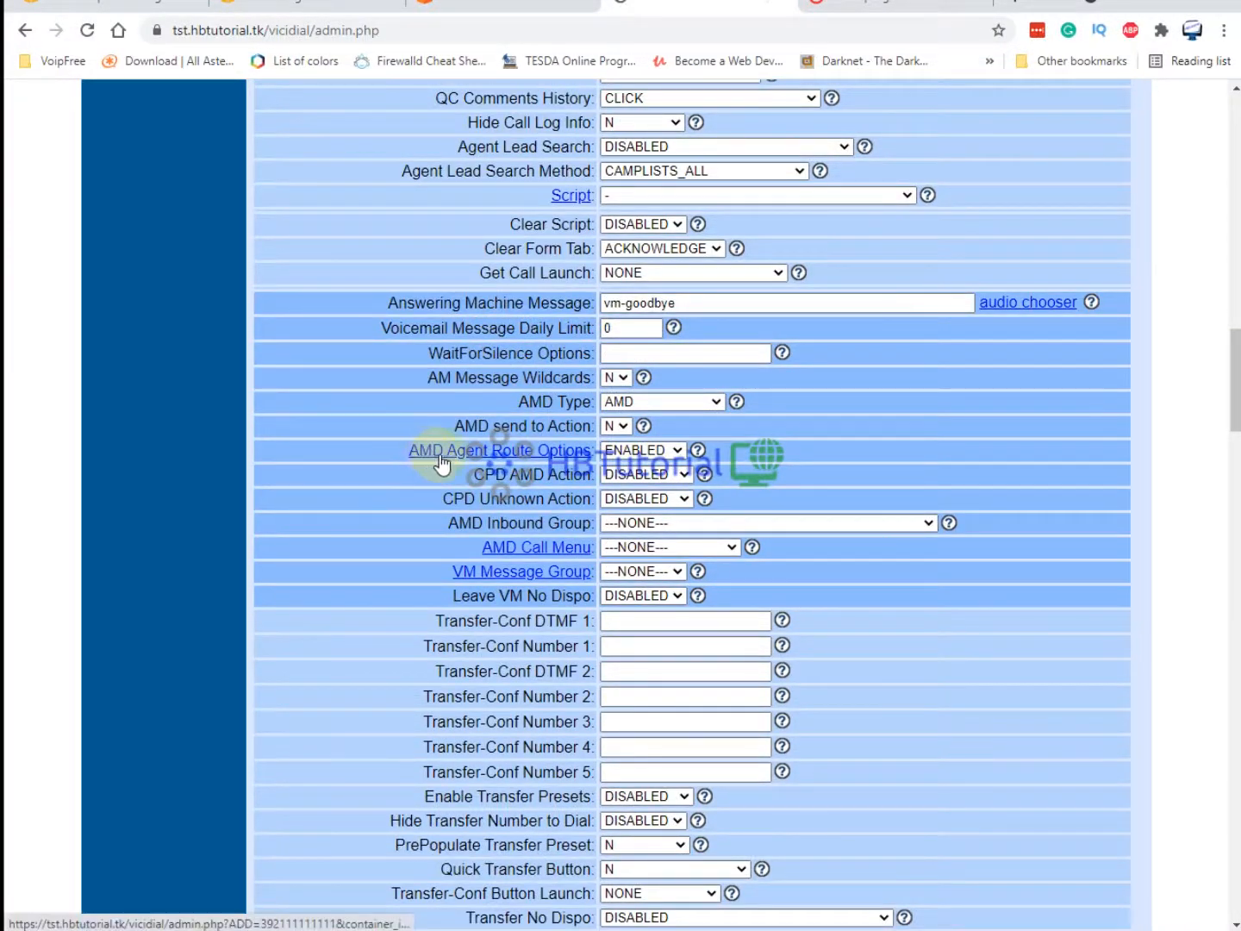
Copy the HUMAN,HUMAN / NOTSURE,TOOLONG example from AMD Agent Route Options help and open AMD_AGENT_OPT_TstAMD.
{"action": "left_click", "coordinate": [697, 449]}
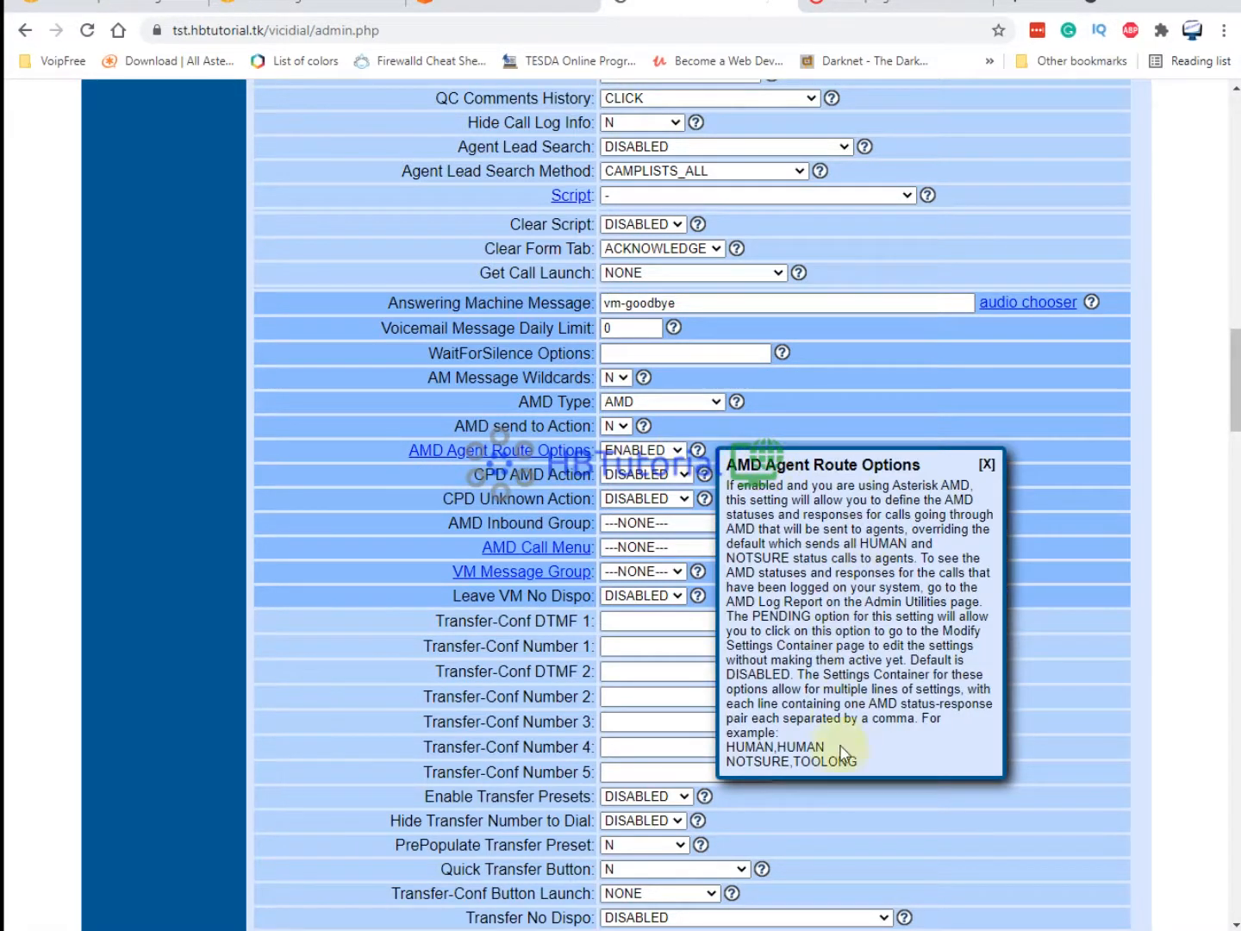
{"action": "left_click_drag", "start_coordinate": [880, 768], "coordinate": [727, 743]}
{"action": "right_click", "coordinate": [753, 755]}
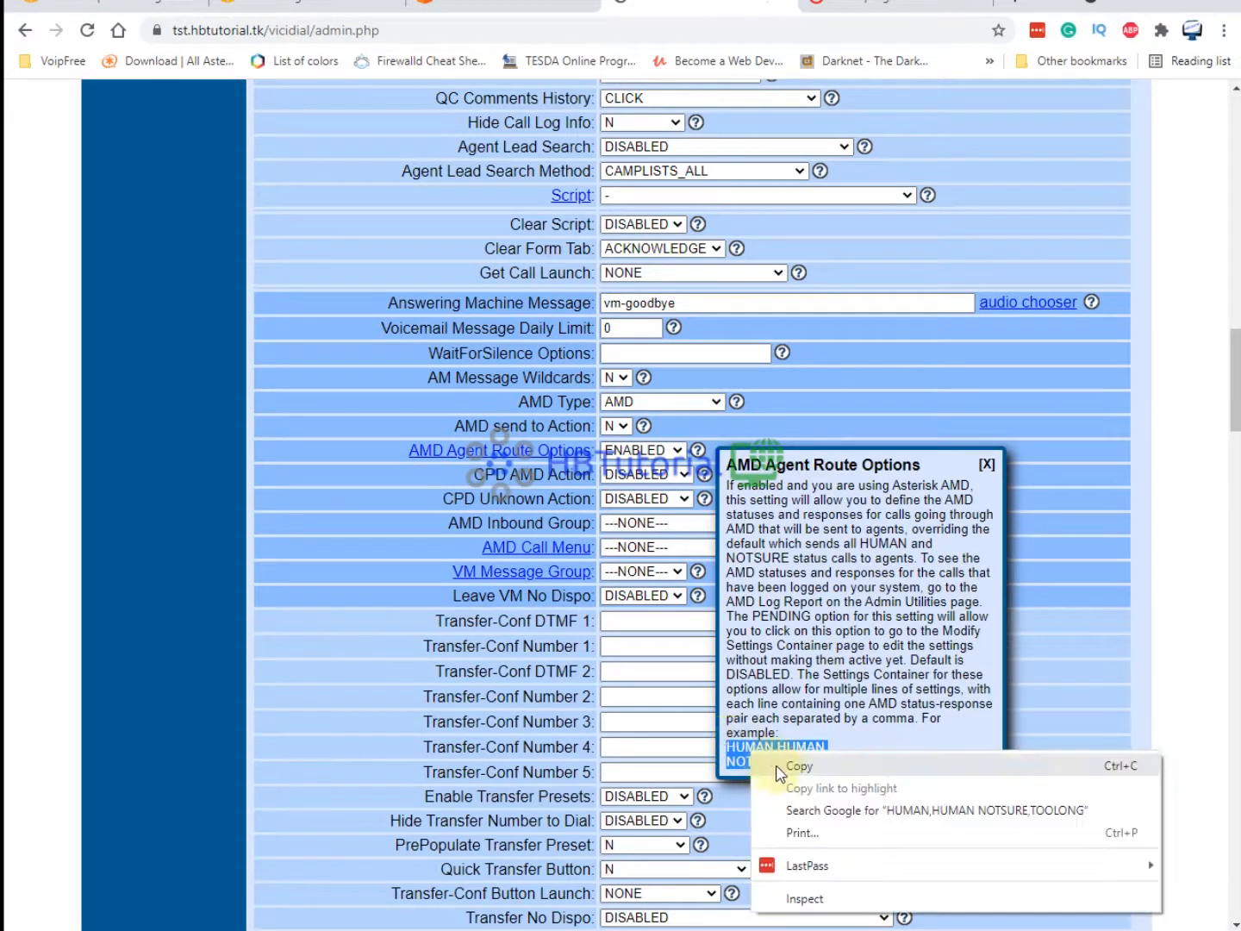
{"action": "left_click", "coordinate": [784, 764]}
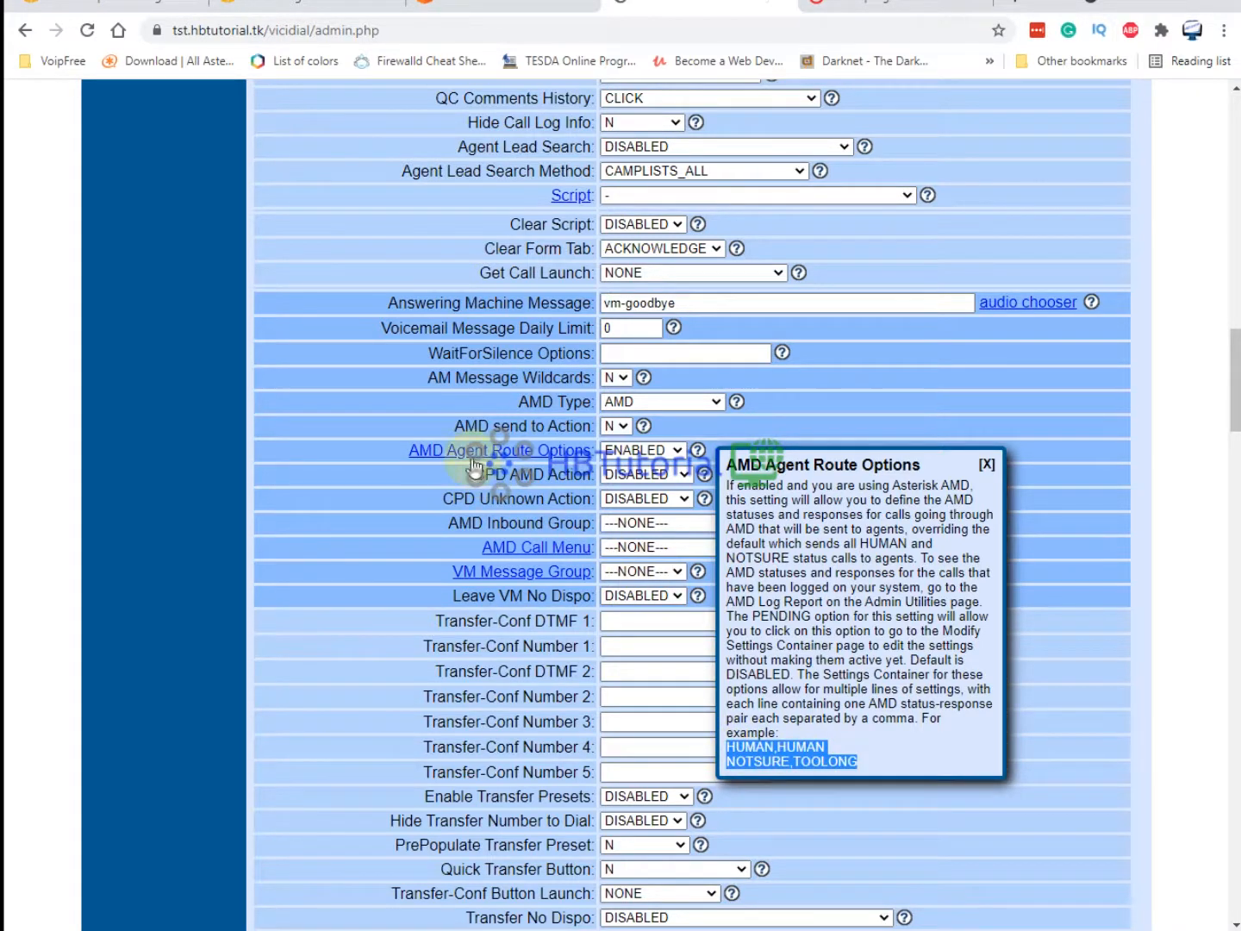
{"action": "left_click", "coordinate": [472, 456]}
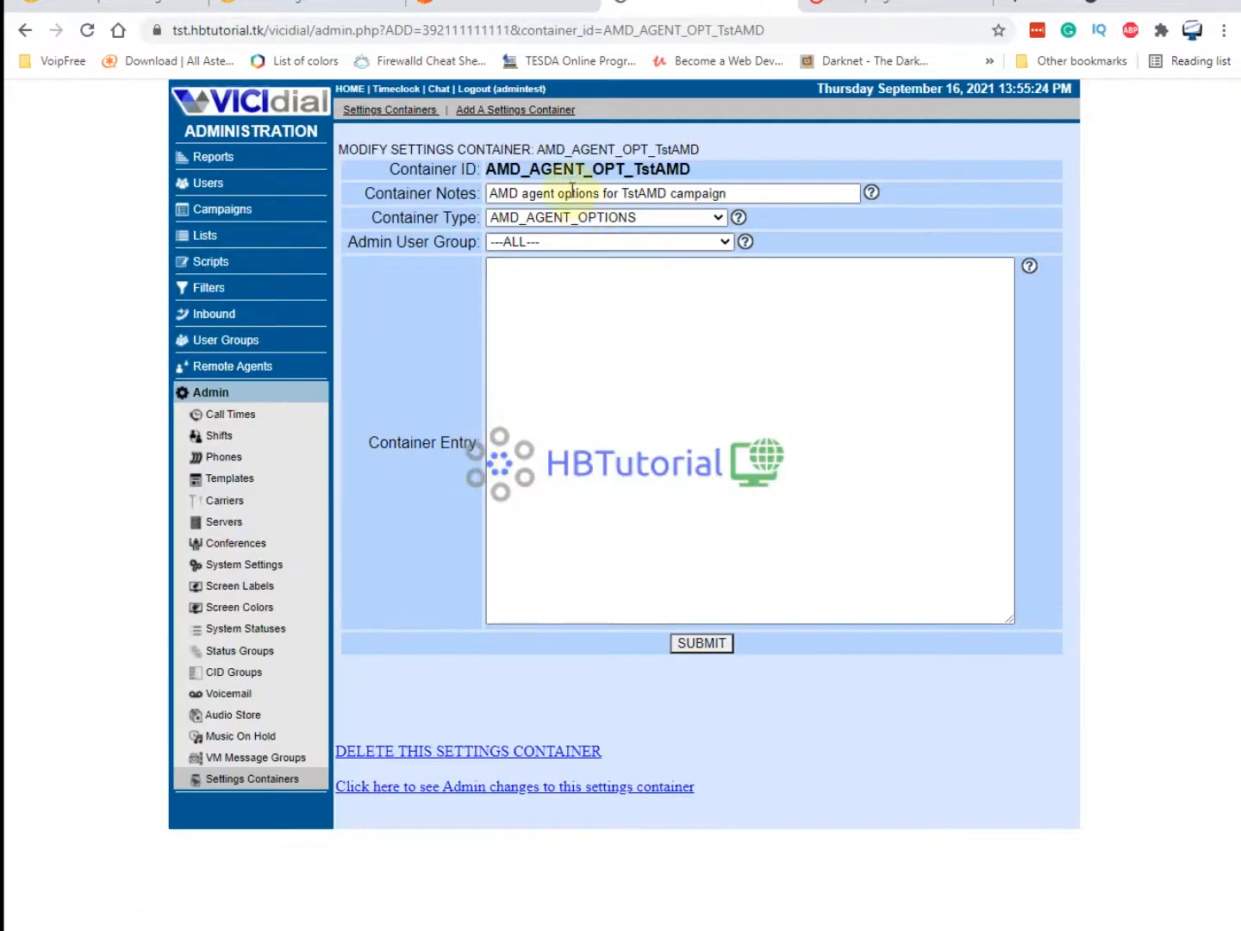
Paste HUMAN,HUMAN and NOTSURE,TOOLONG into the AMD_AGENT_OPT_TstAMD entry, save it, and go to Reports.
{"action": "mouse_move", "coordinate": [496, 170]}
{"action": "left_mouse_down"}
{"action": "mouse_move", "coordinate": [726, 171]}
{"action": "mouse_move", "coordinate": [489, 193]}
{"action": "left_mouse_up"}
{"action": "left_click", "coordinate": [585, 303]}
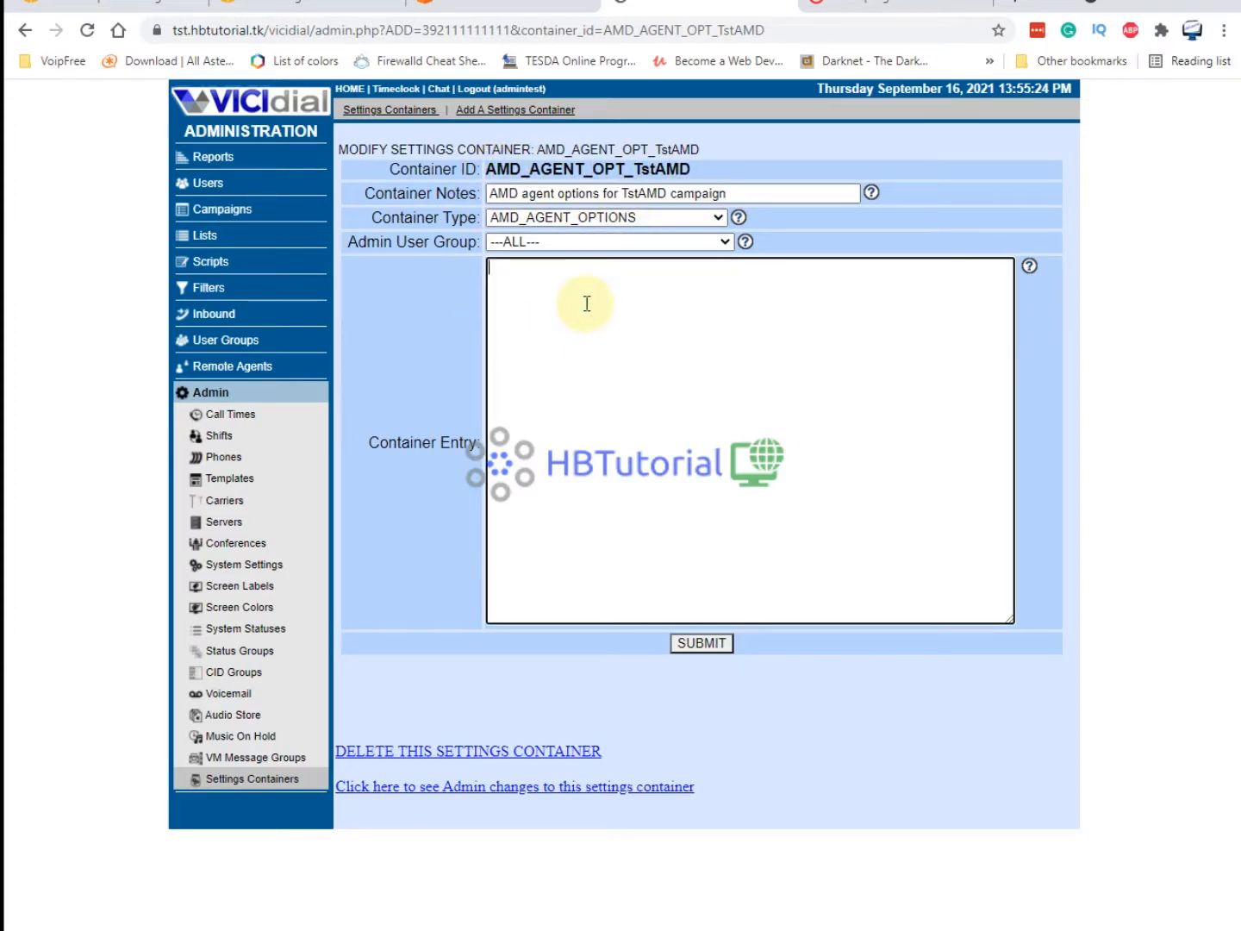
{"action": "key", "text": "ctrl+v"}
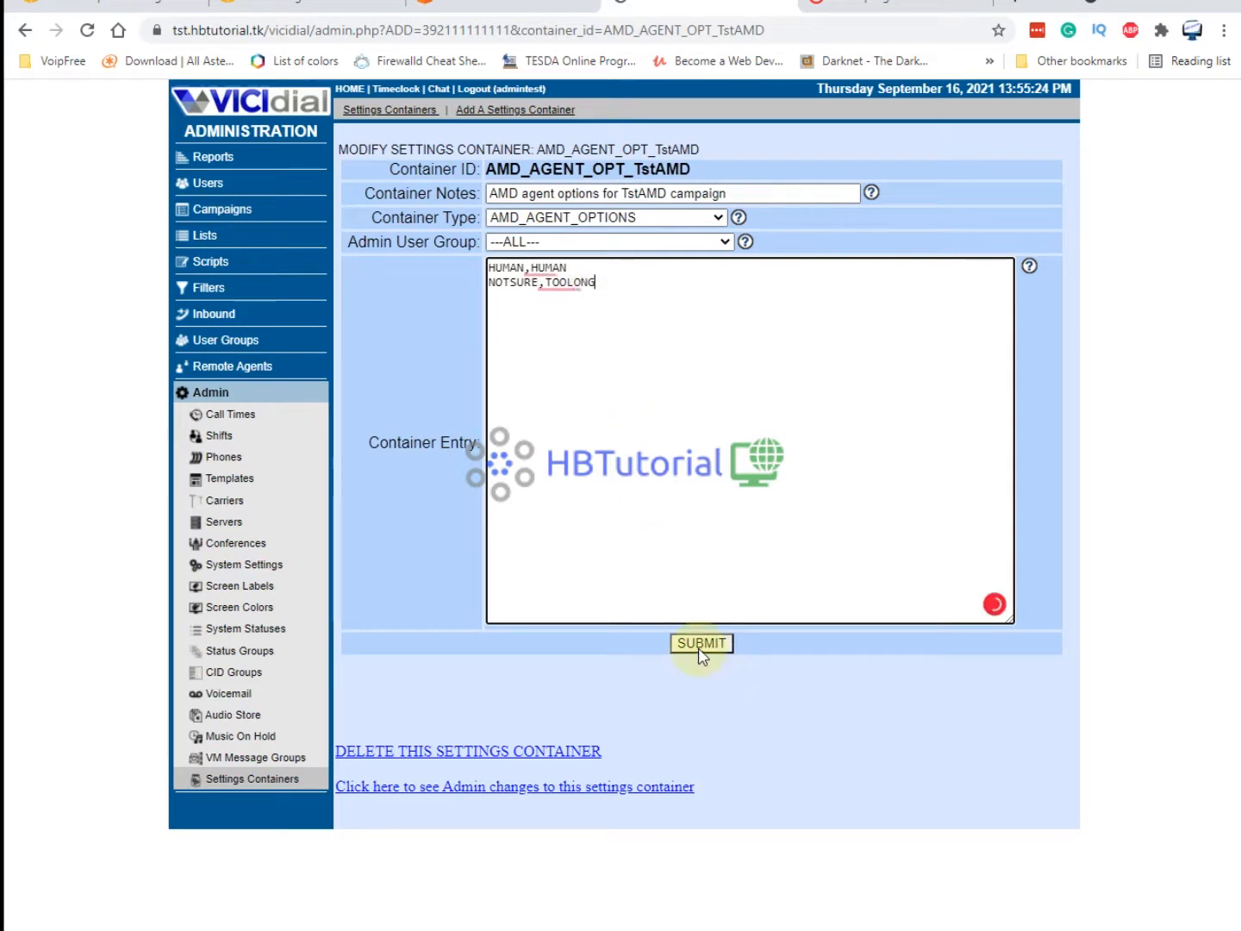
{"action": "left_click", "coordinate": [696, 644]}
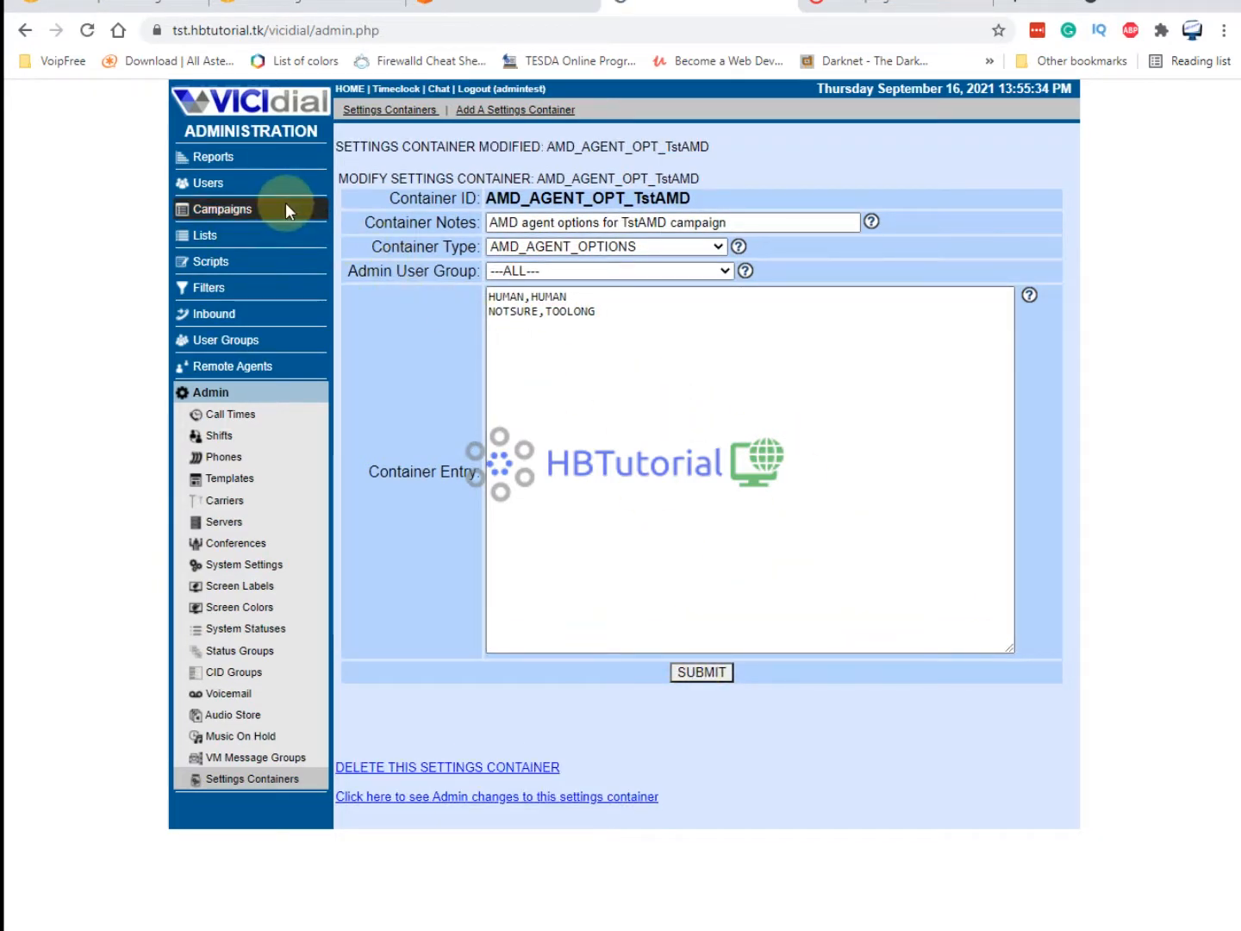
{"action": "left_click", "coordinate": [231, 162]}
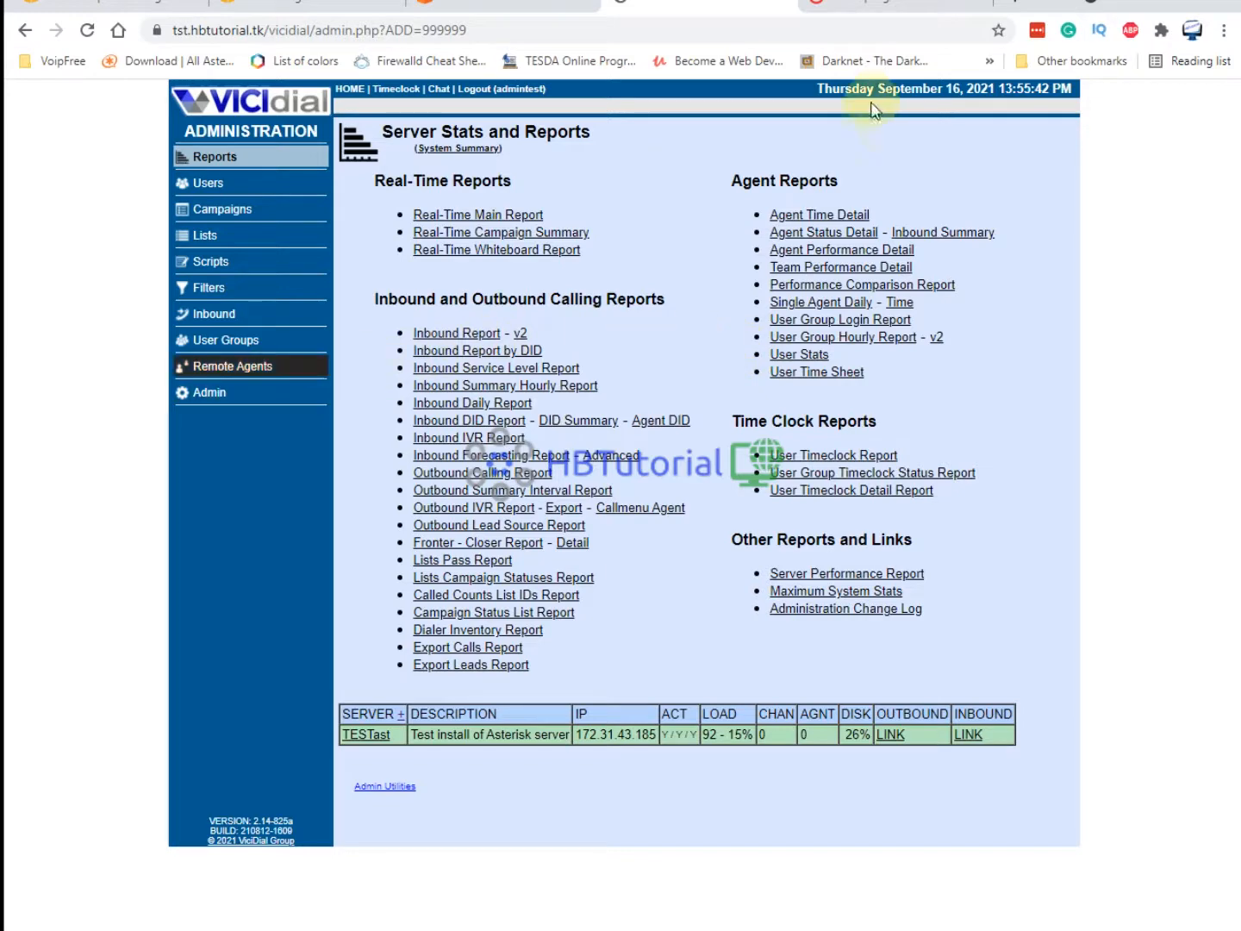
Move to the browser tab holding the Twilio login page.
{"action": "left_click", "coordinate": [871, 6]}
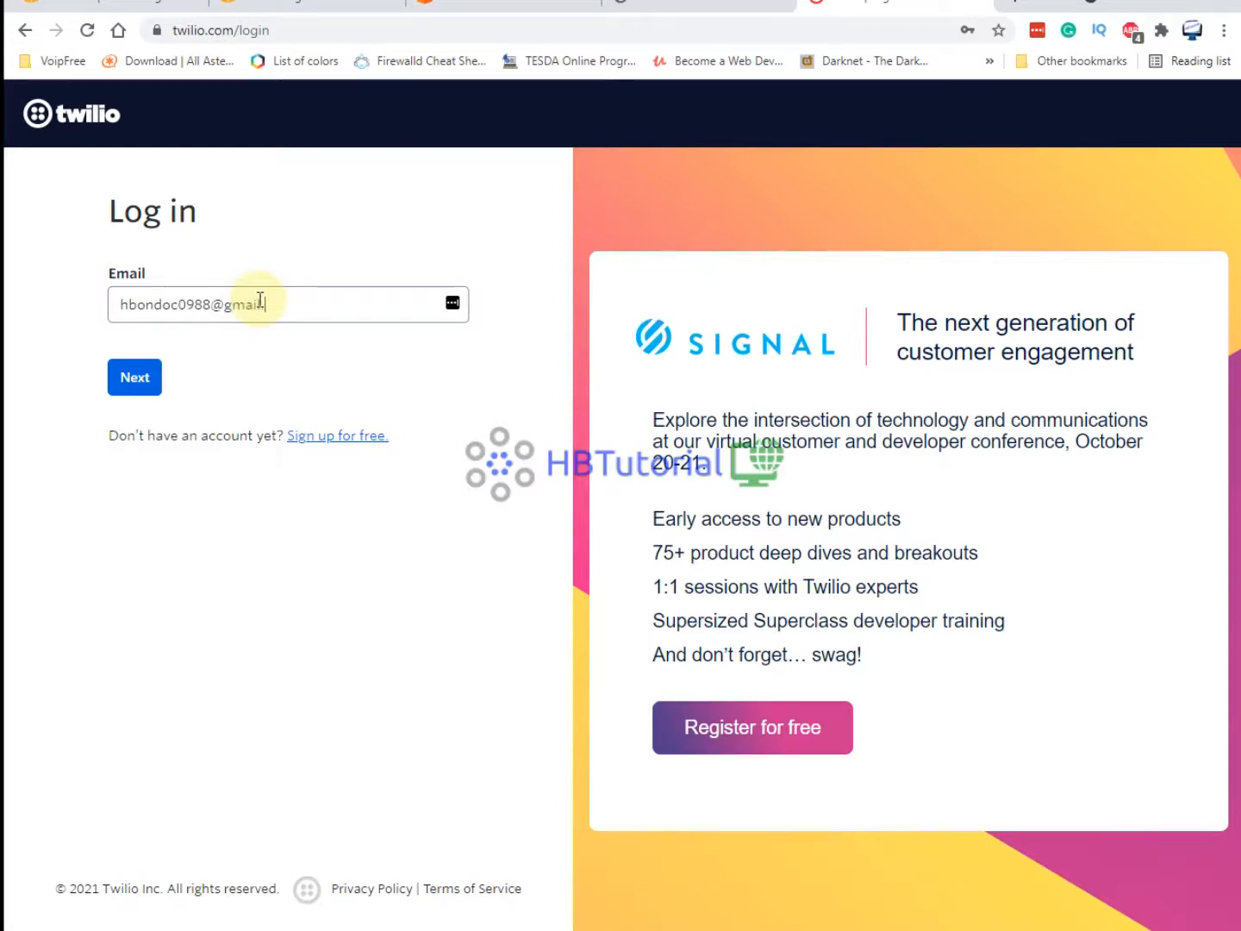
Log in to Twilio using the saved account password and decline the LastPass save prompt.
{"action": "left_click", "coordinate": [136, 379]}
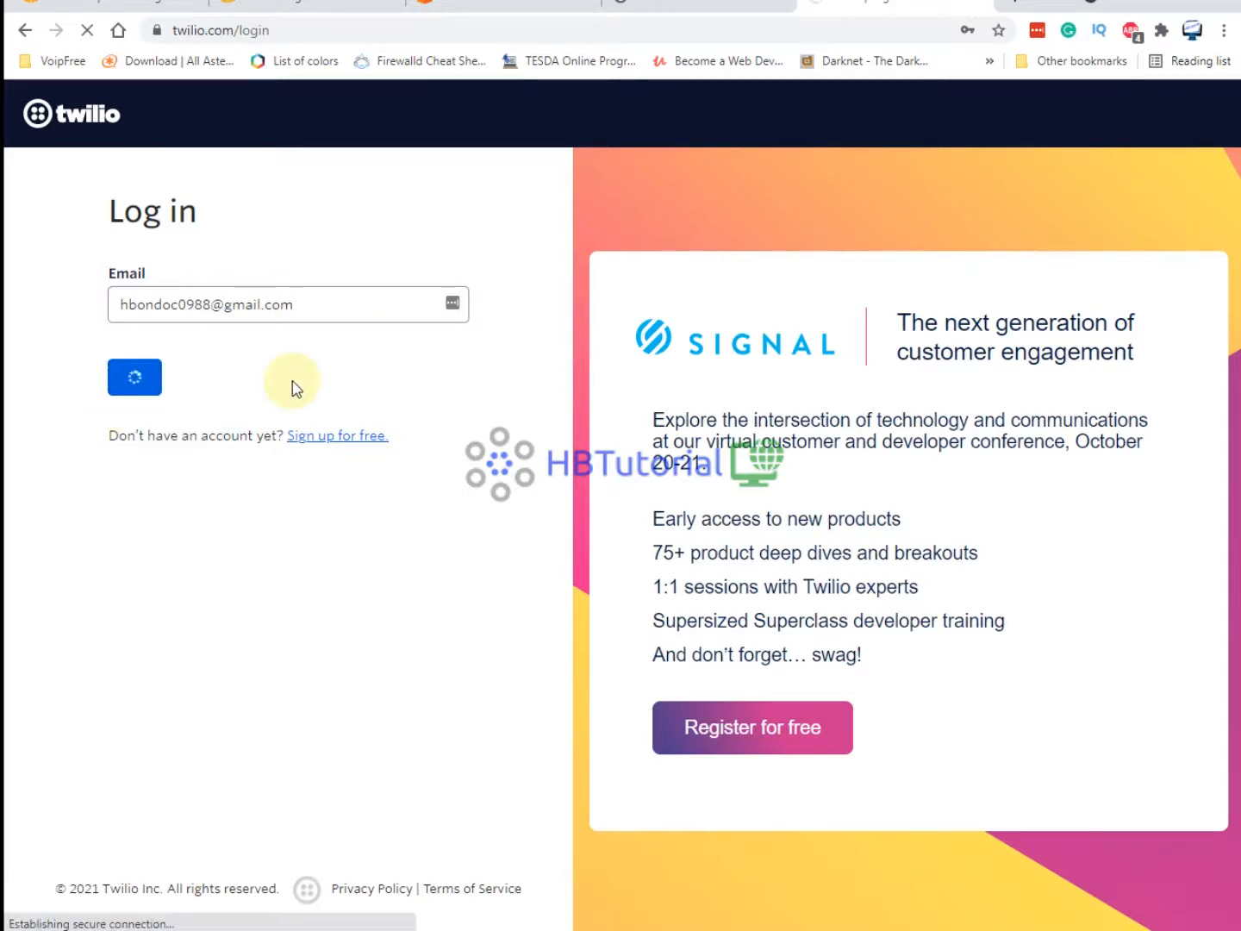
{"action": "left_click", "coordinate": [207, 379]}
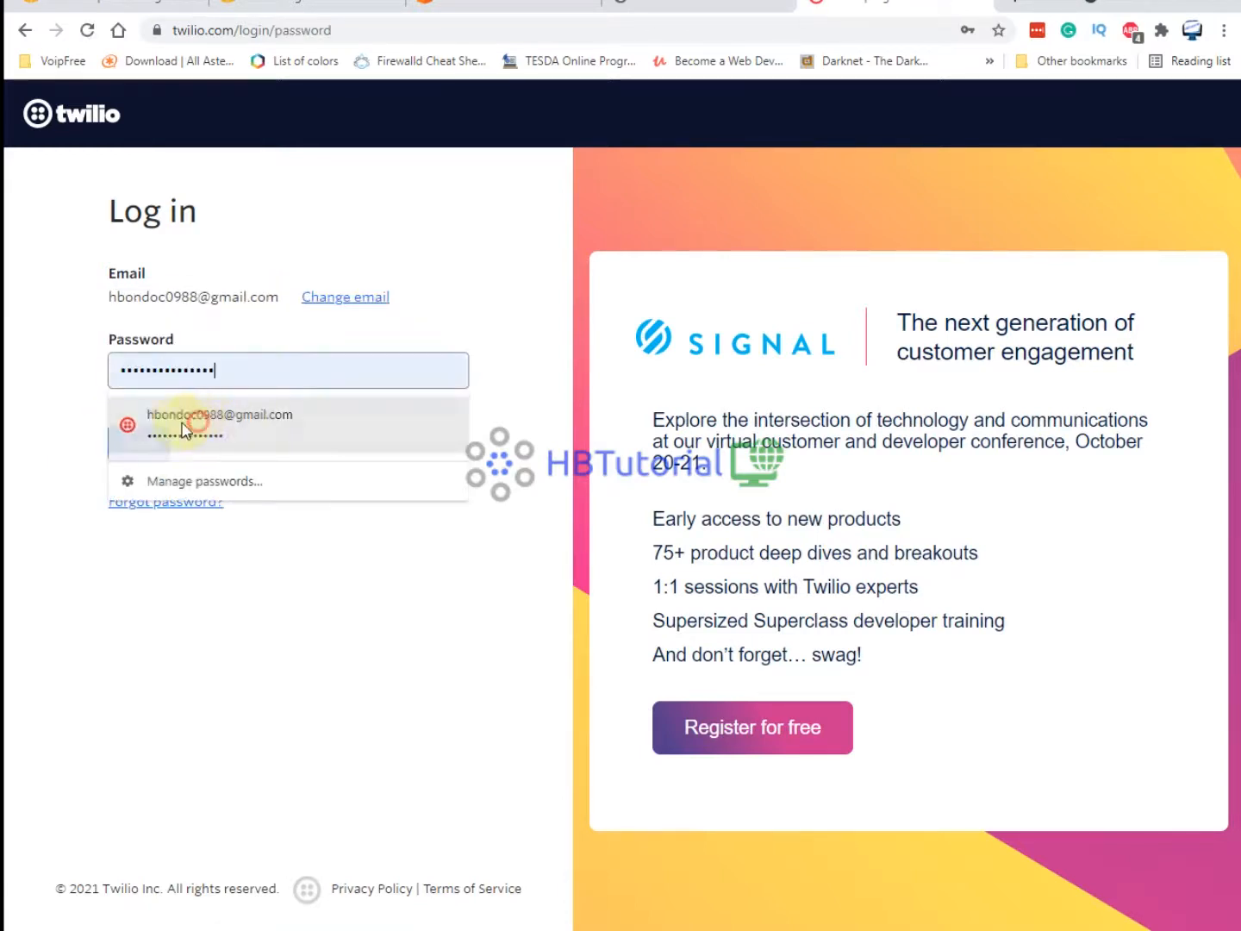
{"action": "left_click", "coordinate": [186, 416]}
{"action": "left_click", "coordinate": [156, 440]}
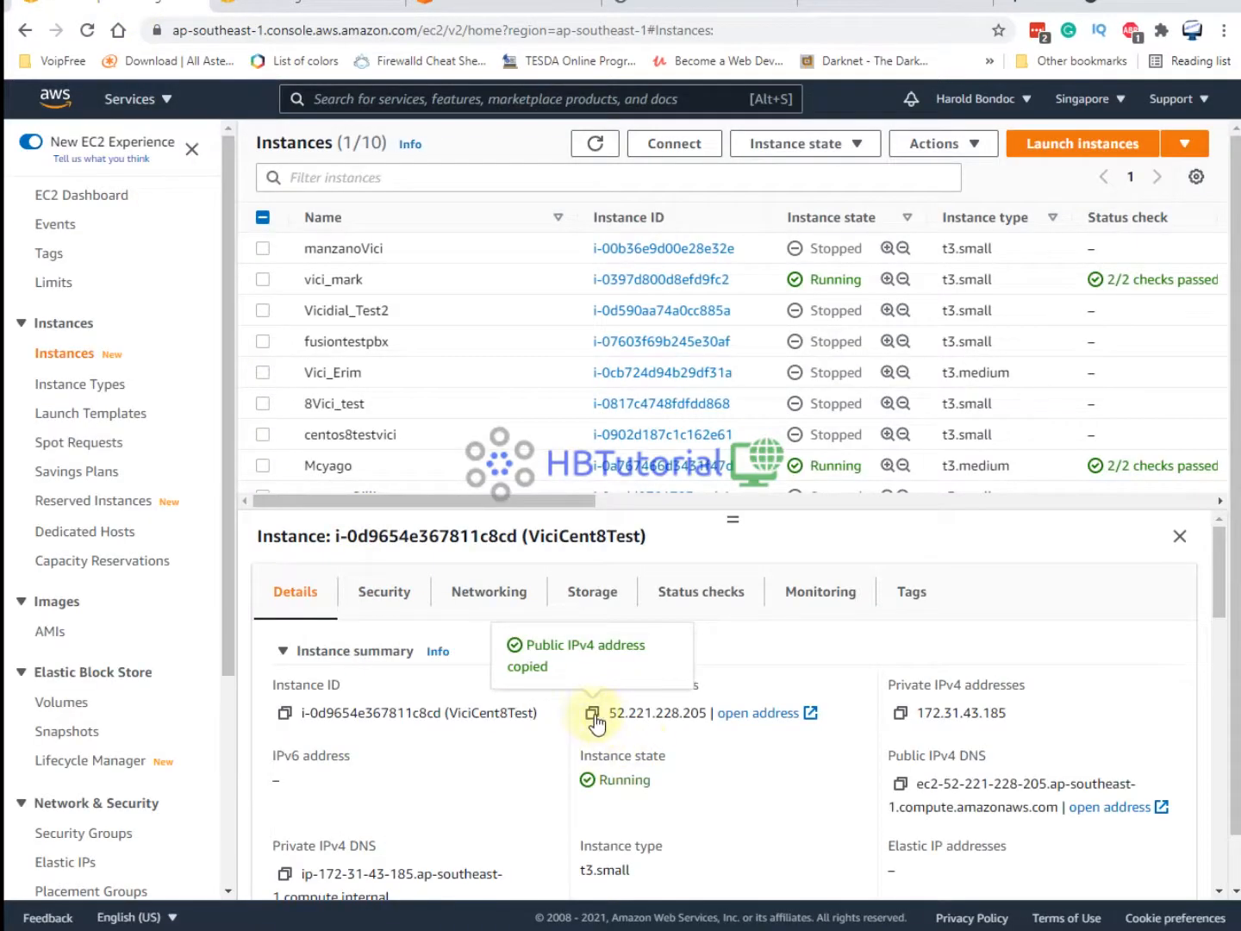
{"action": "left_click", "coordinate": [819, 16]}
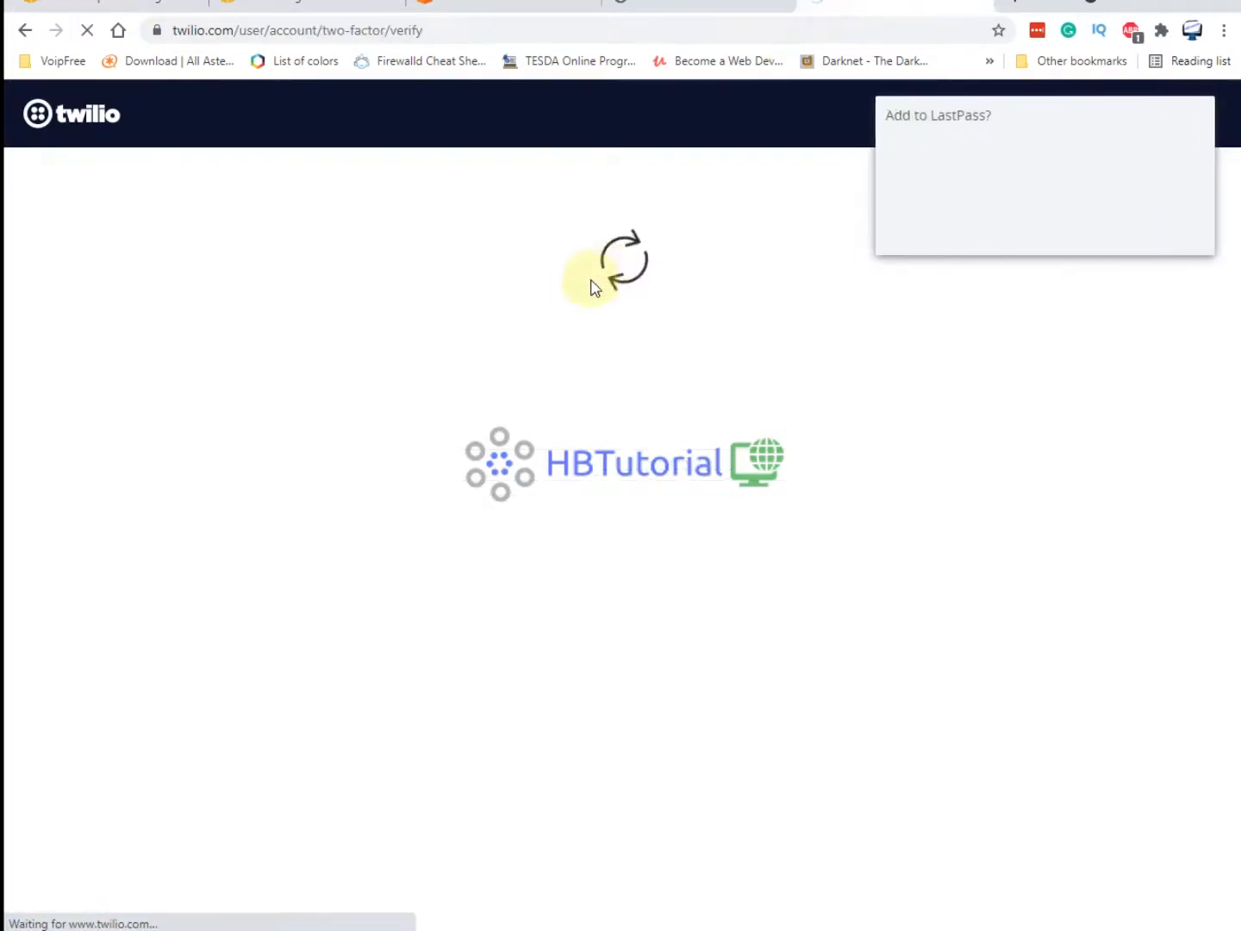
{"action": "left_click", "coordinate": [1074, 231]}
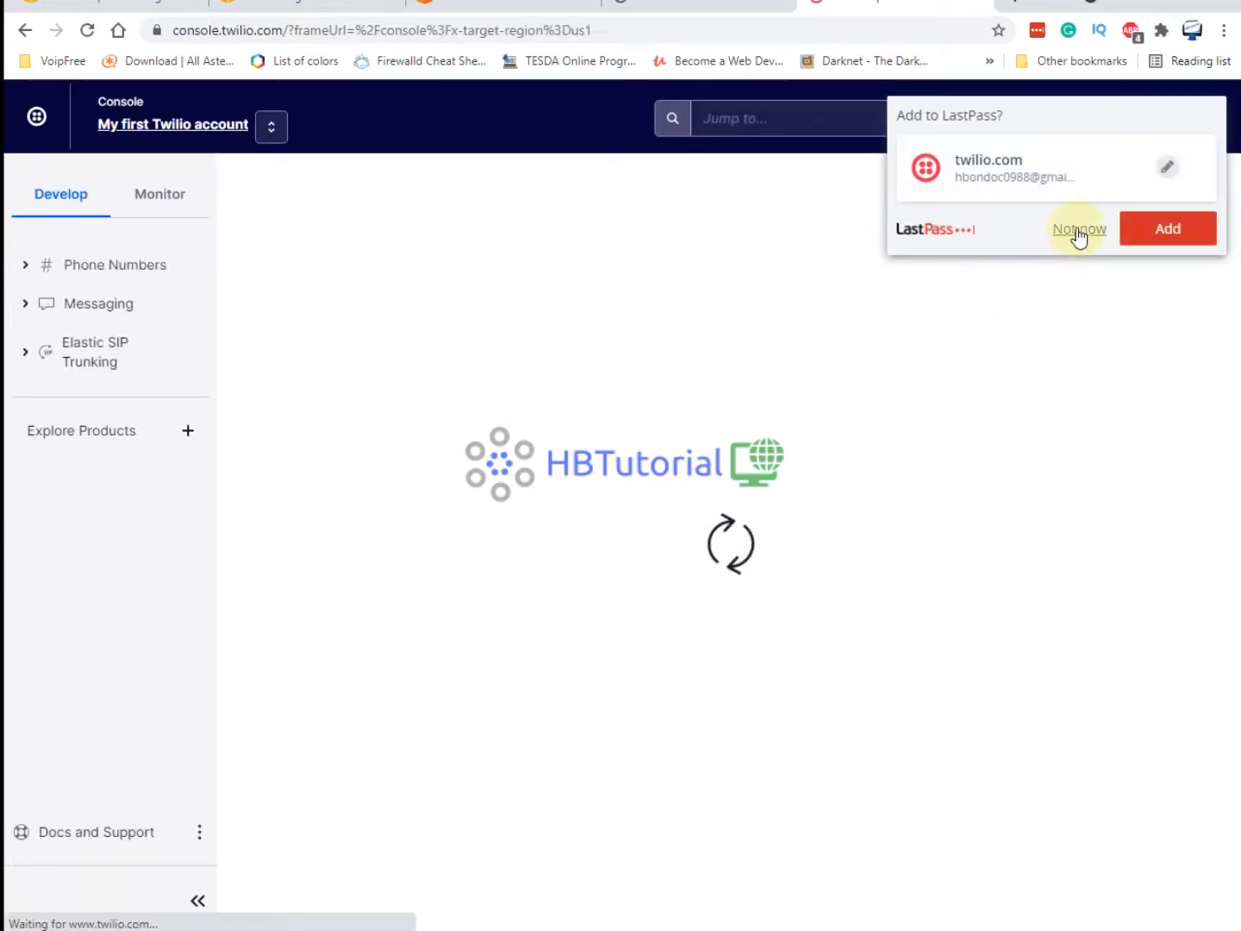
{"action": "left_click", "coordinate": [1078, 231]}
Go to Elastic SIP Trunking > Manage > Trunks and begin a new trunk named 'Vici'.
{"action": "left_click", "coordinate": [82, 352]}
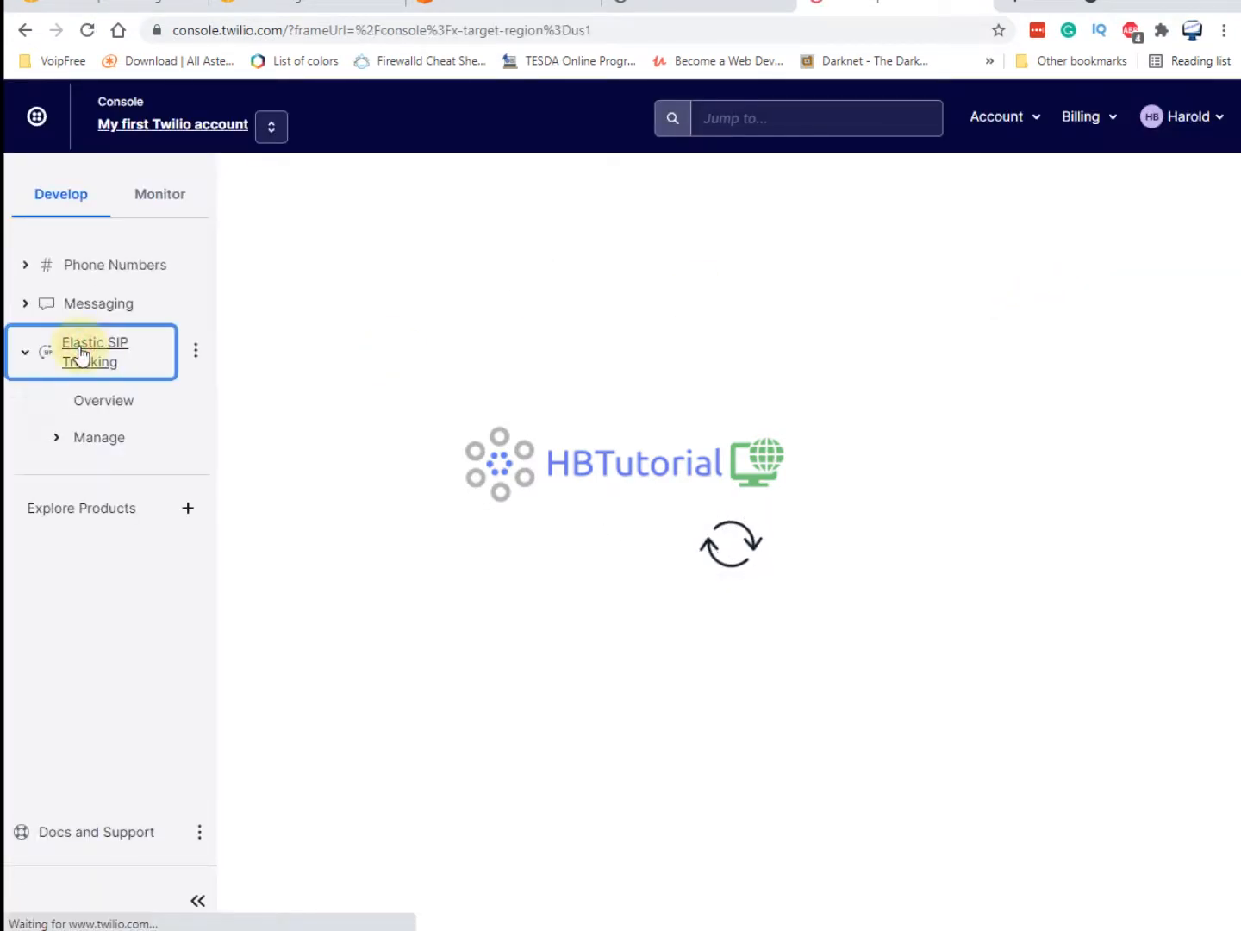
{"action": "left_click", "coordinate": [76, 439]}
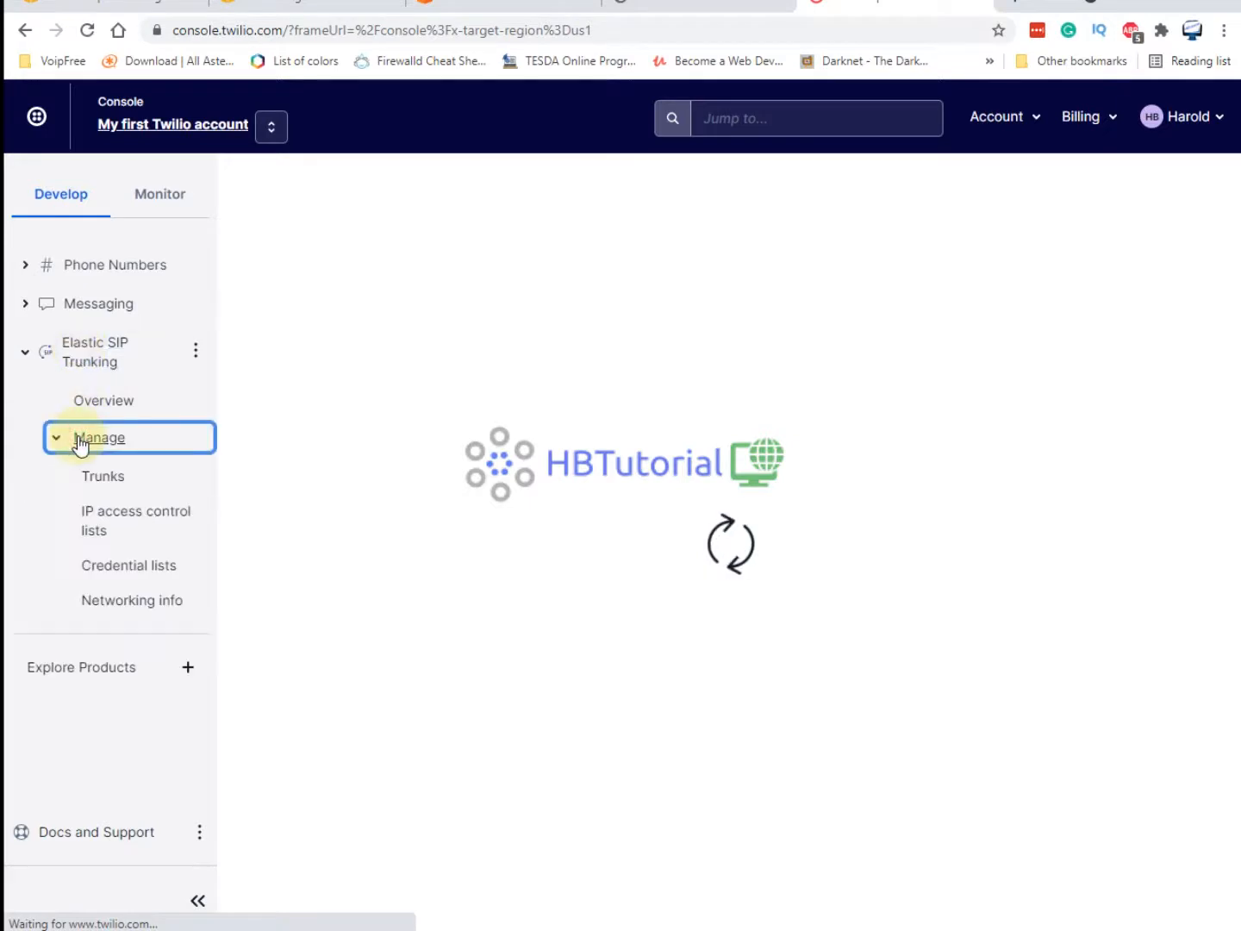
{"action": "left_click", "coordinate": [101, 479]}
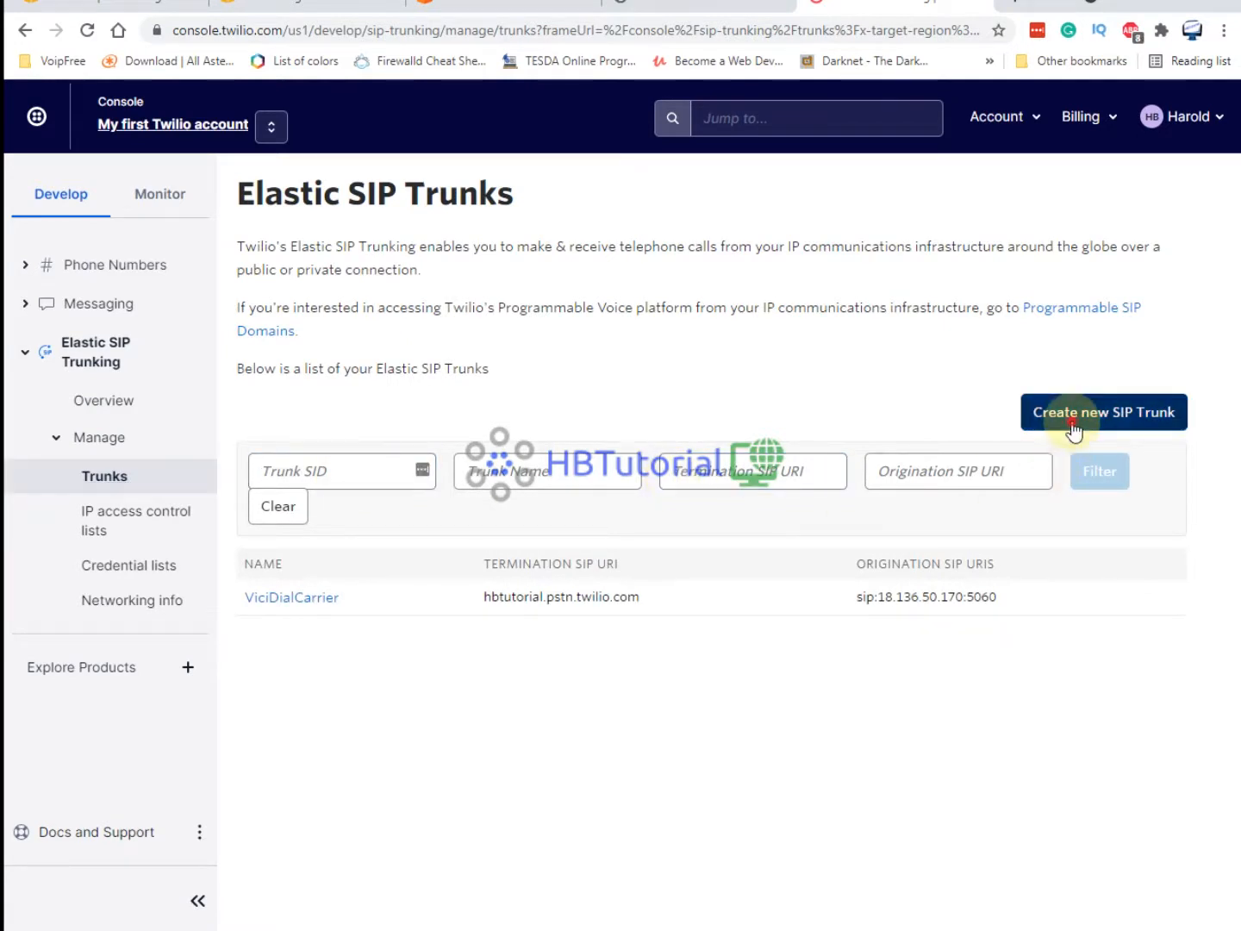
{"action": "left_click", "coordinate": [1074, 427]}
{"action": "left_click", "coordinate": [652, 293]}
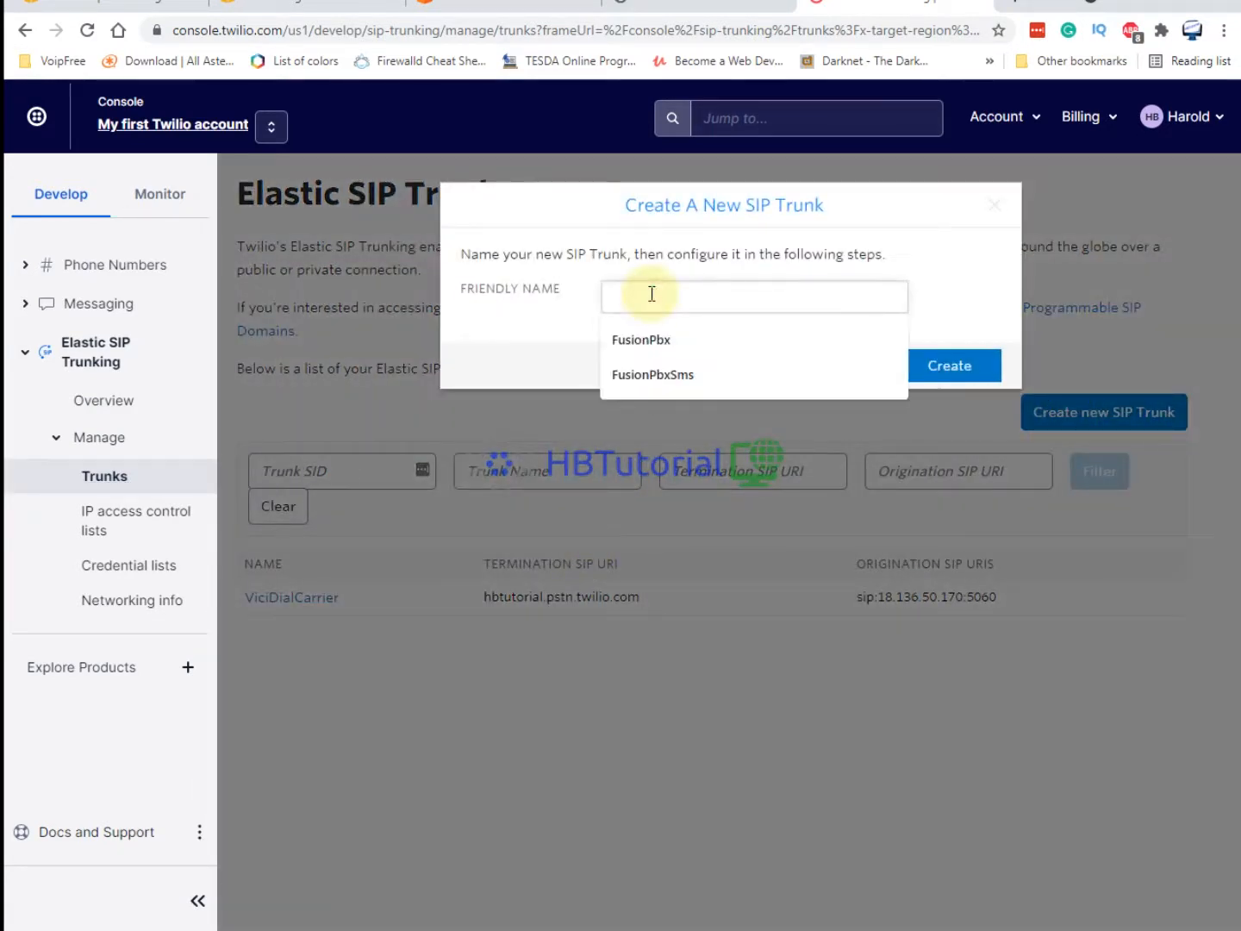
{"action": "type", "text": "ViciAmdTest"}
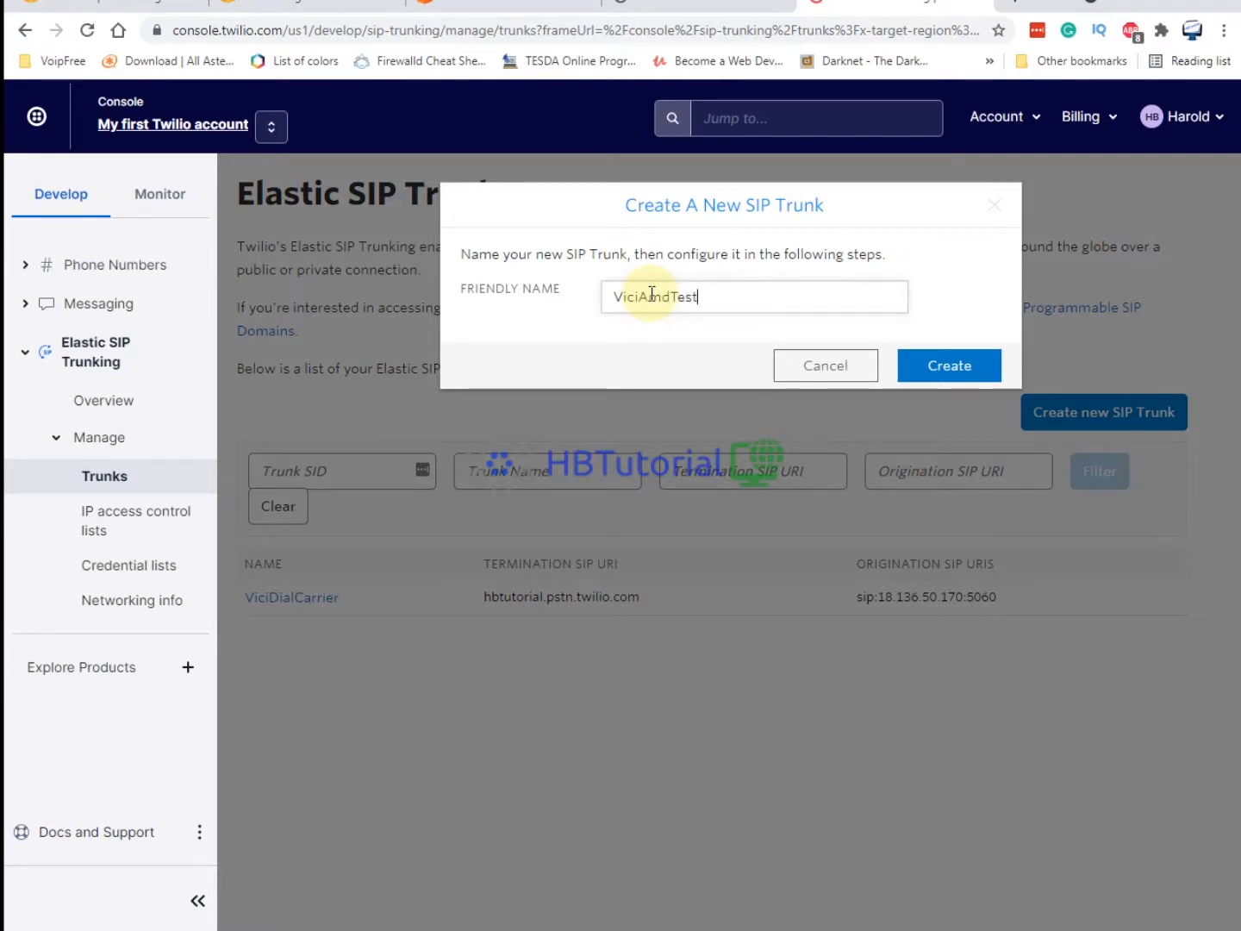
Create the ViciAmdTest trunk, save its General Settings, and go to its Termination page.
{"action": "left_click", "coordinate": [971, 364]}
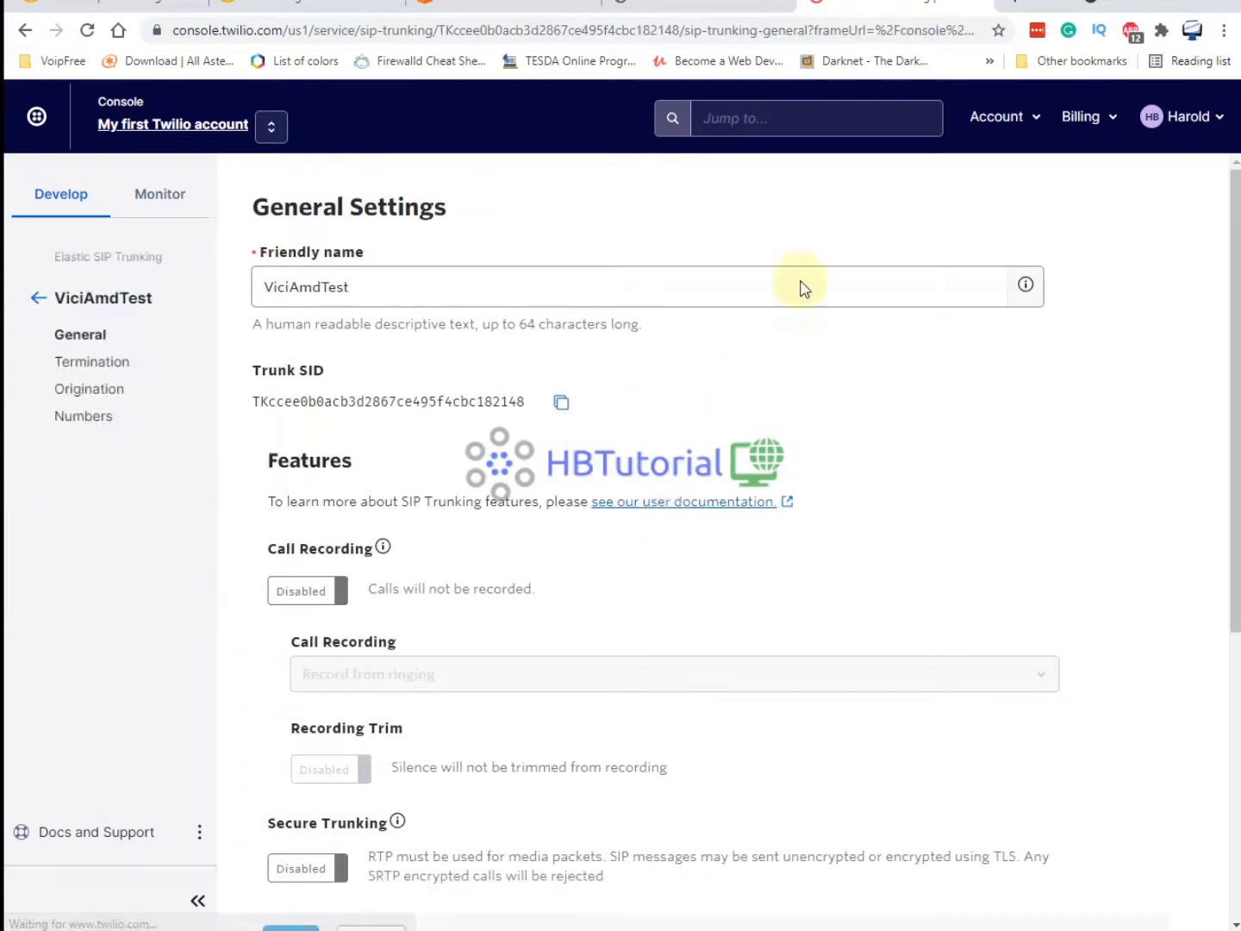
{"action": "scroll", "coordinate": [562, 565], "scroll_direction": "down", "scroll_amount": 3}
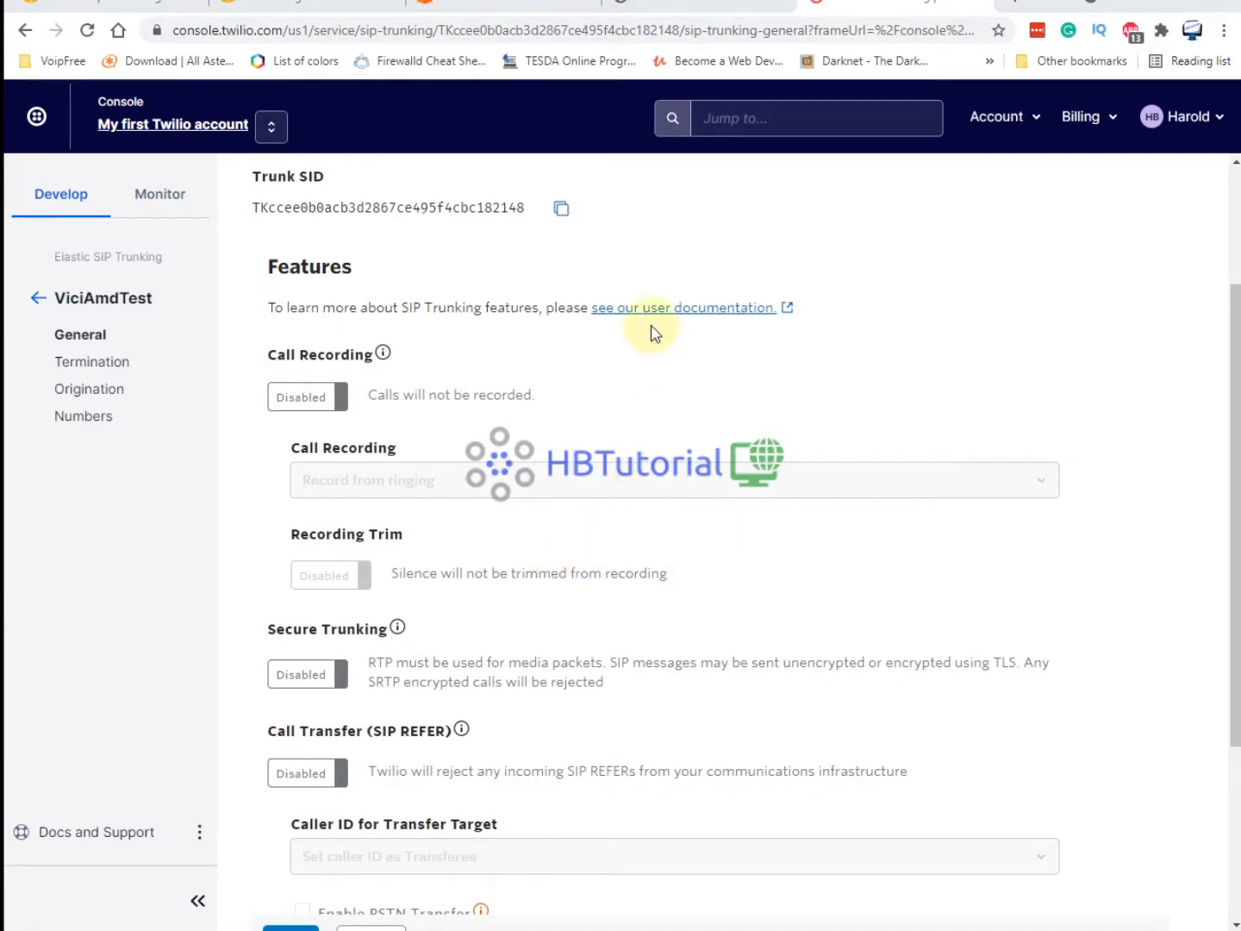
{"action": "scroll", "coordinate": [482, 275], "scroll_direction": "down", "scroll_amount": 3}
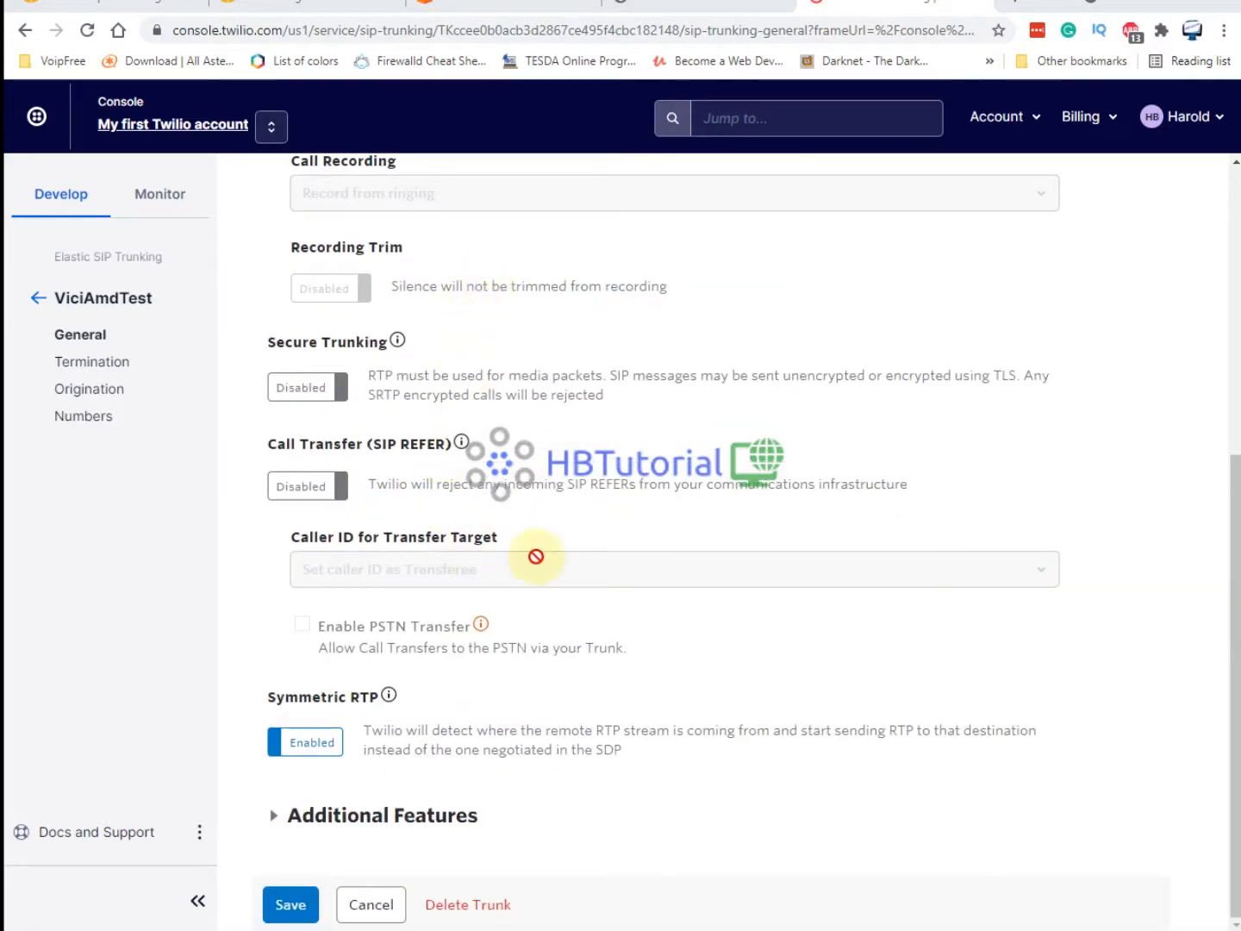
{"action": "scroll", "coordinate": [533, 555], "scroll_direction": "up", "scroll_amount": 4}
{"action": "scroll", "coordinate": [533, 560], "scroll_direction": "down", "scroll_amount": 2}
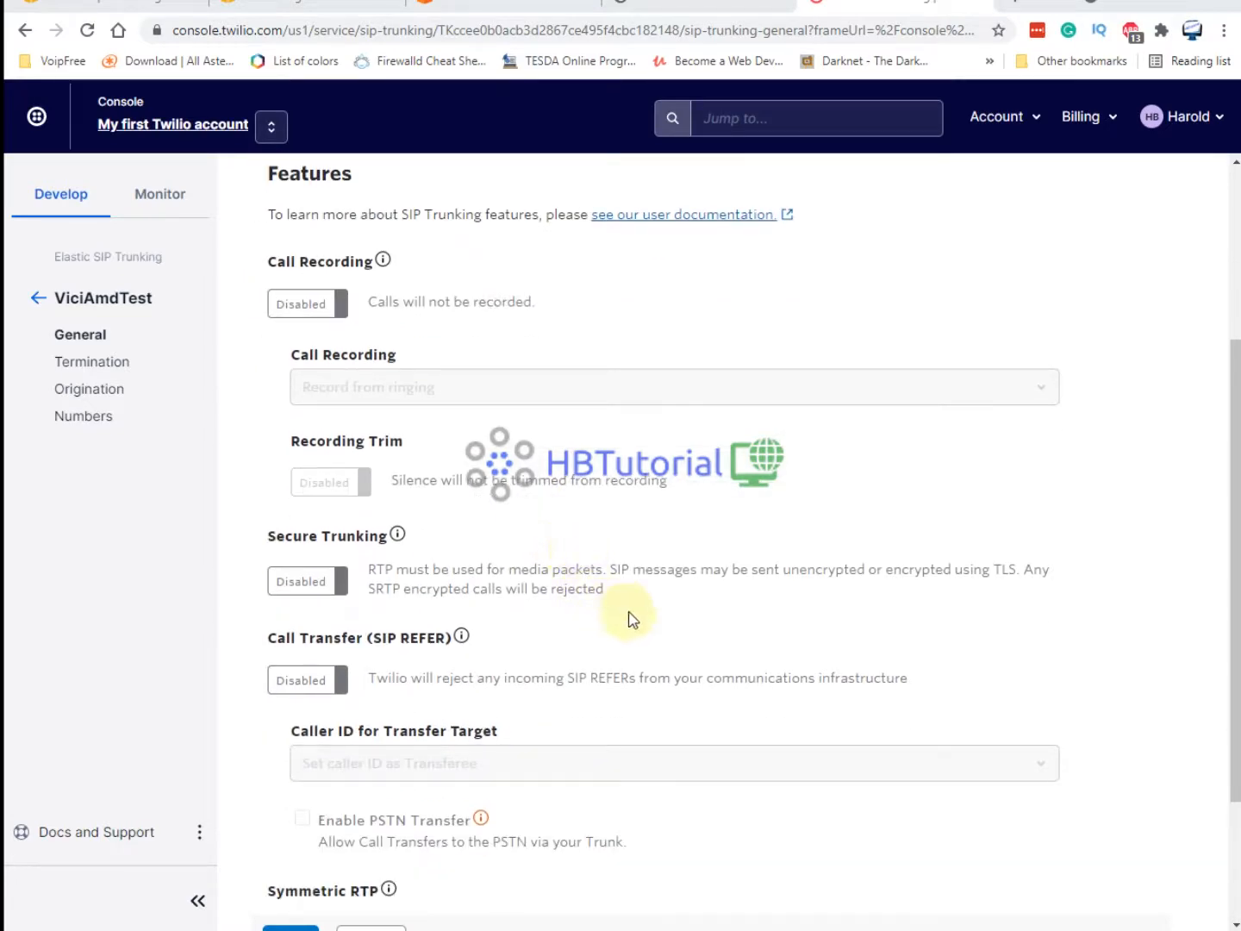
{"action": "scroll", "coordinate": [633, 617], "scroll_direction": "up", "scroll_amount": 3}
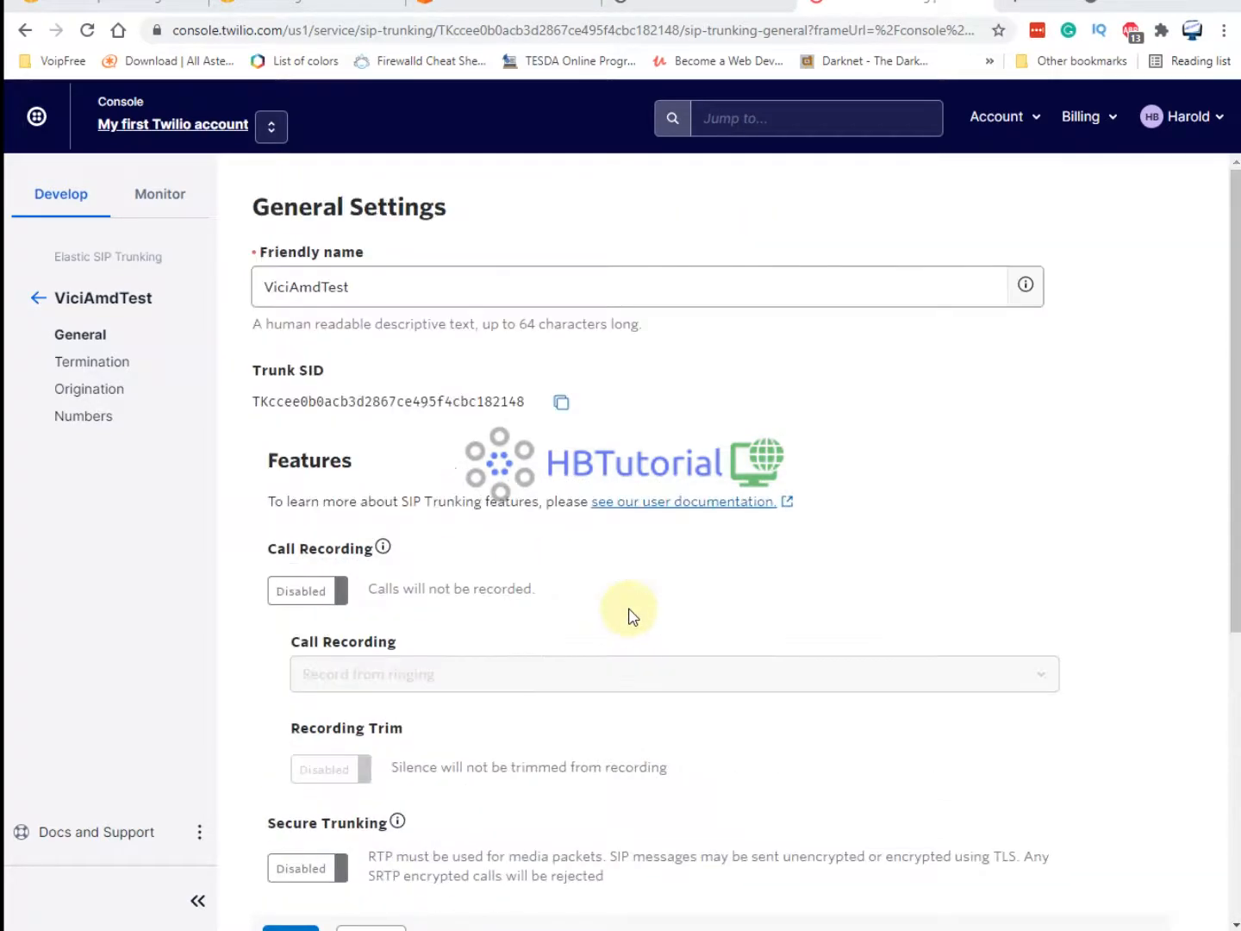
{"action": "scroll", "coordinate": [632, 615], "scroll_direction": "down", "scroll_amount": 5}
{"action": "left_click", "coordinate": [291, 904]}
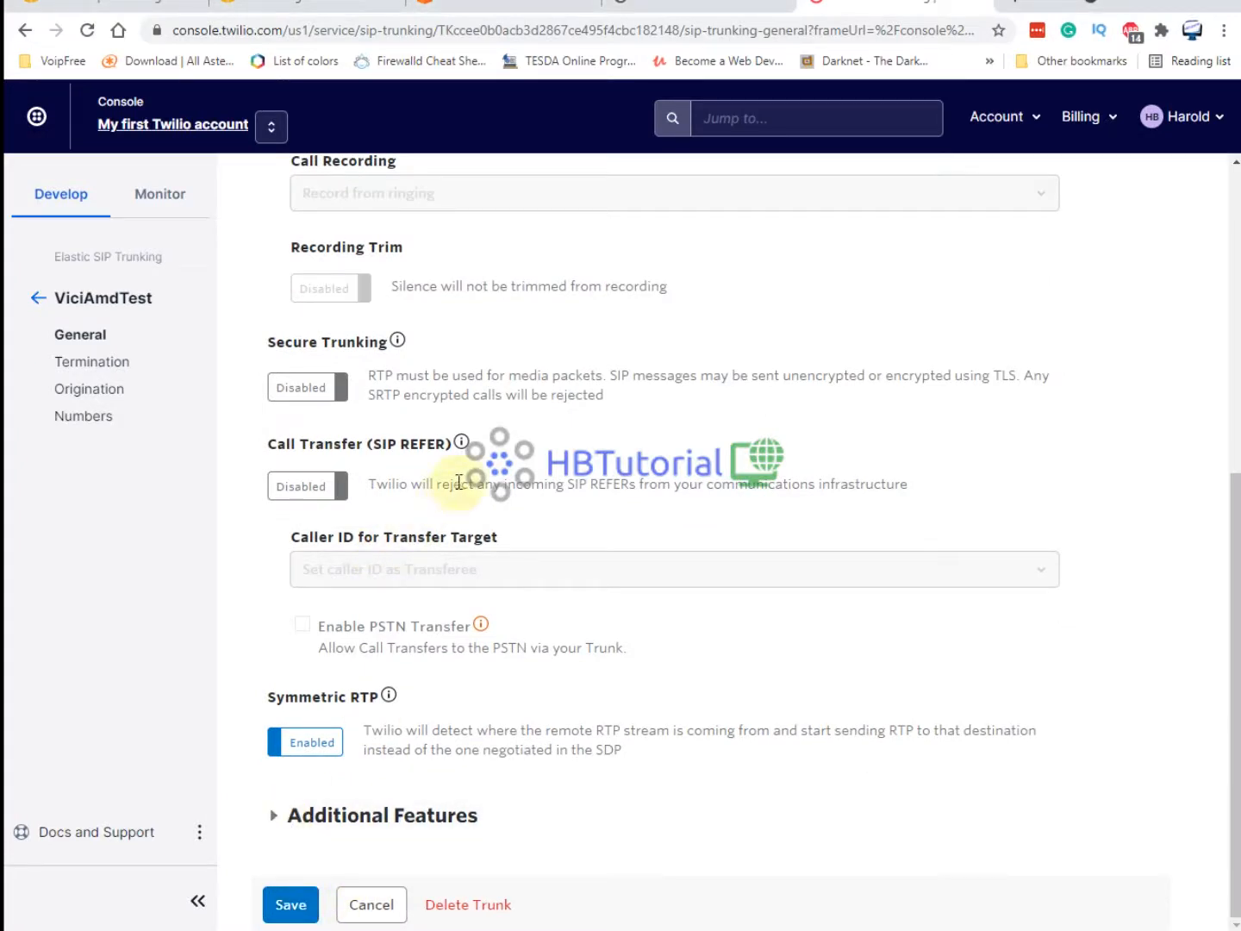
{"action": "left_click", "coordinate": [107, 363]}
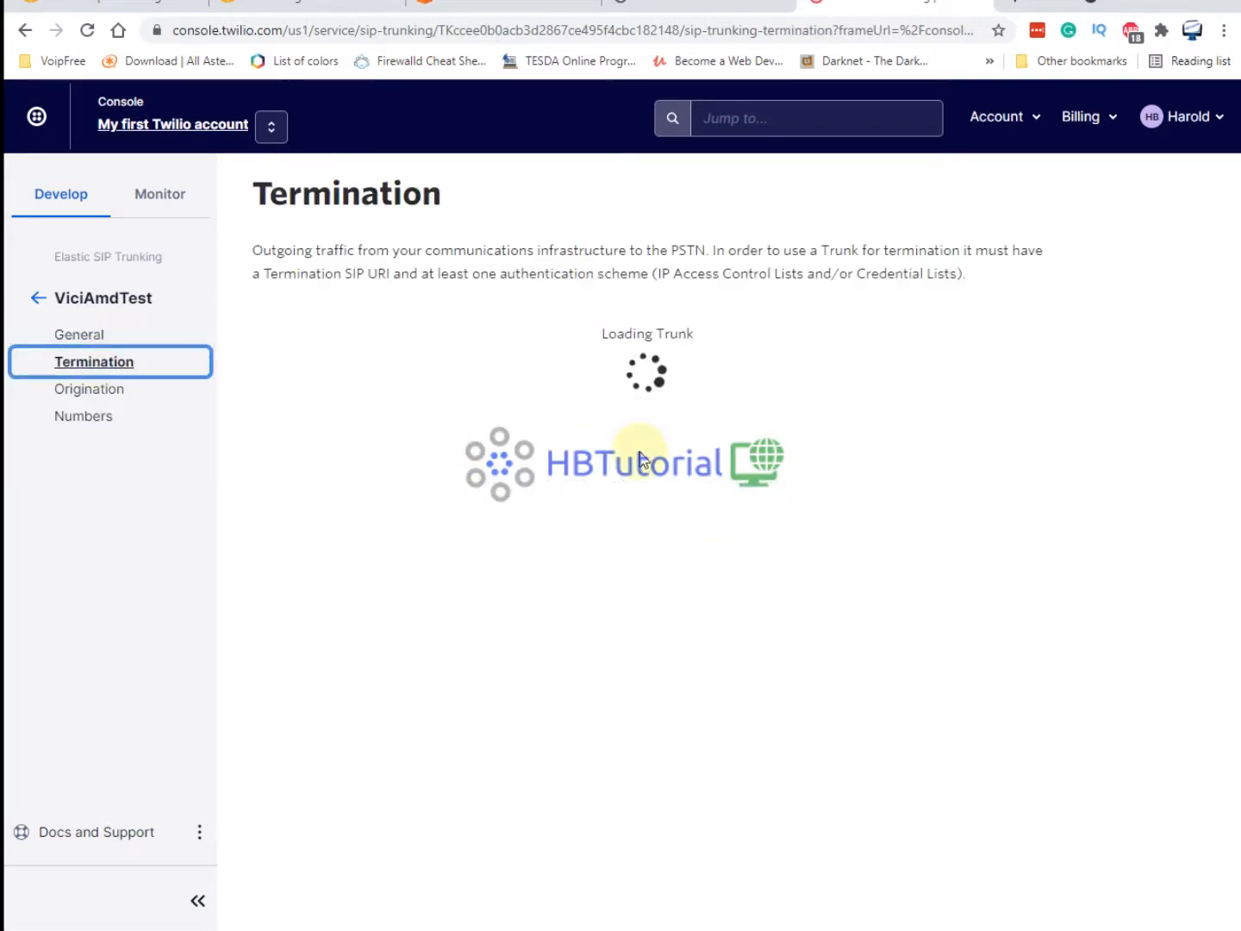
Enter vici8amd as the termination SIP URI and expand the localized URIs.
{"action": "left_click", "coordinate": [384, 512]}
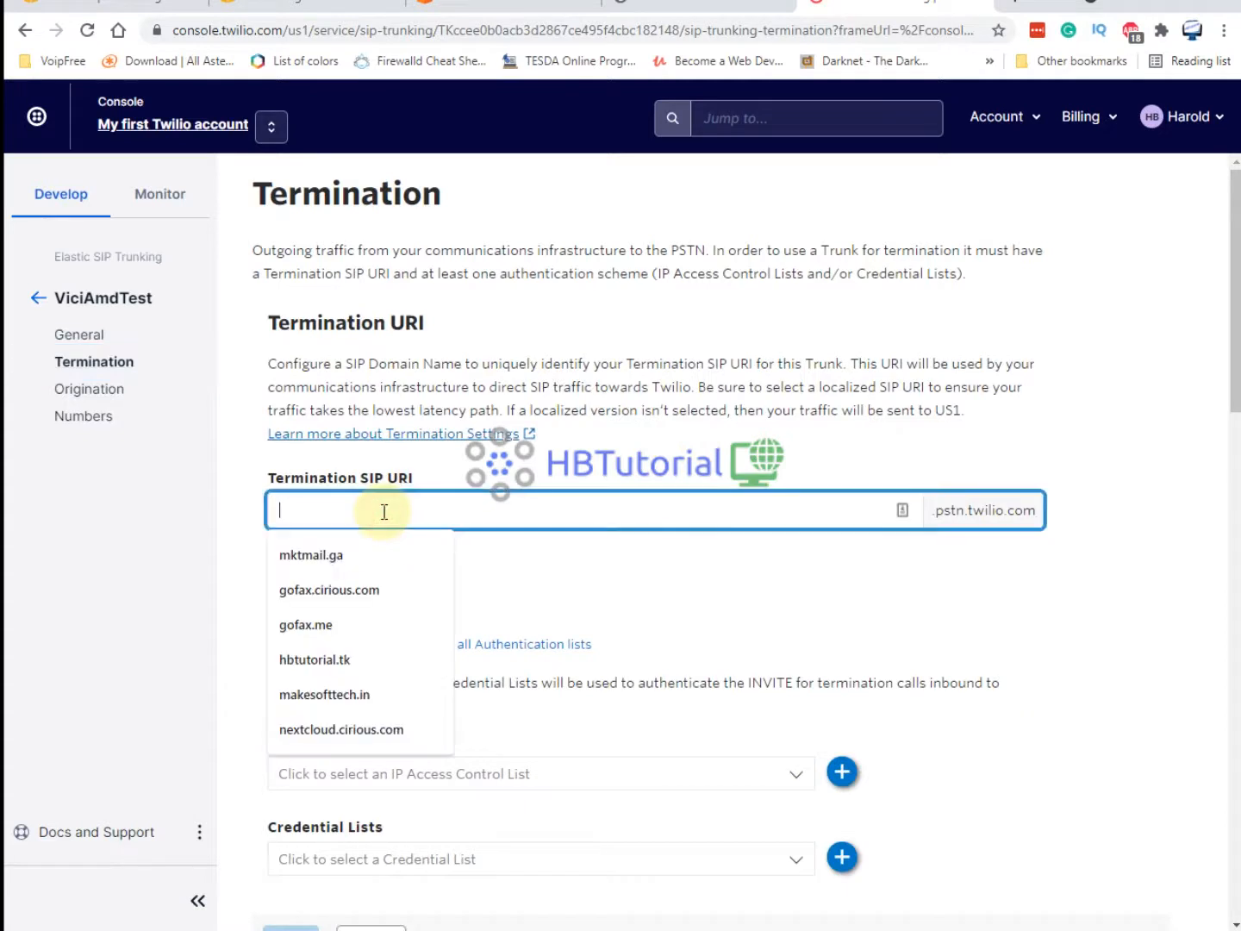
{"action": "type", "text": "vici9amd"}
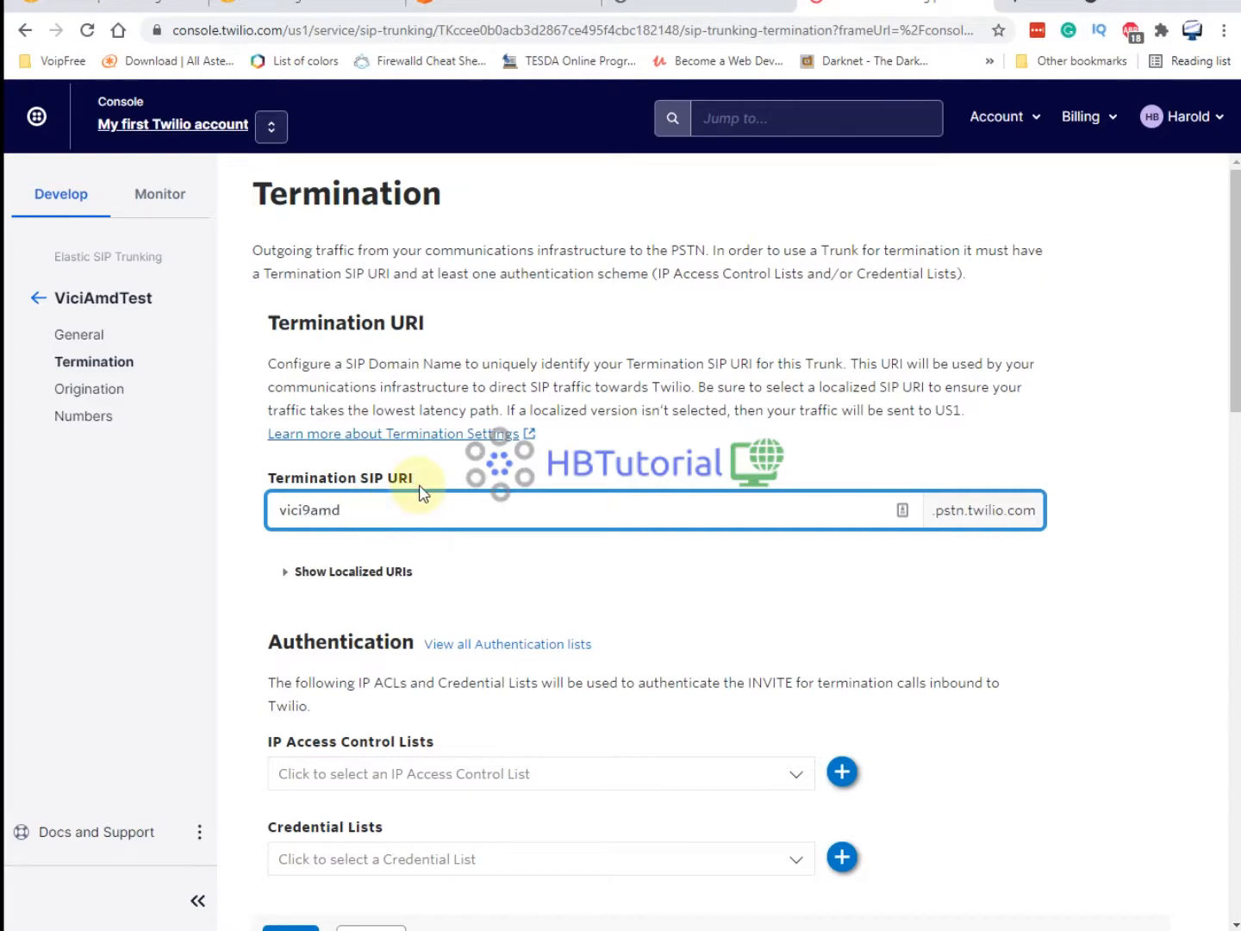
{"action": "scroll", "coordinate": [413, 439], "scroll_direction": "down", "scroll_amount": 3}
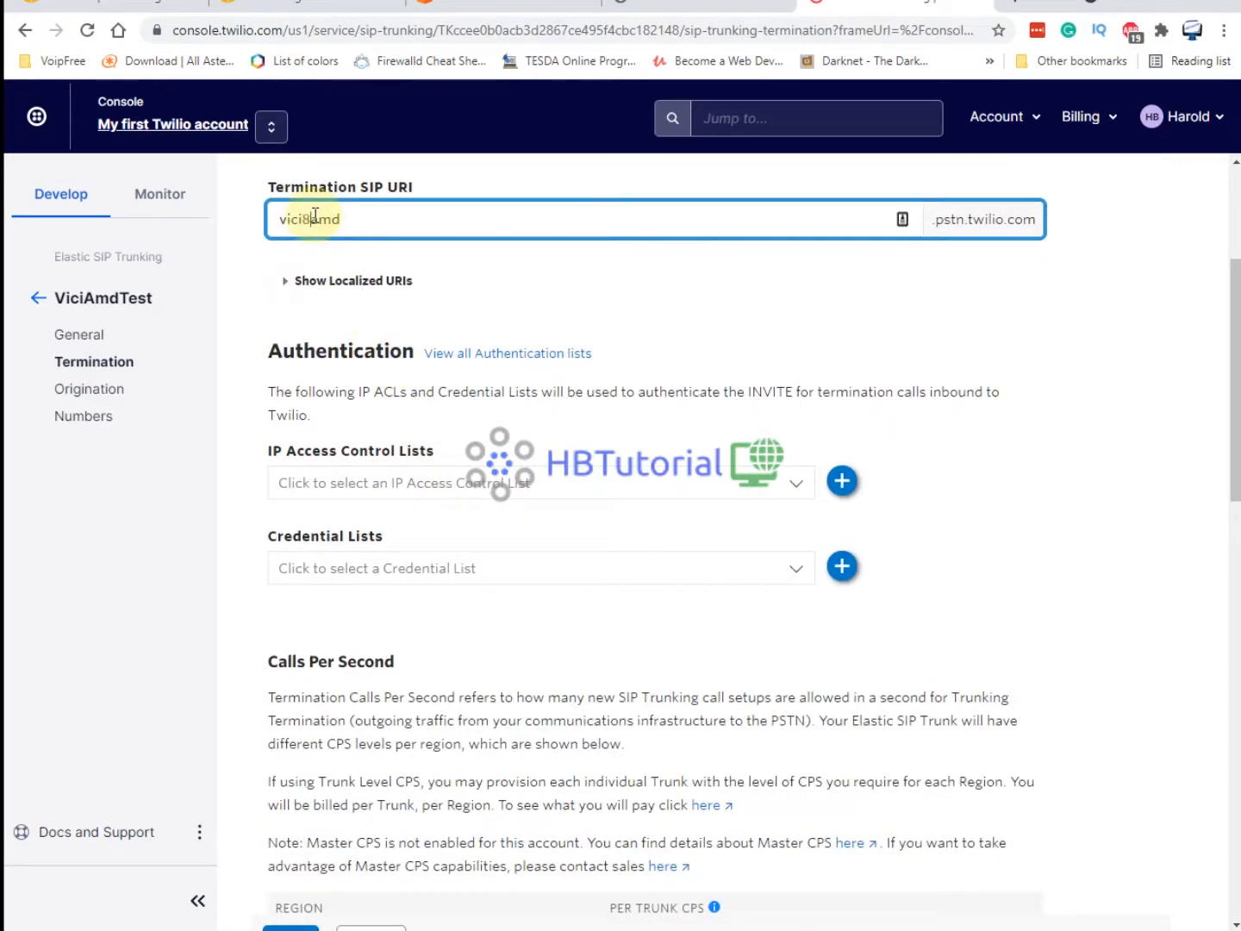
{"action": "left_click", "coordinate": [312, 282]}
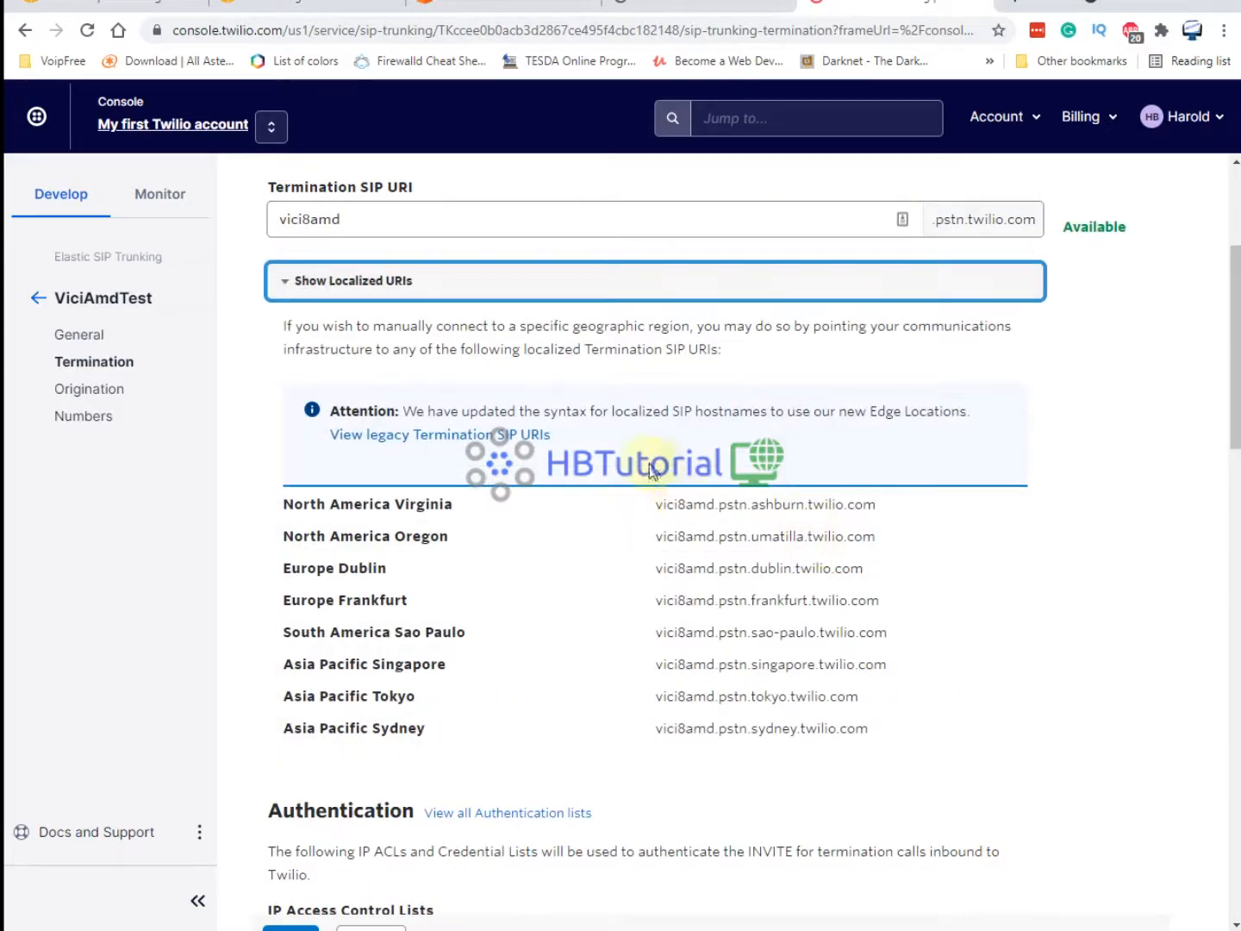
Under Authentication, open the IP Access Control Lists and start a new ACL.
{"action": "scroll", "coordinate": [651, 470], "scroll_direction": "down", "scroll_amount": 3}
{"action": "scroll", "coordinate": [512, 592], "scroll_direction": "down", "scroll_amount": 2}
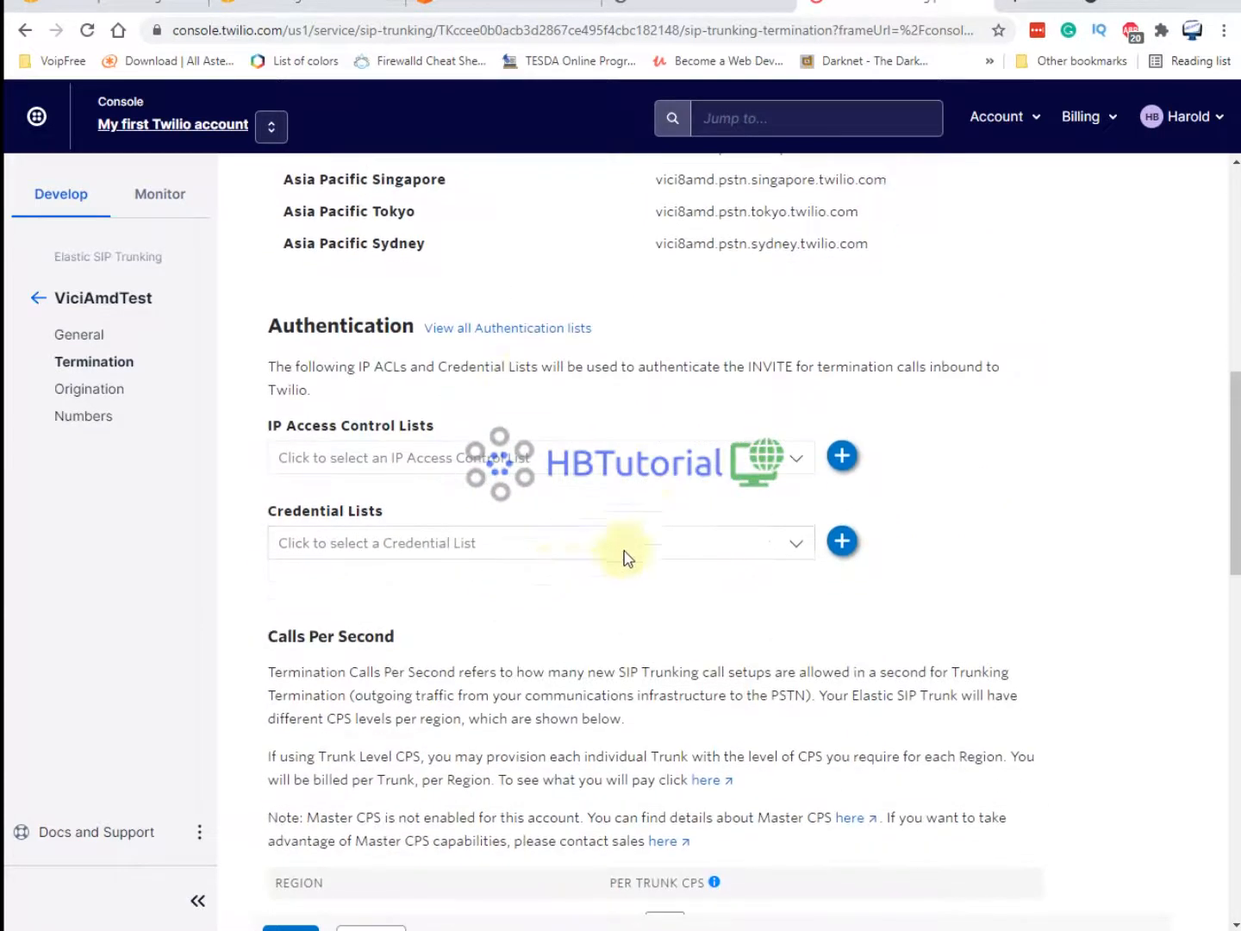
{"action": "left_click", "coordinate": [448, 467]}
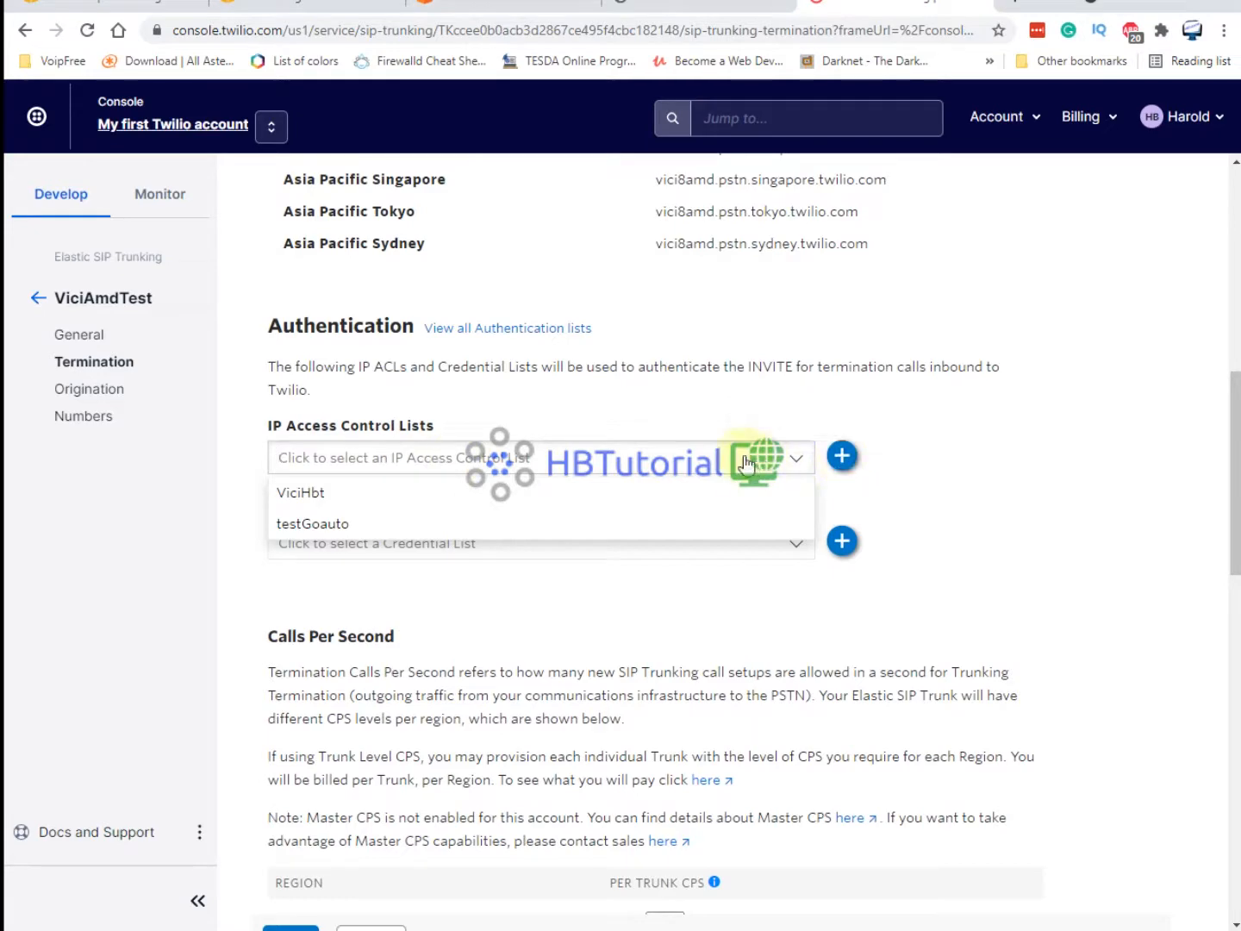
{"action": "left_click", "coordinate": [848, 463]}
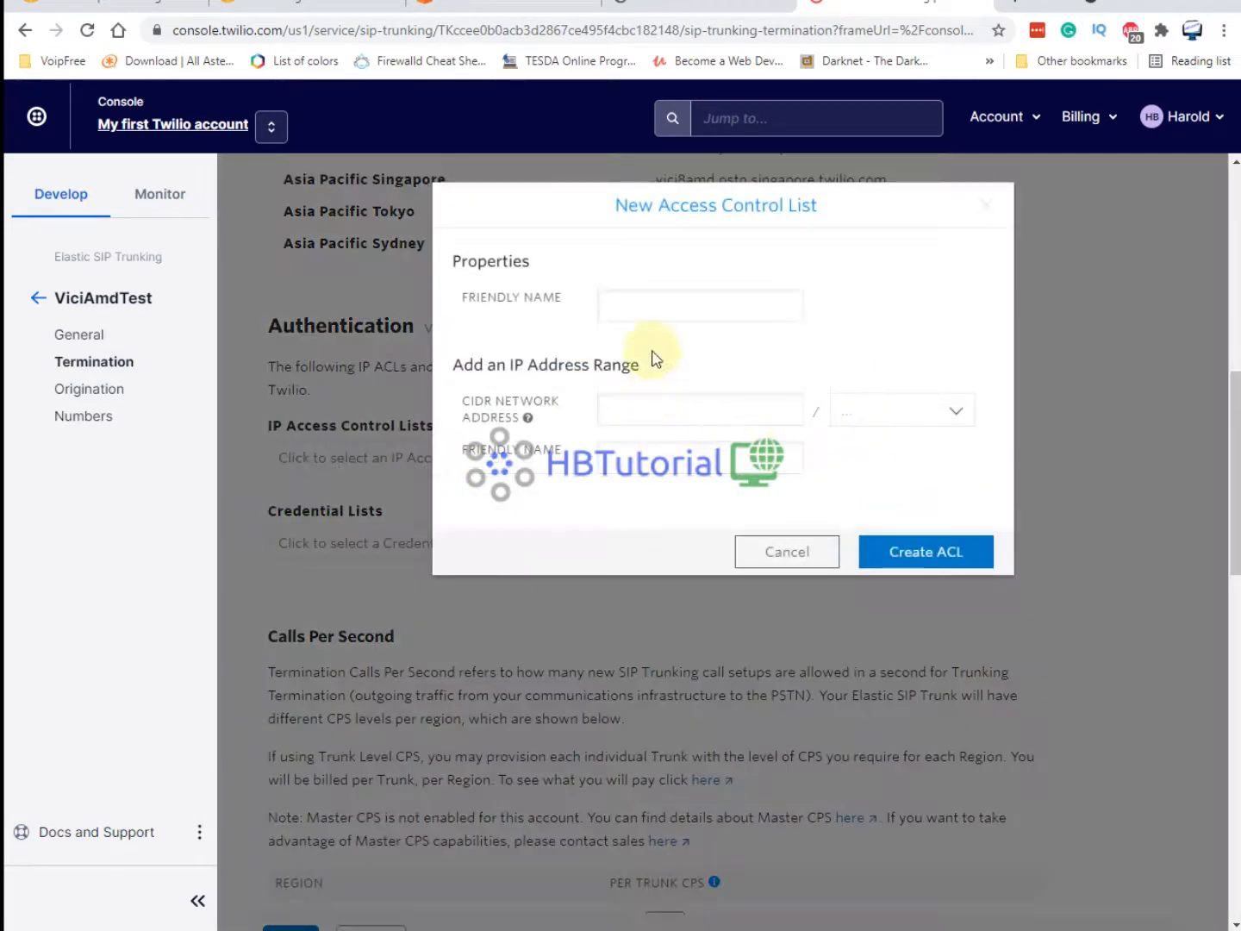
Create ACL ViciCentos8Amd allowing 52.221.228.205/32, using the same friendly name for the IP range.
{"action": "left_click", "coordinate": [661, 408]}
{"action": "type", "text": "52.221.228.205"}
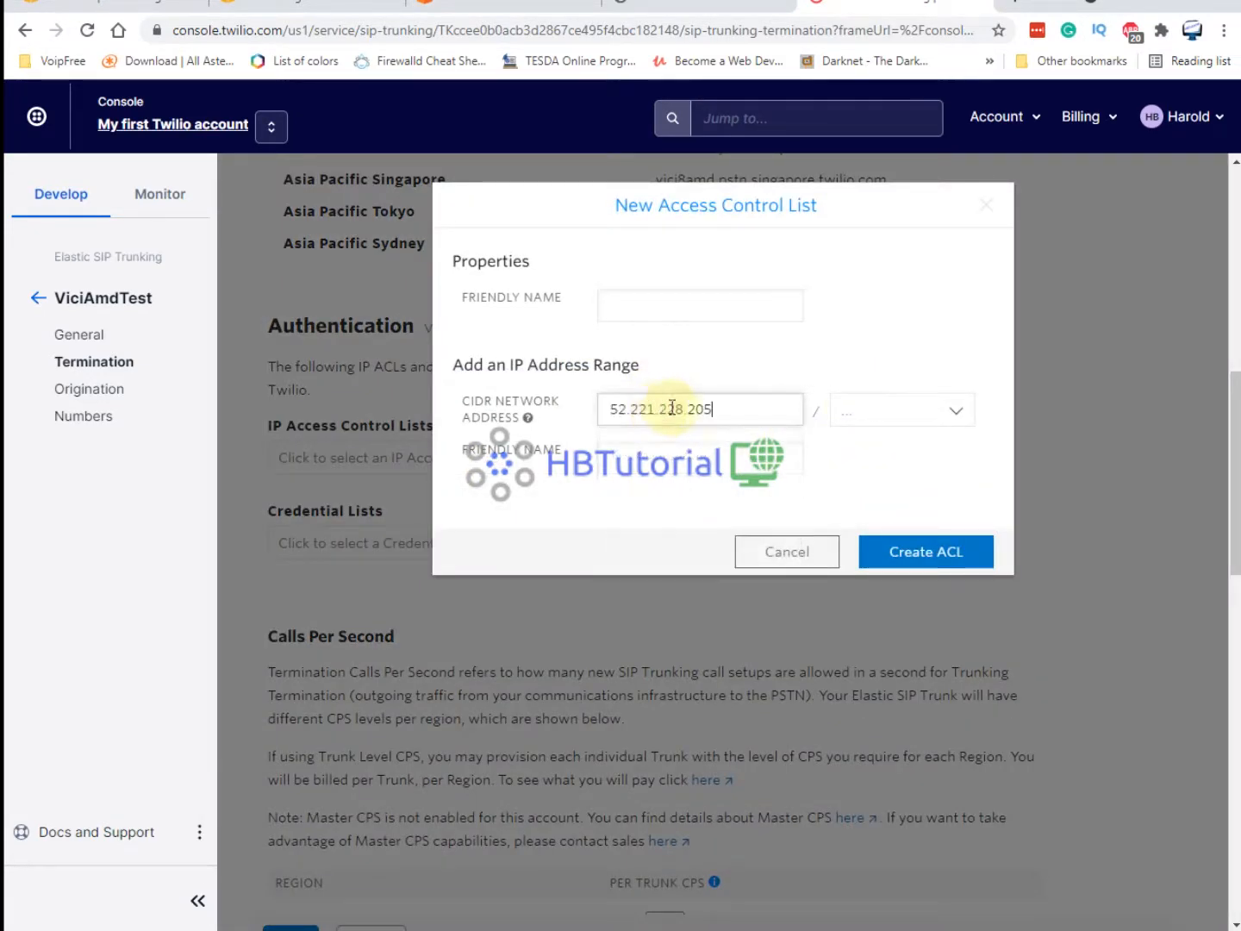
{"action": "left_click", "coordinate": [853, 411]}
{"action": "left_click", "coordinate": [855, 445]}
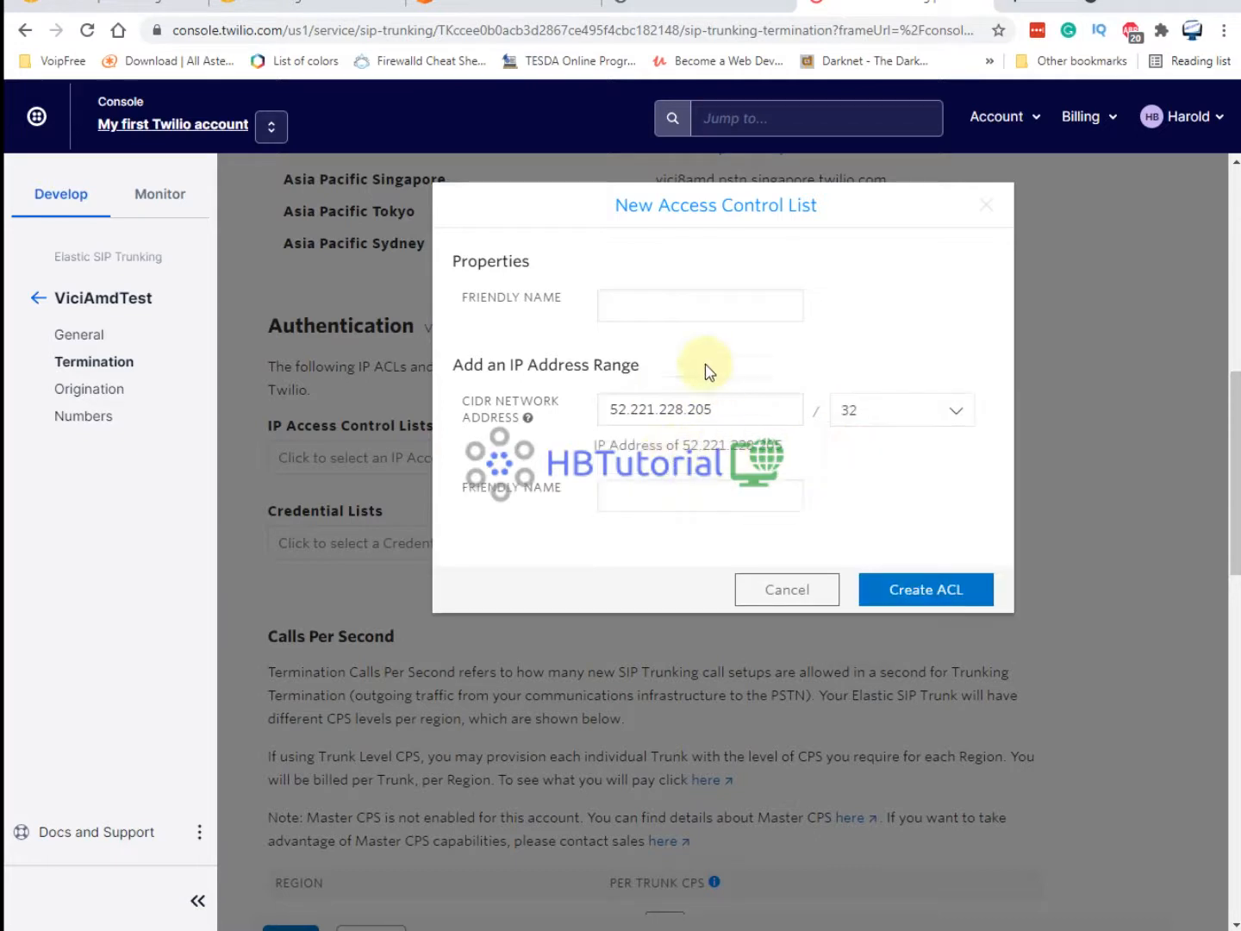
{"action": "left_click", "coordinate": [663, 314]}
{"action": "type", "text": "ViciCentos8"}
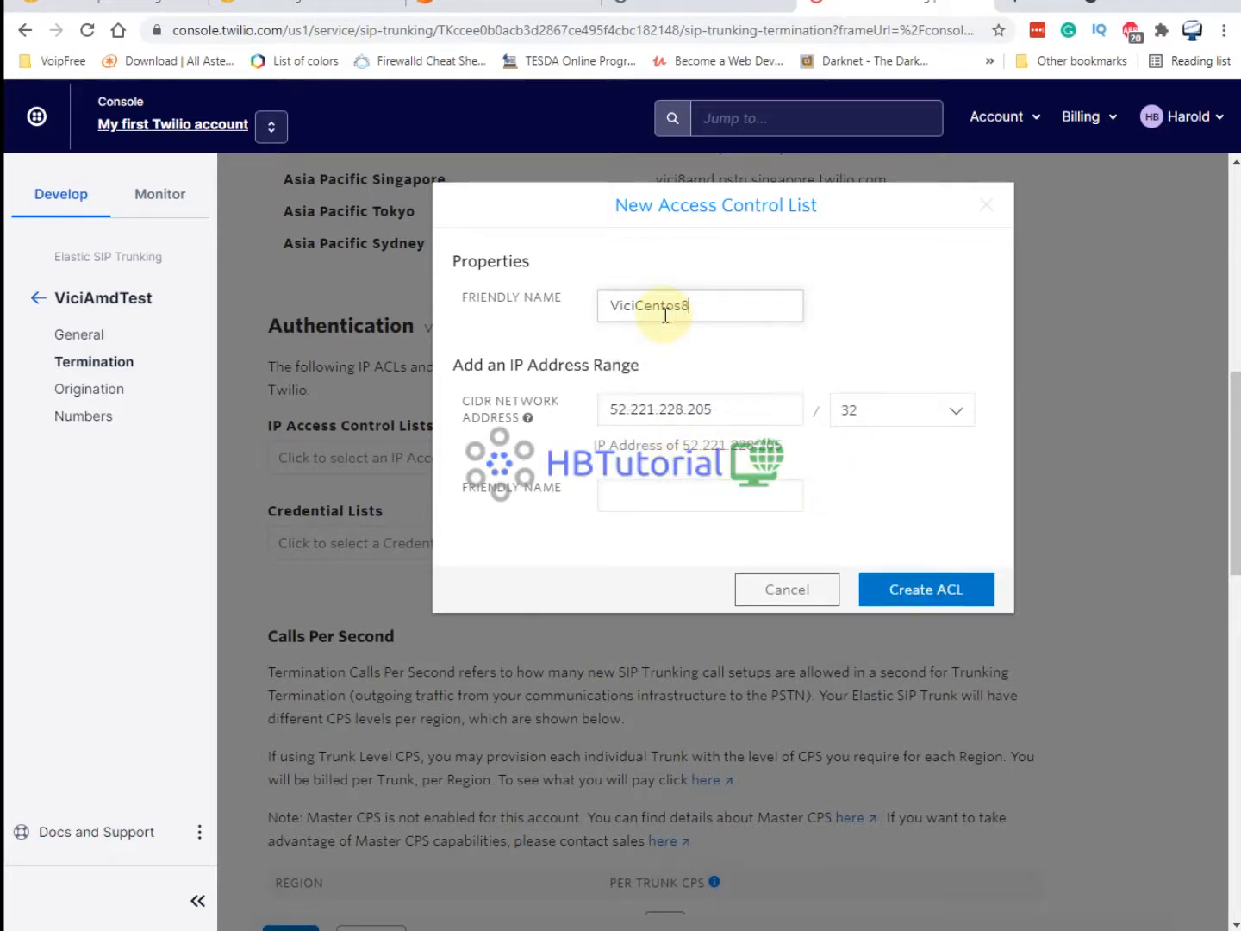
{"action": "type", "text": "Amd"}
{"action": "left_click_drag", "start_coordinate": [733, 317], "coordinate": [499, 319]}
{"action": "key", "text": "ctrl+c"}
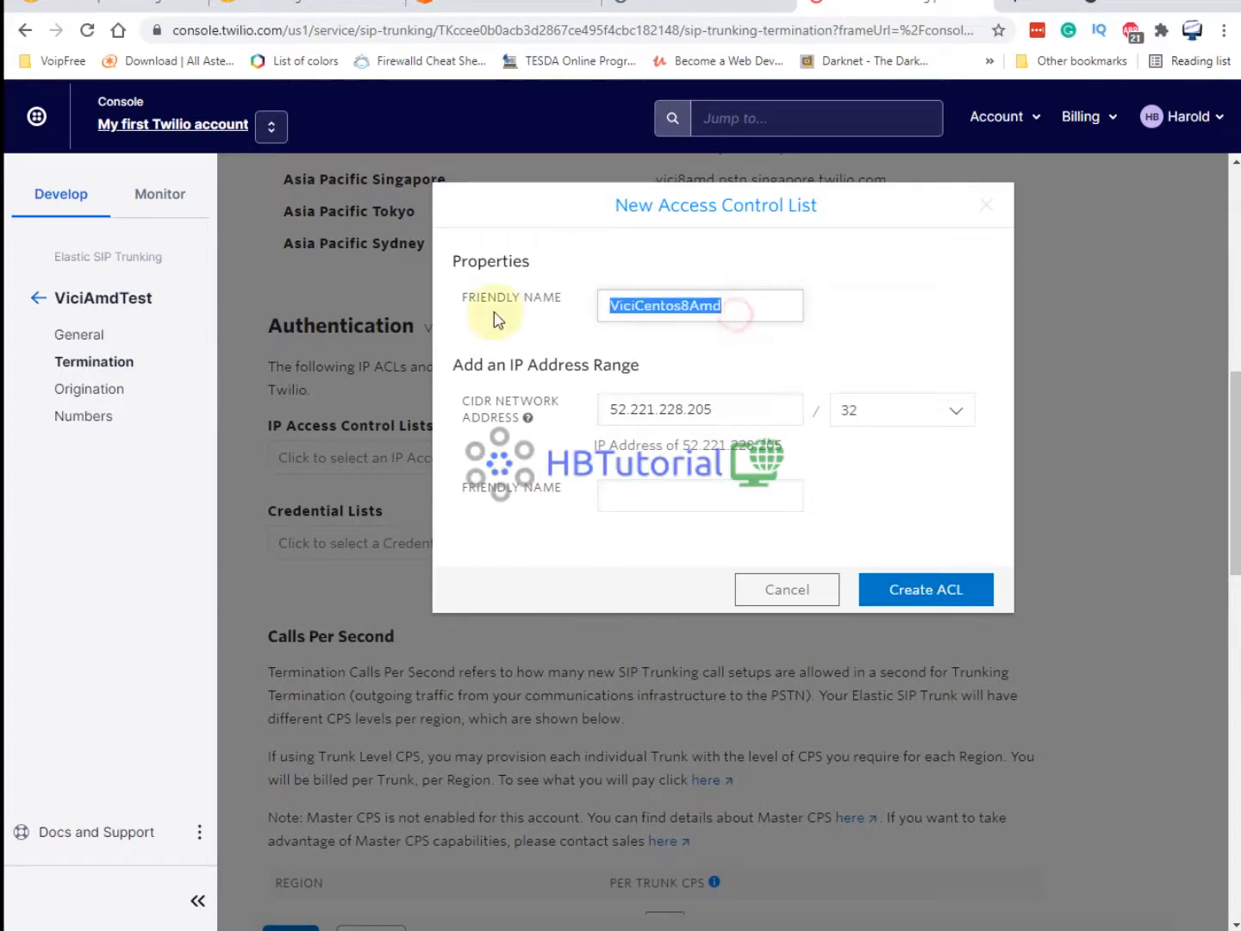
{"action": "left_click", "coordinate": [710, 487]}
{"action": "key", "text": "ctrl+v"}
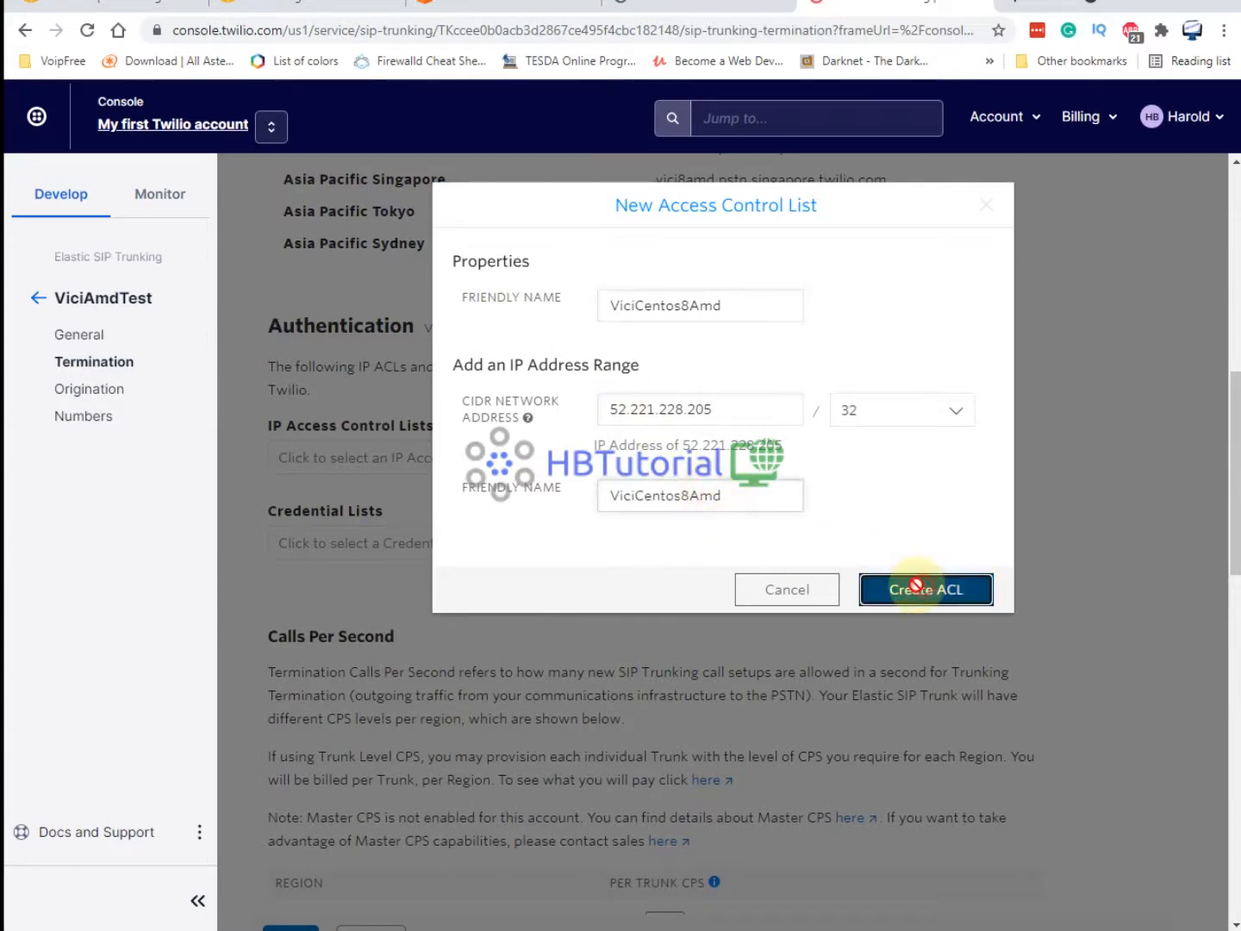
{"action": "left_click", "coordinate": [927, 589]}
{"action": "scroll", "coordinate": [549, 626], "scroll_direction": "down", "scroll_amount": 5}
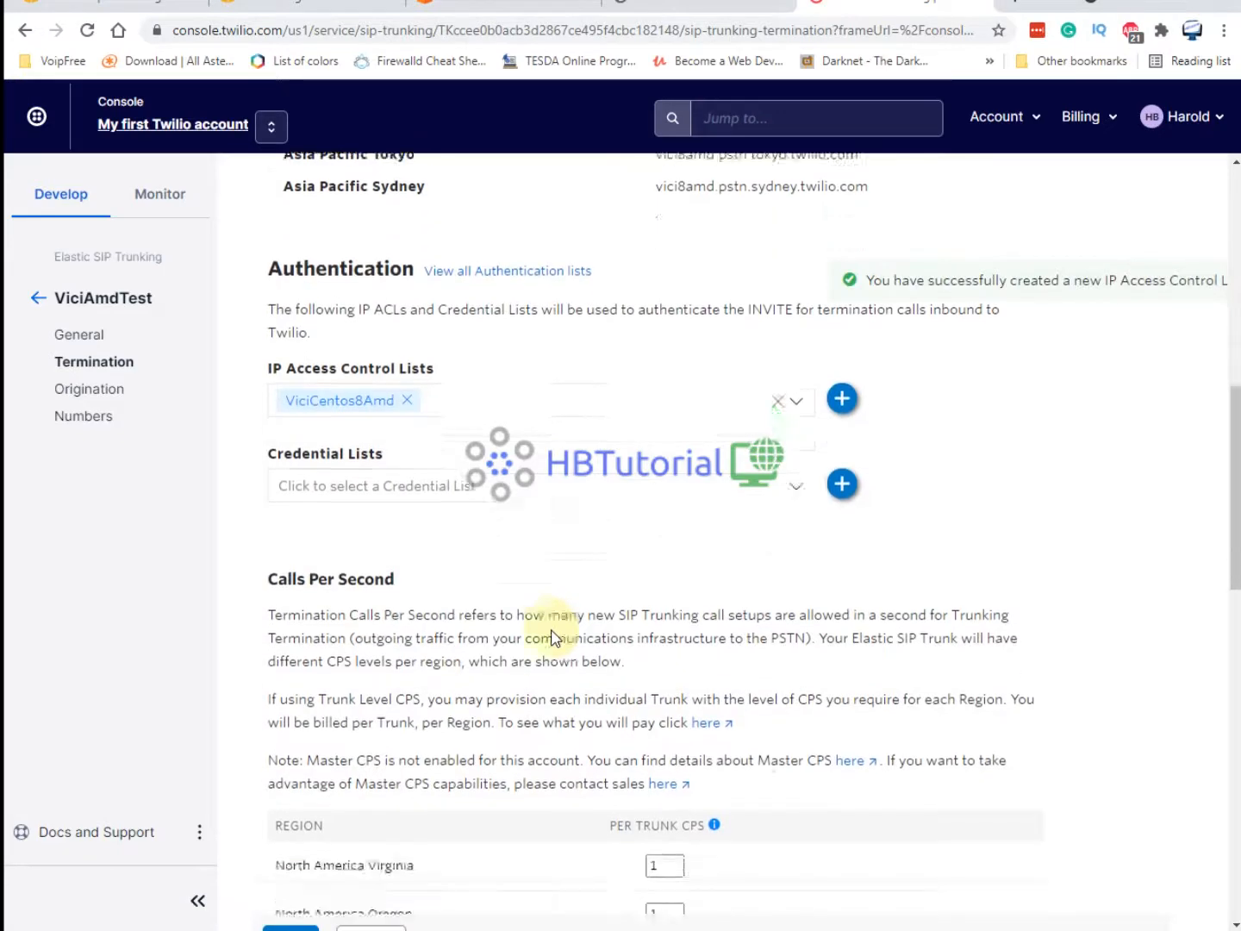
Copy the Singapore localized termination URI.
{"action": "scroll", "coordinate": [738, 565], "scroll_direction": "up", "scroll_amount": 5}
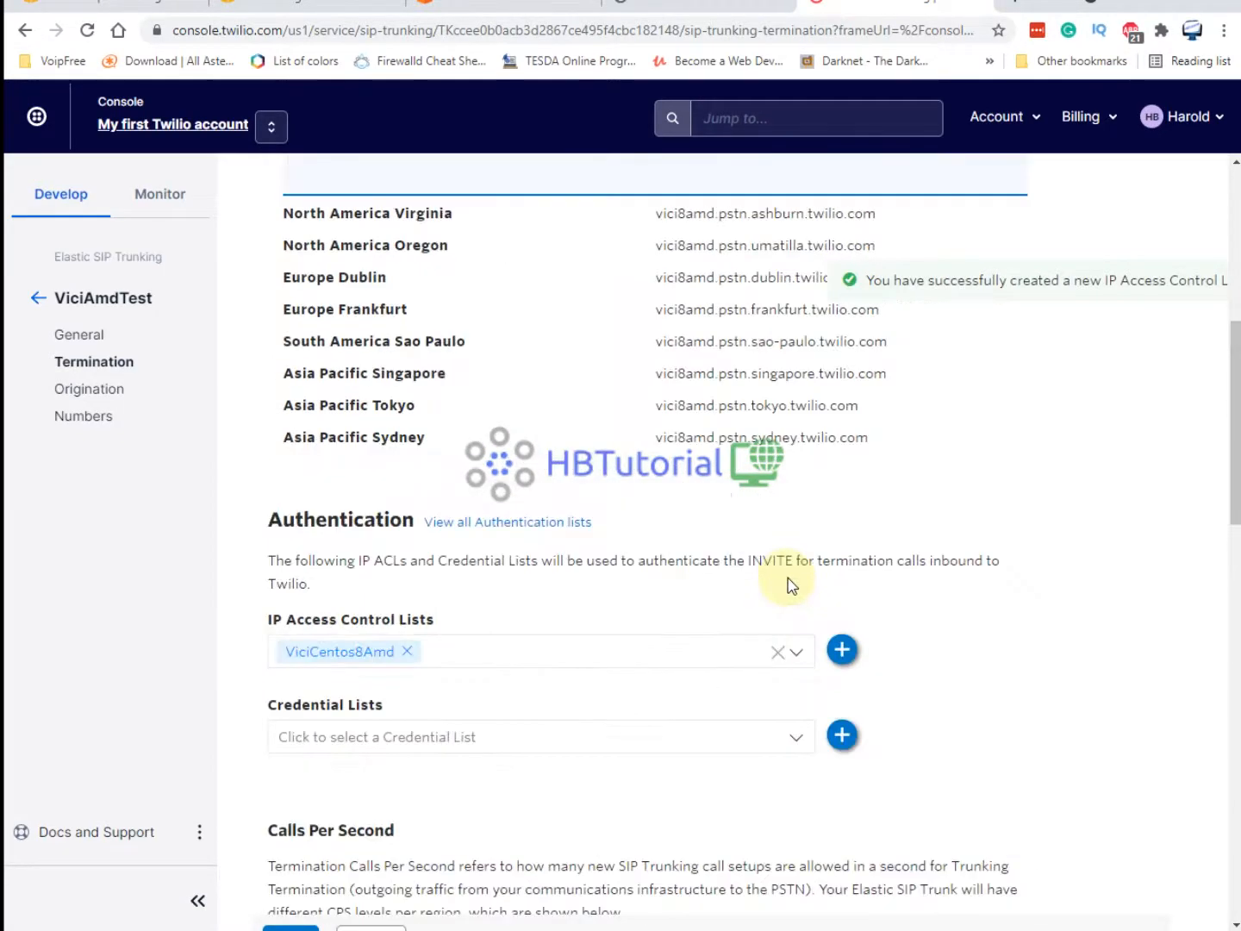
{"action": "scroll", "coordinate": [792, 586], "scroll_direction": "up", "scroll_amount": 2}
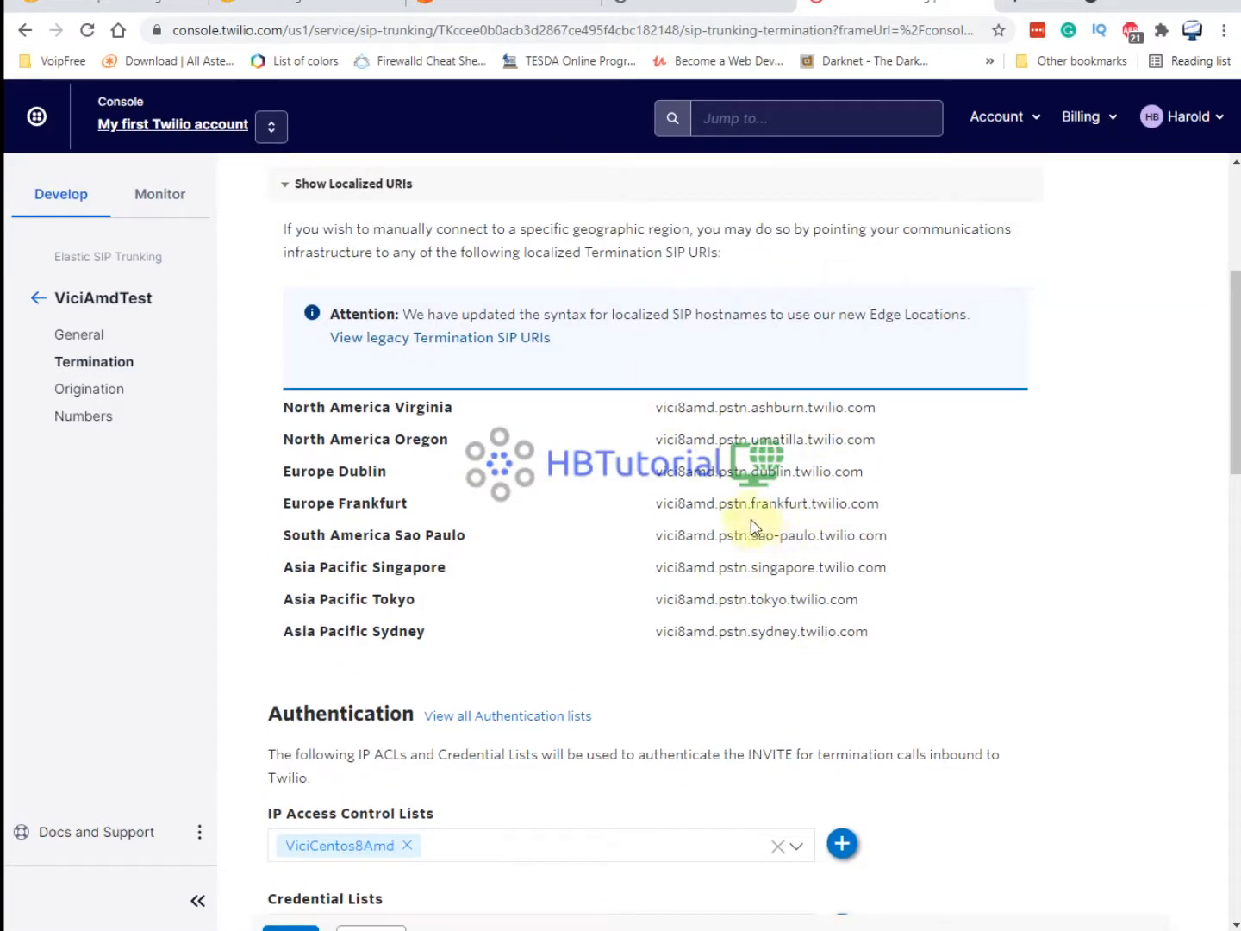
{"action": "left_click_drag", "start_coordinate": [903, 569], "coordinate": [639, 564]}
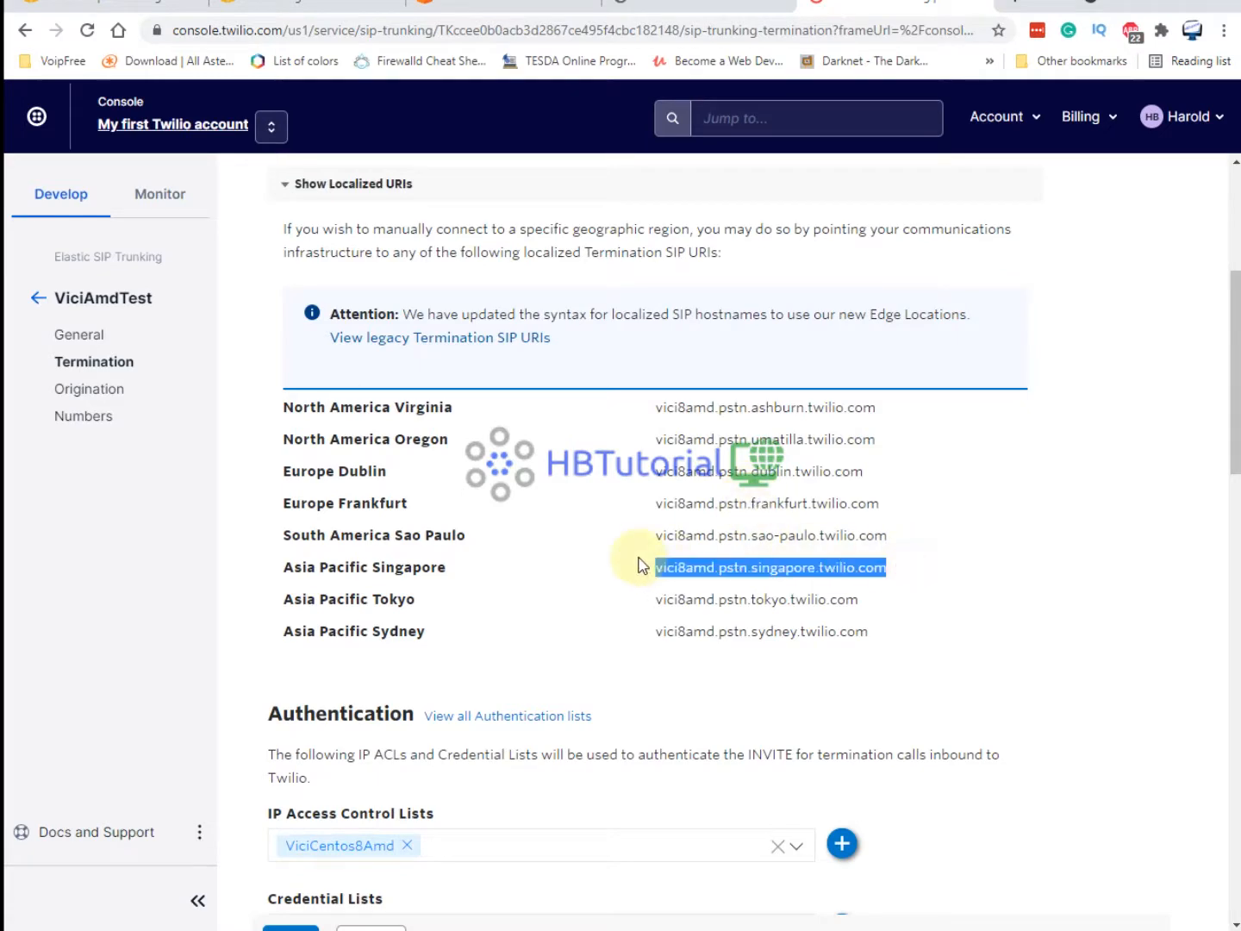
{"action": "scroll", "coordinate": [643, 681], "scroll_direction": "down", "scroll_amount": 6}
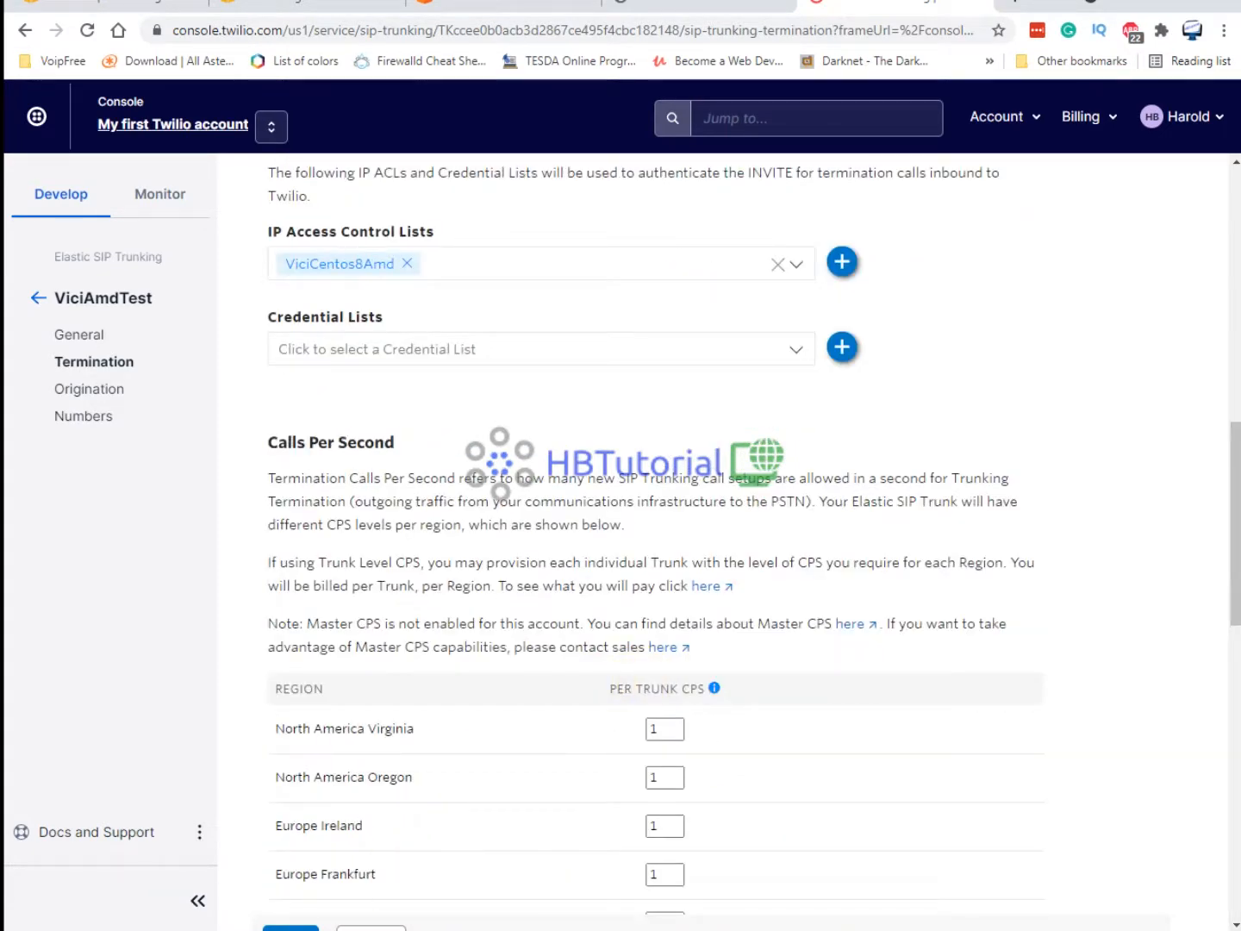
Launch Notepad from the Windows search.
{"action": "key", "text": "super"}
{"action": "type", "text": "bote"}
{"action": "key", "text": "BackSpace"}
{"action": "key", "text": "BackSpace"}
{"action": "key", "text": "BackSpace"}
{"action": "key", "text": "BackSpace"}
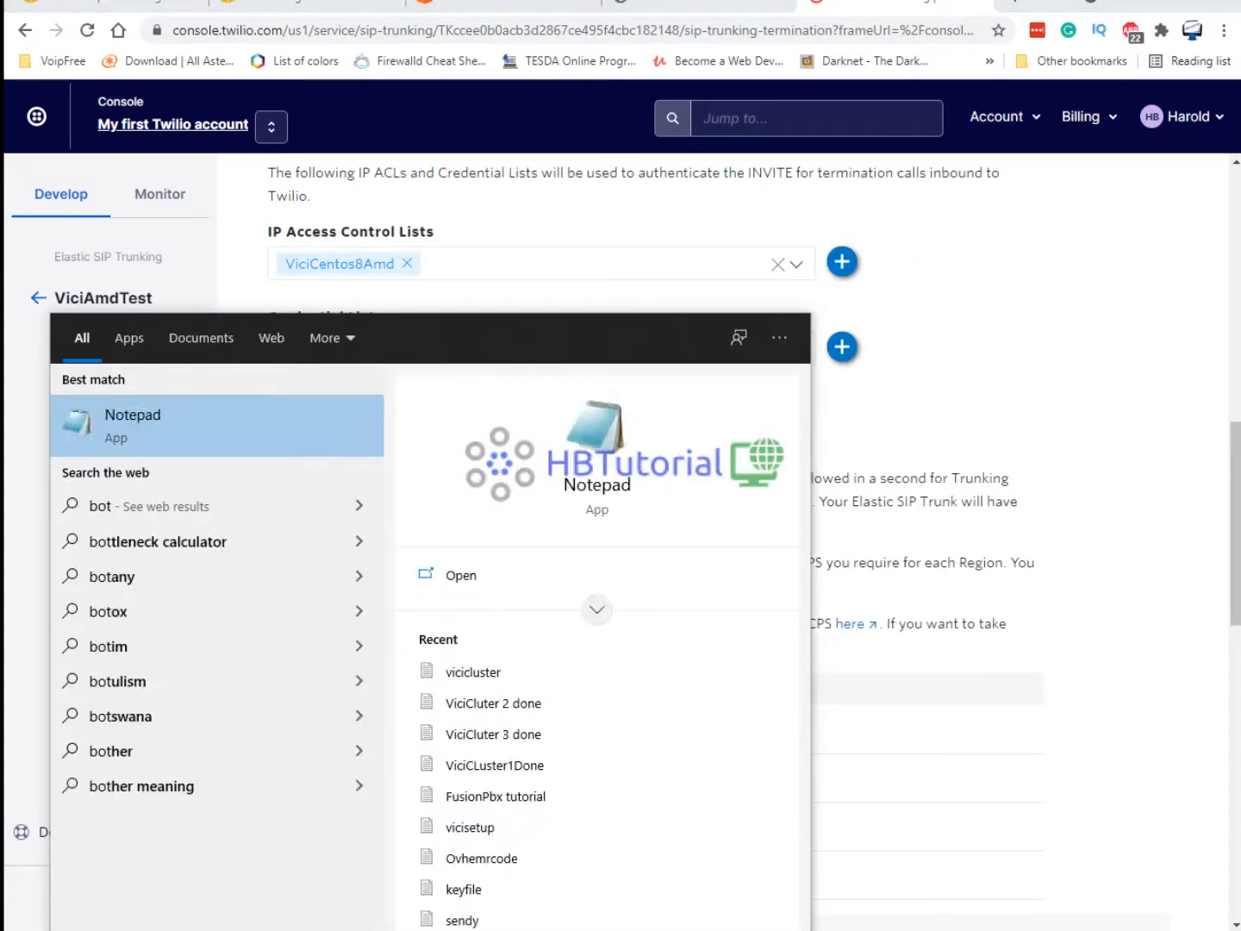
{"action": "type", "text": "note"}
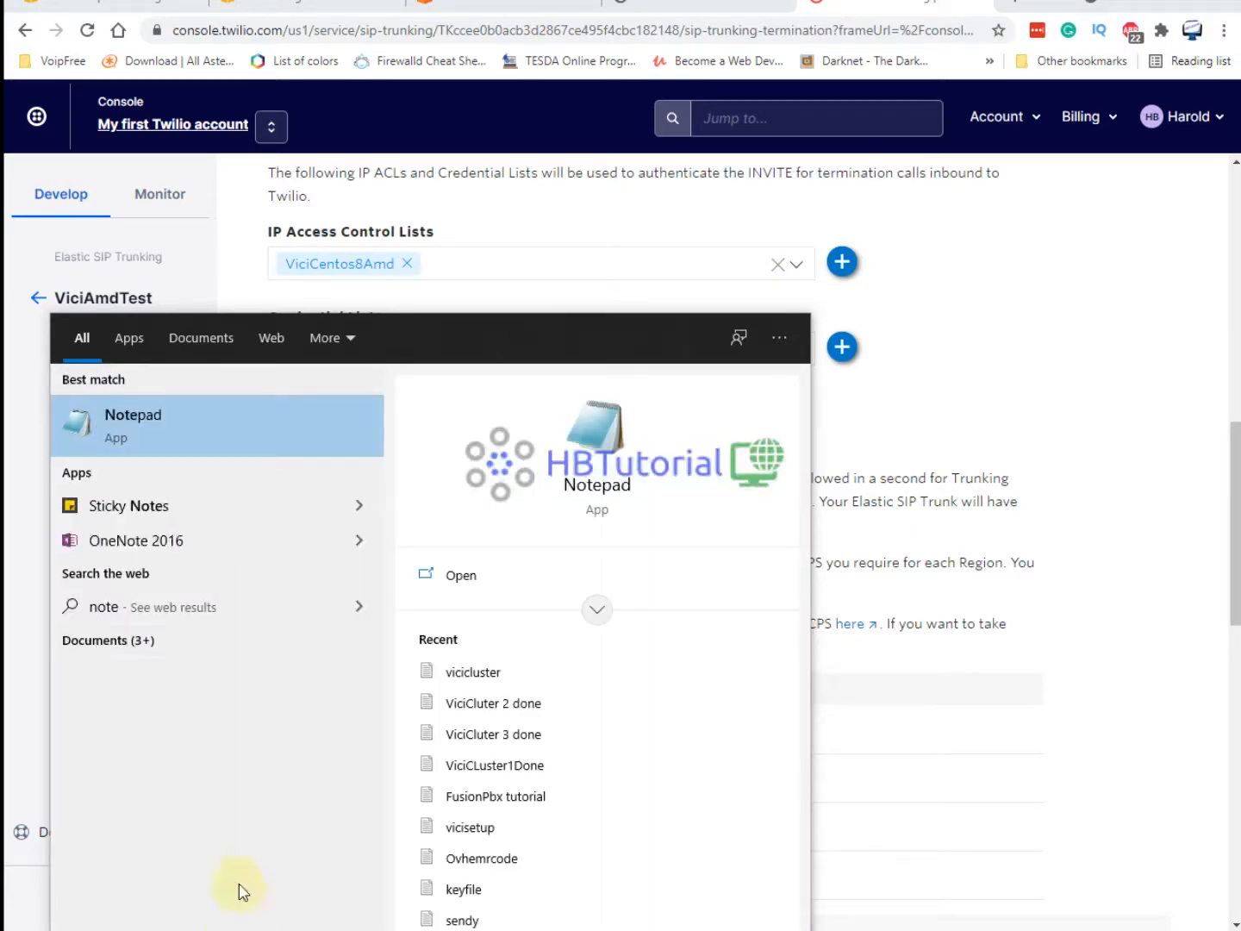
{"action": "left_click", "coordinate": [161, 425]}
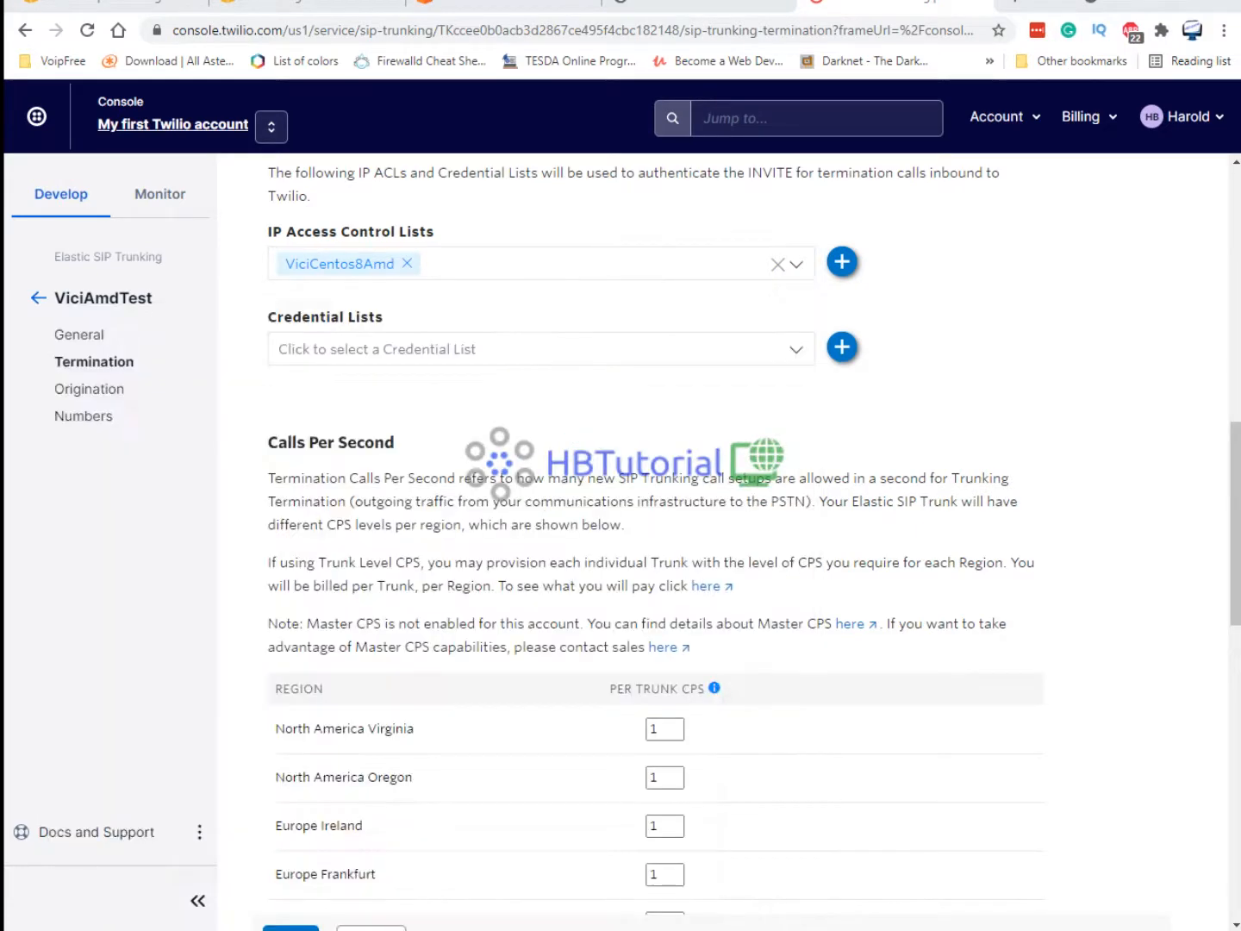
Save the trunk's termination settings and return to the VICIdial administration page.
{"action": "scroll", "coordinate": [943, 687], "scroll_direction": "down", "scroll_amount": 9}
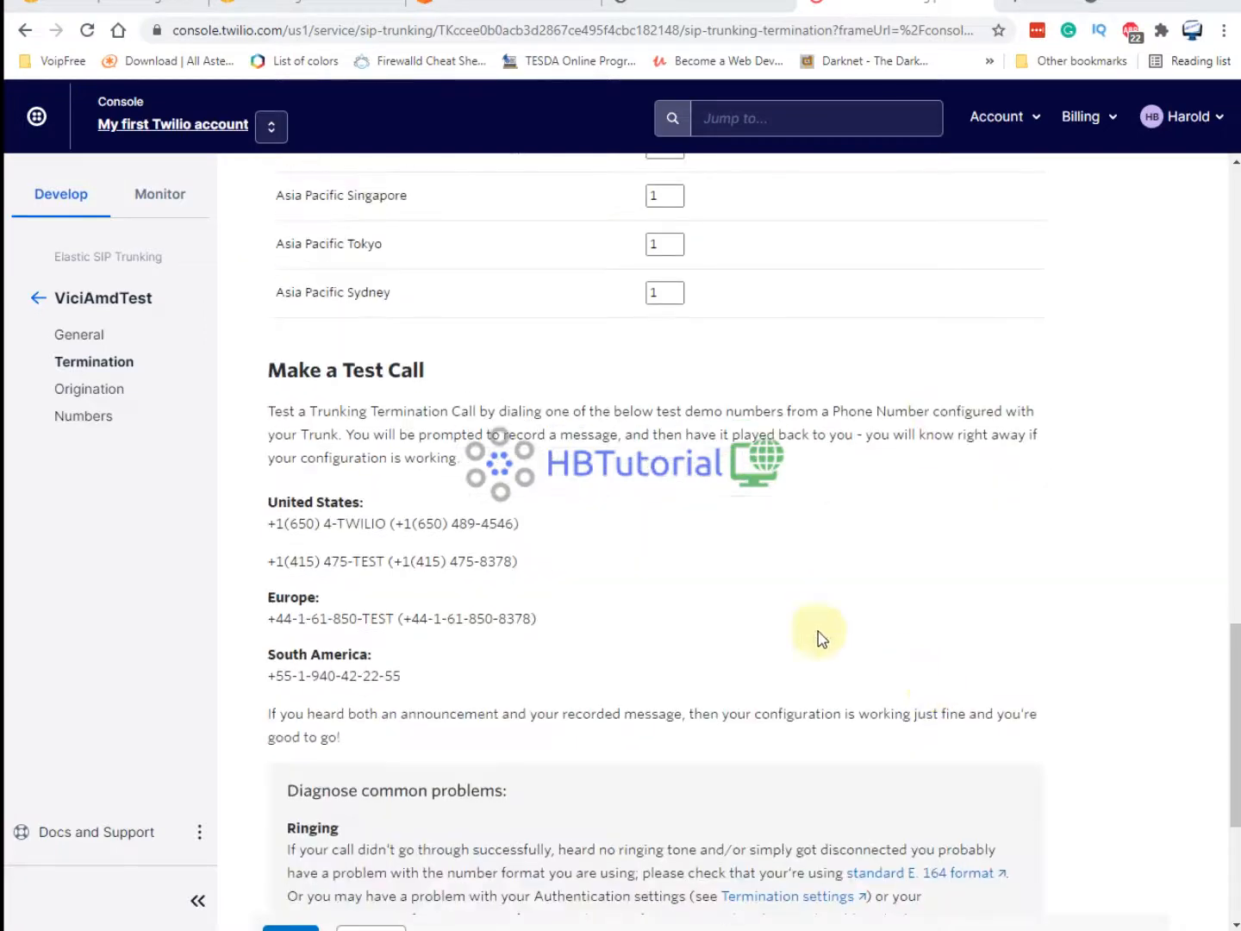
{"action": "scroll", "coordinate": [408, 622], "scroll_direction": "down", "scroll_amount": 4}
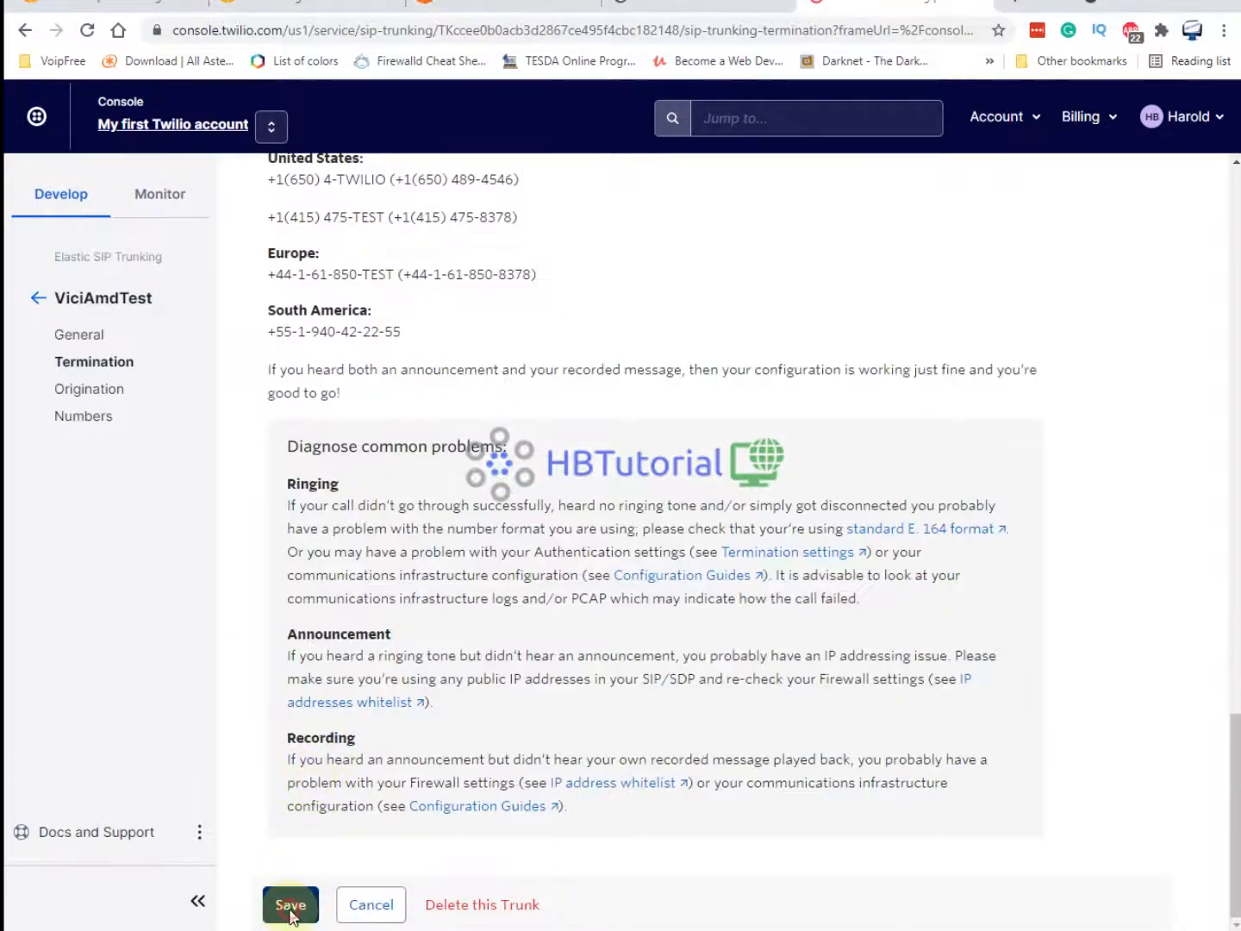
{"action": "scroll", "coordinate": [528, 239], "scroll_direction": "up", "scroll_amount": 15}
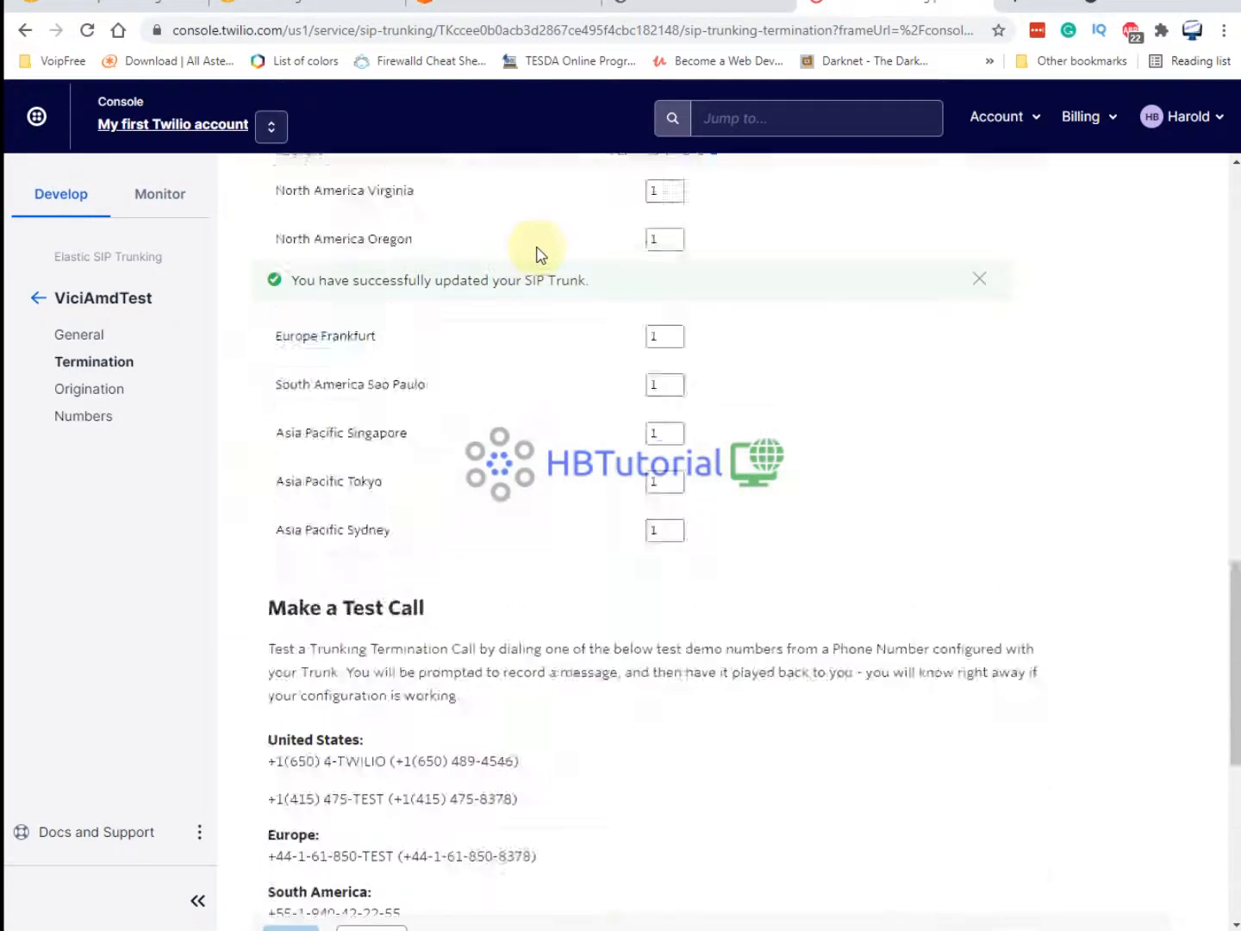
{"action": "scroll", "coordinate": [547, 216], "scroll_direction": "up", "scroll_amount": 4}
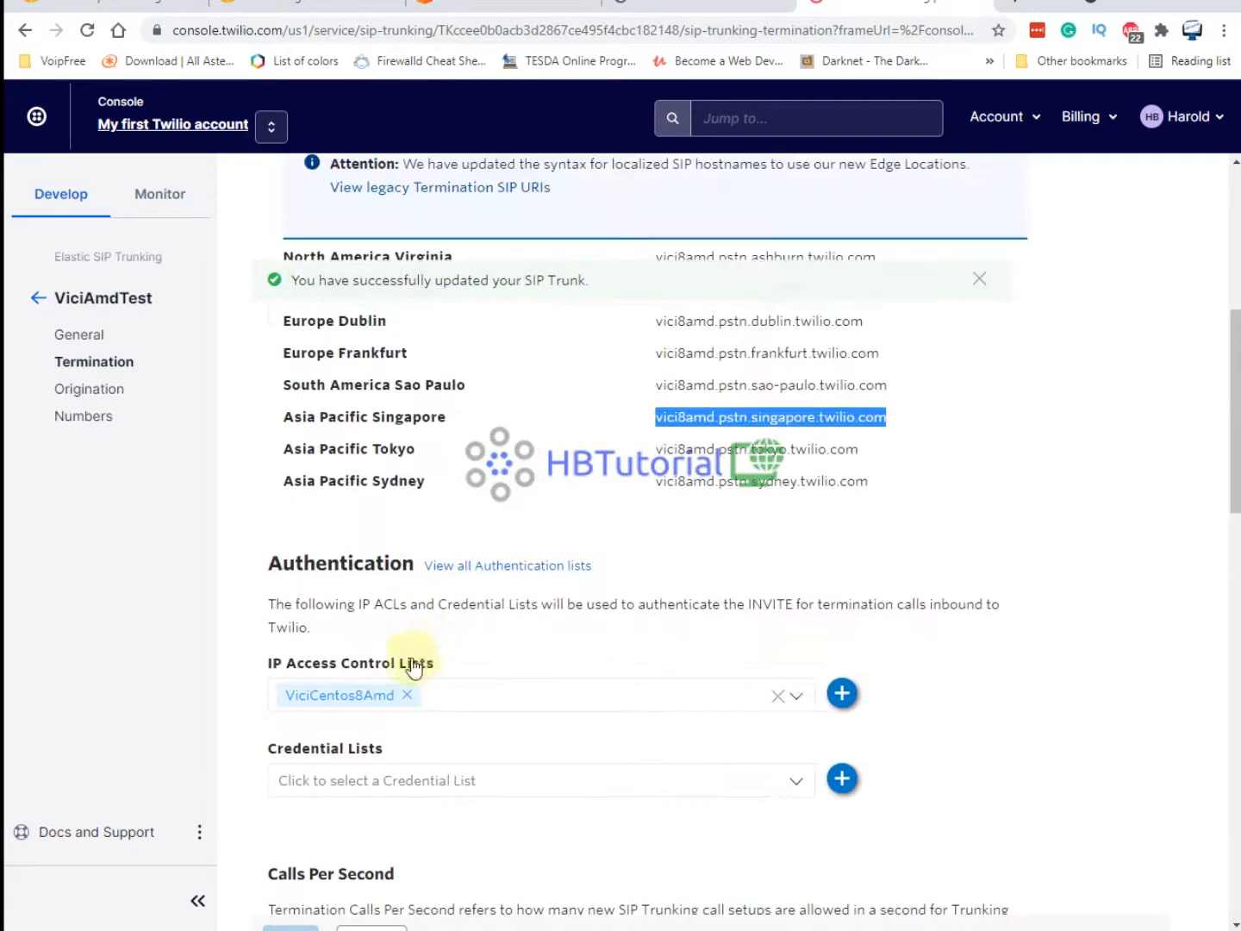
{"action": "scroll", "coordinate": [673, 212], "scroll_direction": "up", "scroll_amount": 6}
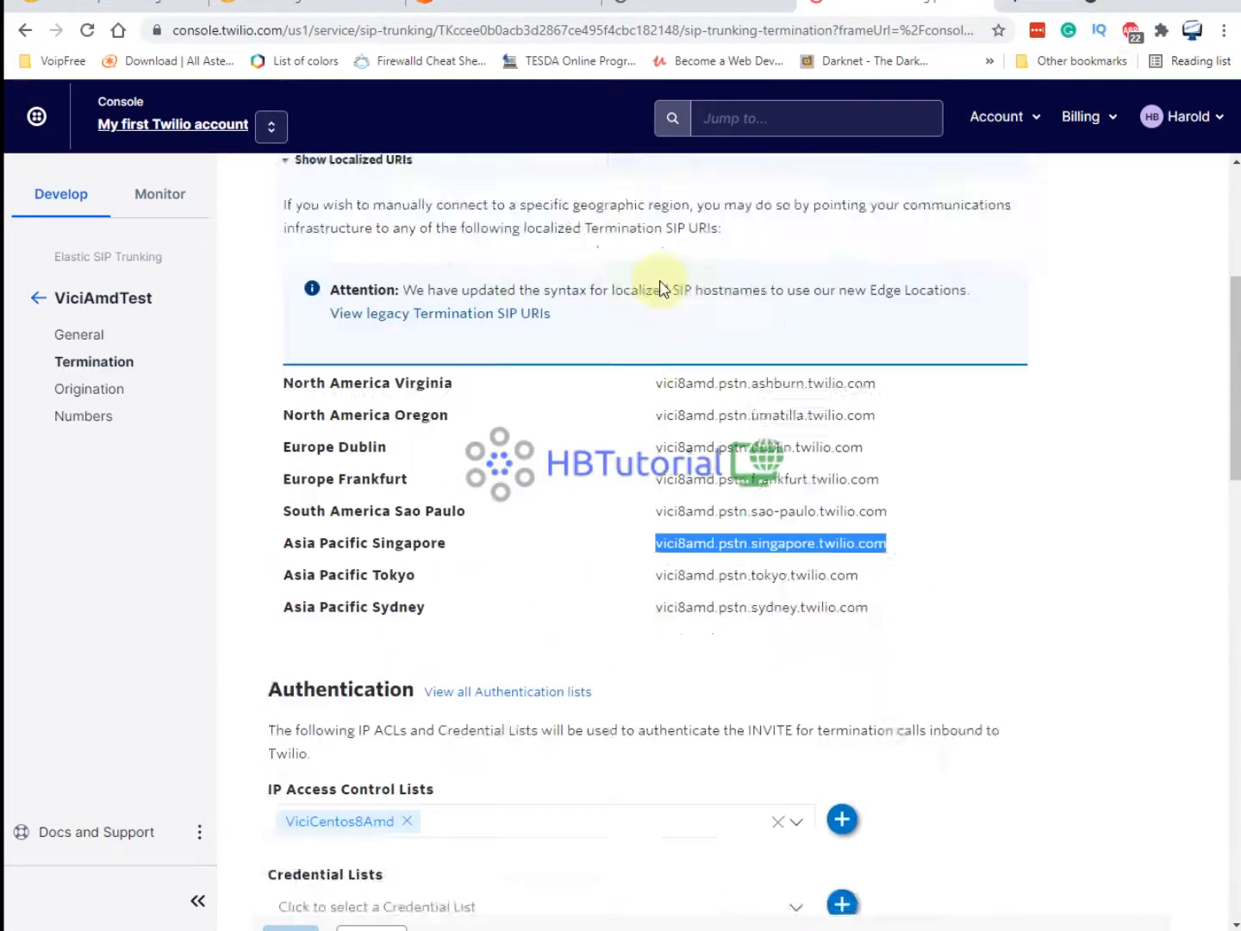
{"action": "left_click", "coordinate": [671, 11]}
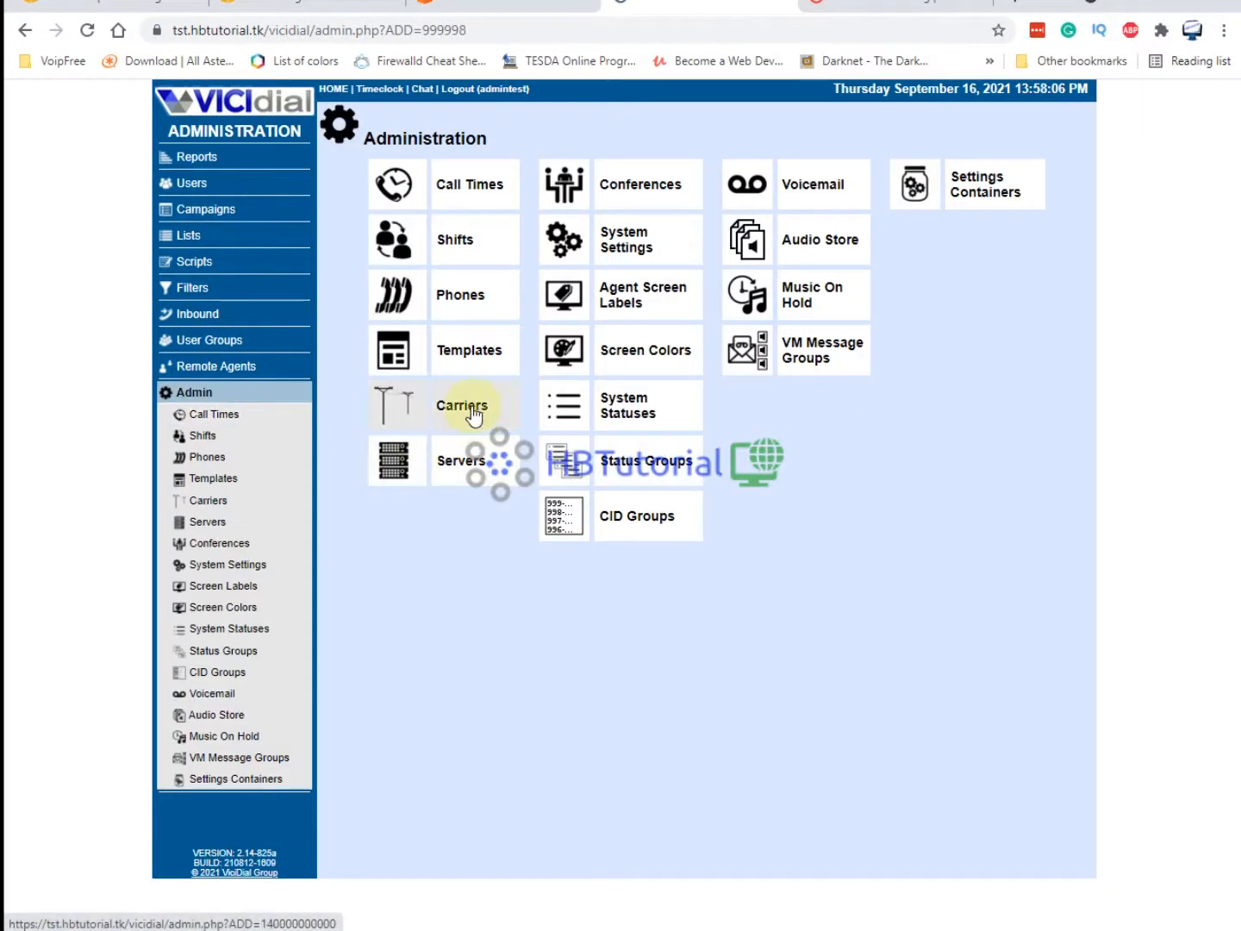
Review the SIPEXAMPLE carrier's account entry in Carriers, then start adding a new carrier.
{"action": "left_click", "coordinate": [473, 414]}
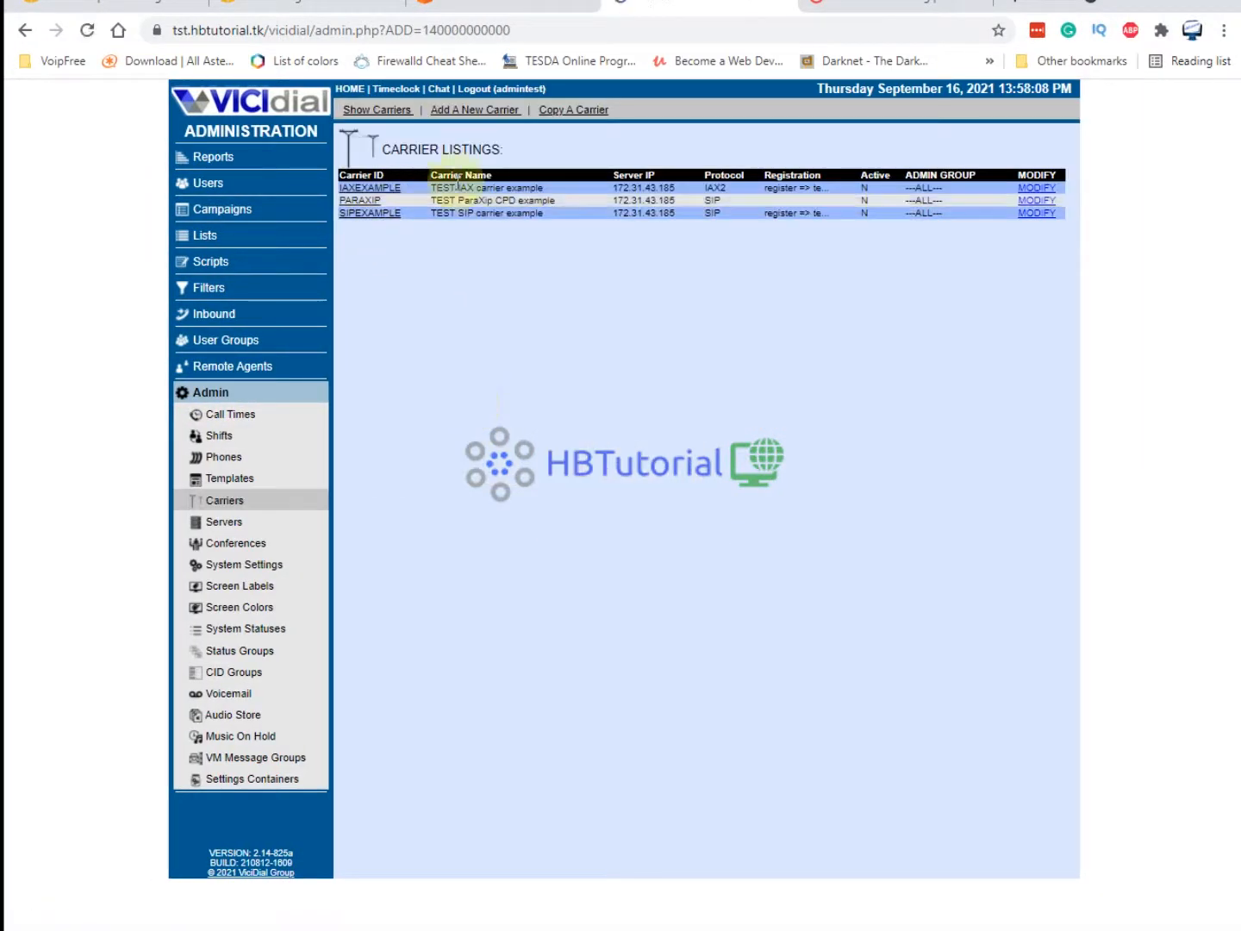
{"action": "left_click", "coordinate": [364, 214]}
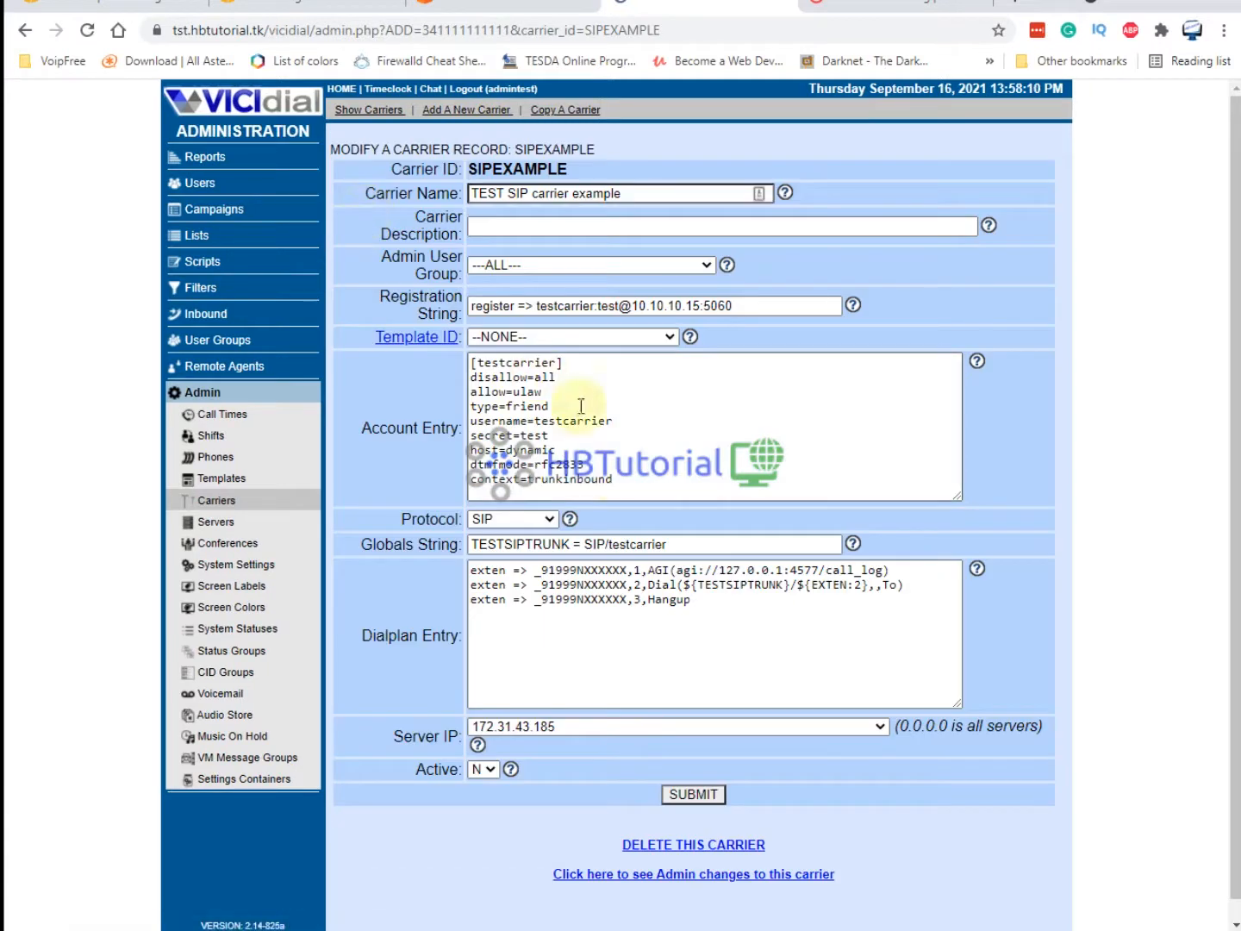
{"action": "left_click_drag", "start_coordinate": [632, 482], "coordinate": [447, 344]}
{"action": "key", "text": "ctrl+c"}
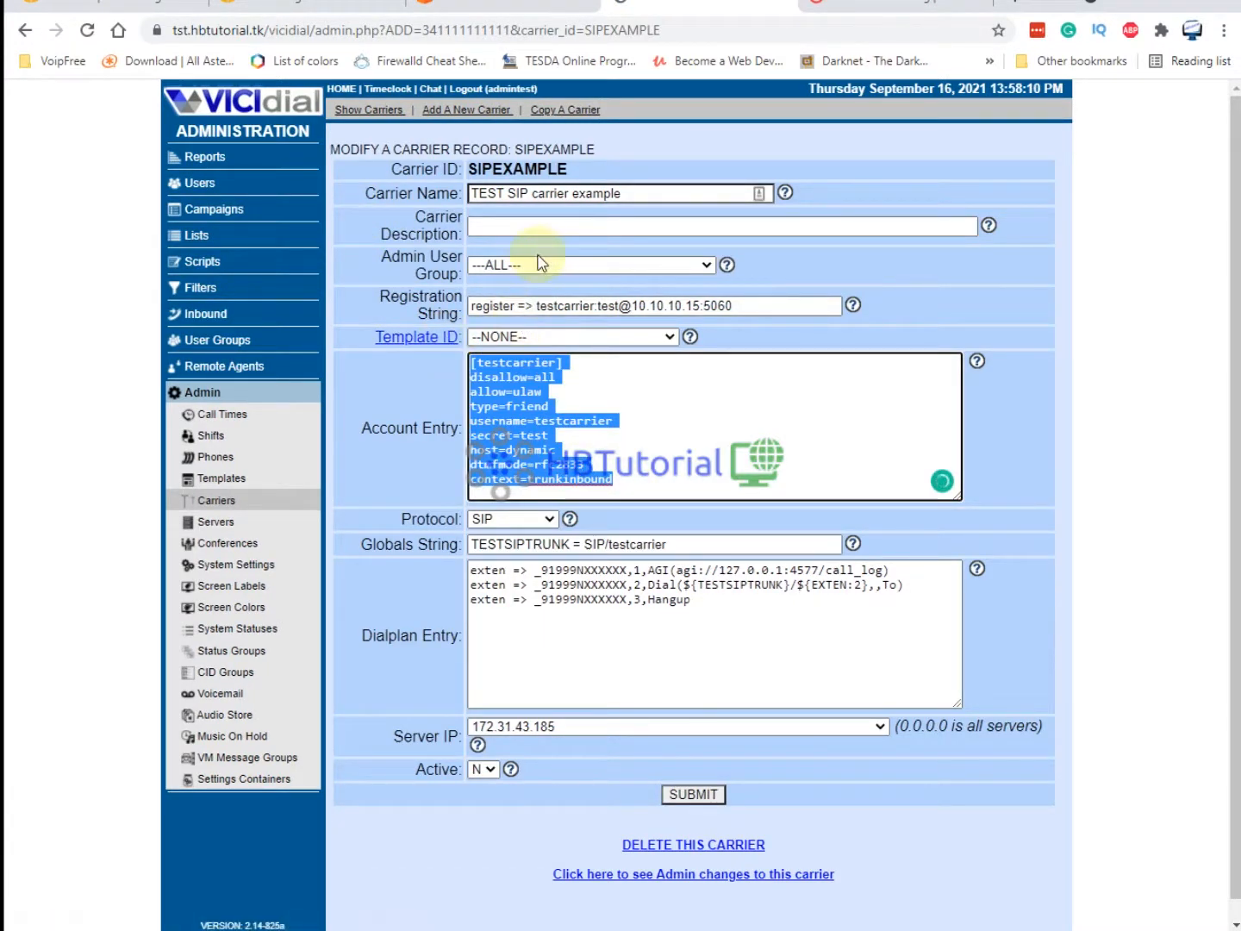
{"action": "left_click", "coordinate": [437, 120]}
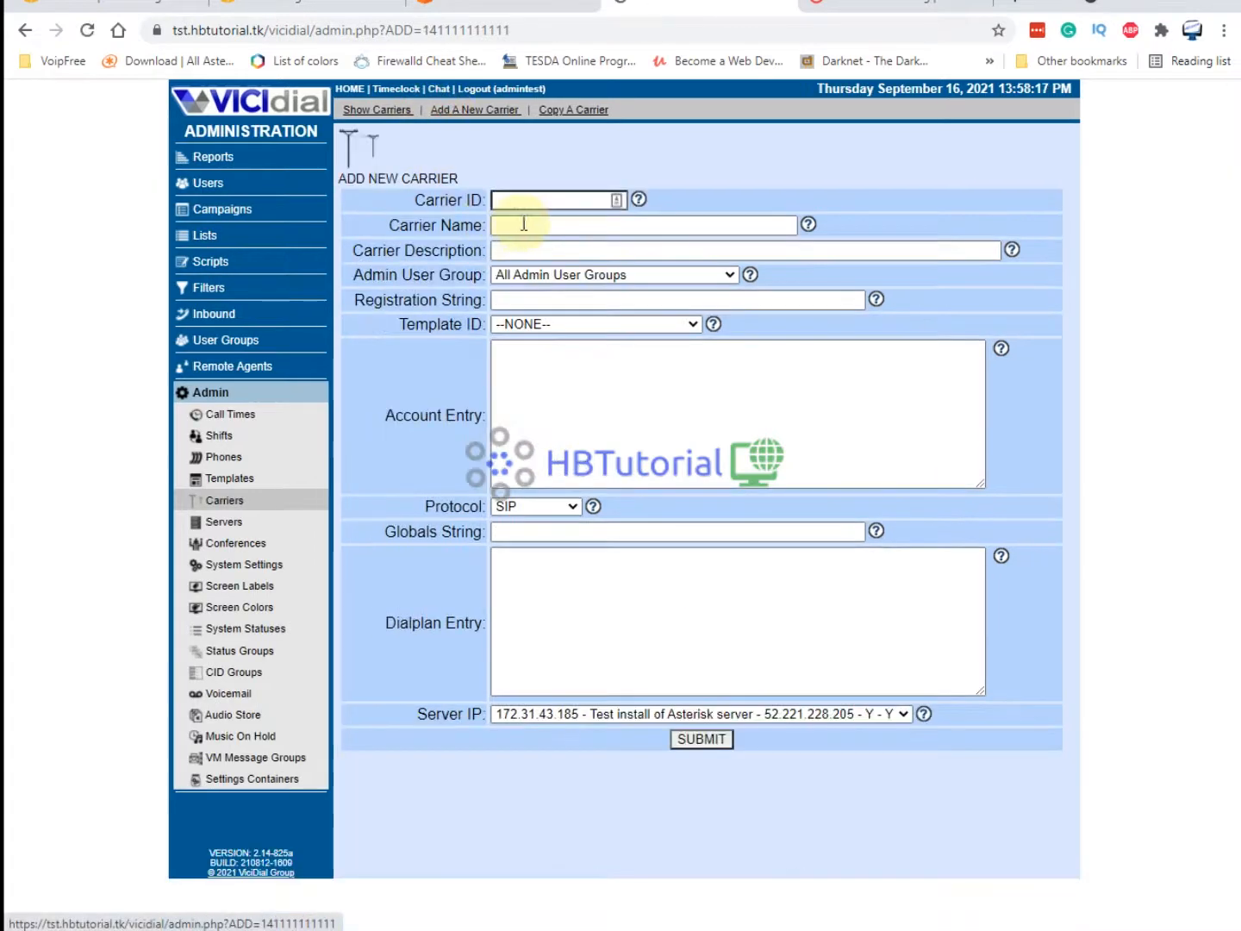
Set the new carrier's ID to Twillio and its name to twillio.
{"action": "left_click", "coordinate": [543, 198]}
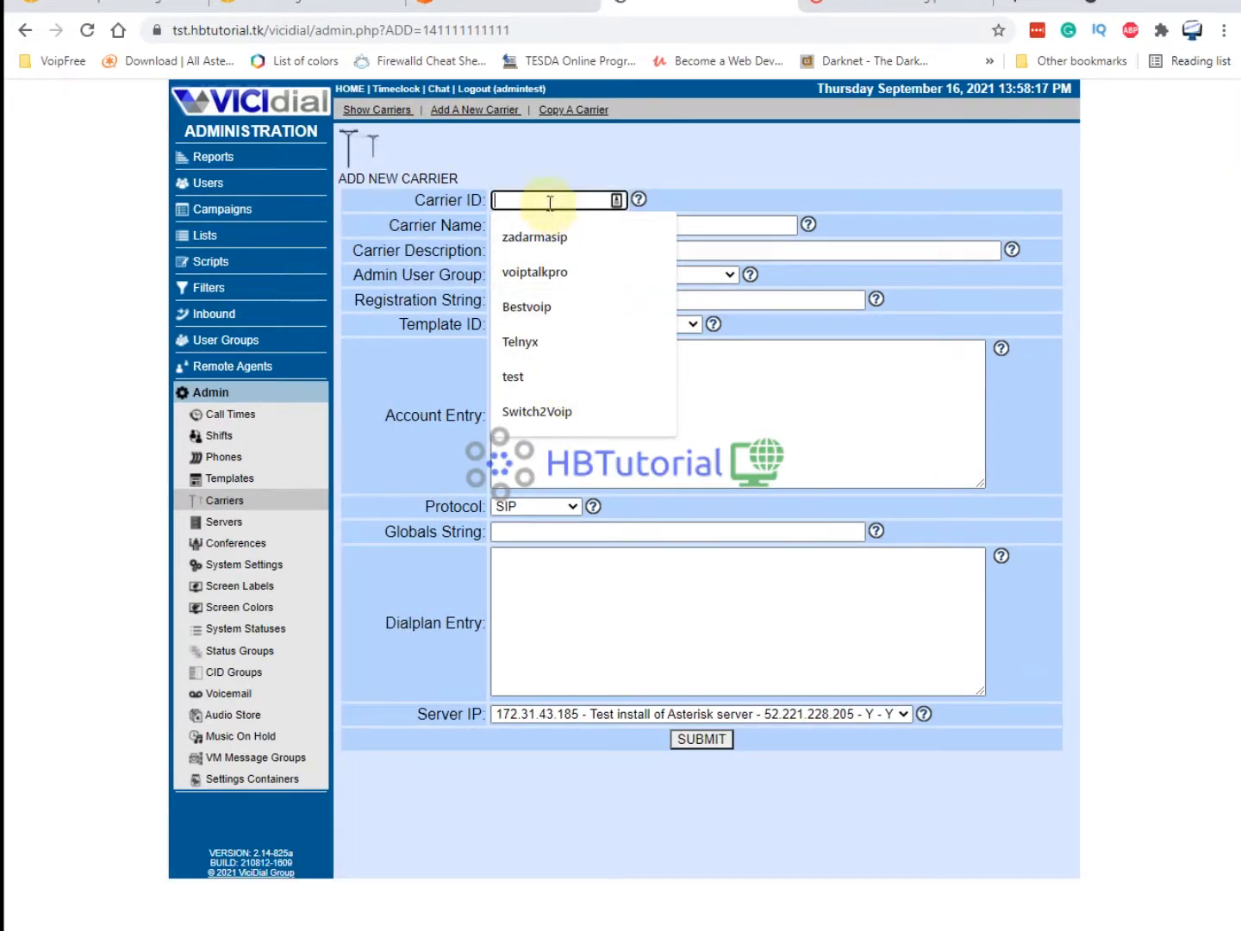
{"action": "type", "text": "Twi"}
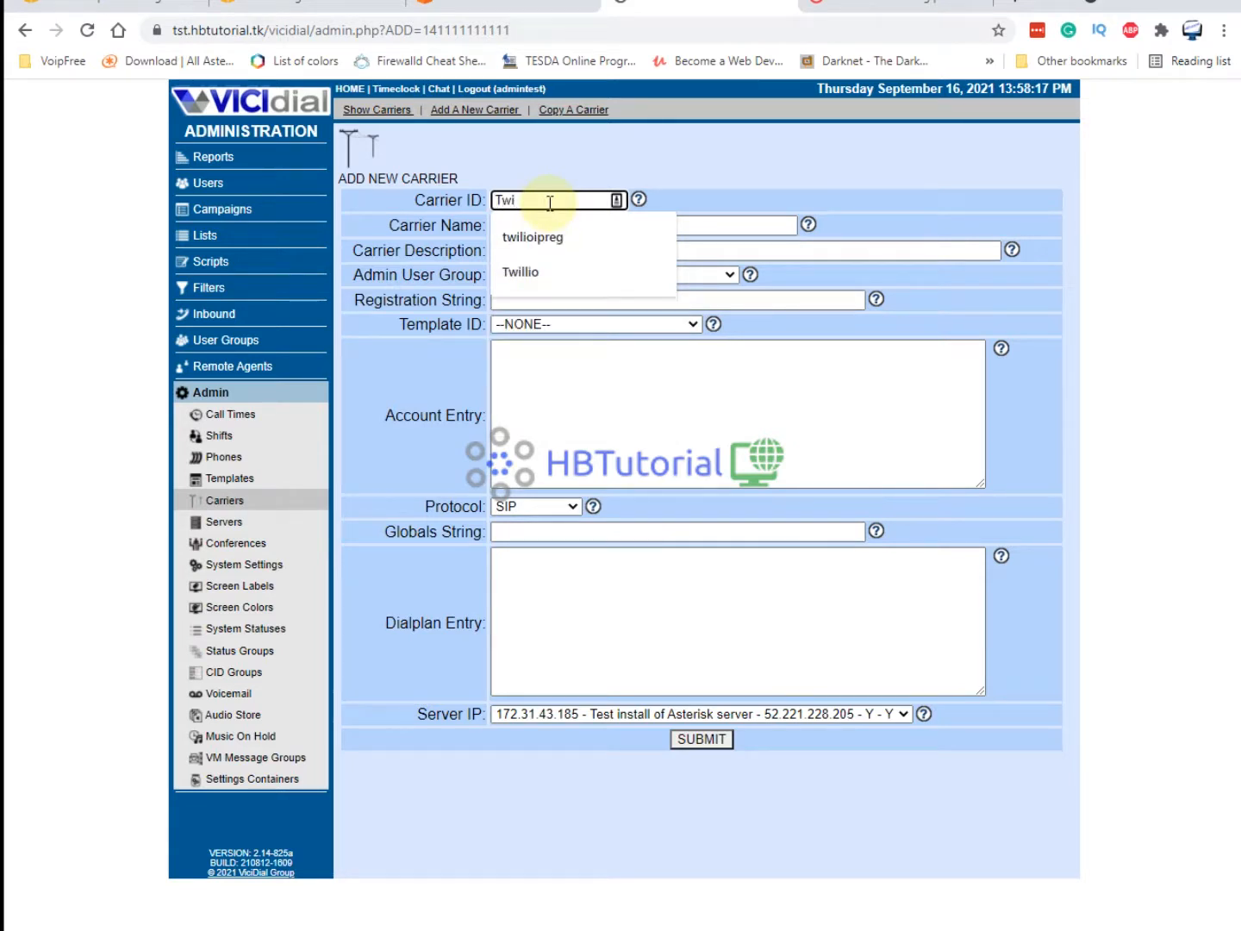
{"action": "left_click", "coordinate": [515, 275]}
{"action": "left_click", "coordinate": [532, 222]}
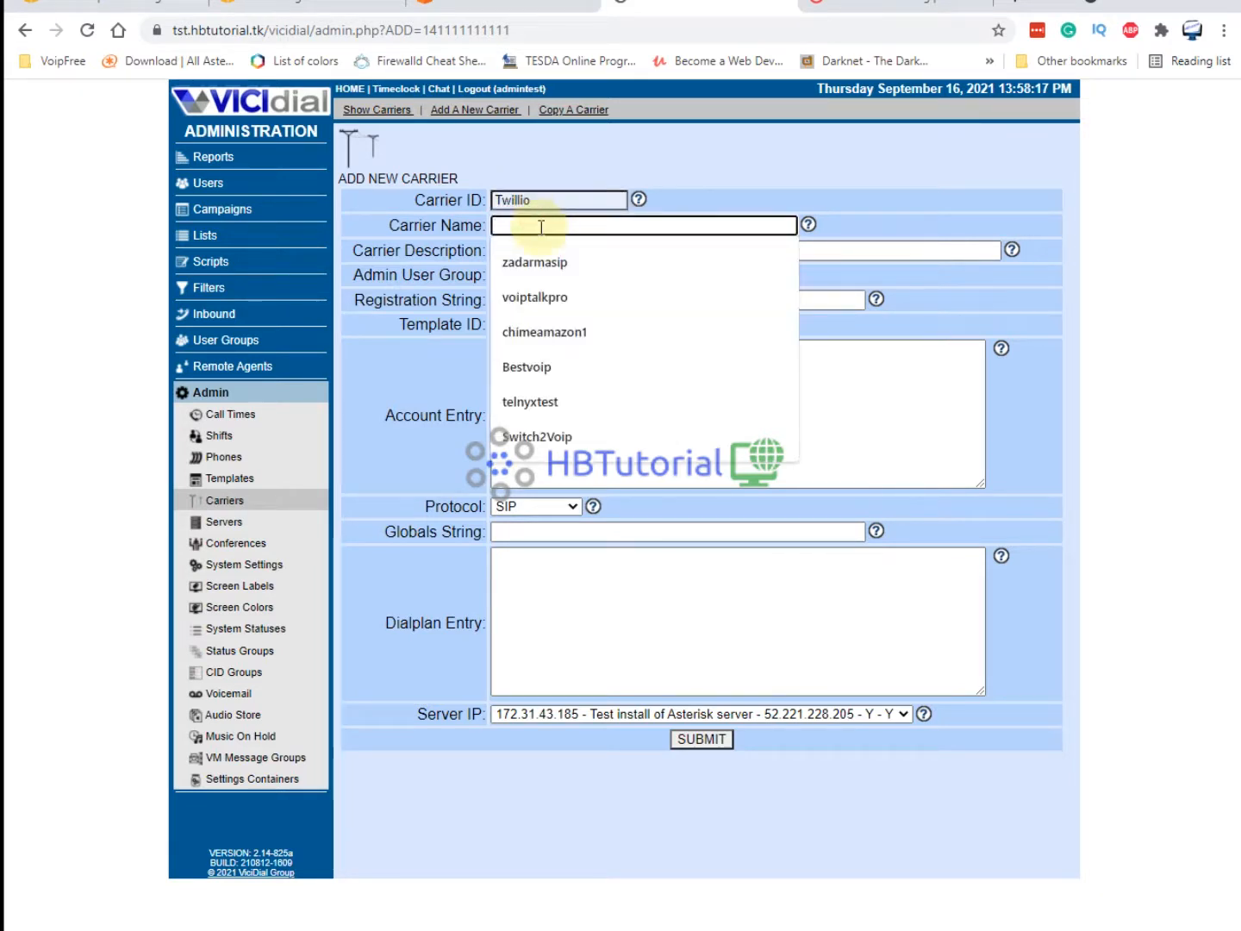
{"action": "type", "text": "twillio"}
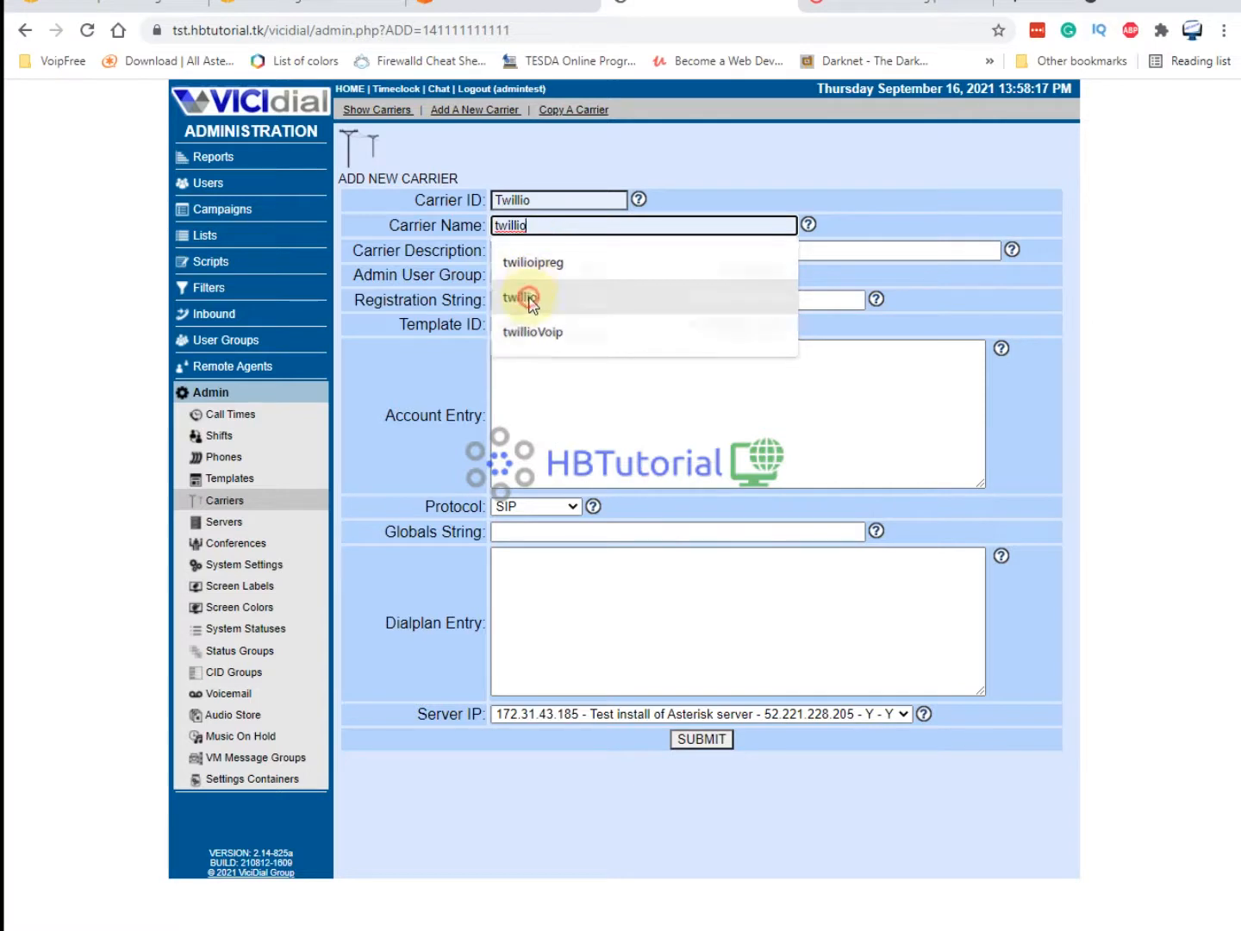
{"action": "left_click", "coordinate": [530, 301]}
Rename the account entry header from [testcarrier] to [twillio].
{"action": "left_click", "coordinate": [546, 368]}
{"action": "key", "text": "ctrl+v"}
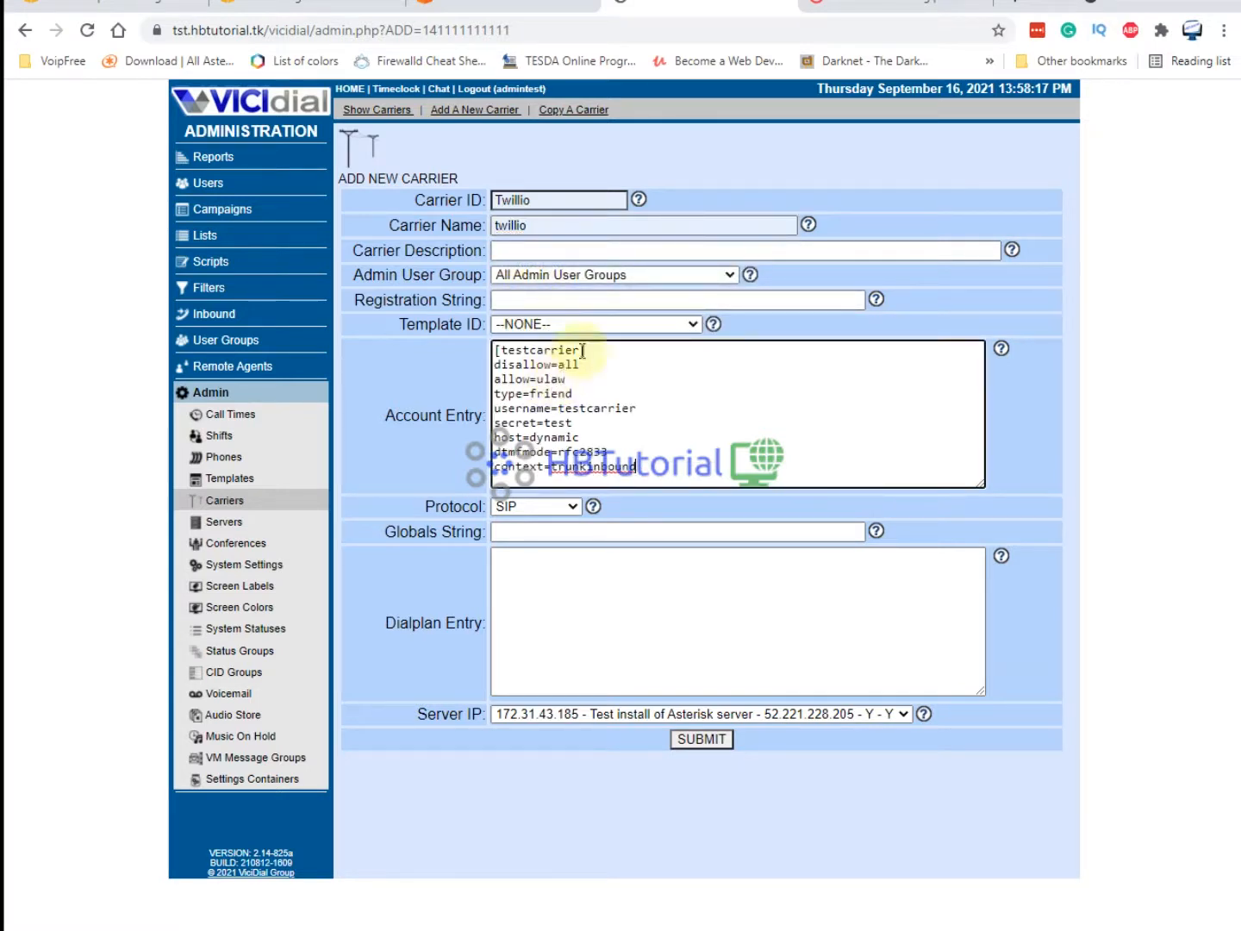
{"action": "left_click", "coordinate": [546, 226]}
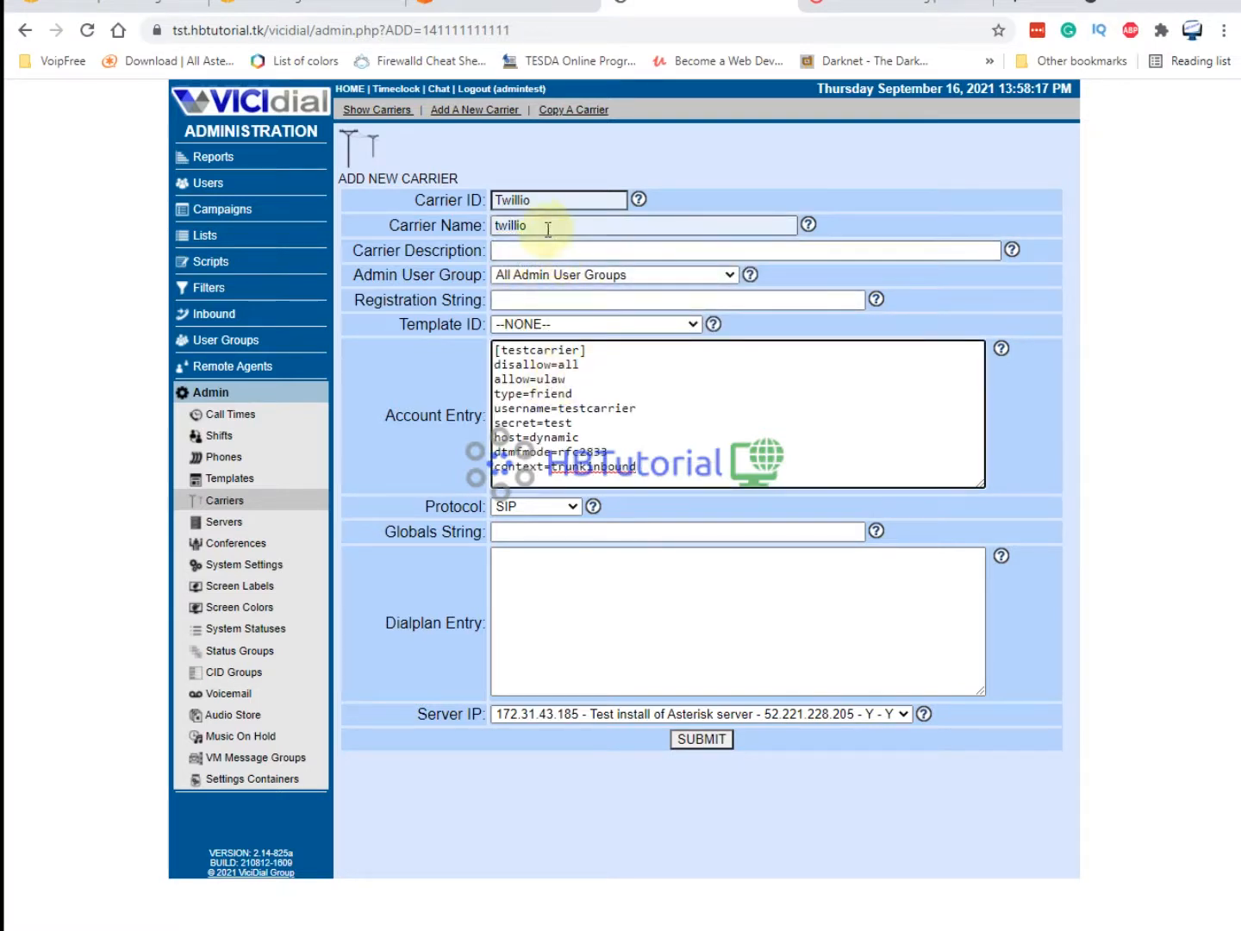
{"action": "double_click", "coordinate": [580, 350]}
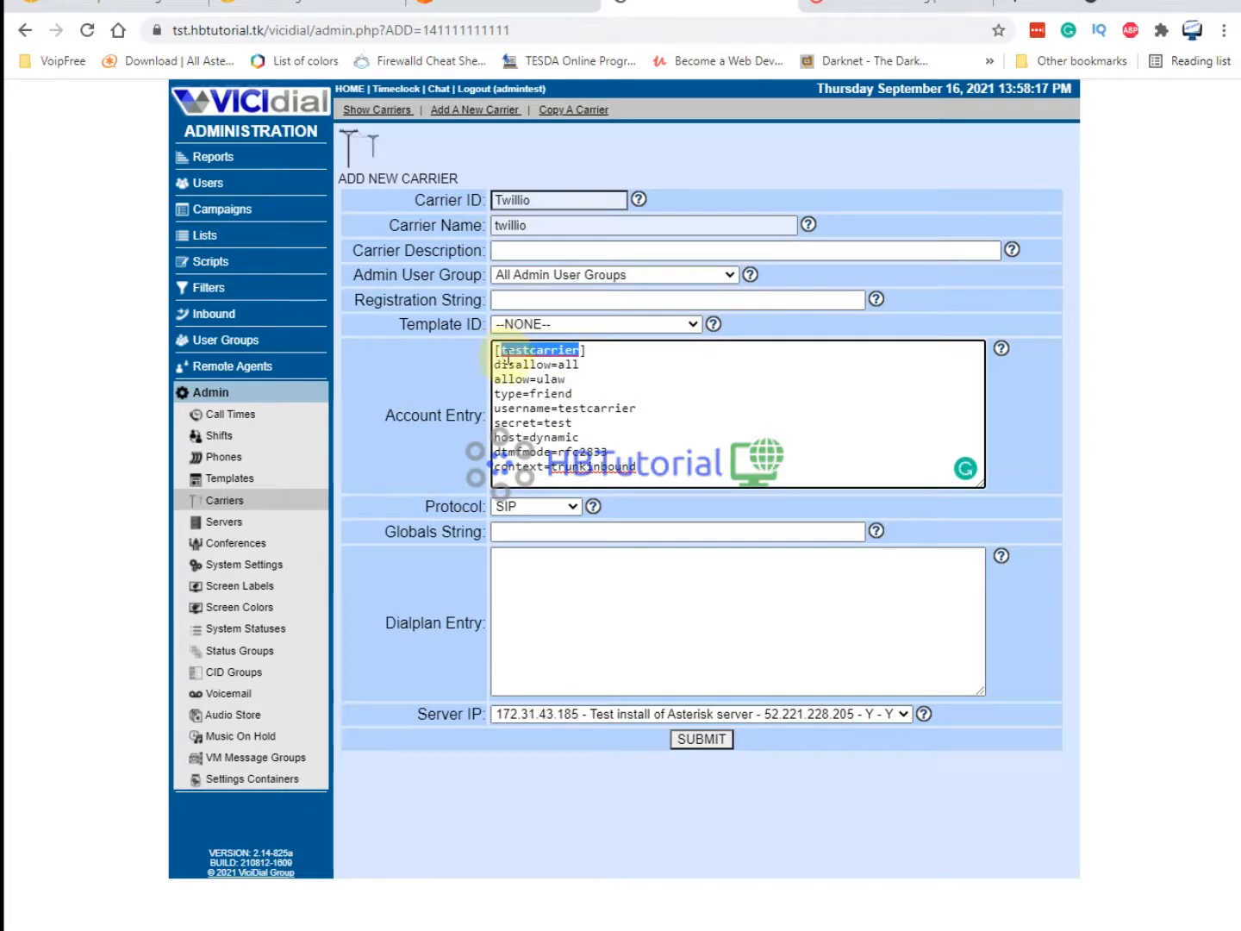
{"action": "key", "text": "ctrl+v"}
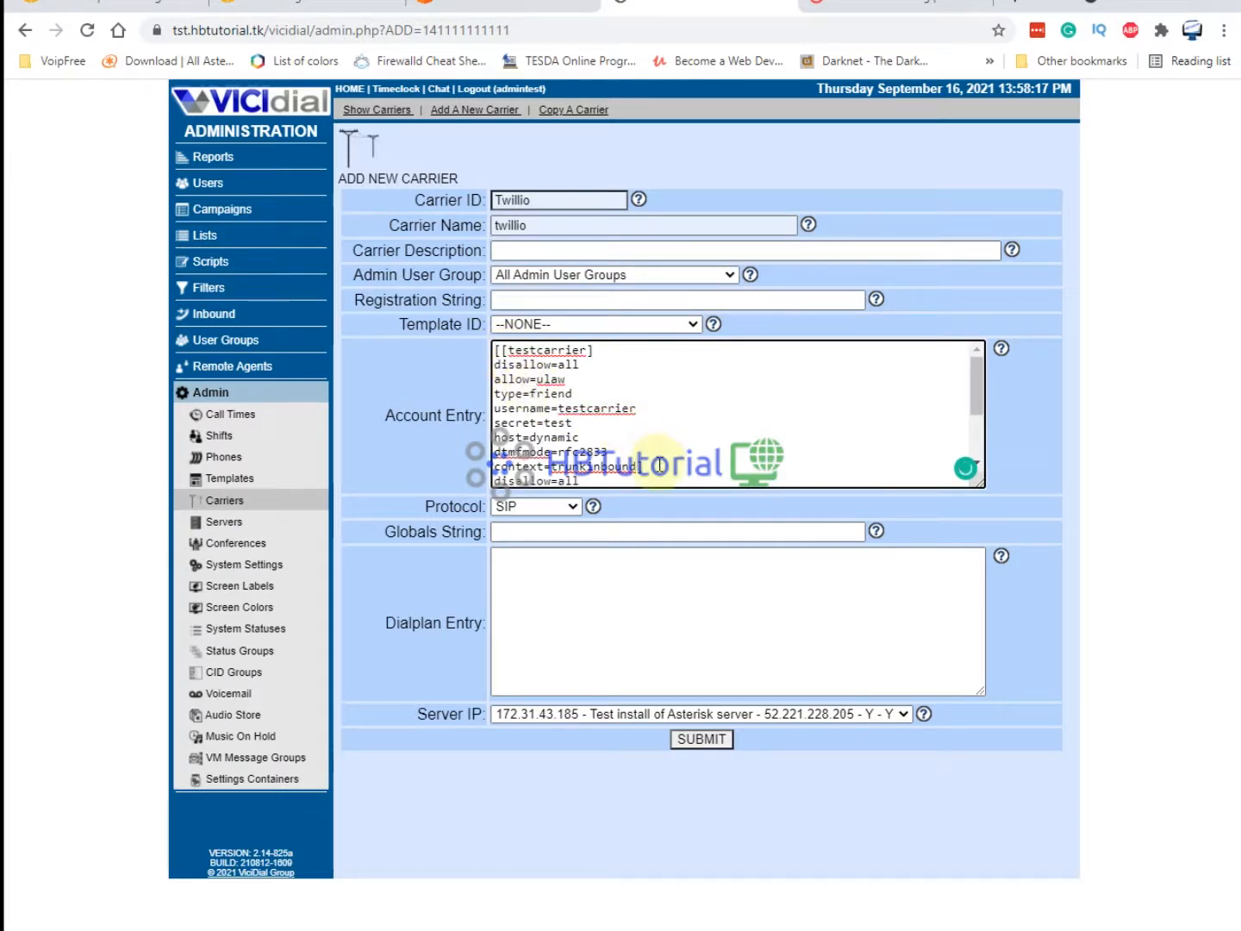
{"action": "key", "text": "ctrl+z"}
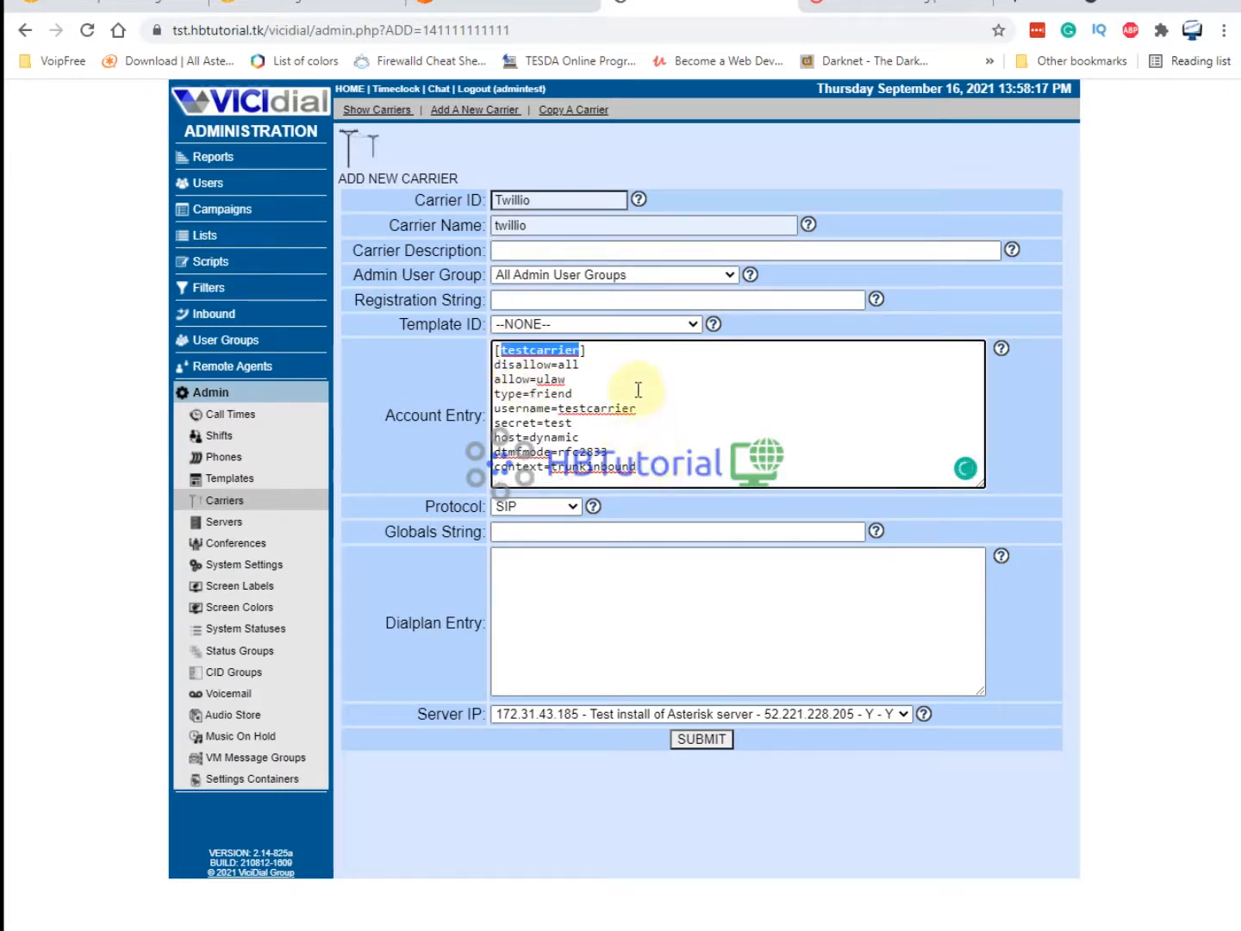
{"action": "left_click", "coordinate": [581, 278]}
{"action": "left_click", "coordinate": [547, 226]}
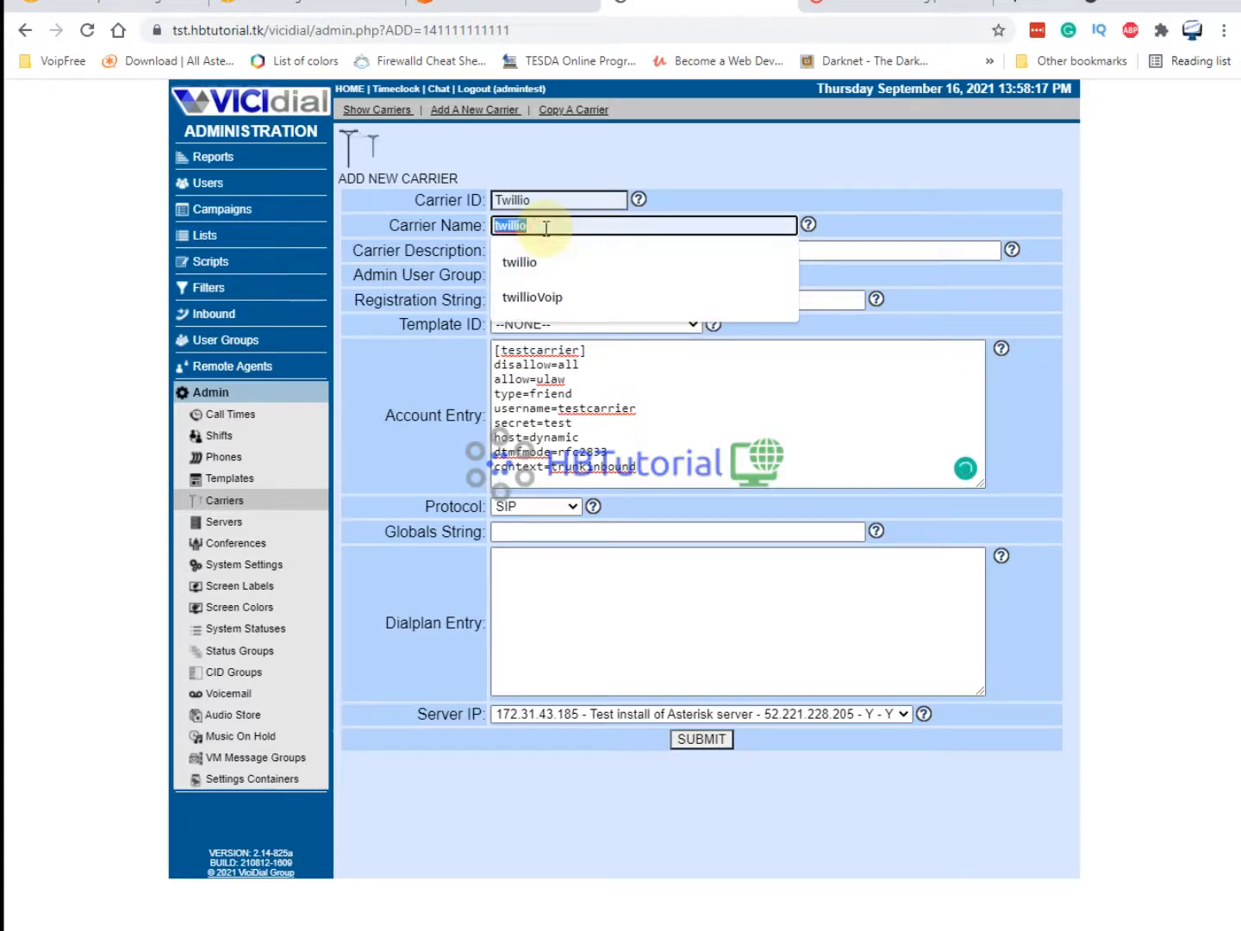
{"action": "double_click", "coordinate": [505, 351]}
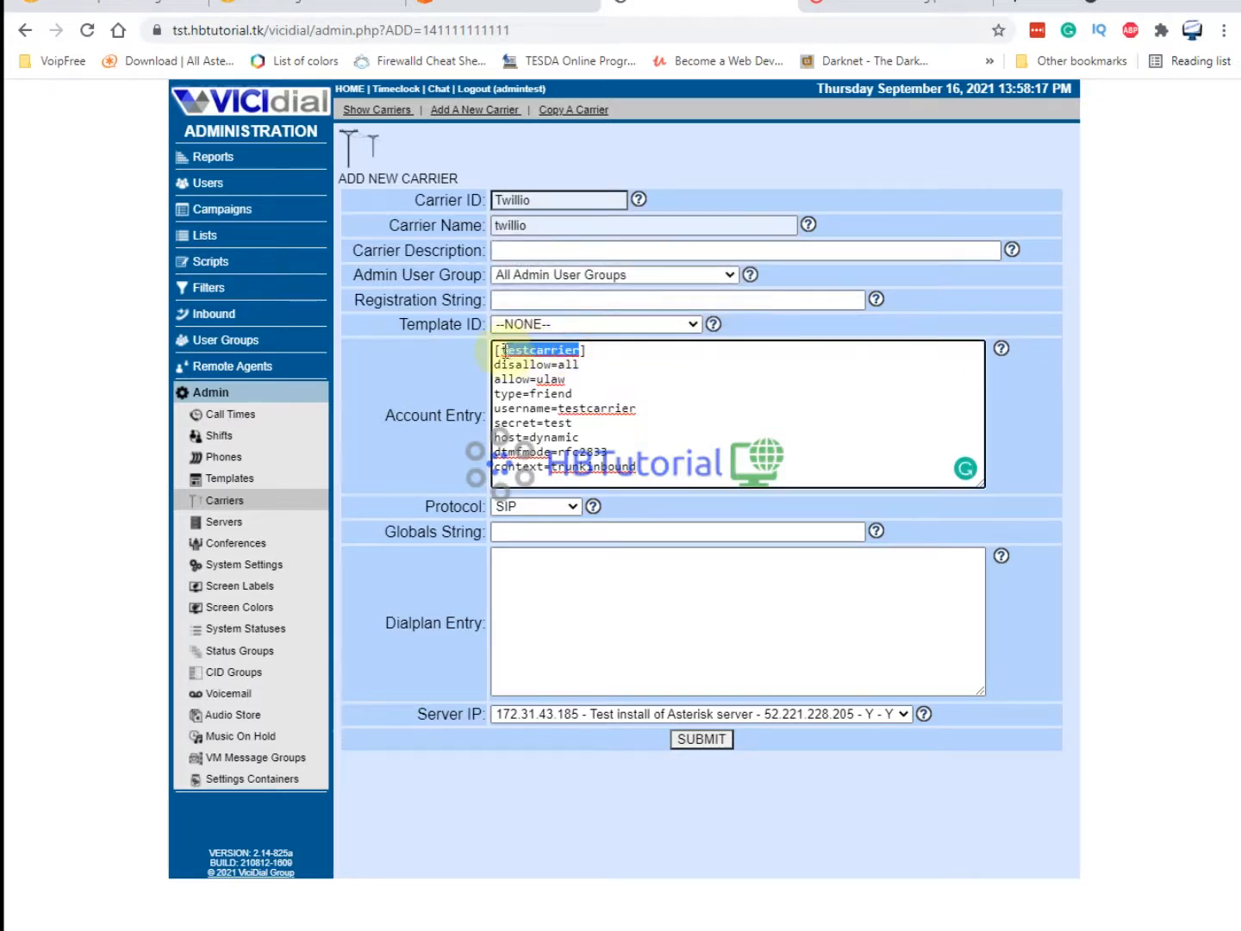
{"action": "type", "text": "twillio"}
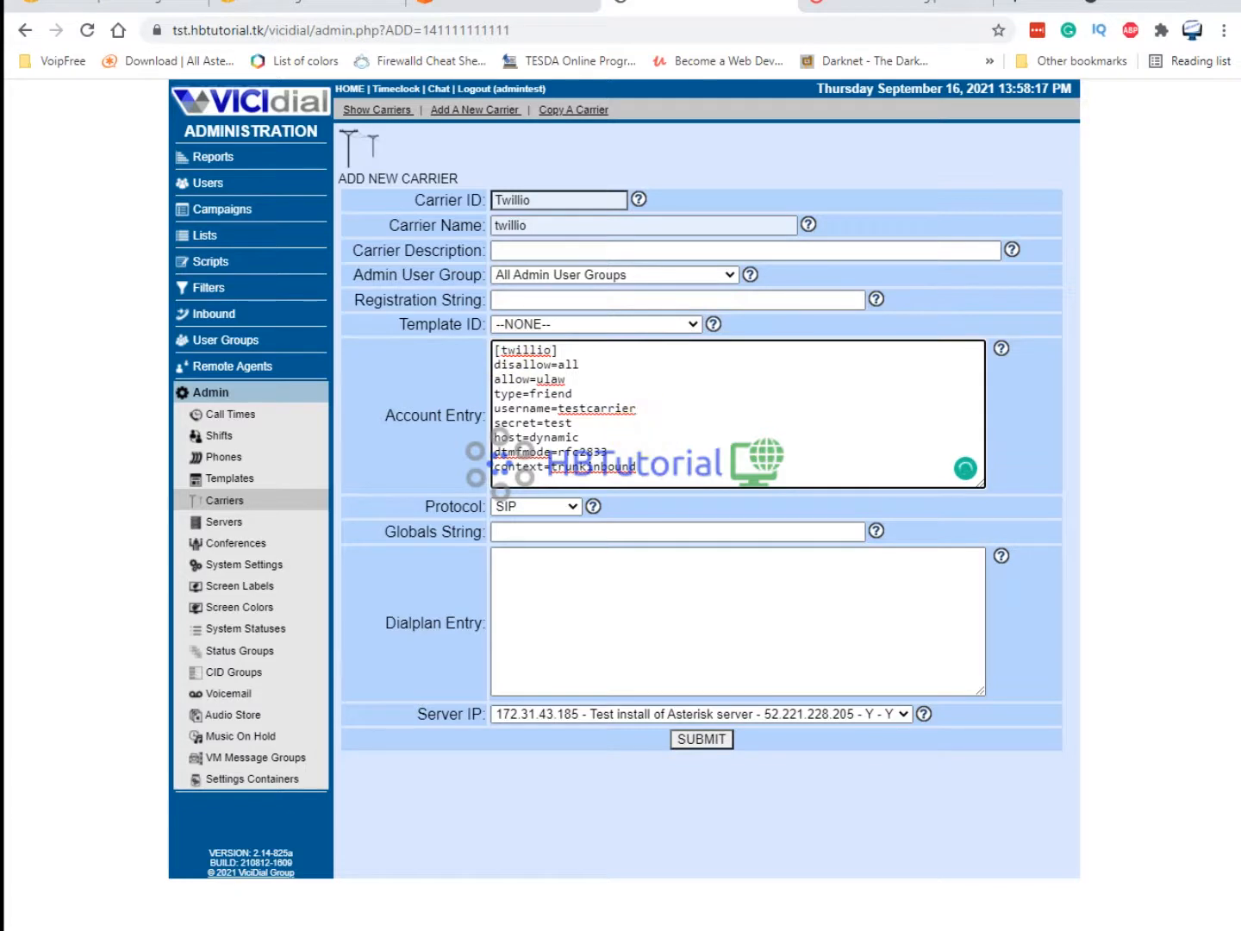
{"action": "key", "text": "alt+Tab"}
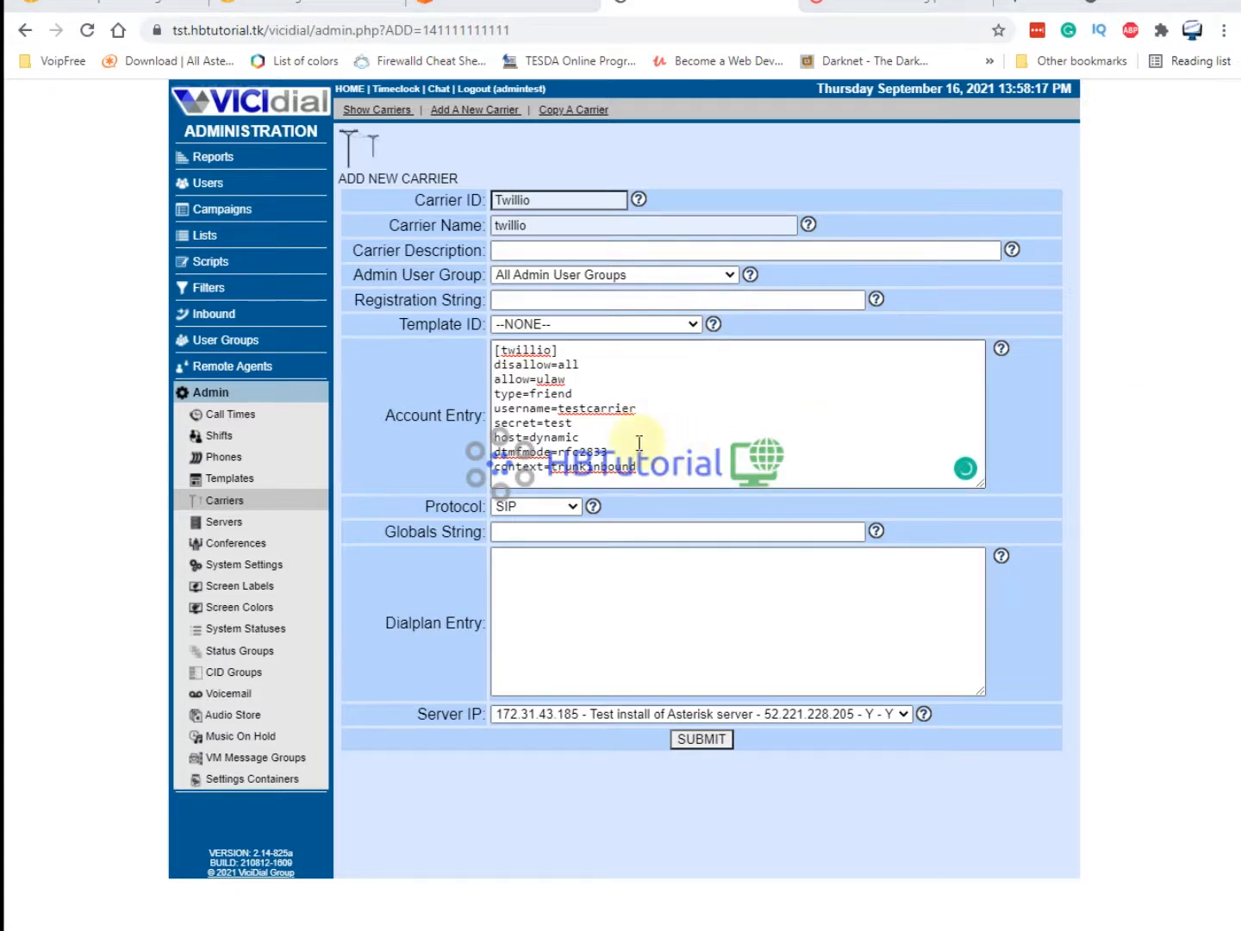
{"action": "left_click", "coordinate": [562, 439]}
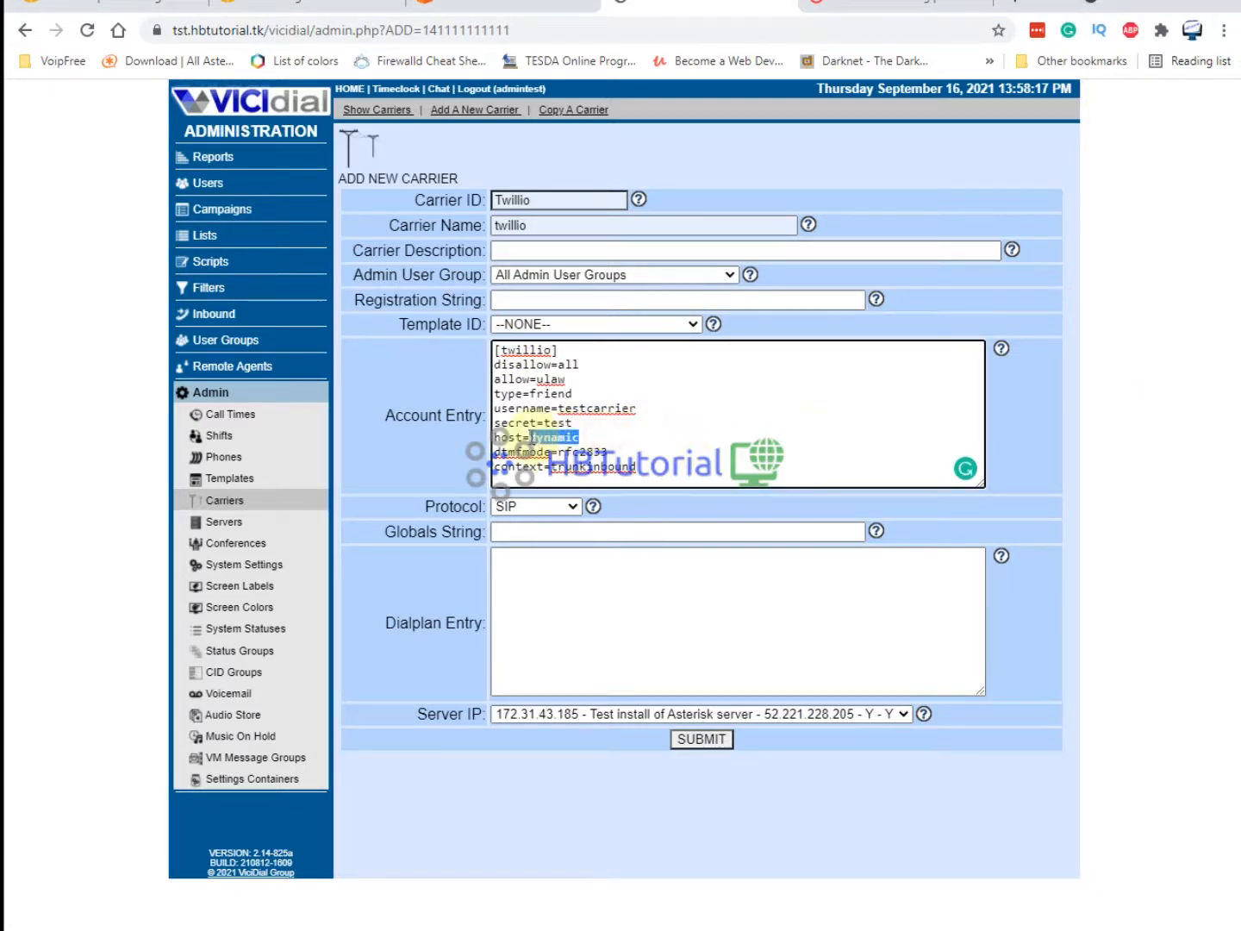
{"action": "left_click", "coordinate": [623, 424]}
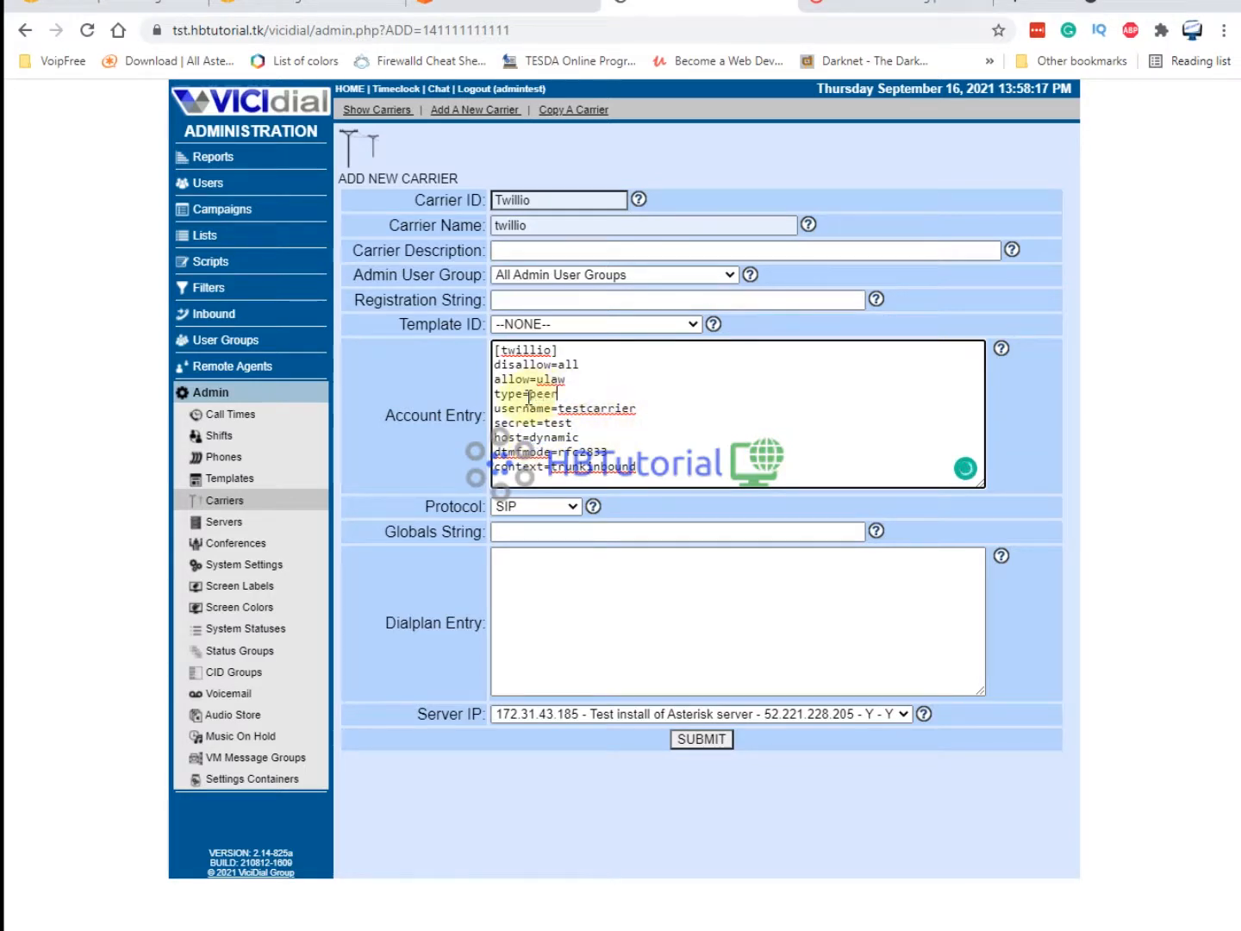
{"action": "left_click_drag", "start_coordinate": [640, 409], "coordinate": [492, 409]}
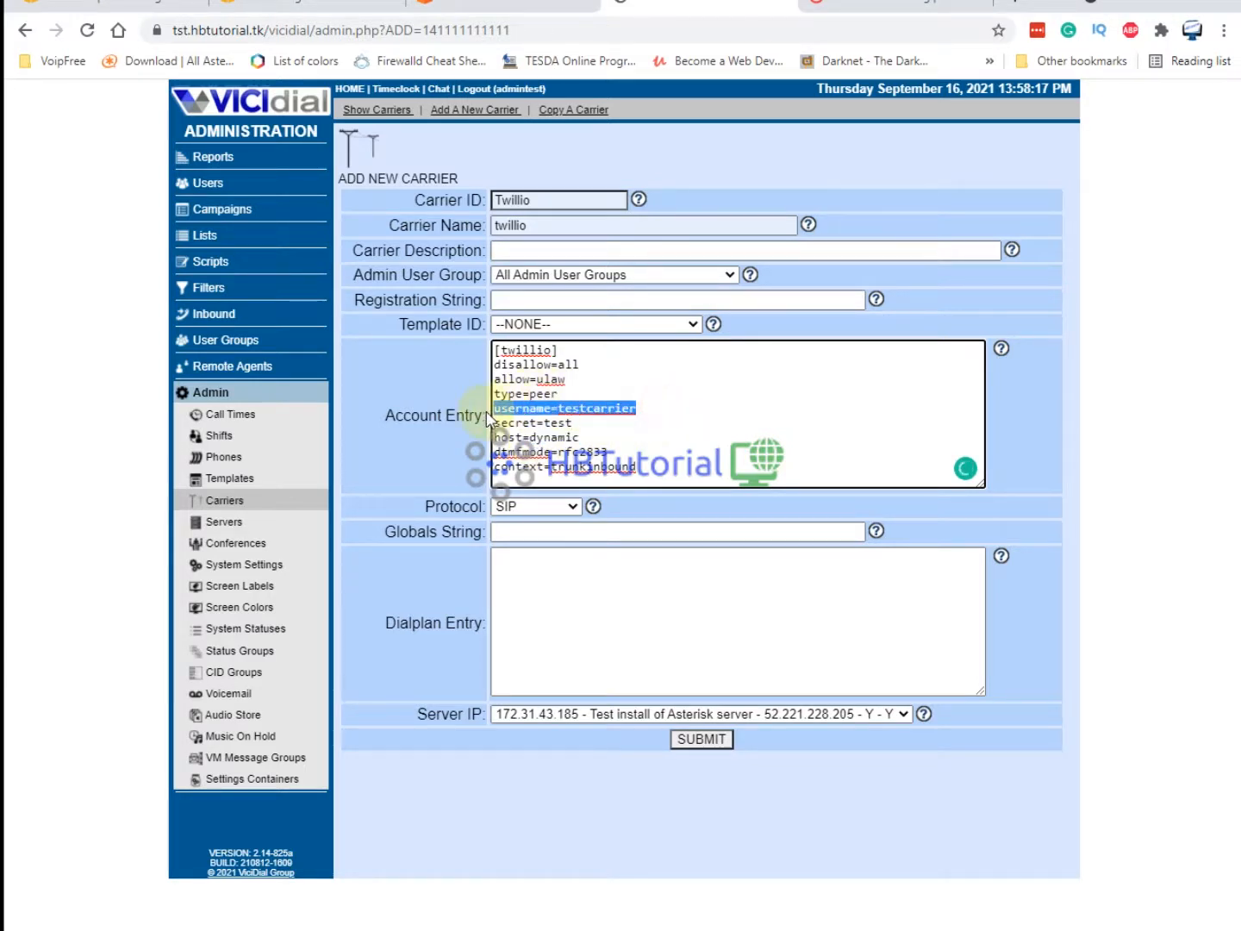
{"action": "key", "text": "BackSpace"}
{"action": "left_click_drag", "start_coordinate": [592, 424], "coordinate": [477, 415]}
{"action": "key", "text": "BackSpace"}
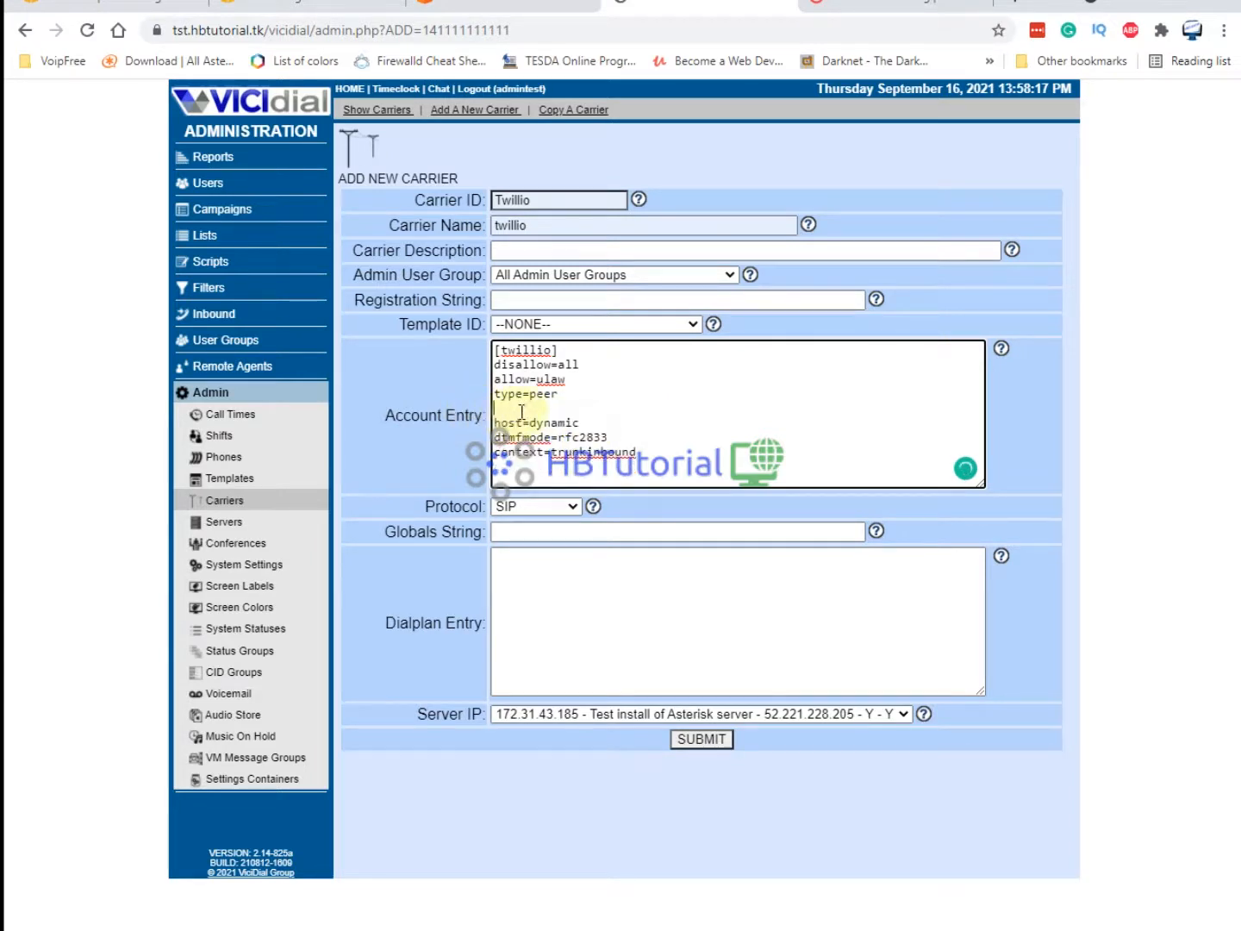
{"action": "key", "text": "BackSpace"}
Replace host=dynamic with the Twilio termination host vici8amd.pstn.singapore.twilio.com.
{"action": "left_click_drag", "start_coordinate": [606, 408], "coordinate": [547, 378]}
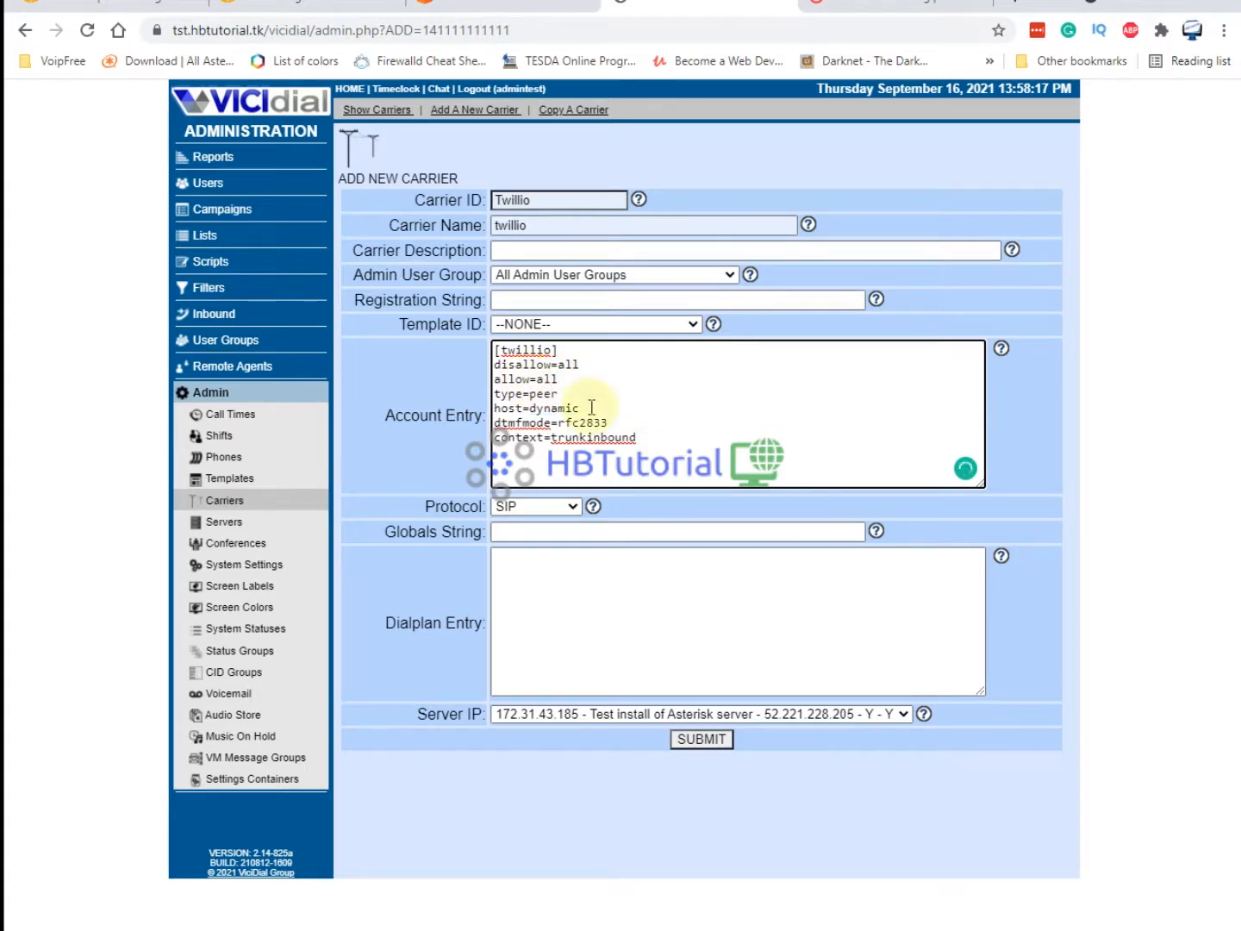
{"action": "left_click_drag", "start_coordinate": [600, 408], "coordinate": [533, 409]}
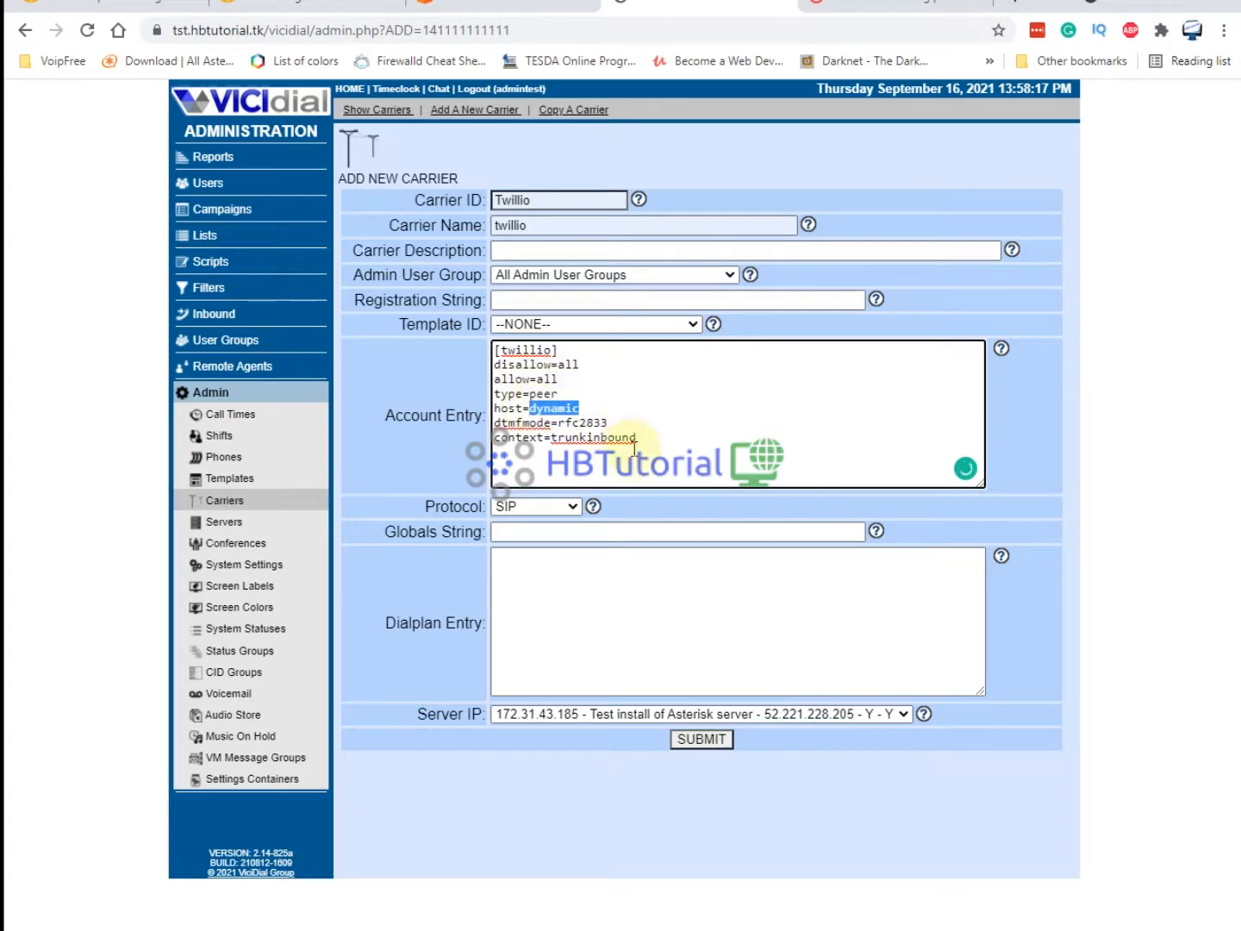
{"action": "type", "text": "vici8amd.pstn.singapore.twilio.com"}
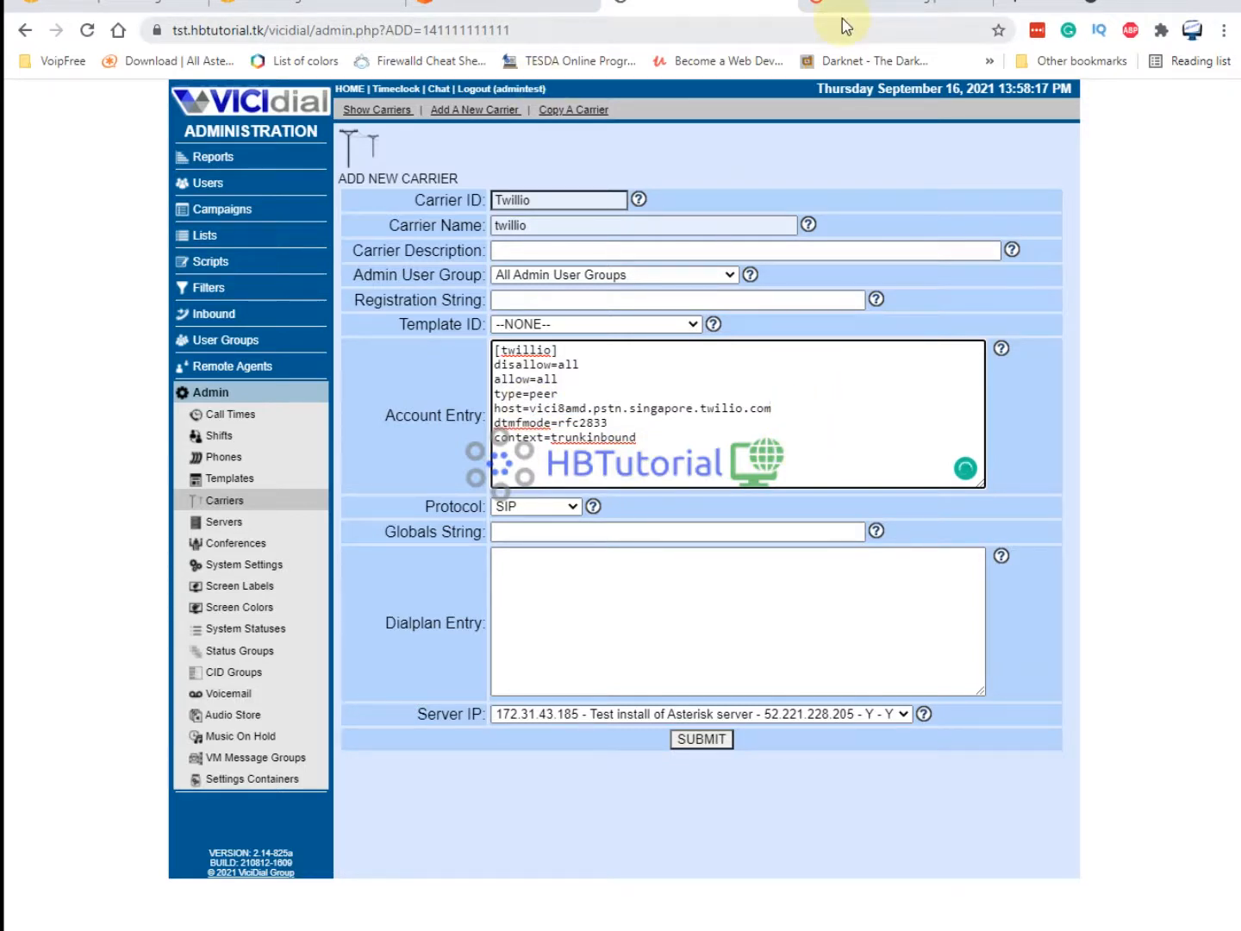
{"action": "left_click", "coordinate": [988, 274]}
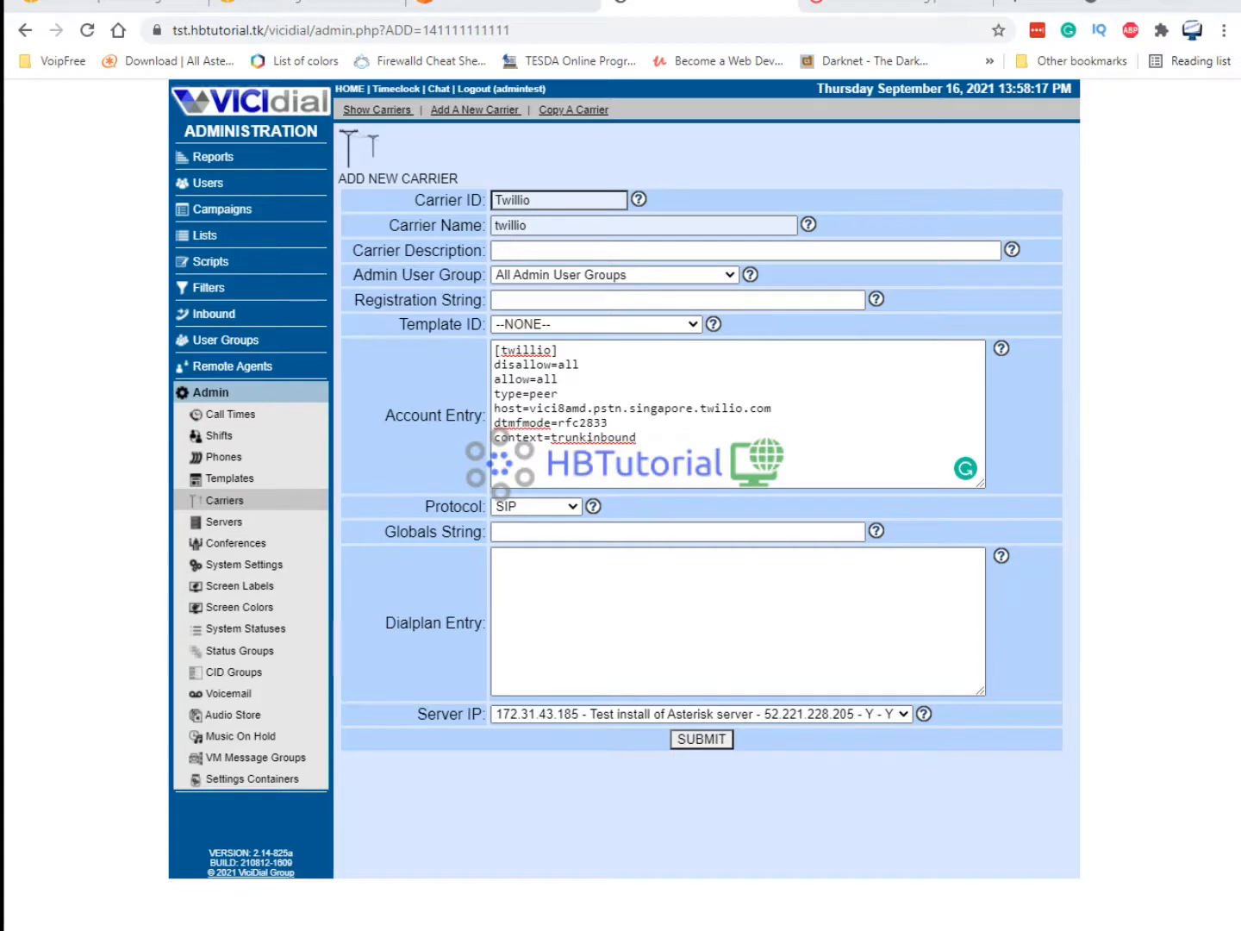
Paste the full Twilio SIP config into Account Entry, swapping the ashburn host for singapore.
{"action": "left_click_drag", "start_coordinate": [636, 437], "coordinate": [493, 364]}
{"action": "type", "text": "allow=ulaw type=friend dtmfmode=rfc2833 context=trunkinbound qualify=yes insecure=invite,port nat=force_rport,comedia host=testgoauto.pstn.ashburn.twilio.com allow=alaw allow=g729"}
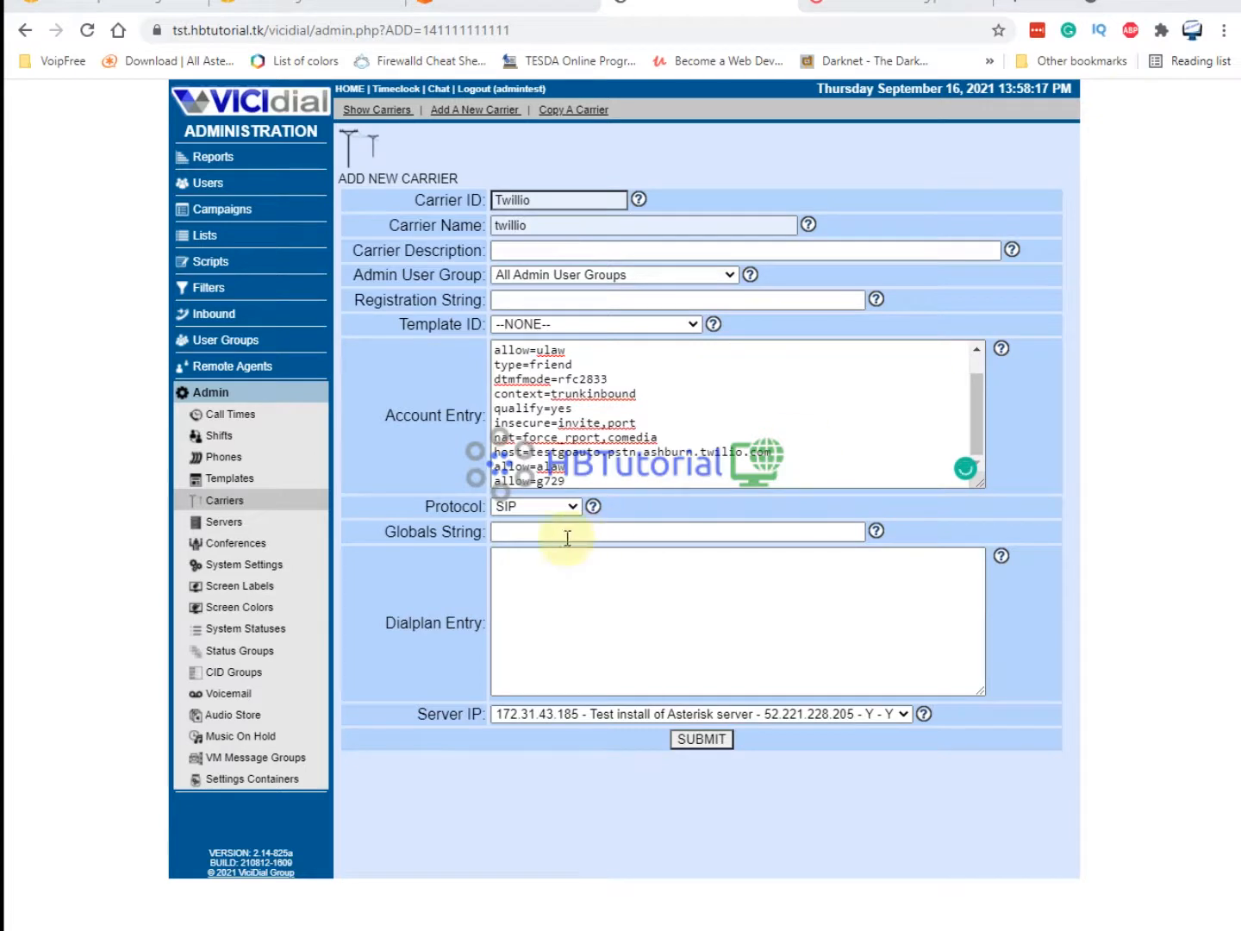
{"action": "left_click_drag", "start_coordinate": [802, 453], "coordinate": [531, 451]}
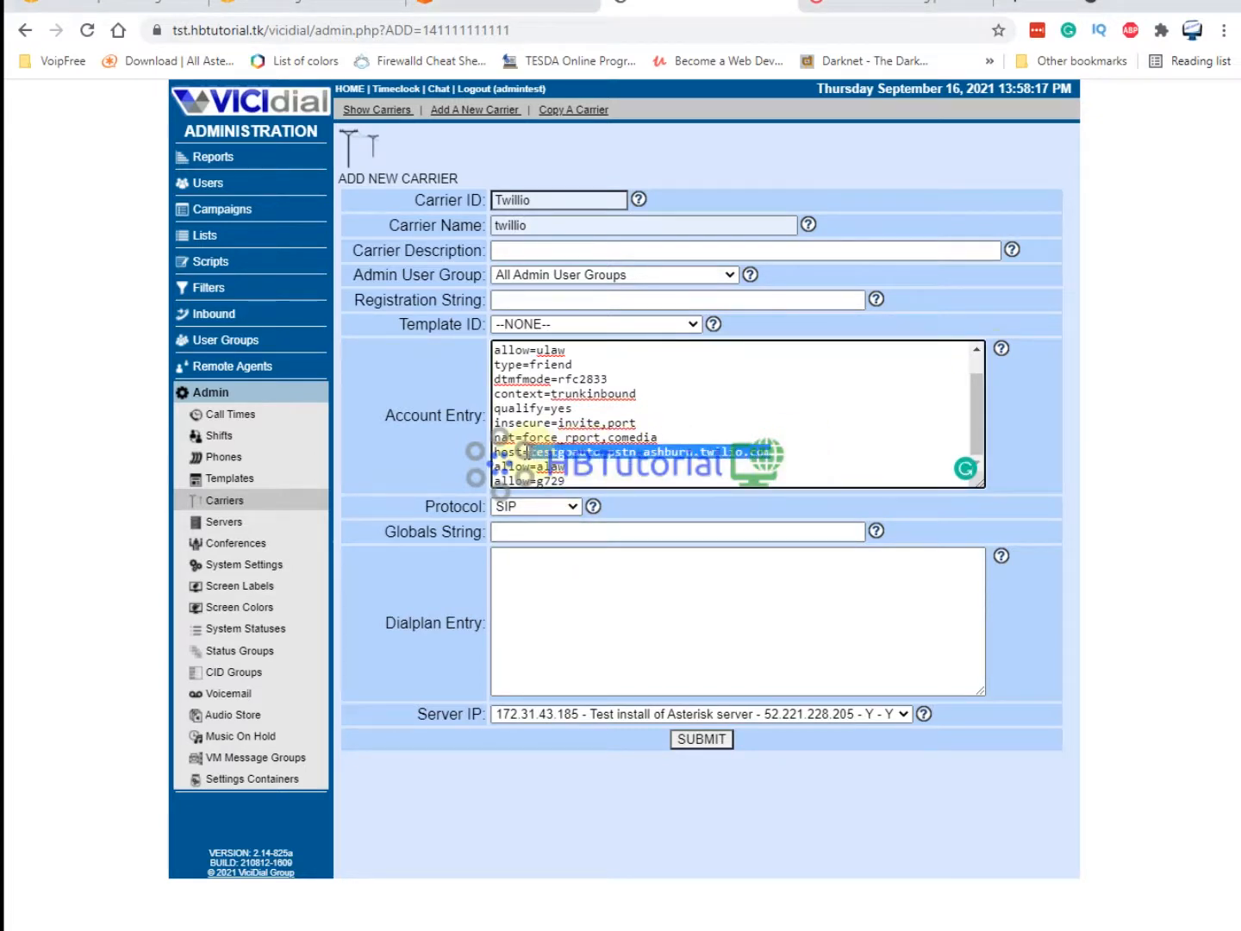
{"action": "type", "text": "vici8amd.pstn.singapore.twilio.com"}
{"action": "key", "text": "alt+Tab"}
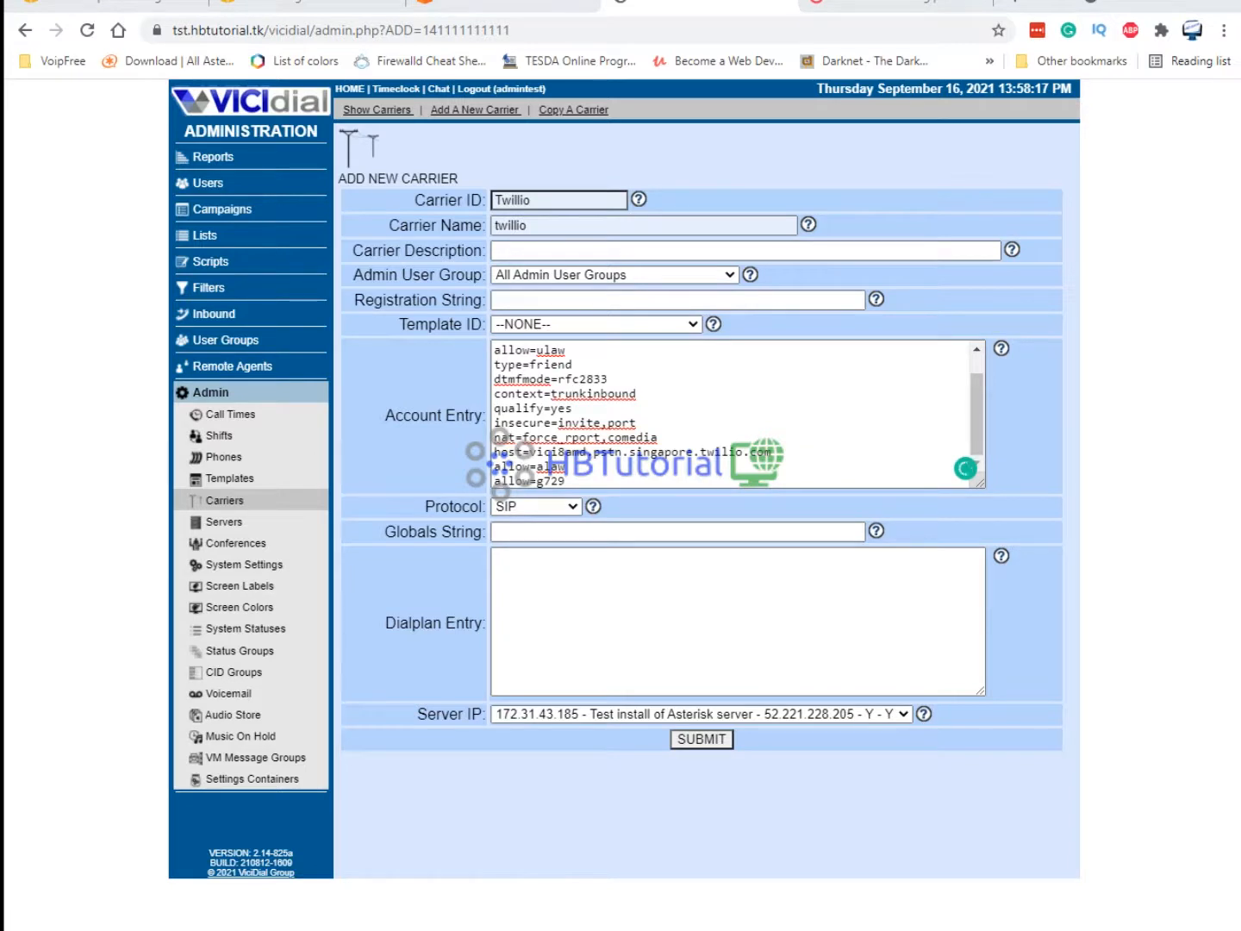
Paste the exten dial rules using ${SIPTRUNK} into the Dialplan Entry.
{"action": "left_click", "coordinate": [543, 568]}
{"action": "key", "text": "ctrl+v"}
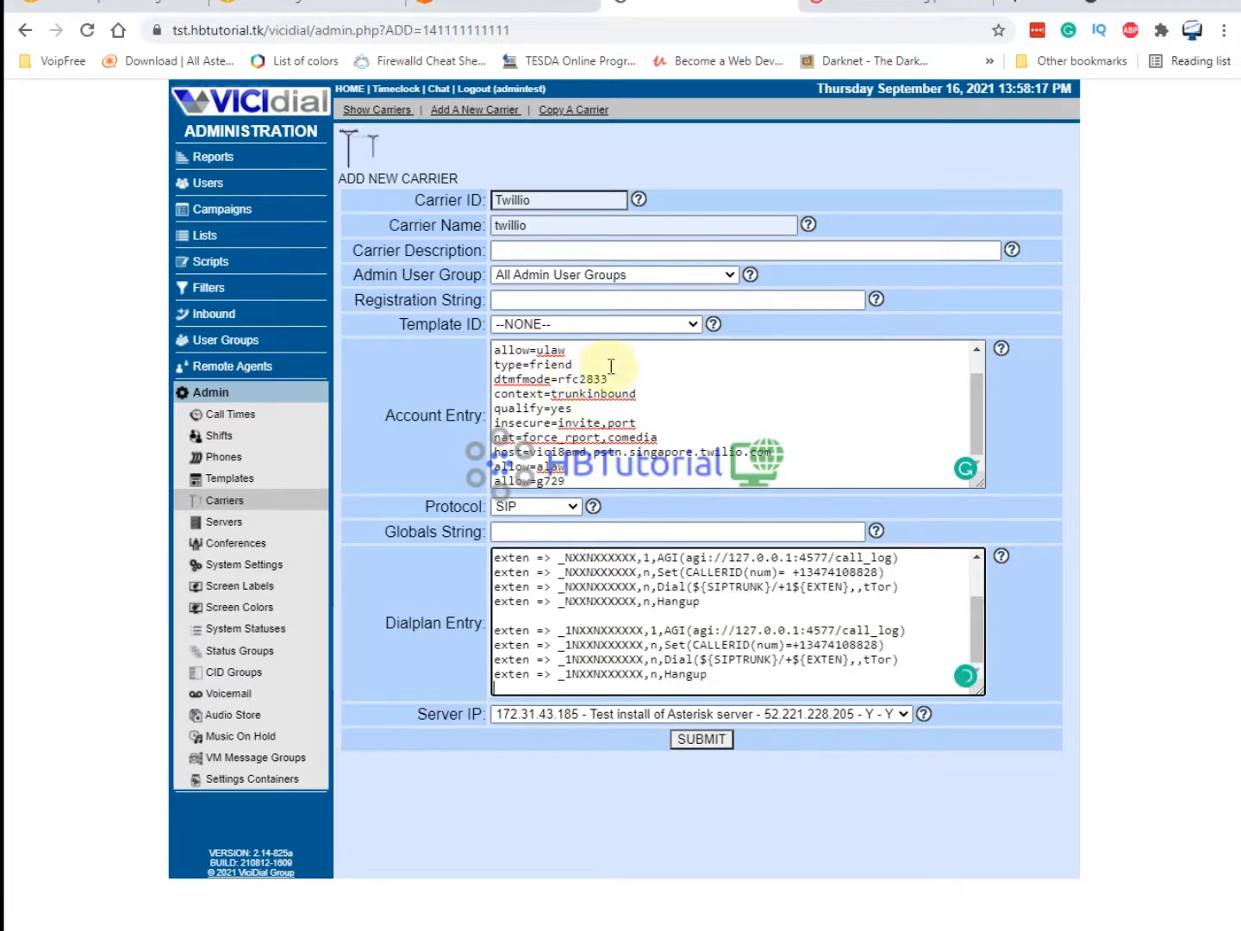
{"action": "scroll", "coordinate": [585, 389], "scroll_direction": "up", "scroll_amount": 1}
{"action": "left_click_drag", "start_coordinate": [554, 351], "coordinate": [501, 349]}
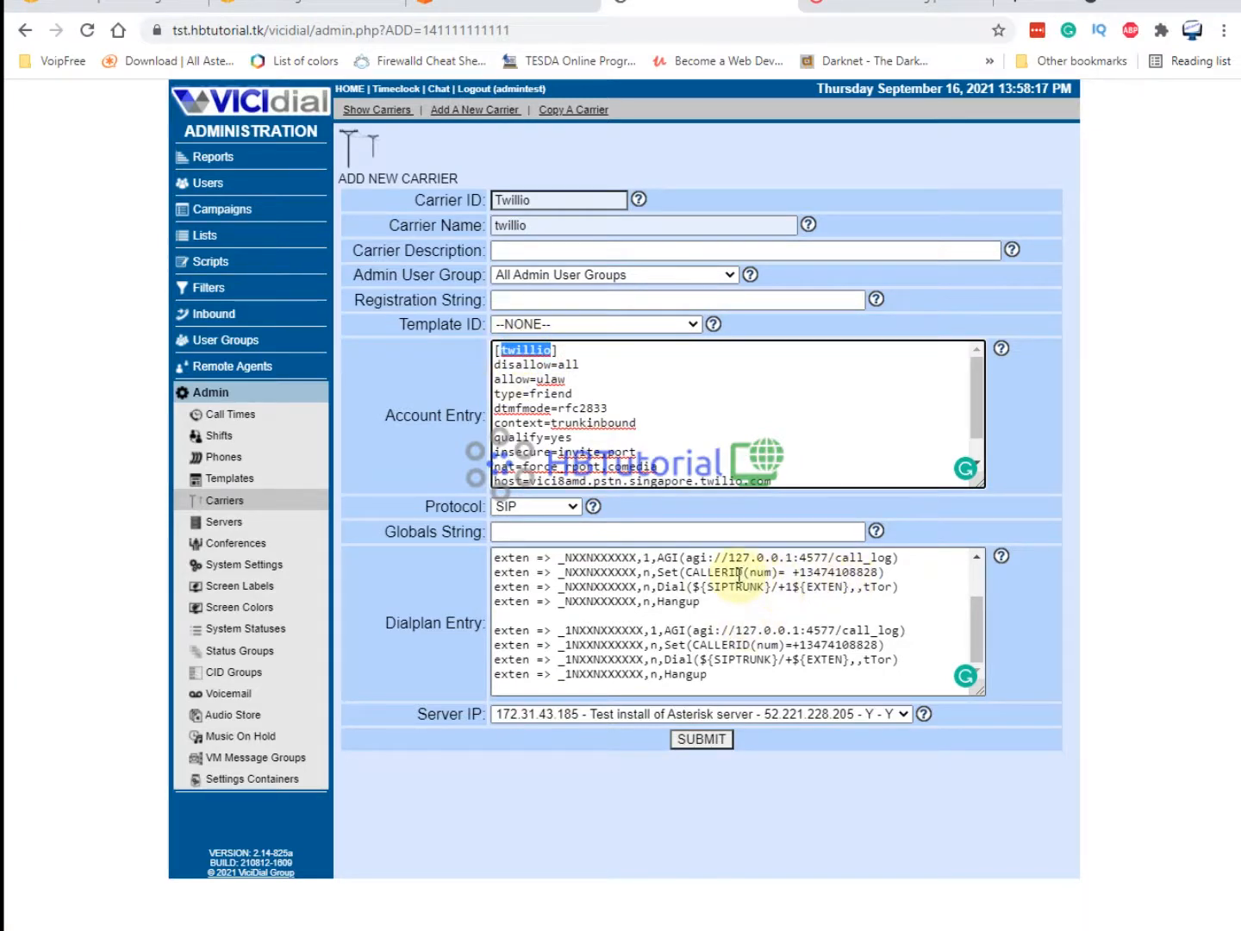
{"action": "left_click_drag", "start_coordinate": [765, 586], "coordinate": [709, 587]}
{"action": "key", "text": "ctrl+c"}
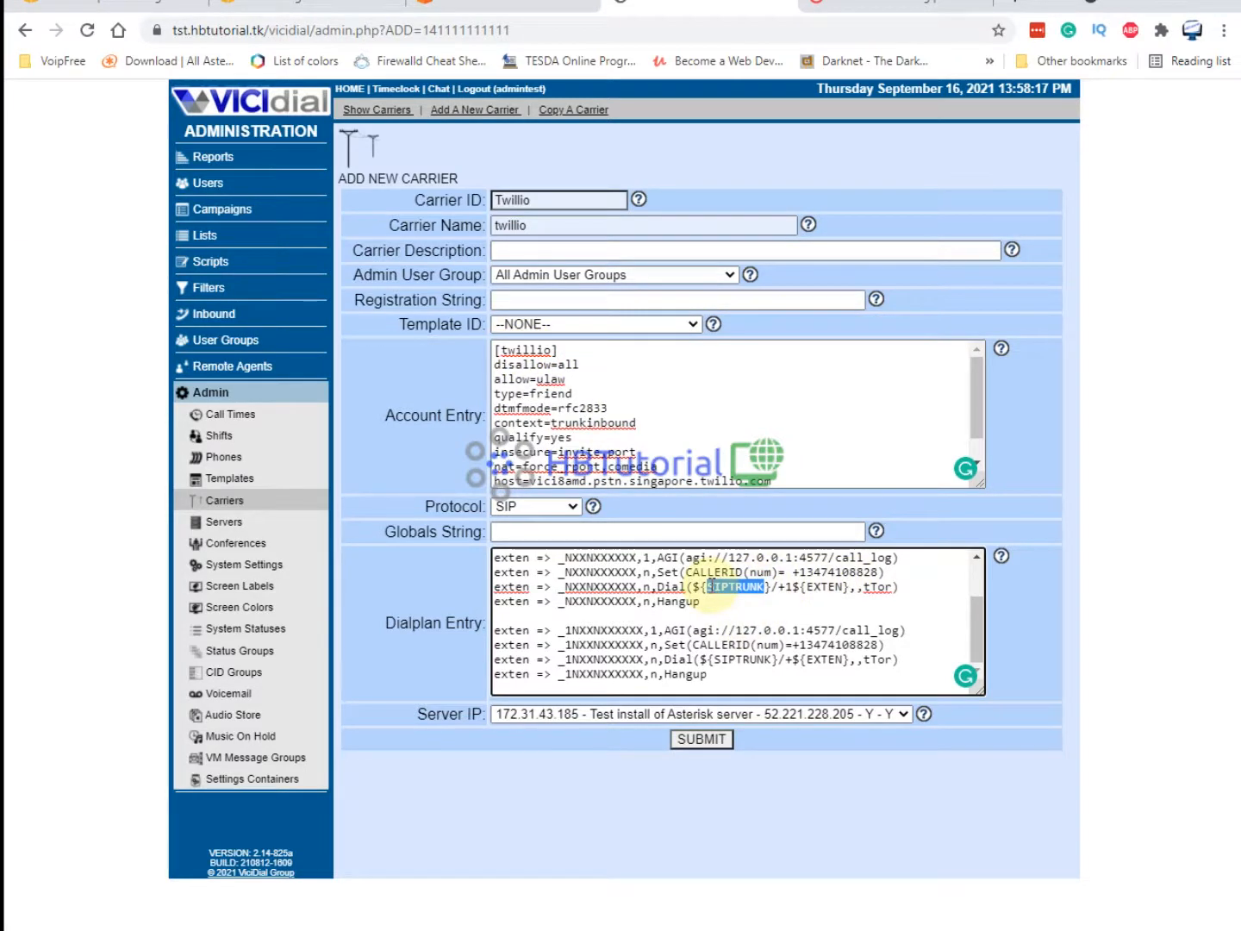
{"action": "left_click", "coordinate": [623, 532]}
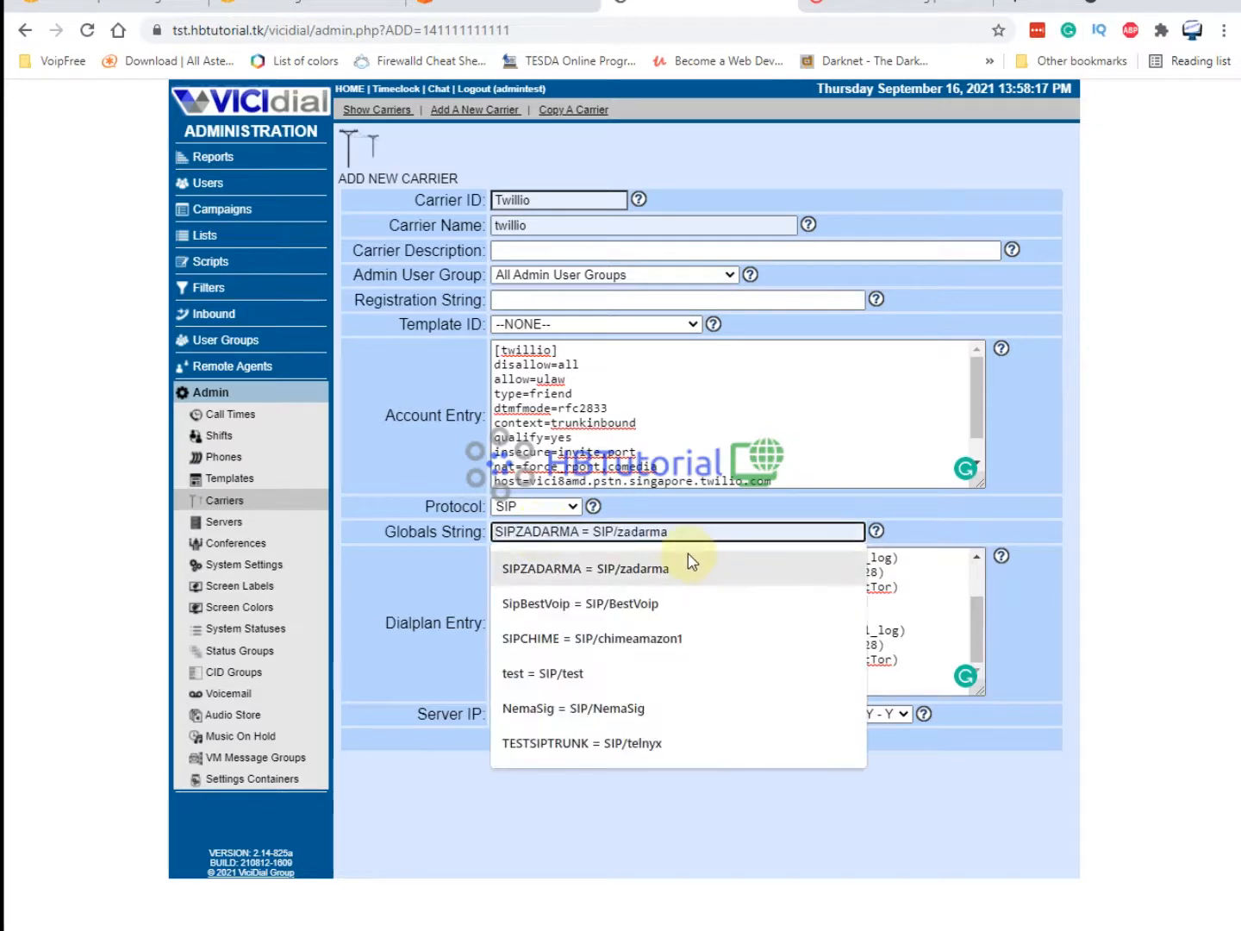
Change the autofilled TESTSIPTRUNK = SIP/telnyx globals string to SIPTRUNK = SIP/twillio and submit.
{"action": "left_click", "coordinate": [552, 754]}
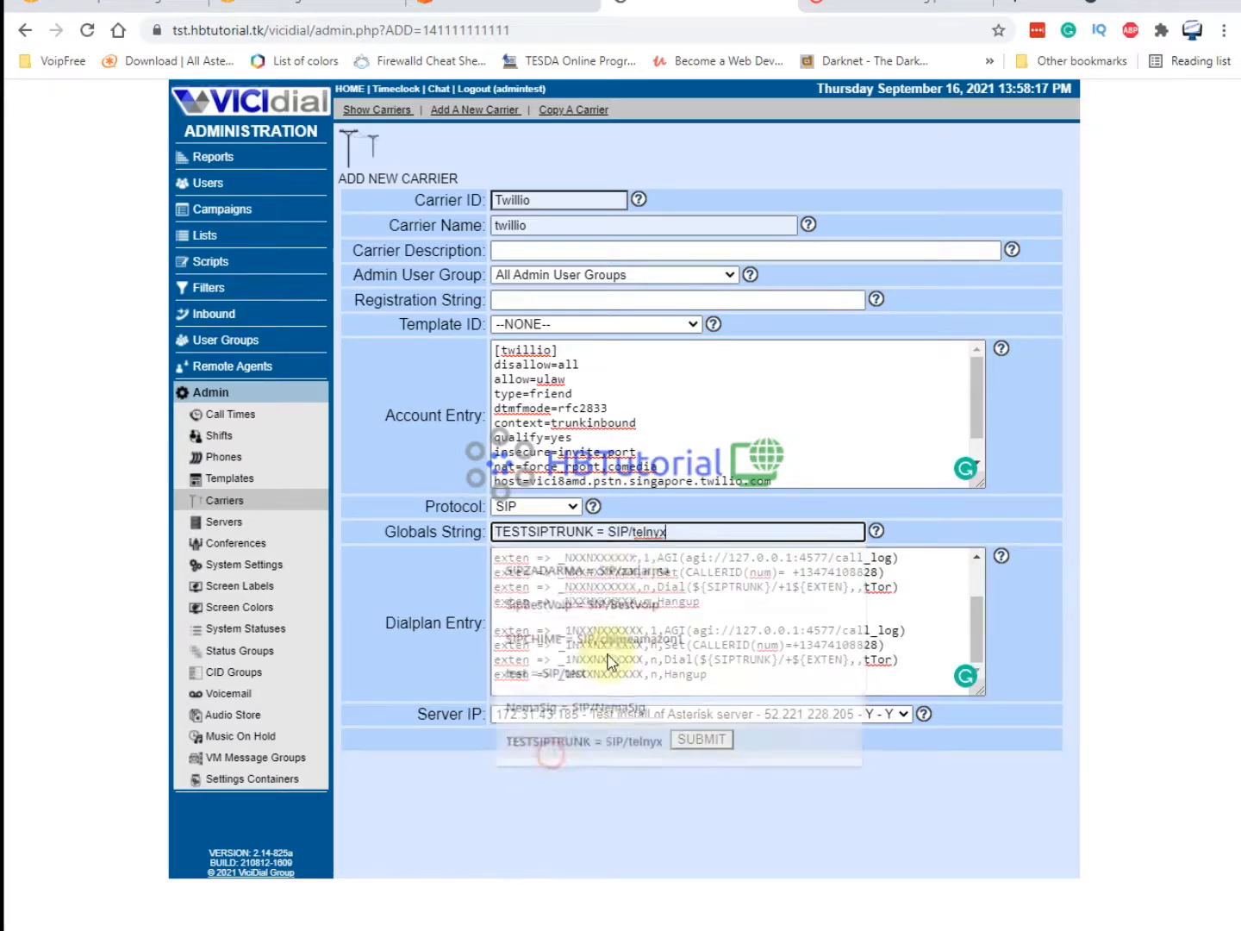
{"action": "left_click", "coordinate": [713, 533]}
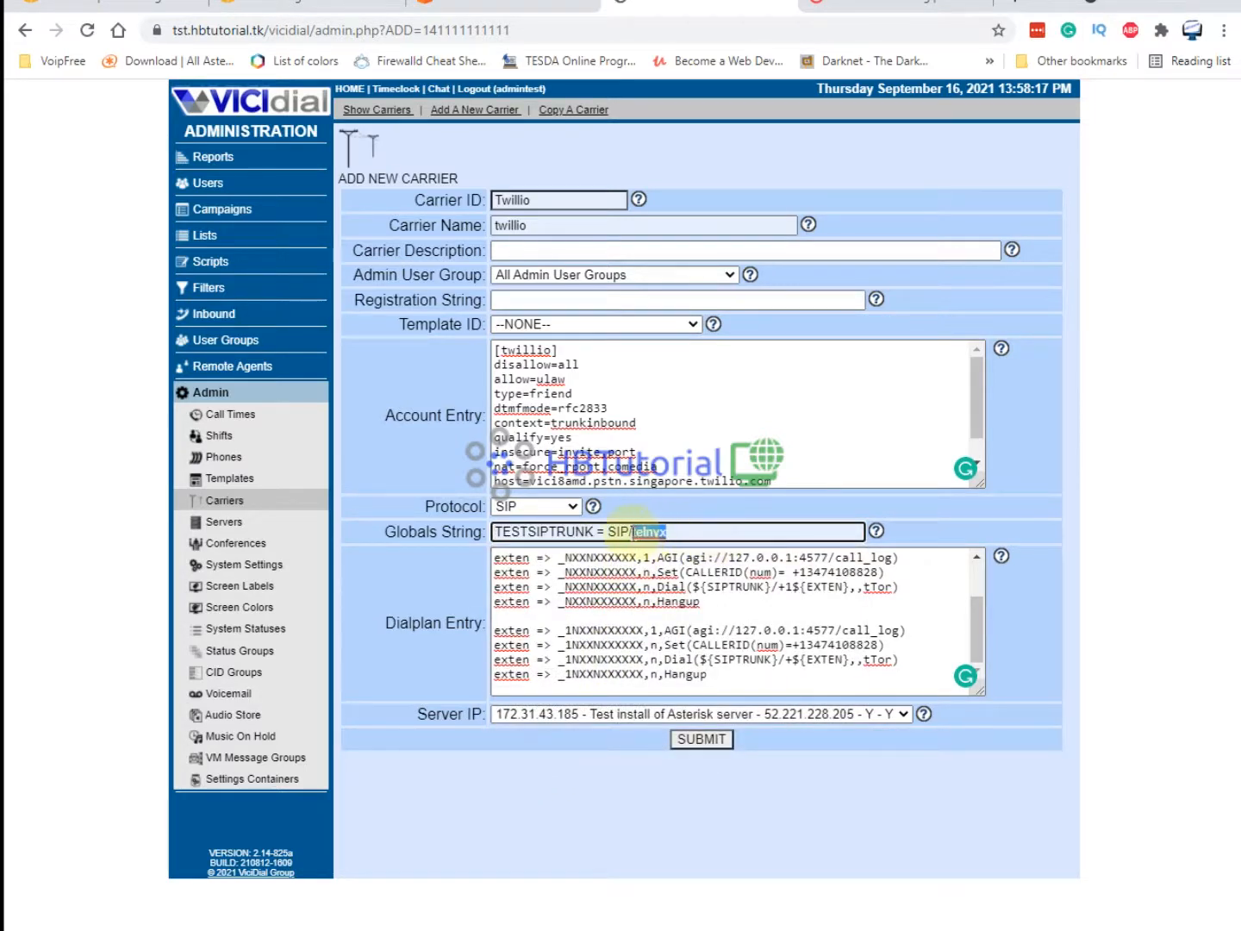
{"action": "type", "text": "twillio"}
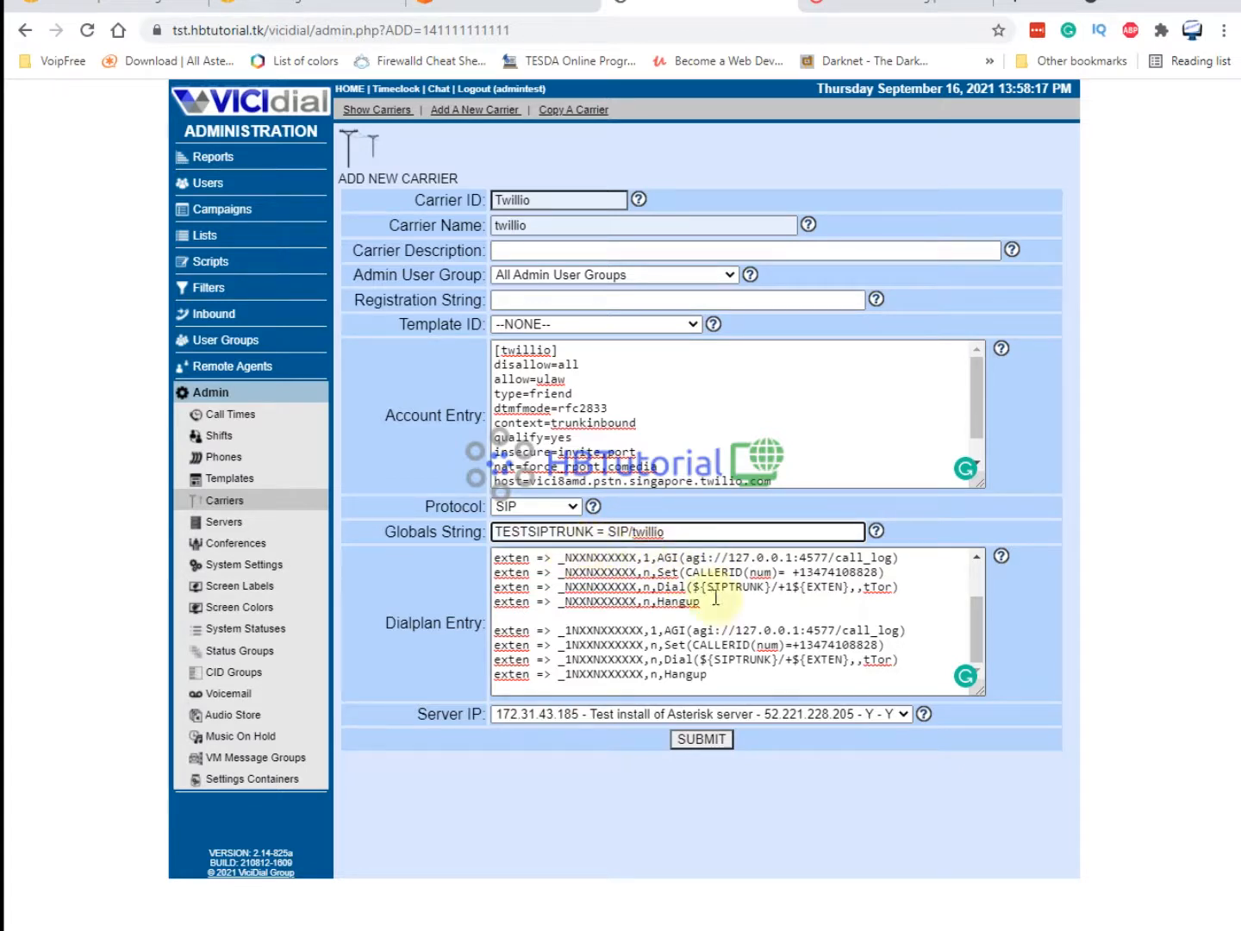
{"action": "left_click_drag", "start_coordinate": [764, 587], "coordinate": [708, 593]}
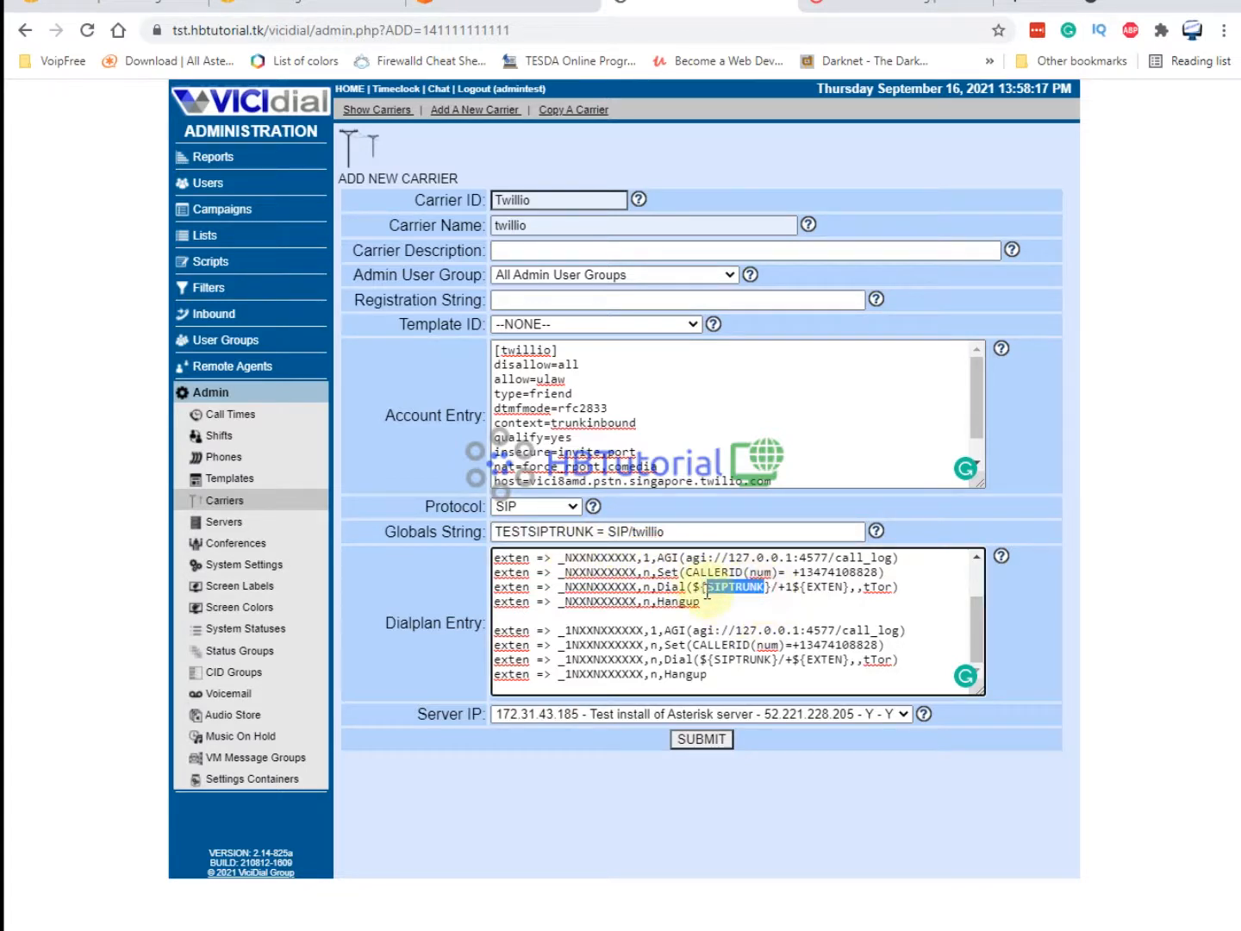
{"action": "left_click", "coordinate": [595, 531]}
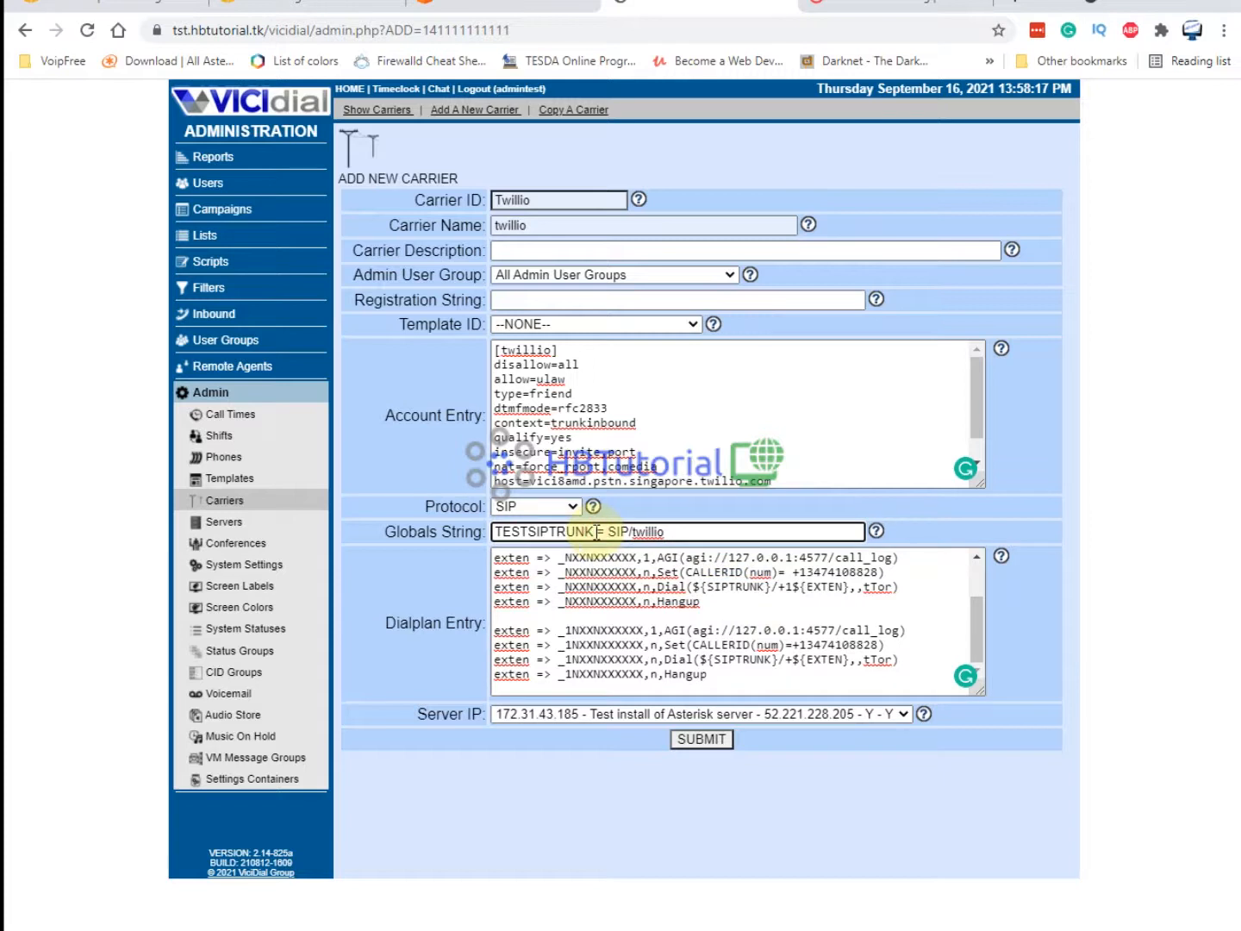
{"action": "left_click_drag", "start_coordinate": [596, 531], "coordinate": [472, 534]}
{"action": "key", "text": "ctrl+v"}
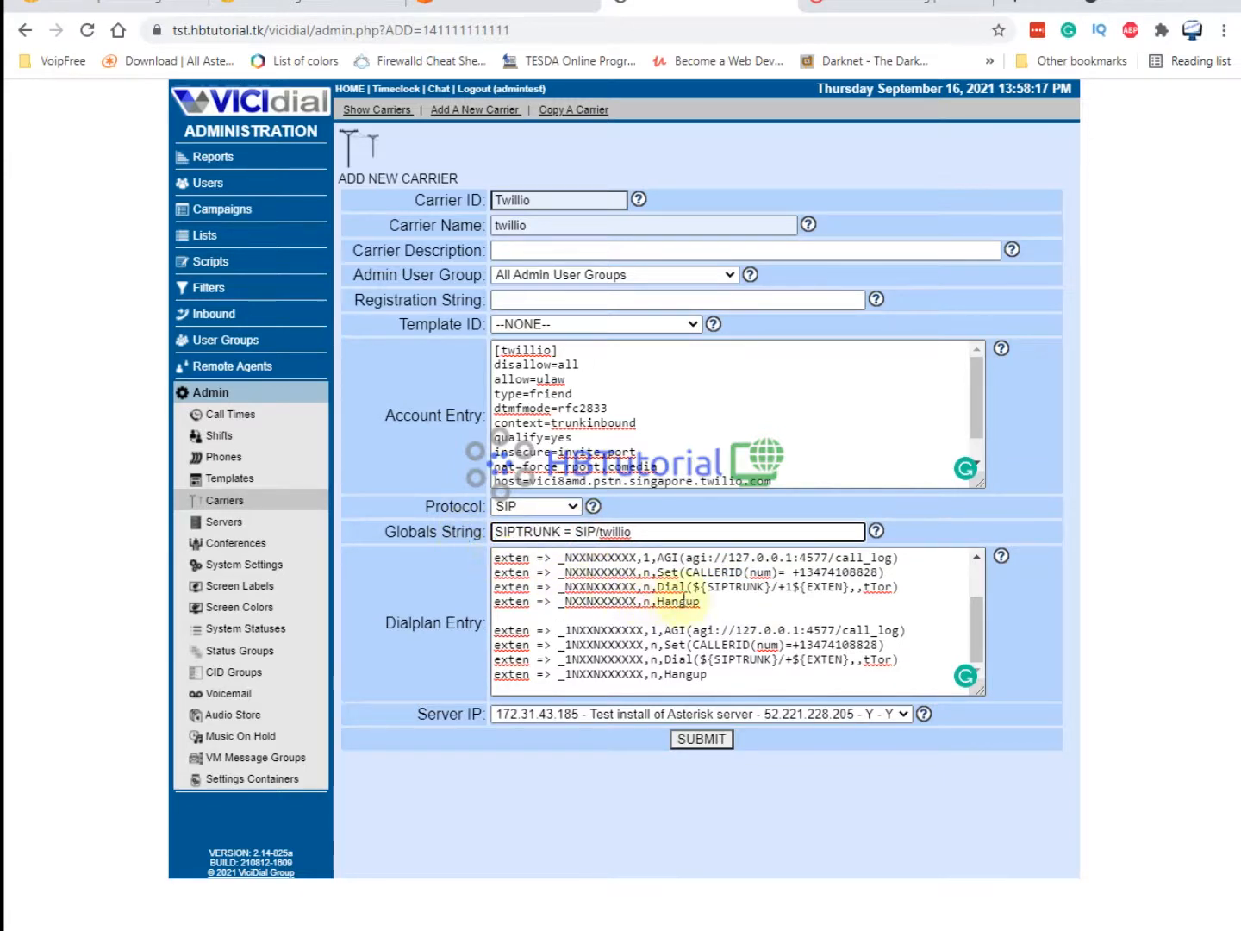
{"action": "left_click", "coordinate": [764, 677]}
{"action": "scroll", "coordinate": [870, 615], "scroll_direction": "up", "scroll_amount": 2}
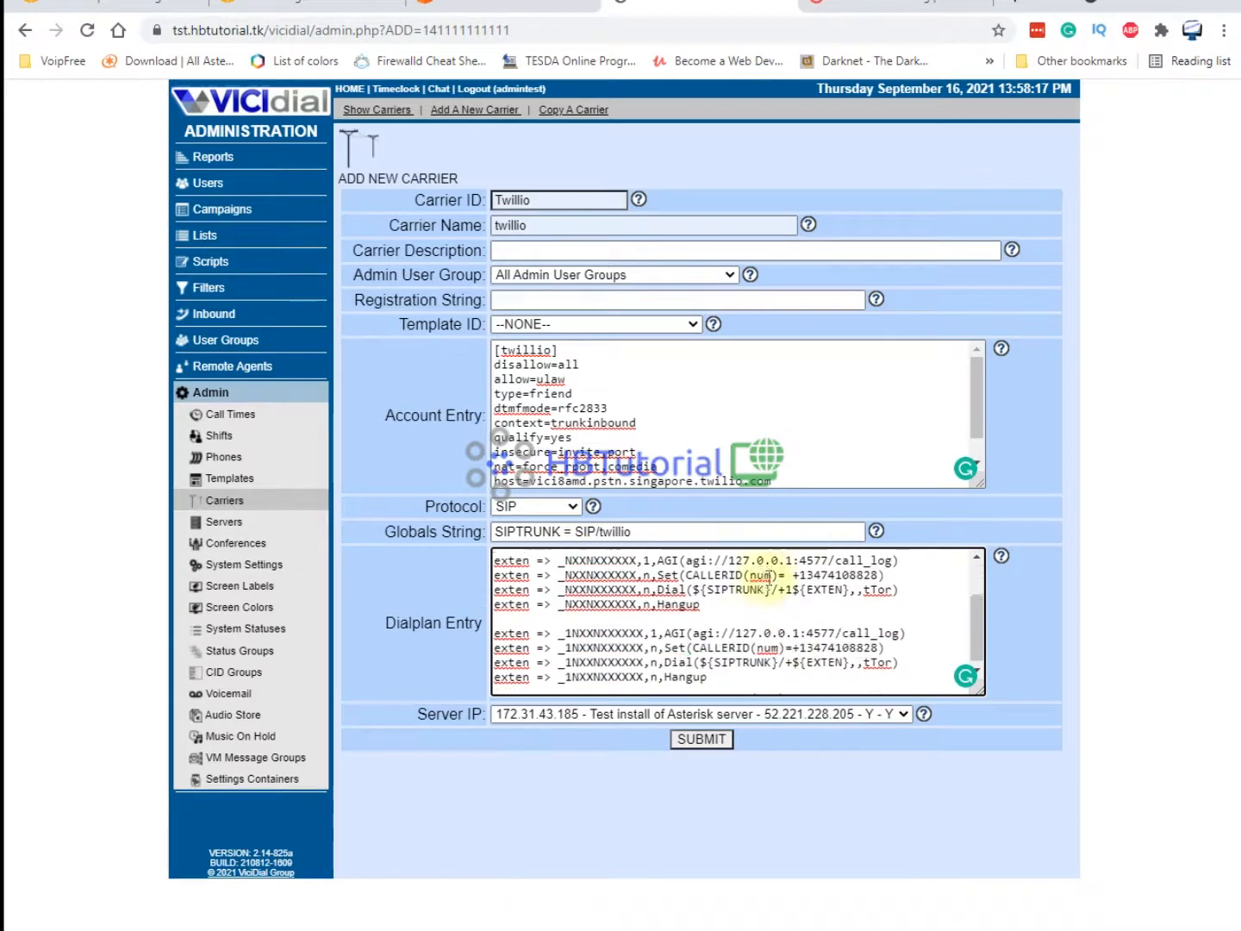
{"action": "left_click", "coordinate": [708, 739]}
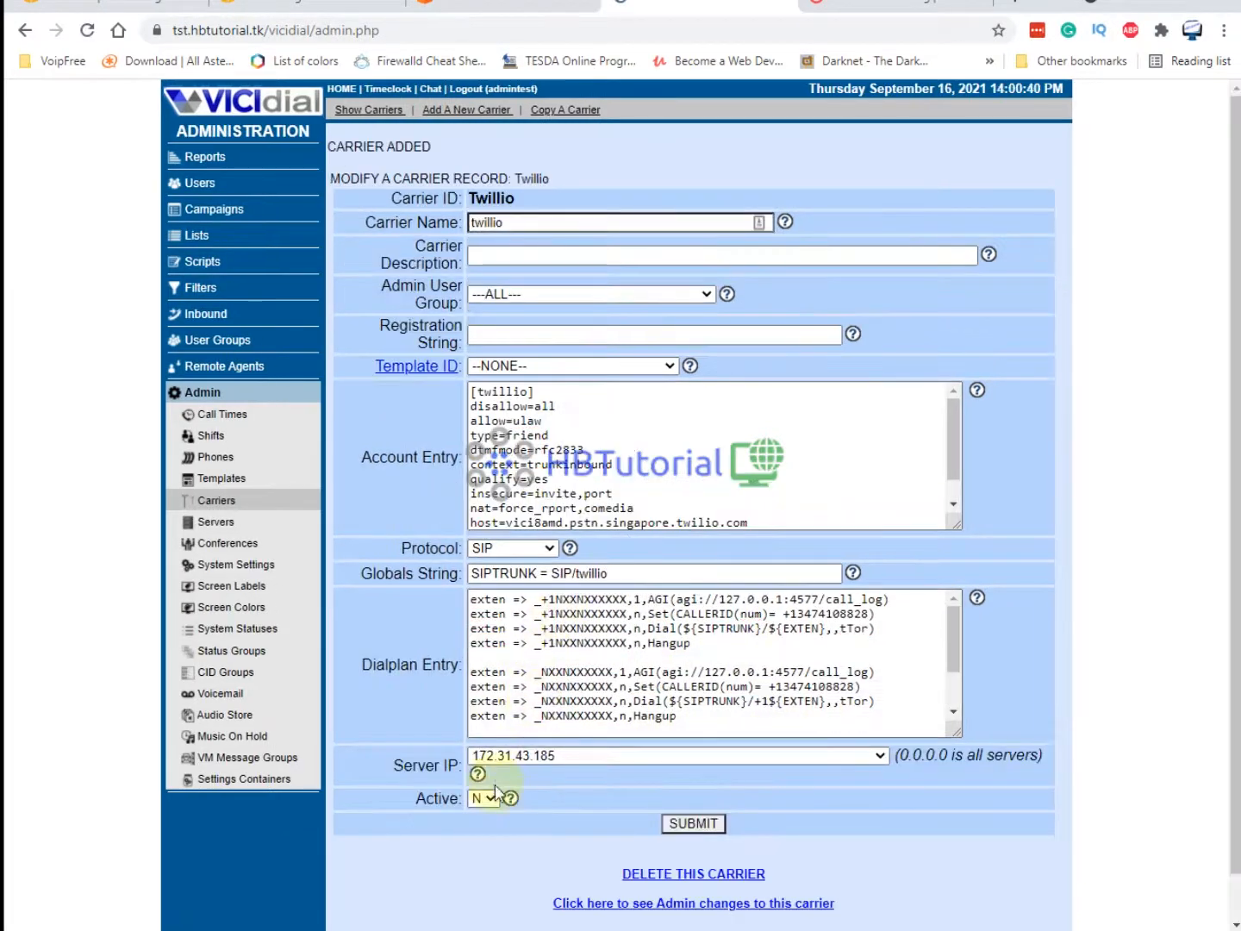
Make the carrier active on server 172.31.43.185 and save it.
{"action": "left_click", "coordinate": [486, 799]}
{"action": "left_click", "coordinate": [479, 815]}
{"action": "left_click", "coordinate": [576, 756]}
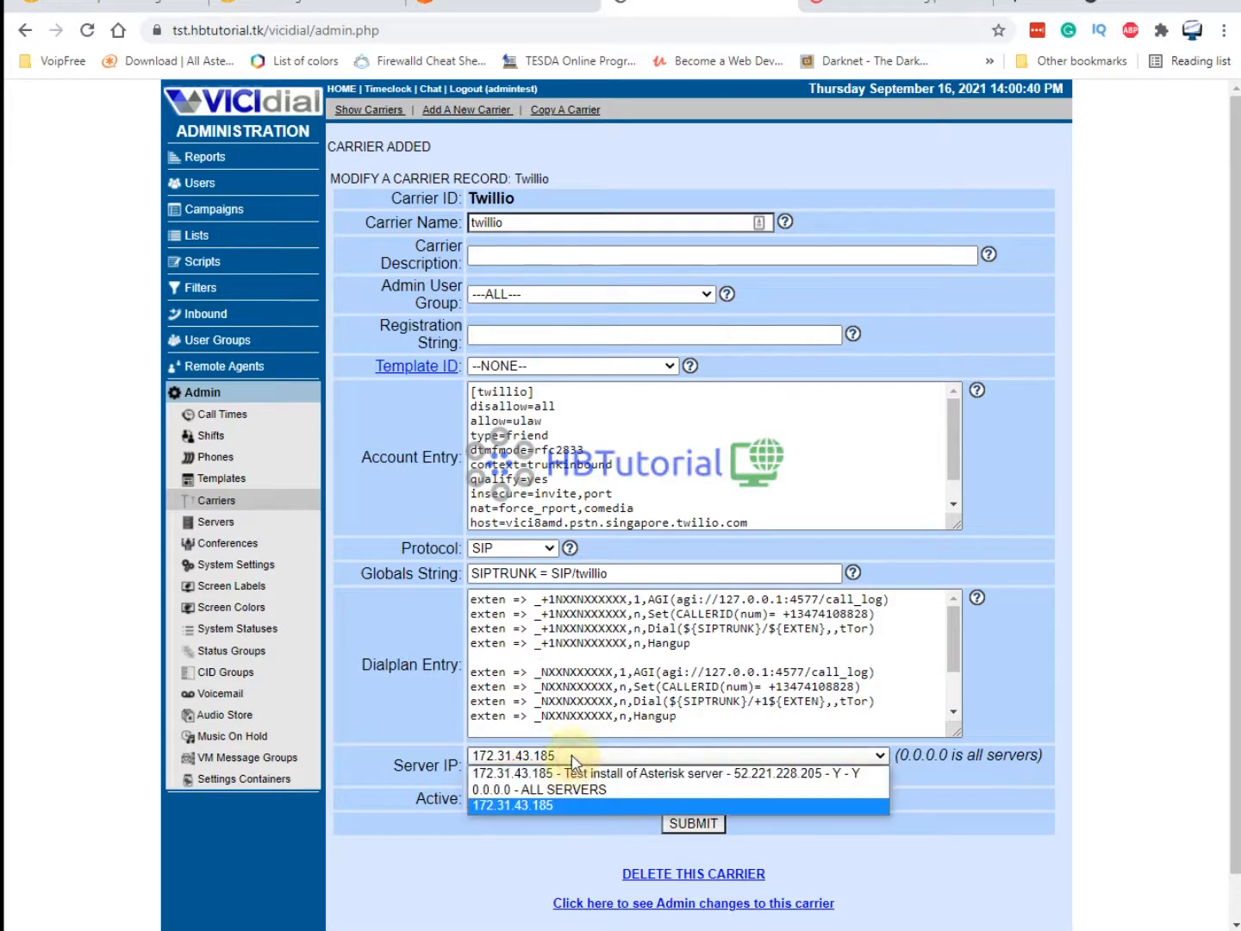
{"action": "left_click", "coordinate": [552, 771]}
{"action": "left_click", "coordinate": [693, 825]}
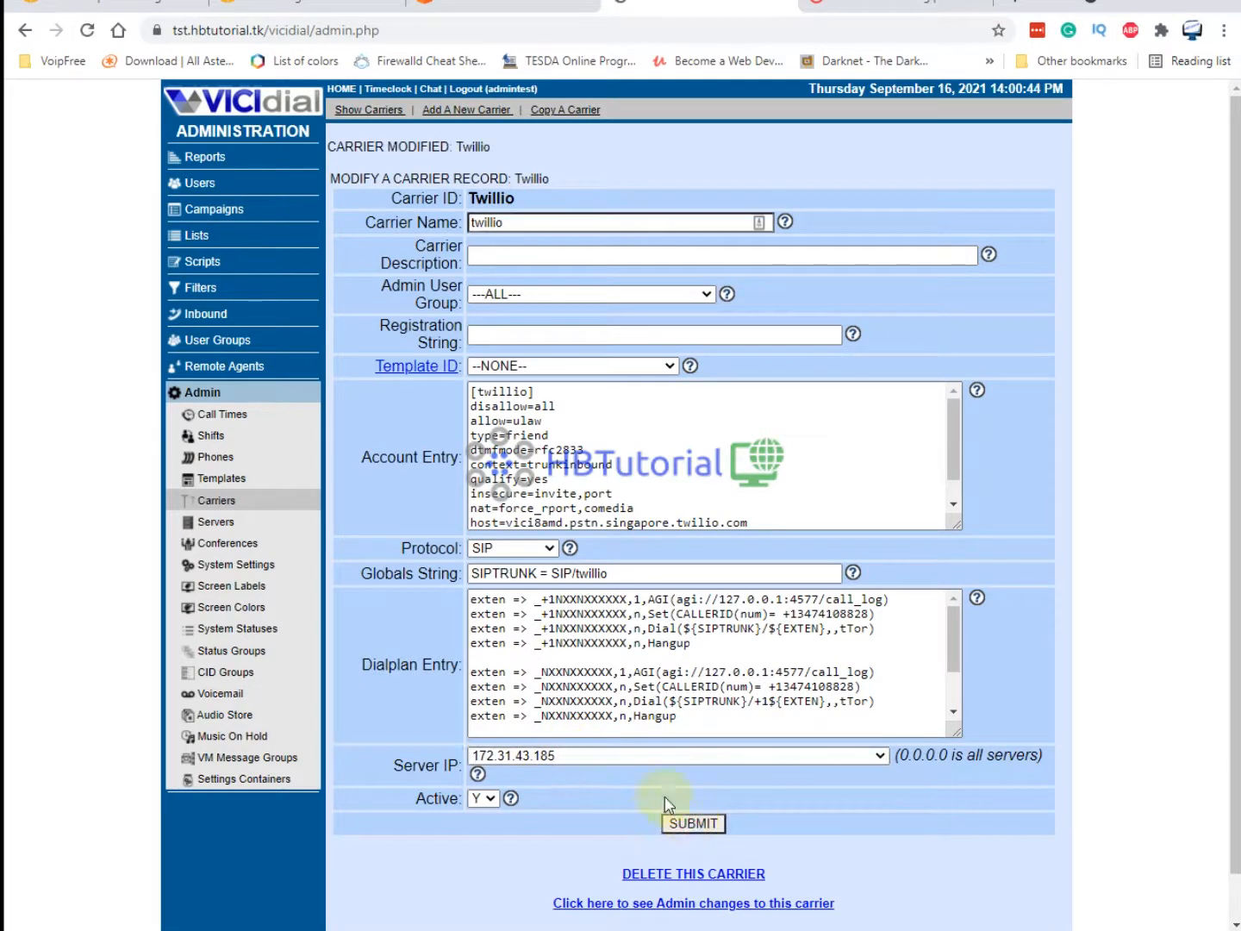
Open the test agent's user record and copy the agent's password.
{"action": "left_click", "coordinate": [200, 162]}
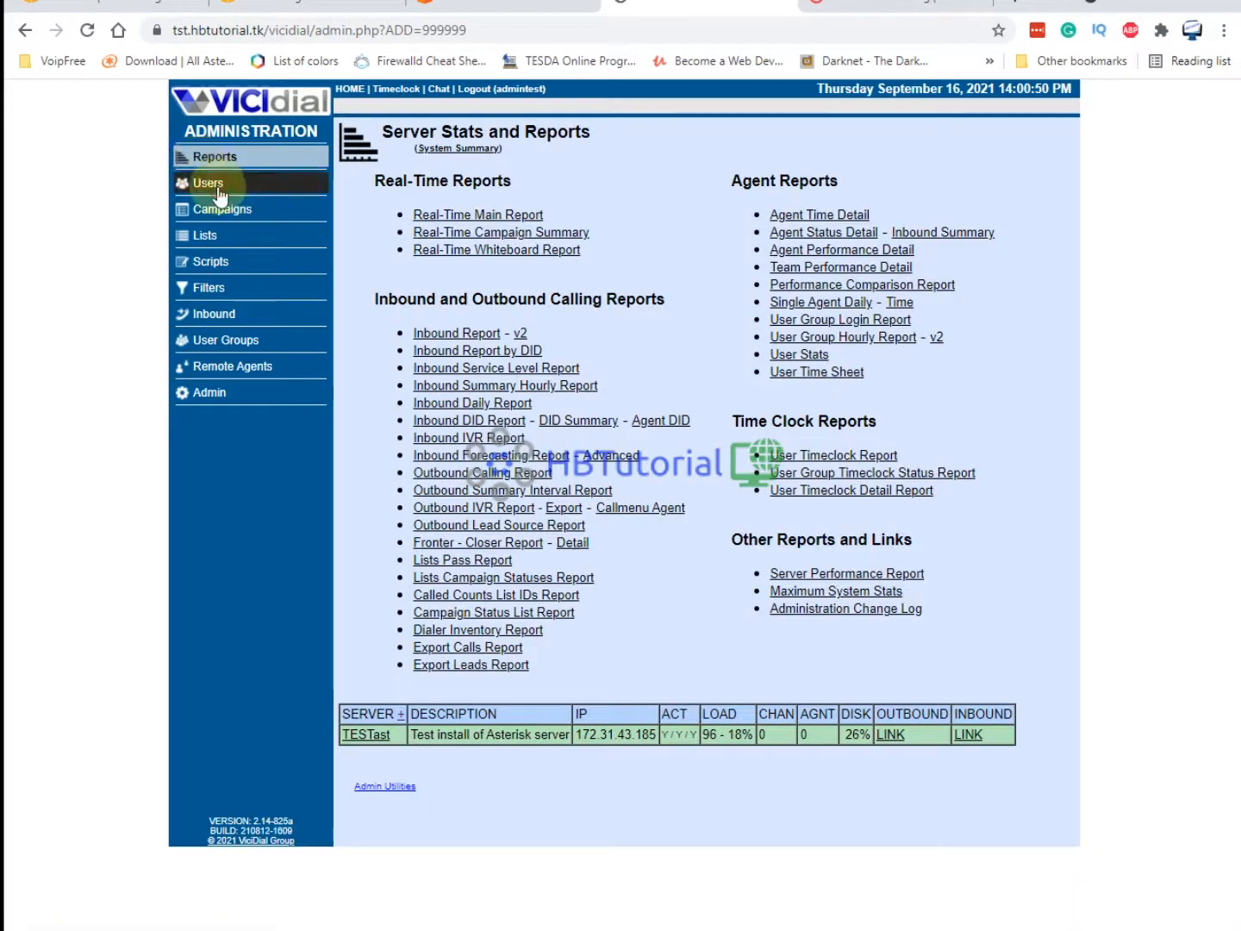
{"action": "left_click", "coordinate": [219, 193]}
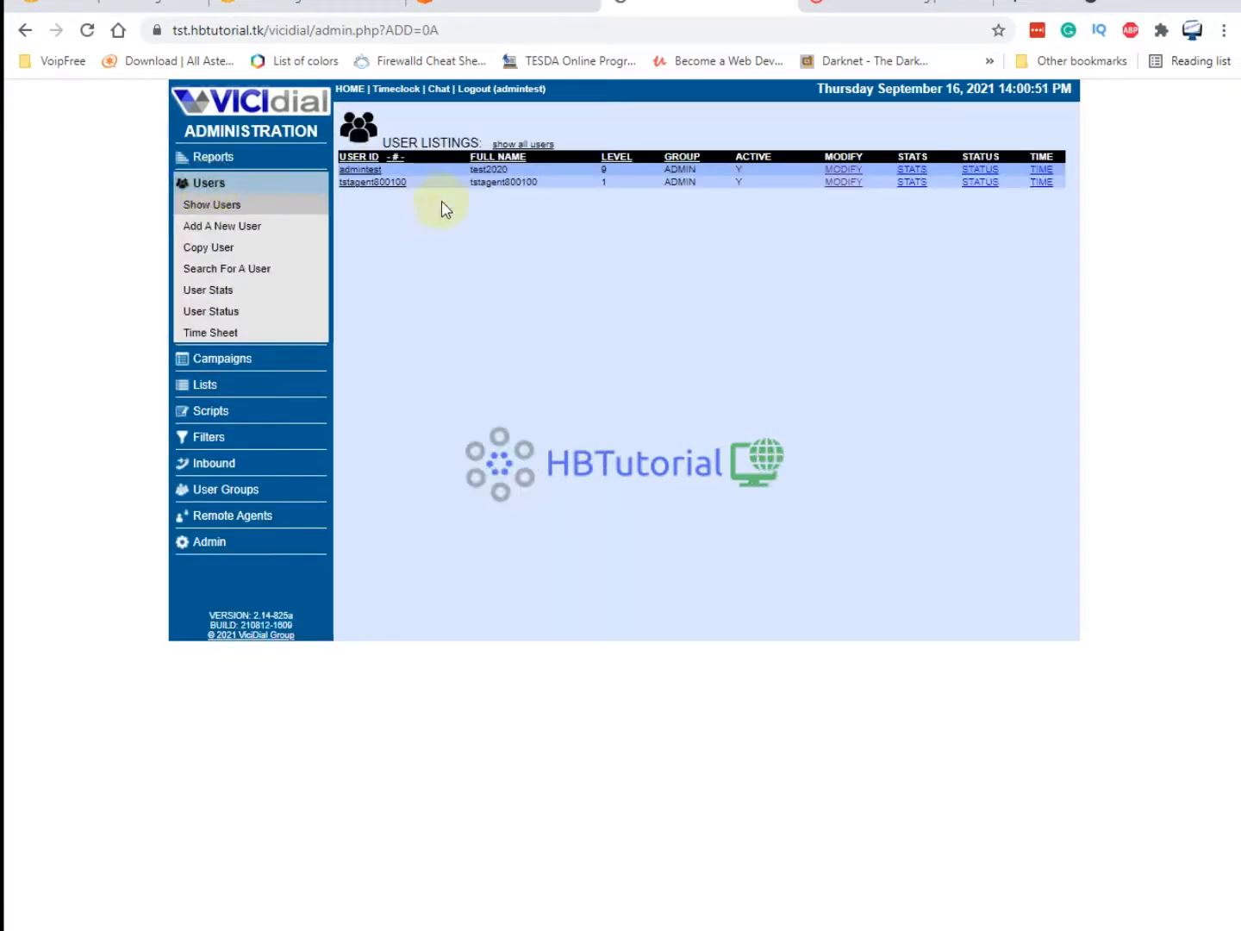
{"action": "left_click", "coordinate": [379, 183]}
{"action": "double_click", "coordinate": [575, 195]}
{"action": "key", "text": "ctrl+c"}
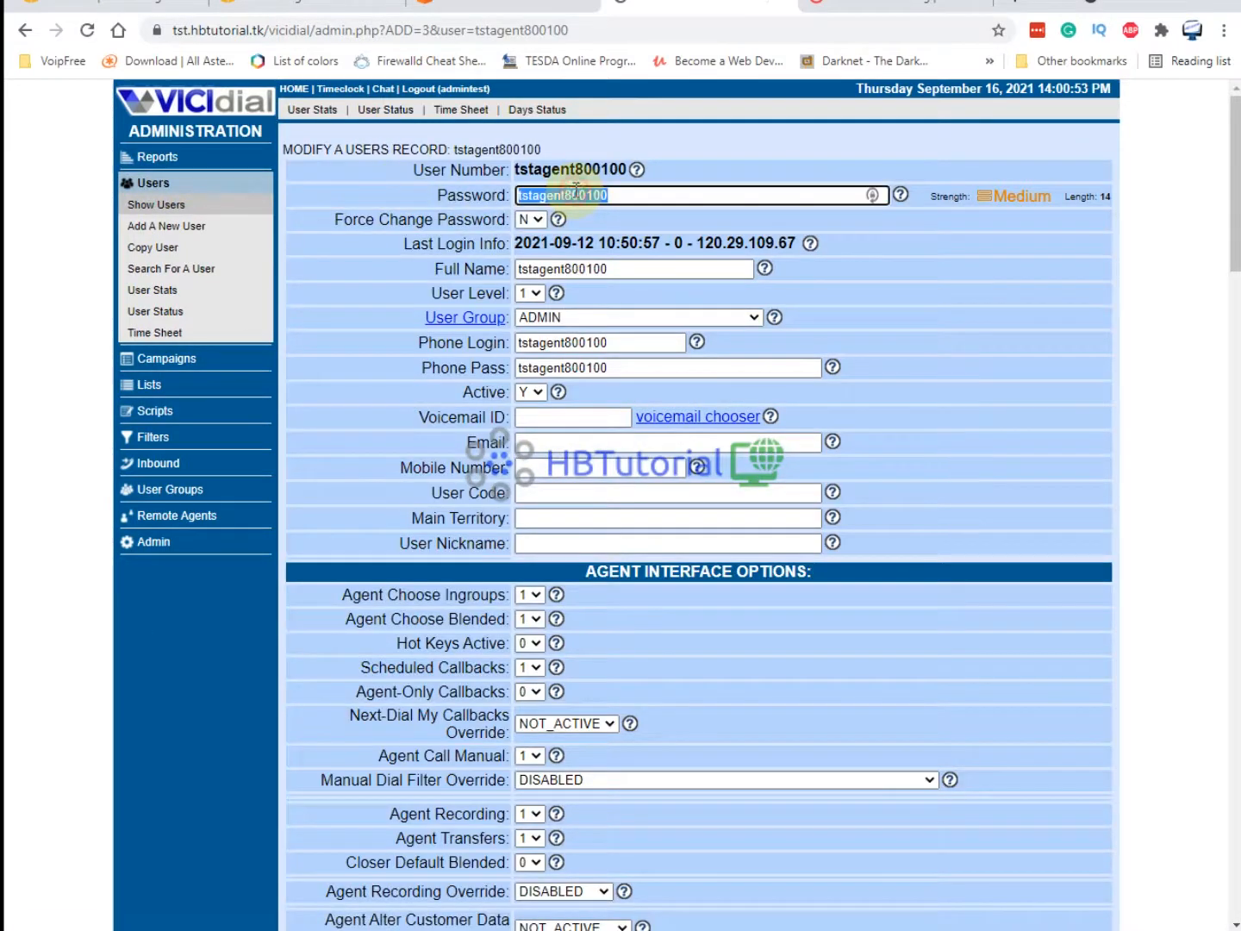
Copy the Twilio termination page address and open a new browser tab.
{"action": "left_click", "coordinate": [948, 11]}
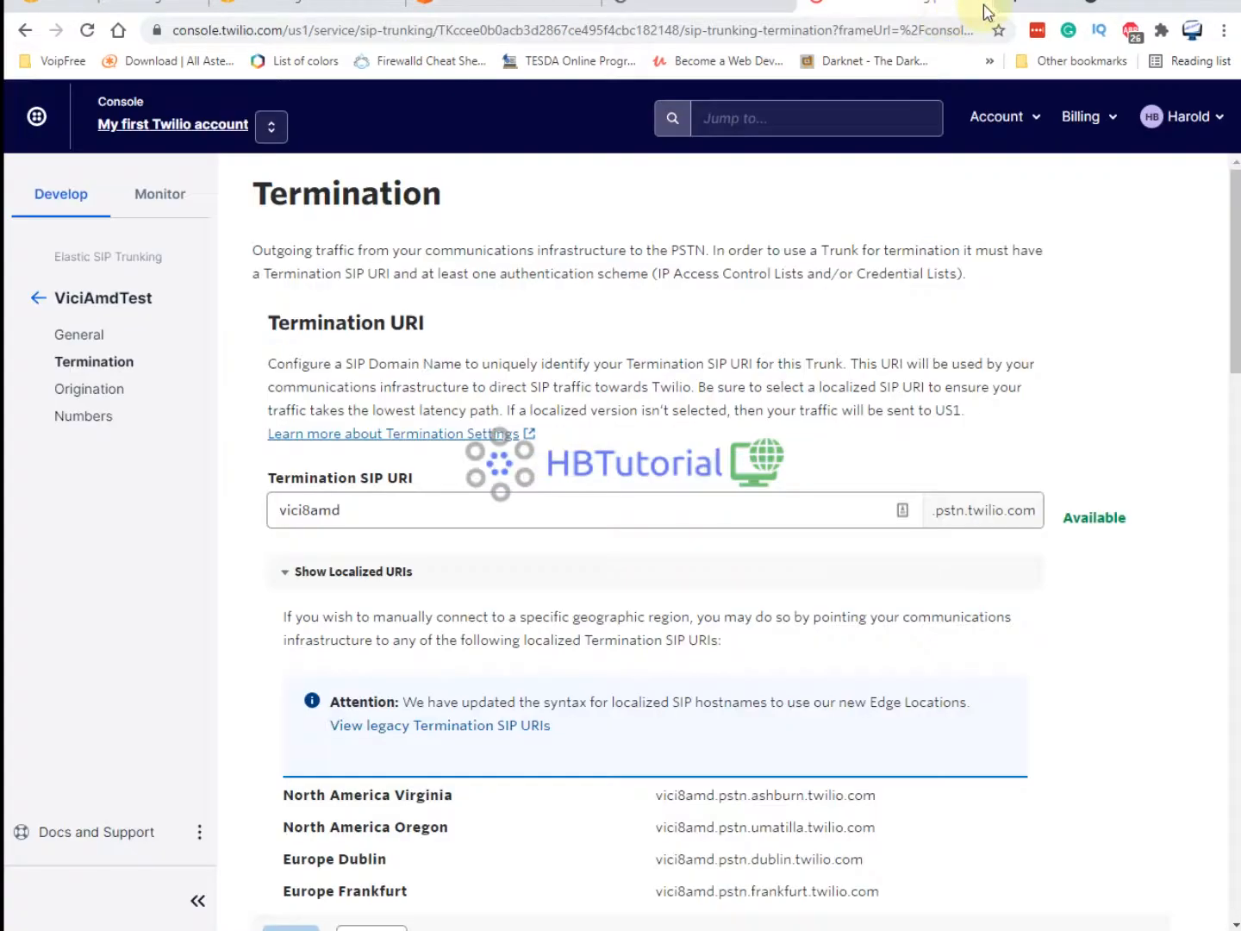
{"action": "left_click", "coordinate": [833, 33]}
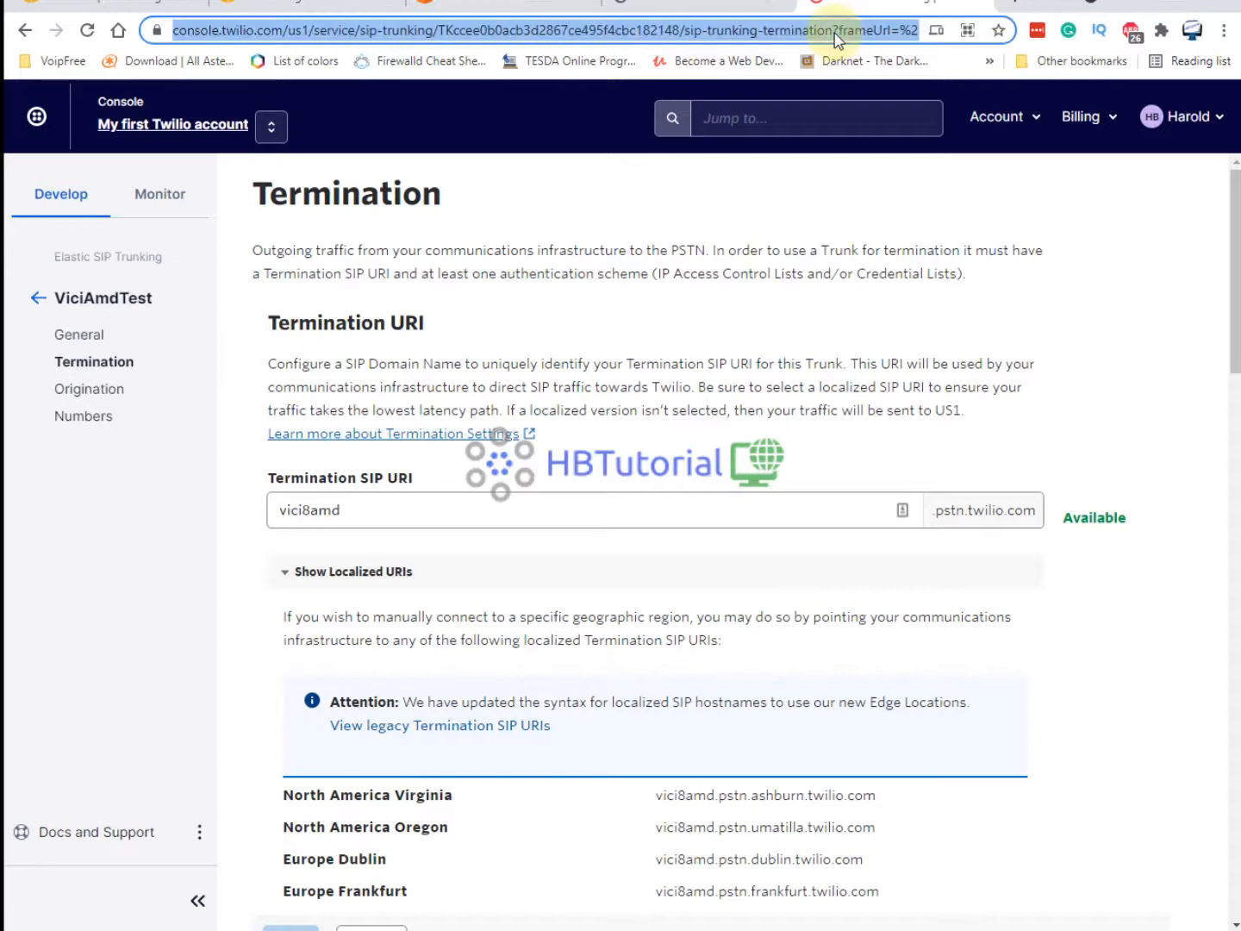
{"action": "left_click", "coordinate": [1021, 11]}
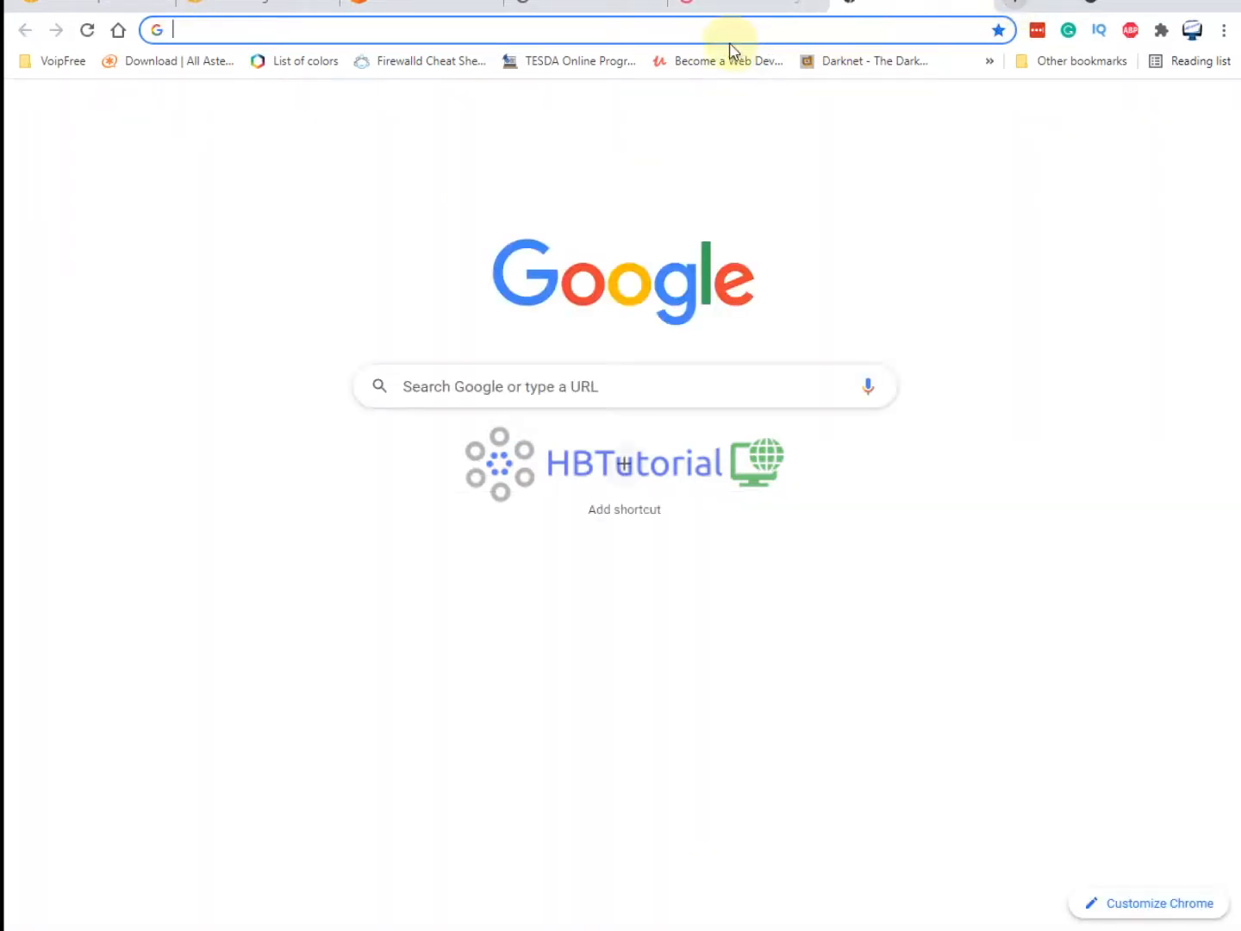
{"action": "left_click", "coordinate": [1223, 30]}
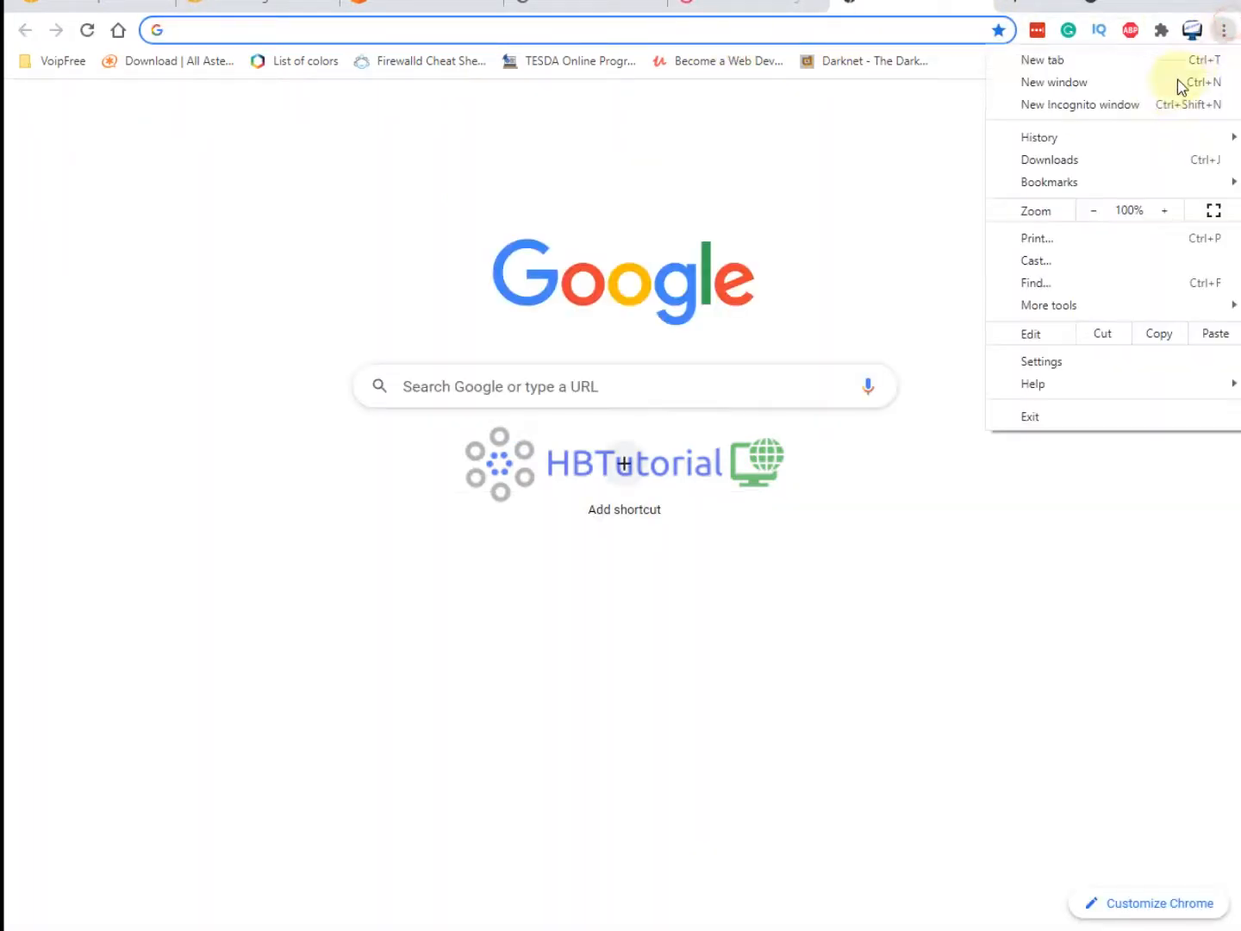
Close the blank tab and open a new Chrome Incognito window.
{"action": "left_click", "coordinate": [980, 11]}
{"action": "left_click", "coordinate": [979, 8]}
{"action": "left_click", "coordinate": [452, 7]}
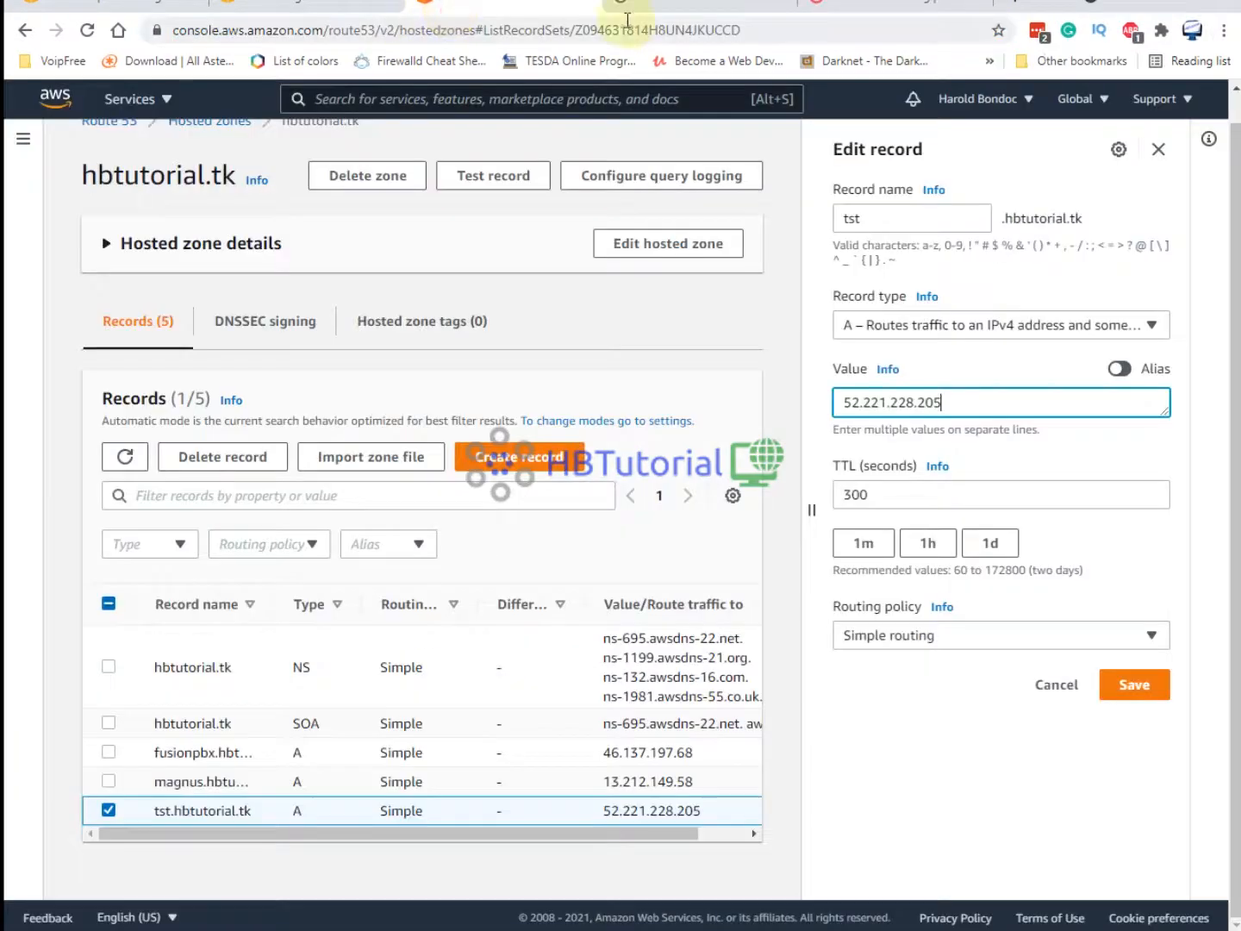
{"action": "left_click", "coordinate": [626, 24]}
{"action": "left_click", "coordinate": [627, 9]}
{"action": "left_click", "coordinate": [1224, 31]}
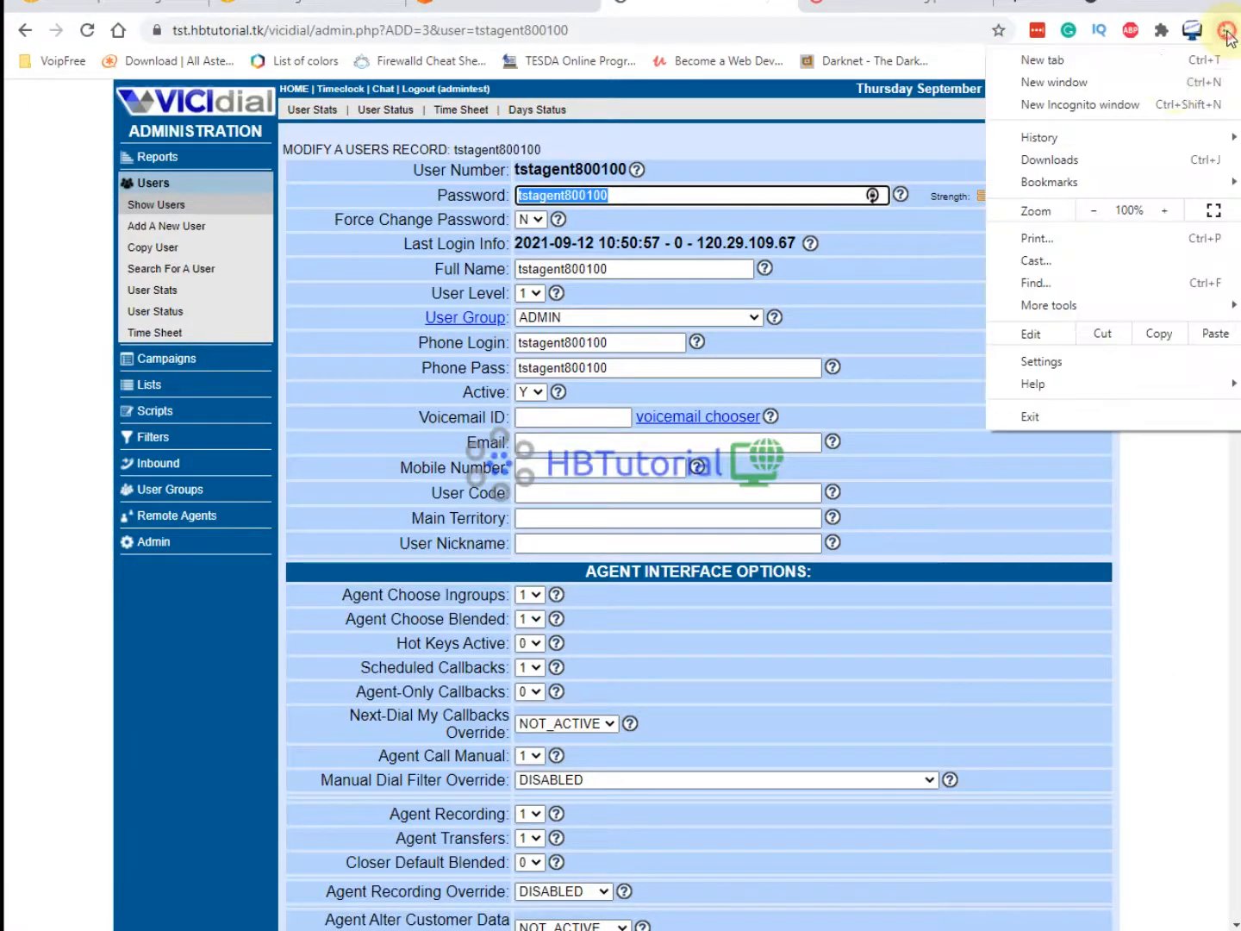
{"action": "left_click", "coordinate": [1153, 105]}
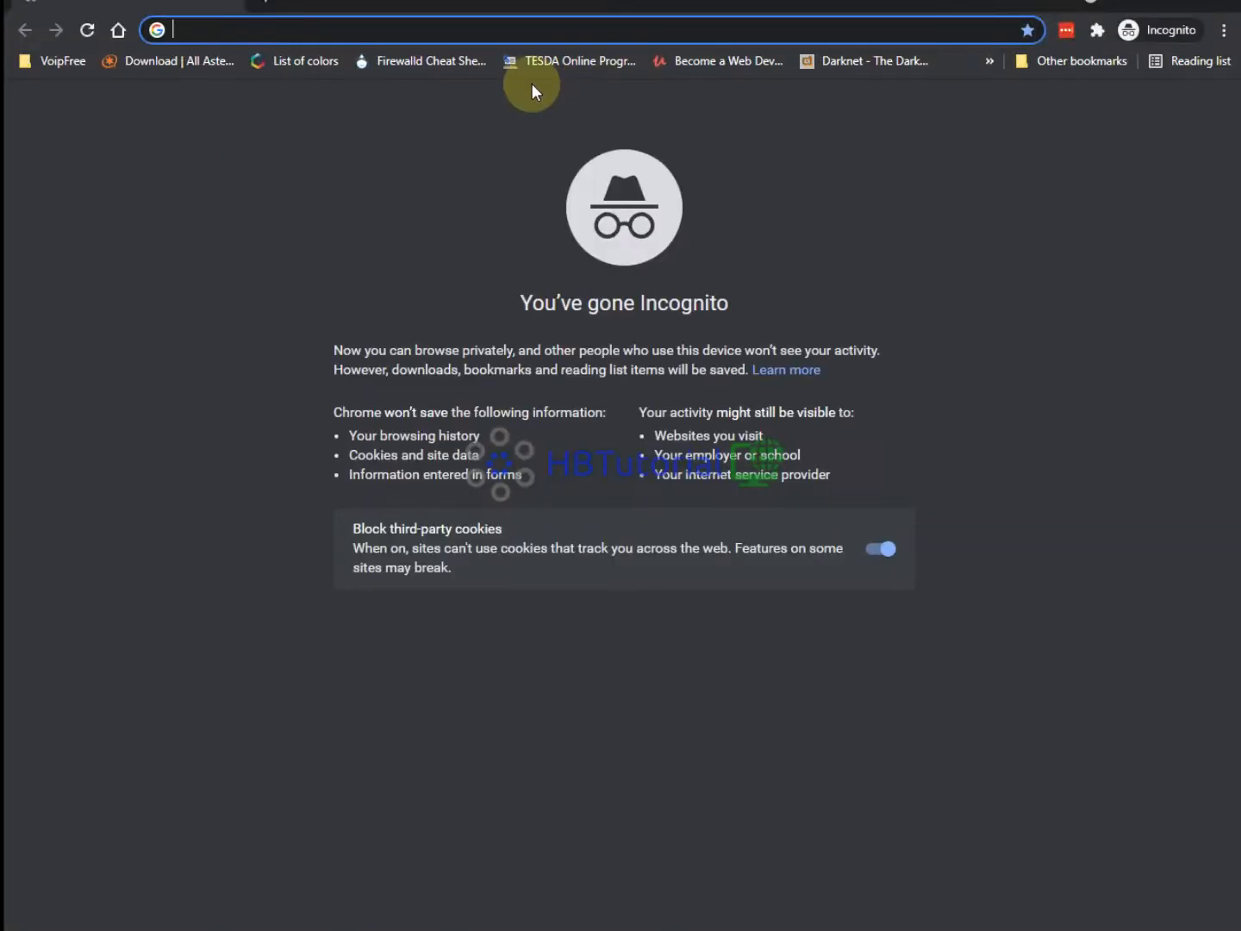
Load tst.hbtutorial.tk Agent Login and sign in with the phone login and password.
{"action": "type", "text": "tst.hbtutorial.tk"}
{"action": "key", "text": "Return"}
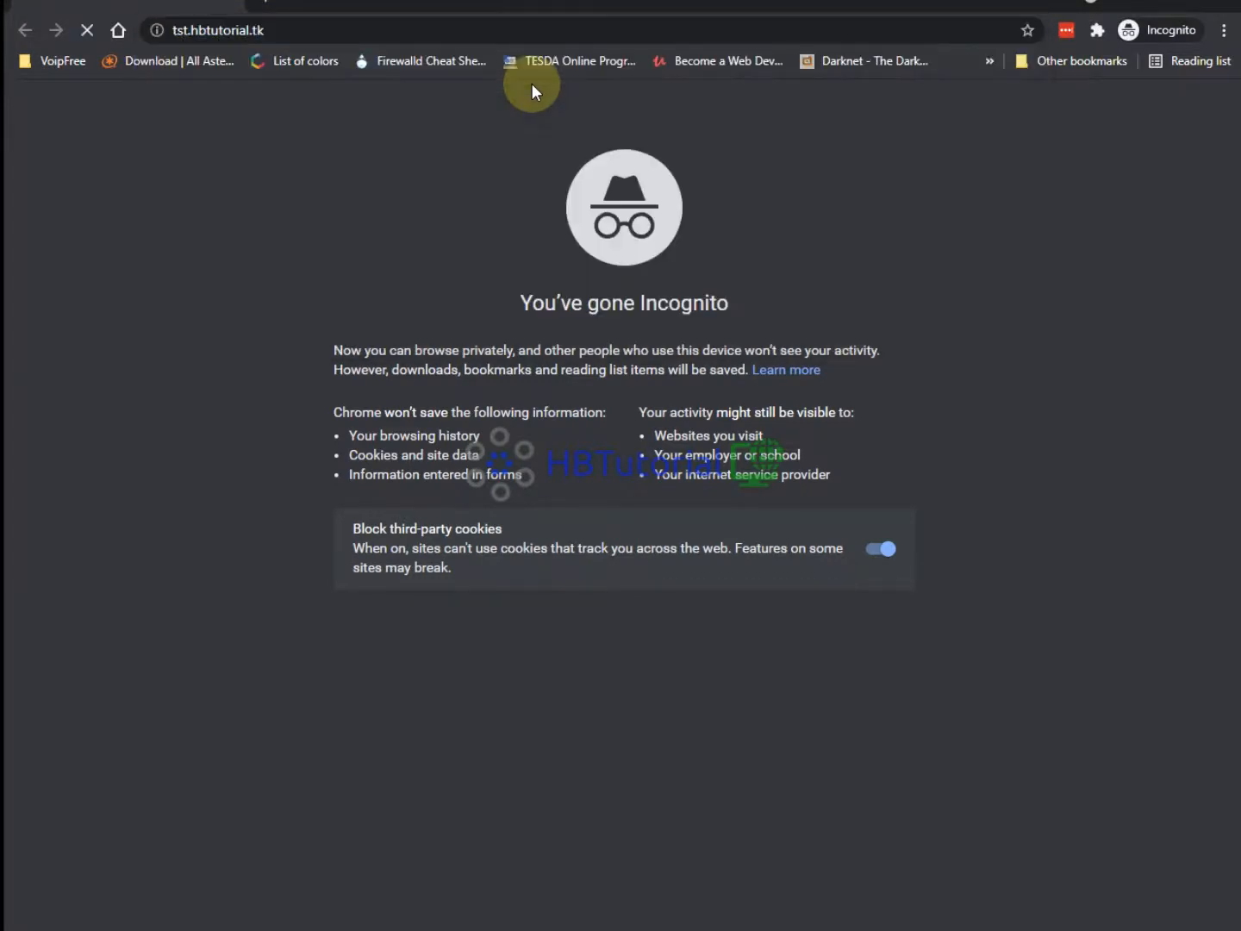
{"action": "left_click", "coordinate": [625, 233]}
{"action": "left_click", "coordinate": [630, 235]}
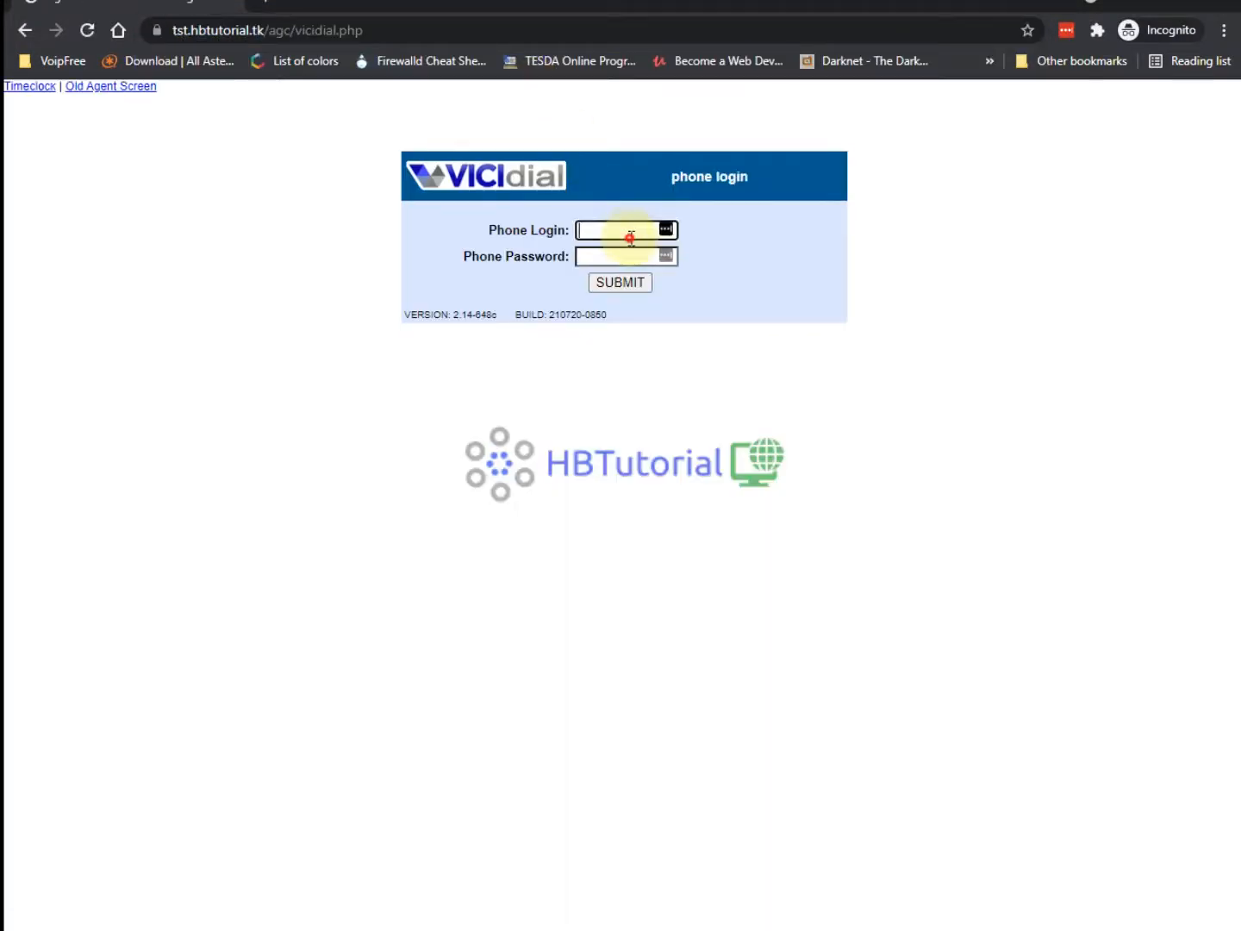
{"action": "key", "text": "ctrl+v"}
{"action": "left_click", "coordinate": [593, 258]}
{"action": "key", "text": "ctrl+v"}
{"action": "left_click", "coordinate": [621, 283]}
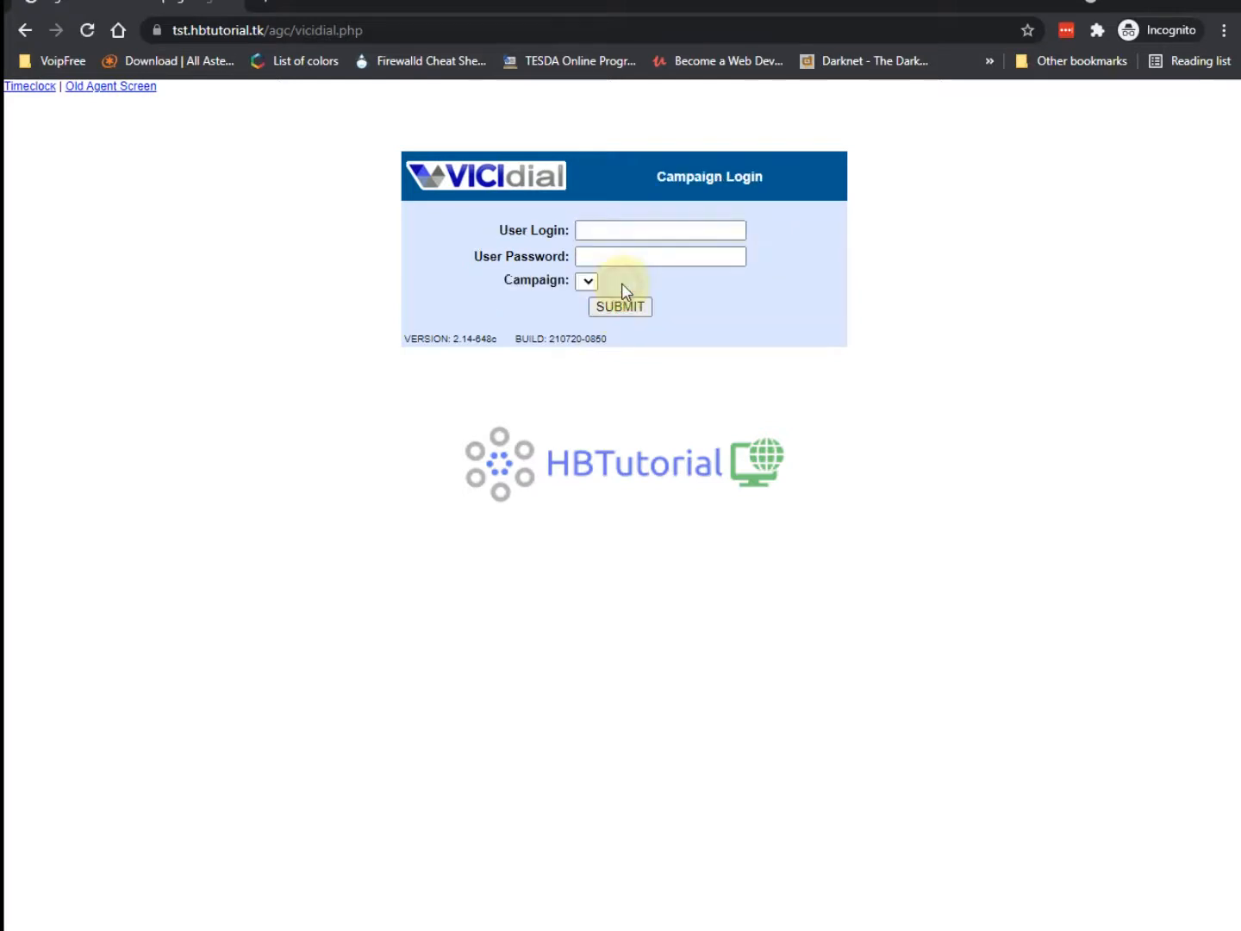
Enter the agent's user login and password and log into campaign TstAMD.
{"action": "left_click", "coordinate": [598, 229]}
{"action": "key", "text": "ctrl+v"}
{"action": "left_click", "coordinate": [596, 255]}
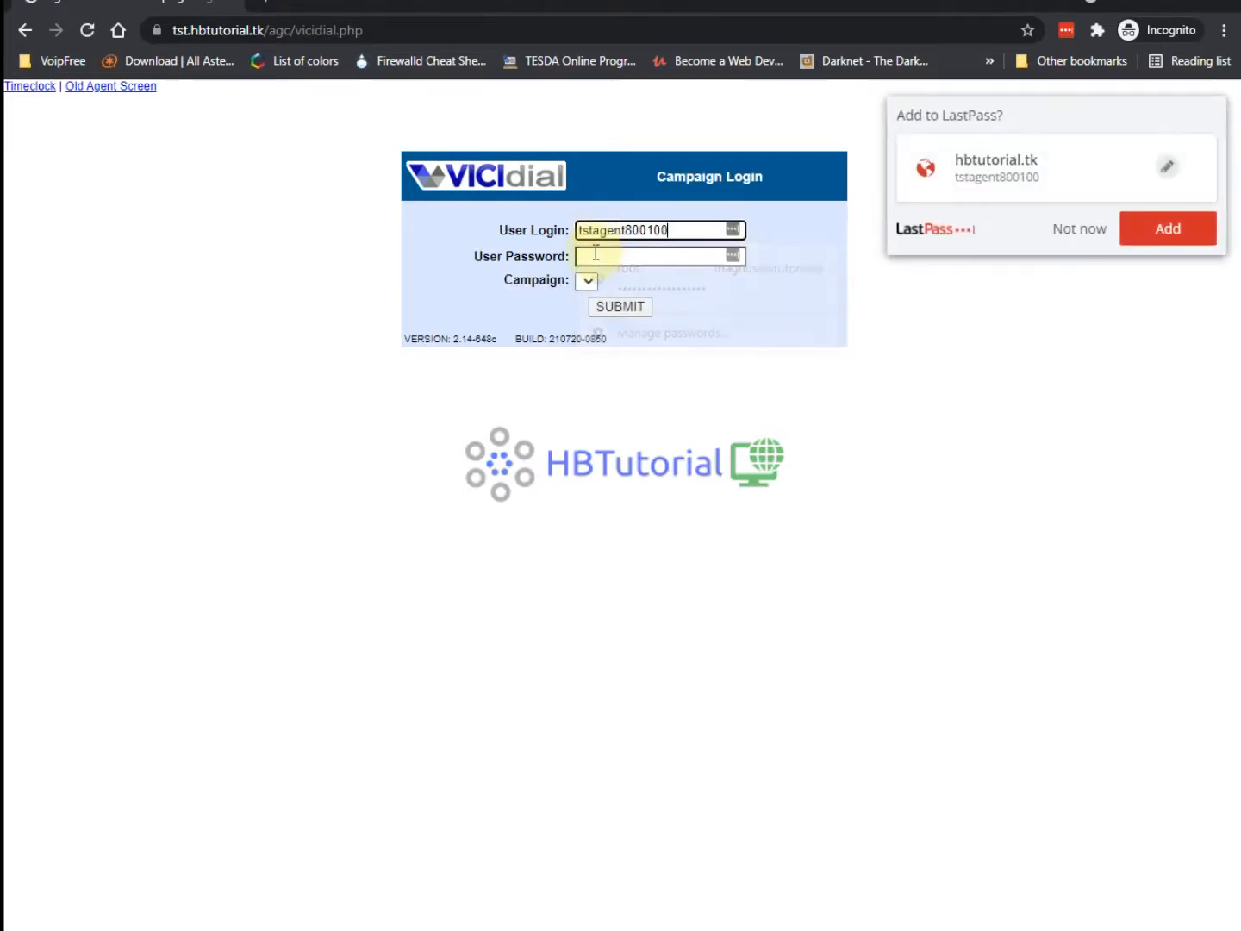
{"action": "key", "text": "ctrl+v"}
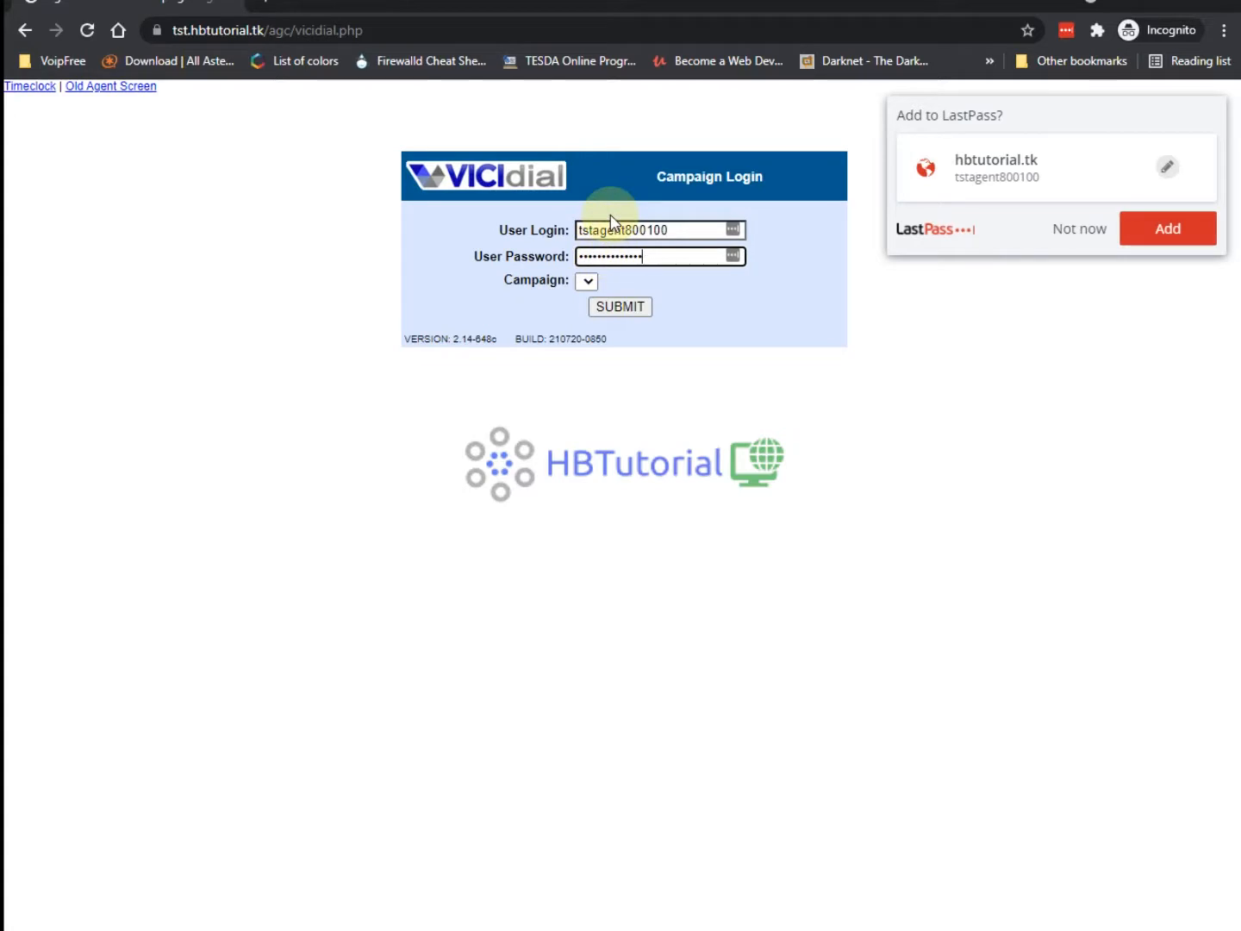
{"action": "left_click", "coordinate": [587, 281]}
{"action": "left_click", "coordinate": [647, 281]}
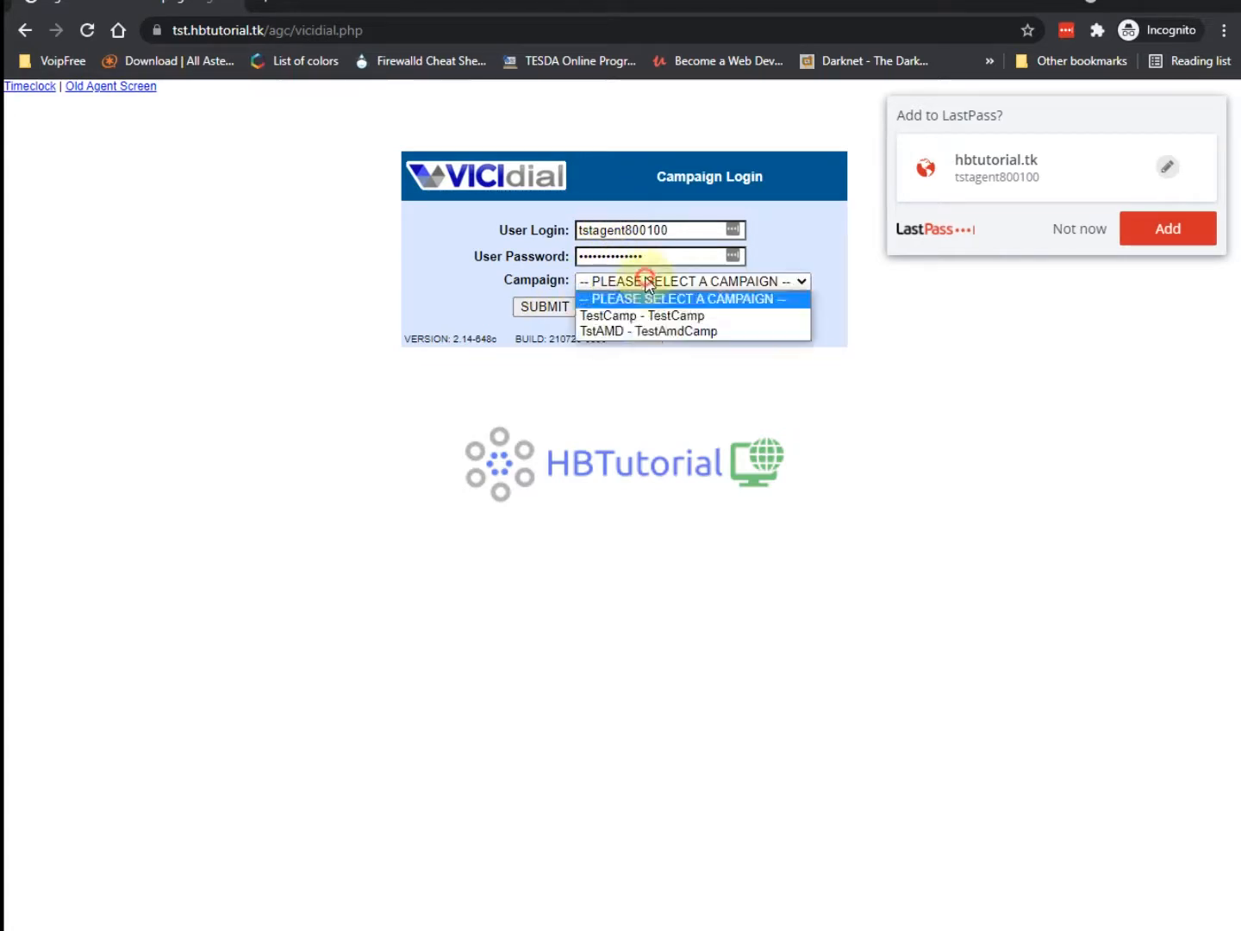
{"action": "left_click", "coordinate": [647, 332]}
{"action": "left_click", "coordinate": [544, 309]}
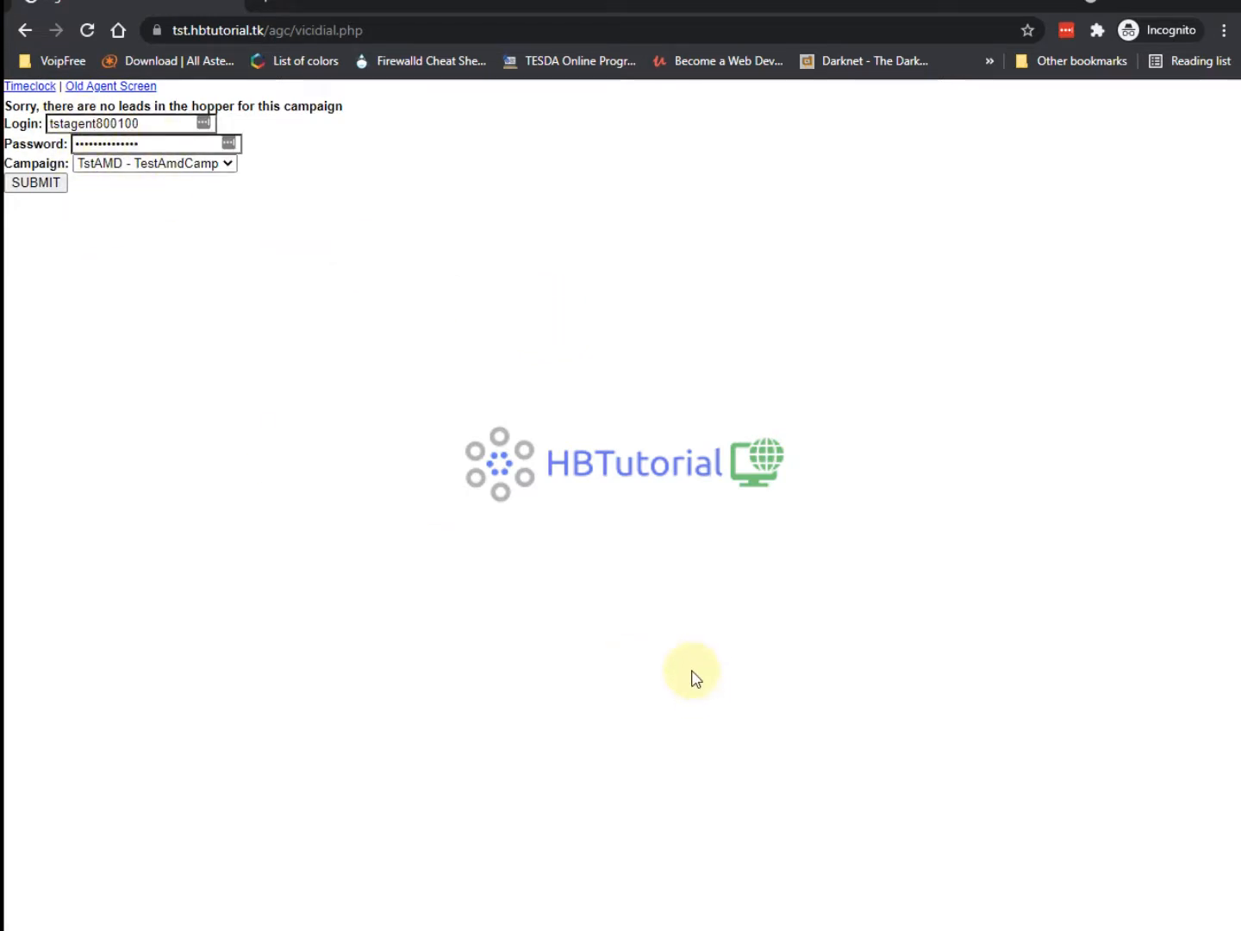
Open the TstAMD campaign's settings from the Campaigns list in the admin window.
{"action": "mouse_move", "coordinate": [517, 918]}
{"action": "left_click", "coordinate": [392, 866]}
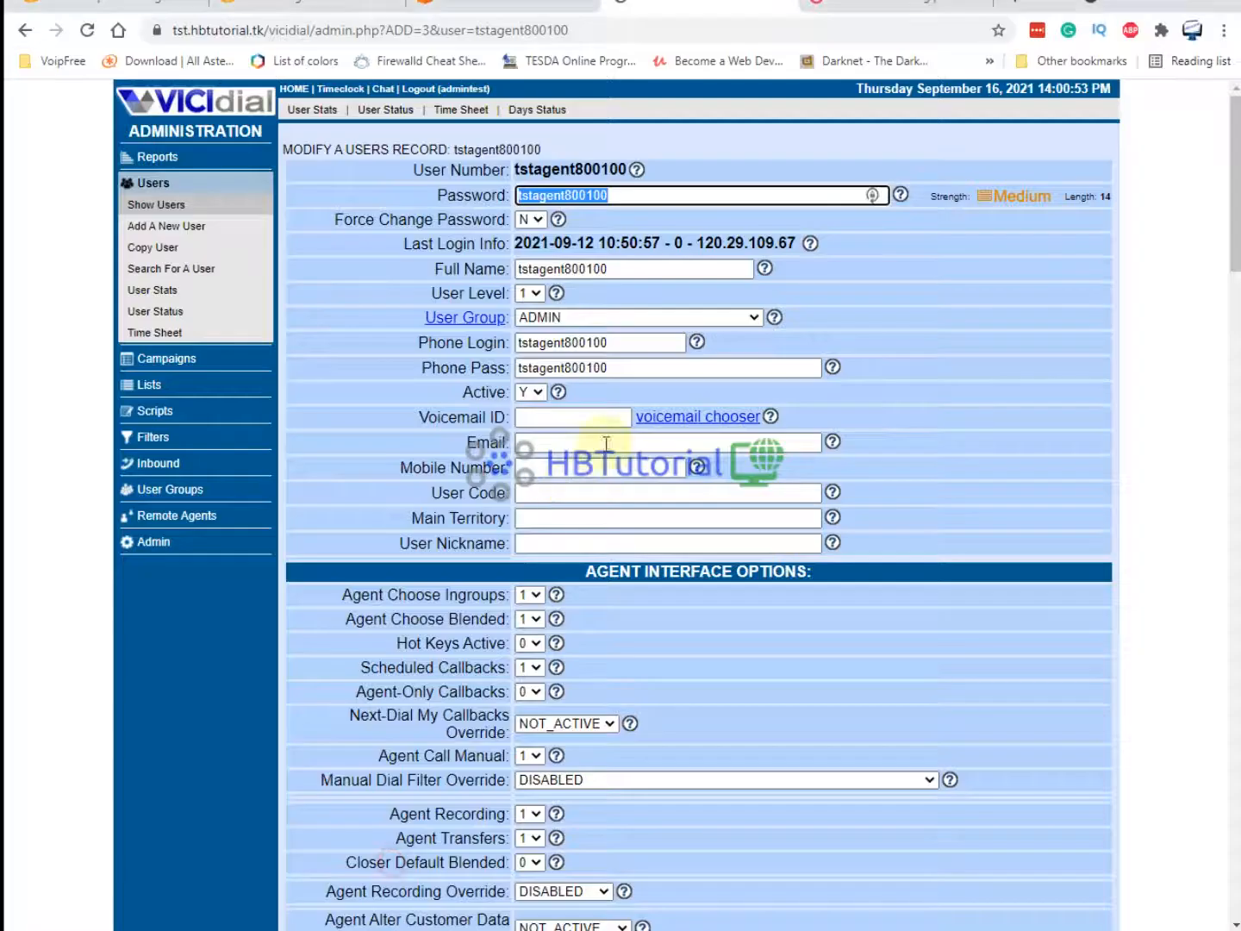
{"action": "left_click", "coordinate": [159, 358]}
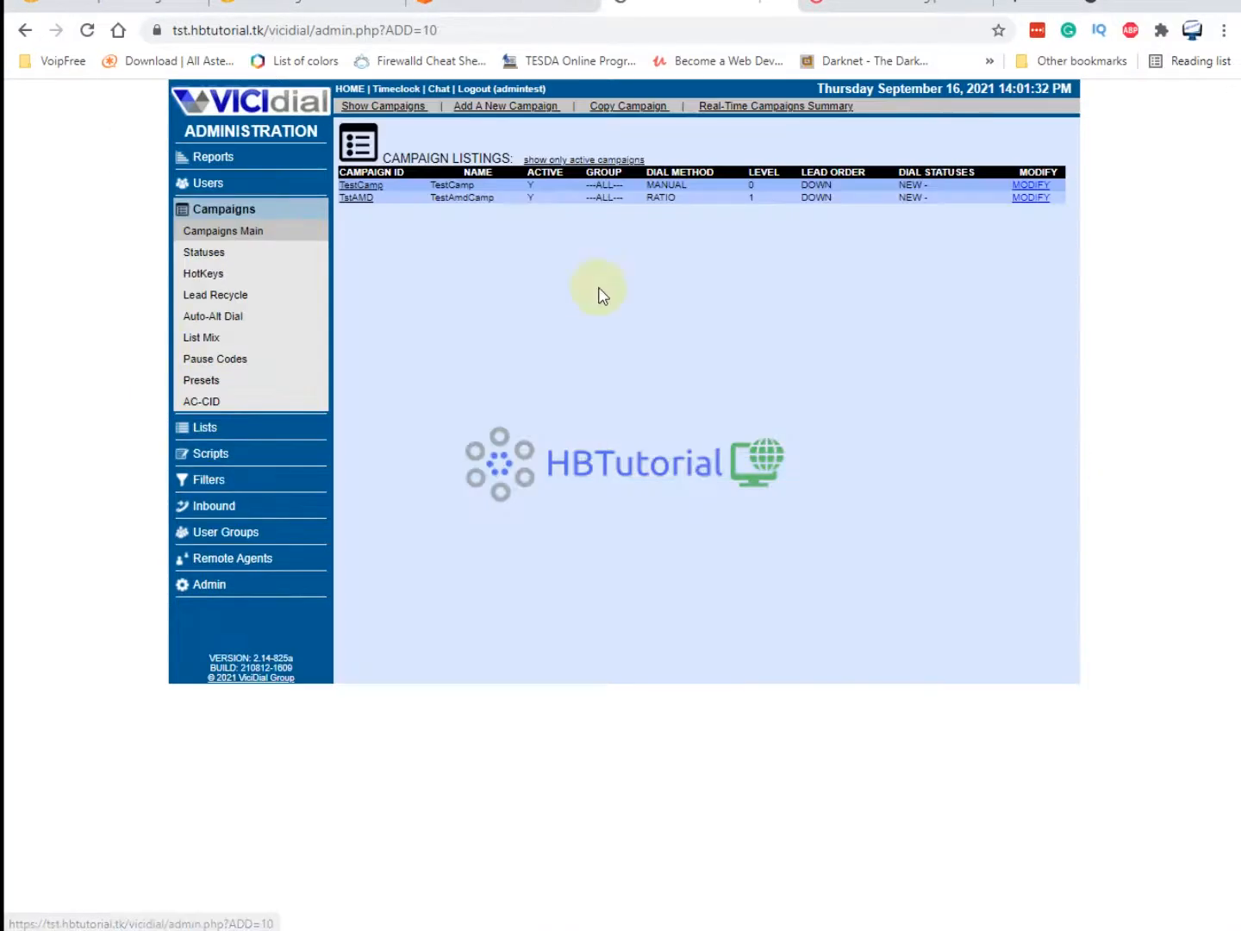
{"action": "left_click", "coordinate": [1032, 199]}
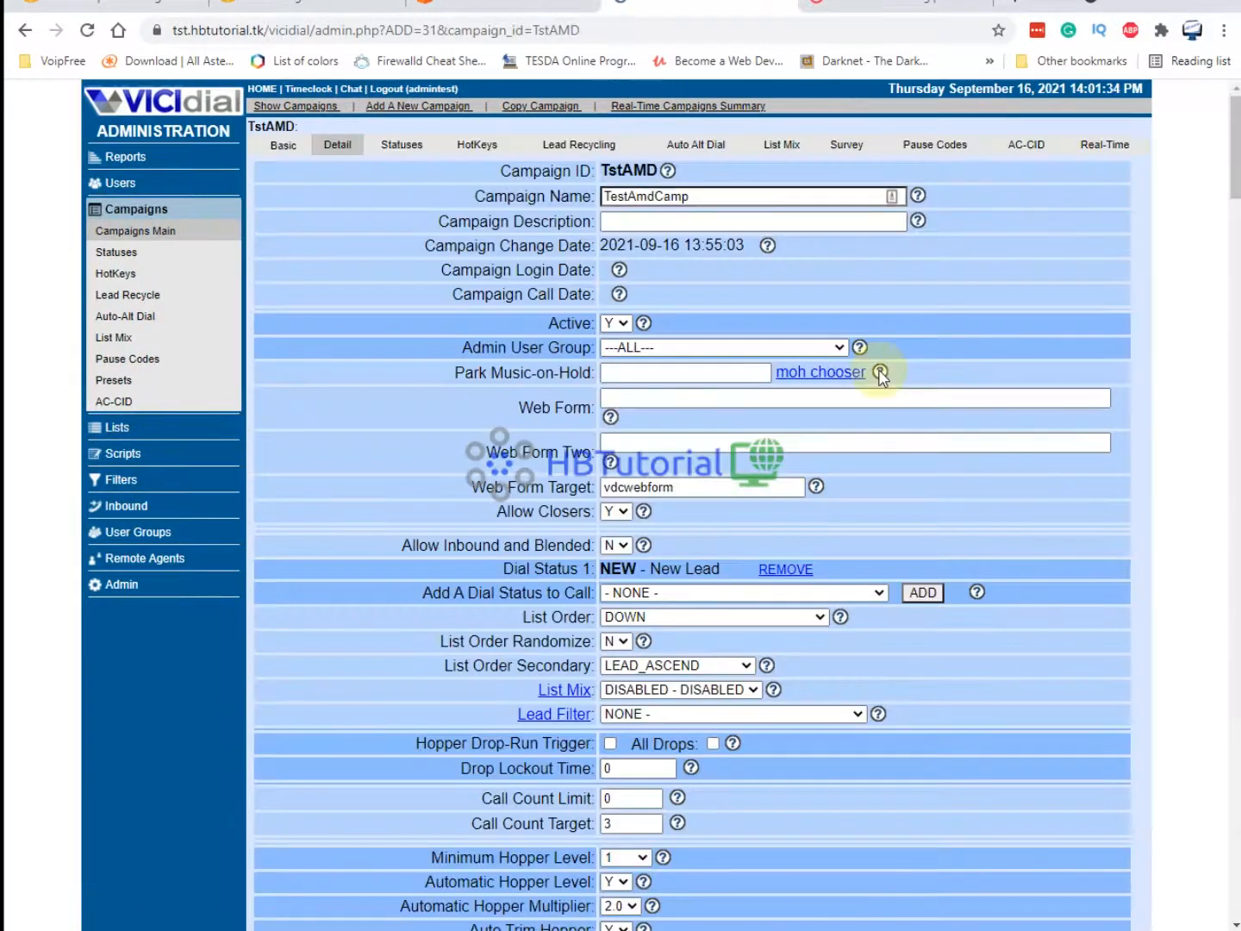
Set Allow No-Hopper-Leads Logins to Y for TstAMD and submit.
{"action": "key", "text": "ctrl+f"}
{"action": "type", "text": "hopper"}
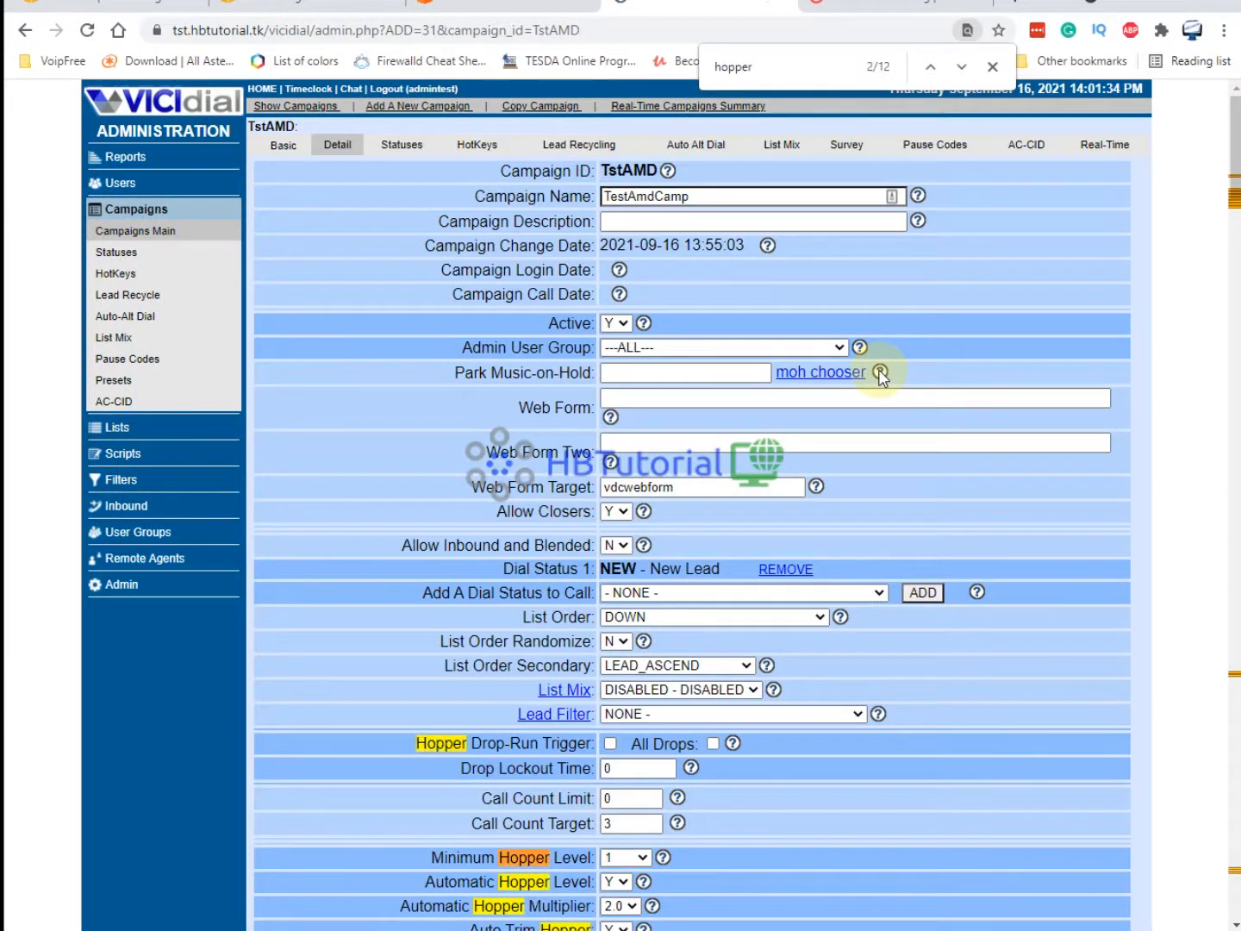
{"action": "scroll", "coordinate": [948, 645], "scroll_direction": "down", "scroll_amount": 7}
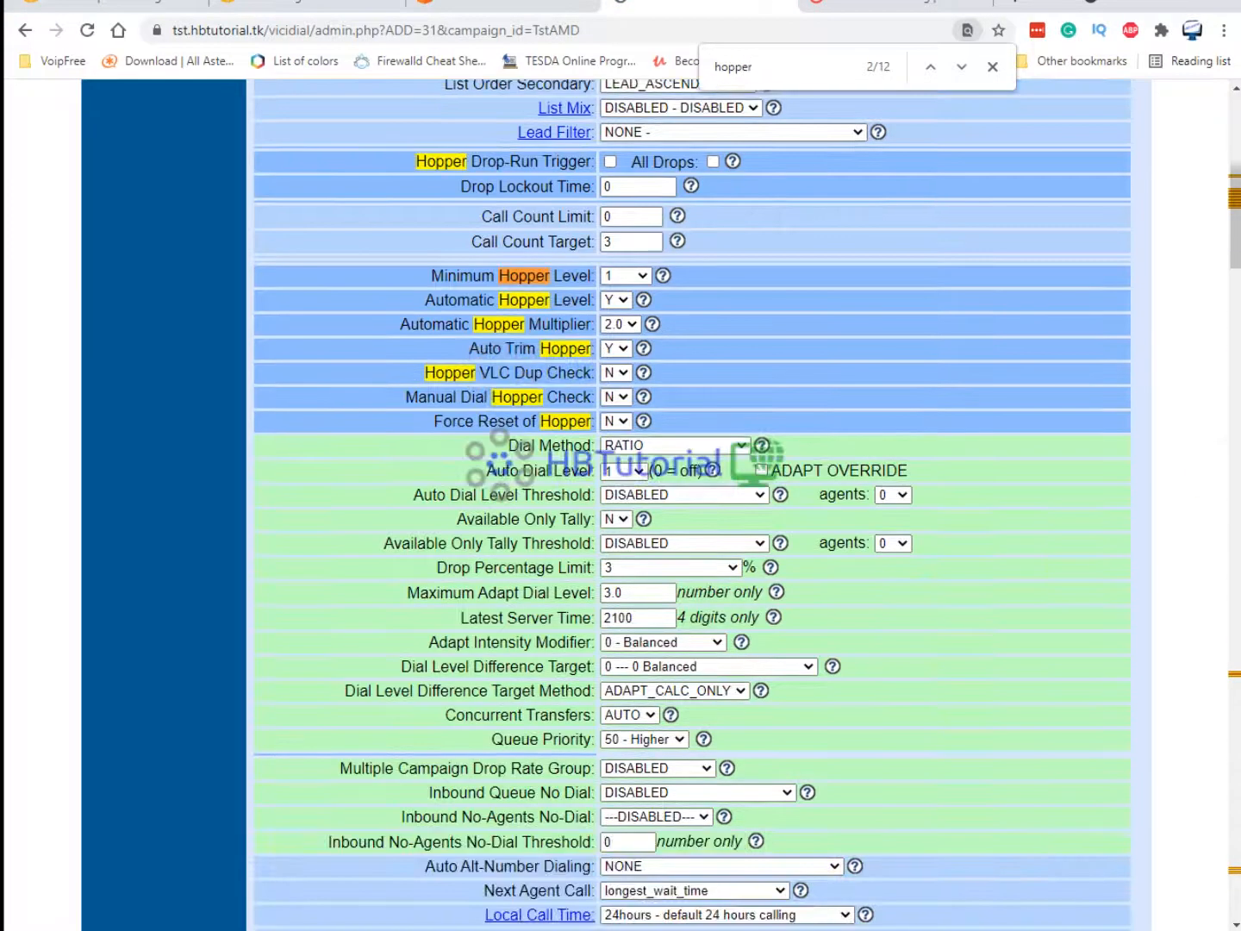
{"action": "left_click", "coordinate": [960, 68]}
{"action": "left_click", "coordinate": [960, 68]}
{"action": "left_click", "coordinate": [959, 68]}
{"action": "left_click", "coordinate": [960, 68]}
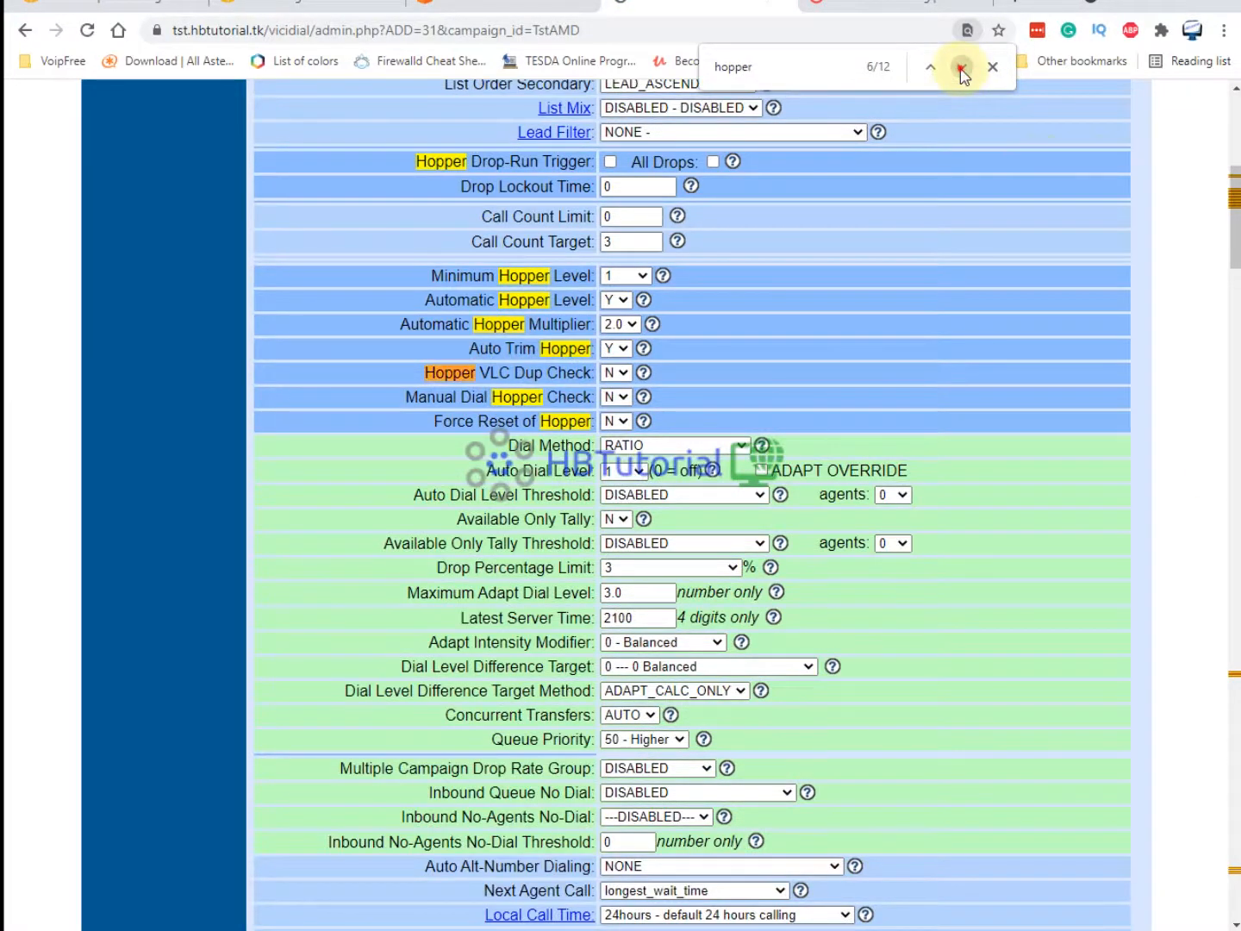
{"action": "left_click", "coordinate": [960, 68]}
{"action": "left_click", "coordinate": [960, 68]}
{"action": "left_click", "coordinate": [959, 68]}
{"action": "left_click", "coordinate": [617, 508]}
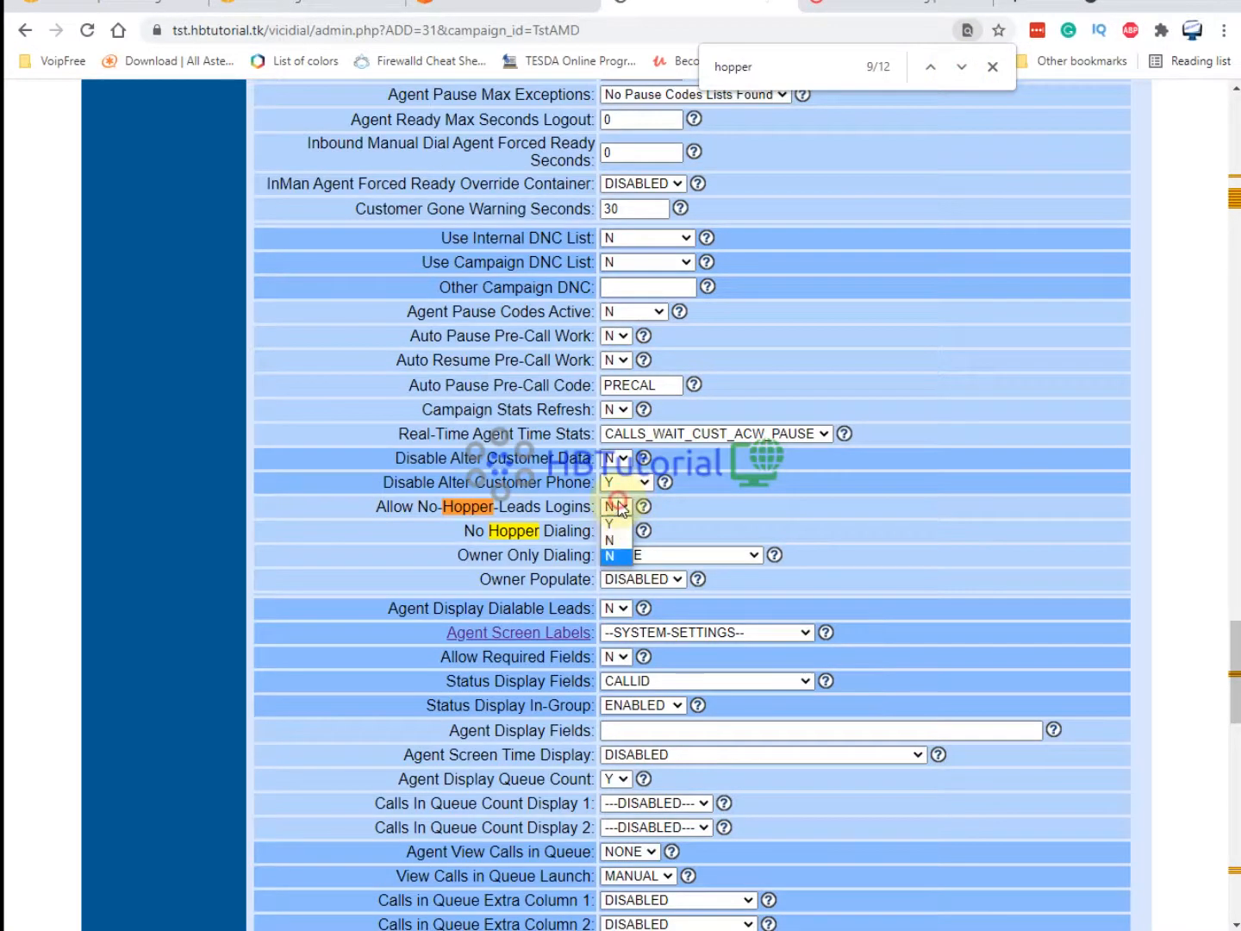
{"action": "left_click", "coordinate": [617, 522]}
{"action": "scroll", "coordinate": [668, 604], "scroll_direction": "down", "scroll_amount": 19}
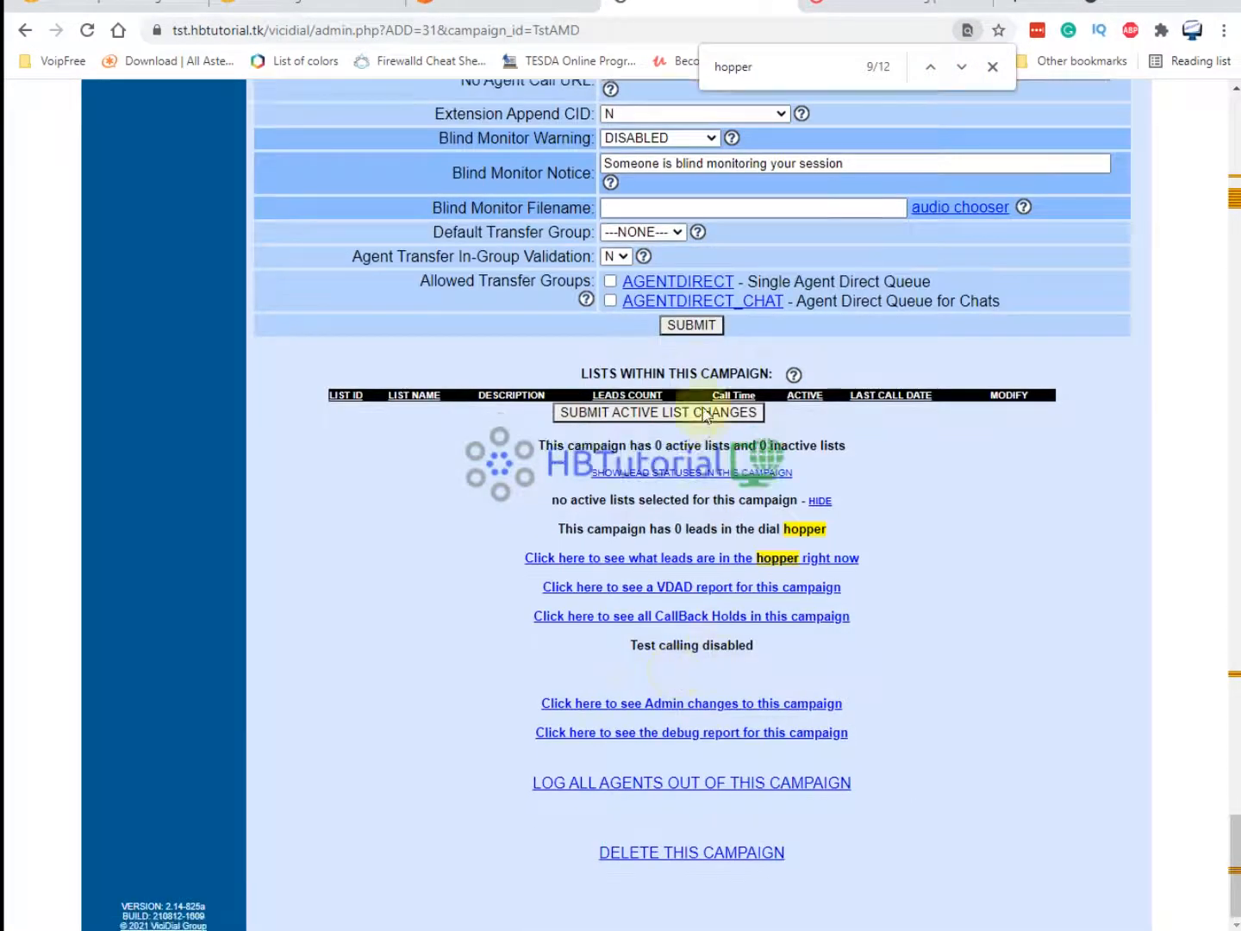
{"action": "left_click", "coordinate": [693, 326]}
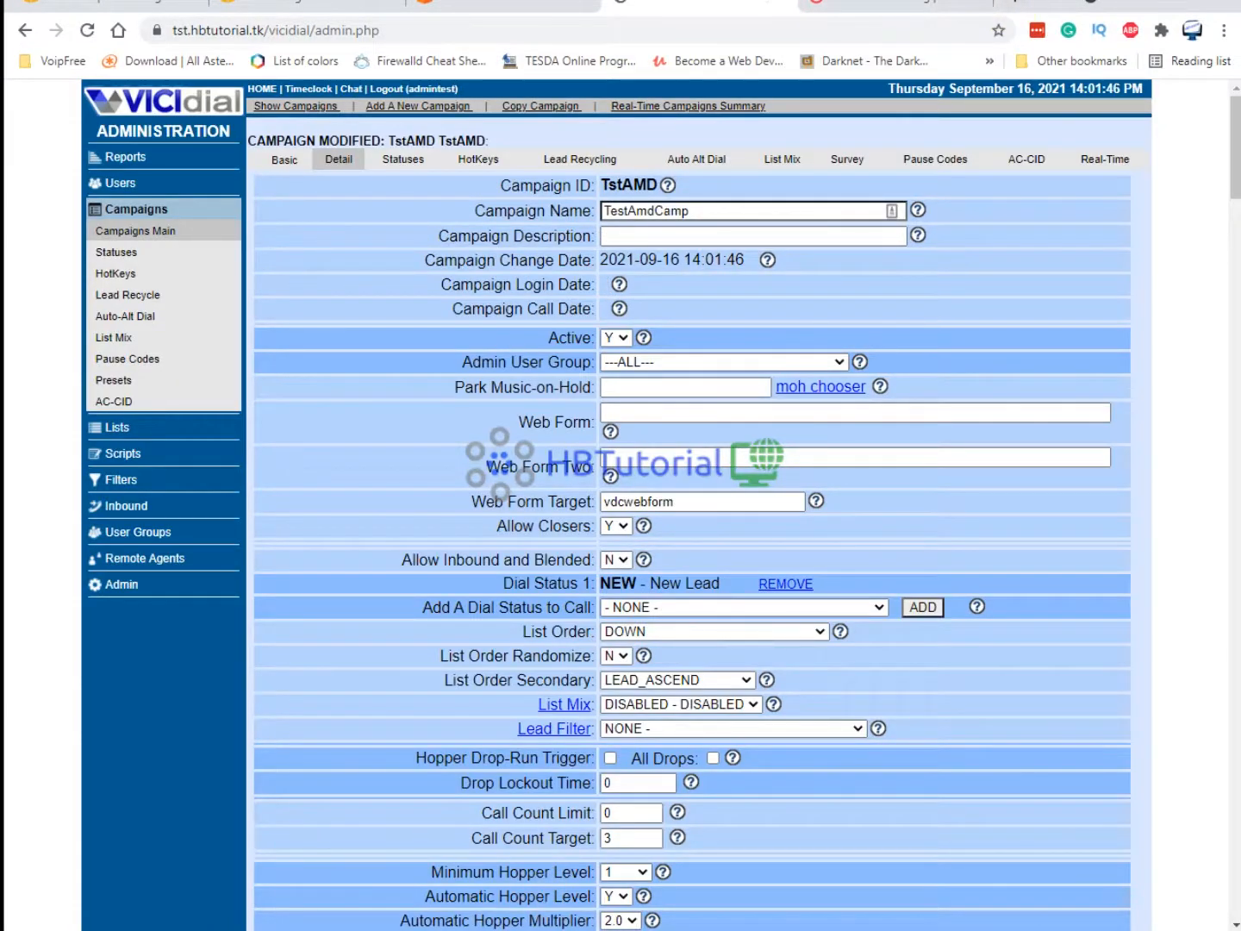
Retry the agent login to the campaign in the agent window.
{"action": "mouse_move", "coordinate": [526, 927]}
{"action": "left_click", "coordinate": [603, 853]}
{"action": "left_click", "coordinate": [51, 182]}
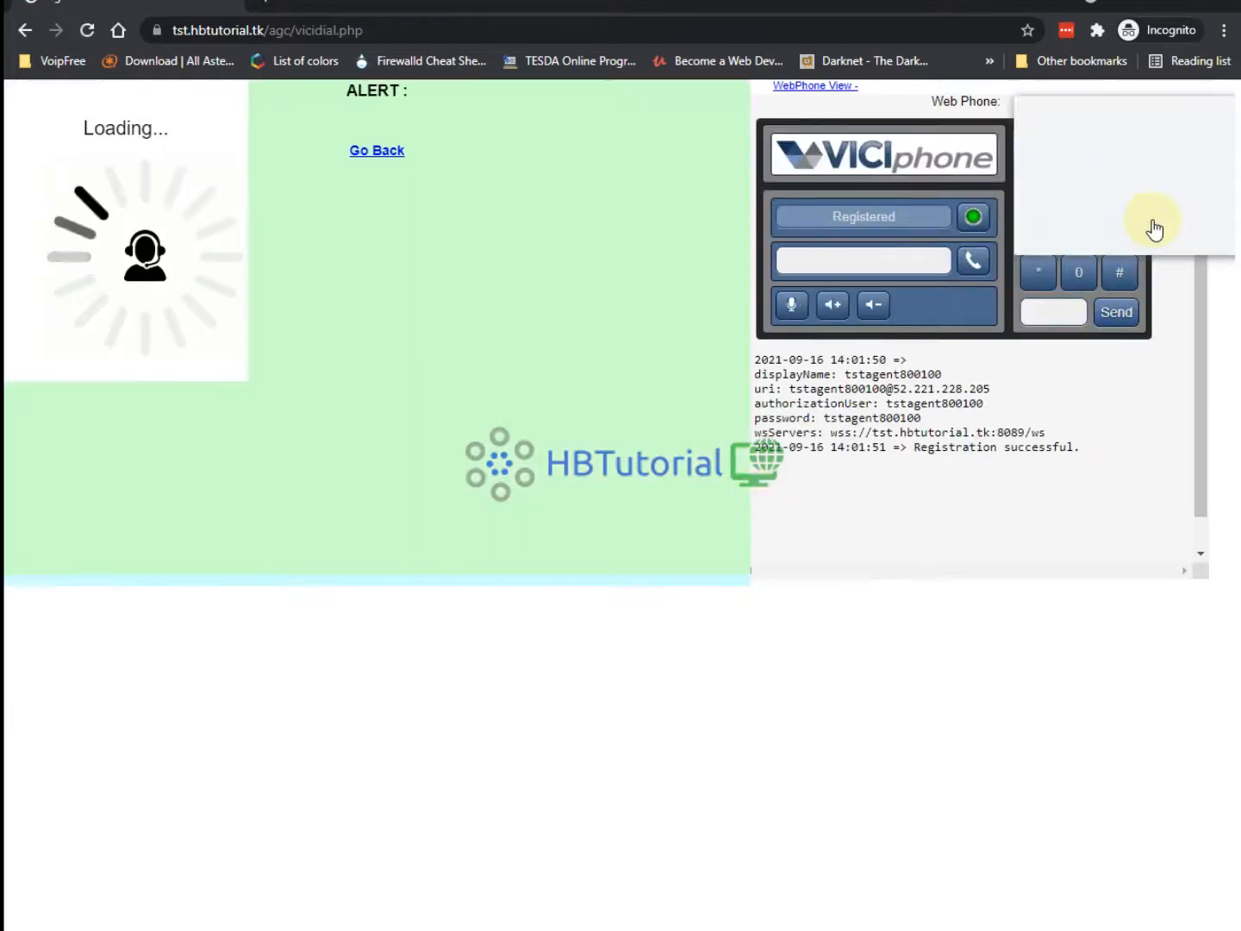
Allow microphone access and connect the agent's web phone, dismissing the password prompt.
{"action": "left_click", "coordinate": [334, 150]}
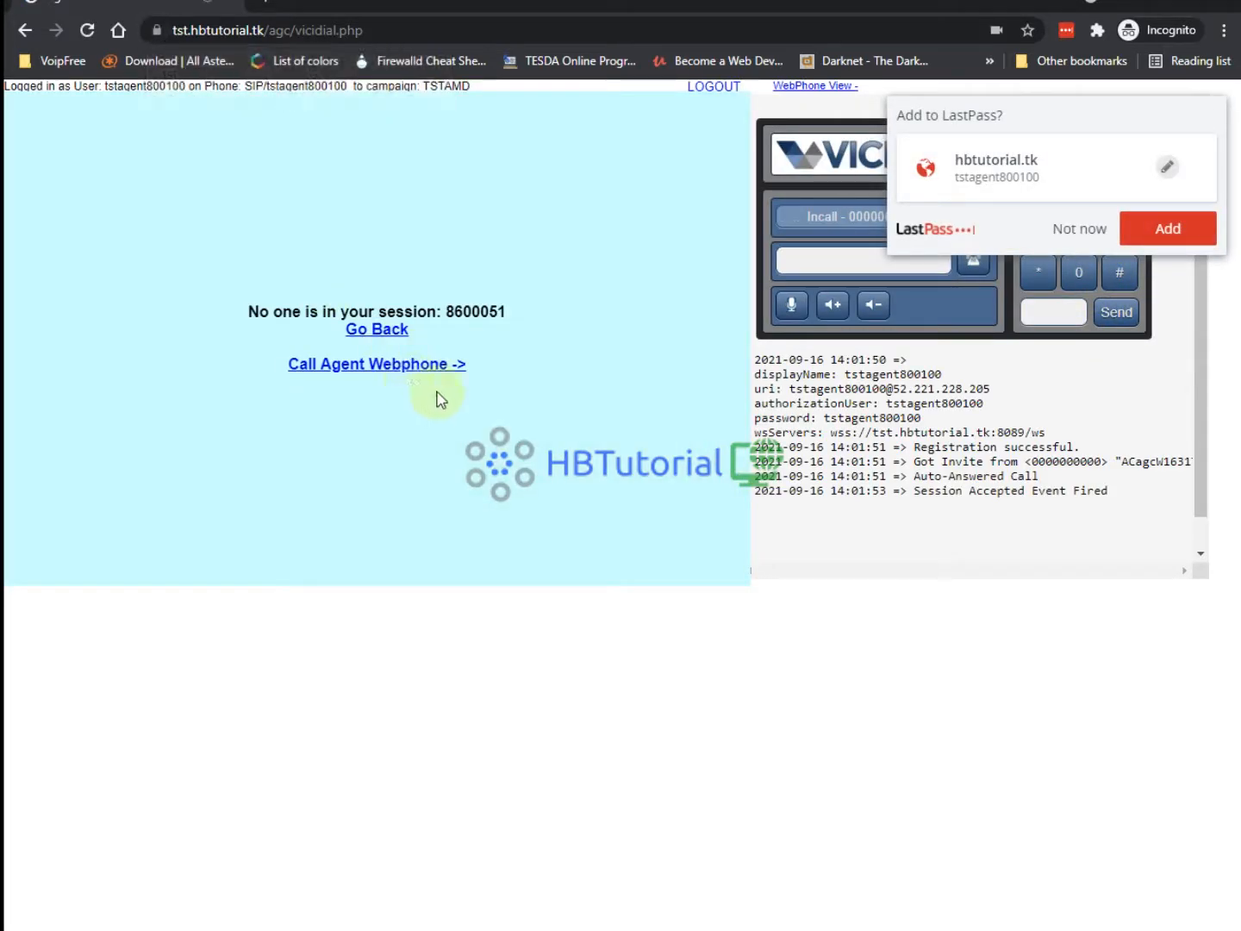
{"action": "left_click", "coordinate": [391, 366]}
{"action": "left_click", "coordinate": [1069, 233]}
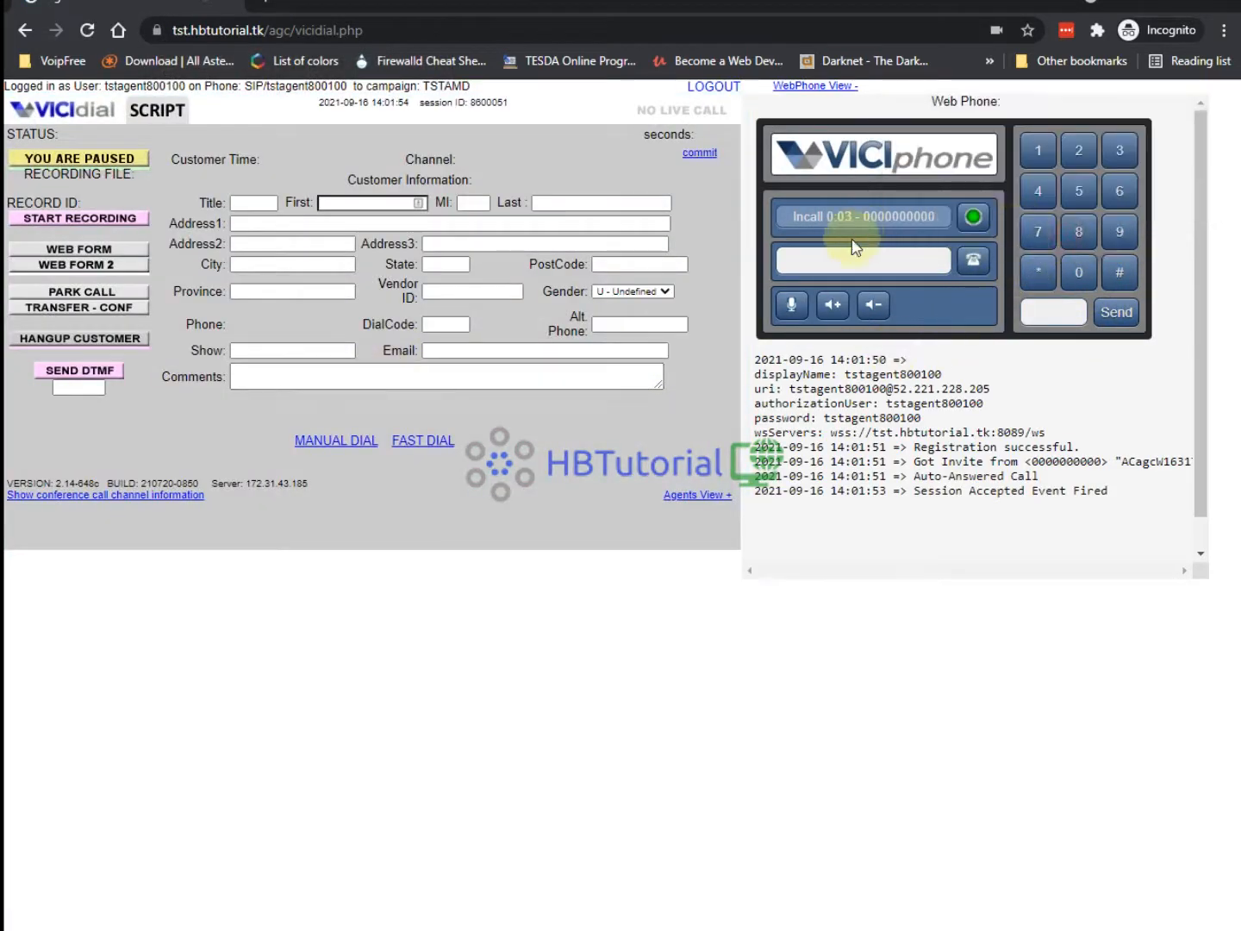
Log the agent out and back into TSTAMD, reconnect the webphone, and start a manual dial.
{"action": "left_click", "coordinate": [725, 93]}
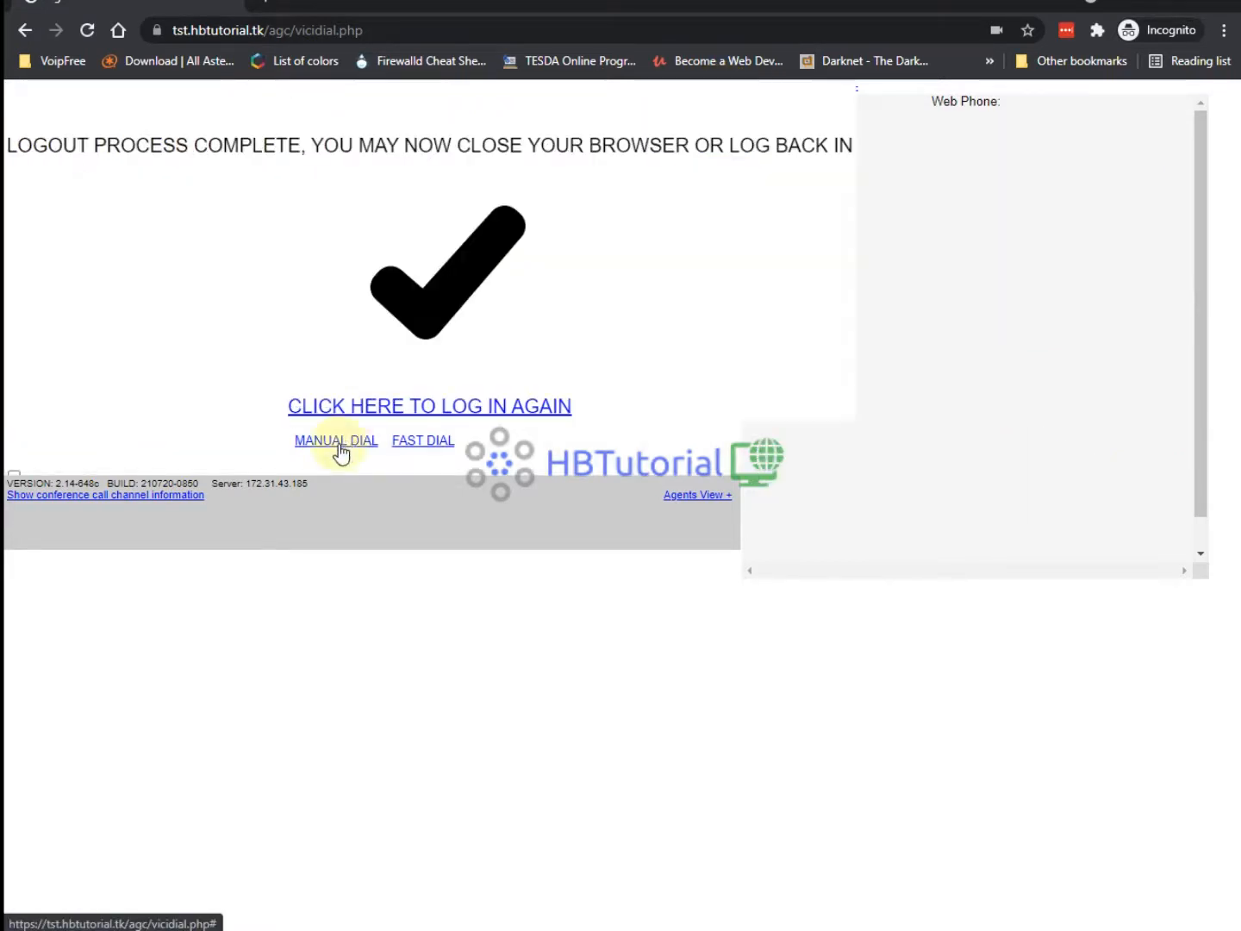
{"action": "left_click", "coordinate": [401, 412]}
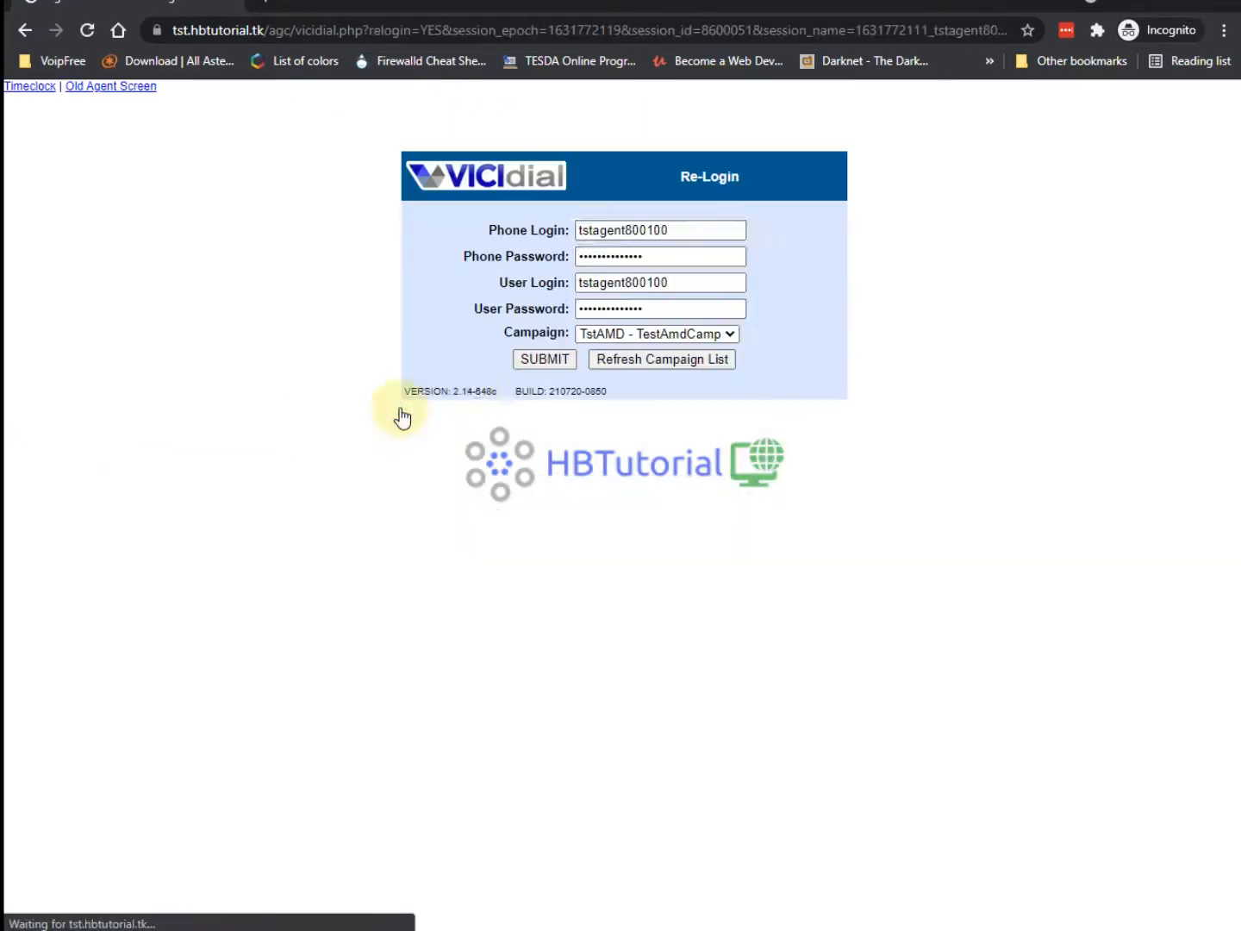
{"action": "left_click", "coordinate": [541, 359]}
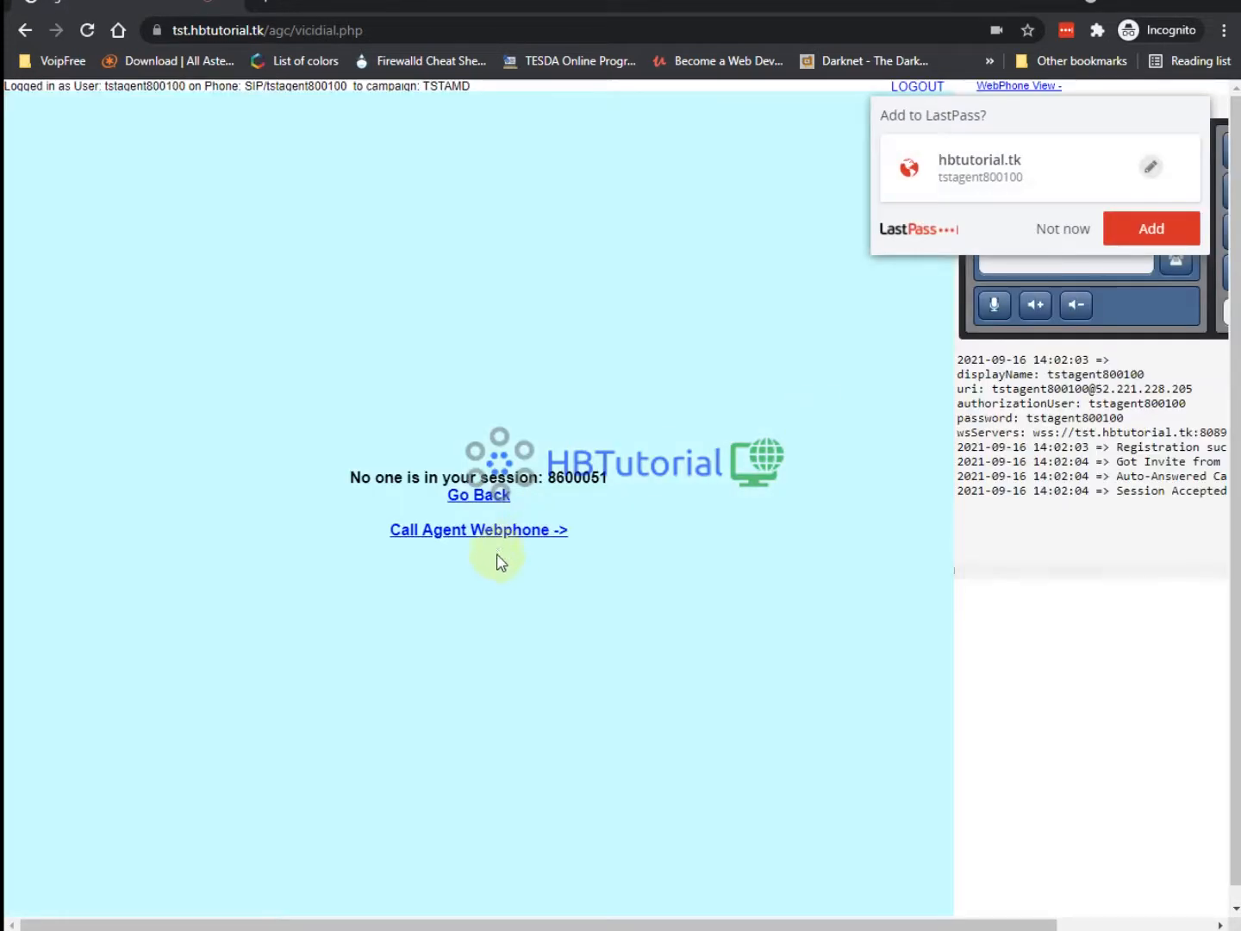
{"action": "left_click", "coordinate": [491, 541]}
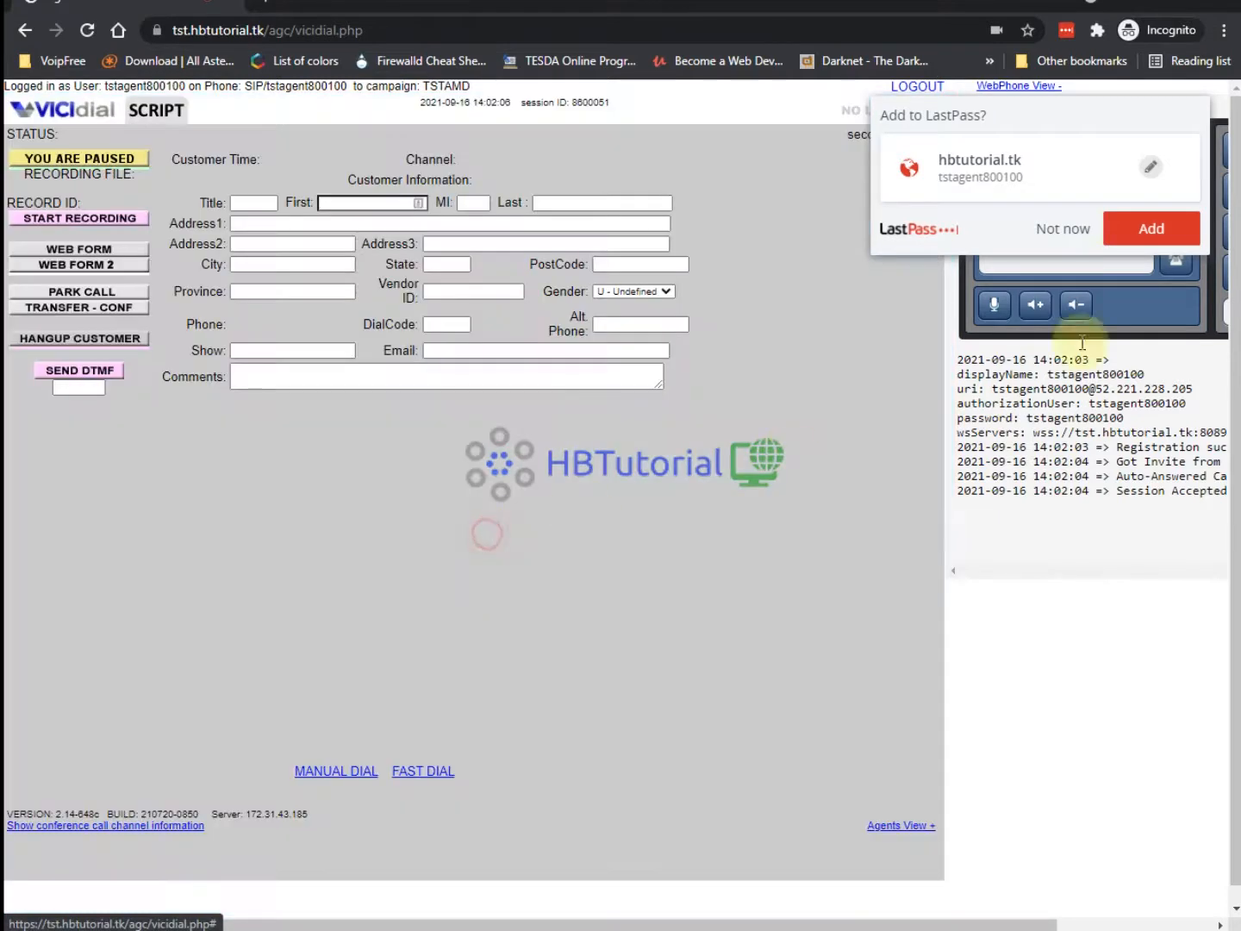
{"action": "left_click", "coordinate": [1053, 231]}
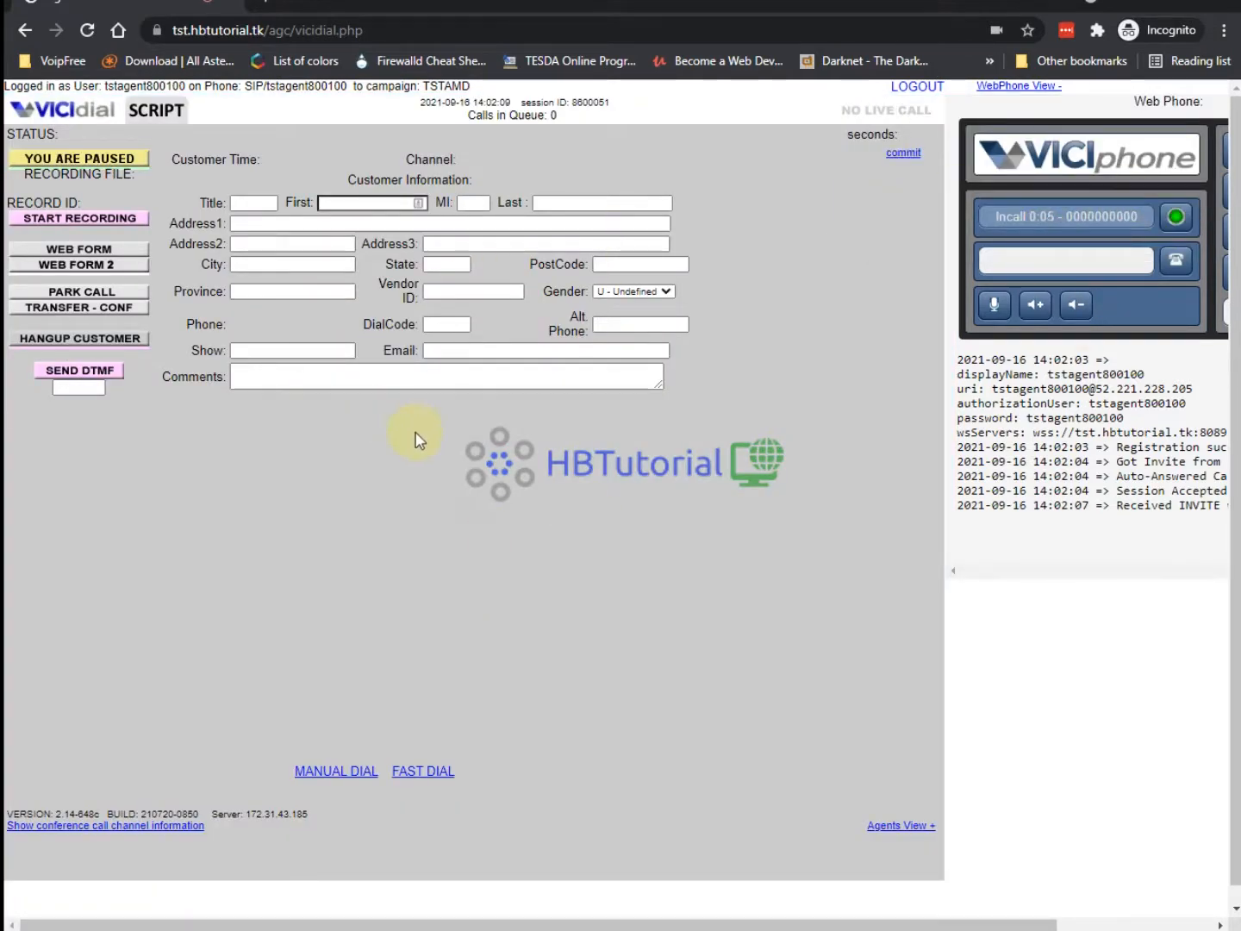
{"action": "left_click", "coordinate": [337, 776]}
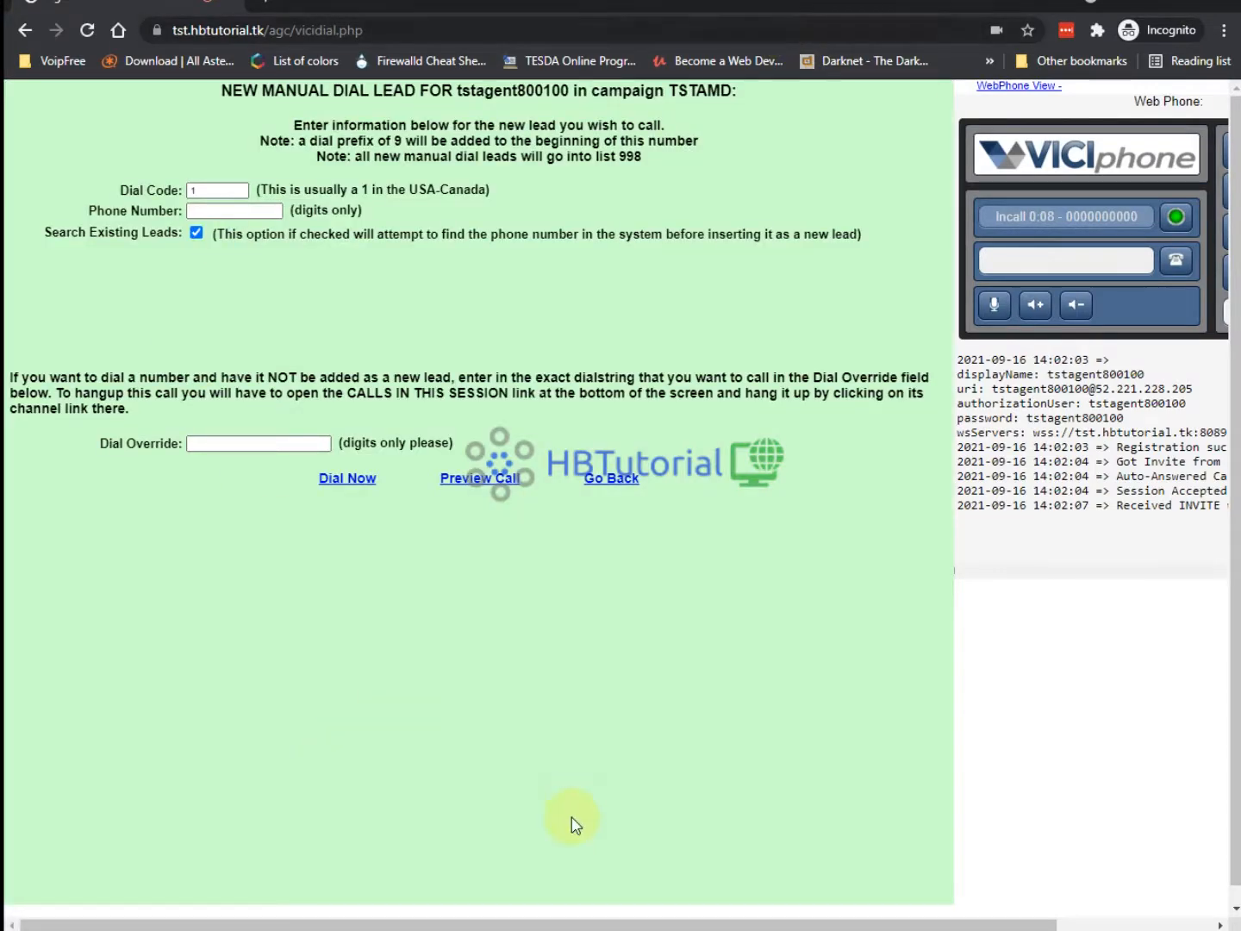
{"action": "left_click", "coordinate": [397, 833]}
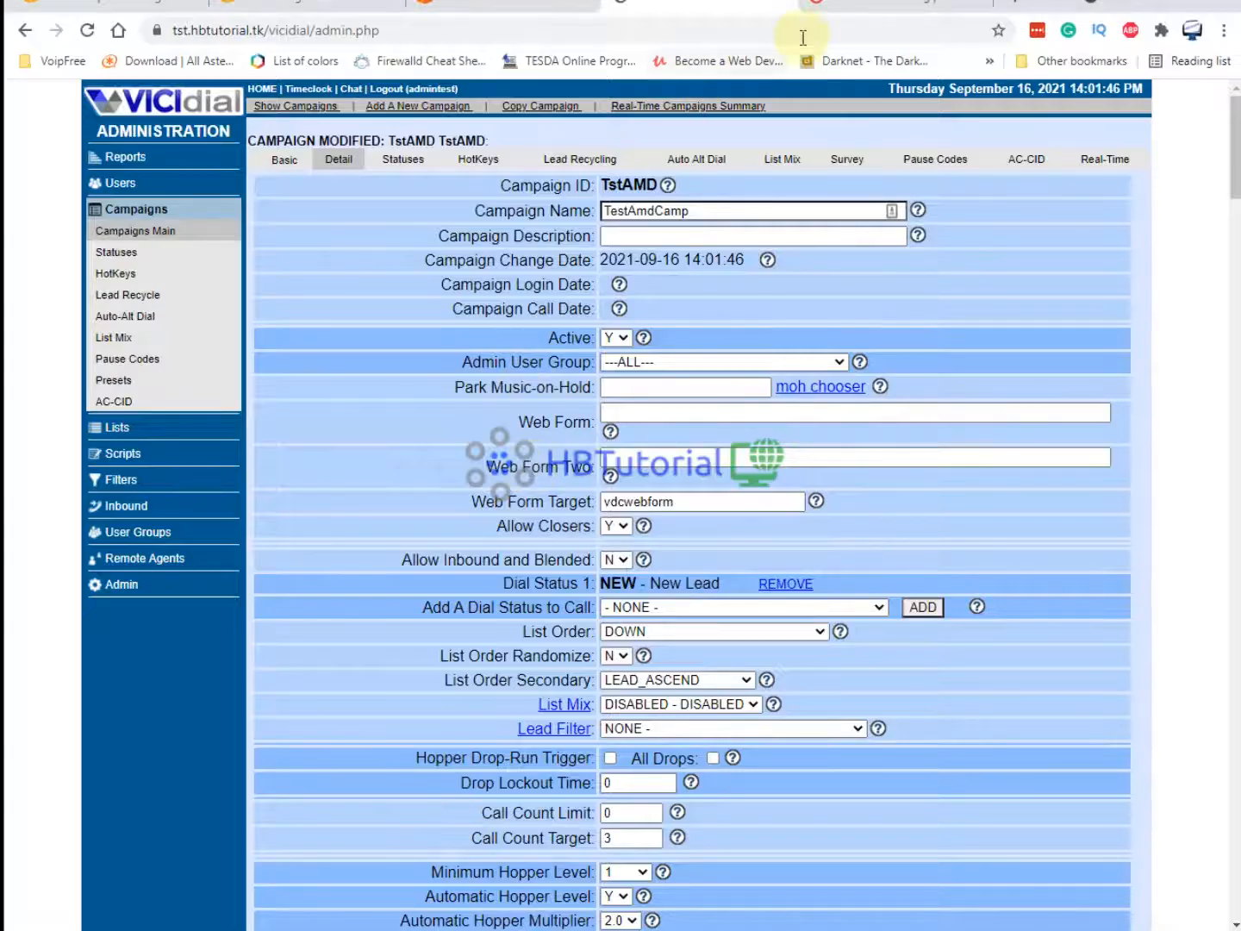
{"action": "left_click", "coordinate": [856, 12]}
{"action": "scroll", "coordinate": [541, 534], "scroll_direction": "down", "scroll_amount": 10}
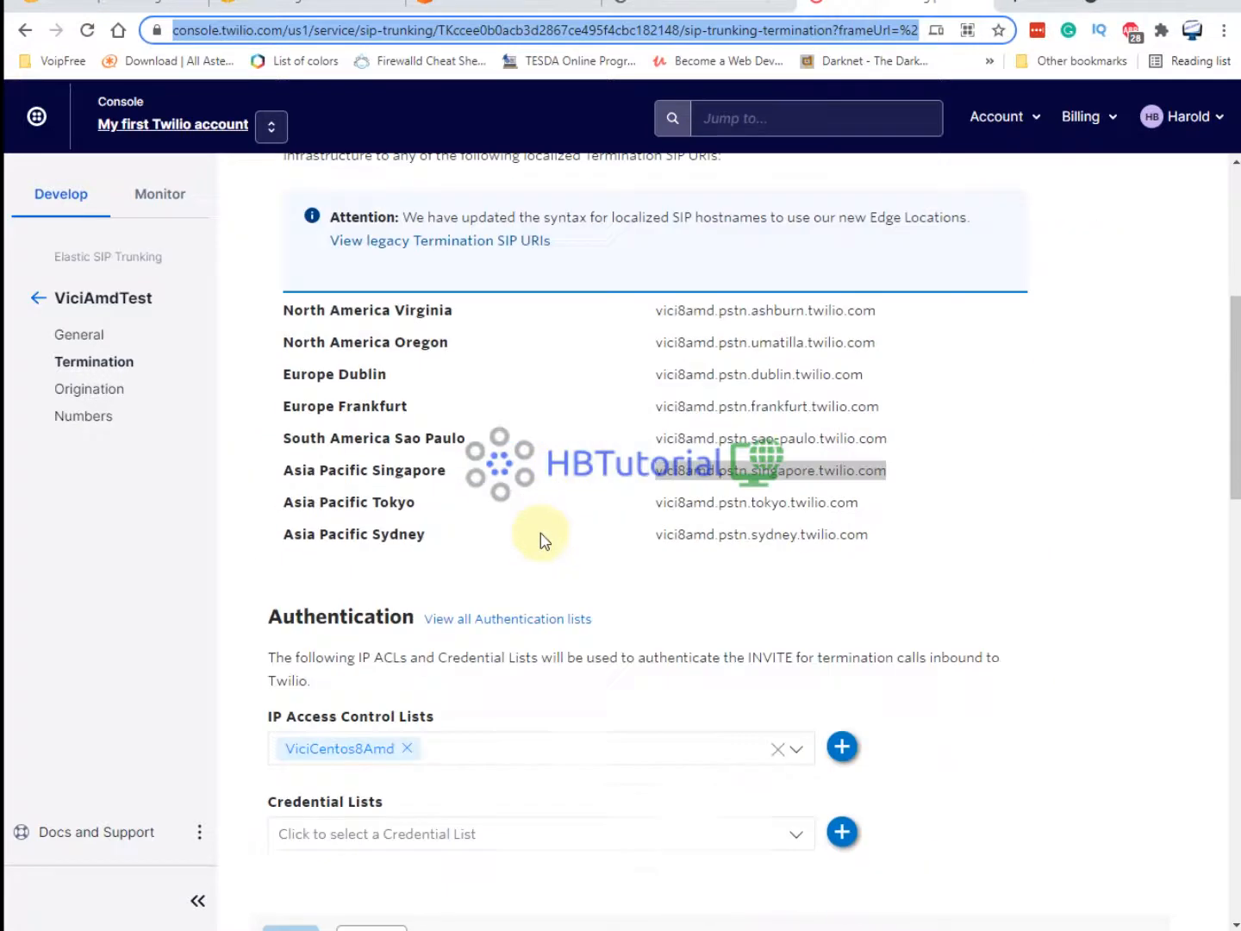
{"action": "scroll", "coordinate": [517, 595], "scroll_direction": "down", "scroll_amount": 12}
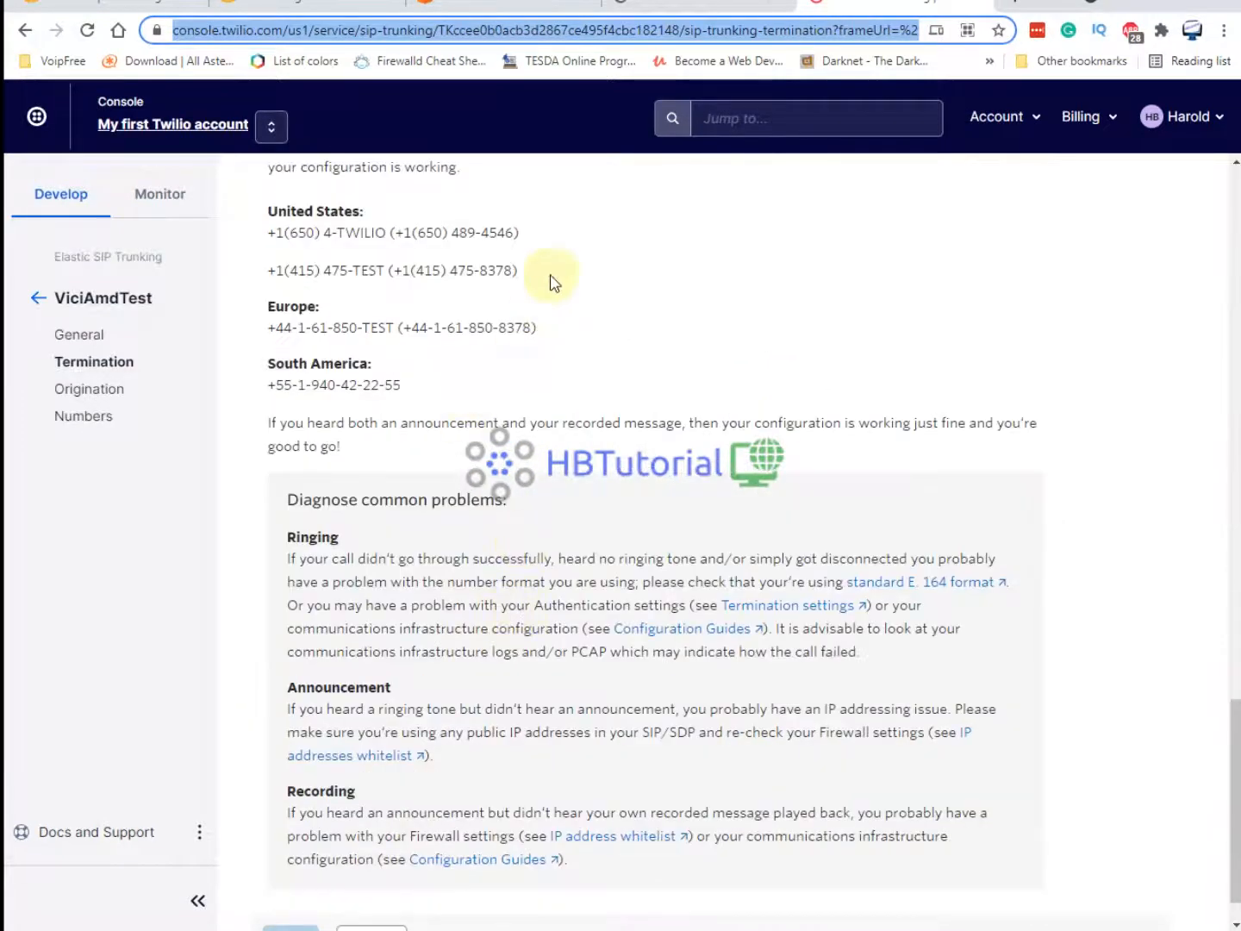
{"action": "left_click_drag", "start_coordinate": [515, 233], "coordinate": [415, 236]}
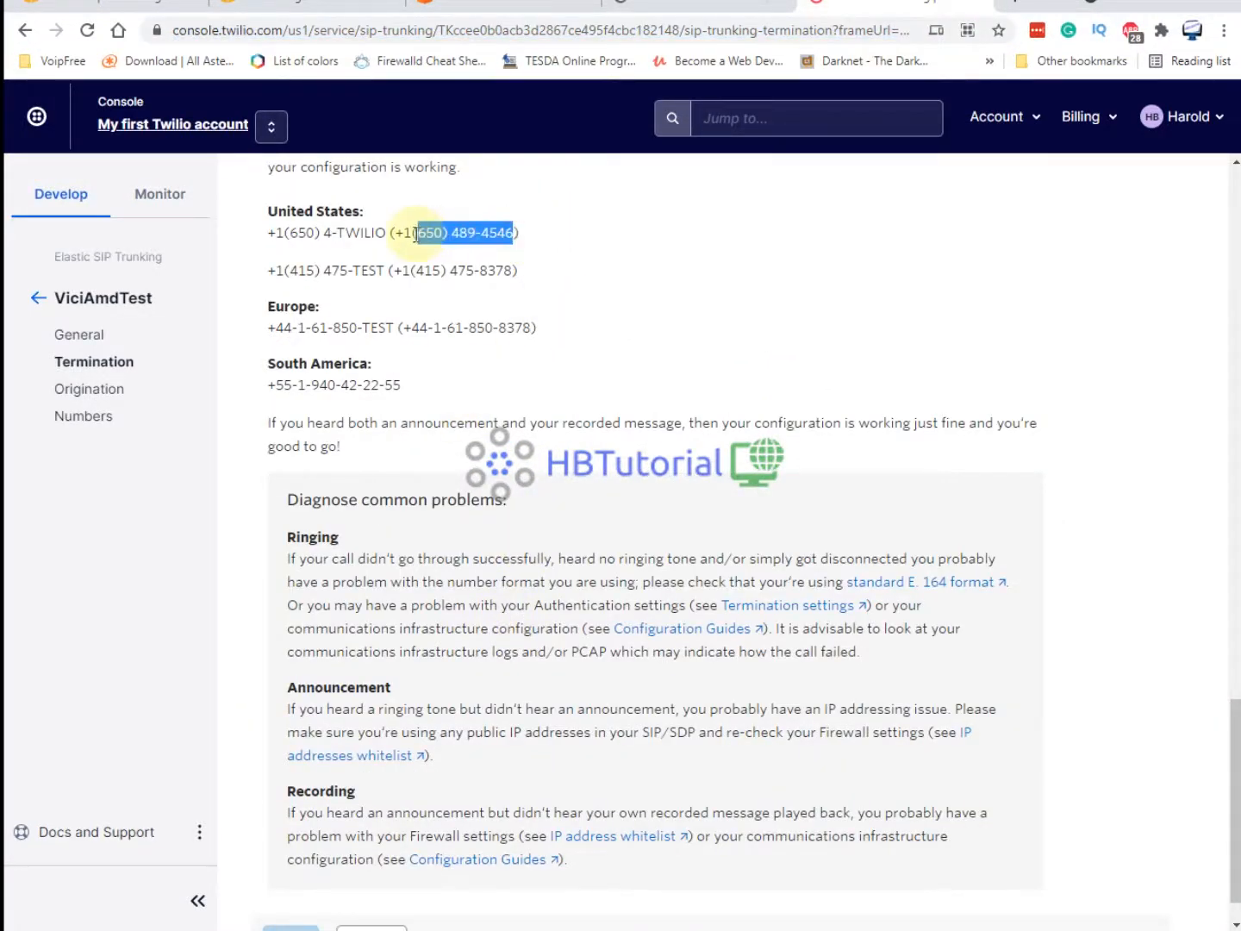
{"action": "right_click", "coordinate": [416, 233]}
{"action": "left_click", "coordinate": [453, 246]}
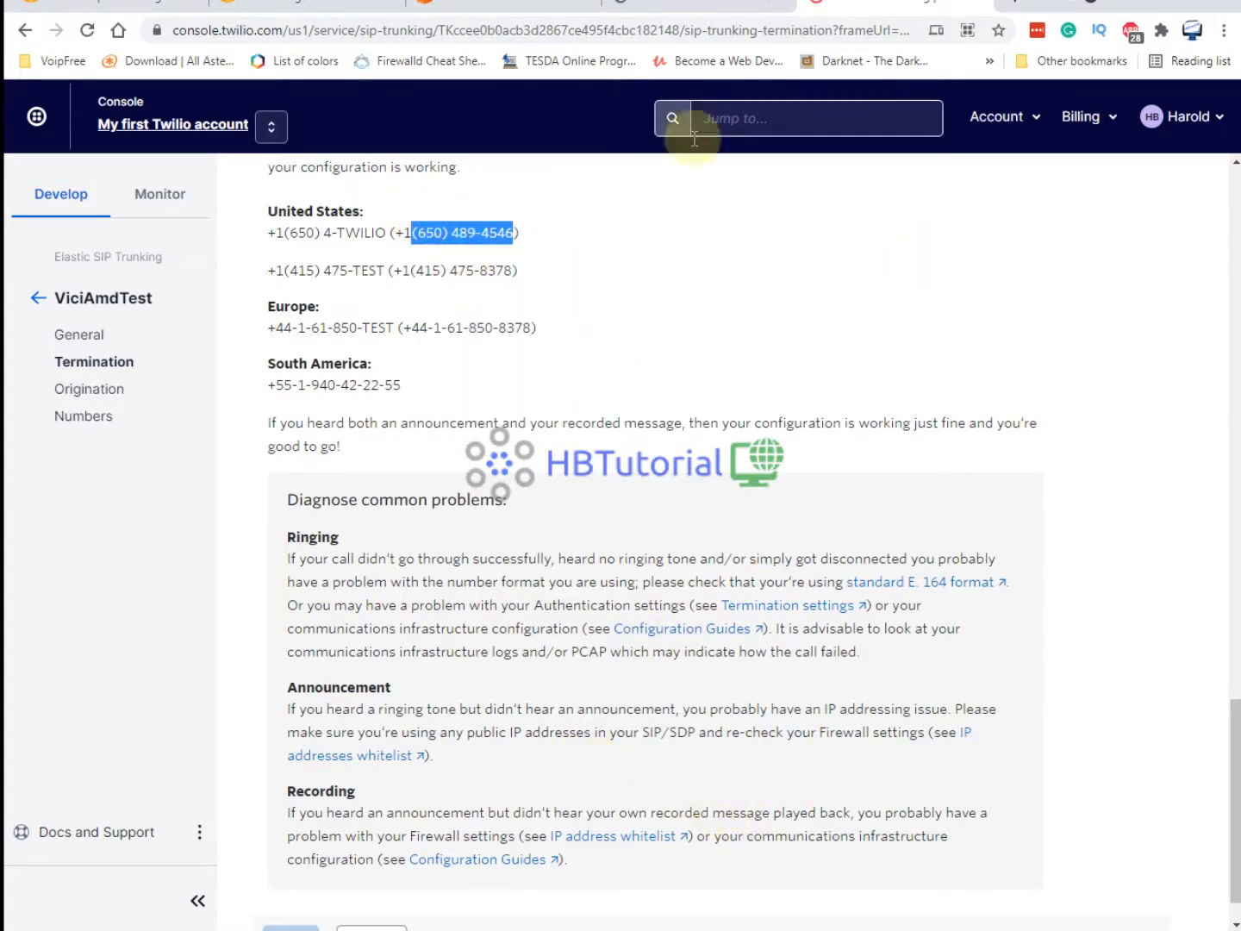
{"action": "mouse_move", "coordinate": [491, 930]}
{"action": "left_click", "coordinate": [608, 897]}
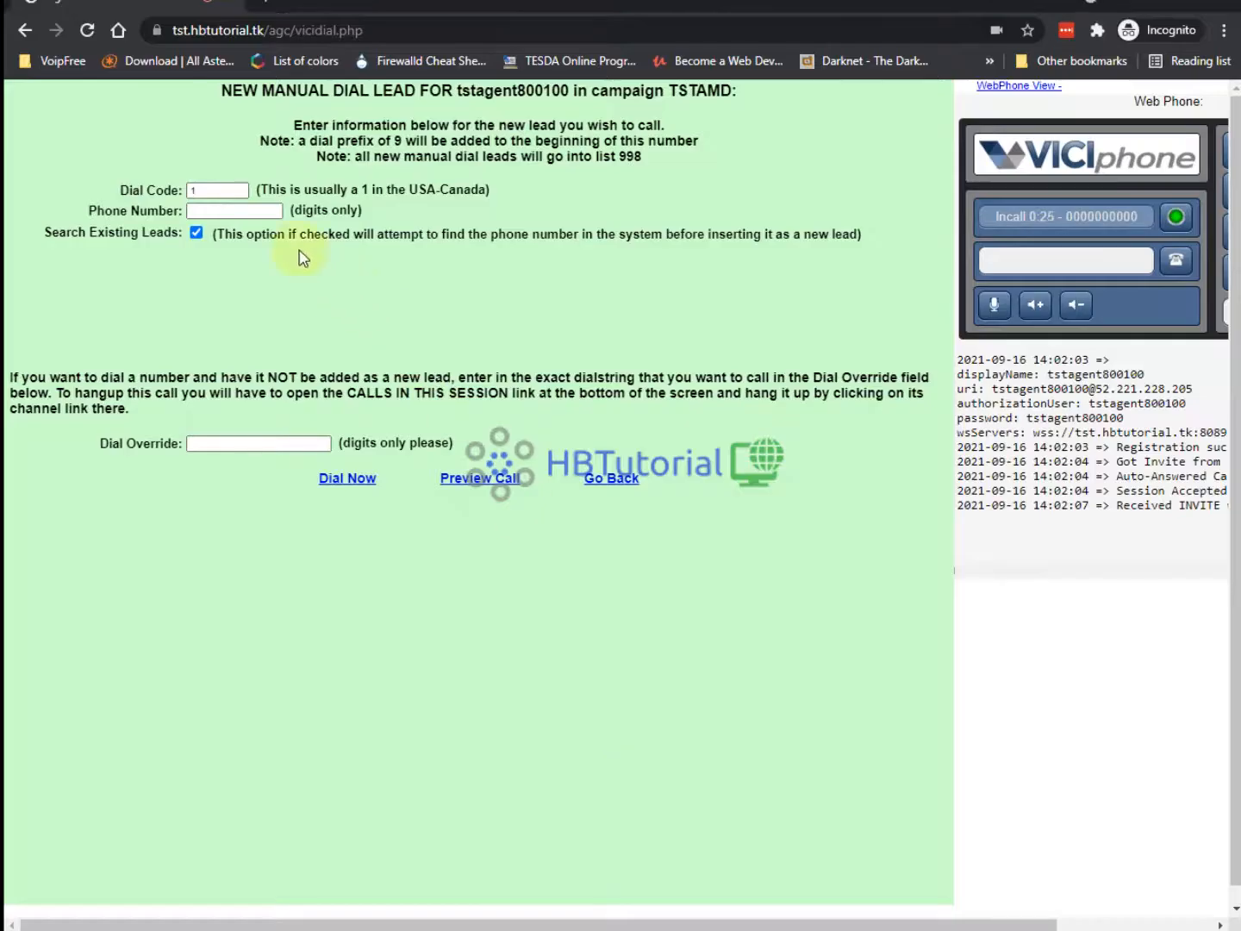
{"action": "left_click", "coordinate": [221, 211]}
{"action": "key", "text": "ctrl+v"}
{"action": "left_click", "coordinate": [346, 477]}
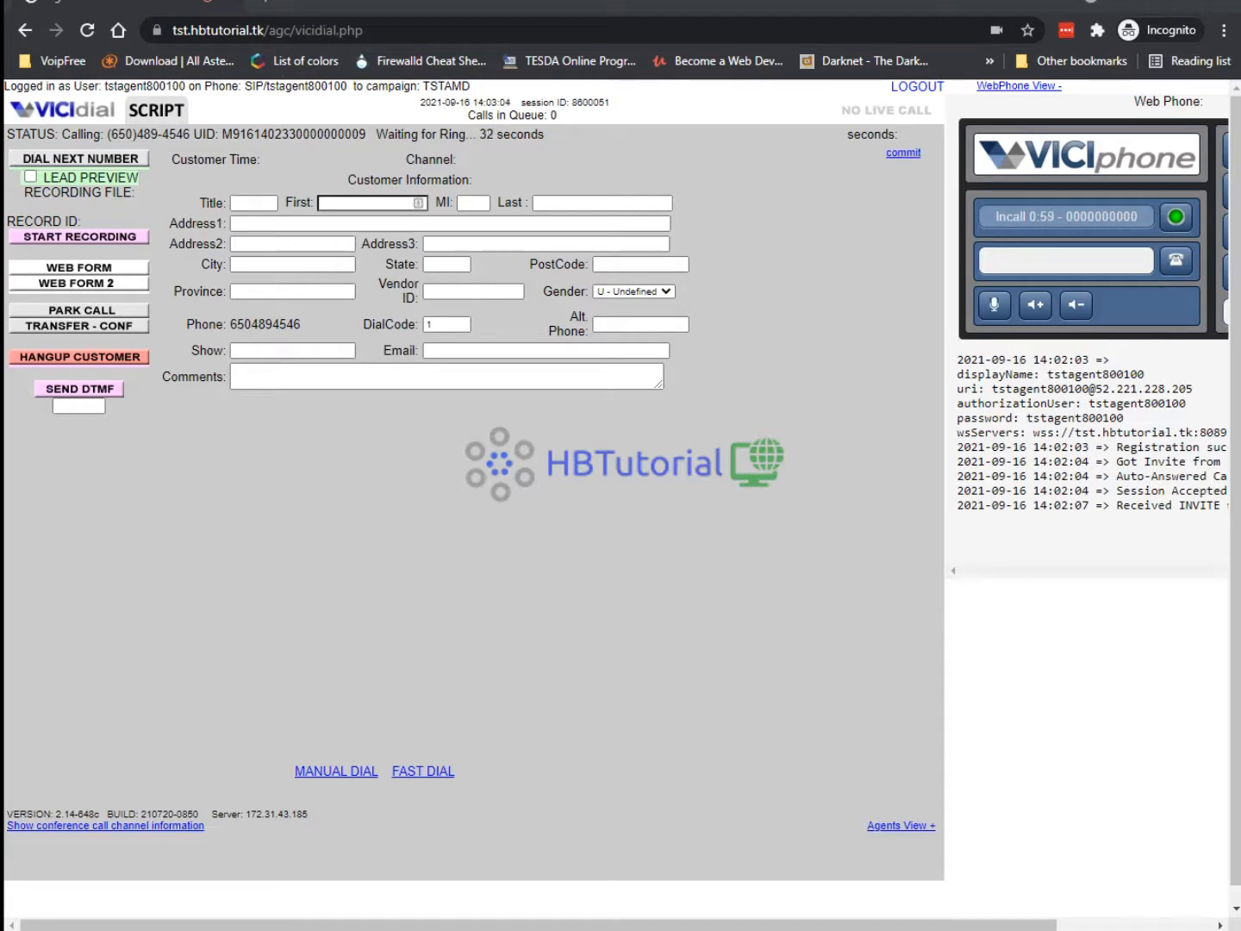
{"action": "left_click_drag", "start_coordinate": [1157, 53], "coordinate": [327, 19]}
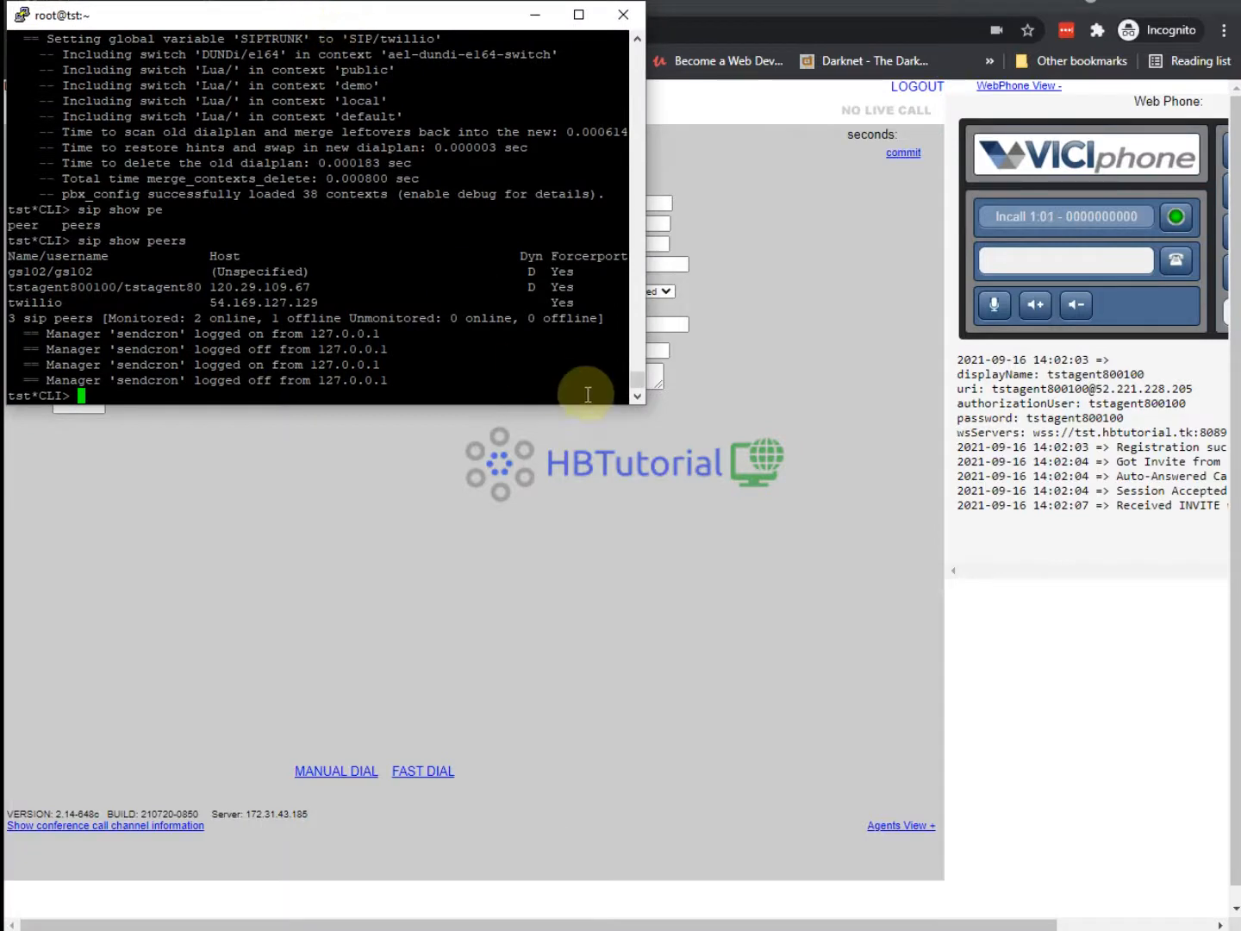
Enlarge the Asterisk console, then hang up the unanswered test call as B - Busy and pause.
{"action": "left_click_drag", "start_coordinate": [644, 404], "coordinate": [1239, 929]}
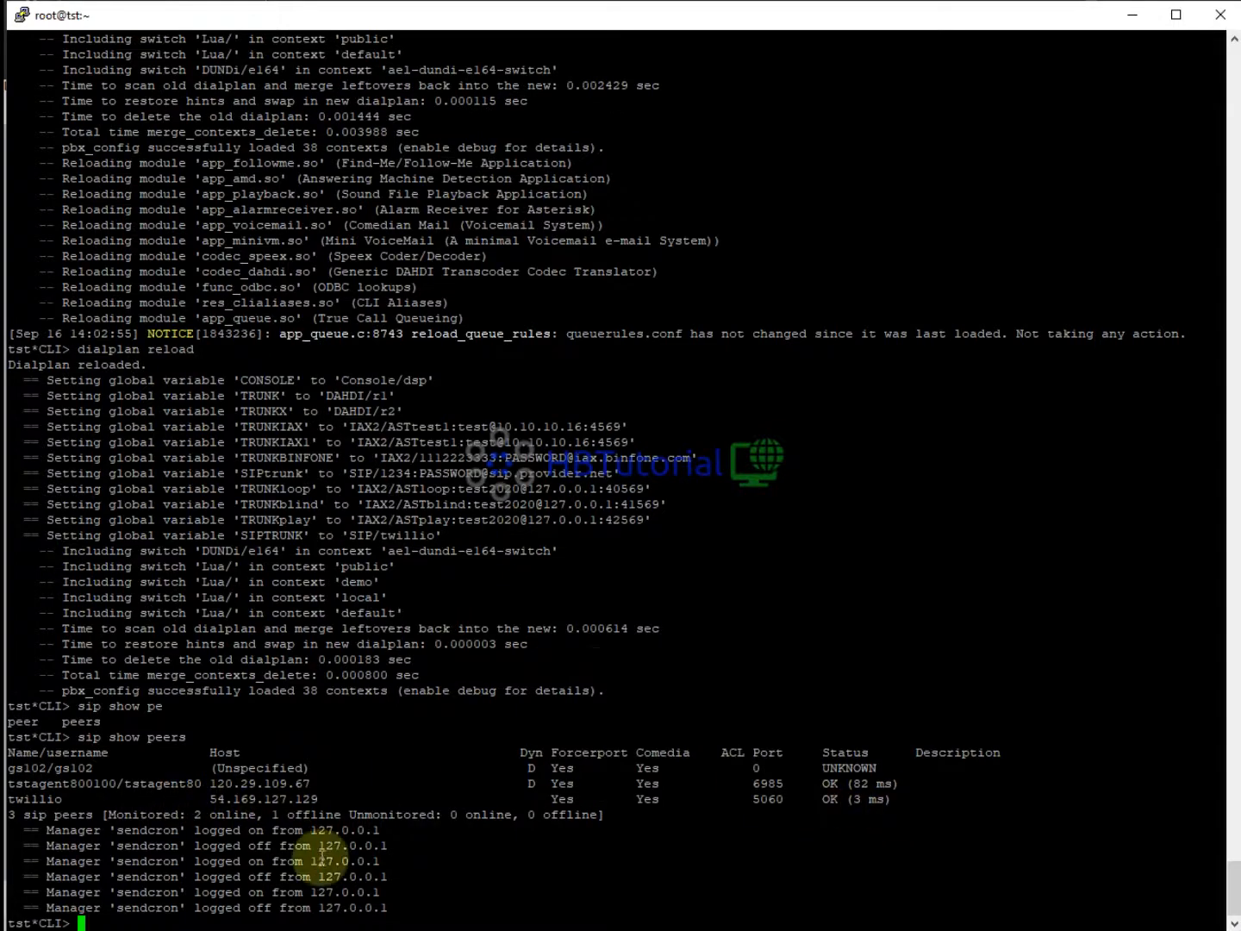
{"action": "left_click", "coordinate": [489, 929]}
{"action": "left_click", "coordinate": [586, 859]}
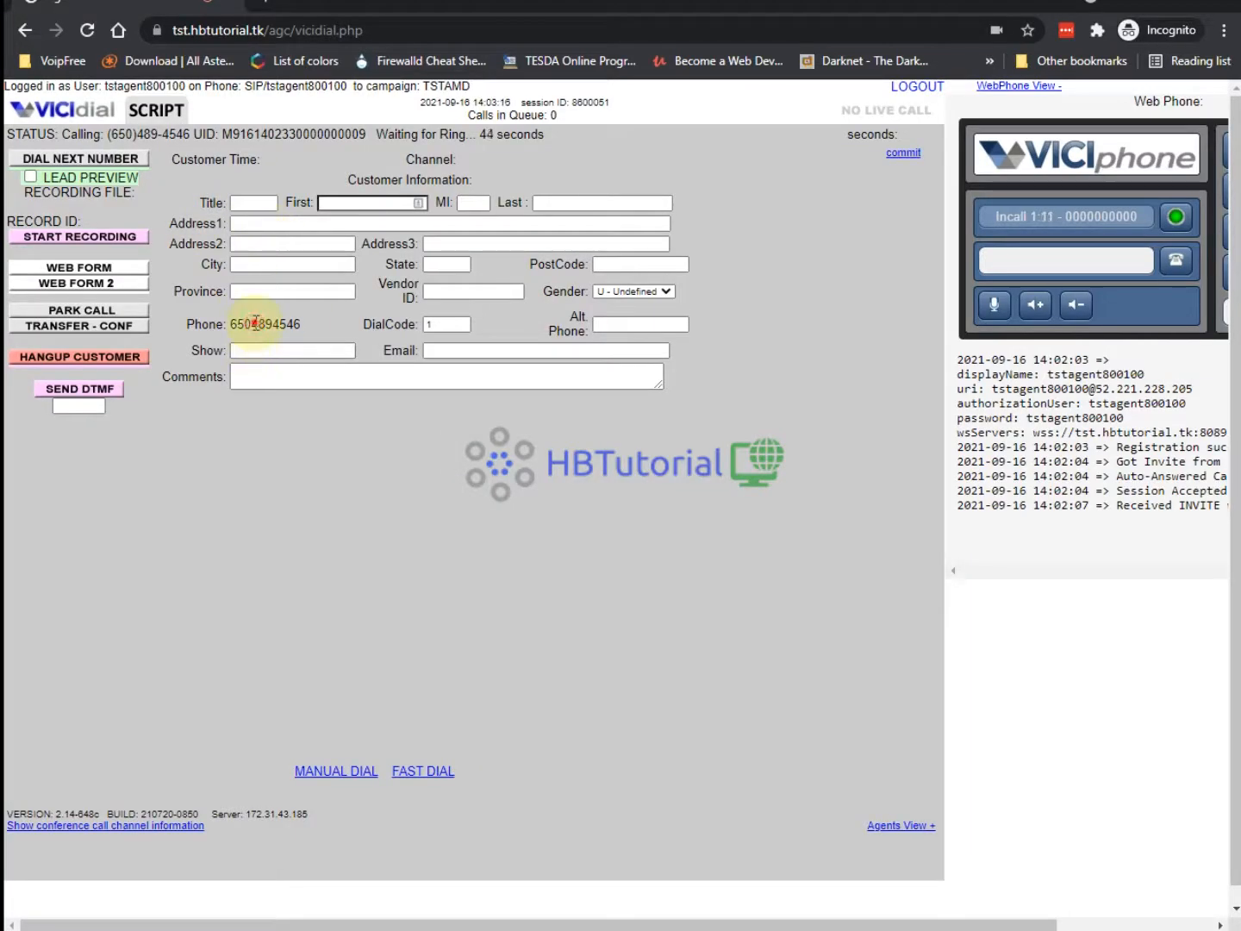
{"action": "double_click", "coordinate": [255, 324]}
{"action": "left_click", "coordinate": [102, 357]}
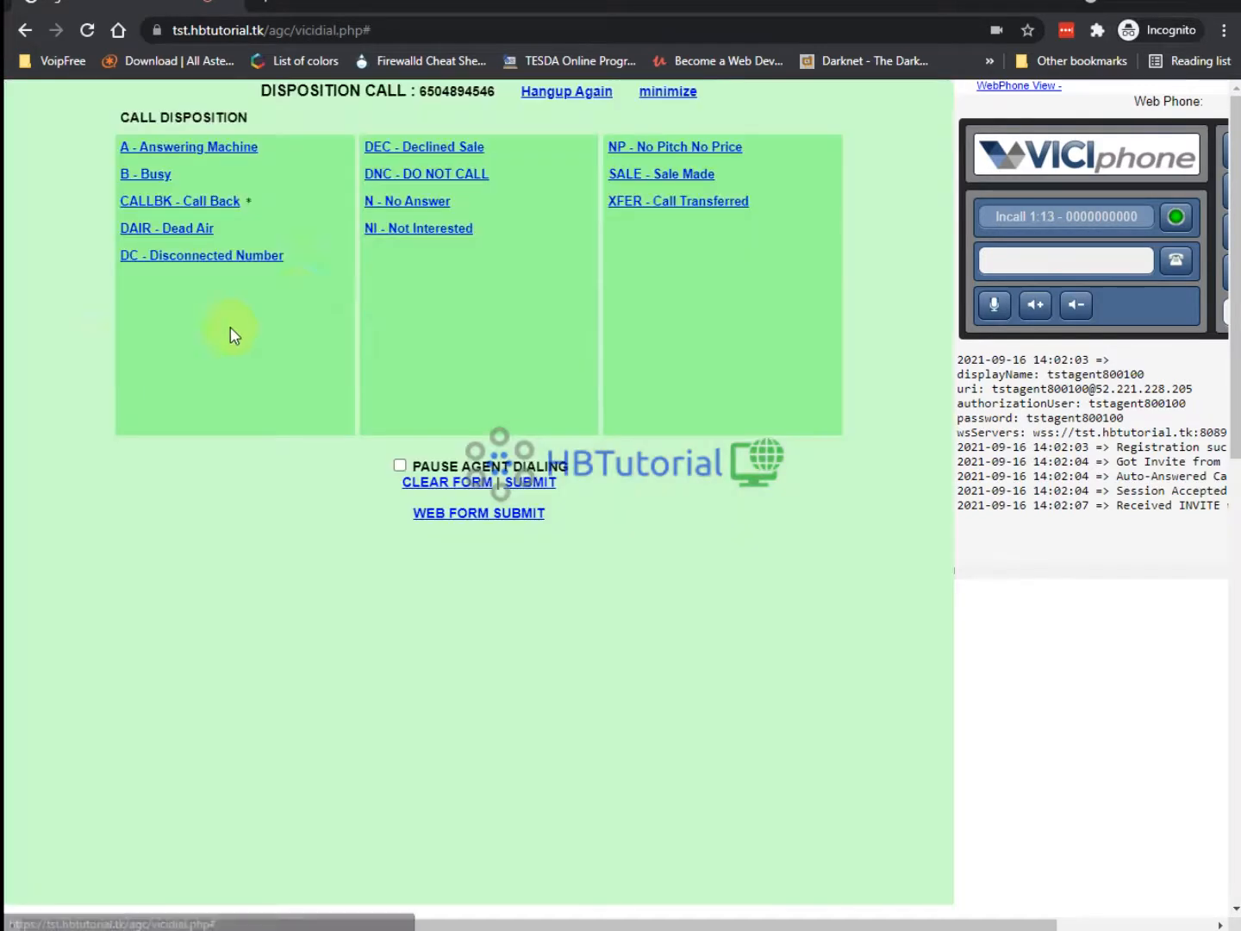
{"action": "left_click", "coordinate": [162, 175]}
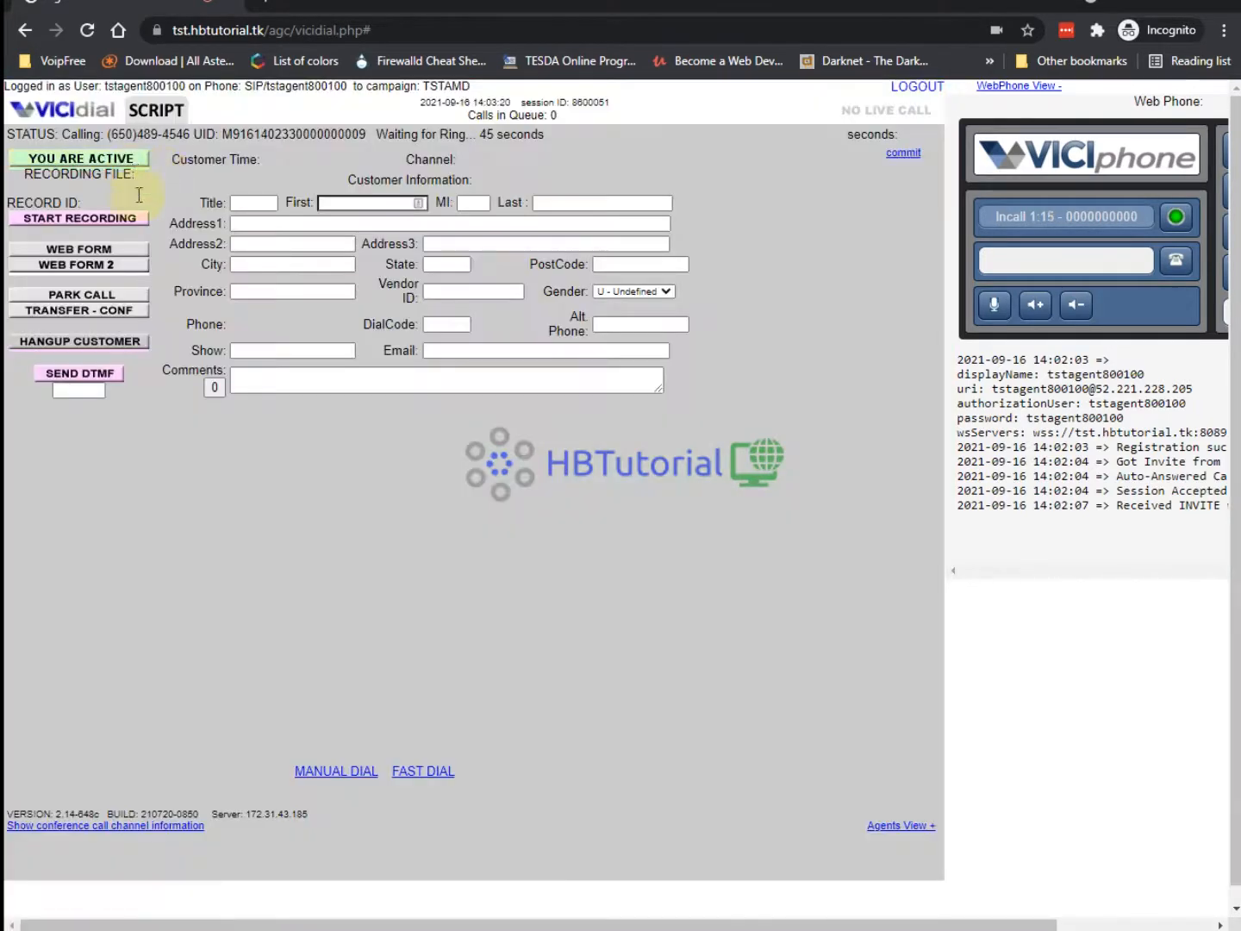
{"action": "left_click", "coordinate": [123, 158]}
{"action": "left_click", "coordinate": [325, 771]}
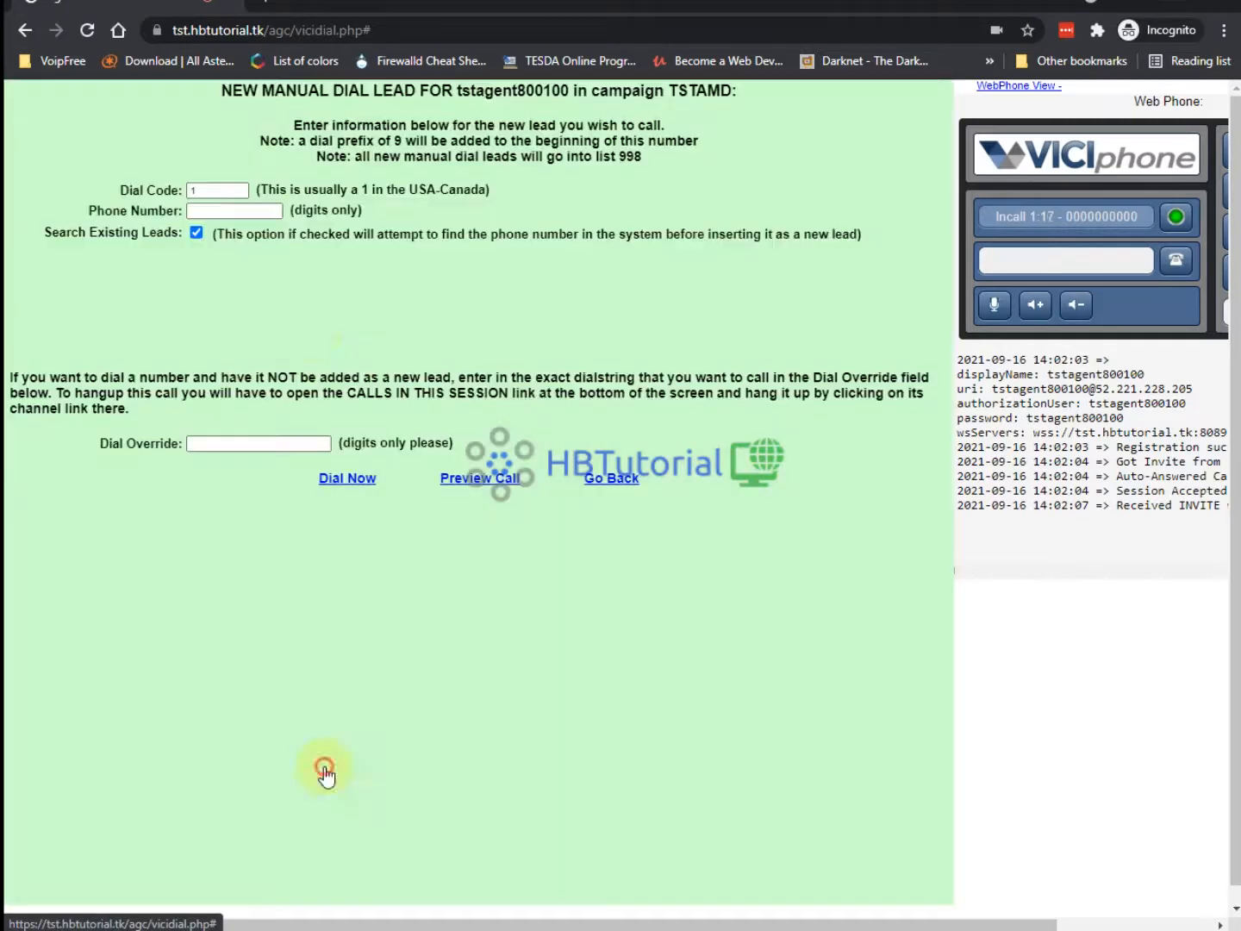
{"action": "left_click", "coordinate": [225, 212]}
{"action": "key", "text": "ctrl+v"}
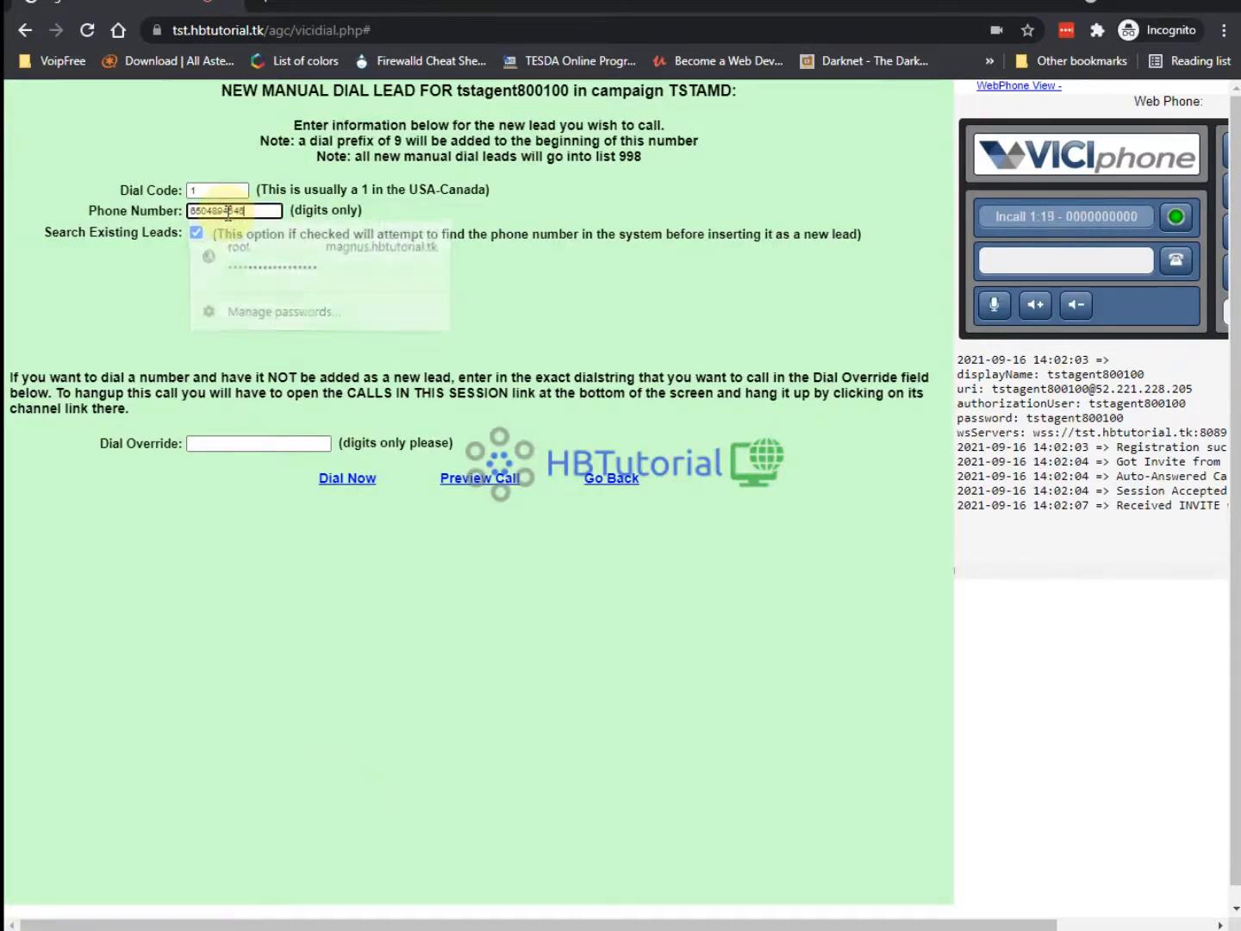
{"action": "left_click", "coordinate": [348, 480]}
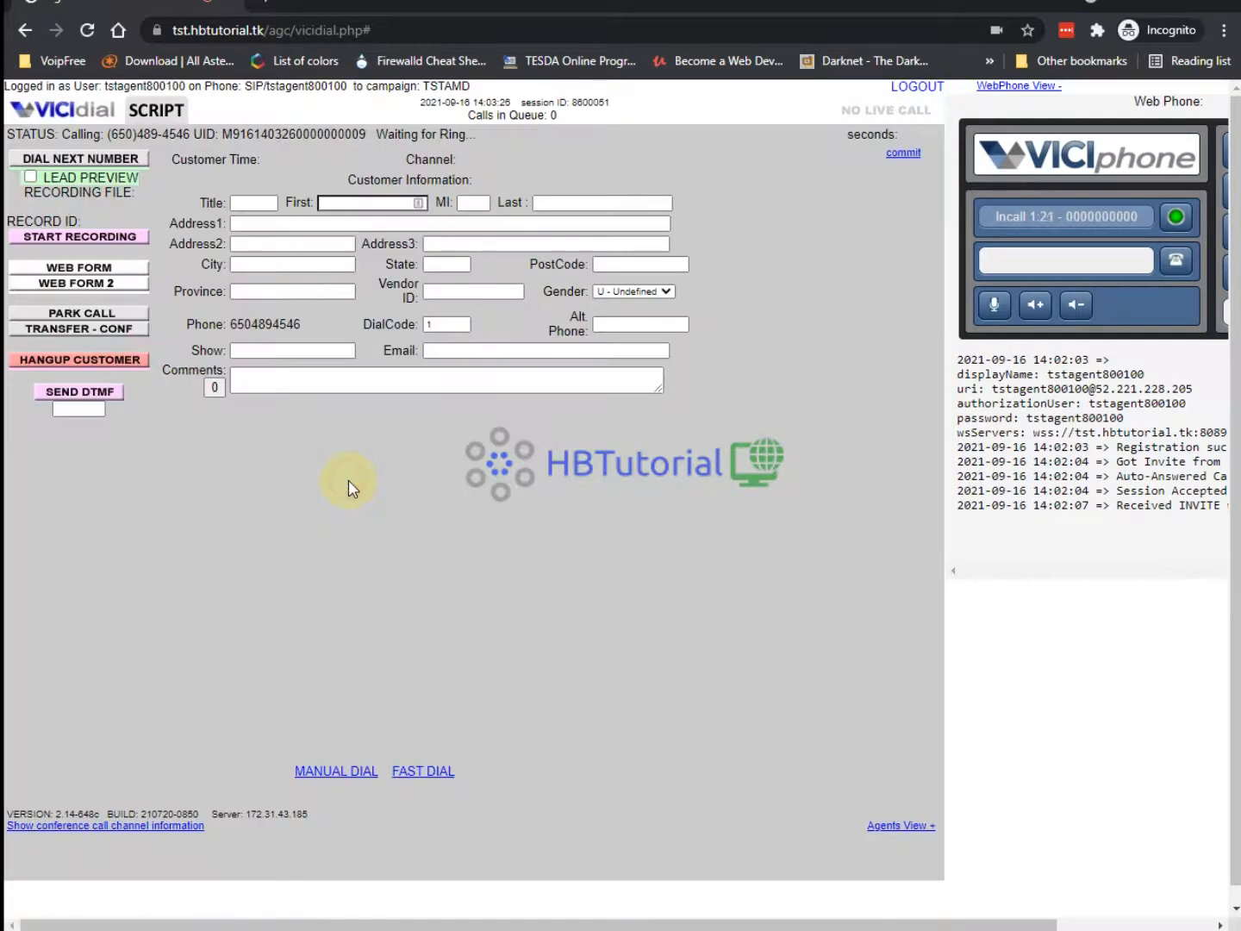
{"action": "key", "text": "alt+Tab"}
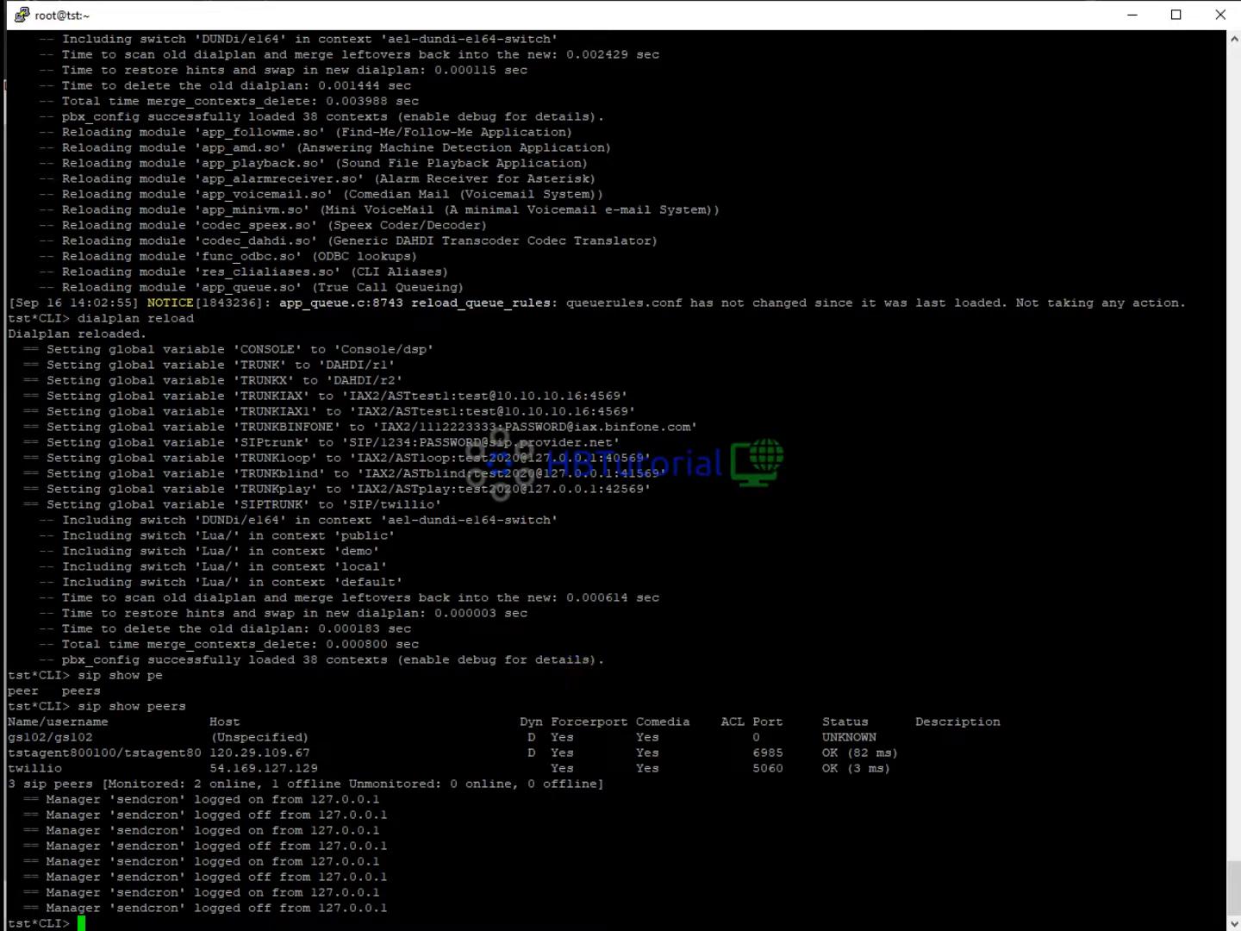
{"action": "key", "text": "alt+Tab"}
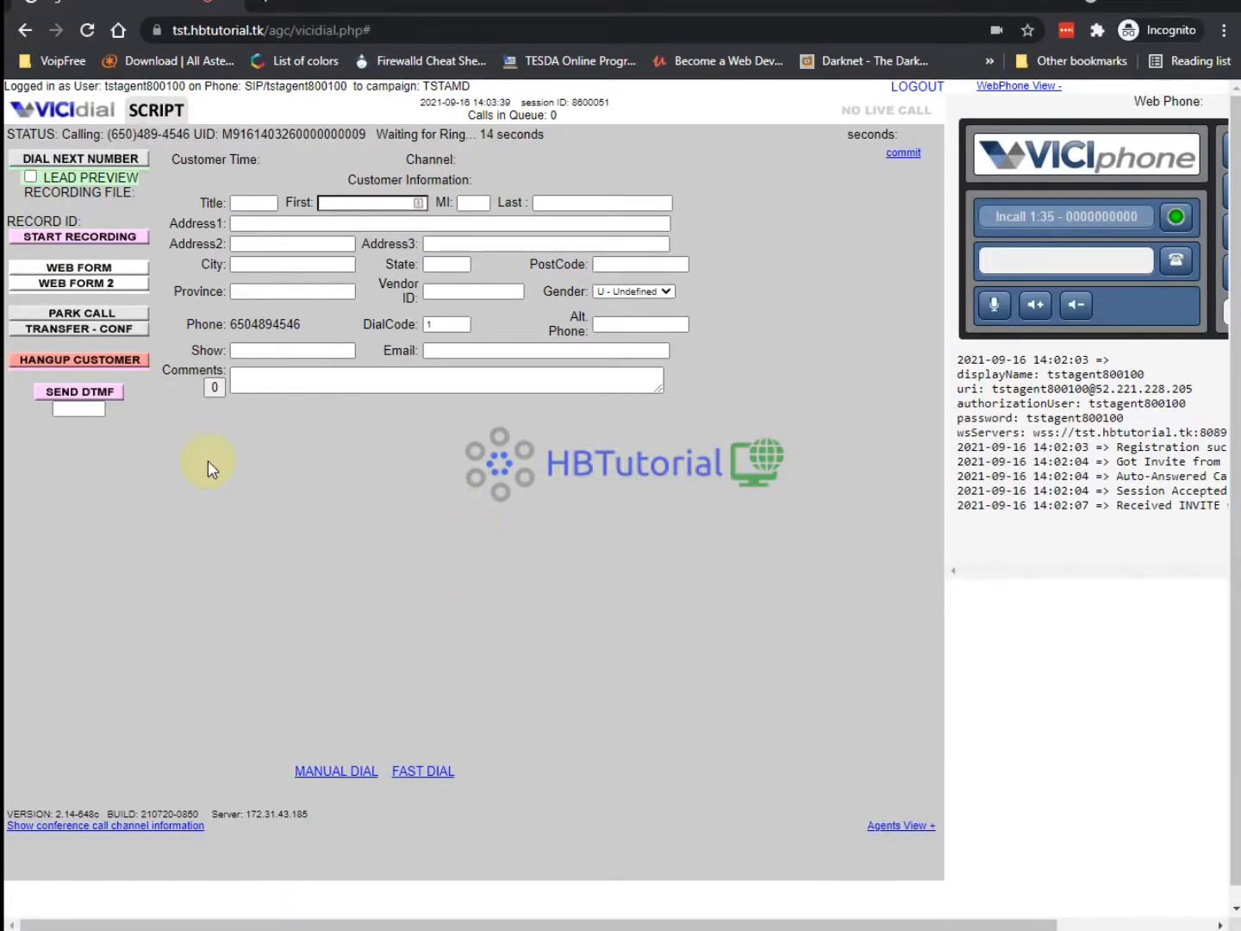
{"action": "left_click", "coordinate": [105, 361]}
{"action": "left_click", "coordinate": [149, 174]}
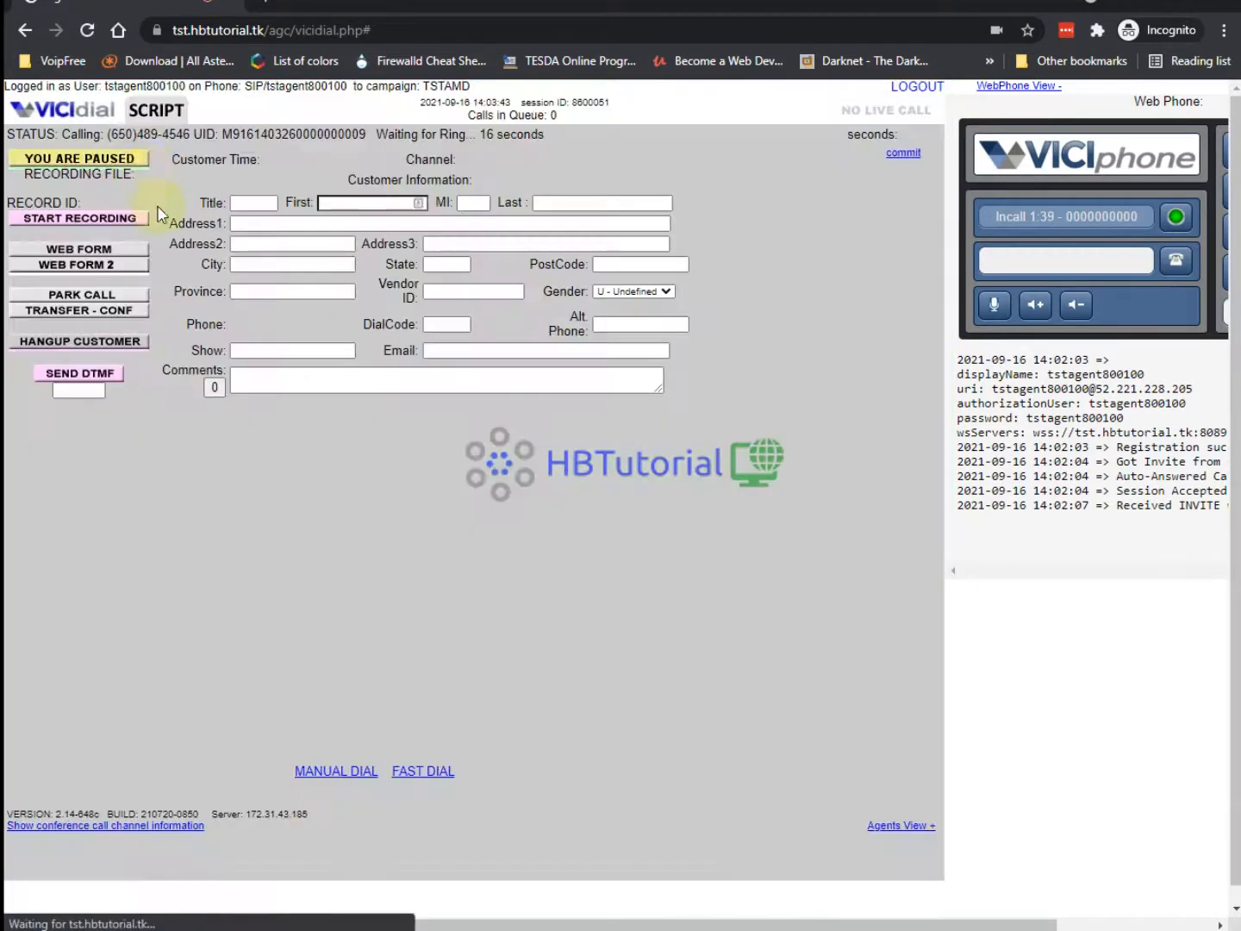
{"action": "left_click", "coordinate": [452, 862]}
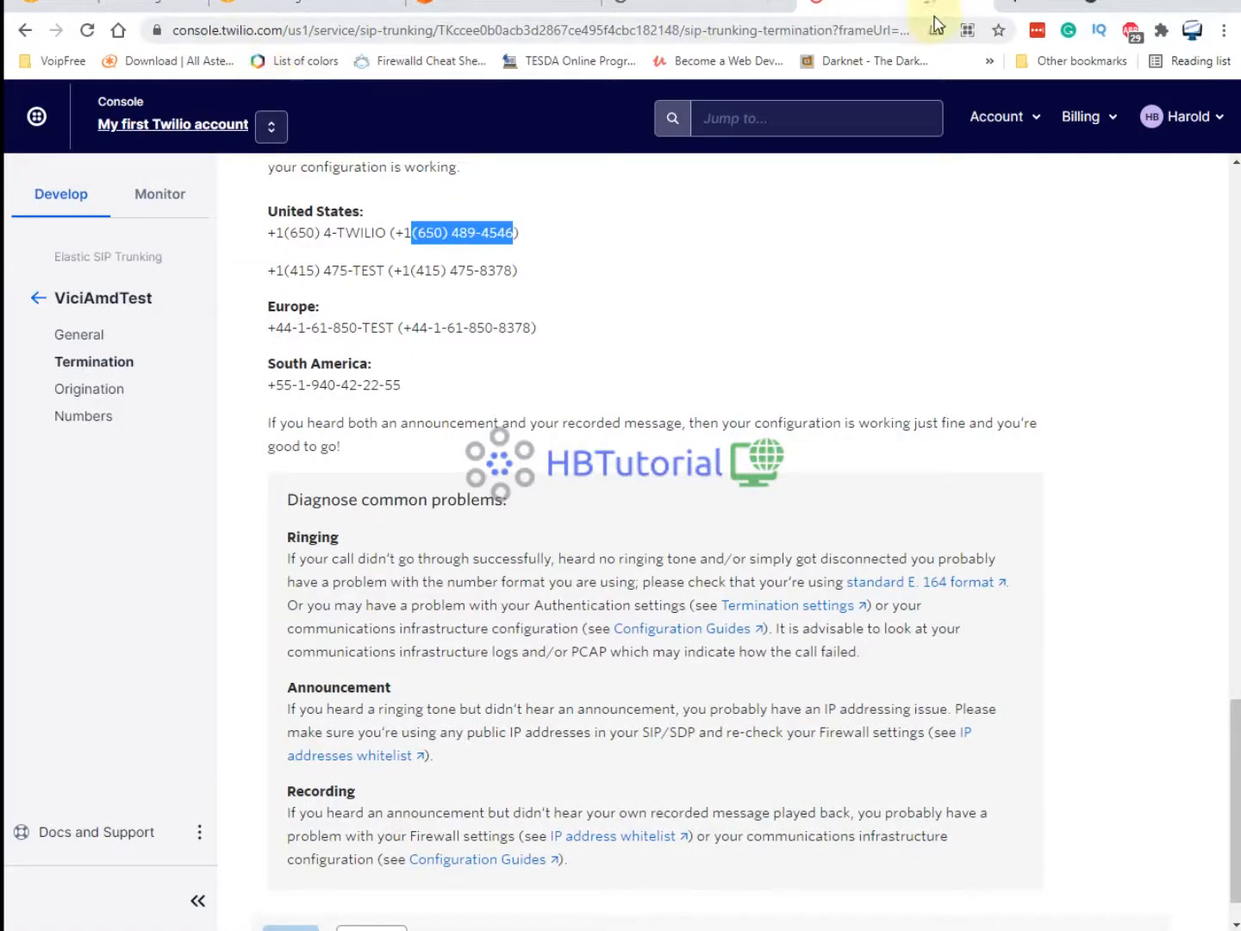
Set TstAMD's Manual Dial Prefix to 9.
{"action": "left_click", "coordinate": [702, 15]}
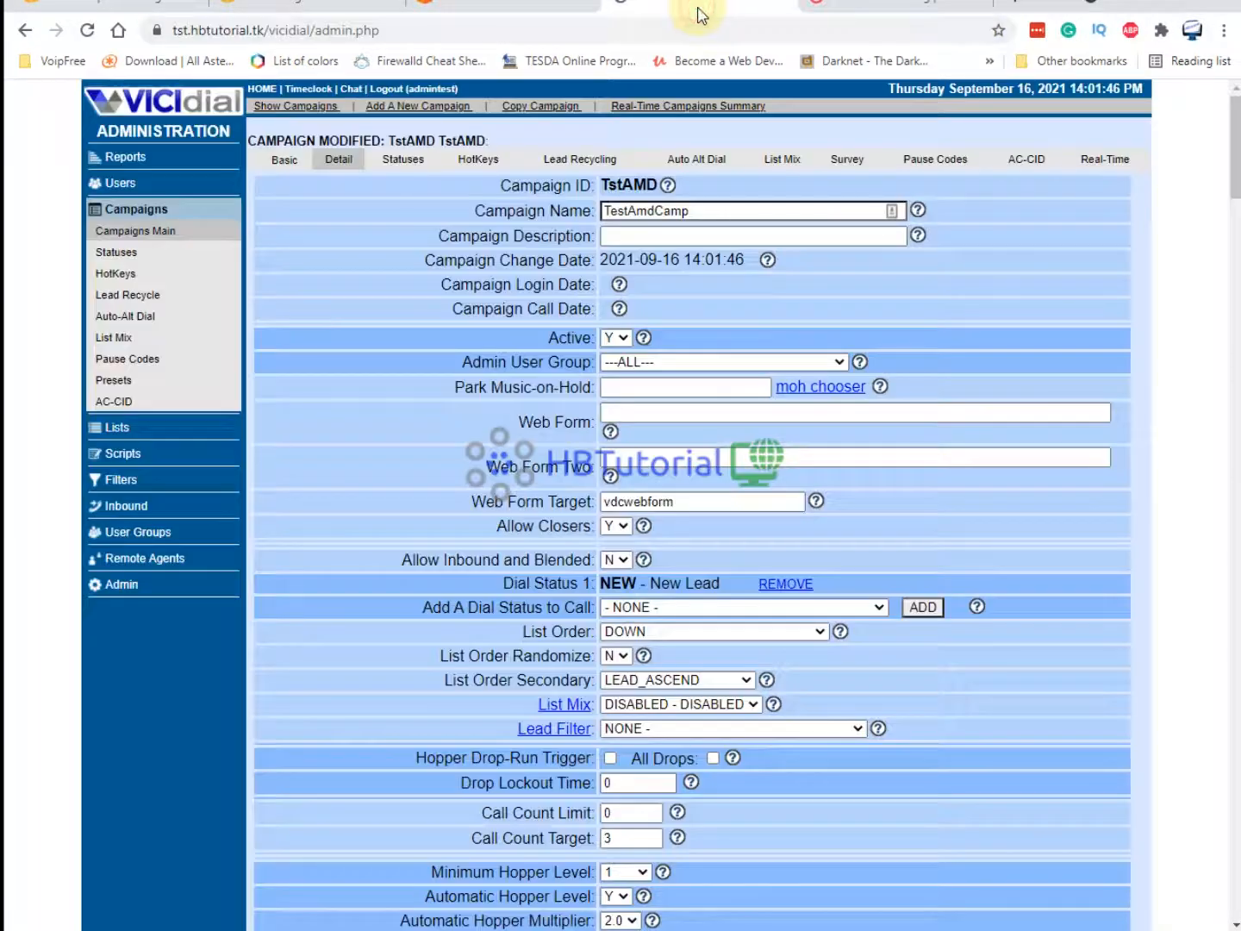
{"action": "scroll", "coordinate": [733, 570], "scroll_direction": "down", "scroll_amount": 10}
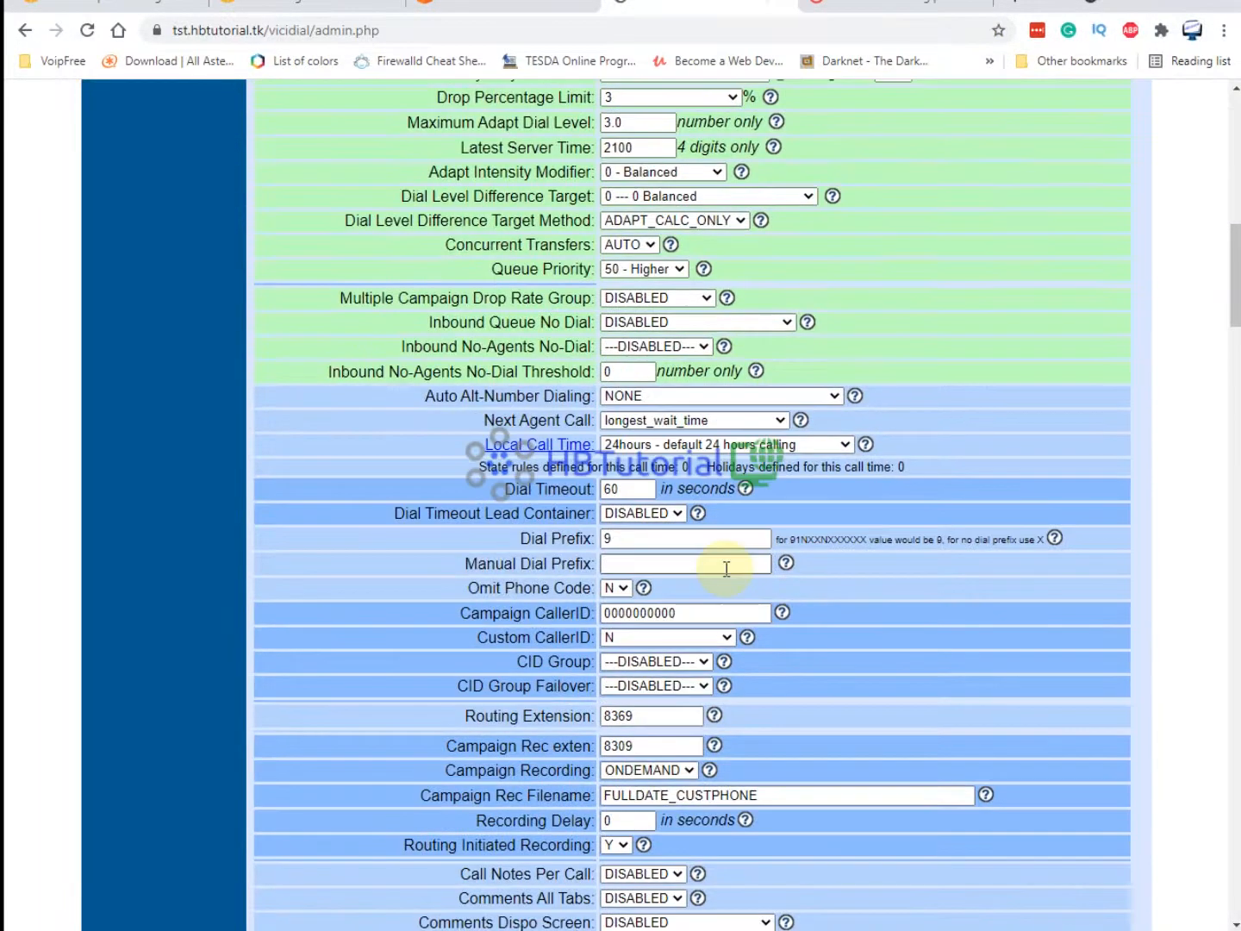
{"action": "left_click", "coordinate": [663, 565]}
{"action": "type", "text": "9"}
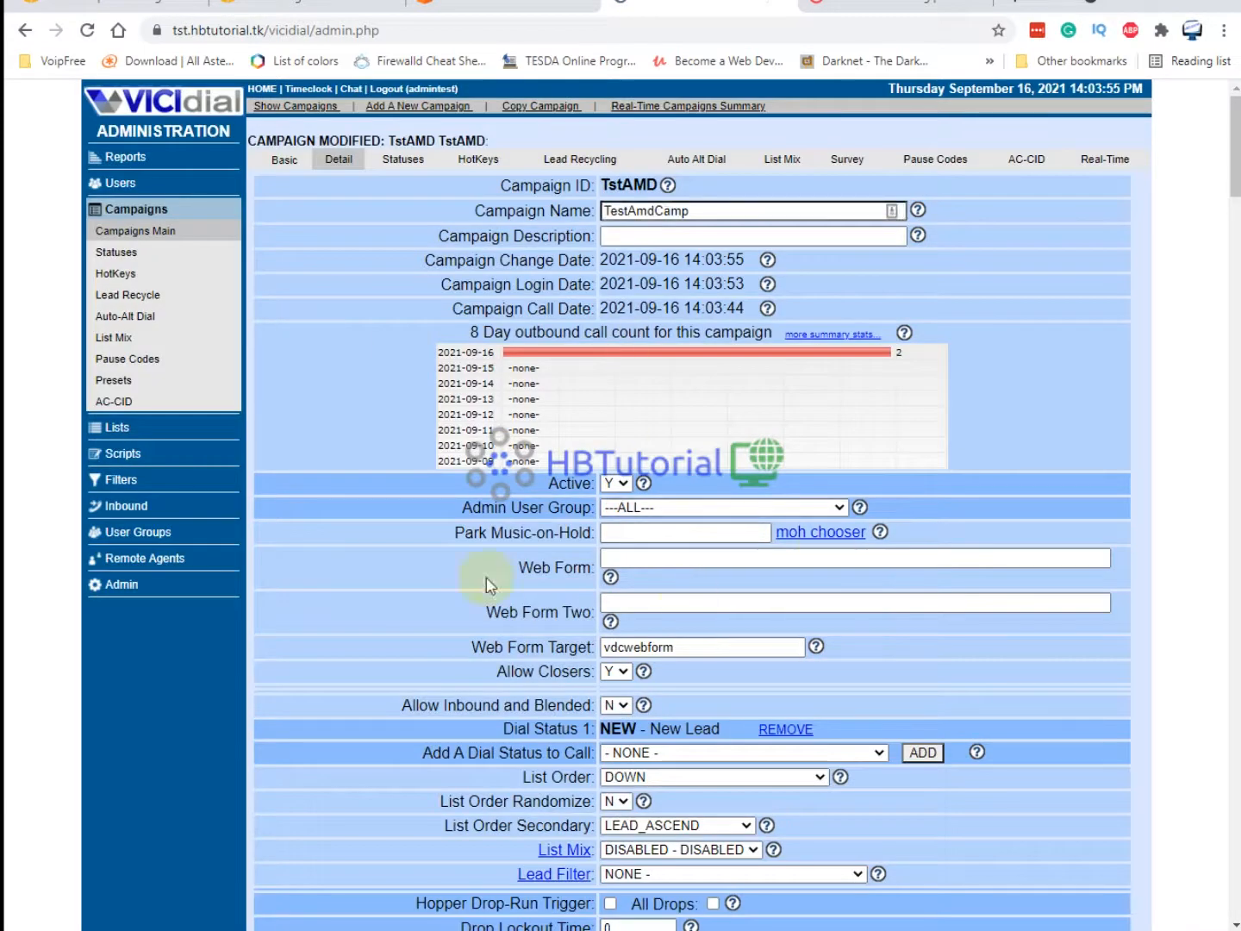
Open the carrier listings to review the Twillio carrier's dialplan entry.
{"action": "left_click", "coordinate": [123, 586]}
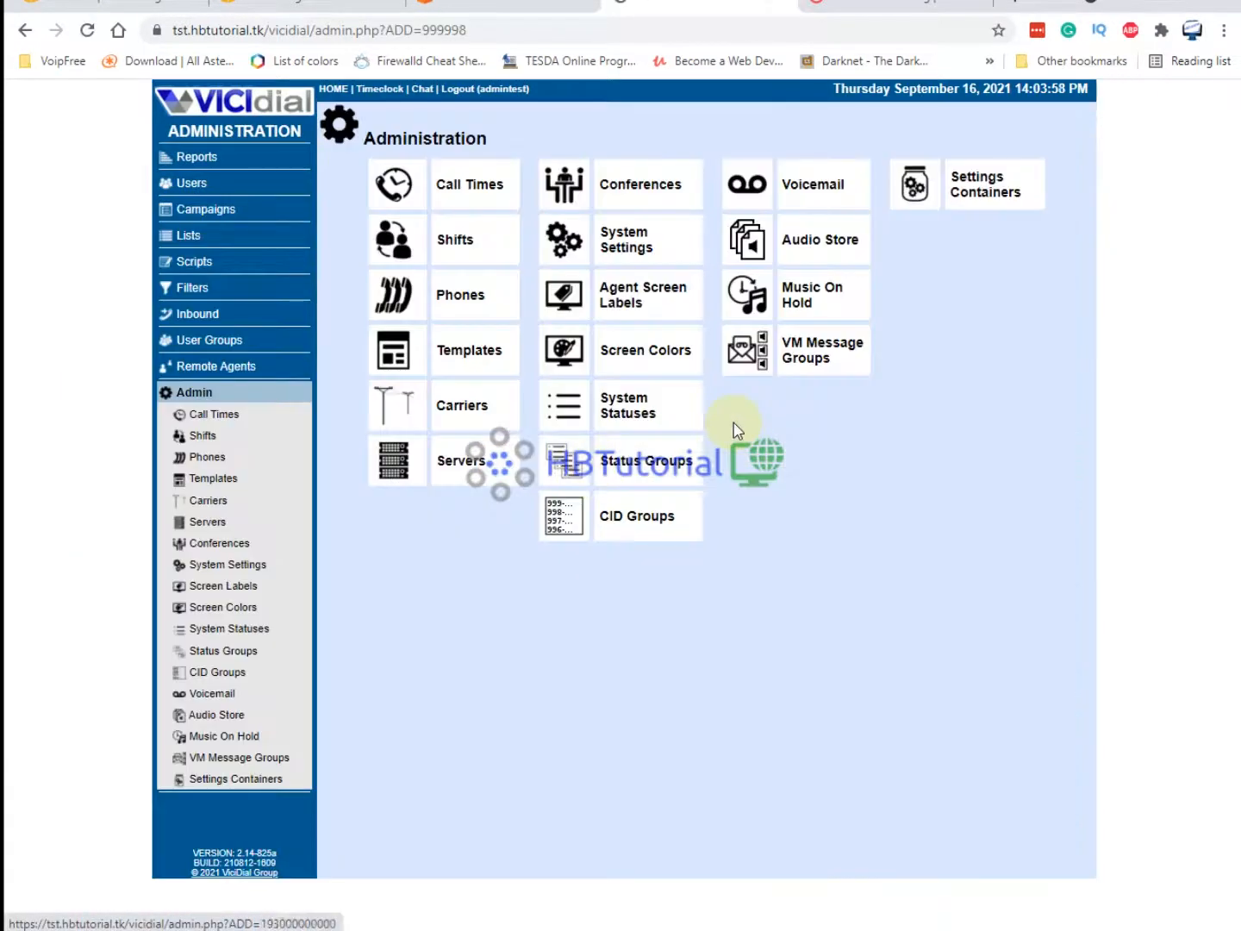
{"action": "left_click", "coordinate": [457, 405]}
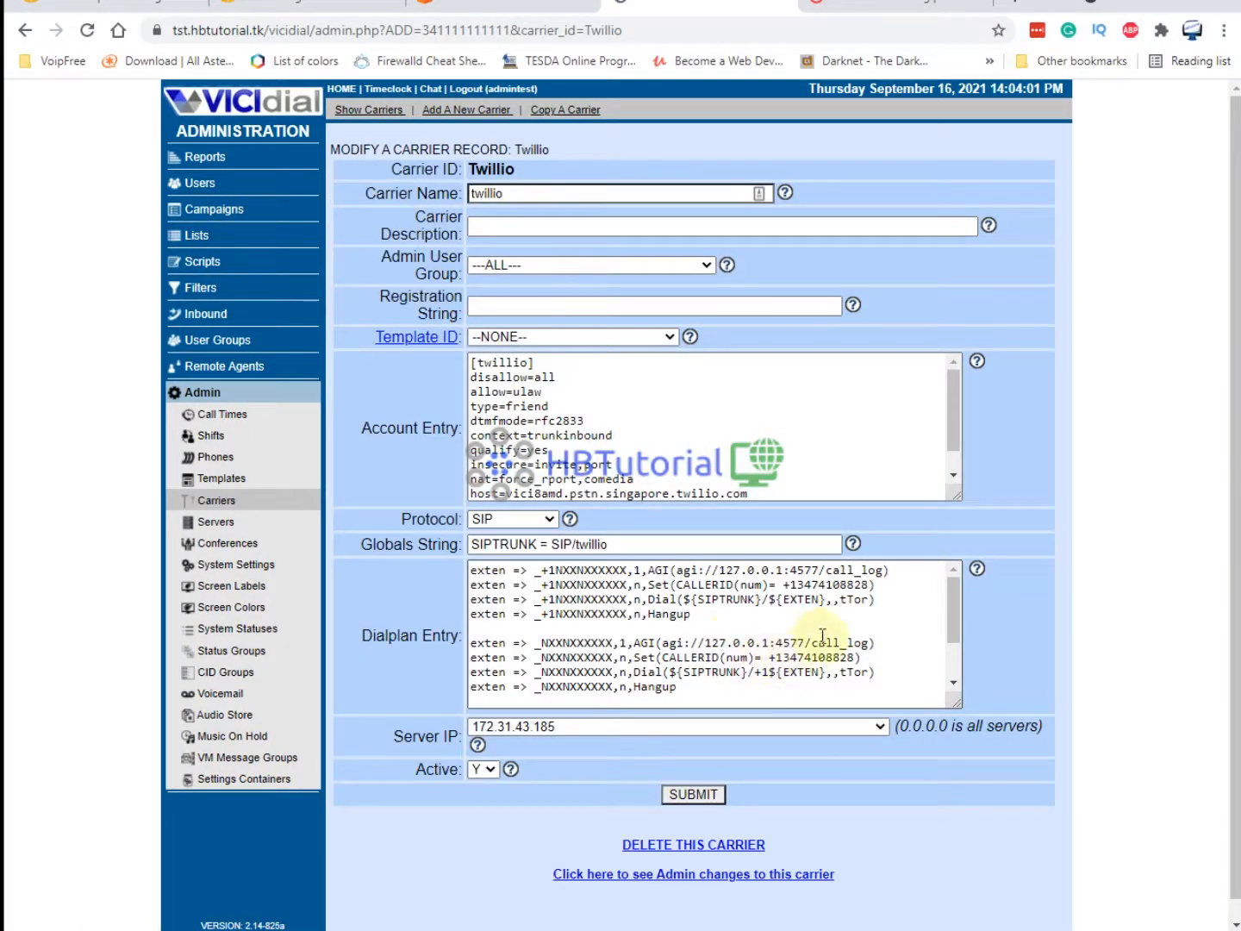
{"action": "scroll", "coordinate": [603, 621], "scroll_direction": "down", "scroll_amount": 2}
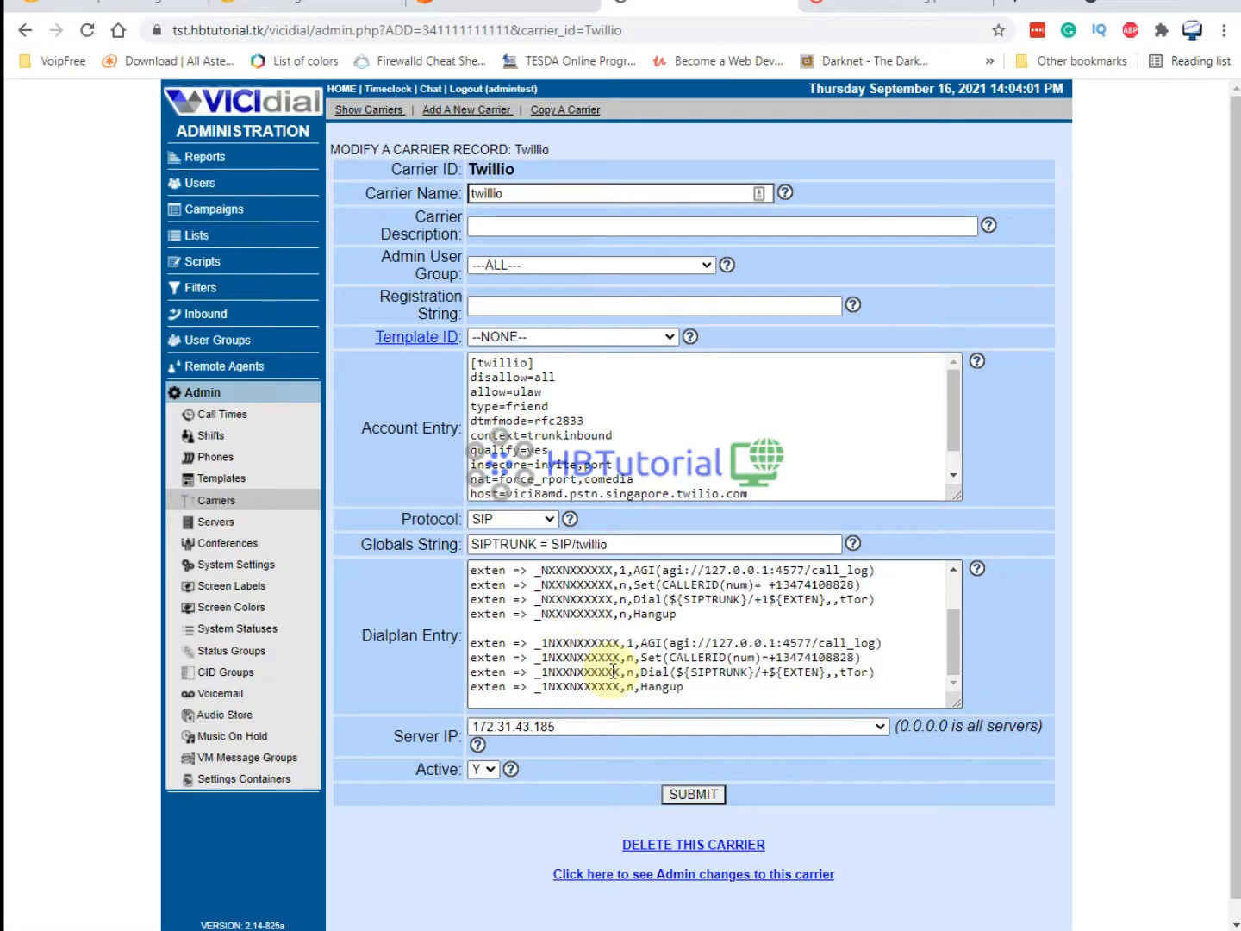
Open the TstAMD campaign's Modify page from the Campaigns list.
{"action": "left_click", "coordinate": [194, 321]}
{"action": "left_click", "coordinate": [214, 218]}
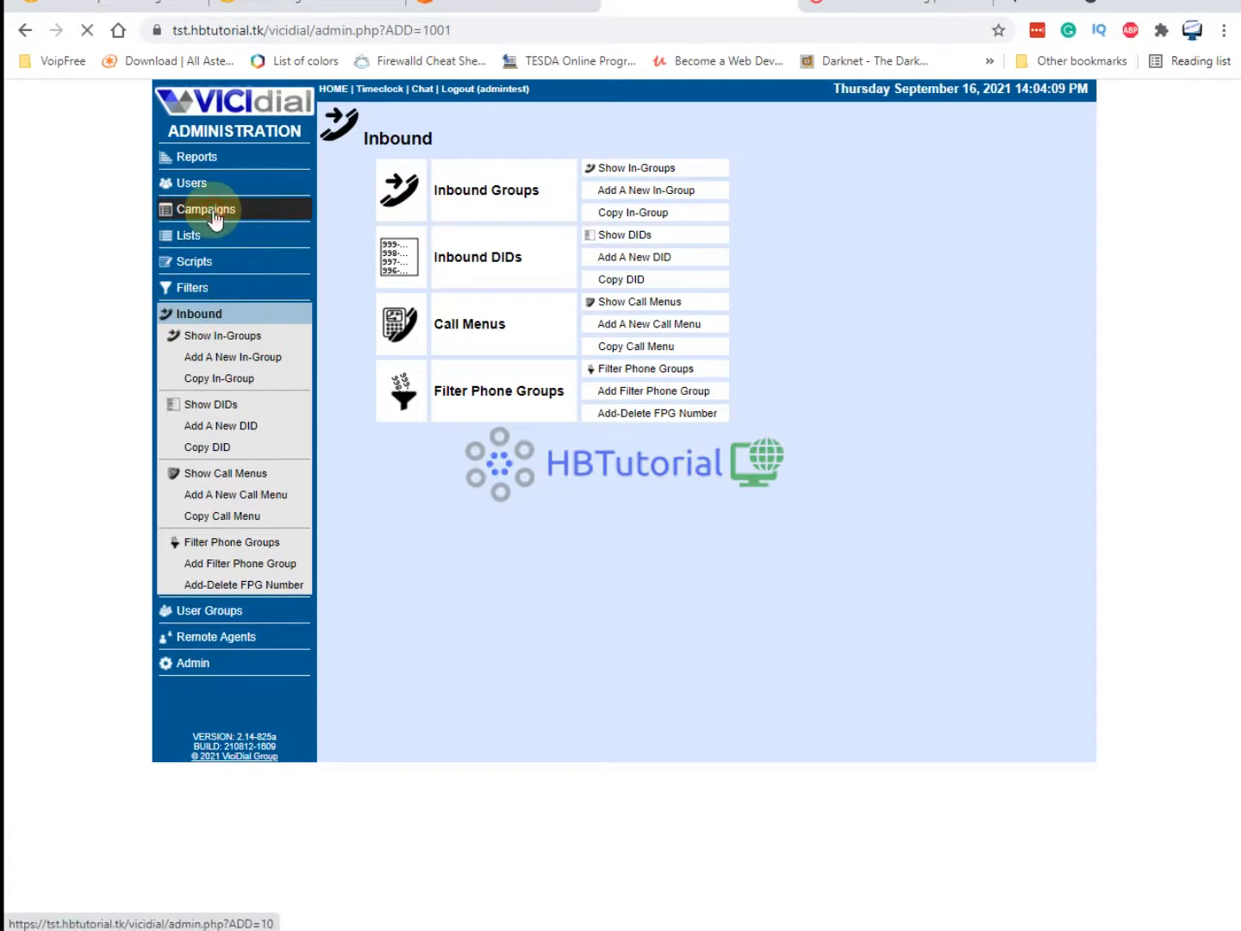
{"action": "left_click", "coordinate": [1033, 197]}
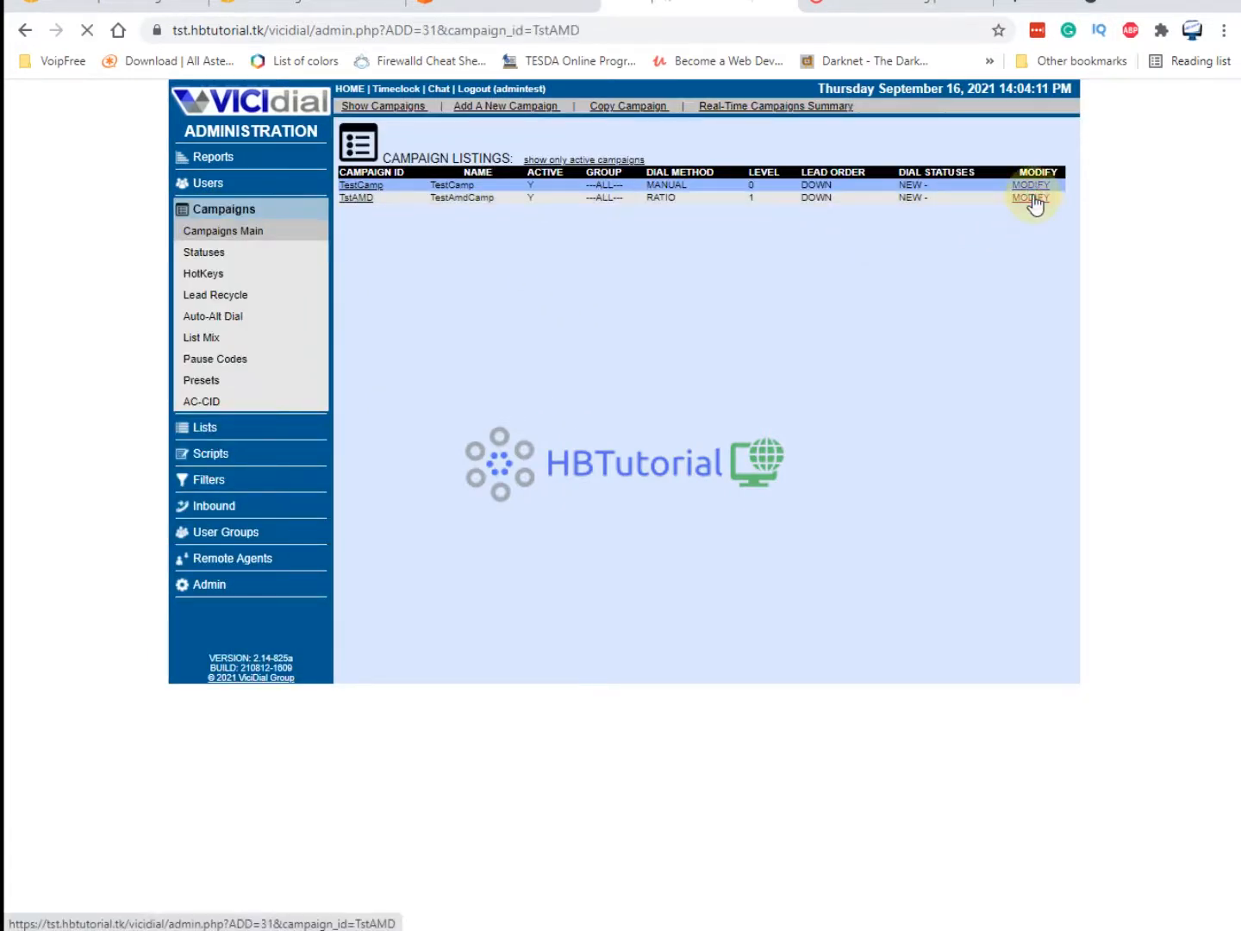
Change TstAMD's Dial Prefix to X and clear its Manual Dial Prefix.
{"action": "scroll", "coordinate": [741, 560], "scroll_direction": "down", "scroll_amount": 8}
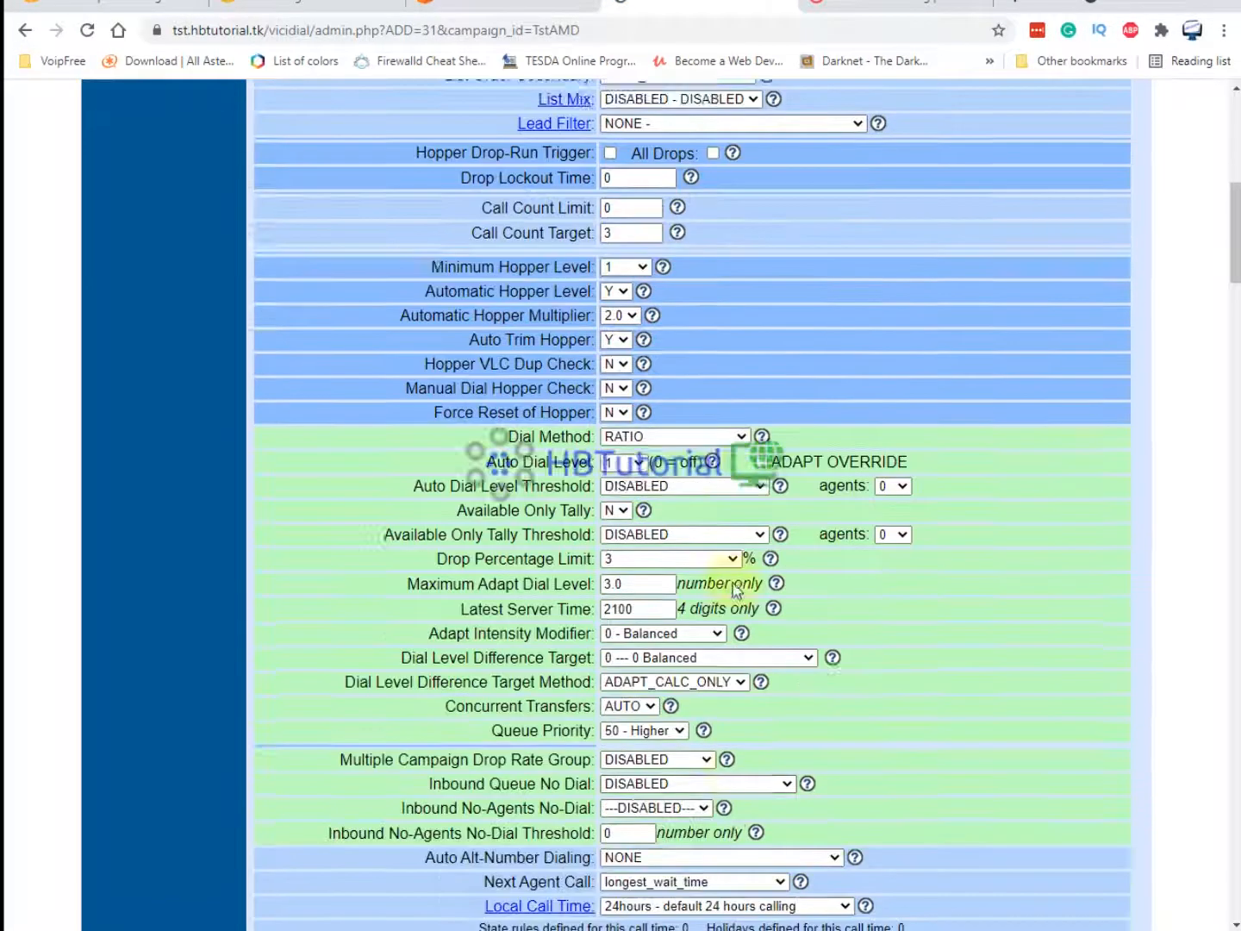
{"action": "scroll", "coordinate": [735, 591], "scroll_direction": "down", "scroll_amount": 4}
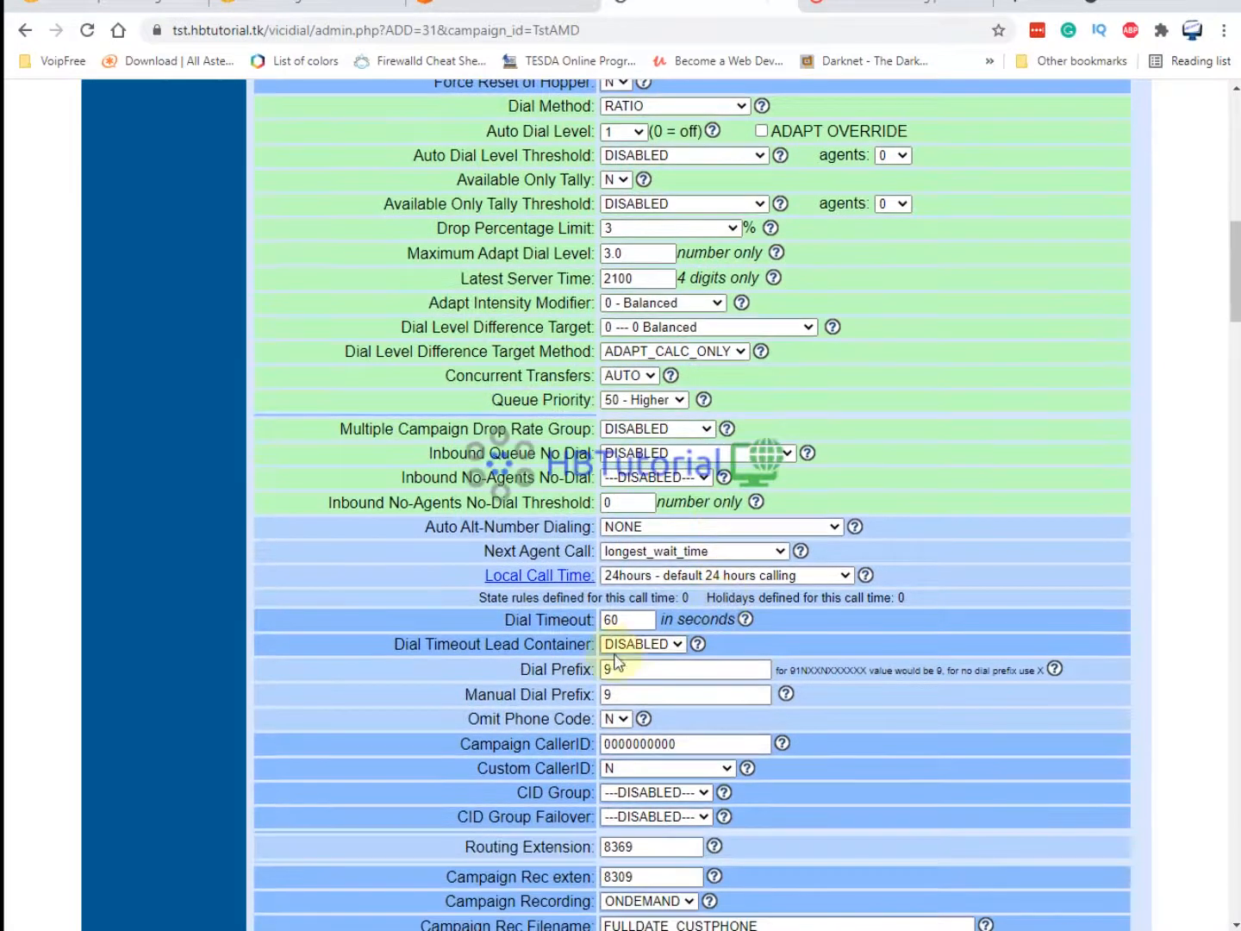
{"action": "double_click", "coordinate": [628, 669]}
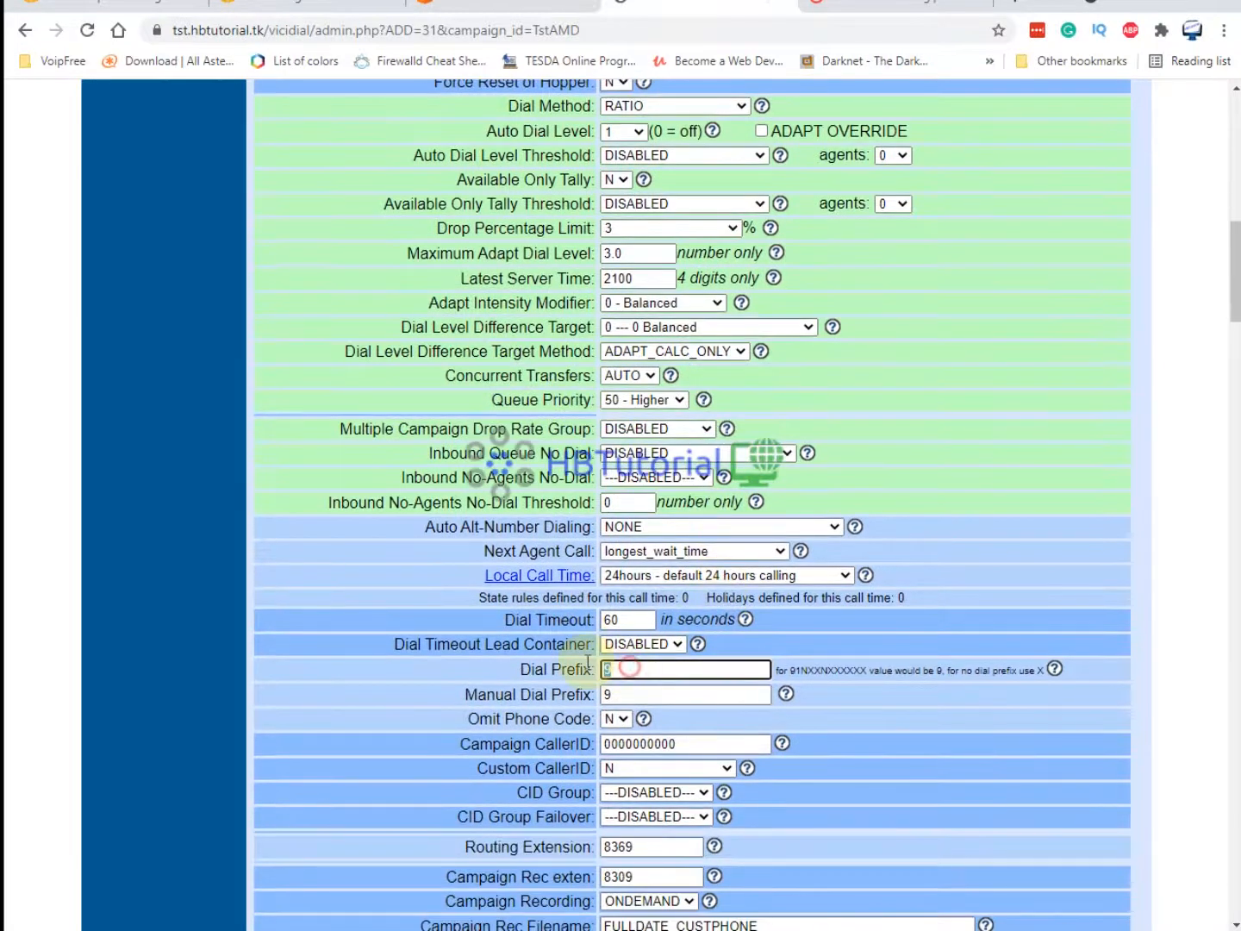
{"action": "type", "text": "X"}
{"action": "left_click", "coordinate": [785, 695]}
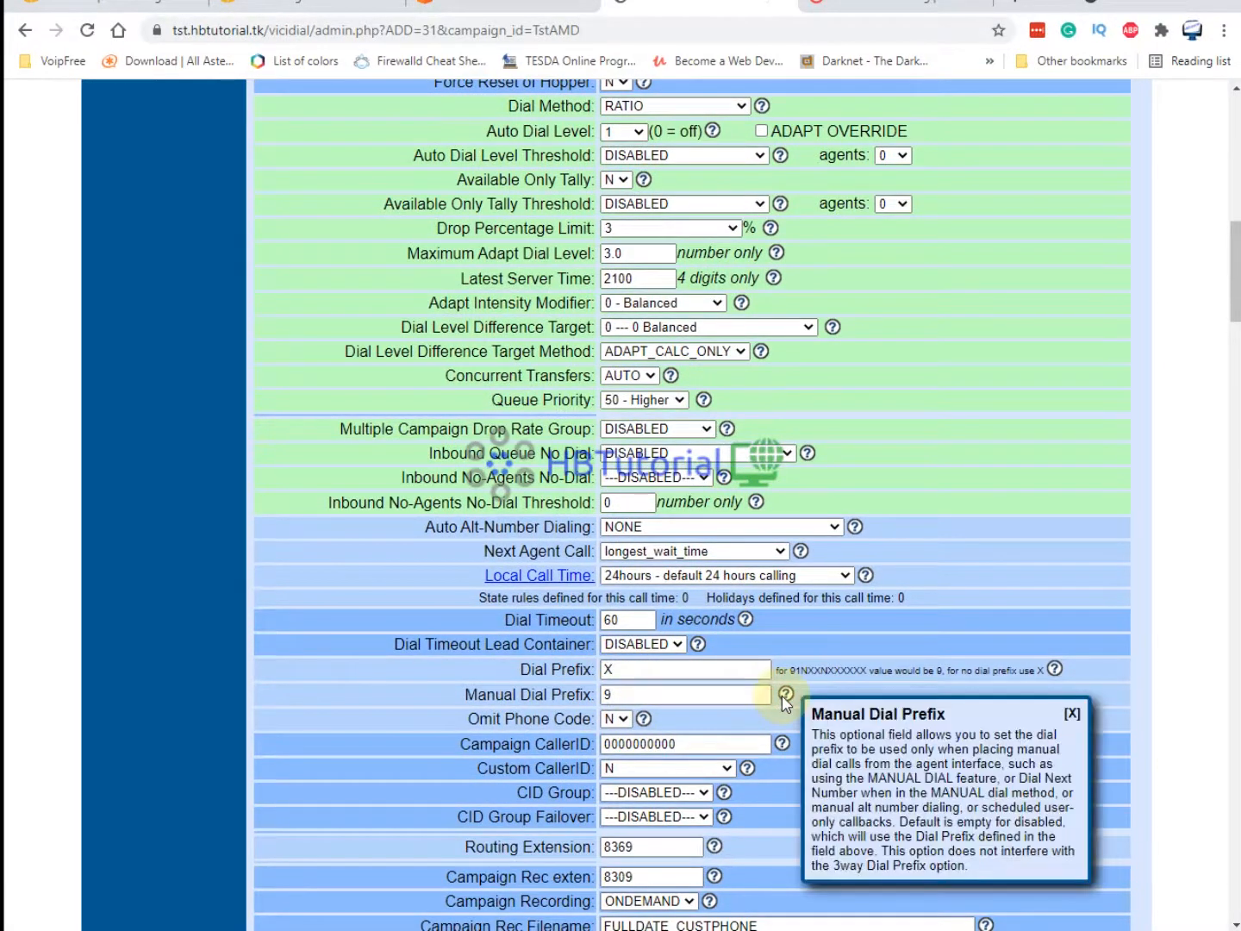
{"action": "double_click", "coordinate": [615, 694]}
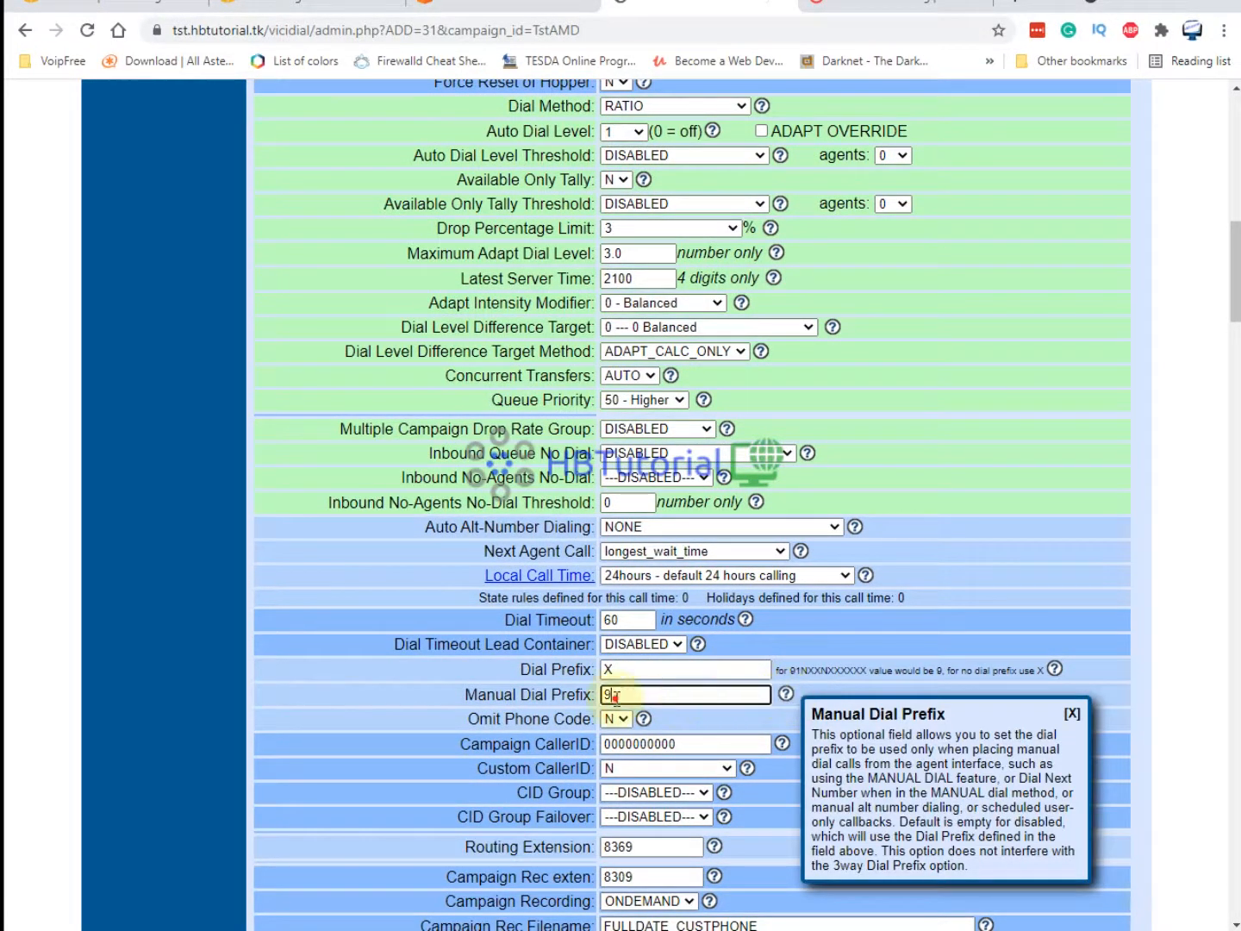
{"action": "key", "text": "BackSpace"}
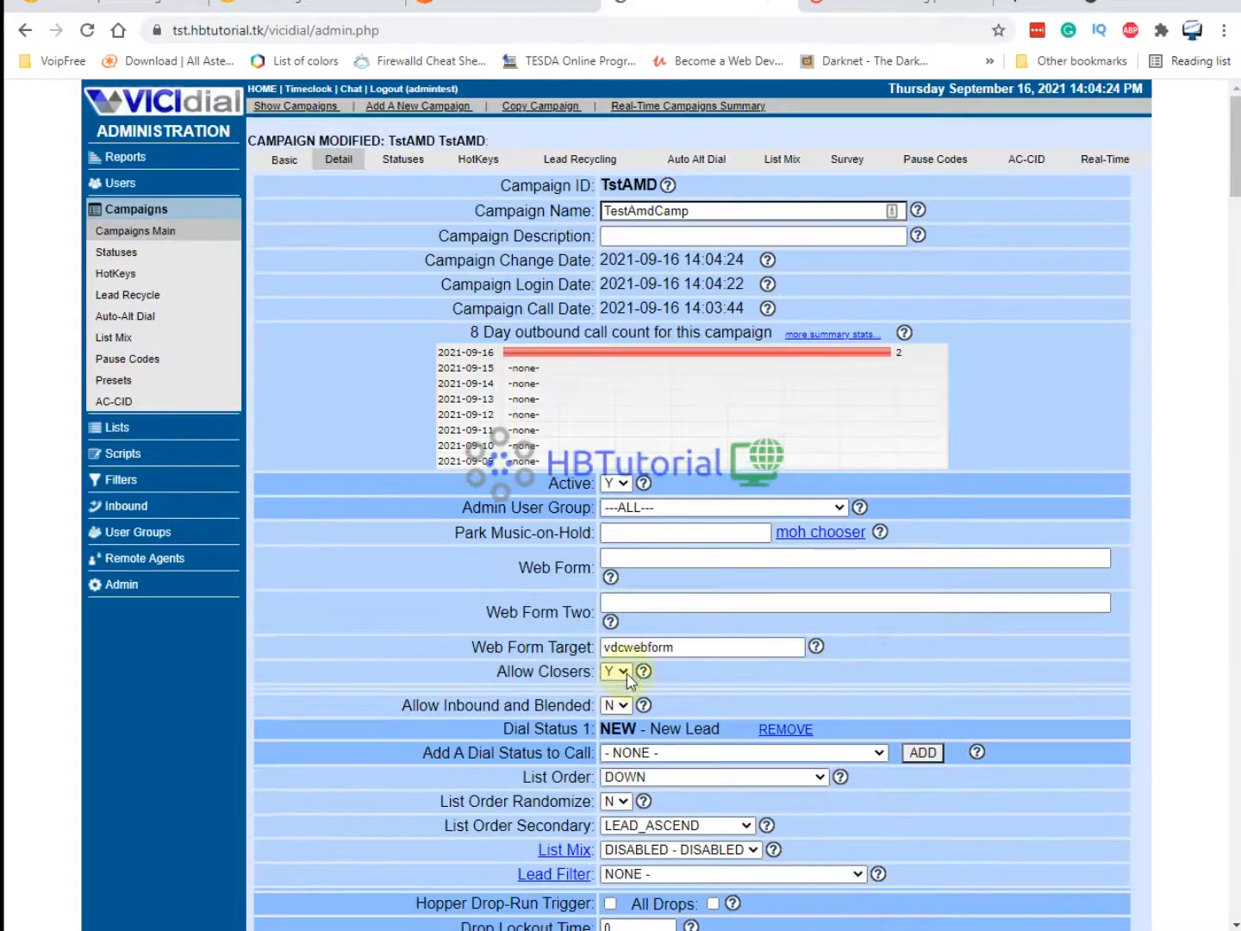
Run 'dialplan reload', 'sip reload' and 'core reload' in the Asterisk CLI.
{"action": "scroll", "coordinate": [659, 640], "scroll_direction": "down", "scroll_amount": 6}
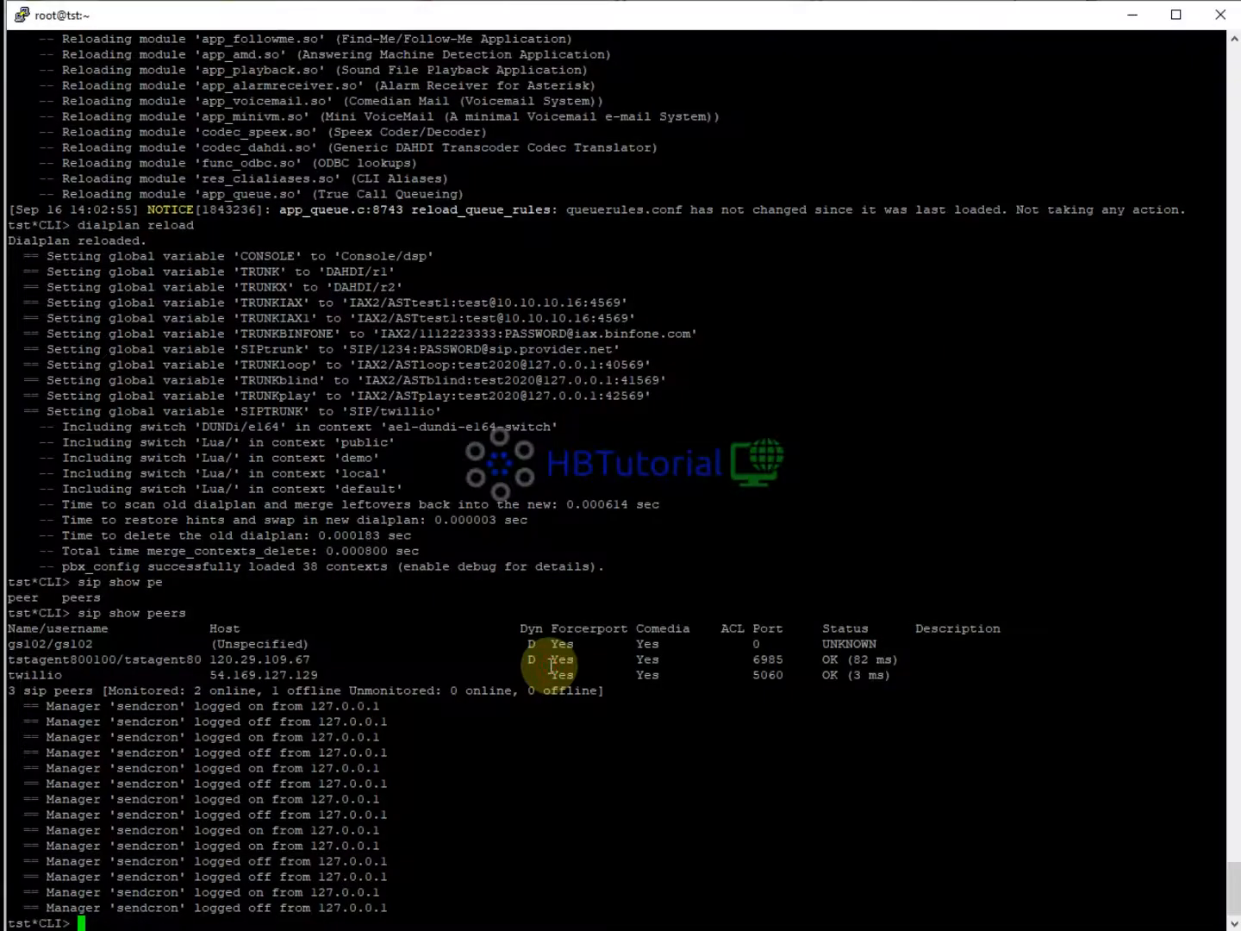
{"action": "type", "text": "alplan reload"}
{"action": "key", "text": "Return"}
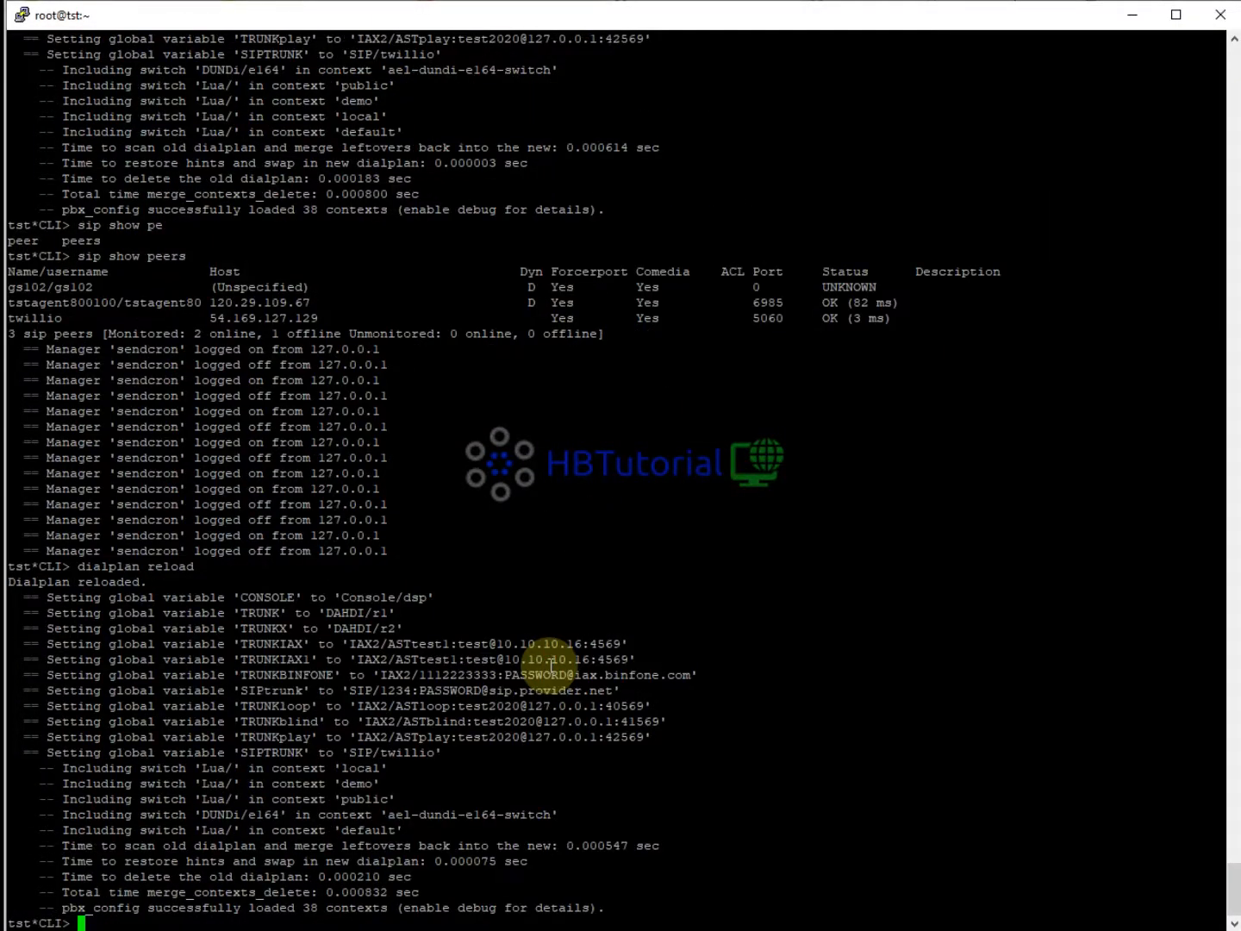
{"action": "type", "text": "sip reload"}
{"action": "key", "text": "Return"}
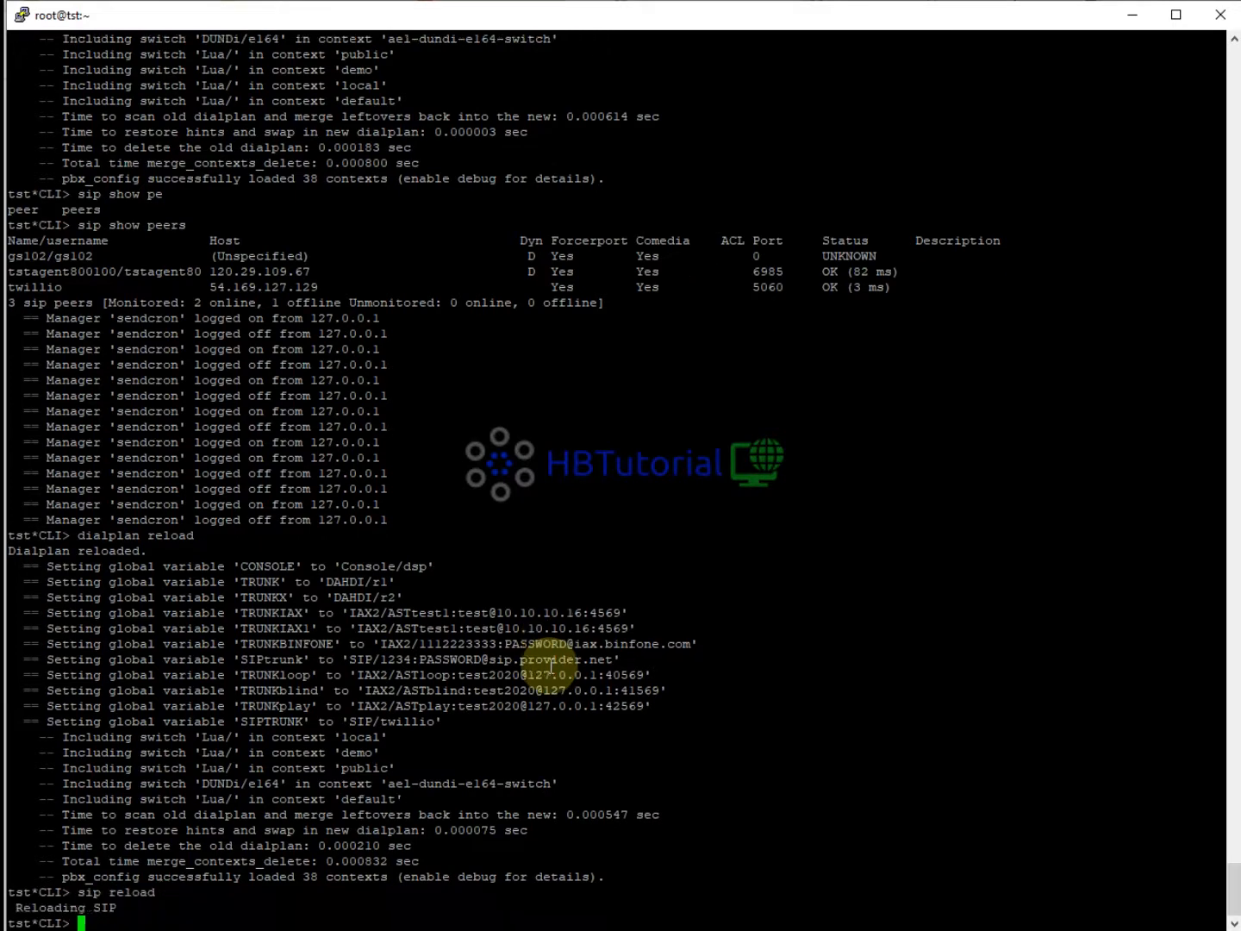
{"action": "type", "text": "core reload"}
{"action": "key", "text": "Return"}
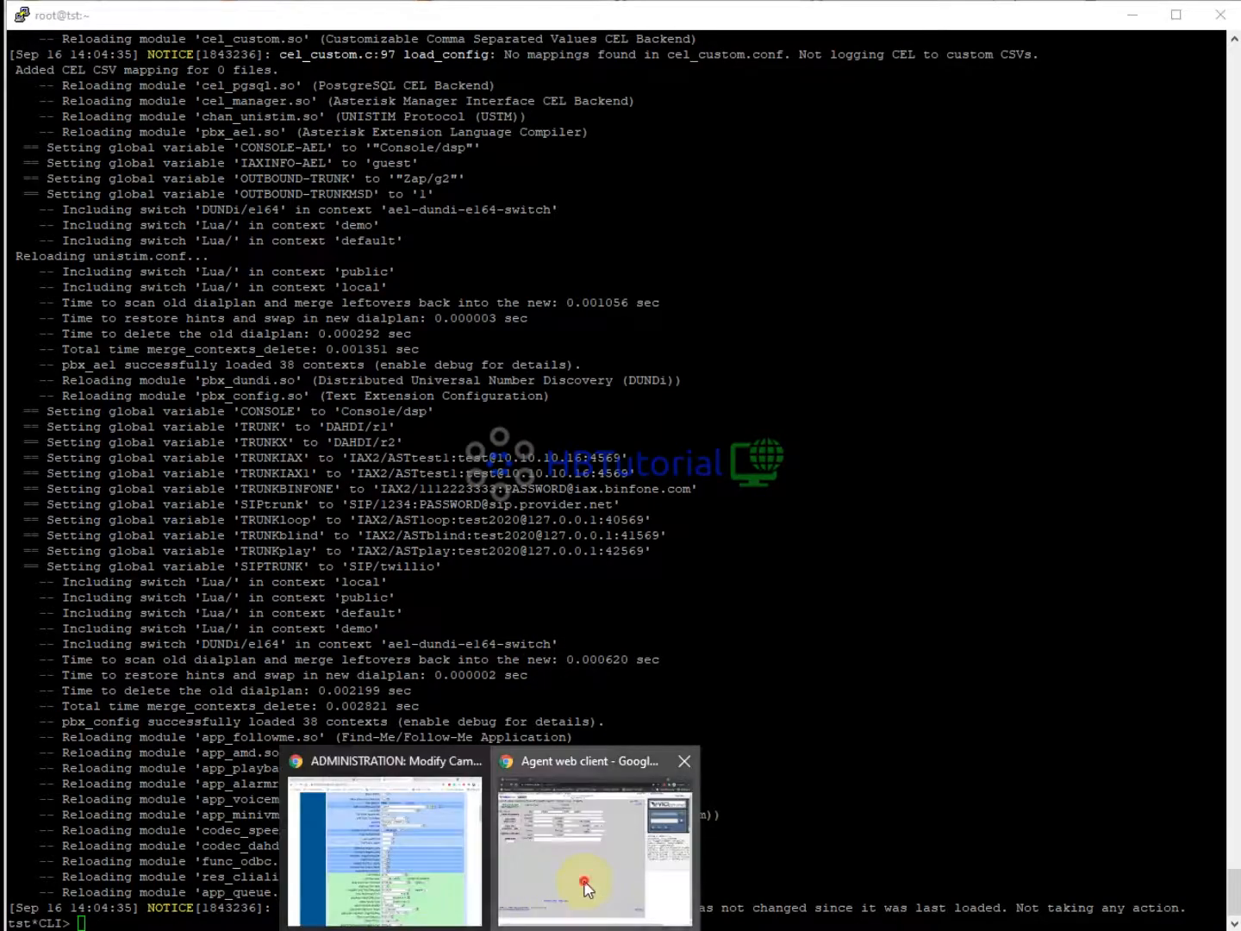
Pause the agent in the web client, dismissing the must-be-paused and check-for-call alerts.
{"action": "left_click", "coordinate": [582, 880]}
{"action": "left_click", "coordinate": [326, 771]}
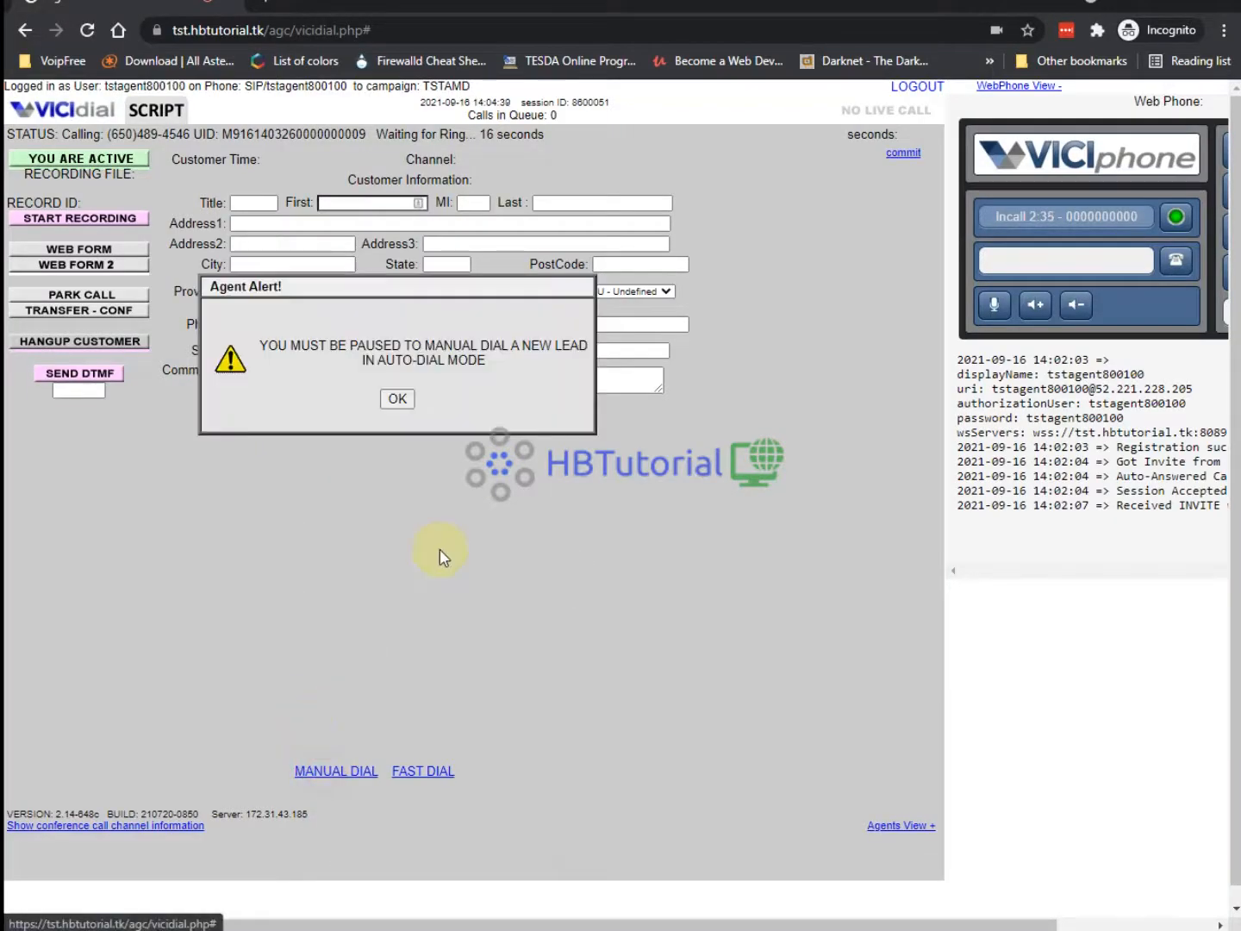
{"action": "left_click", "coordinate": [397, 399]}
{"action": "left_click", "coordinate": [111, 155]}
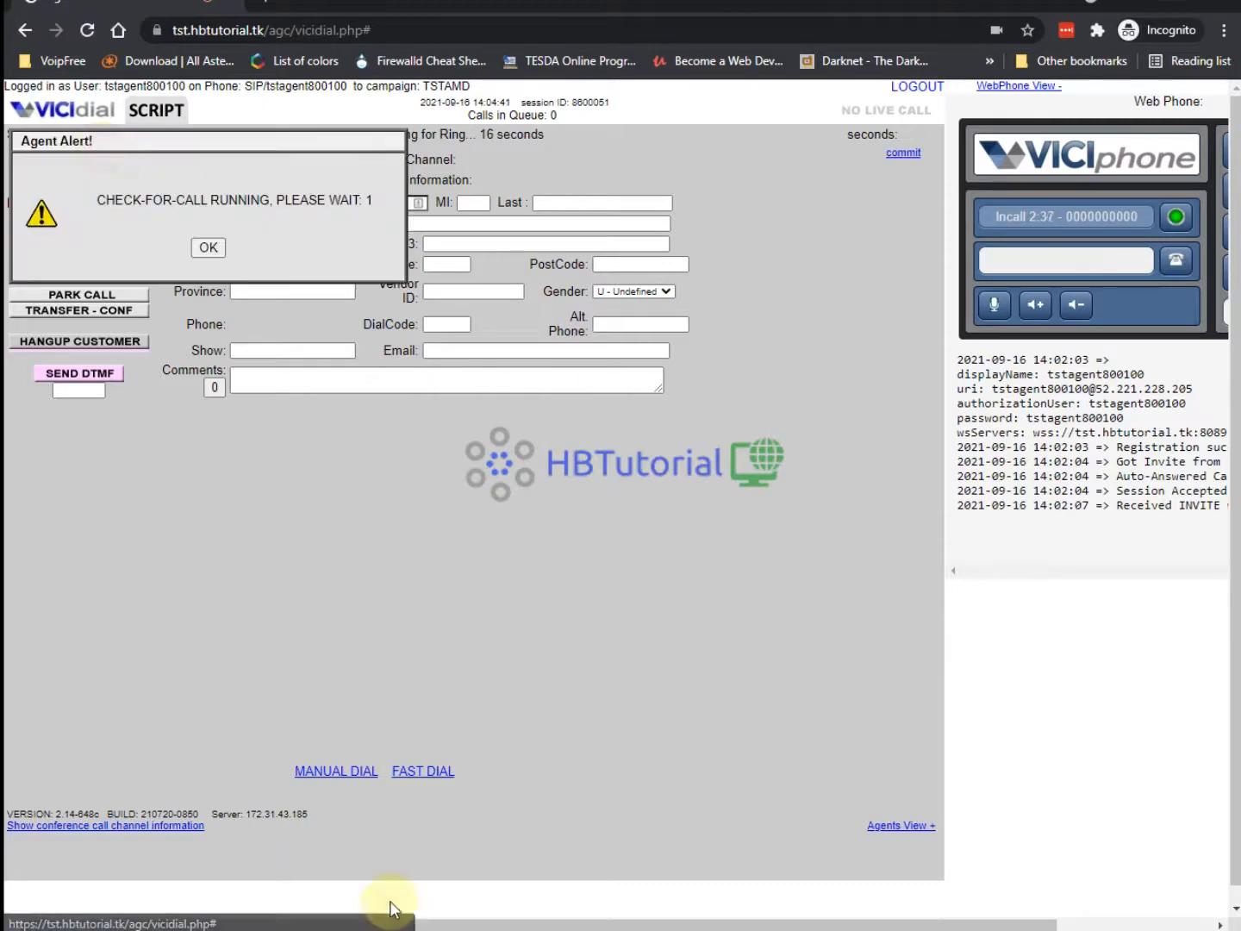
{"action": "left_click", "coordinate": [204, 245]}
{"action": "left_click", "coordinate": [119, 162]}
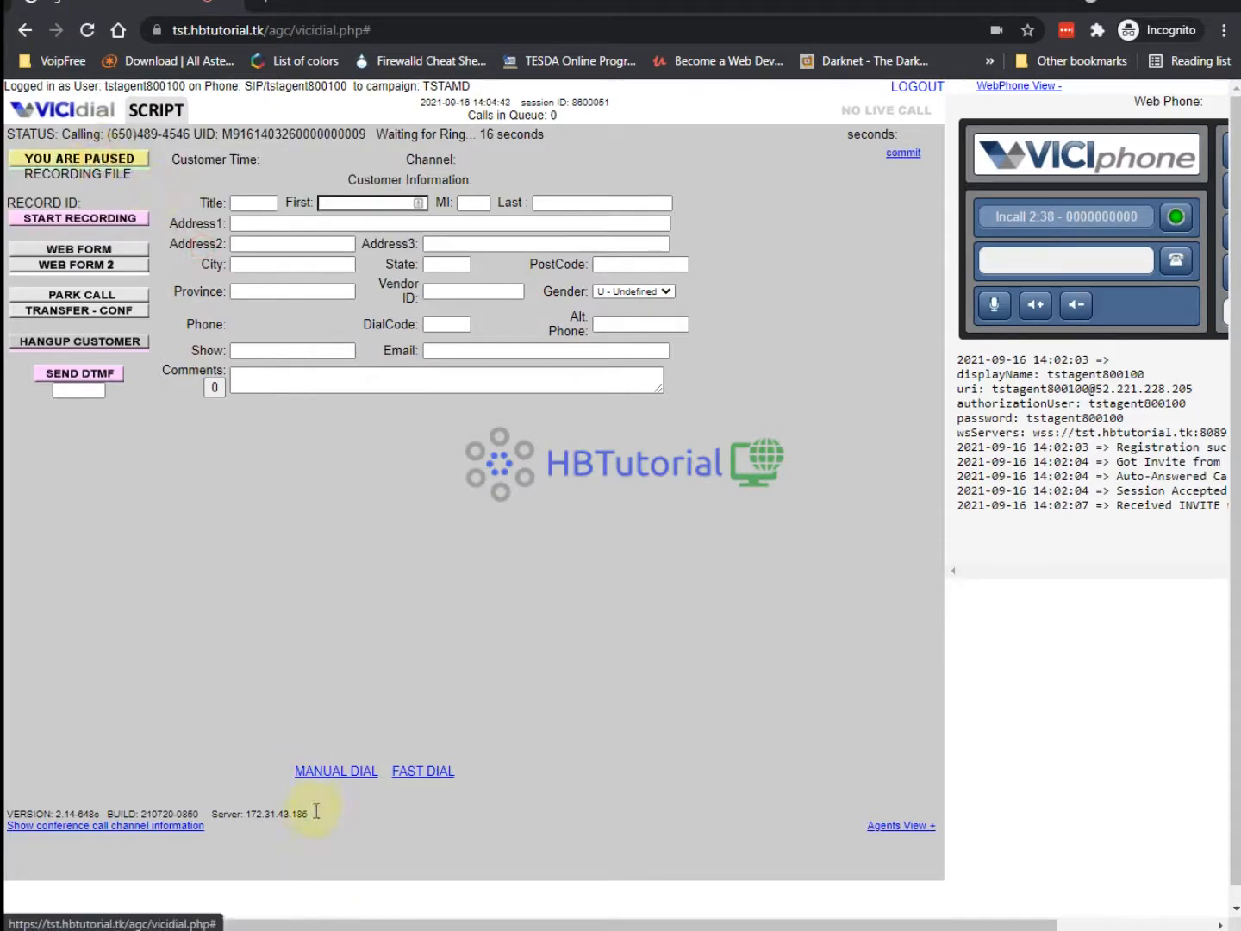
Enter the Twilio test number on a new manual dial lead, dial it, and watch the Asterisk console.
{"action": "left_click", "coordinate": [326, 771]}
{"action": "left_click", "coordinate": [233, 212]}
{"action": "key", "text": "ctrl+v"}
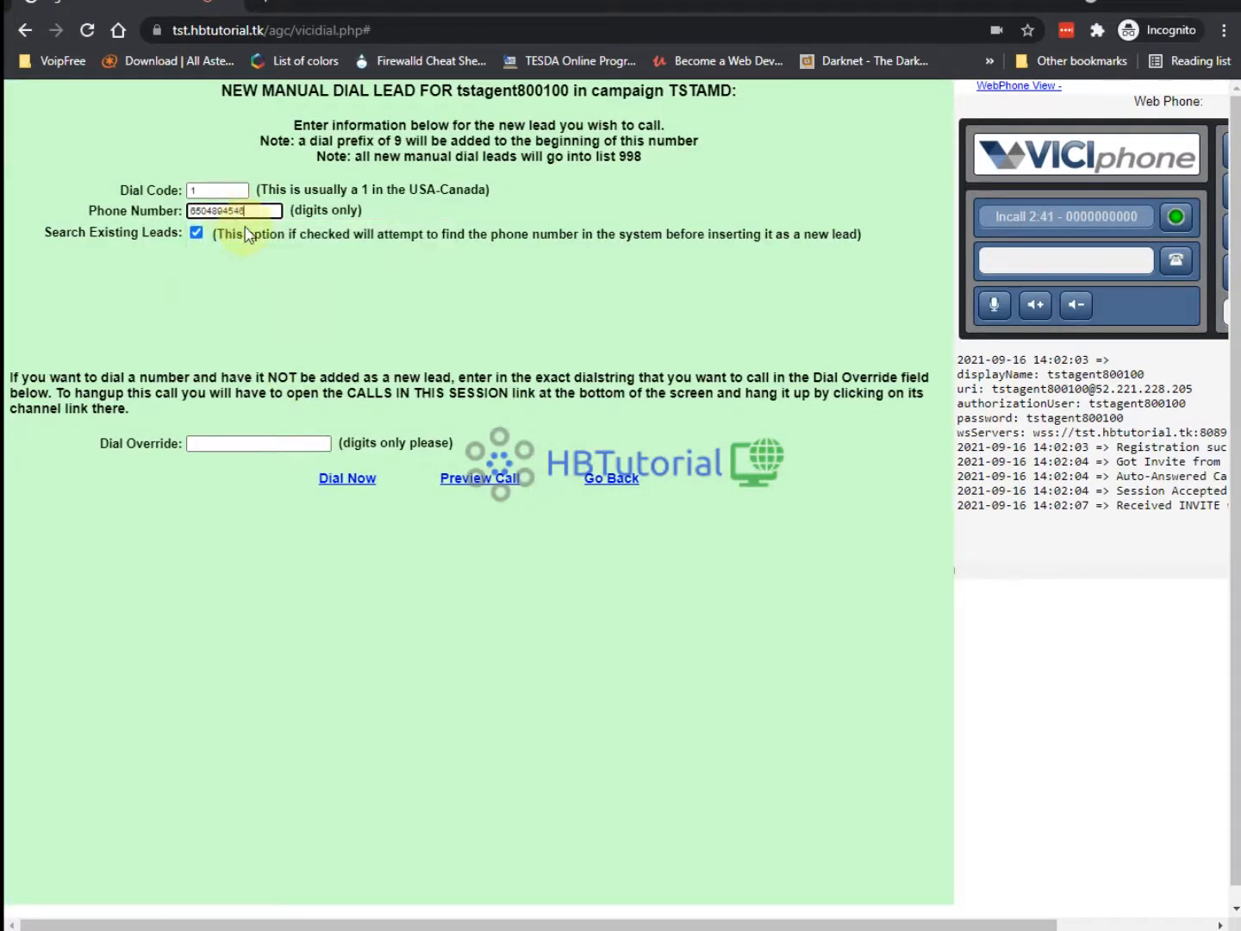
{"action": "key", "text": "BackSpace"}
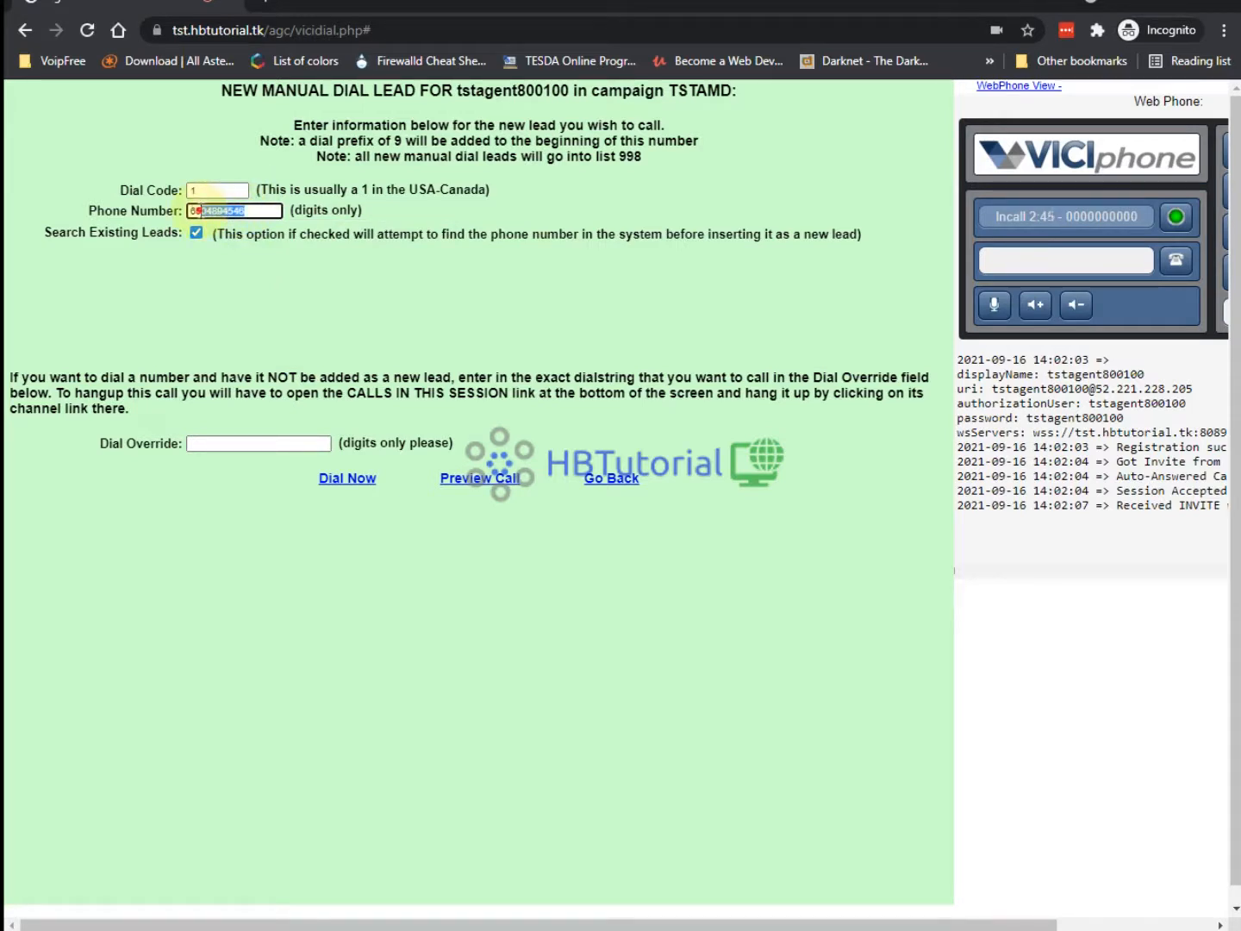
{"action": "left_click", "coordinate": [199, 211]}
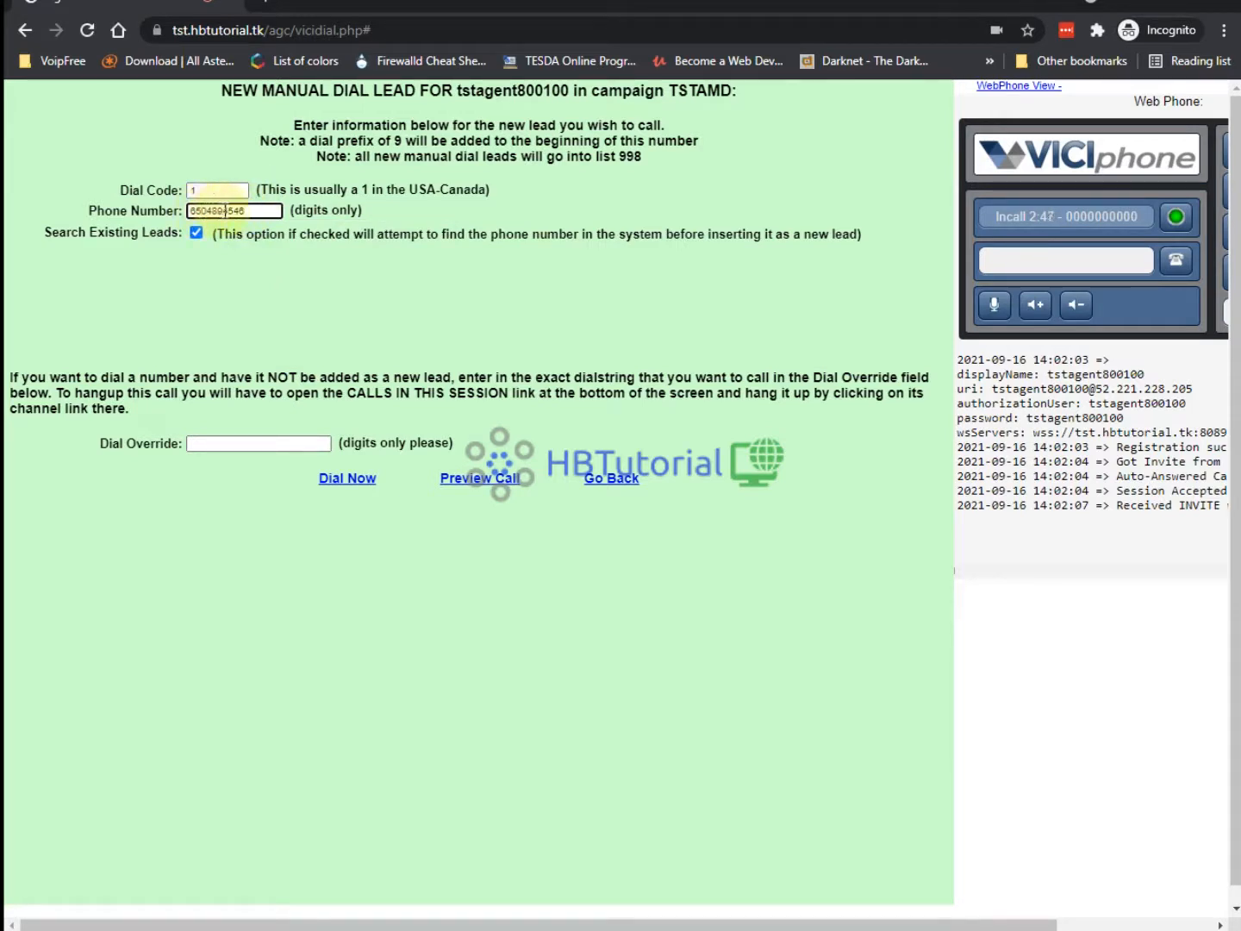
{"action": "left_click", "coordinate": [333, 478]}
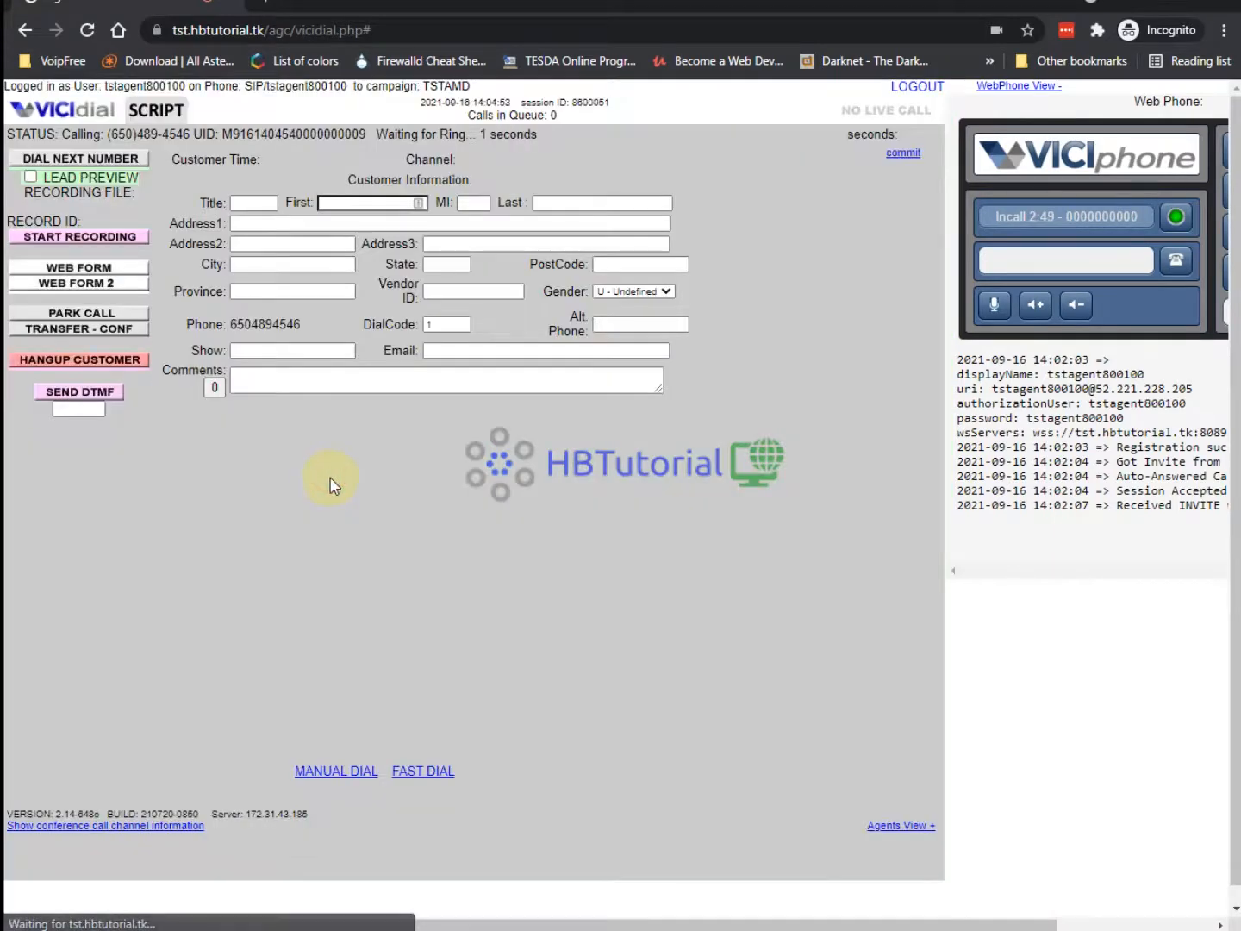
{"action": "left_click", "coordinate": [783, 929]}
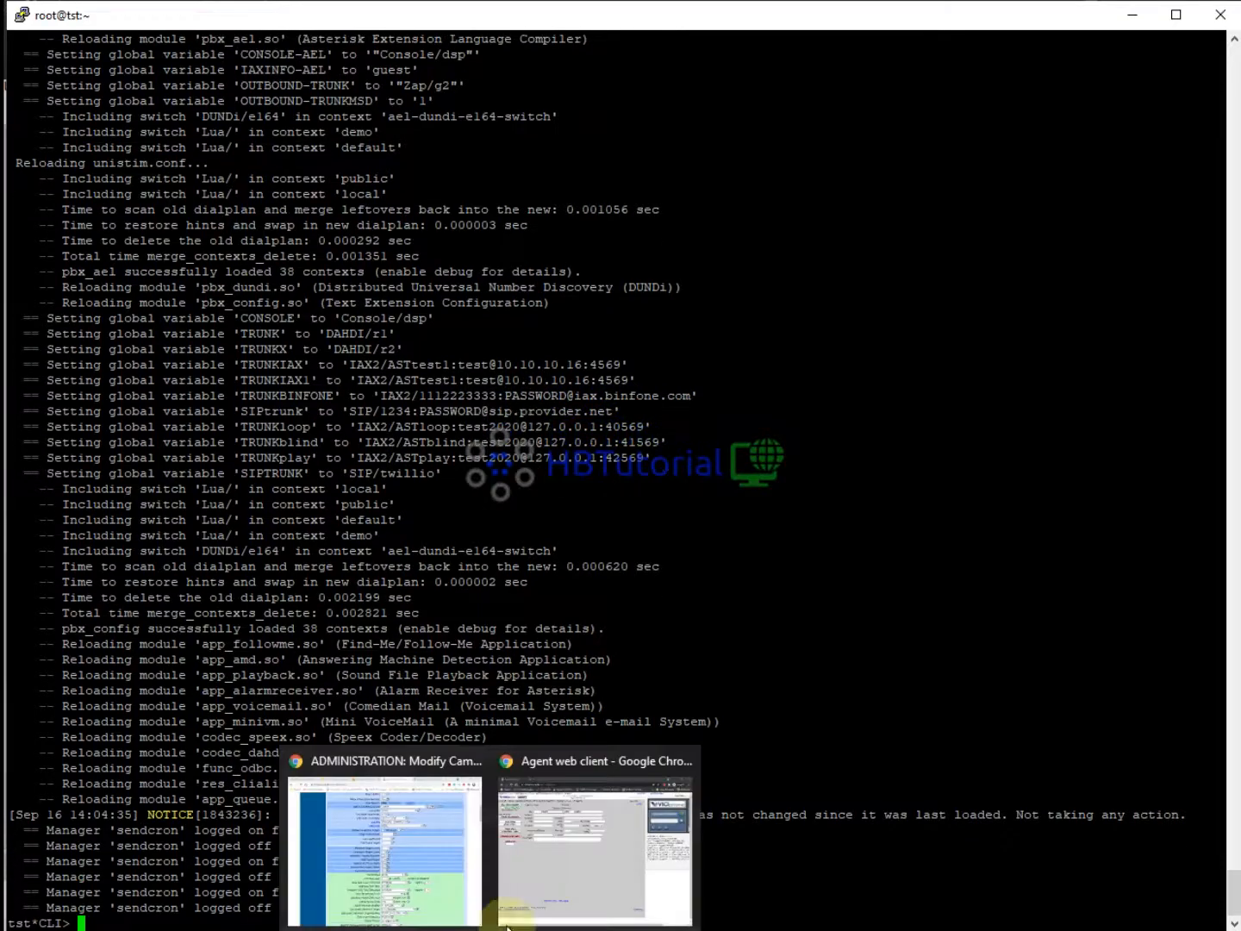
{"action": "left_click", "coordinate": [517, 904]}
Hang up the test call, disposition it as B - Busy, and pause the agent.
{"action": "left_click", "coordinate": [102, 358]}
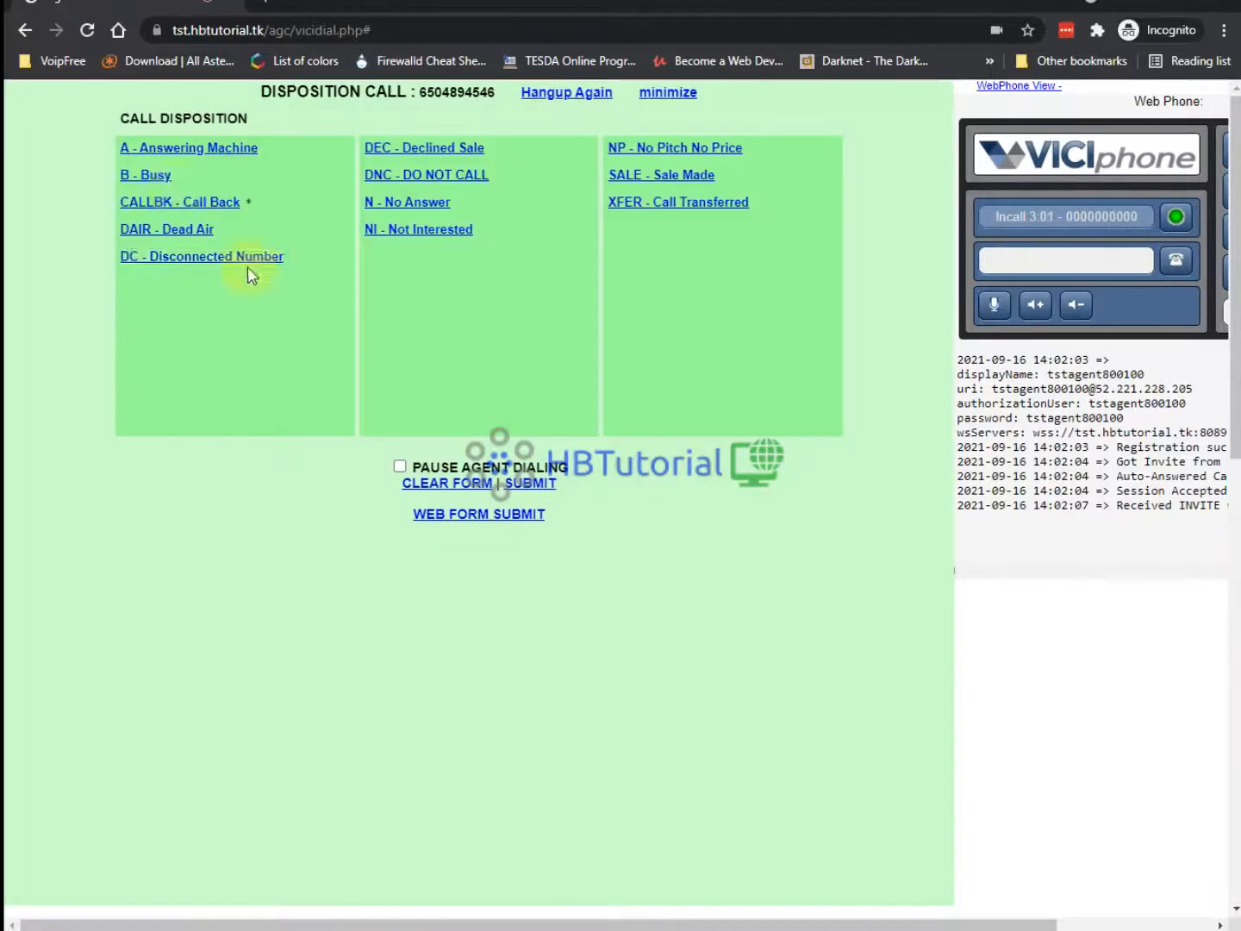
{"action": "left_click", "coordinate": [144, 175]}
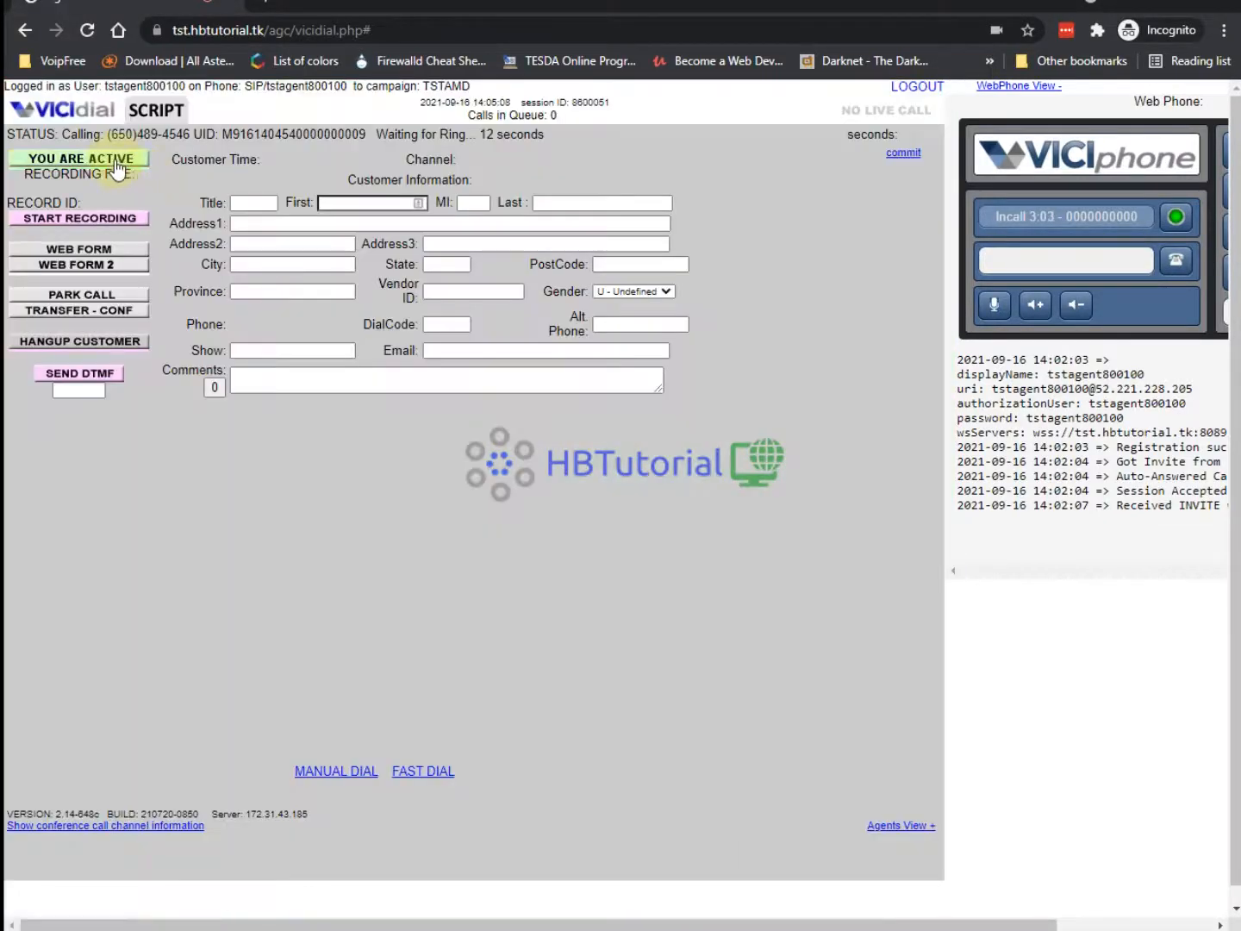
{"action": "left_click", "coordinate": [118, 166]}
Log the agent out and back into campaign TSTAMD, reconnecting the webphone.
{"action": "left_click", "coordinate": [917, 86]}
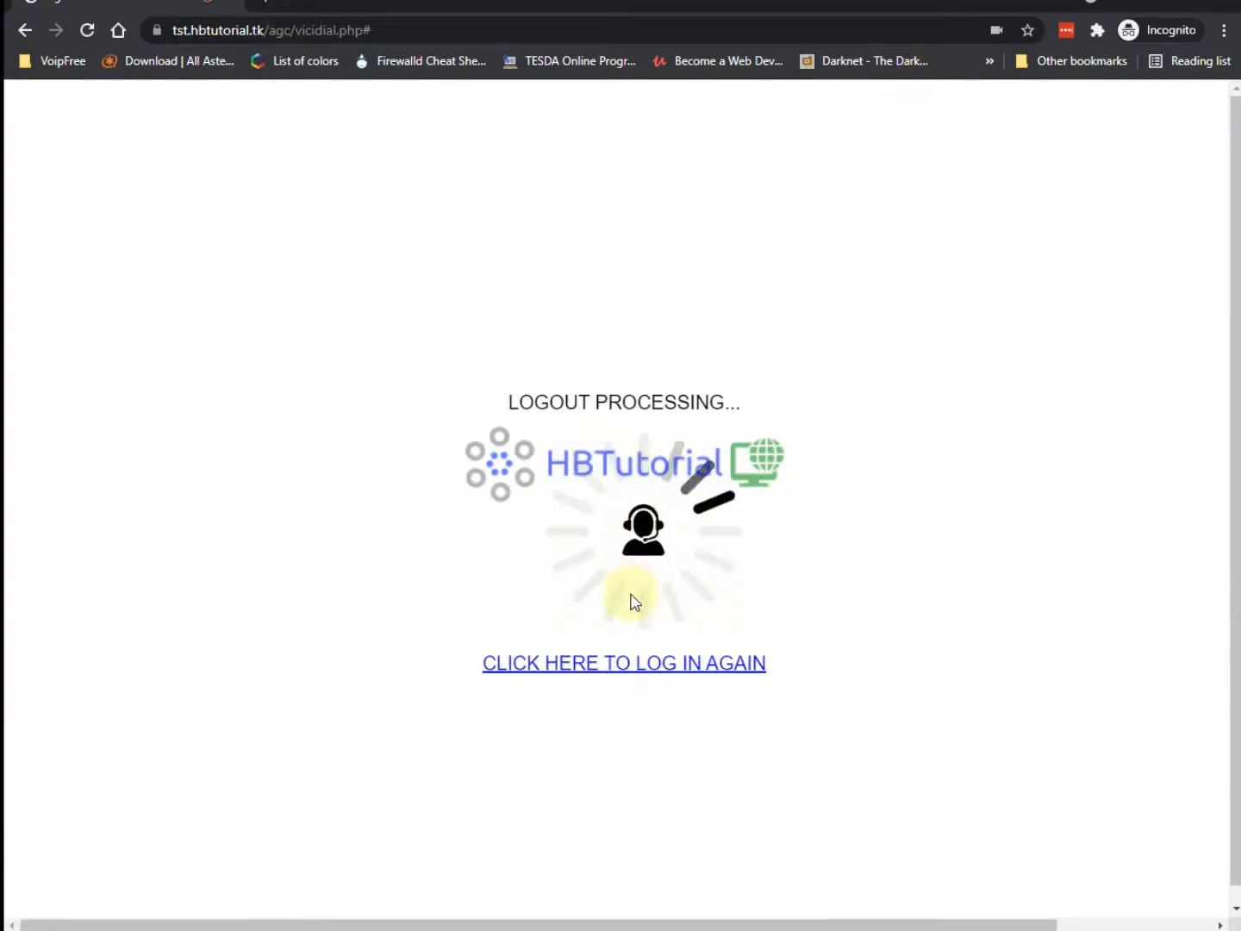
{"action": "left_click", "coordinate": [601, 663]}
{"action": "left_click", "coordinate": [539, 360]}
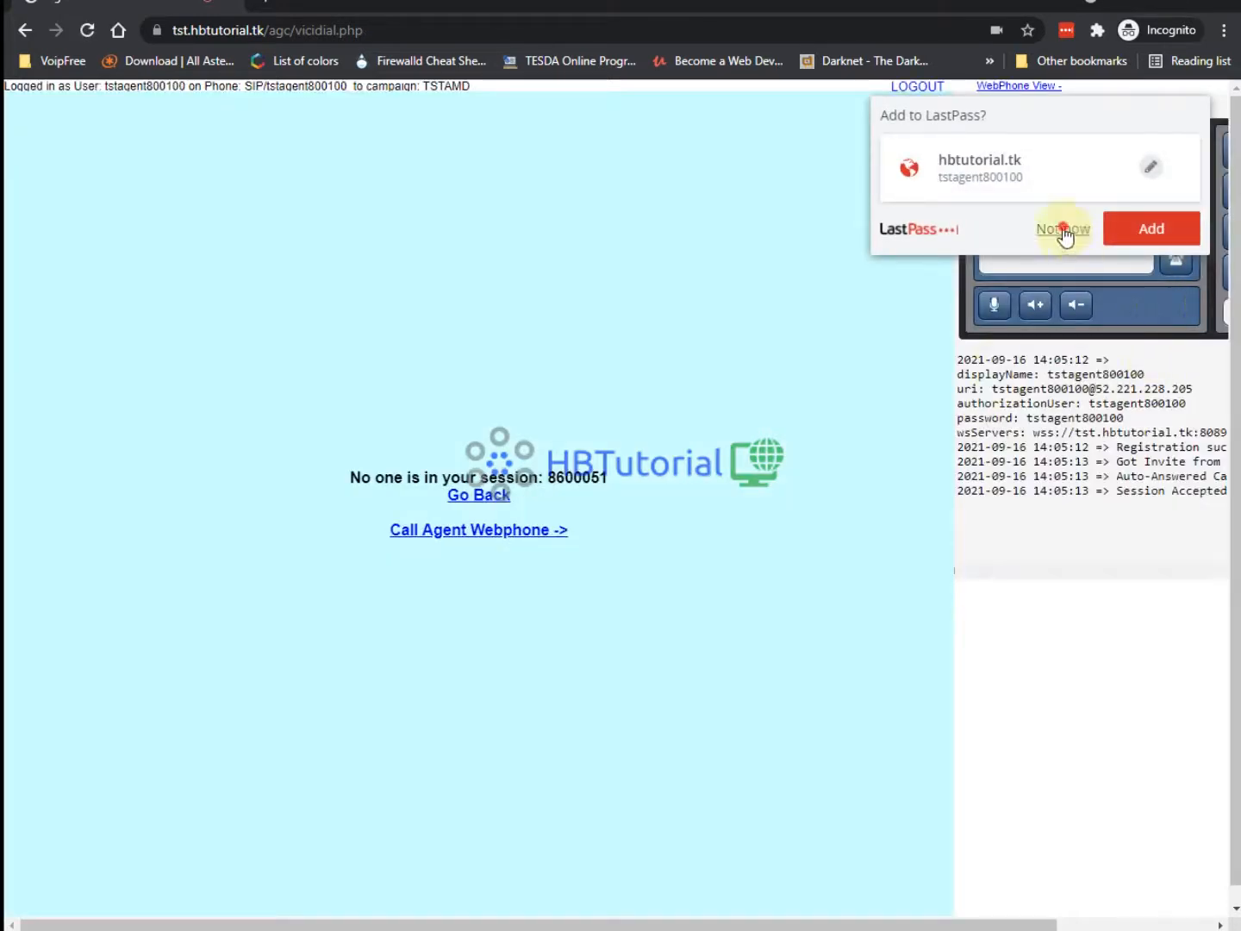
{"action": "left_click", "coordinate": [1062, 230]}
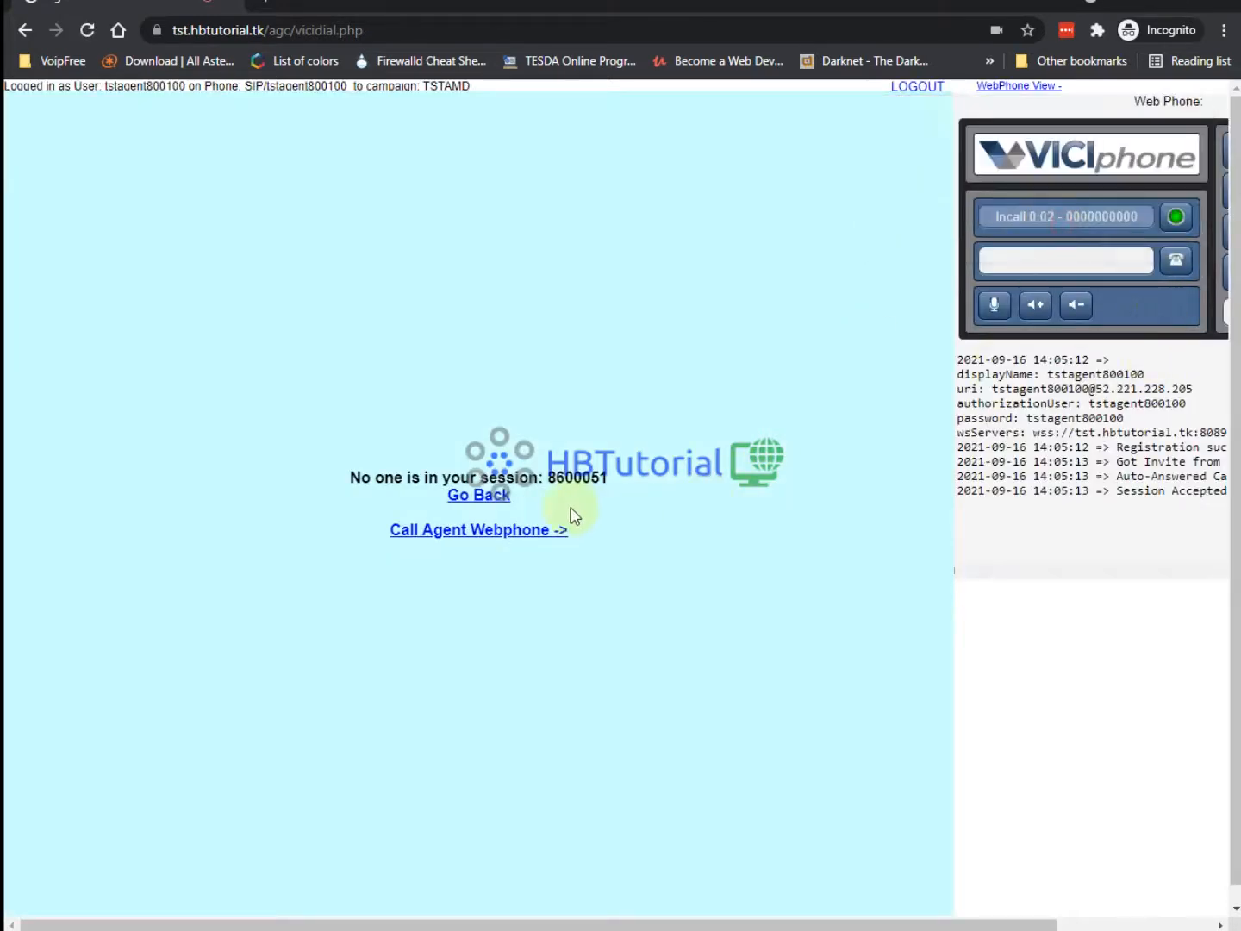
{"action": "left_click", "coordinate": [520, 531]}
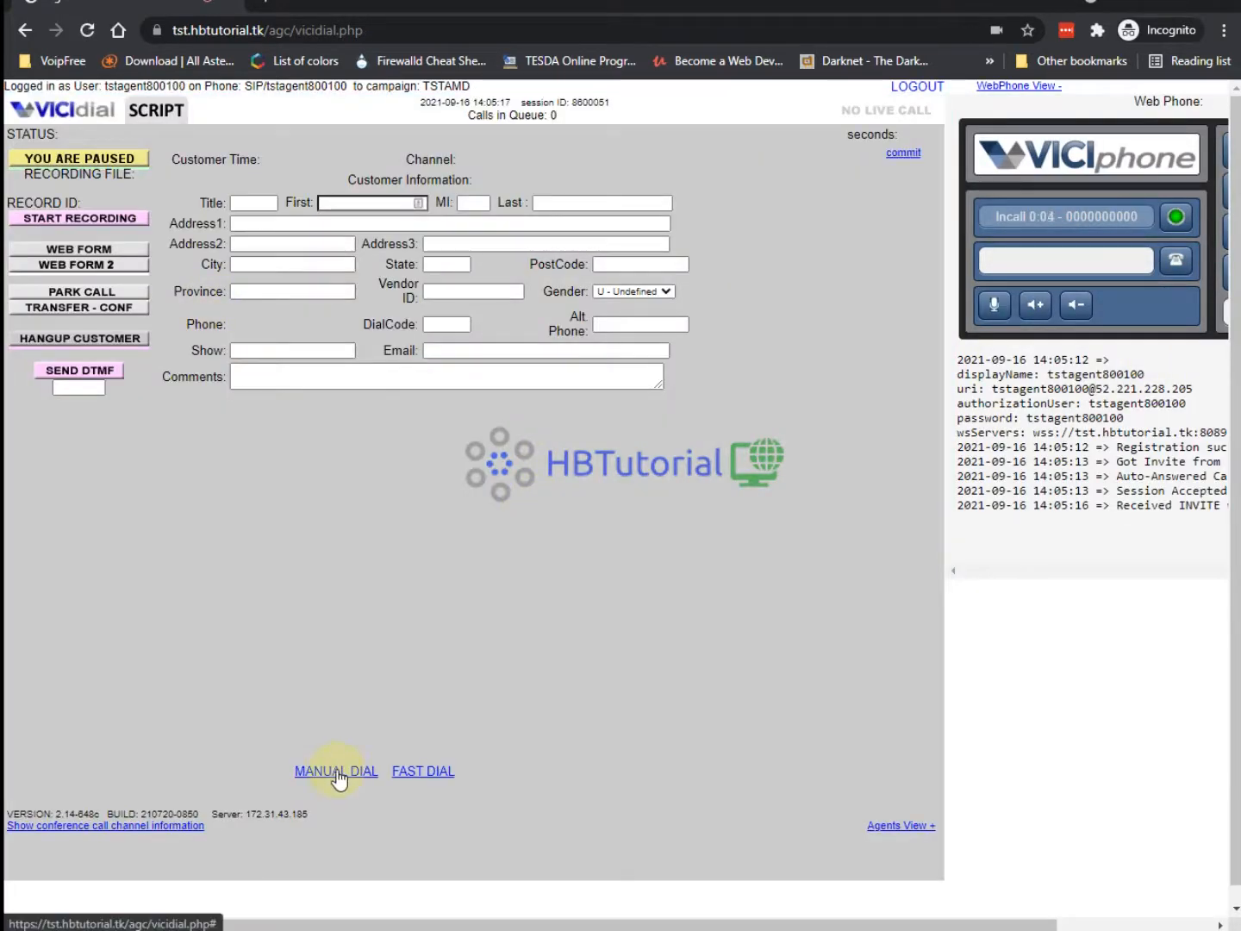
Manually dial the Twilio test number, then watch the call in the Asterisk console.
{"action": "left_click", "coordinate": [338, 772]}
{"action": "left_click", "coordinate": [246, 195]}
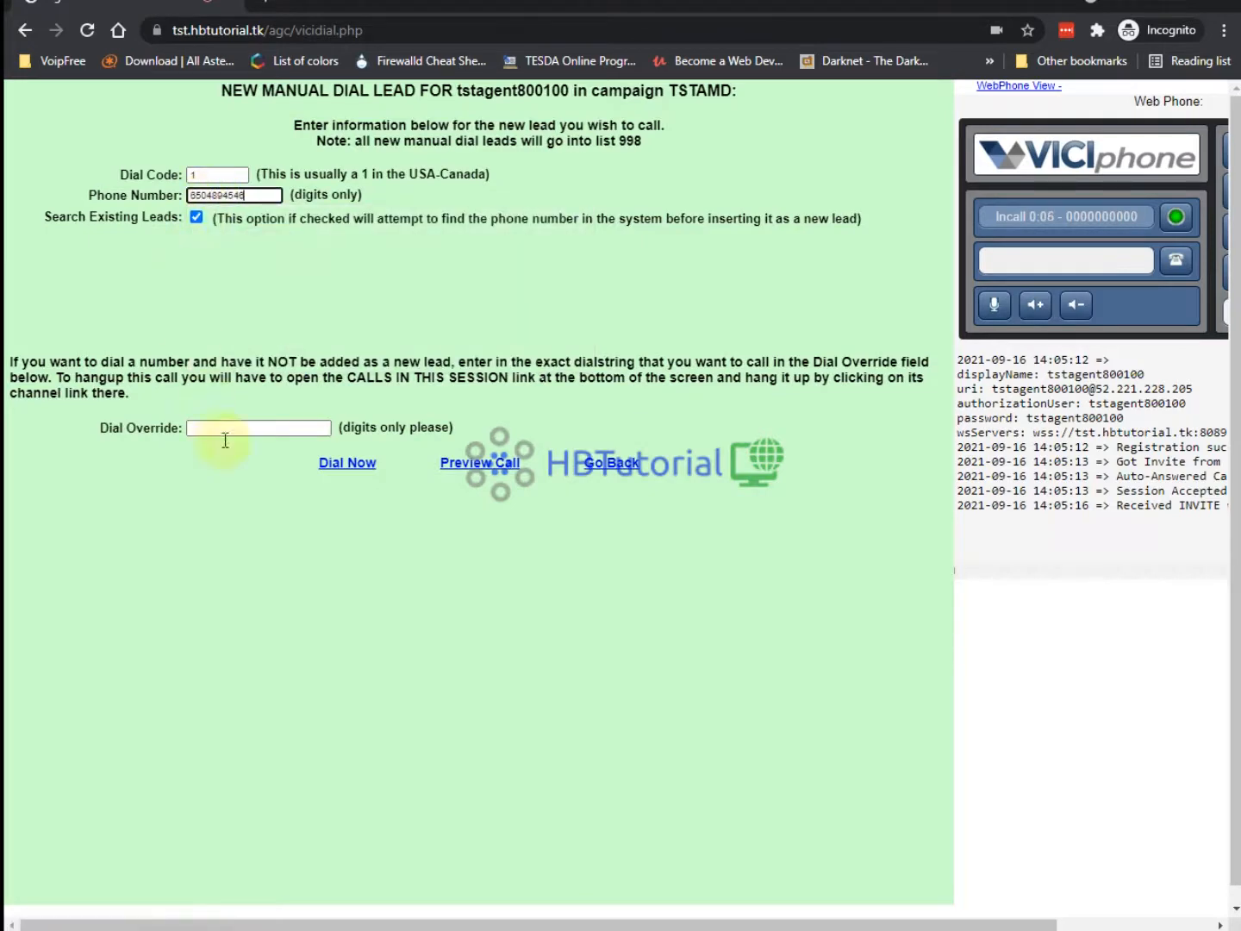
{"action": "left_click", "coordinate": [343, 465]}
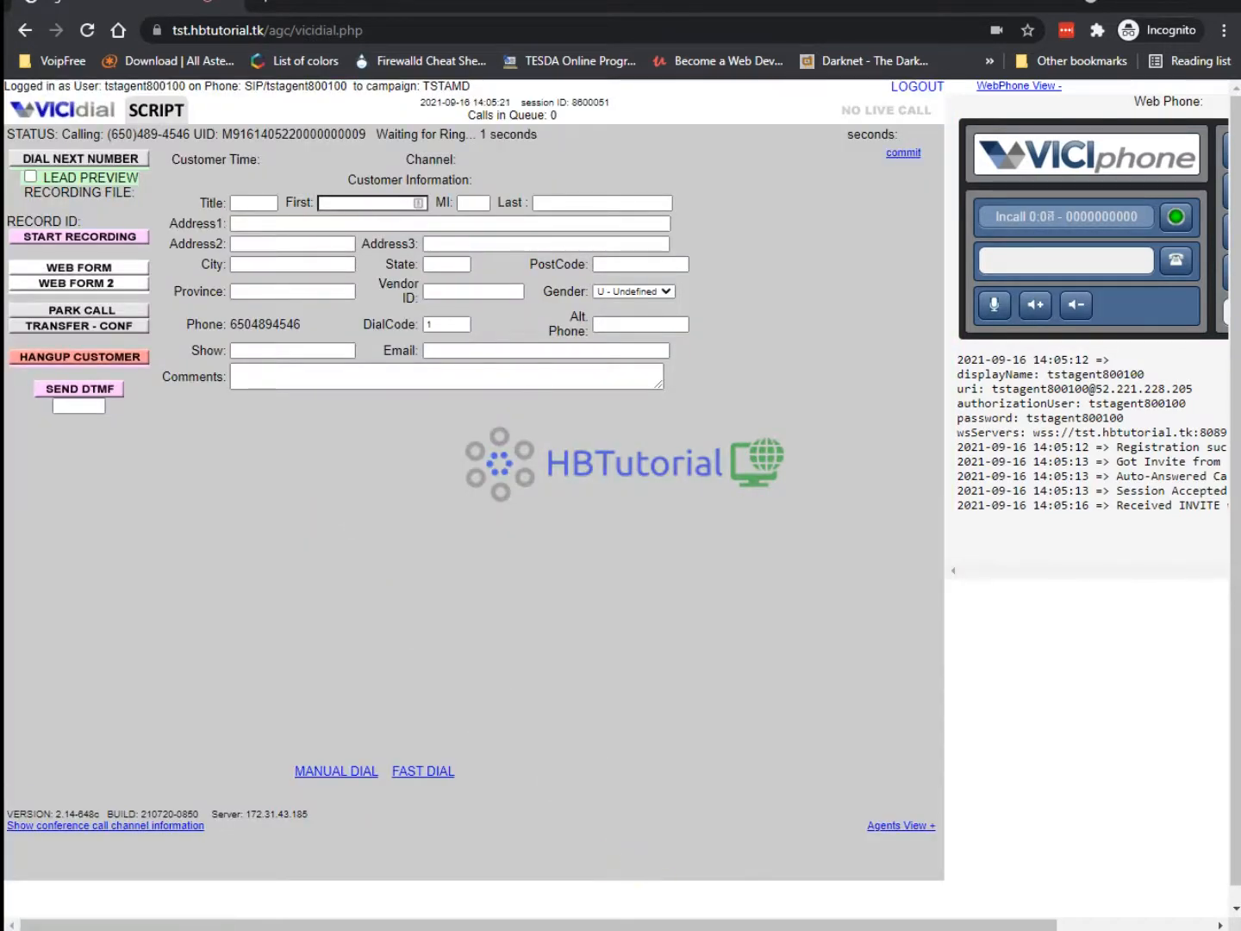
{"action": "key", "text": "alt+Tab"}
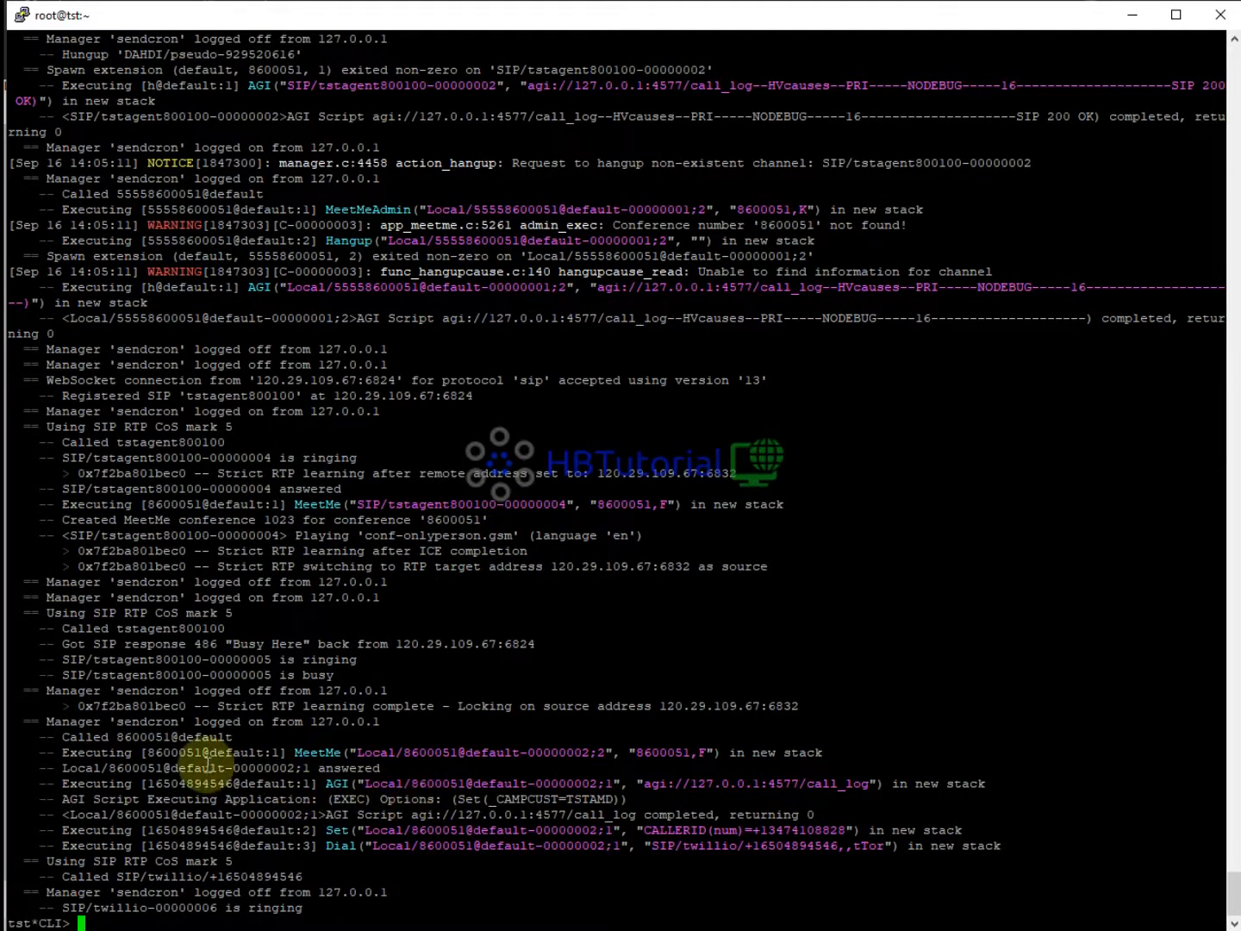
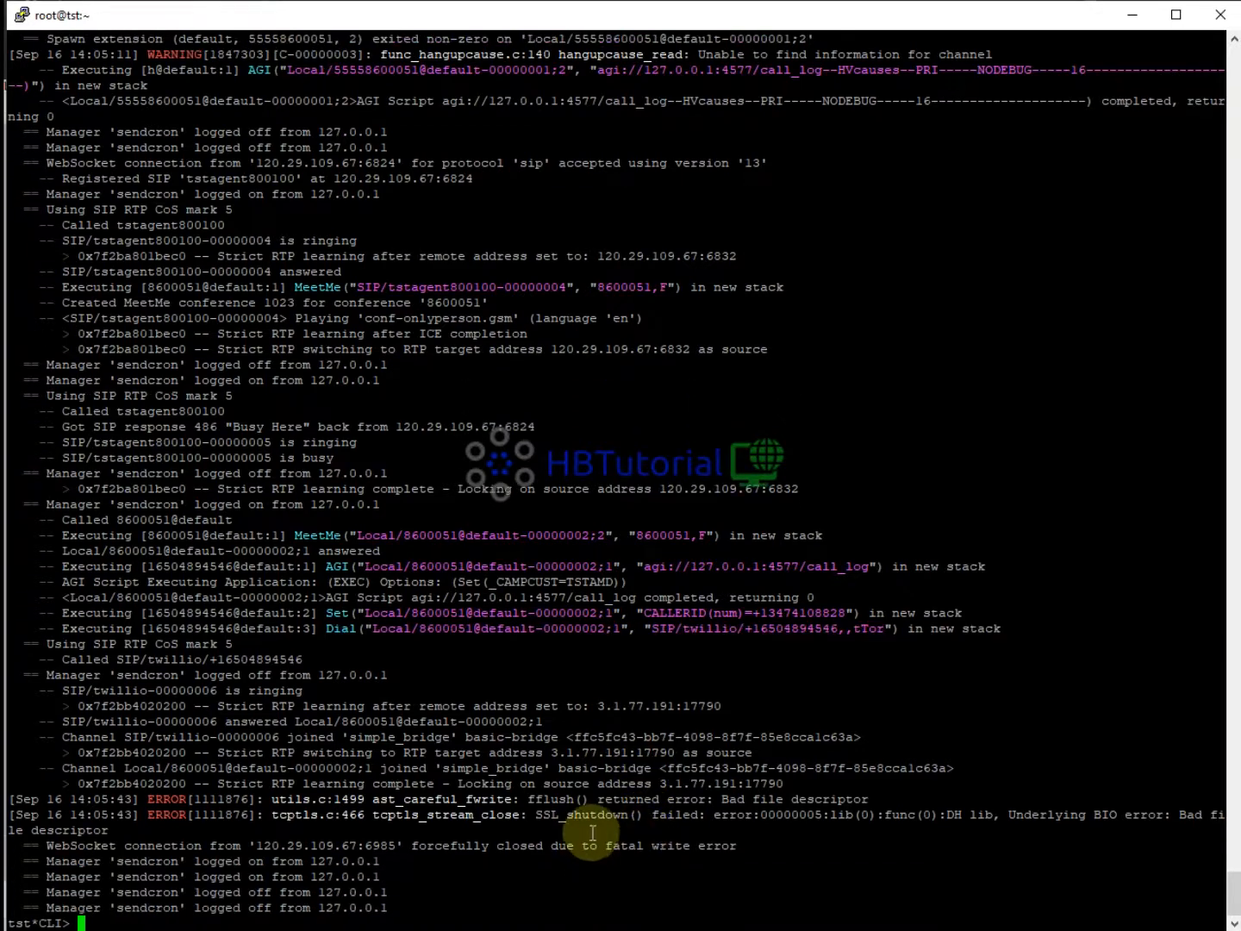
End the live test call, mark it B - Busy and leave the agent paused.
{"action": "left_click", "coordinate": [585, 841]}
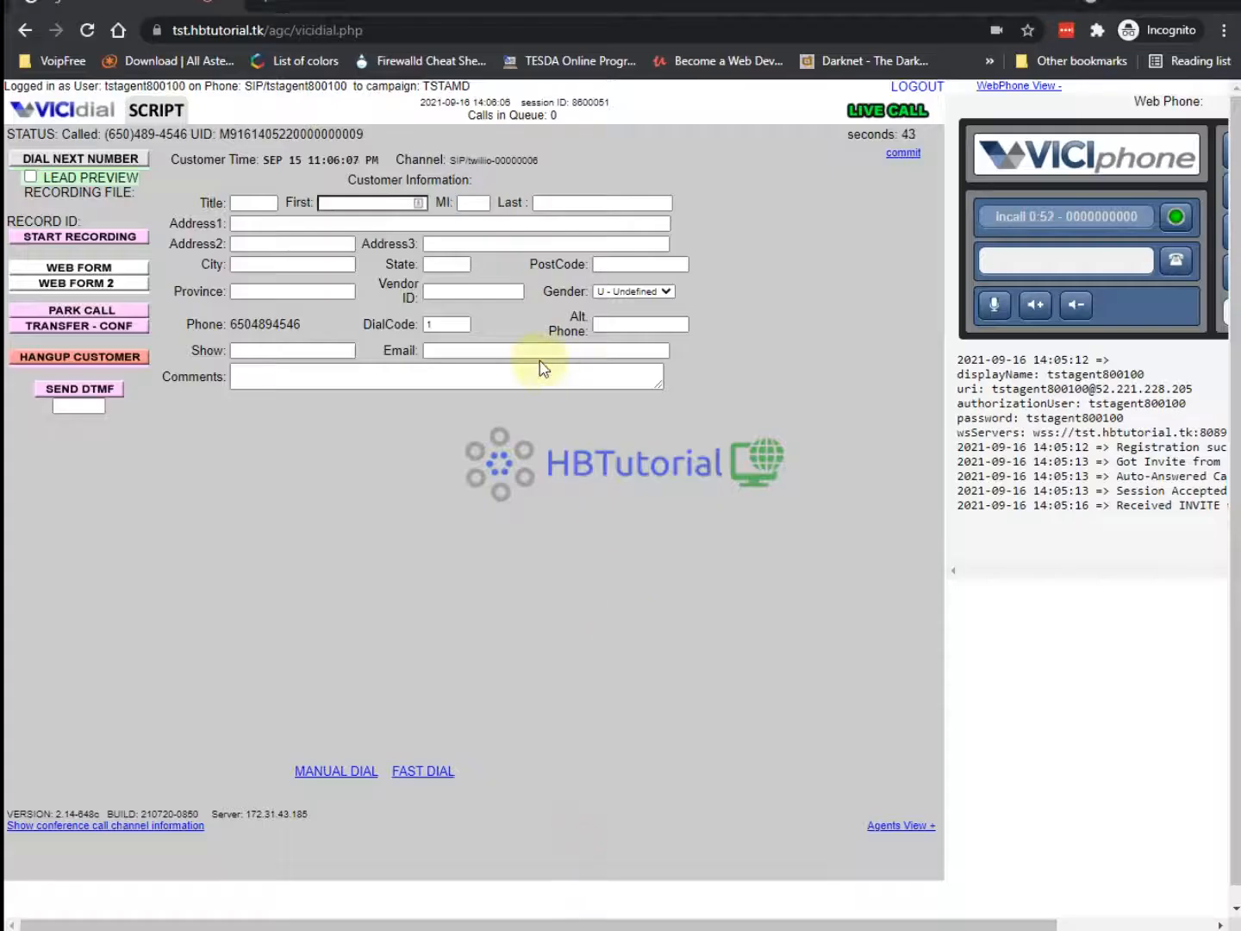
{"action": "left_click", "coordinate": [80, 359]}
{"action": "left_click", "coordinate": [78, 355]}
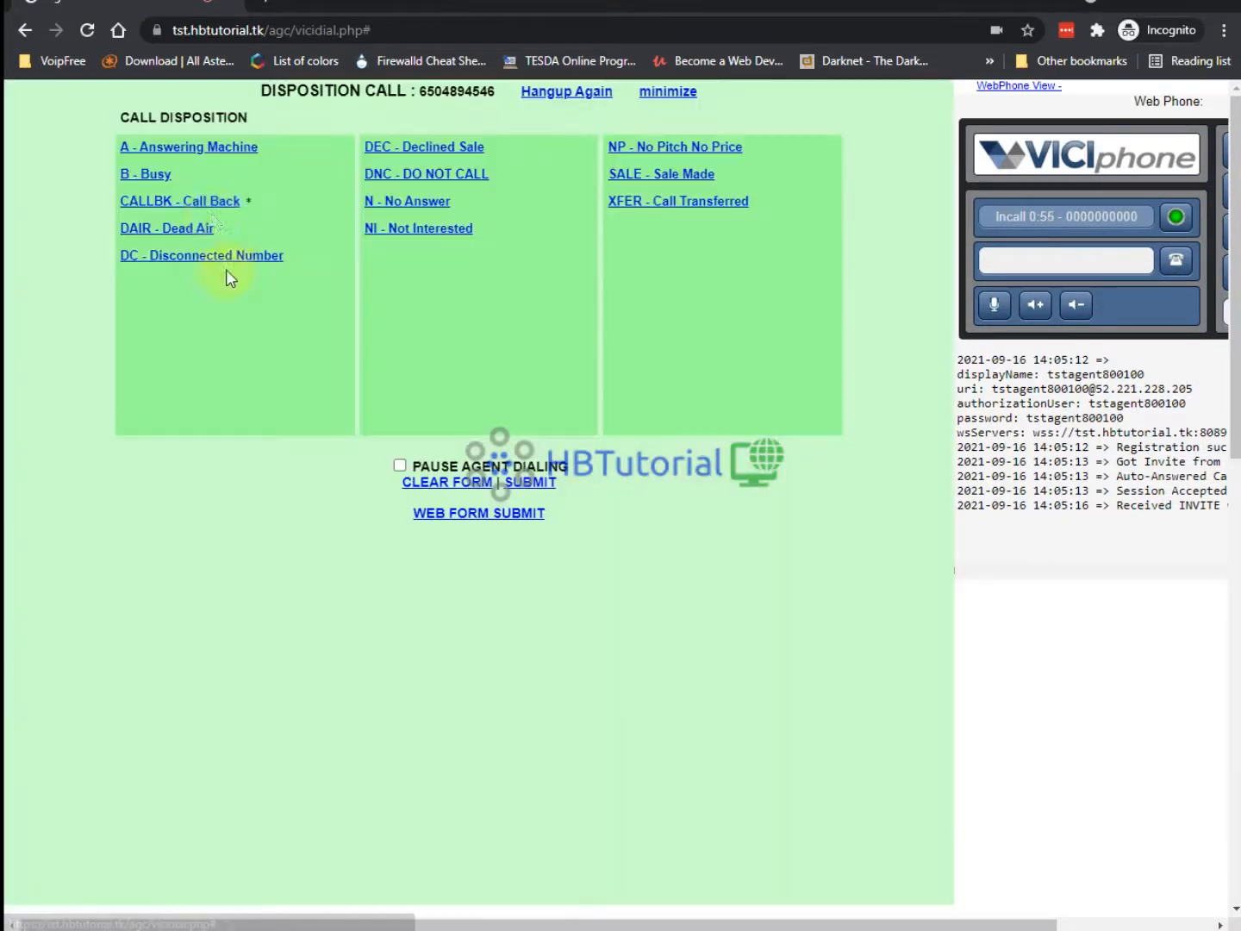
{"action": "left_click", "coordinate": [148, 175]}
{"action": "left_click", "coordinate": [148, 174]}
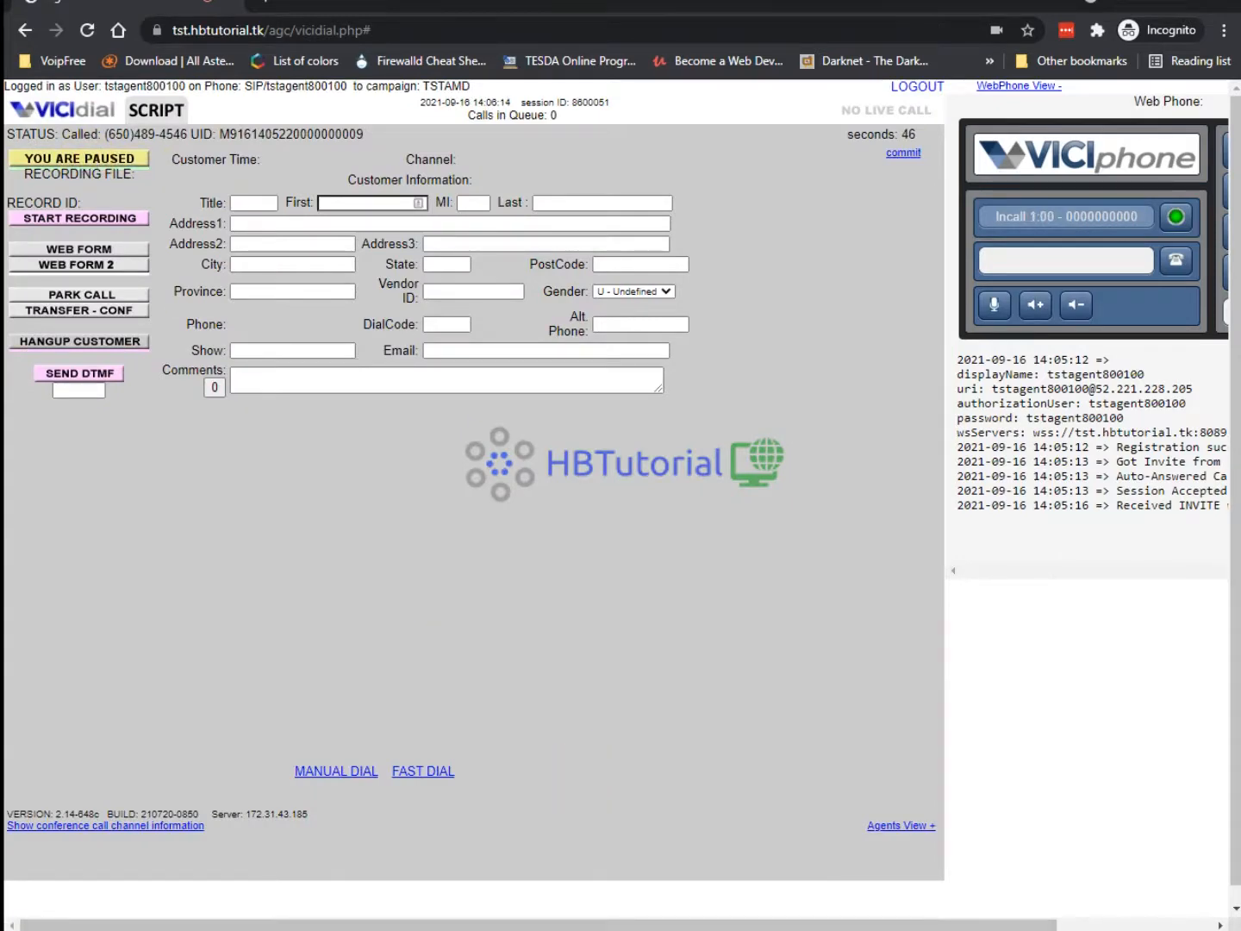
{"action": "left_click", "coordinate": [242, 929]}
Launch Excel 2016 and enter the headers name, phone and phone code in A1:C1.
{"action": "type", "text": "excel"}
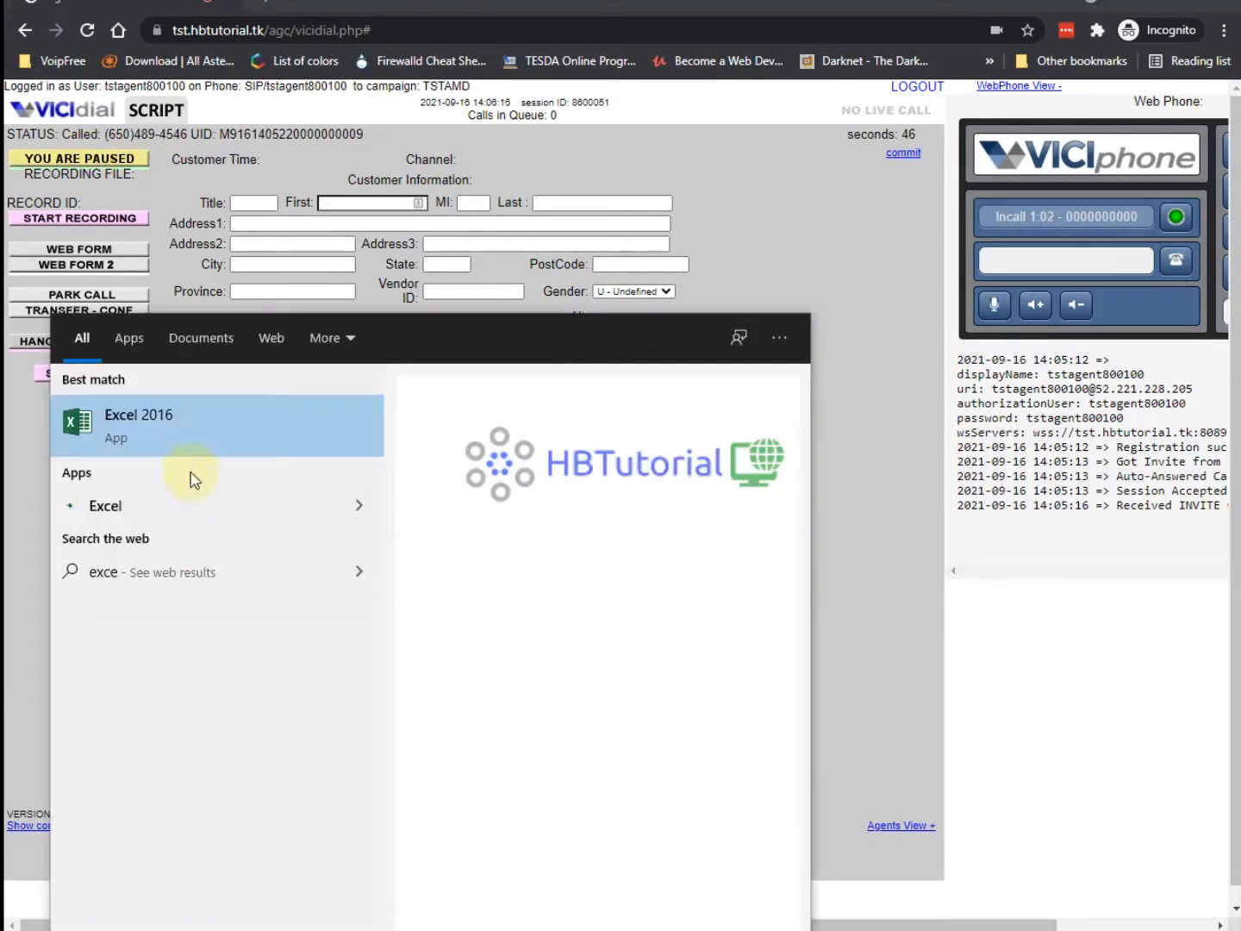
{"action": "left_click", "coordinate": [817, 409]}
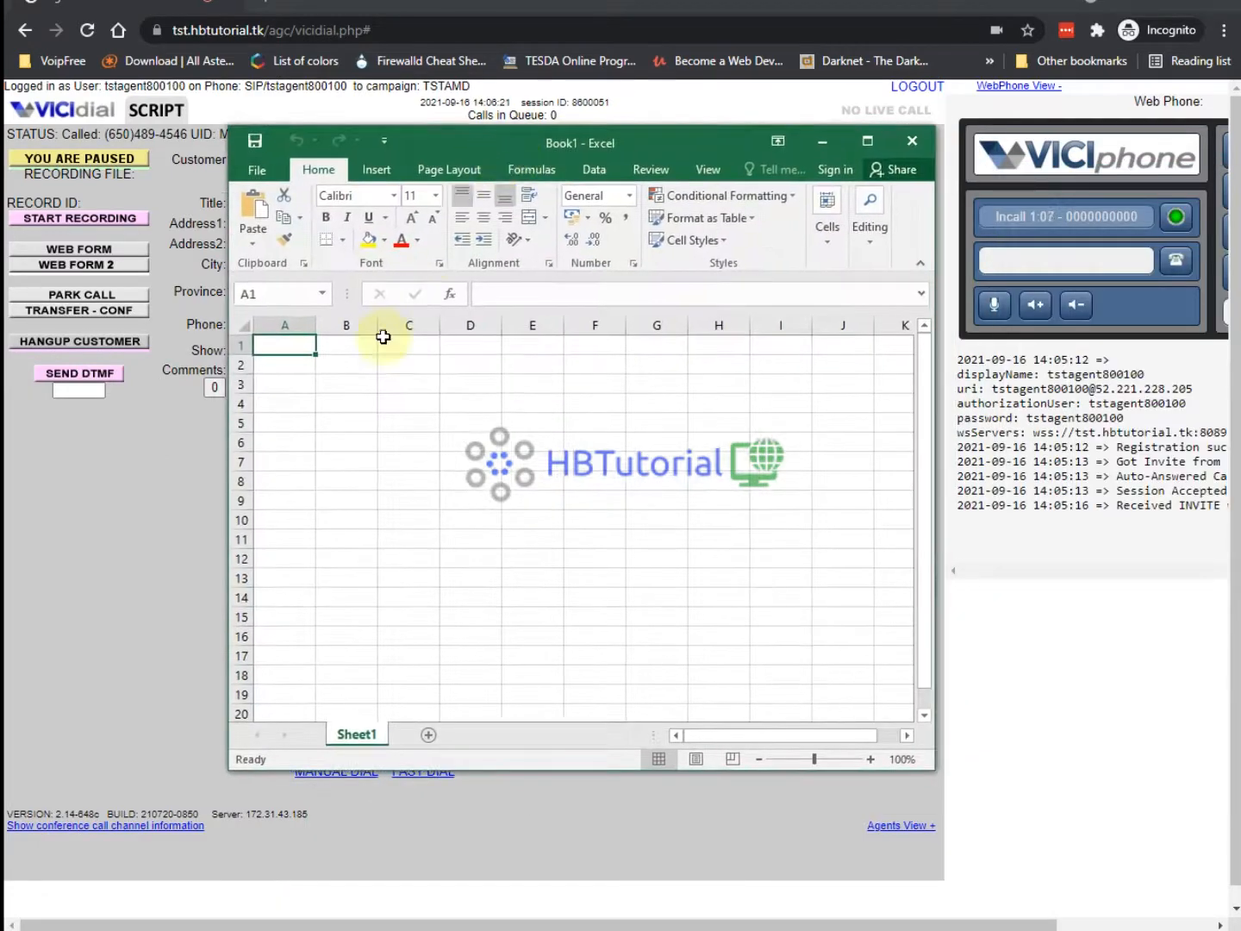
{"action": "left_click", "coordinate": [273, 345]}
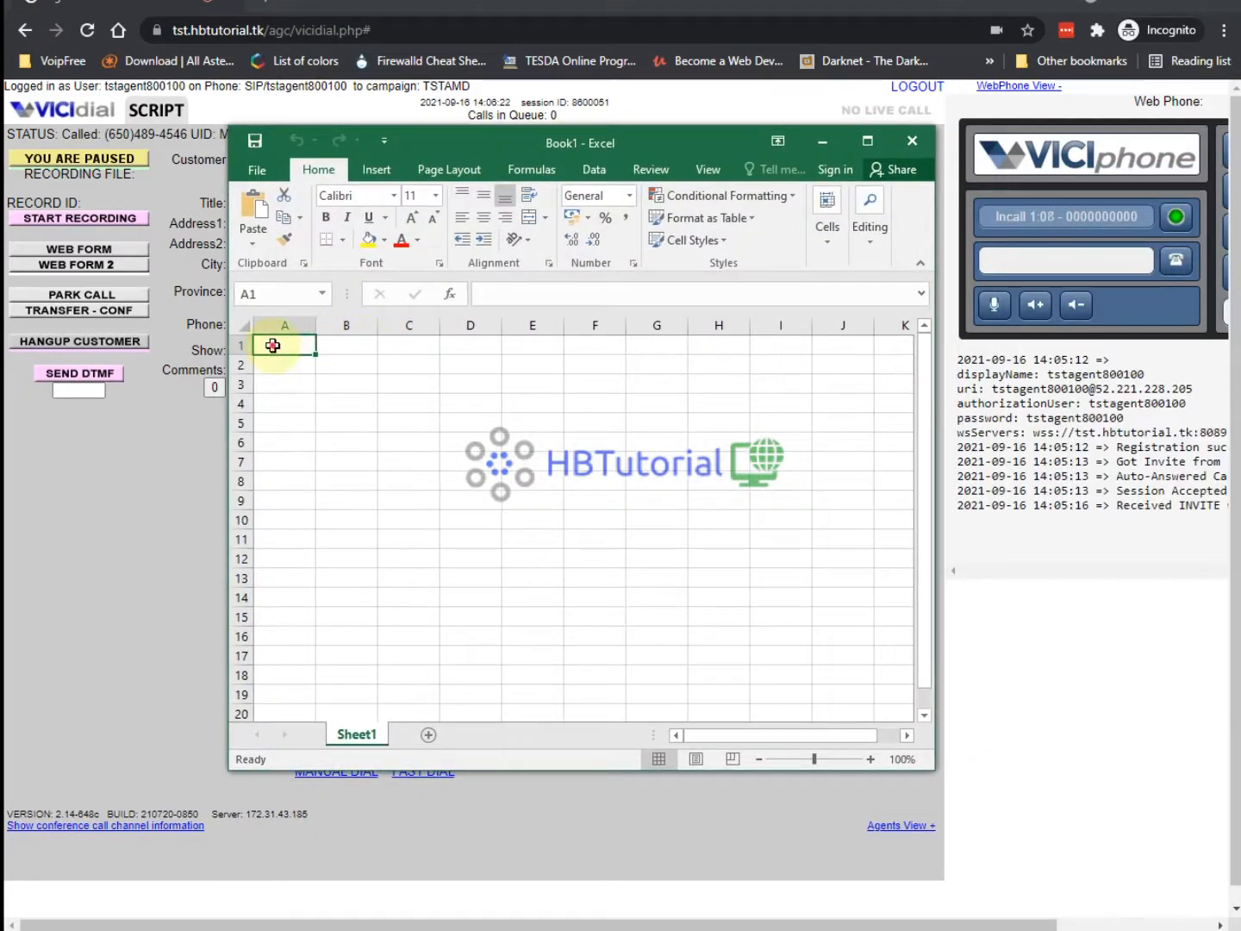
{"action": "type", "text": "name"}
{"action": "key", "text": "Tab"}
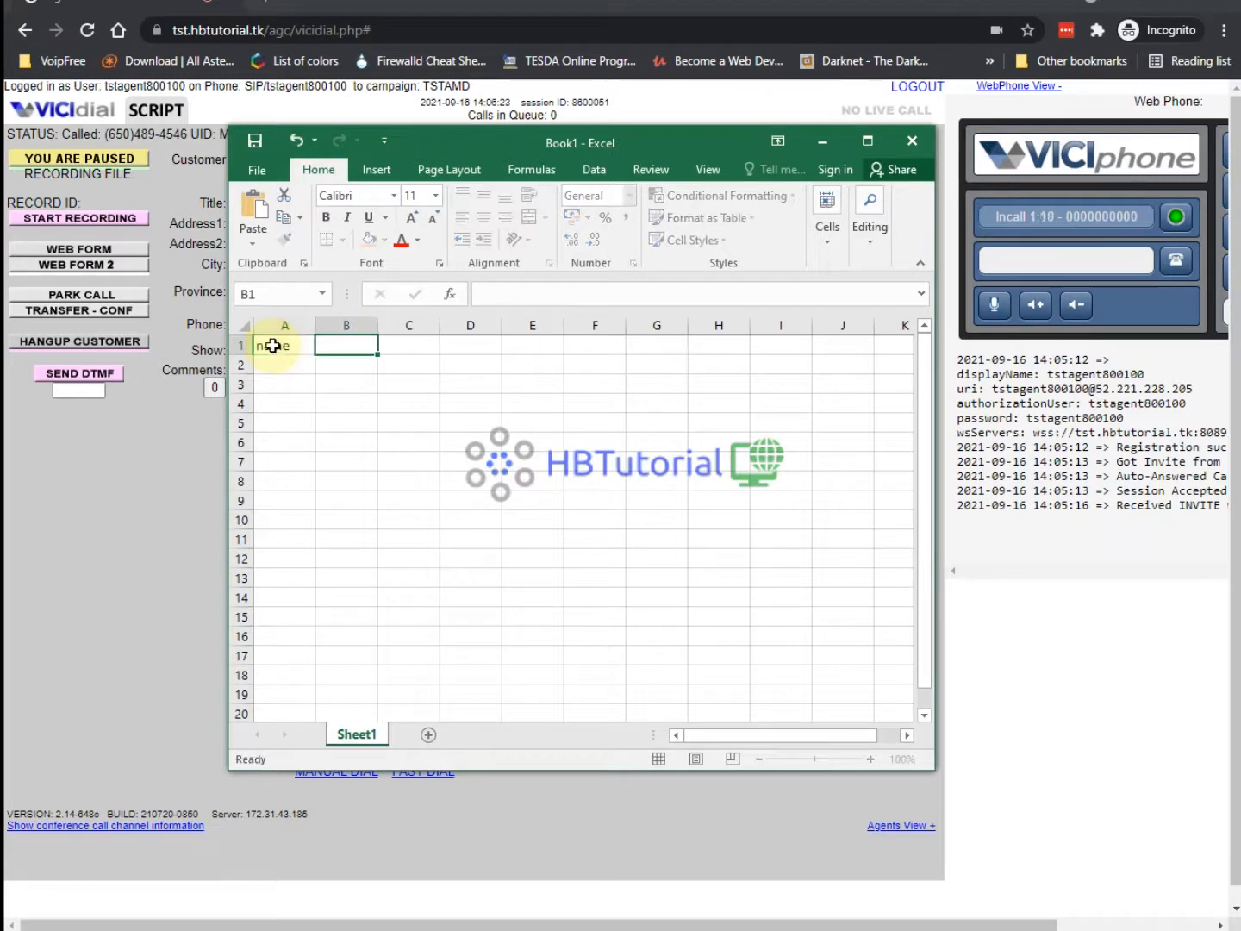
{"action": "type", "text": "phone"}
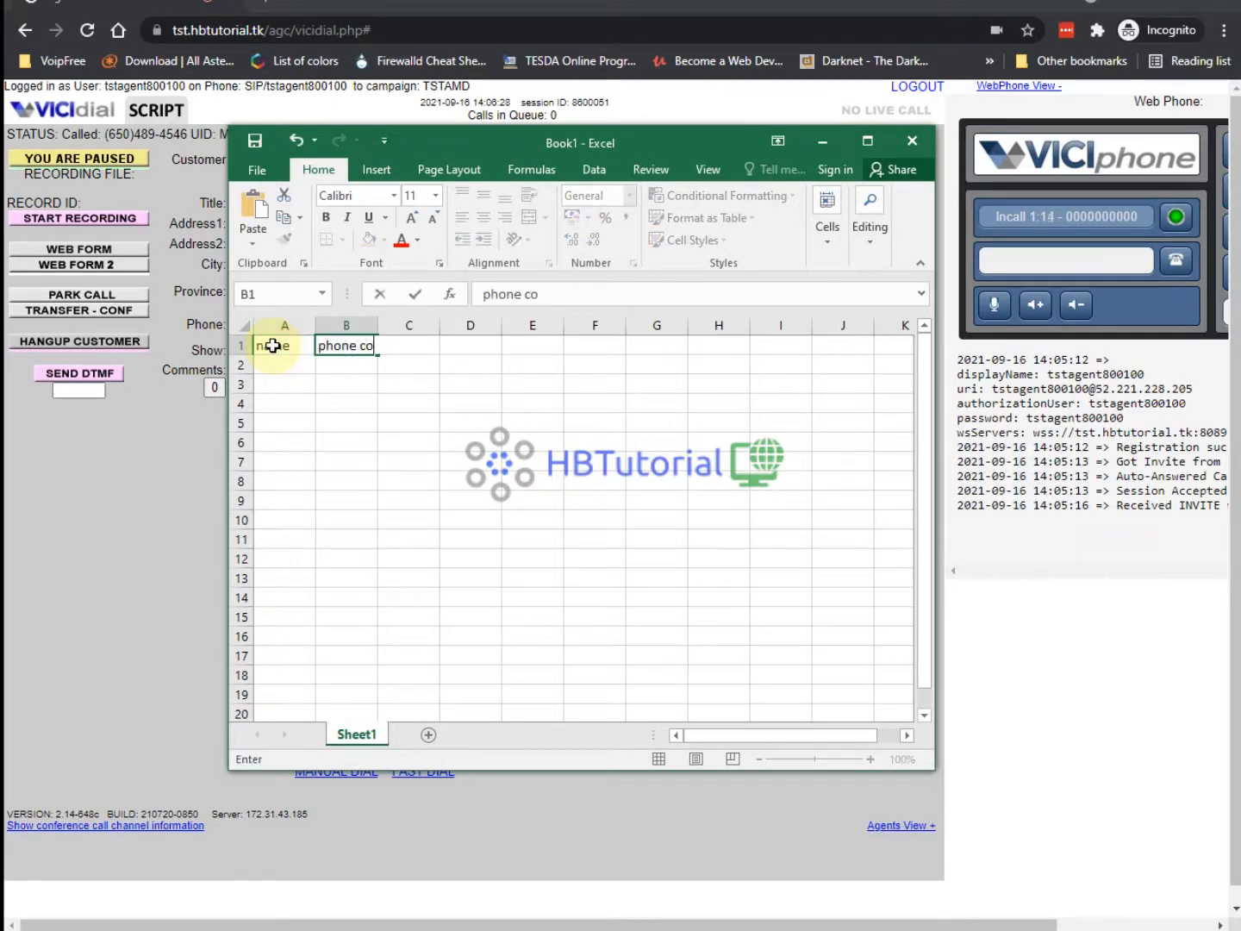
{"action": "key", "text": "Tab"}
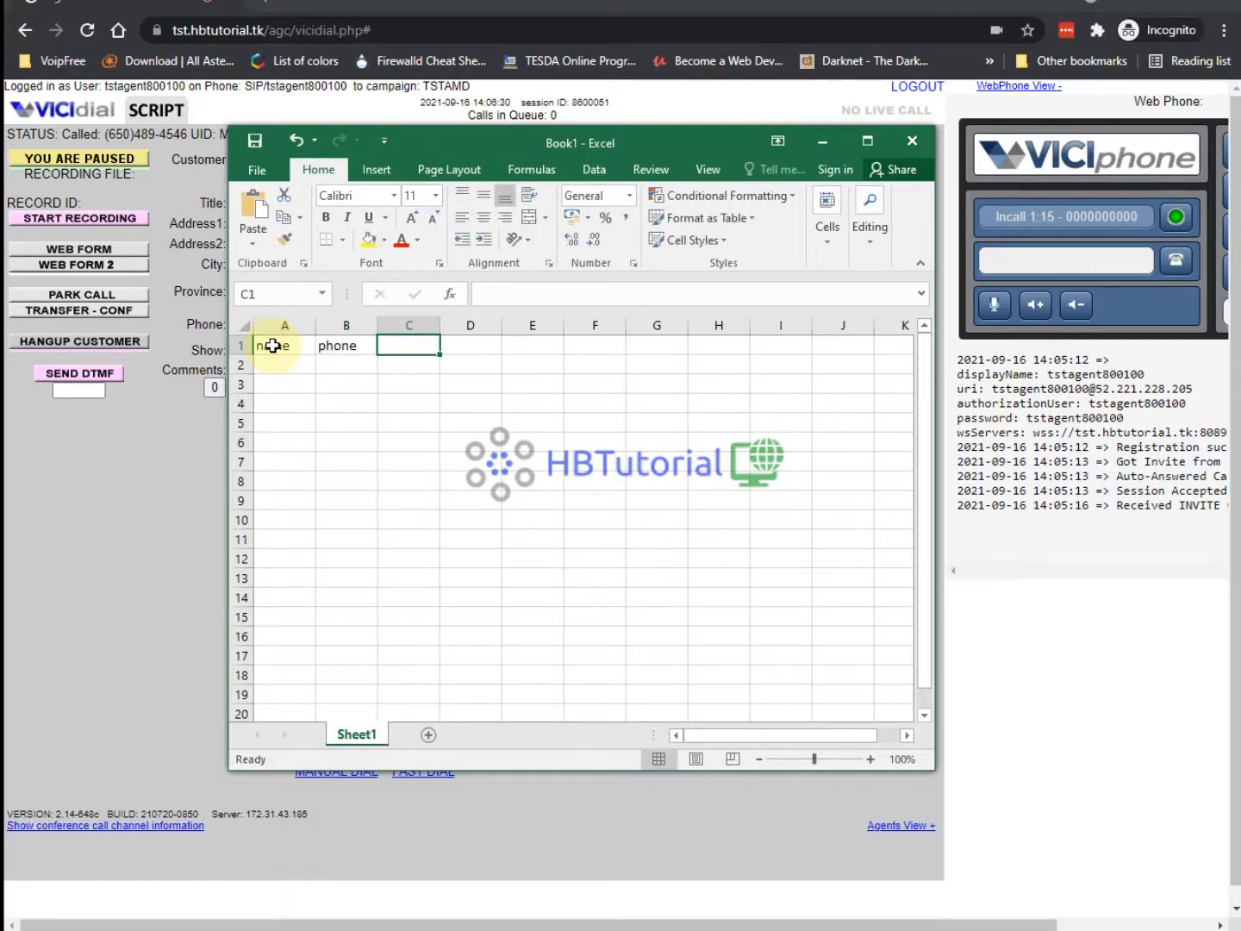
{"action": "type", "text": "phone code"}
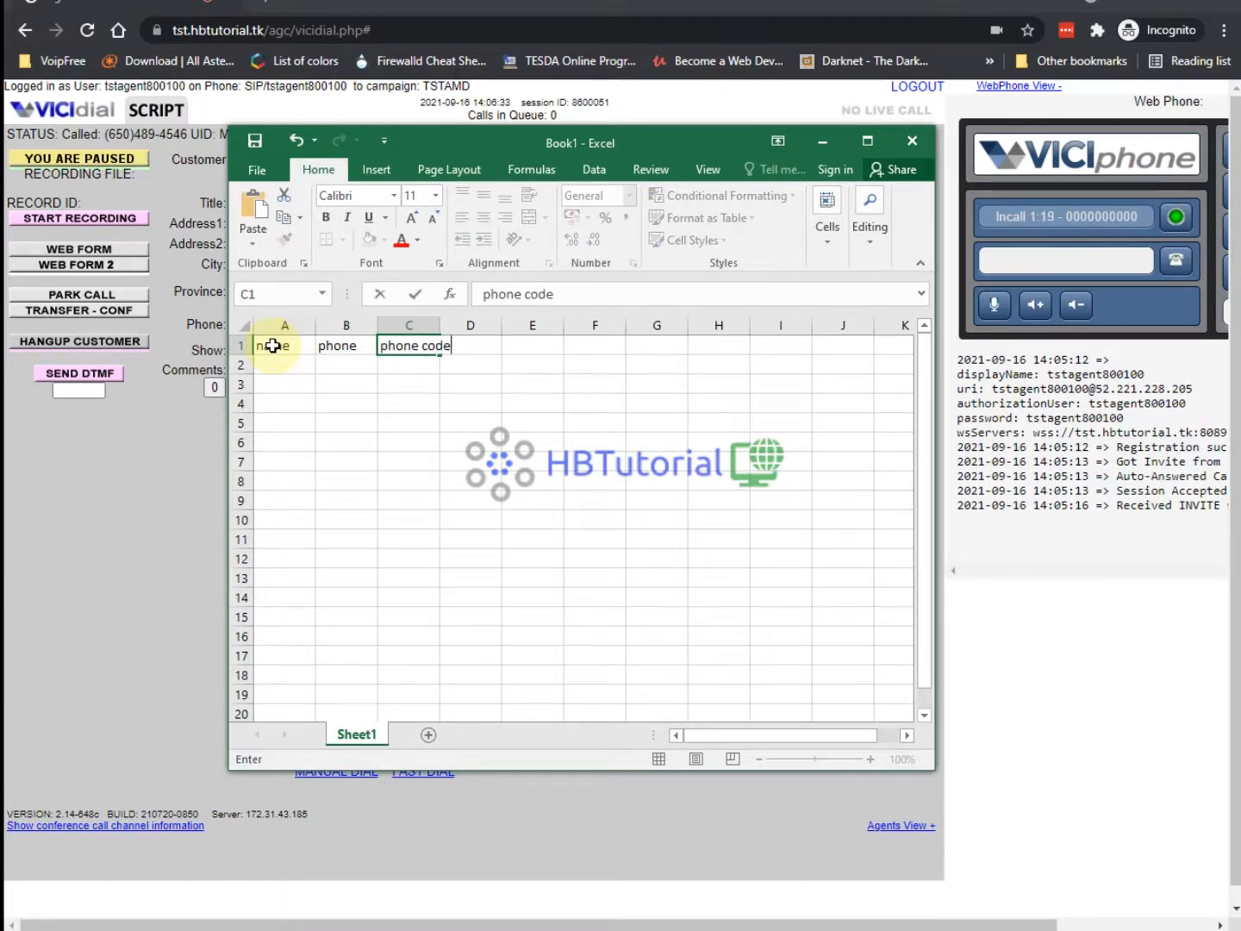
{"action": "key", "text": "Tab"}
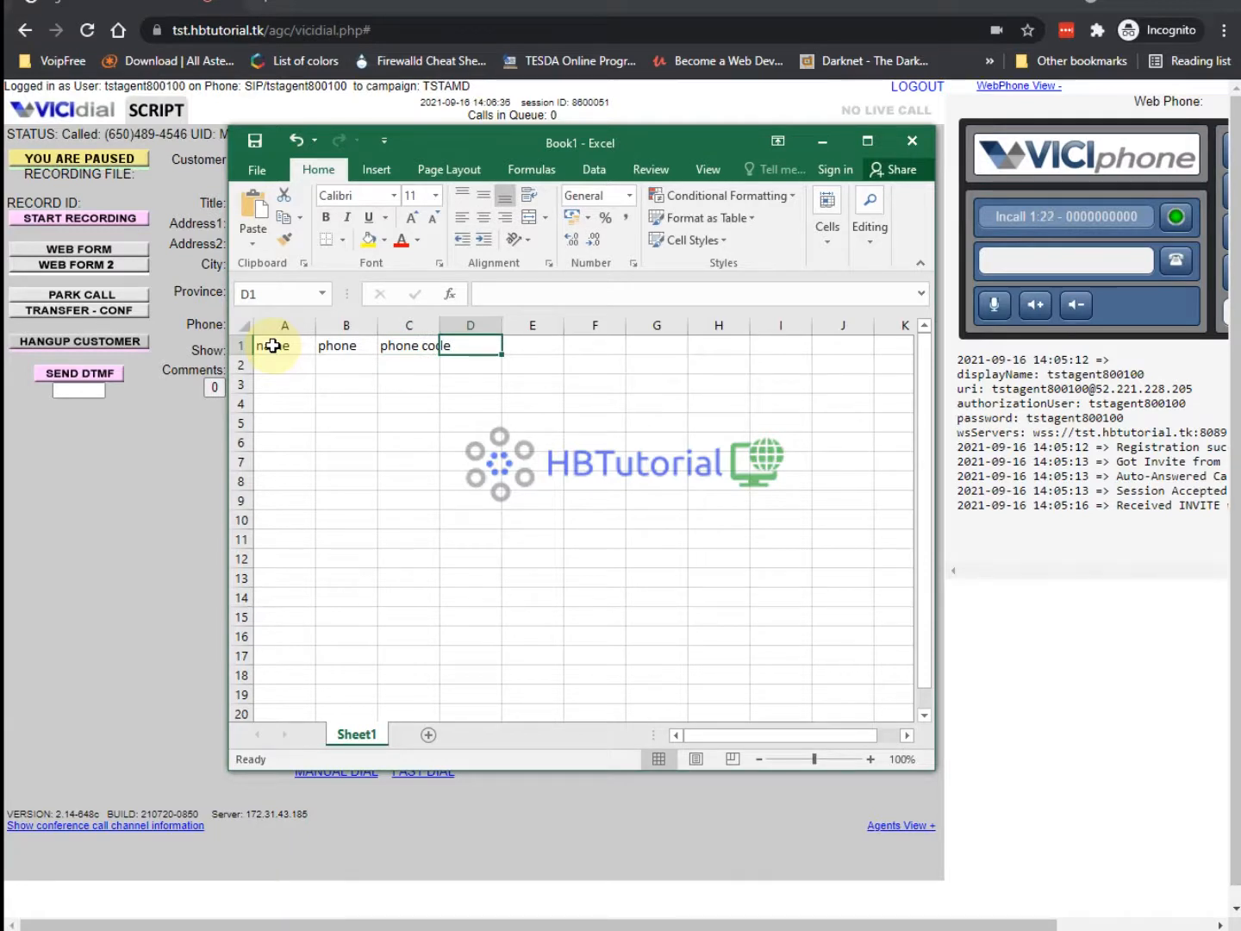
Fill row 2 with test, the pasted phone number and code 1, widening column B.
{"action": "left_click", "coordinate": [336, 399]}
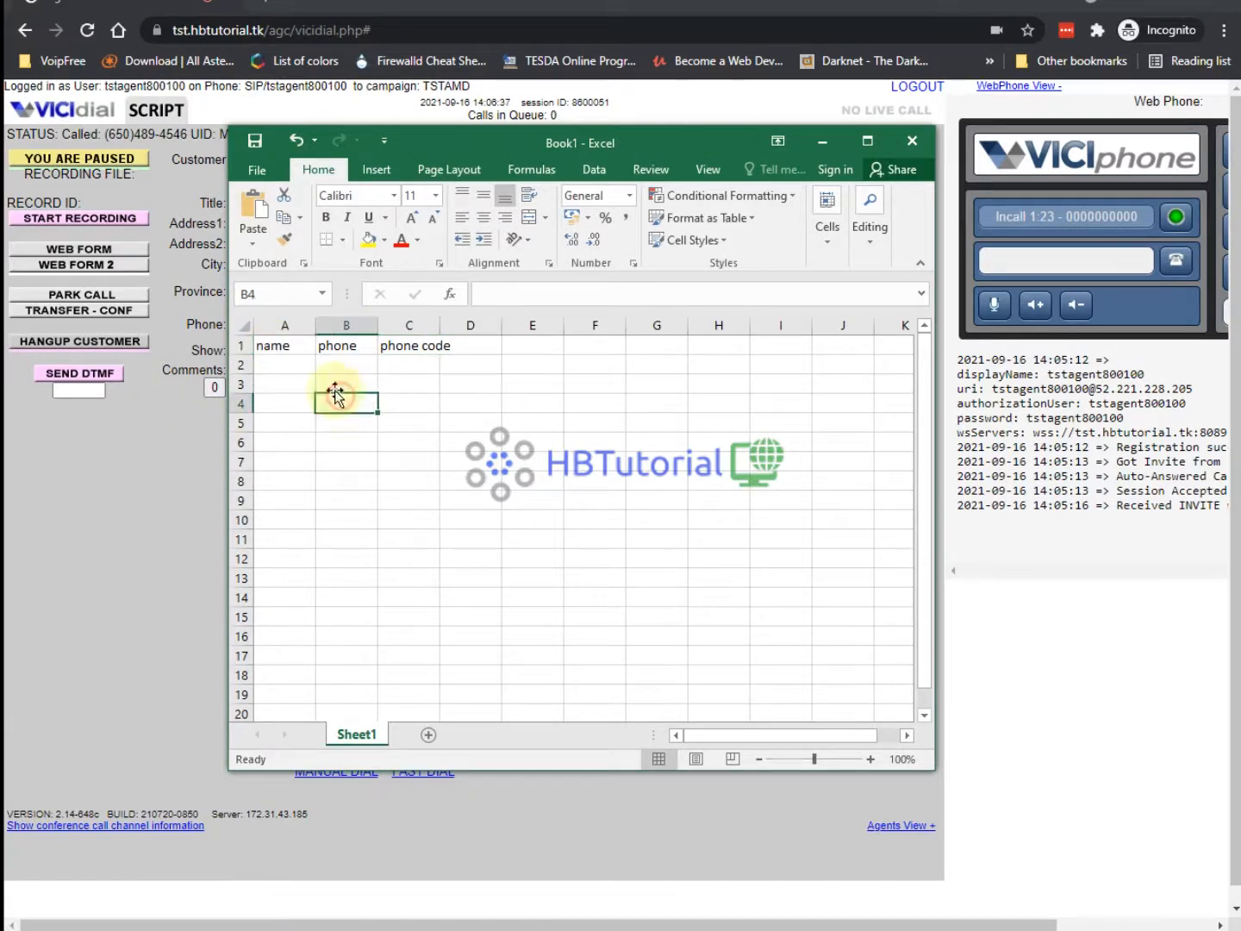
{"action": "left_click", "coordinate": [297, 367]}
{"action": "type", "text": "tes"}
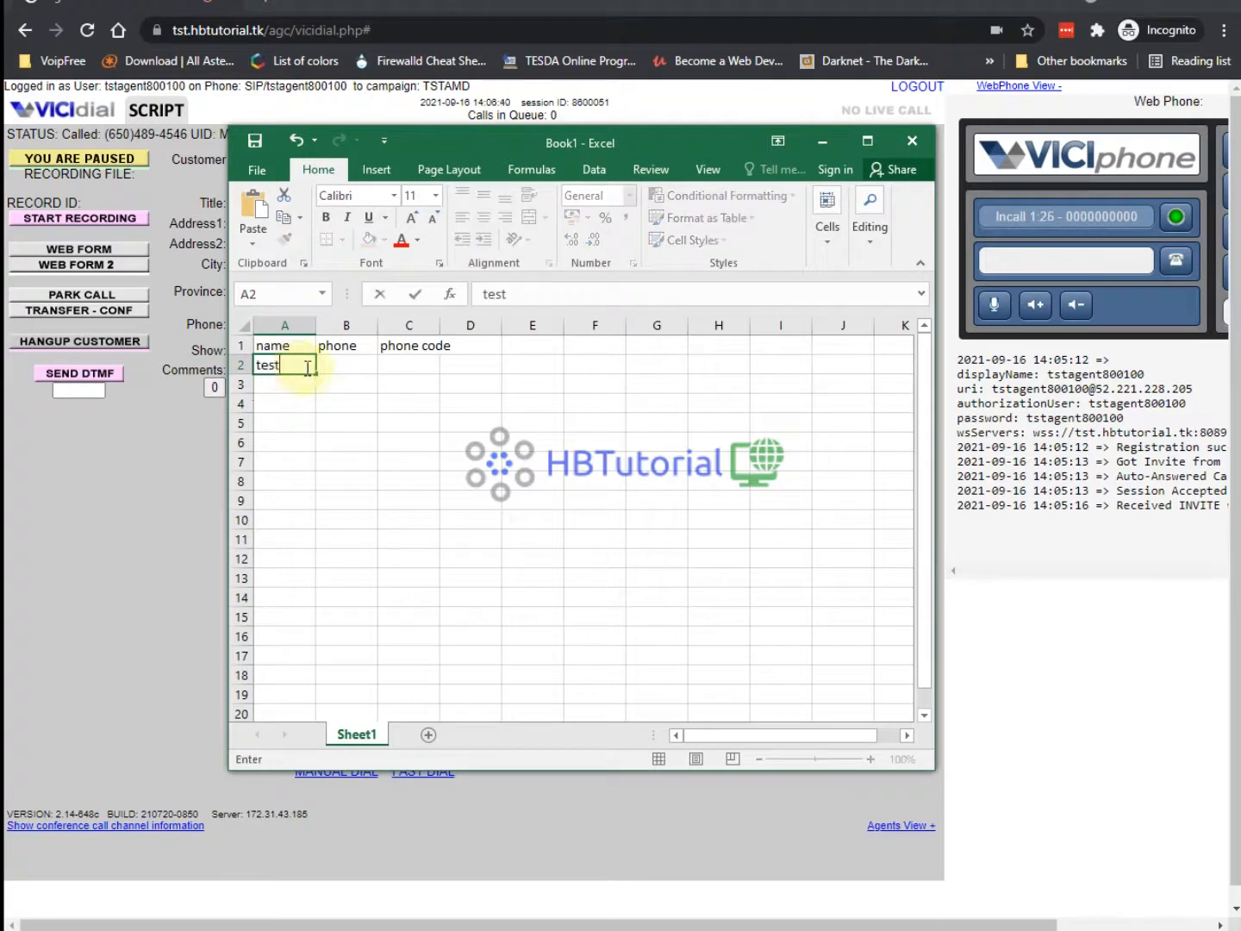
{"action": "type", "text": "t"}
{"action": "left_click", "coordinate": [354, 364]}
{"action": "key", "text": "ctrl+v"}
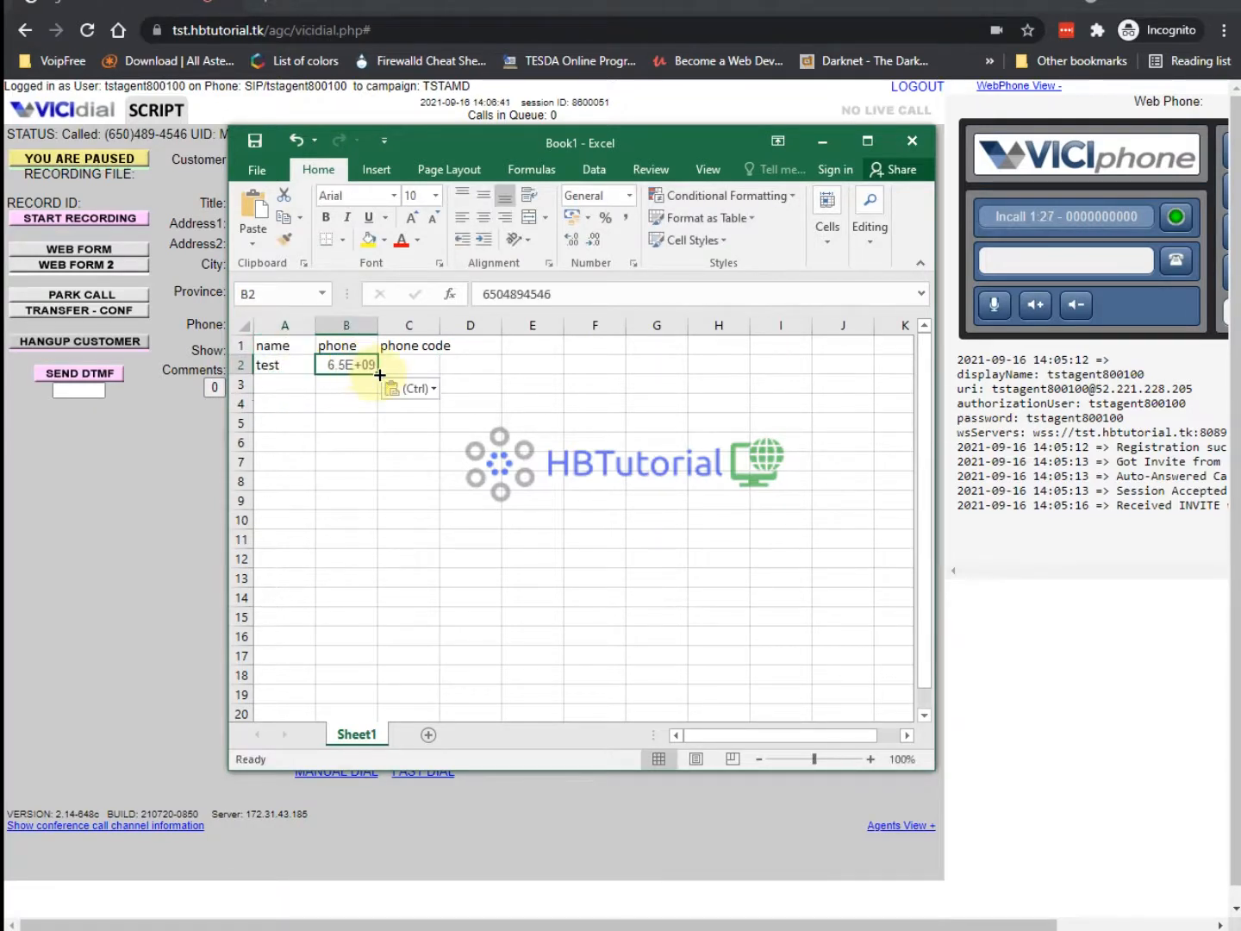
{"action": "left_click", "coordinate": [580, 296]}
{"action": "left_click", "coordinate": [517, 438]}
{"action": "left_click_drag", "start_coordinate": [391, 329], "coordinate": [415, 330]}
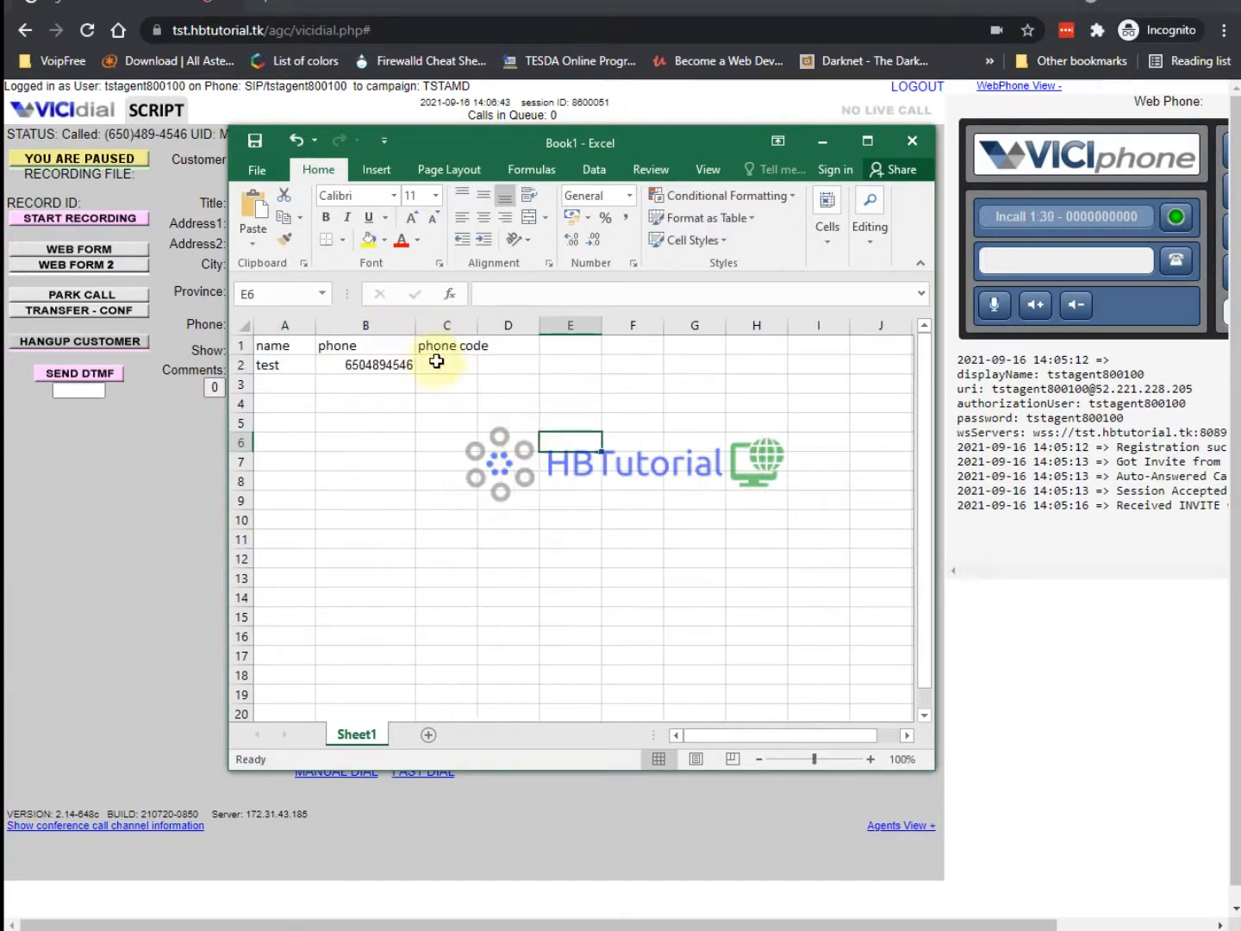
{"action": "left_click", "coordinate": [436, 362]}
{"action": "type", "text": "1"}
{"action": "left_click", "coordinate": [503, 420]}
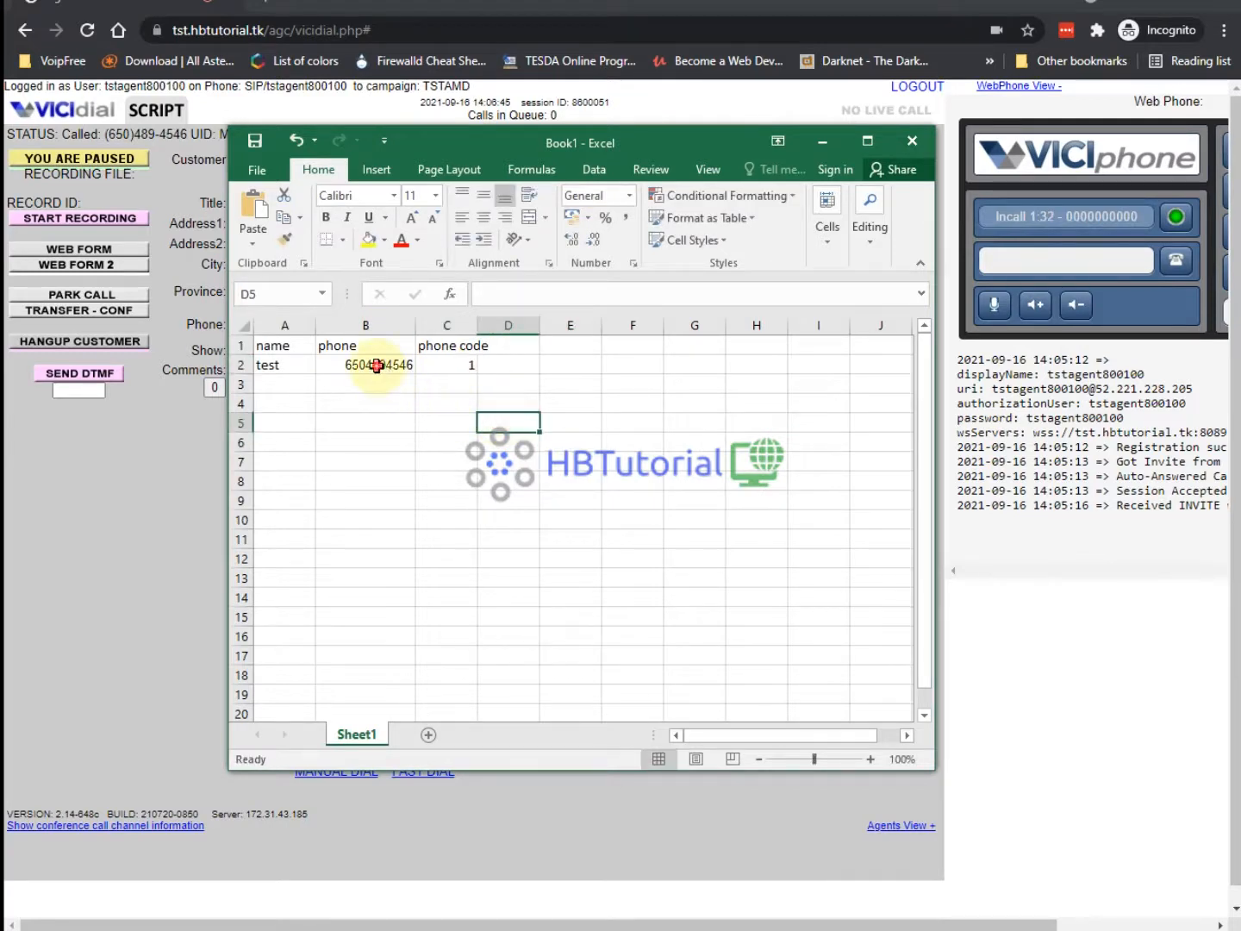
{"action": "left_click", "coordinate": [374, 363]}
{"action": "left_click", "coordinate": [452, 372]}
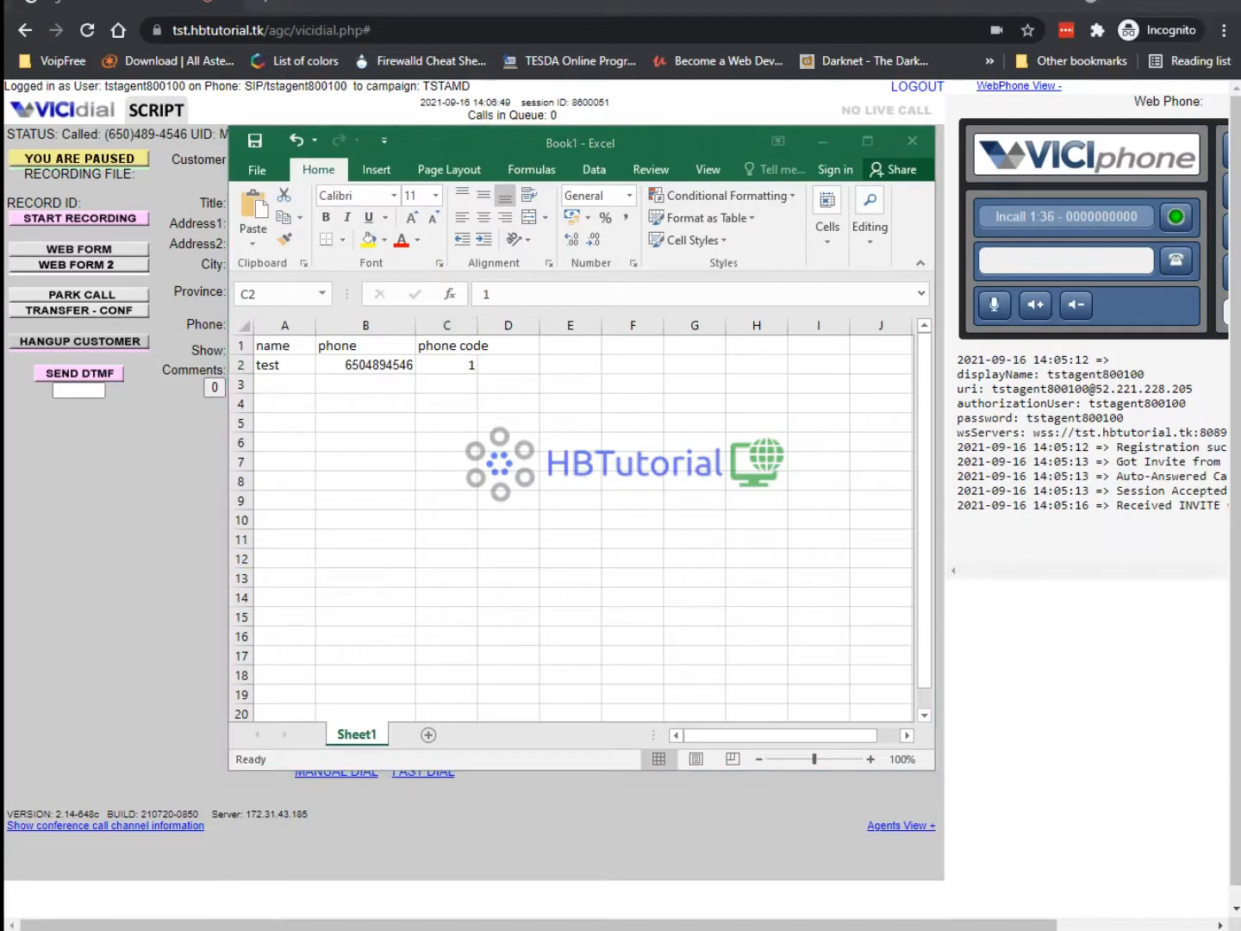
{"action": "left_click", "coordinate": [430, 878]}
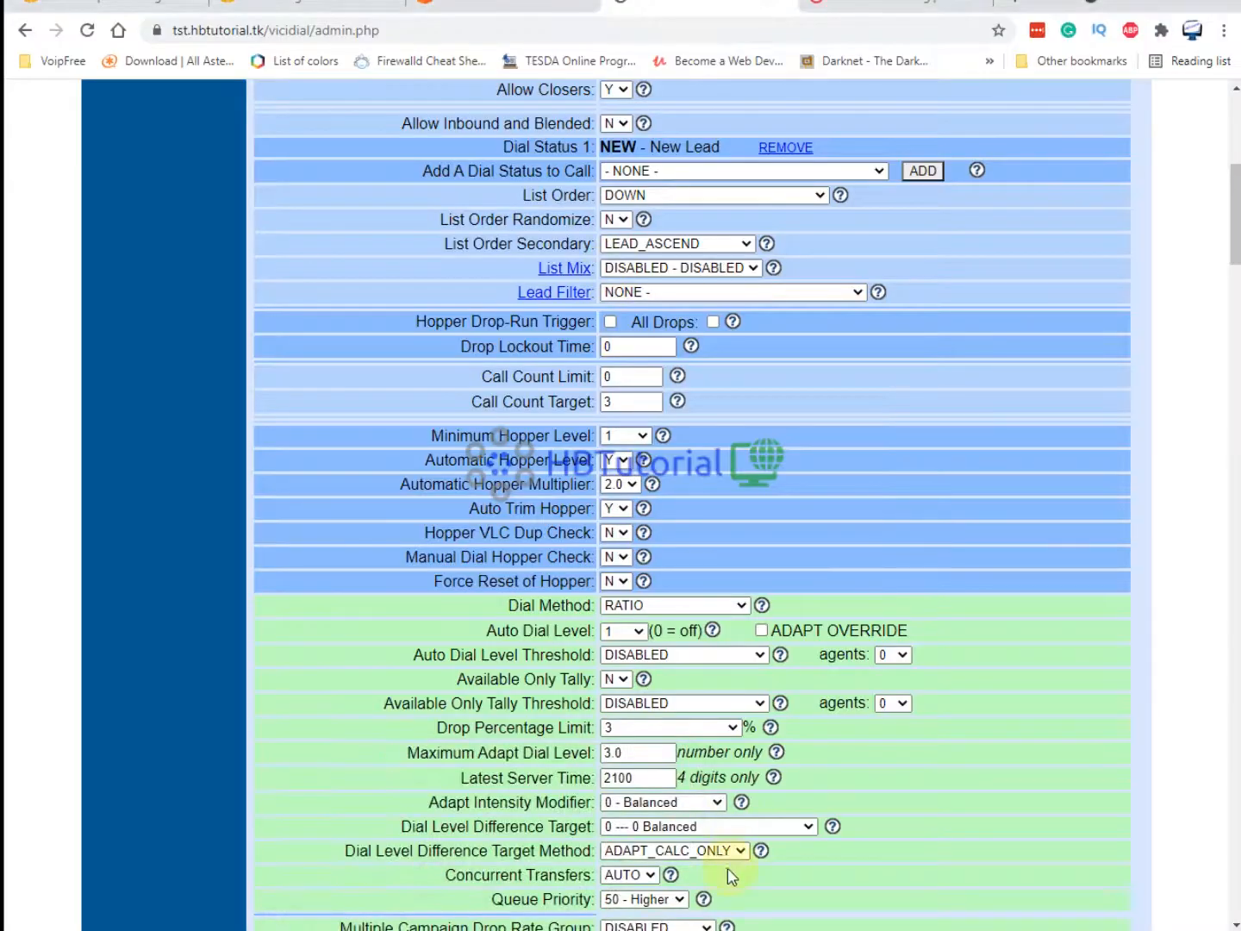
Add the second Twilio test number to B3 as digits only, with phone code 1 in C3.
{"action": "left_click", "coordinate": [857, 11]}
{"action": "left_click_drag", "start_coordinate": [515, 270], "coordinate": [412, 270]}
{"action": "key", "text": "ctrl+c"}
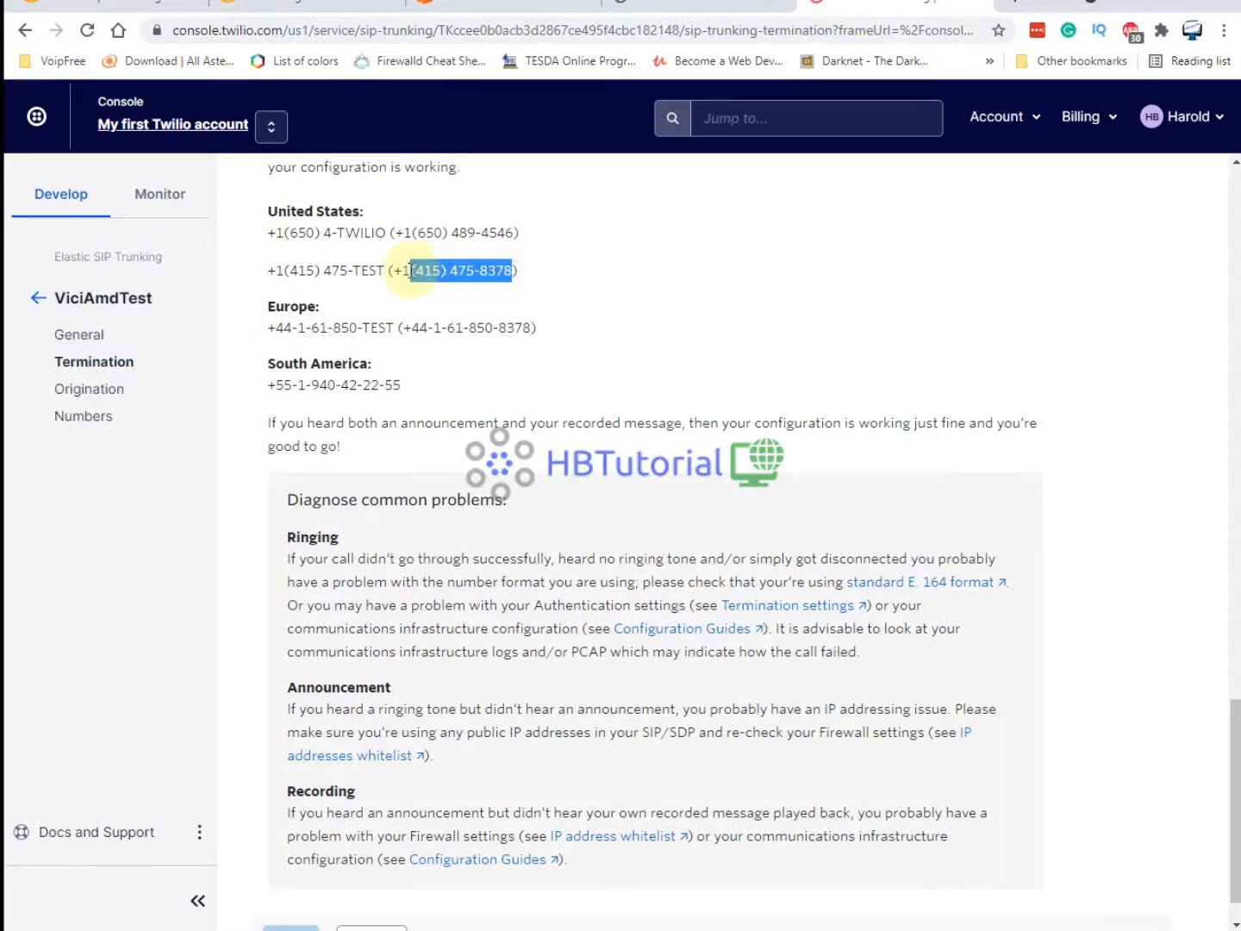
{"action": "left_click", "coordinate": [855, 929]}
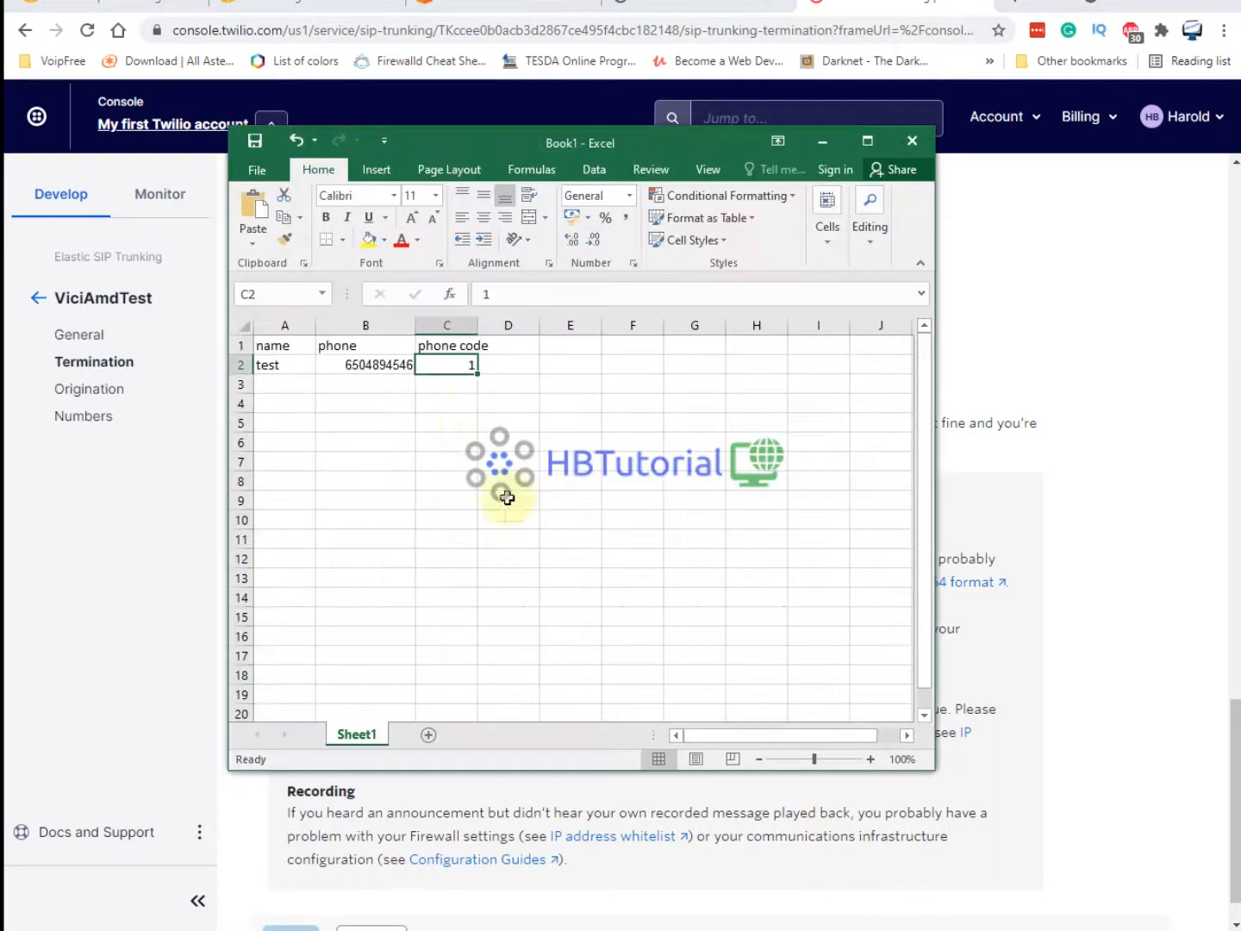
{"action": "left_click", "coordinate": [359, 388]}
{"action": "double_click", "coordinate": [358, 385]}
{"action": "key", "text": "ctrl+v"}
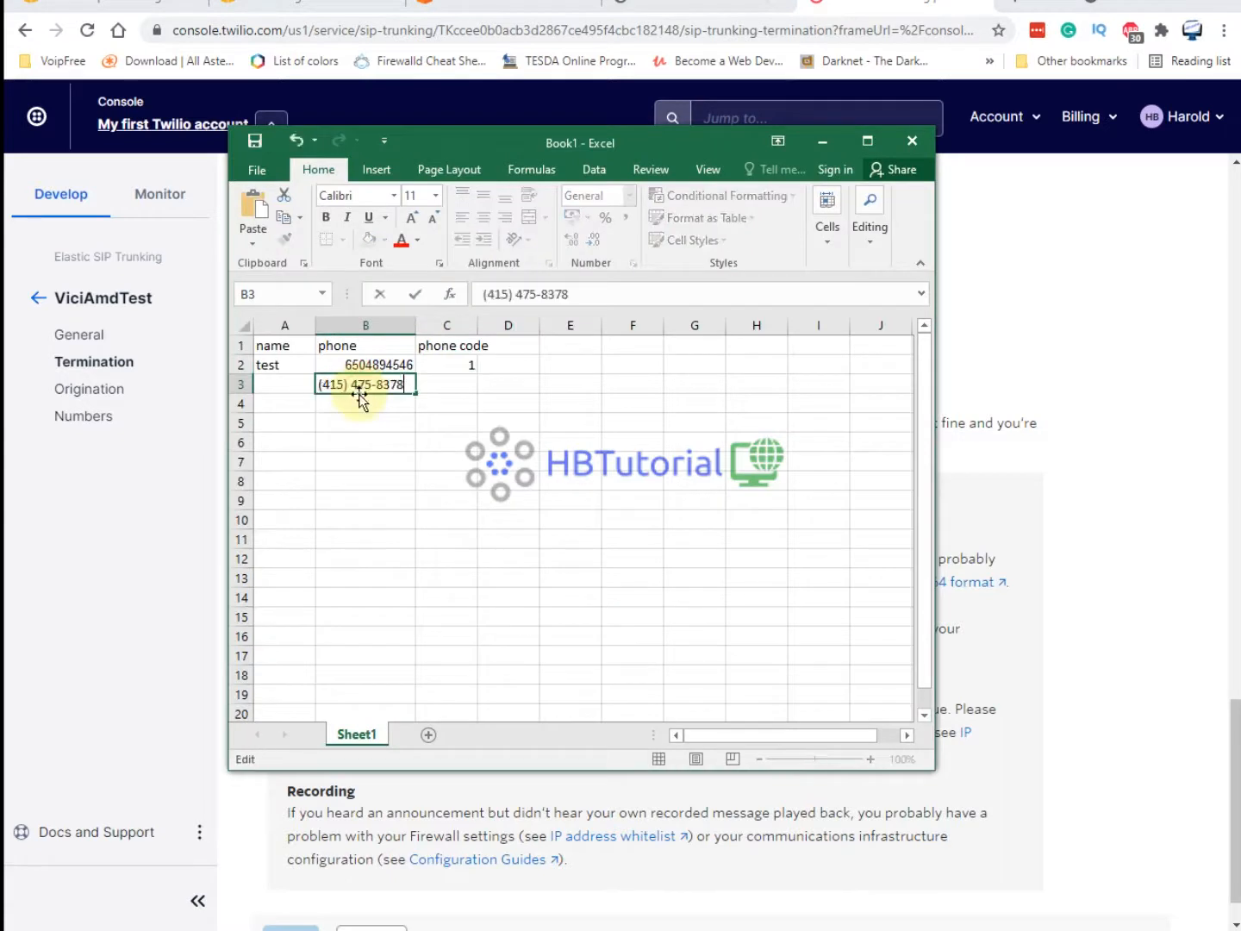
{"action": "left_click", "coordinate": [543, 294]}
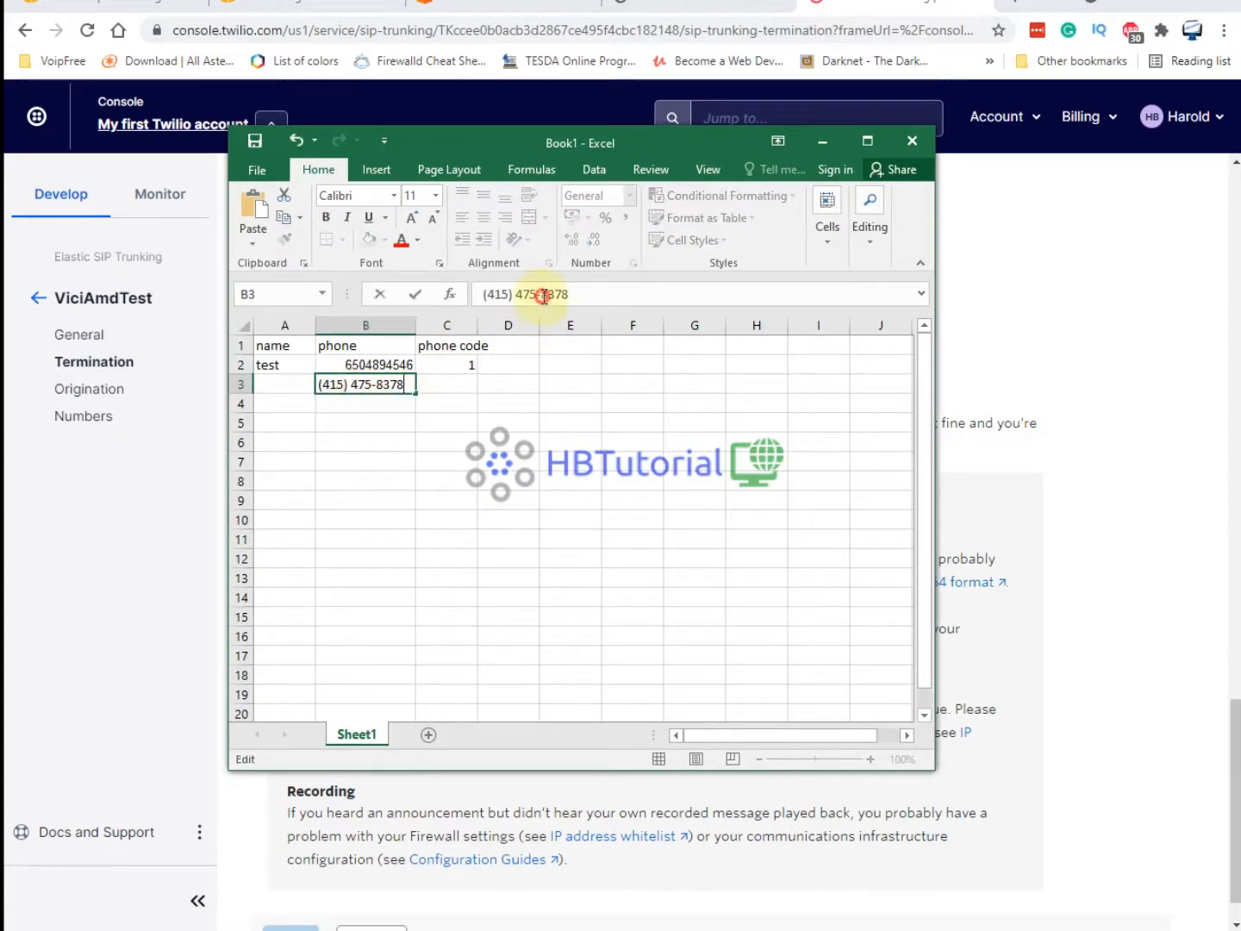
{"action": "left_click", "coordinate": [517, 294]}
{"action": "key", "text": "BackSpace"}
{"action": "key", "text": "BackSpace"}
{"action": "key", "text": "BackSpace"}
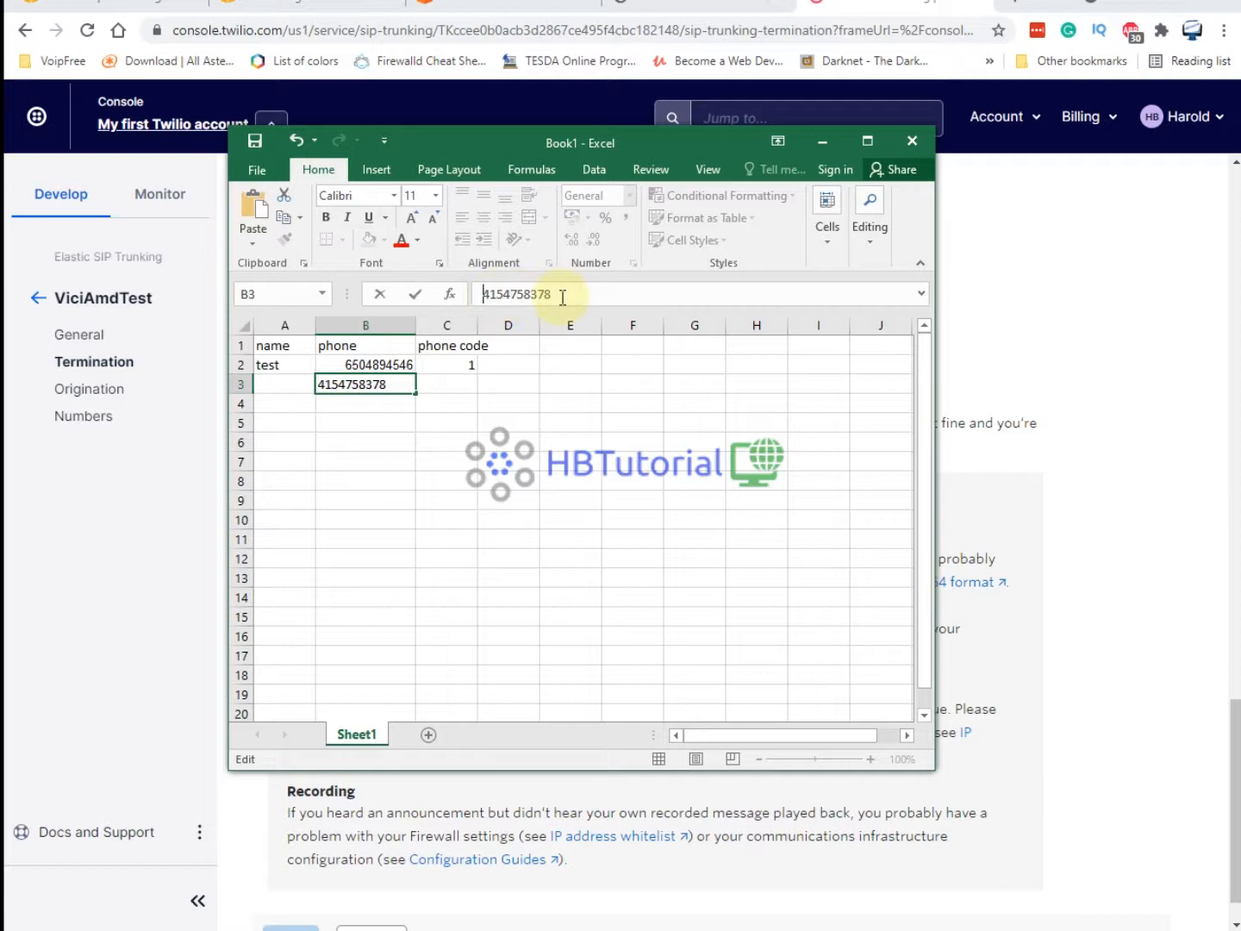
{"action": "left_click", "coordinate": [586, 439]}
{"action": "left_click", "coordinate": [480, 383]}
{"action": "type", "text": "1"}
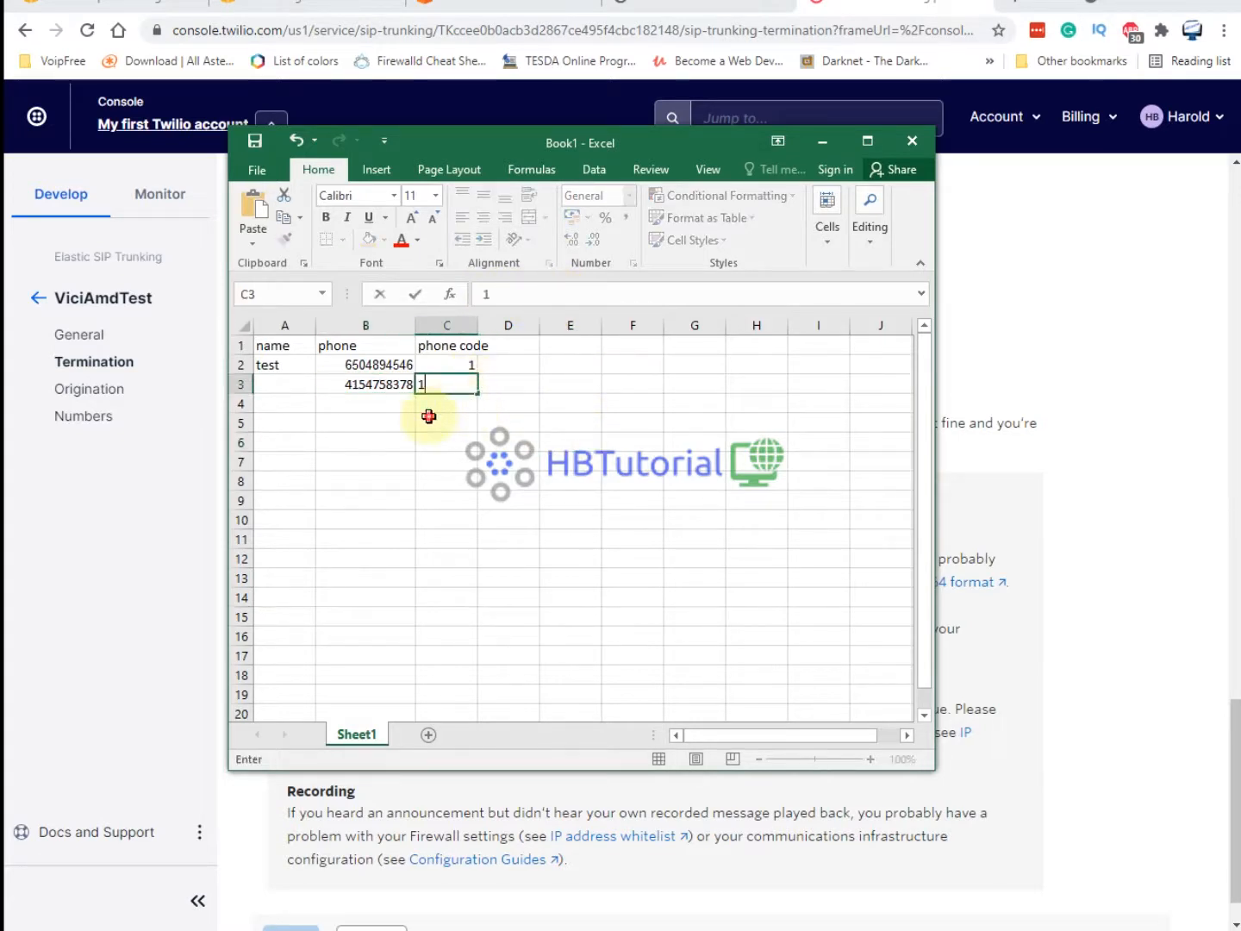
Copy the two phone rows and paste them repeatedly down the rows below.
{"action": "left_click_drag", "start_coordinate": [360, 384], "coordinate": [472, 382]}
{"action": "key", "text": "ctrl+q"}
{"action": "left_click", "coordinate": [395, 405]}
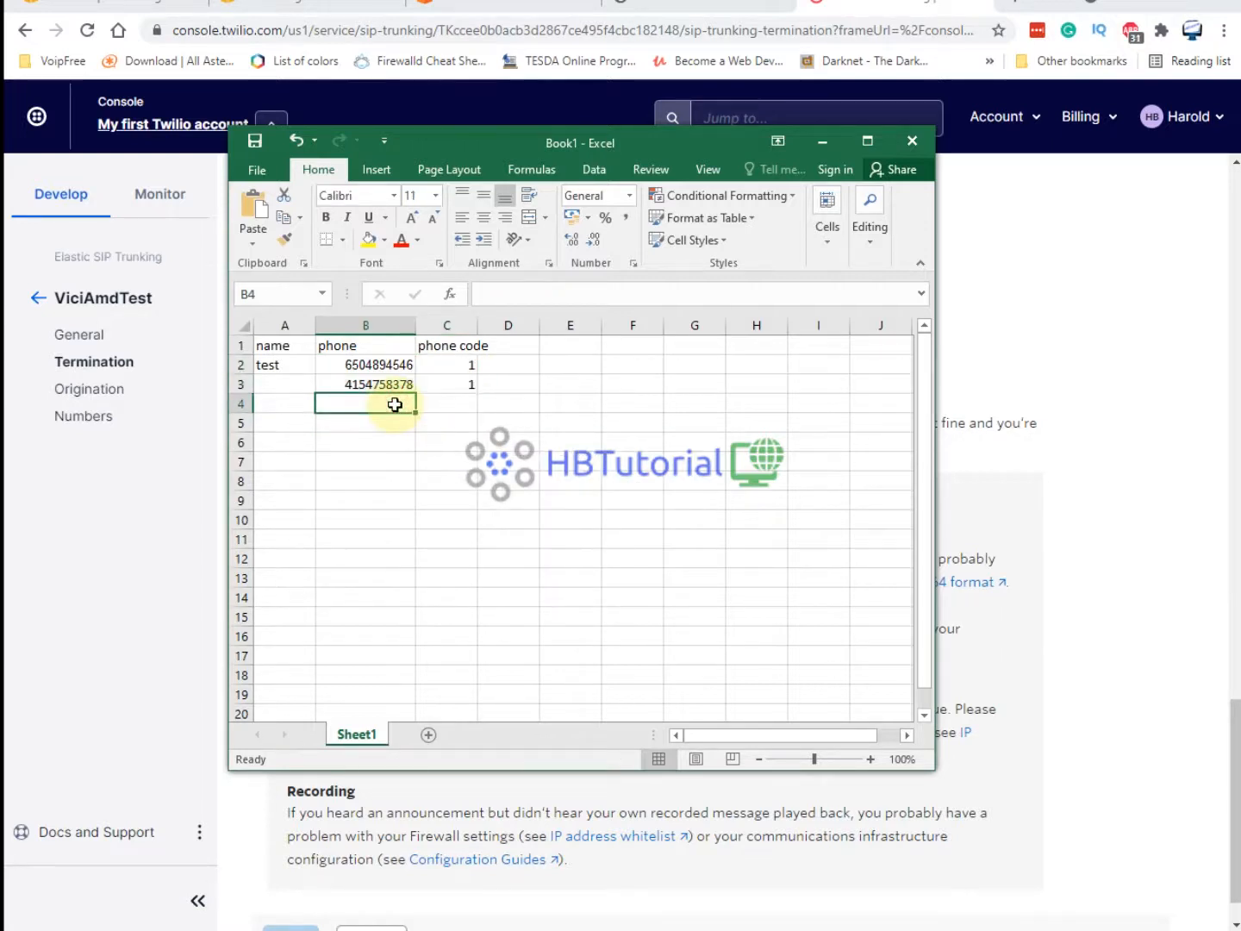
{"action": "left_click_drag", "start_coordinate": [360, 366], "coordinate": [449, 387]}
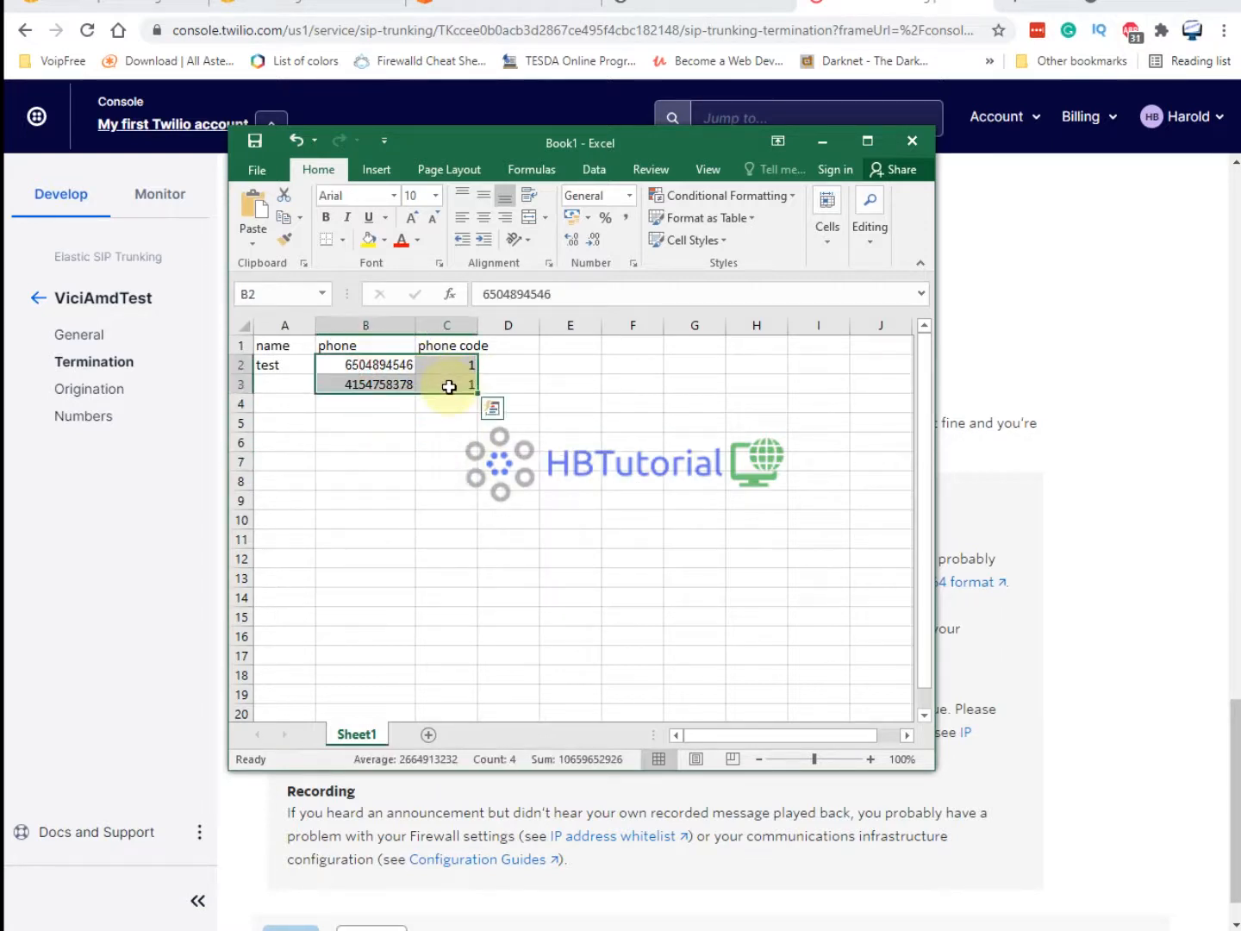
{"action": "key", "text": "ctrl+c"}
{"action": "left_click_drag", "start_coordinate": [377, 404], "coordinate": [388, 492]}
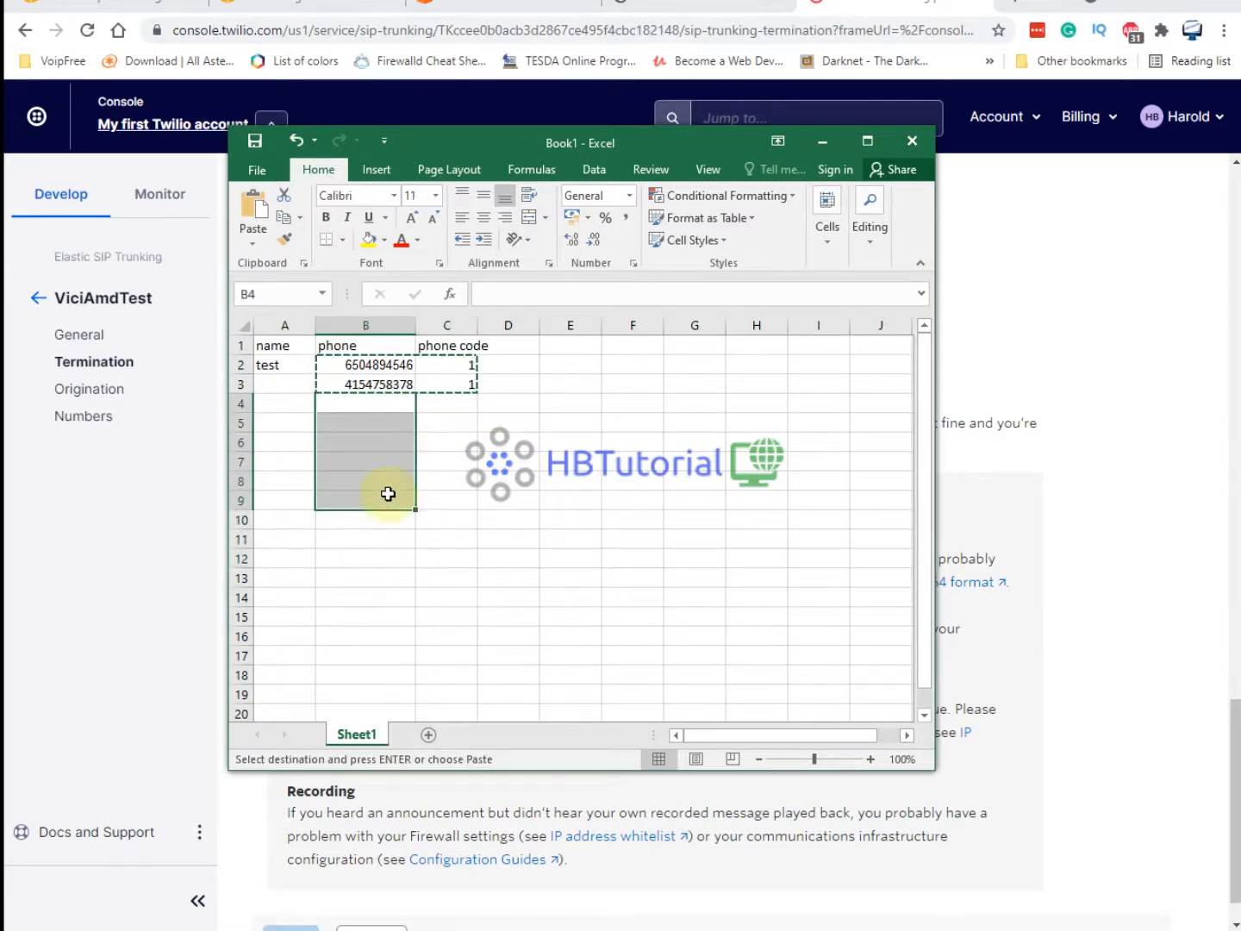
{"action": "key", "text": "ctrl+v"}
Fill the name test from A2 down to A9.
{"action": "left_click", "coordinate": [271, 363]}
{"action": "key", "text": "ctrl+c"}
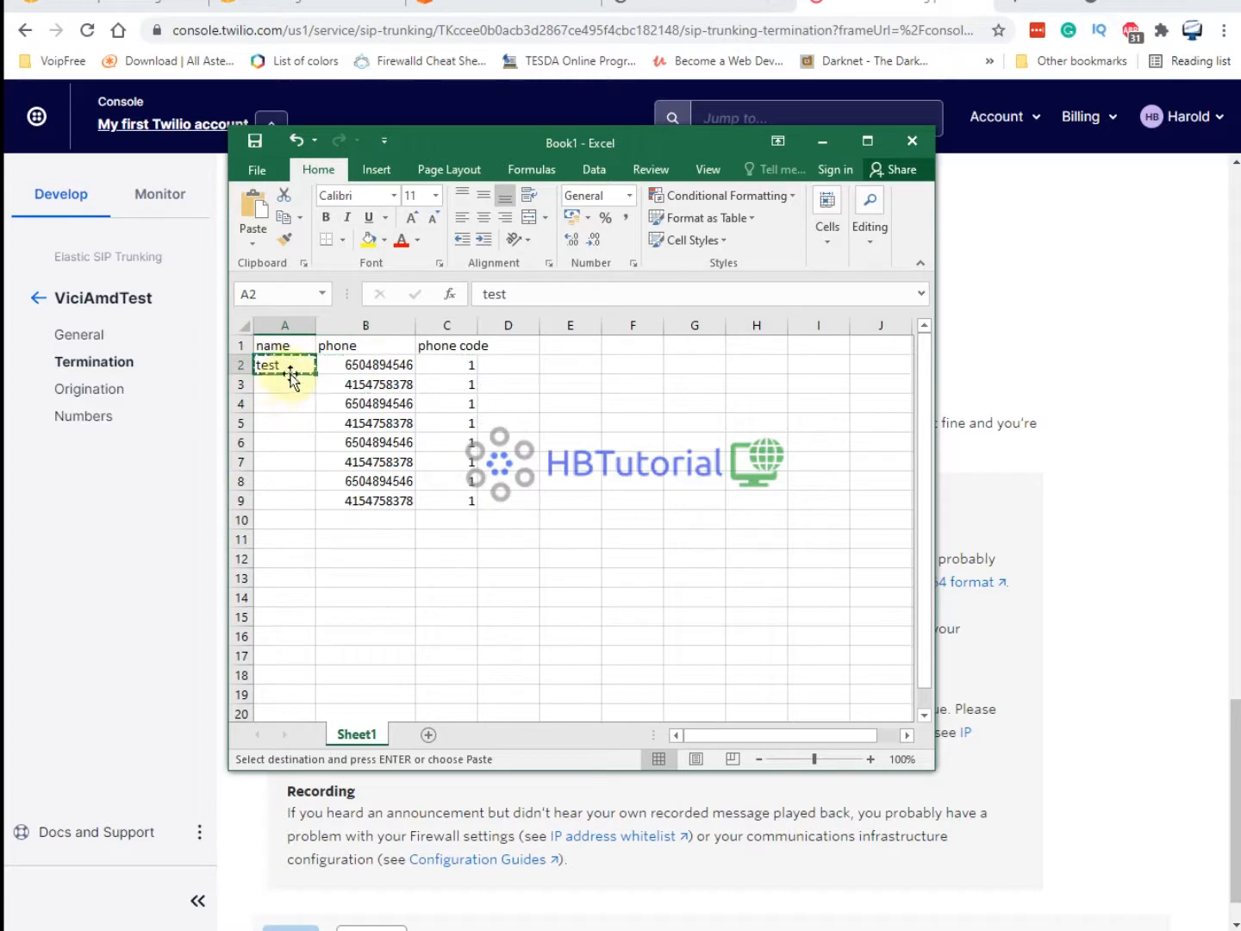
{"action": "left_click_drag", "start_coordinate": [315, 374], "coordinate": [295, 508]}
{"action": "left_click", "coordinate": [547, 501]}
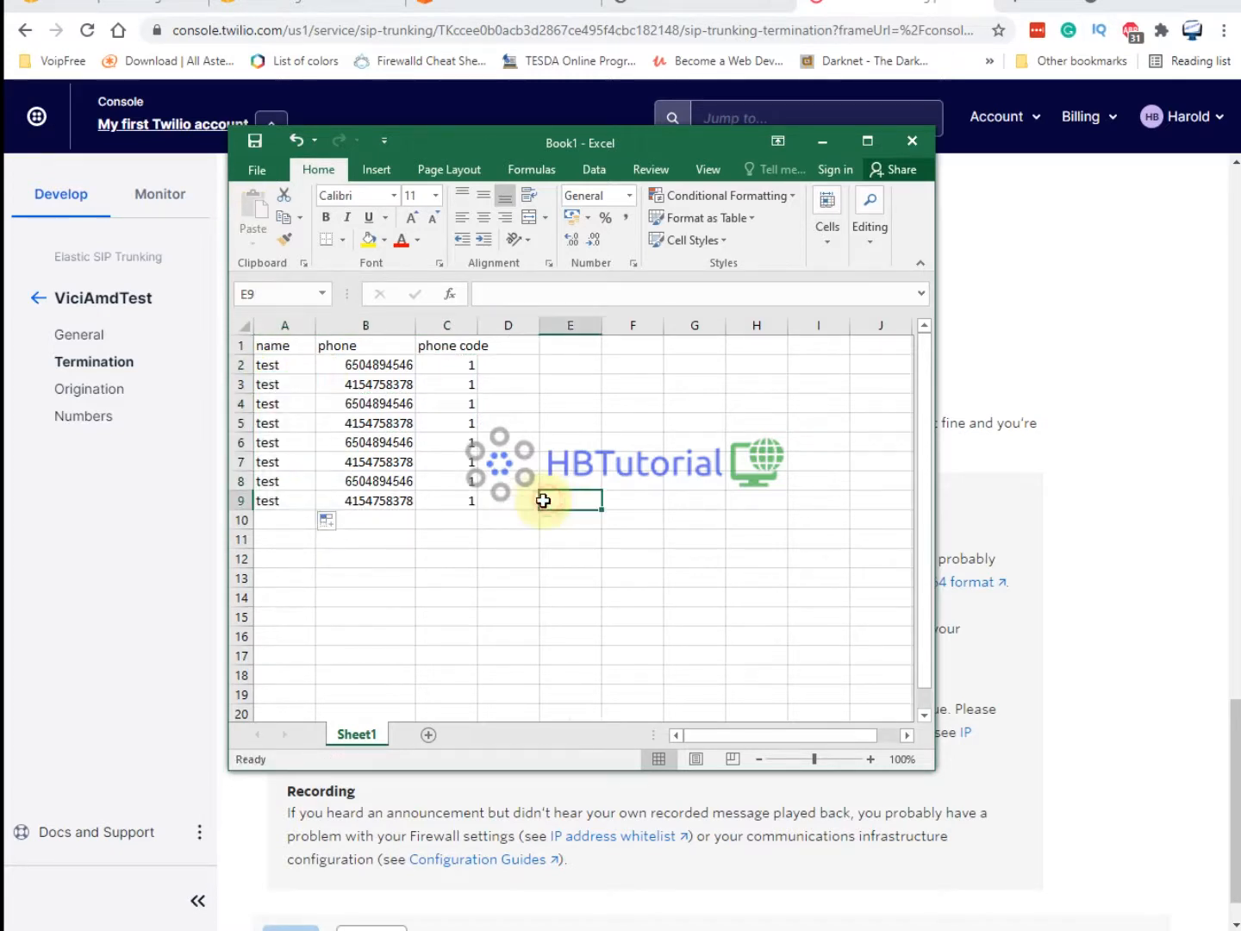
Save the workbook to Documents as the testleadss16sep2021 Excel file.
{"action": "left_click", "coordinate": [256, 172]}
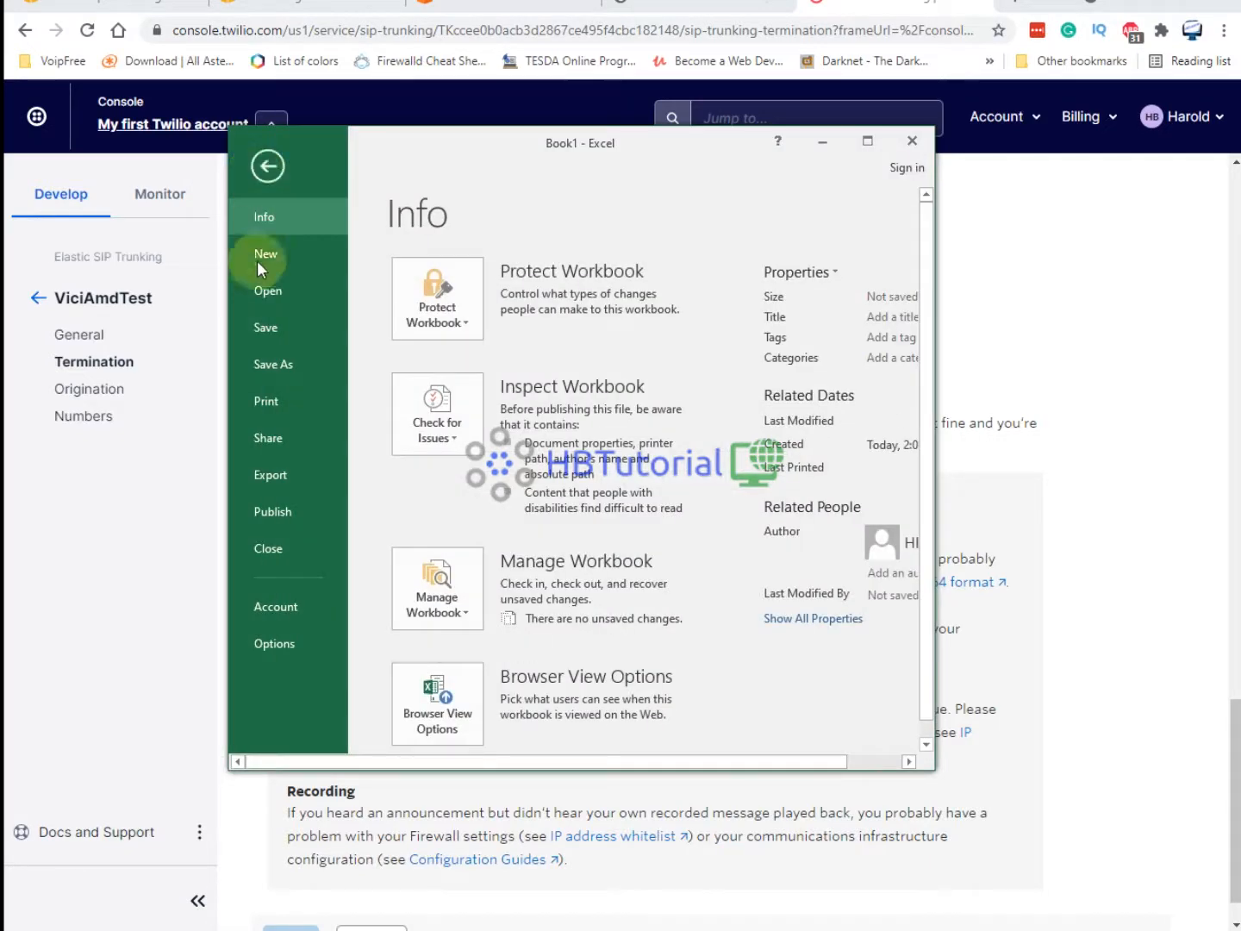
{"action": "left_click", "coordinate": [275, 353]}
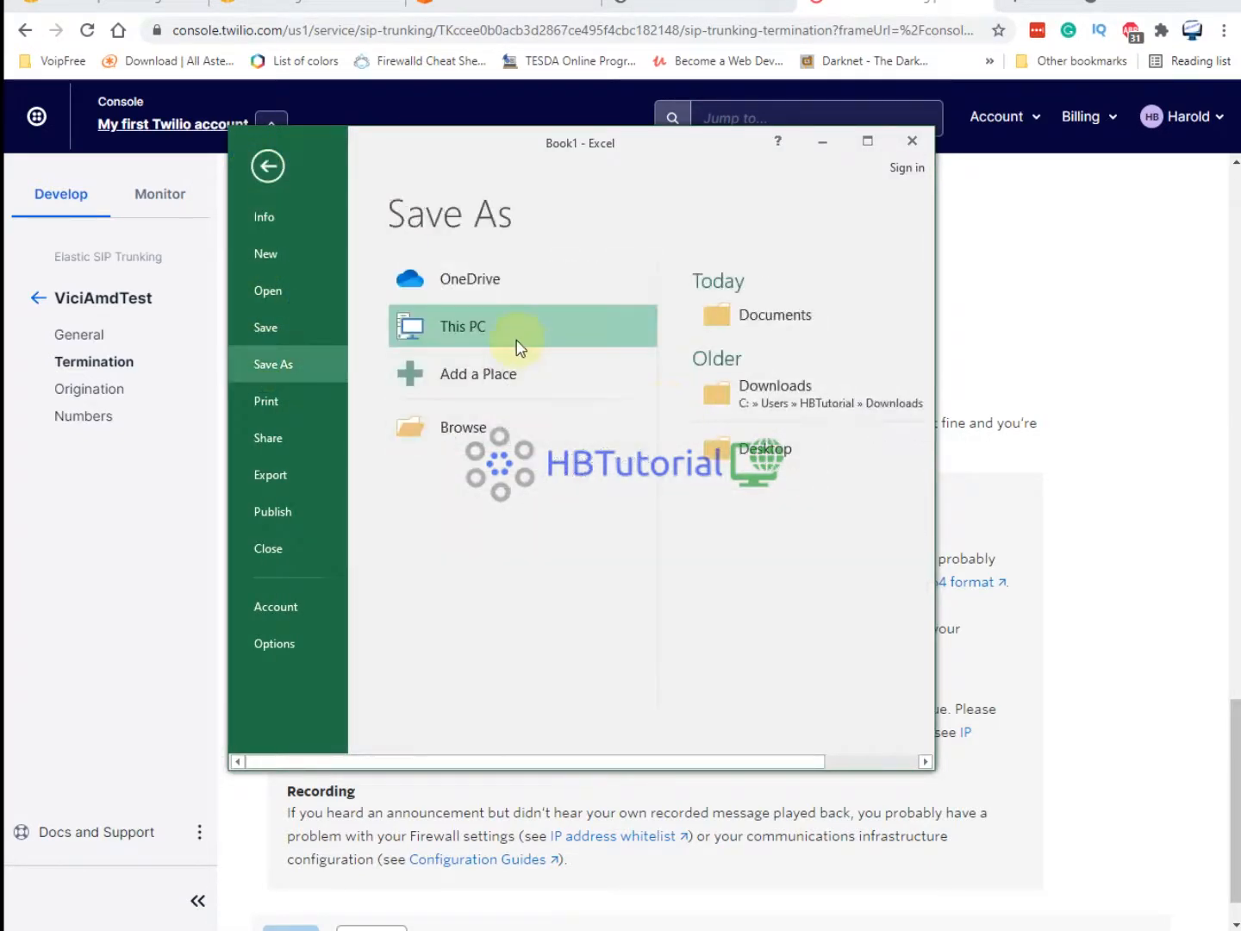
{"action": "left_click", "coordinate": [759, 319]}
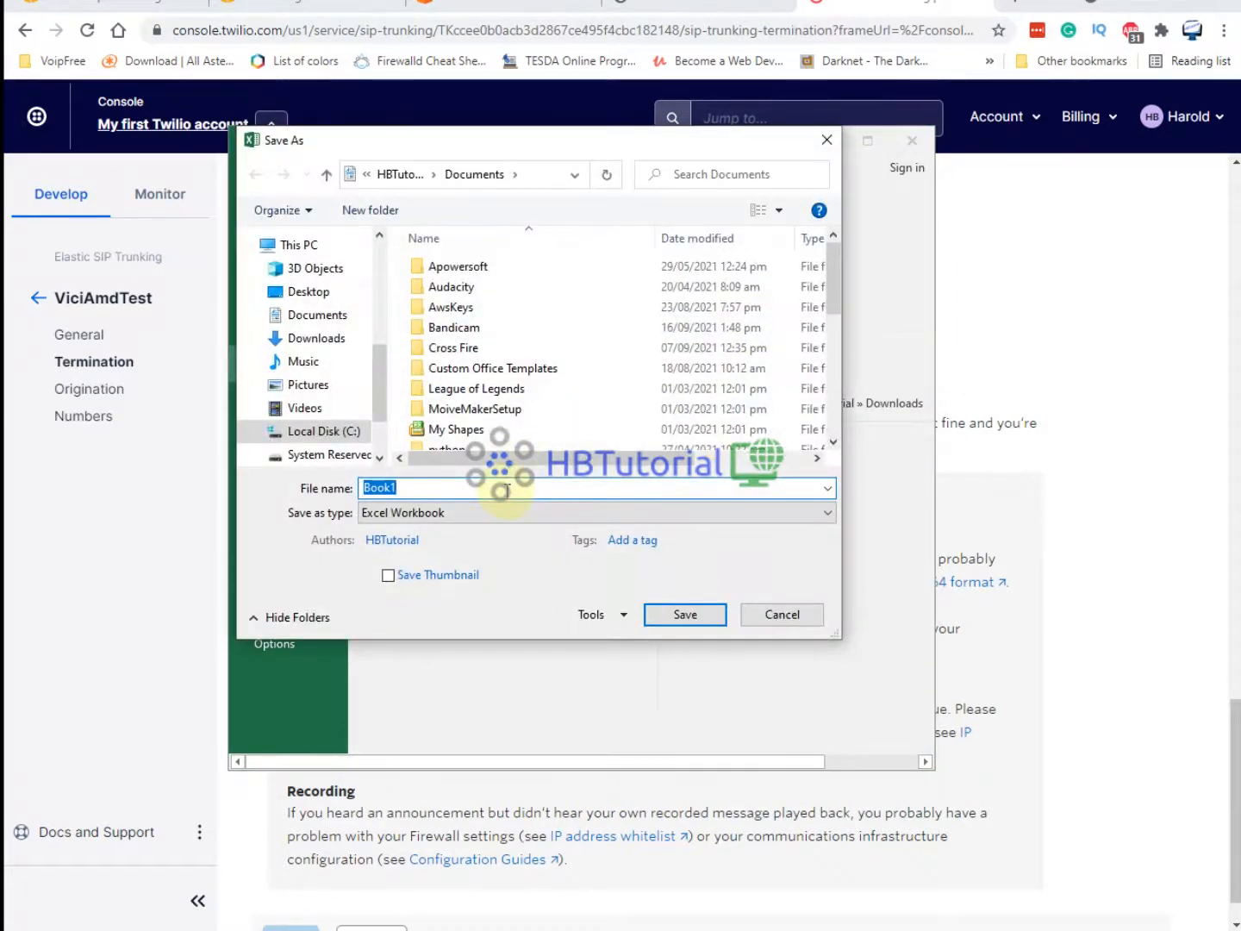
{"action": "type", "text": "testleadss"}
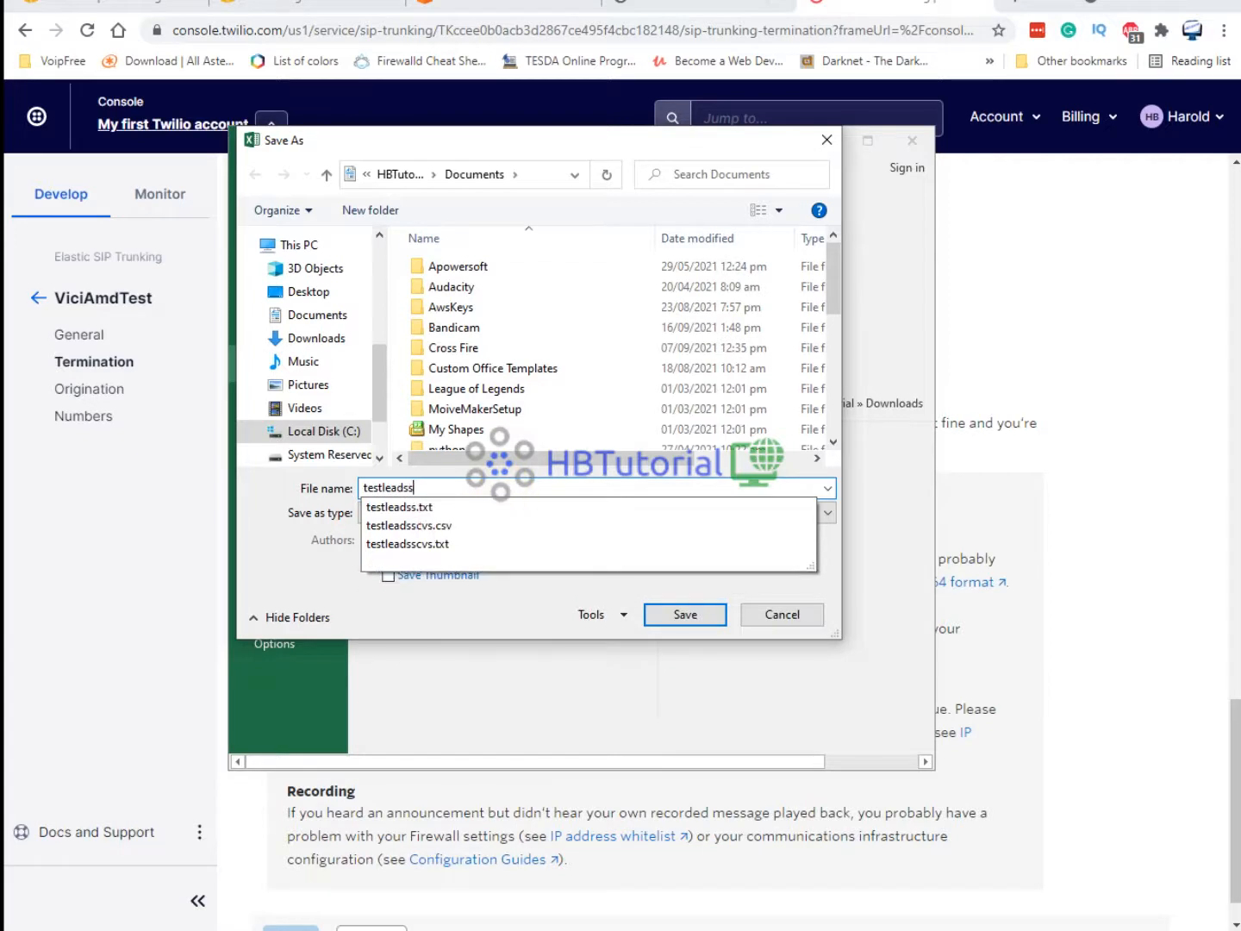
{"action": "type", "text": "16sep2021"}
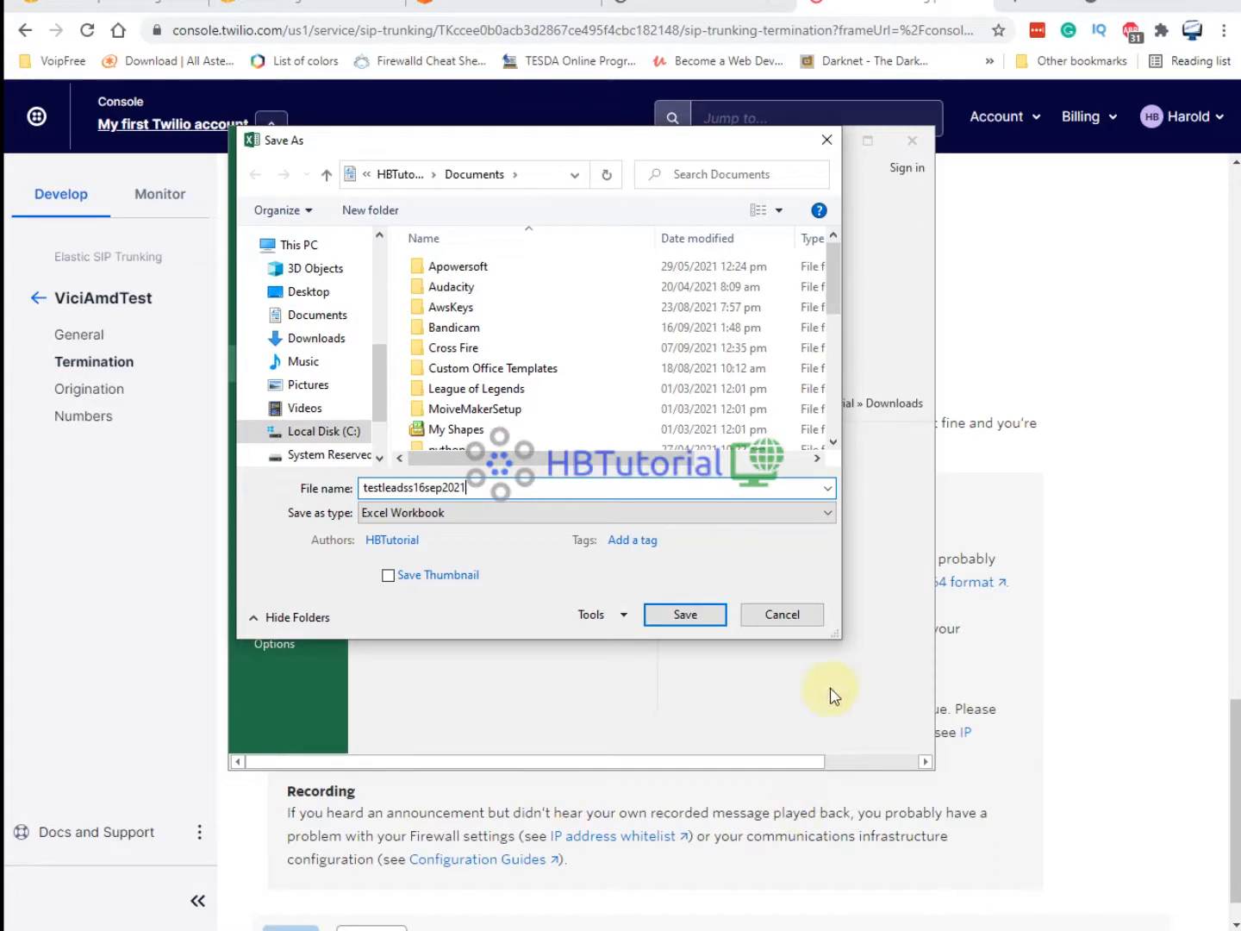
{"action": "left_click", "coordinate": [686, 616]}
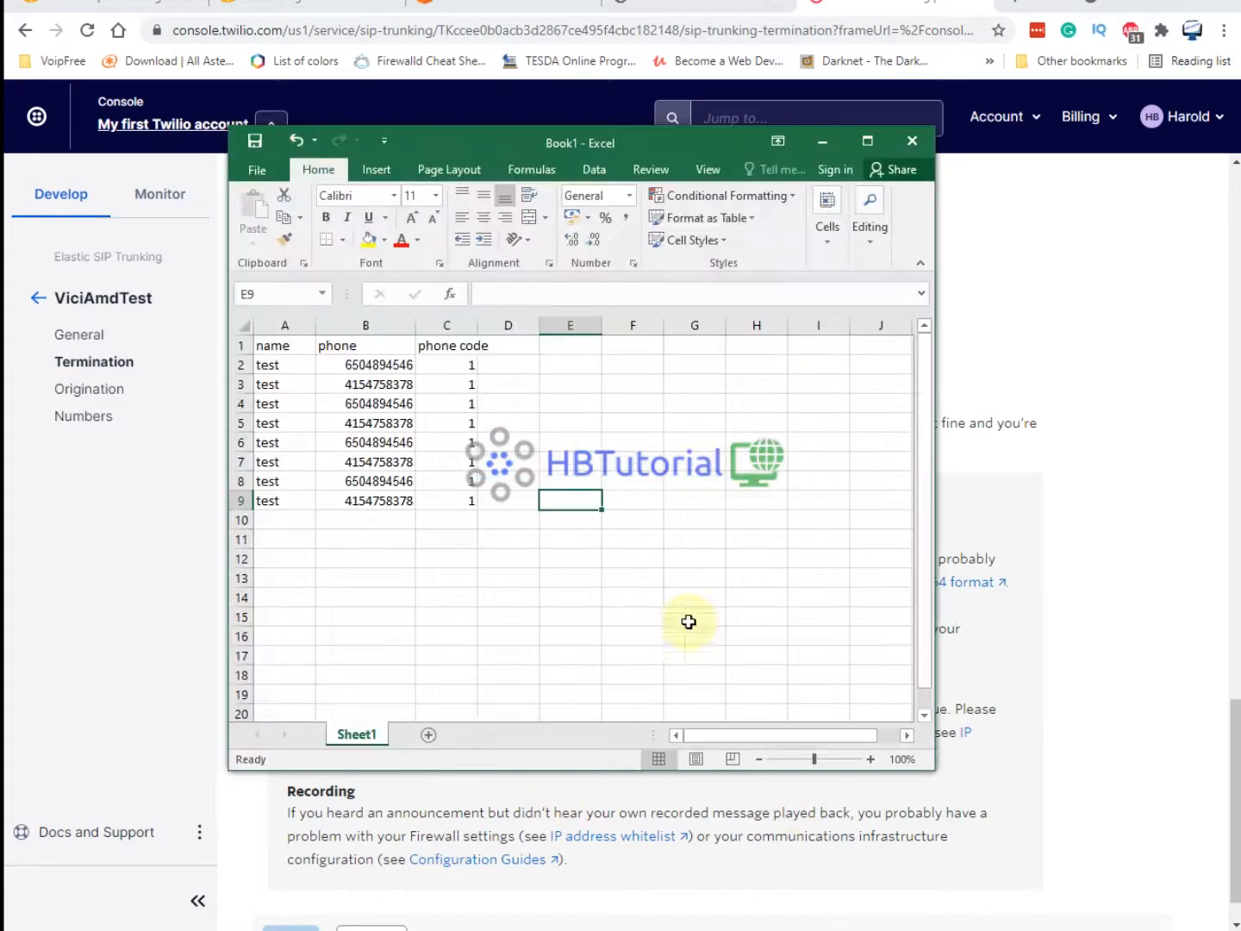
{"action": "left_click", "coordinate": [1069, 306]}
Add list 1000, named 1000, set active and assigned to campaign TstAMD.
{"action": "left_click", "coordinate": [655, 7]}
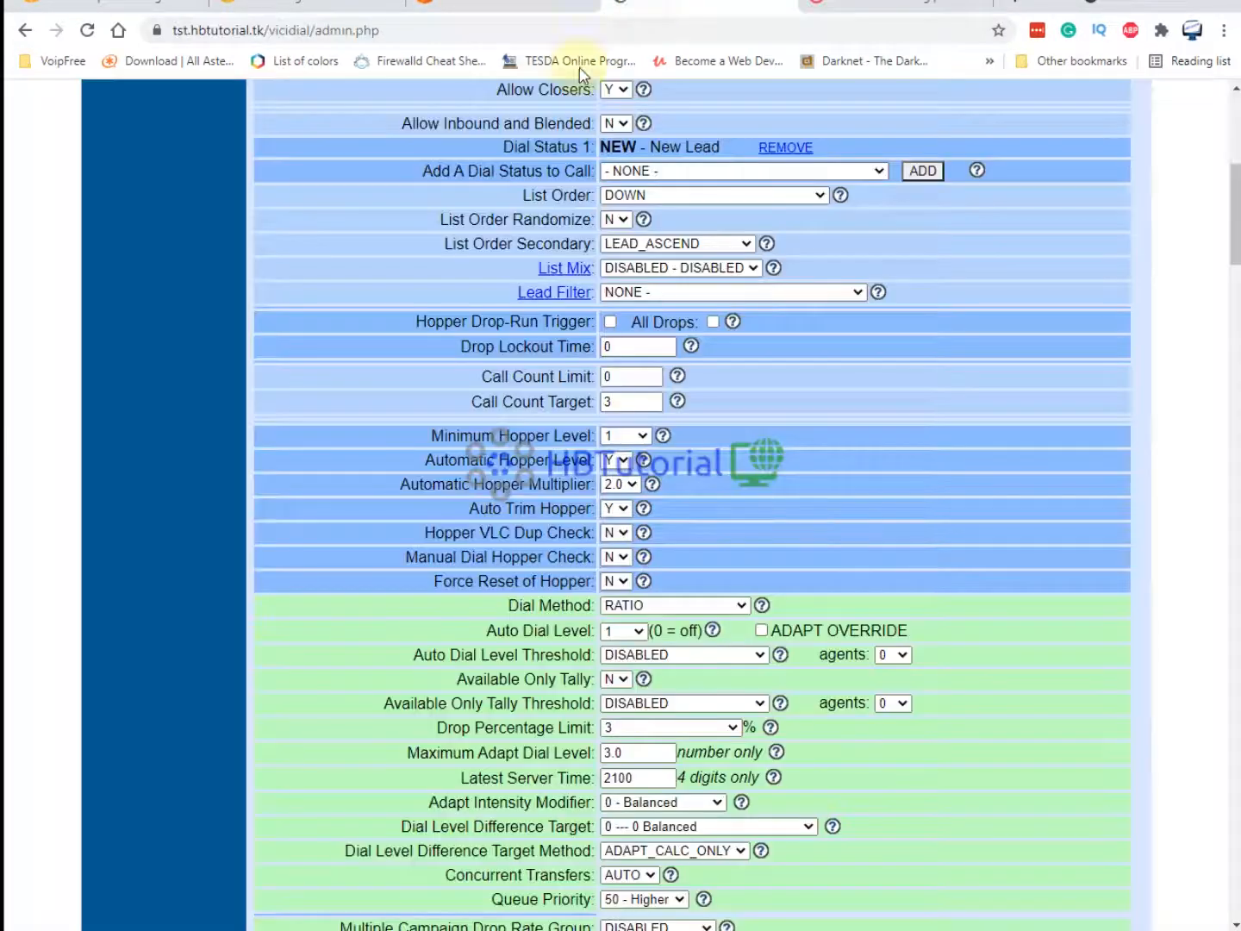
{"action": "scroll", "coordinate": [155, 327], "scroll_direction": "up", "scroll_amount": 6}
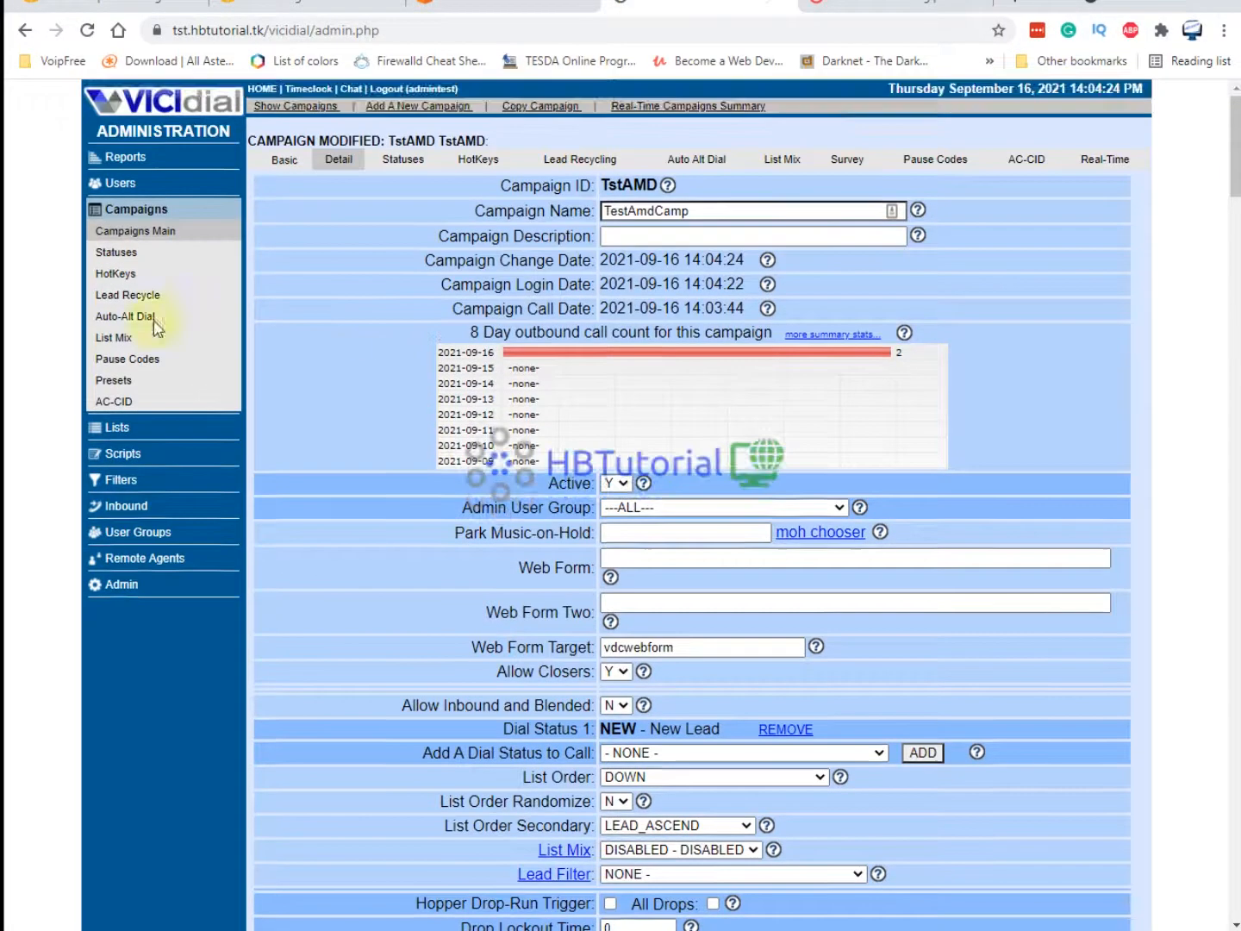
{"action": "left_click", "coordinate": [99, 426]}
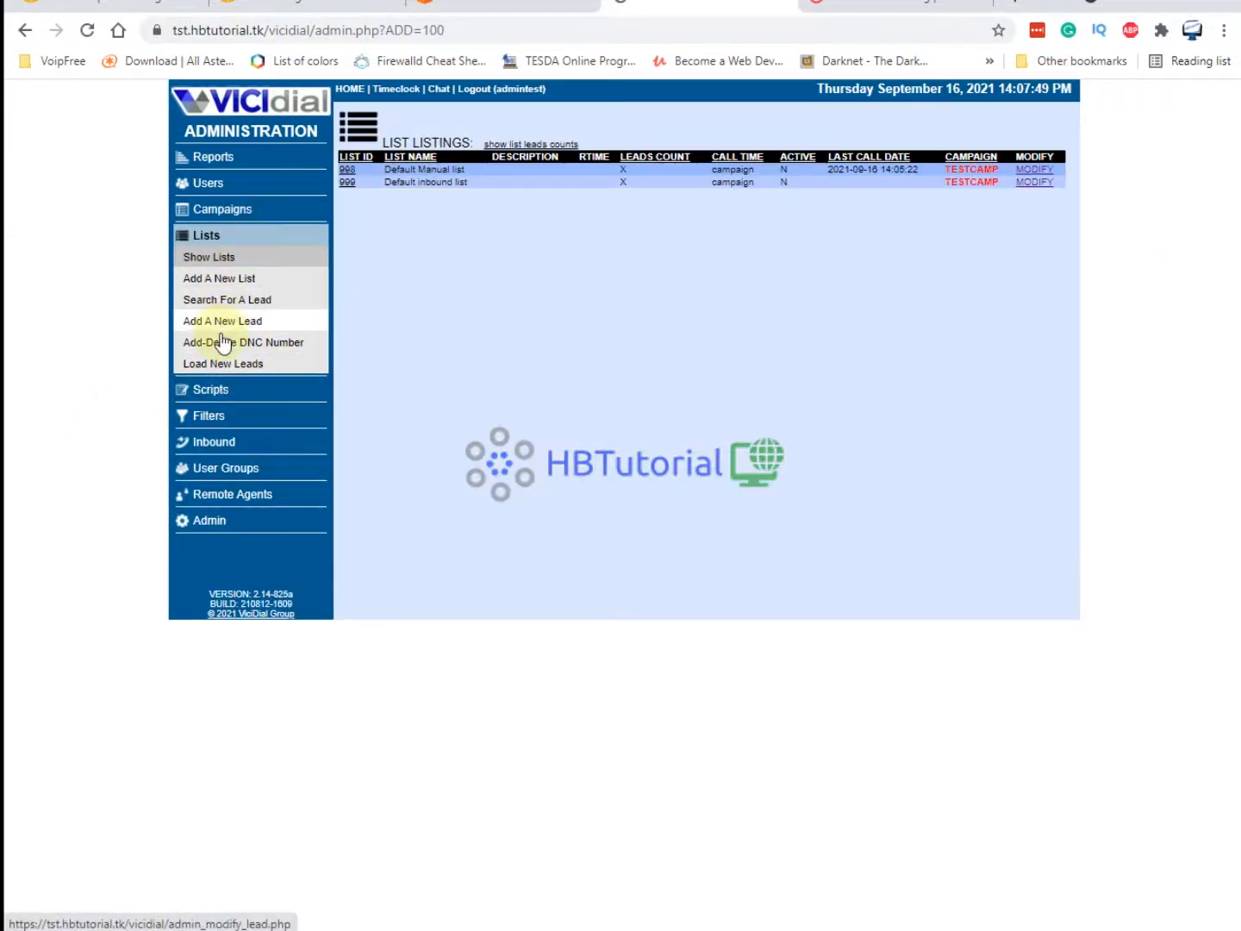
{"action": "left_click", "coordinate": [221, 280]}
{"action": "left_click", "coordinate": [595, 177]}
{"action": "left_click", "coordinate": [593, 175]}
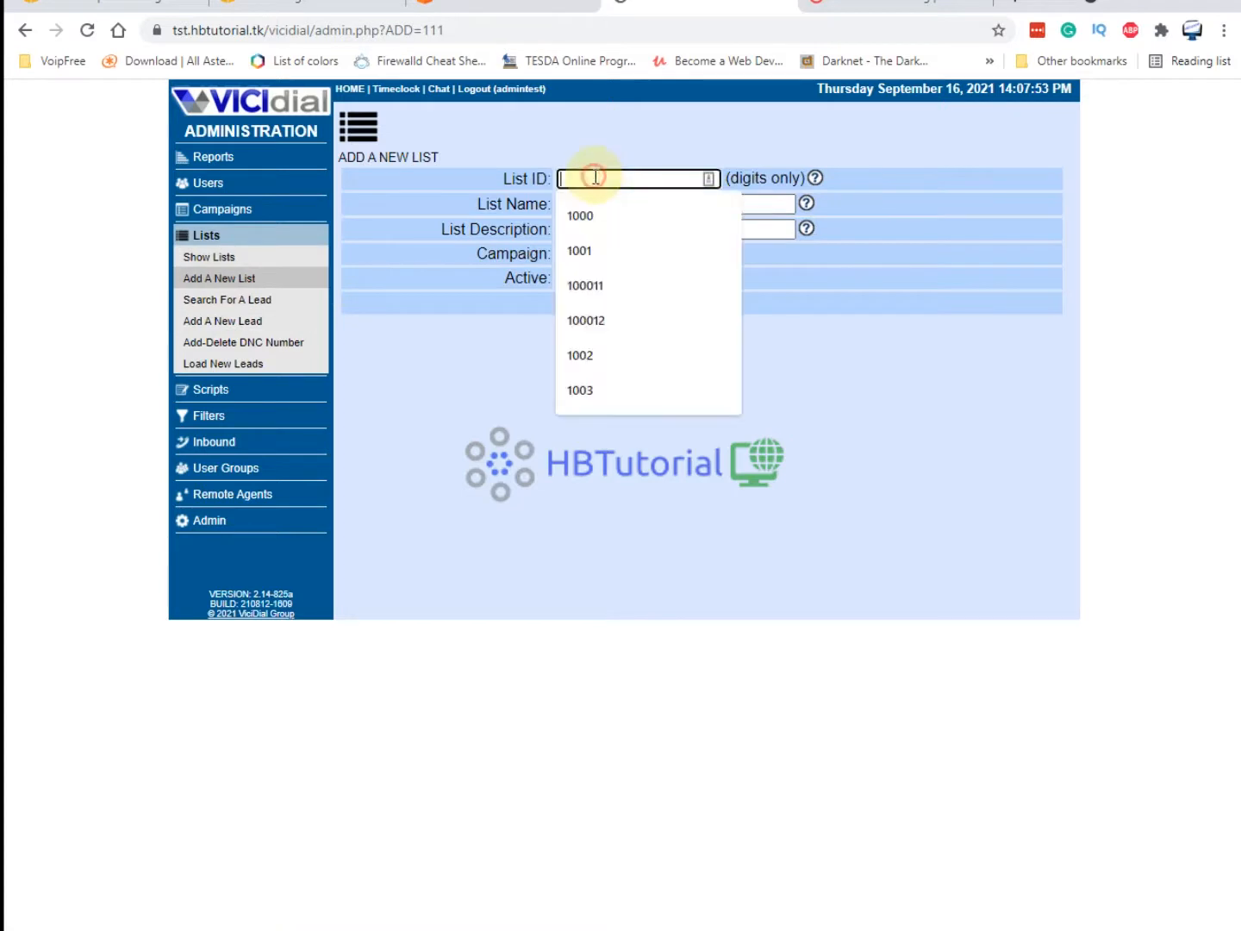
{"action": "left_click", "coordinate": [607, 220]}
{"action": "left_click", "coordinate": [596, 199]}
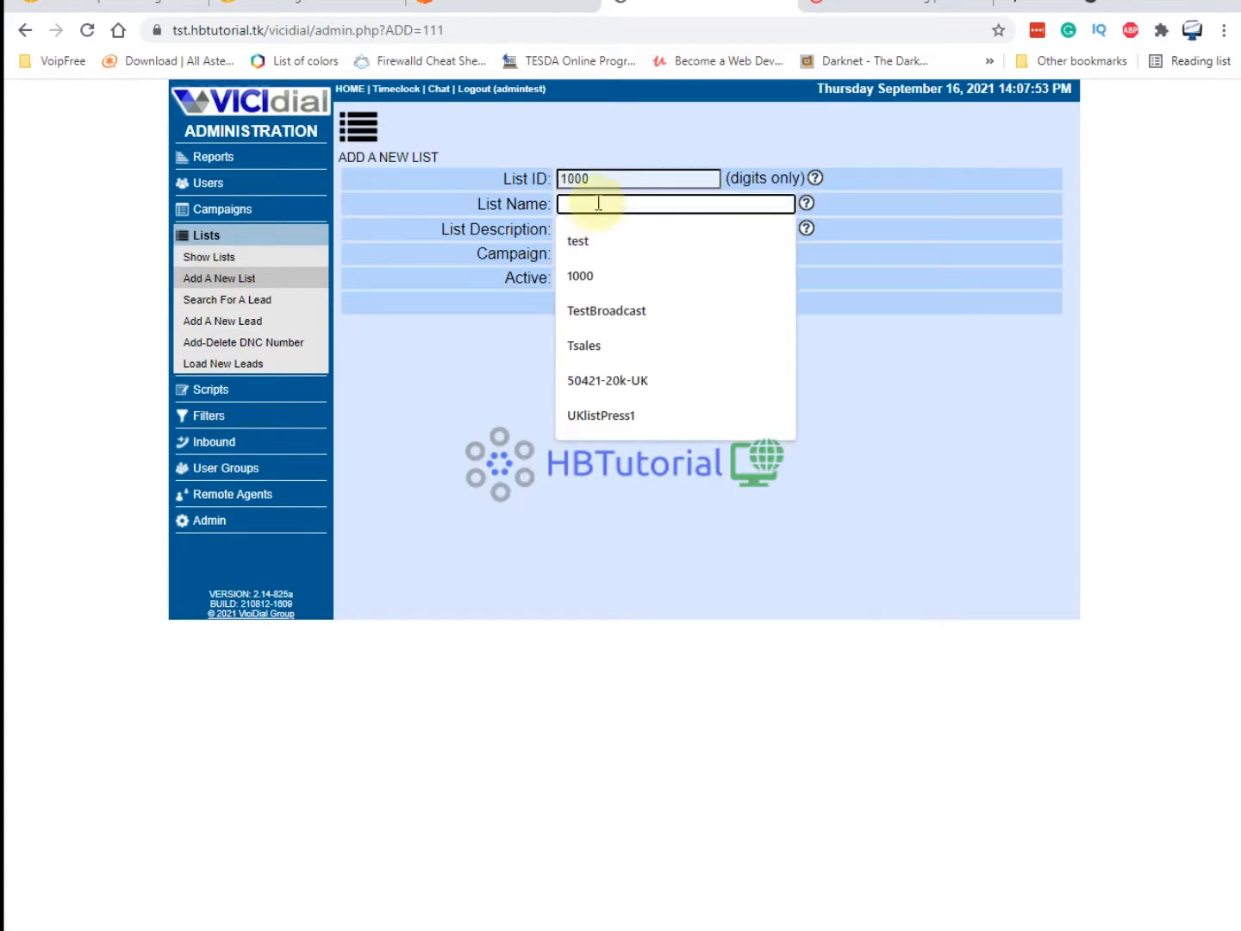
{"action": "left_click", "coordinate": [587, 271]}
{"action": "left_click", "coordinate": [584, 261]}
{"action": "left_click", "coordinate": [573, 285]}
{"action": "left_click", "coordinate": [571, 277]}
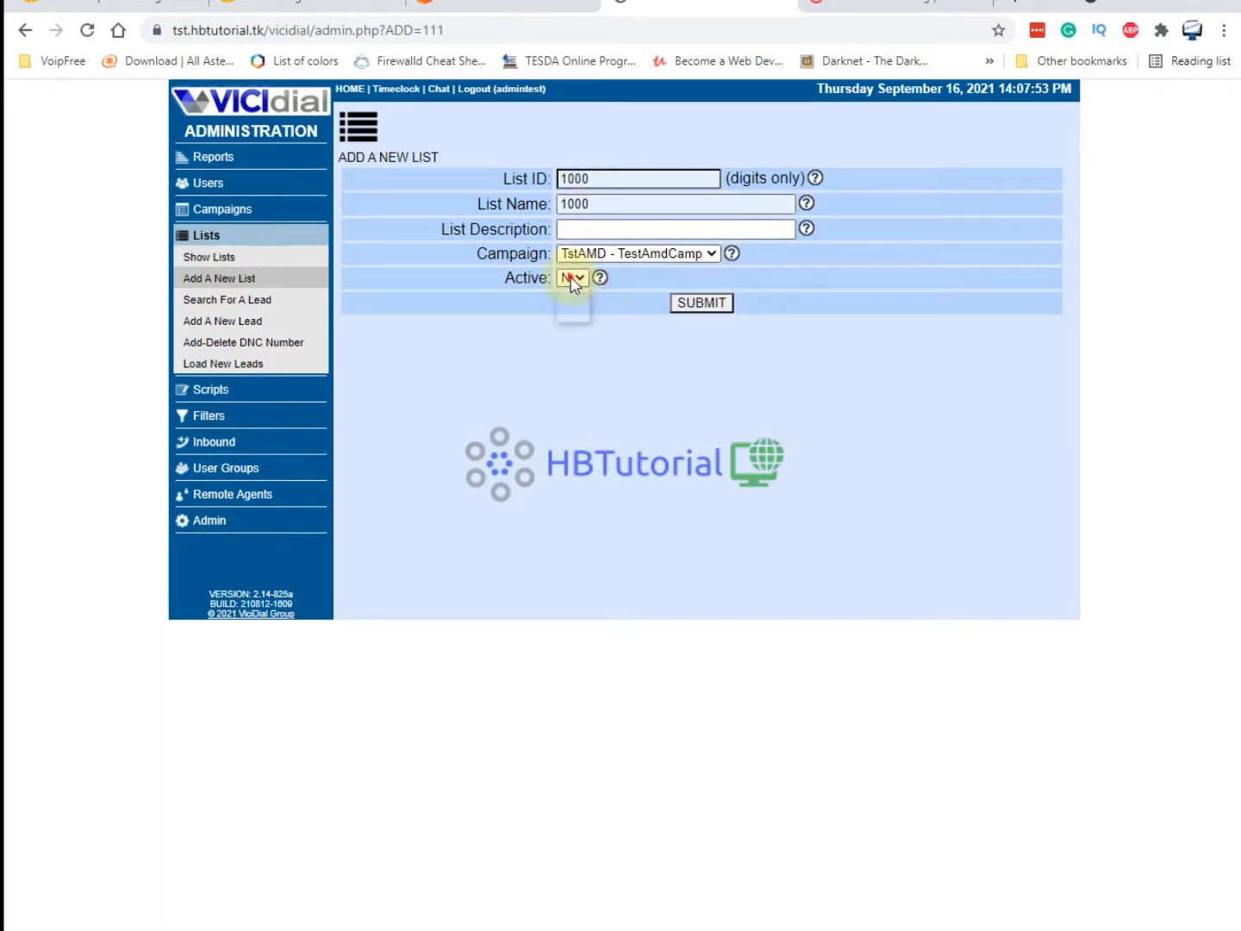
{"action": "left_click", "coordinate": [574, 294]}
{"action": "left_click", "coordinate": [699, 302]}
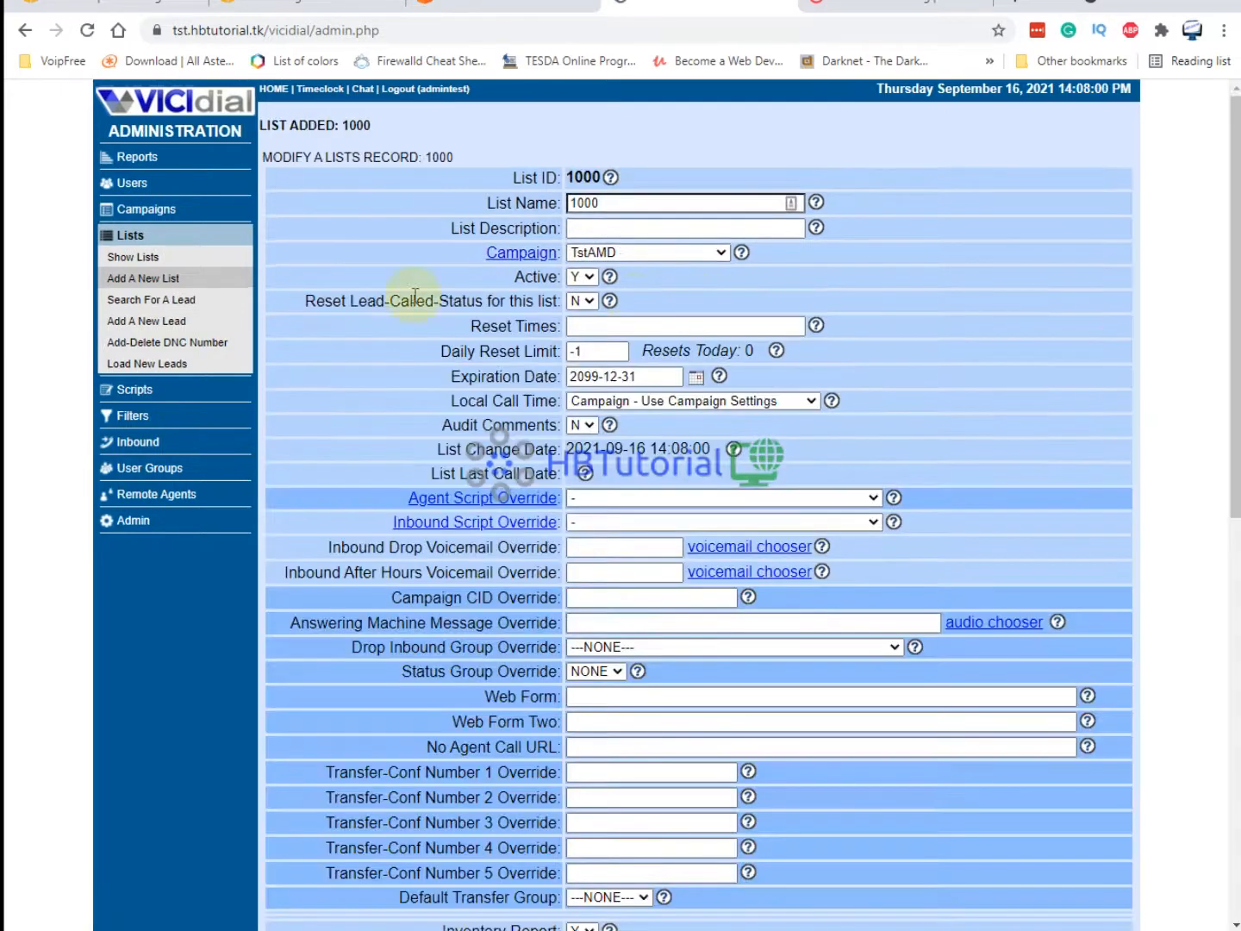
{"action": "left_click", "coordinate": [168, 365]}
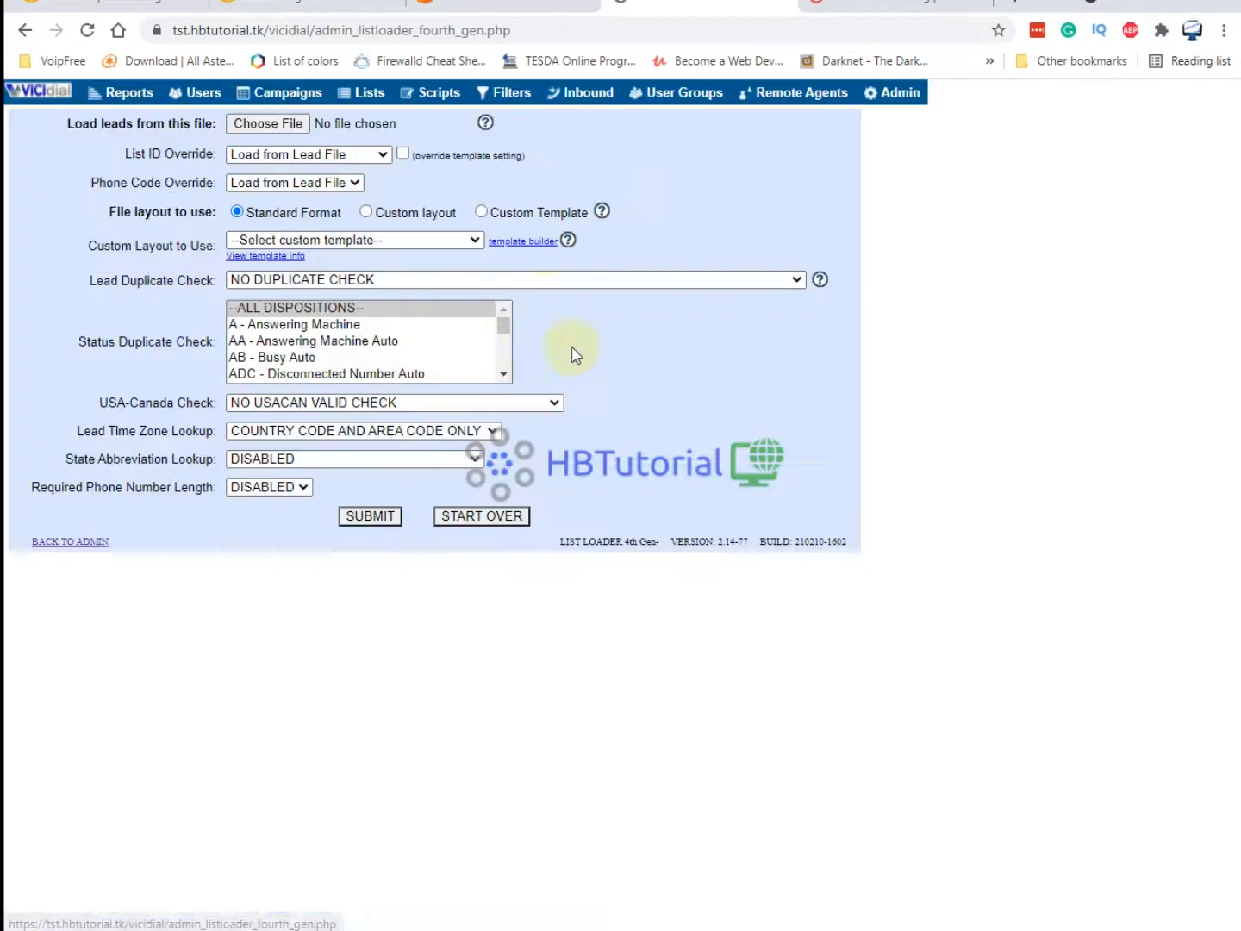
Choose testleadss16sep2021.xlsx from Documents as the lead file to upload.
{"action": "left_click", "coordinate": [288, 126]}
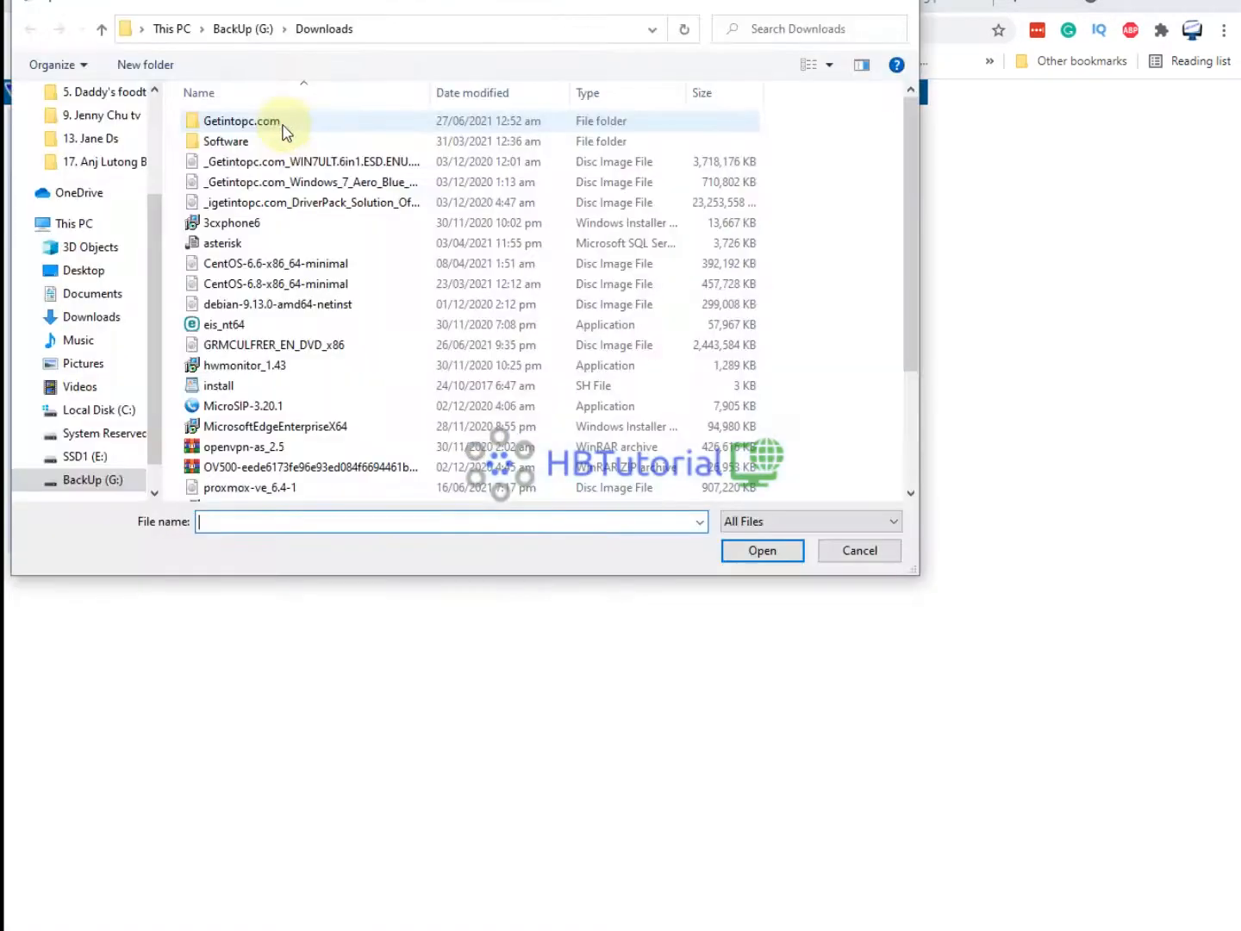
{"action": "scroll", "coordinate": [125, 156], "scroll_direction": "up", "scroll_amount": 4}
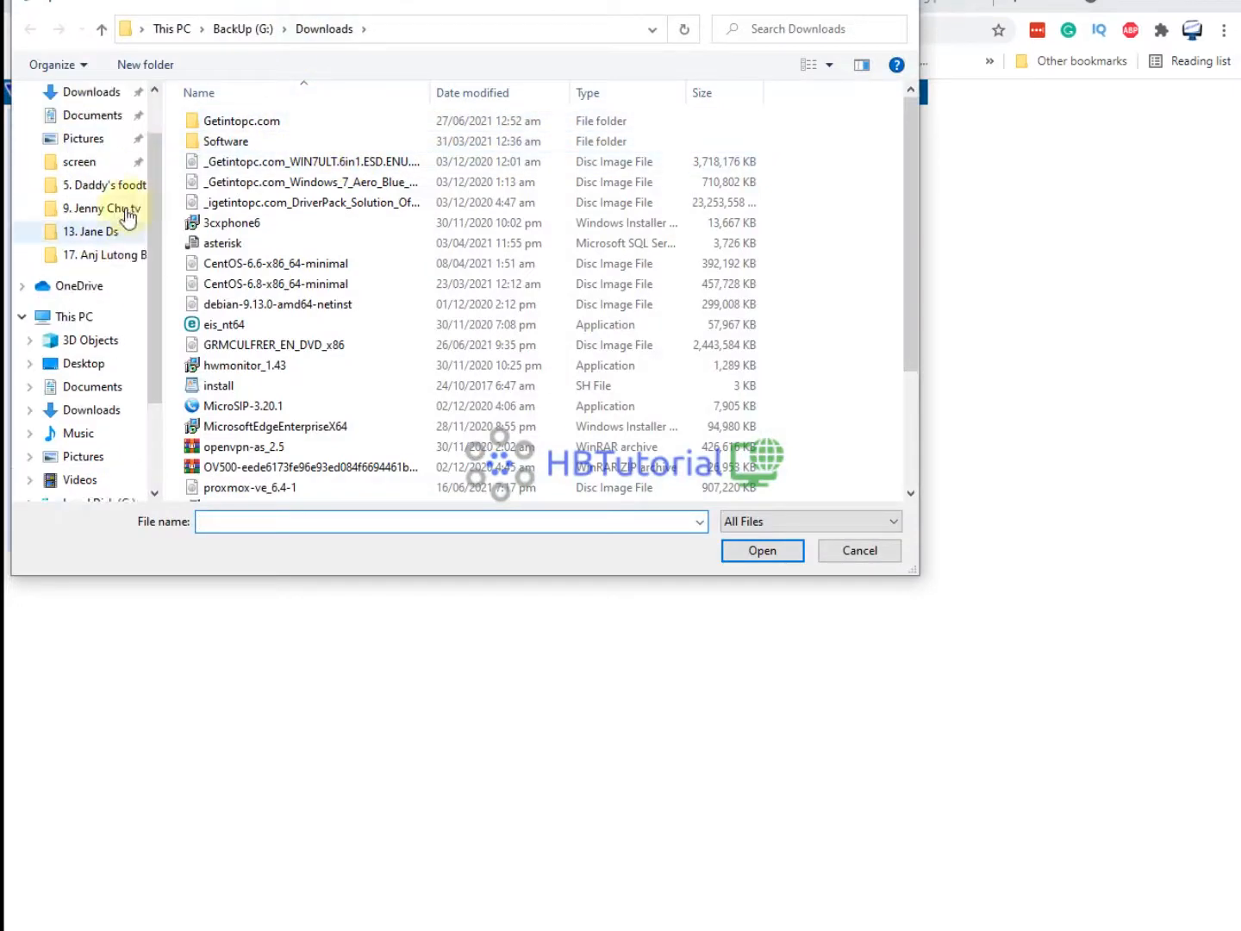
{"action": "left_click", "coordinate": [80, 185]}
{"action": "scroll", "coordinate": [245, 285], "scroll_direction": "down", "scroll_amount": 5}
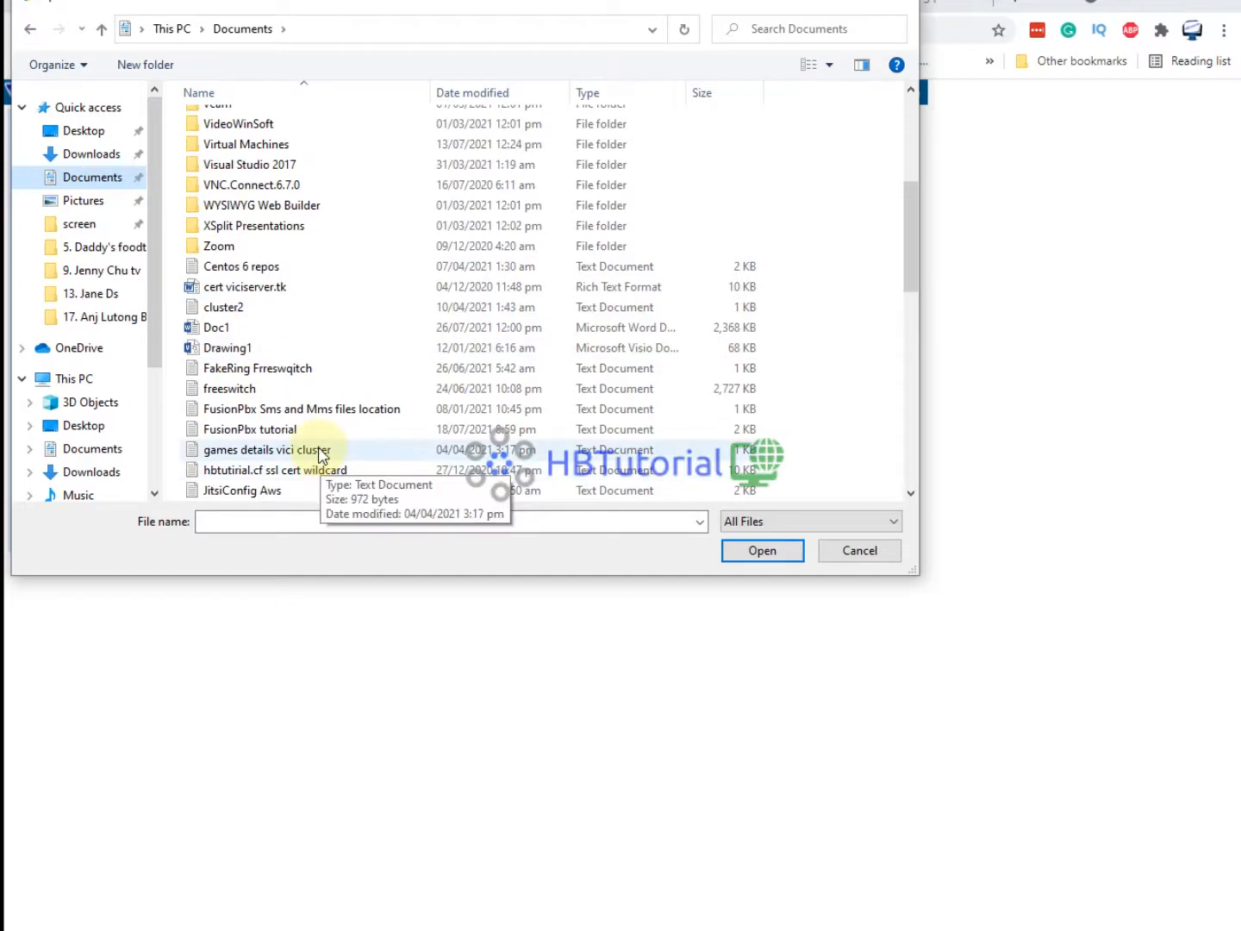
{"action": "left_click", "coordinate": [280, 520]}
{"action": "type", "text": "te"}
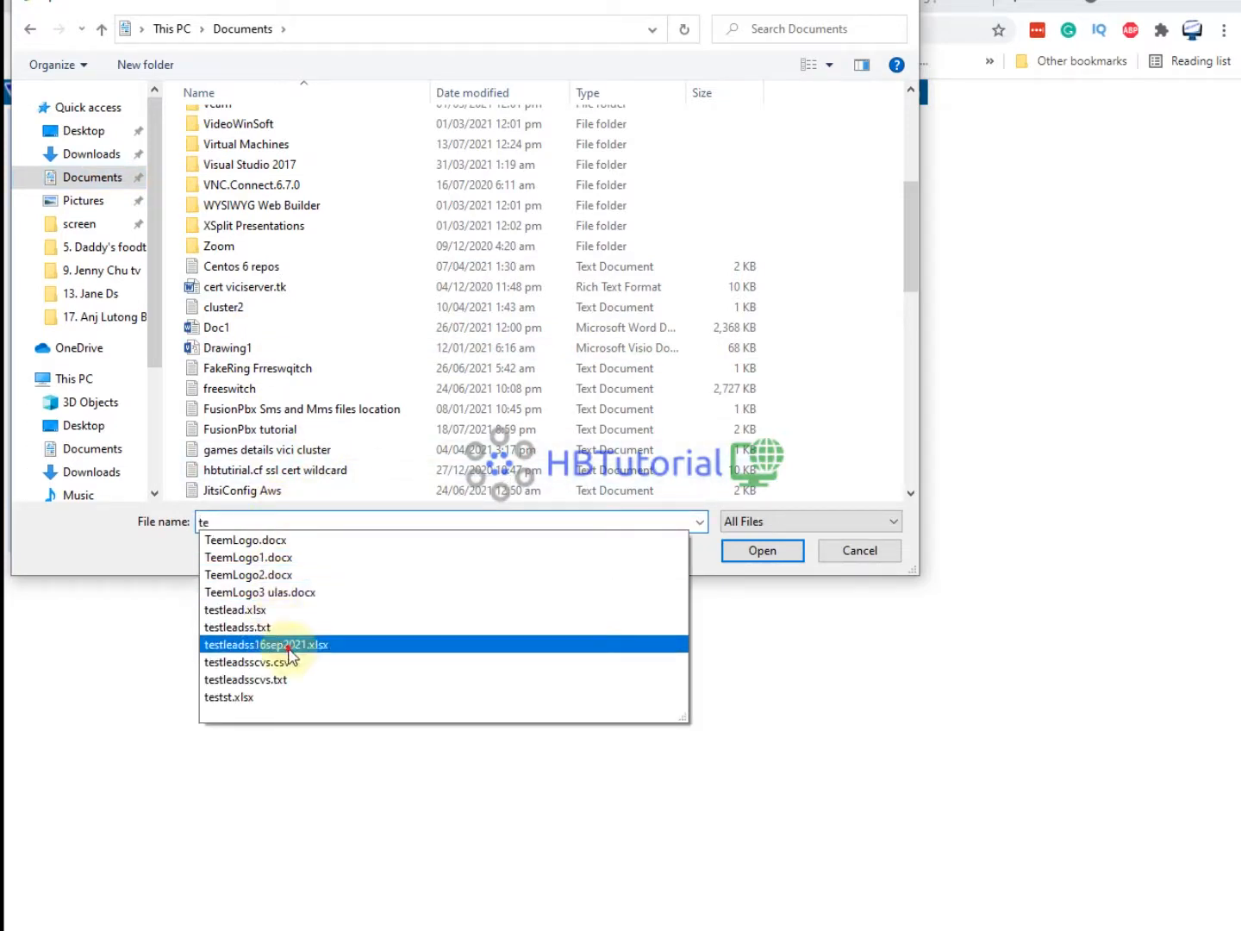
{"action": "left_click", "coordinate": [289, 646]}
{"action": "left_click", "coordinate": [742, 552]}
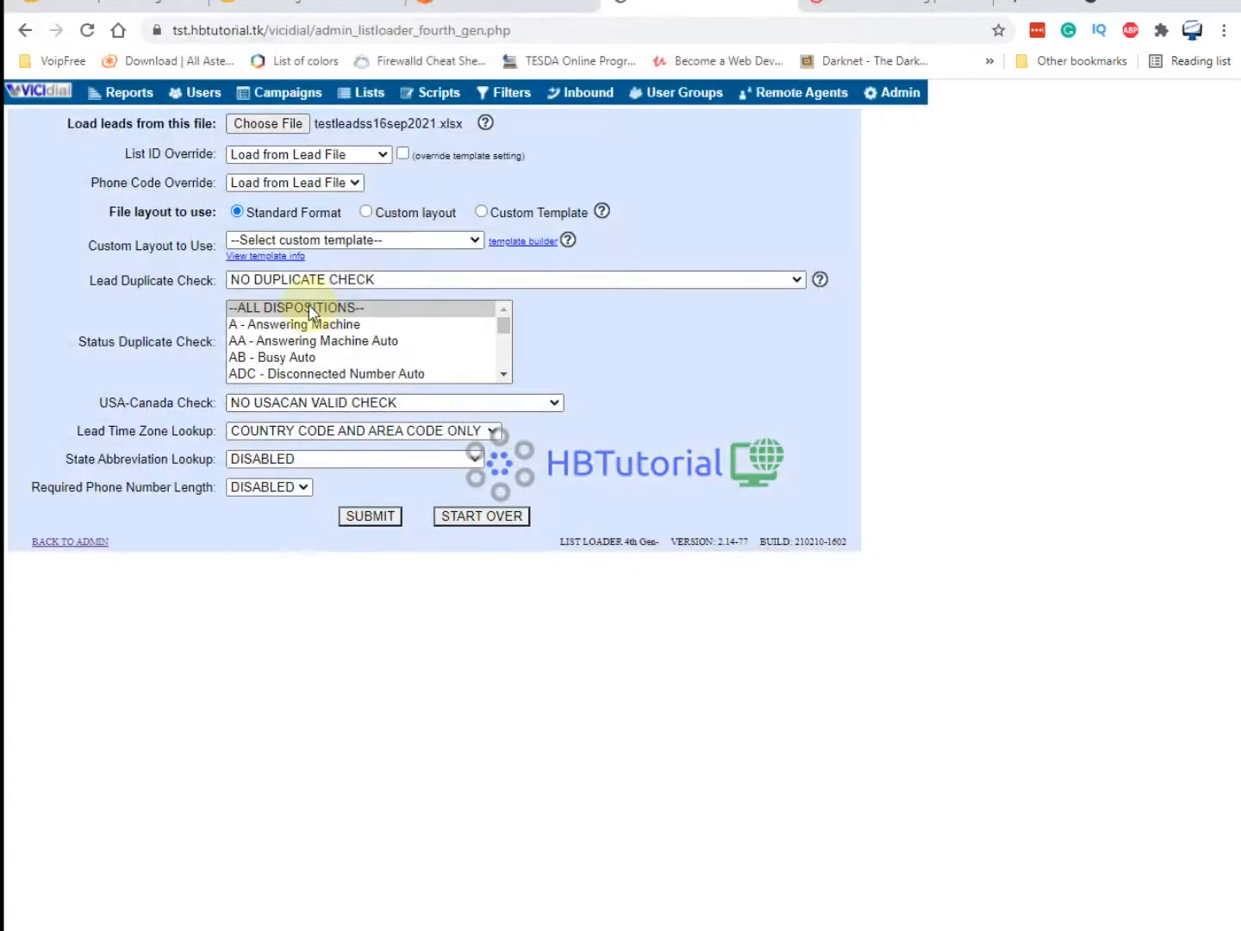
Load into list 1000 with custom layout, phone code 1 - USA and no duplicate check.
{"action": "left_click", "coordinate": [355, 162]}
{"action": "left_click", "coordinate": [320, 219]}
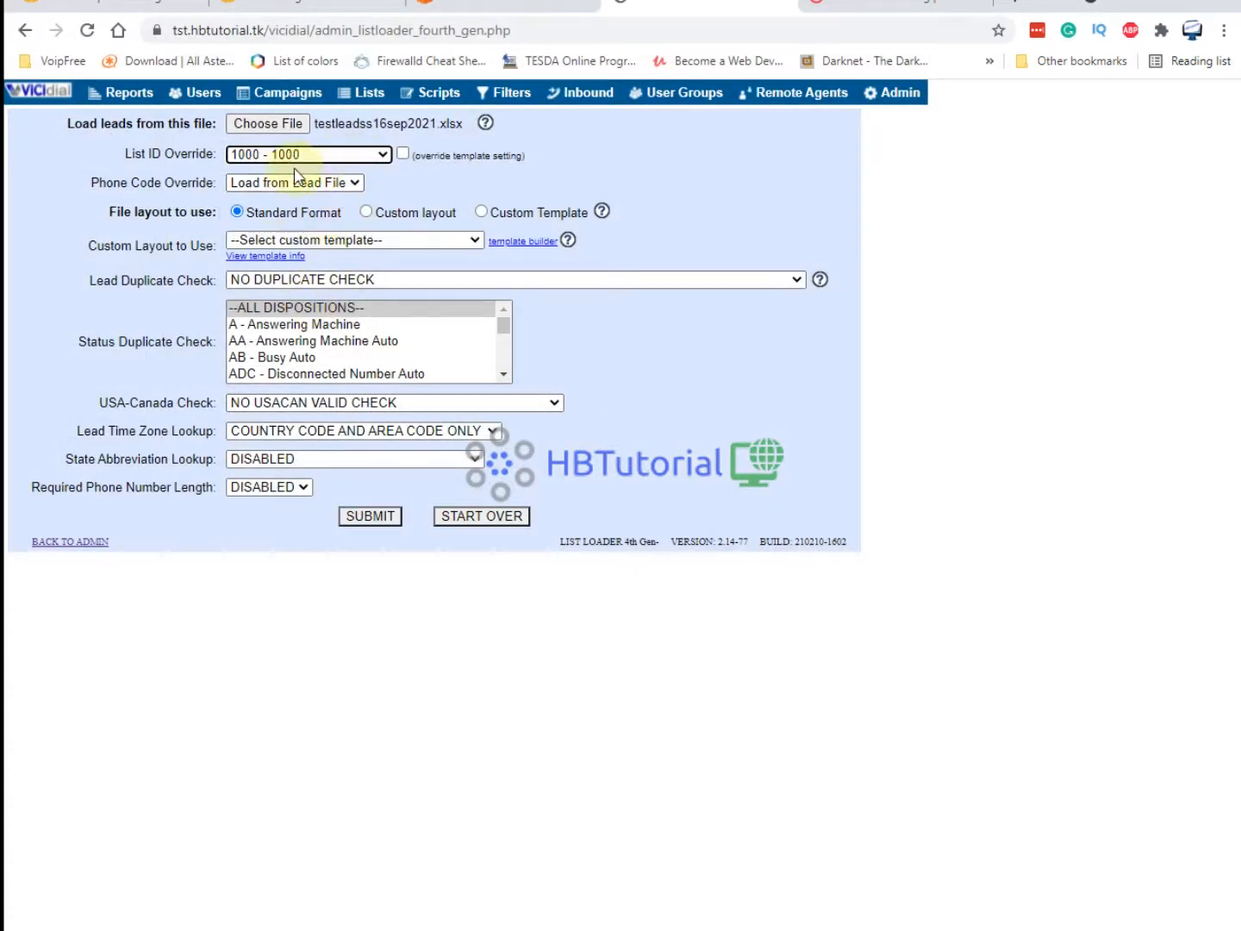
{"action": "left_click", "coordinate": [368, 214]}
{"action": "left_click", "coordinate": [353, 182]}
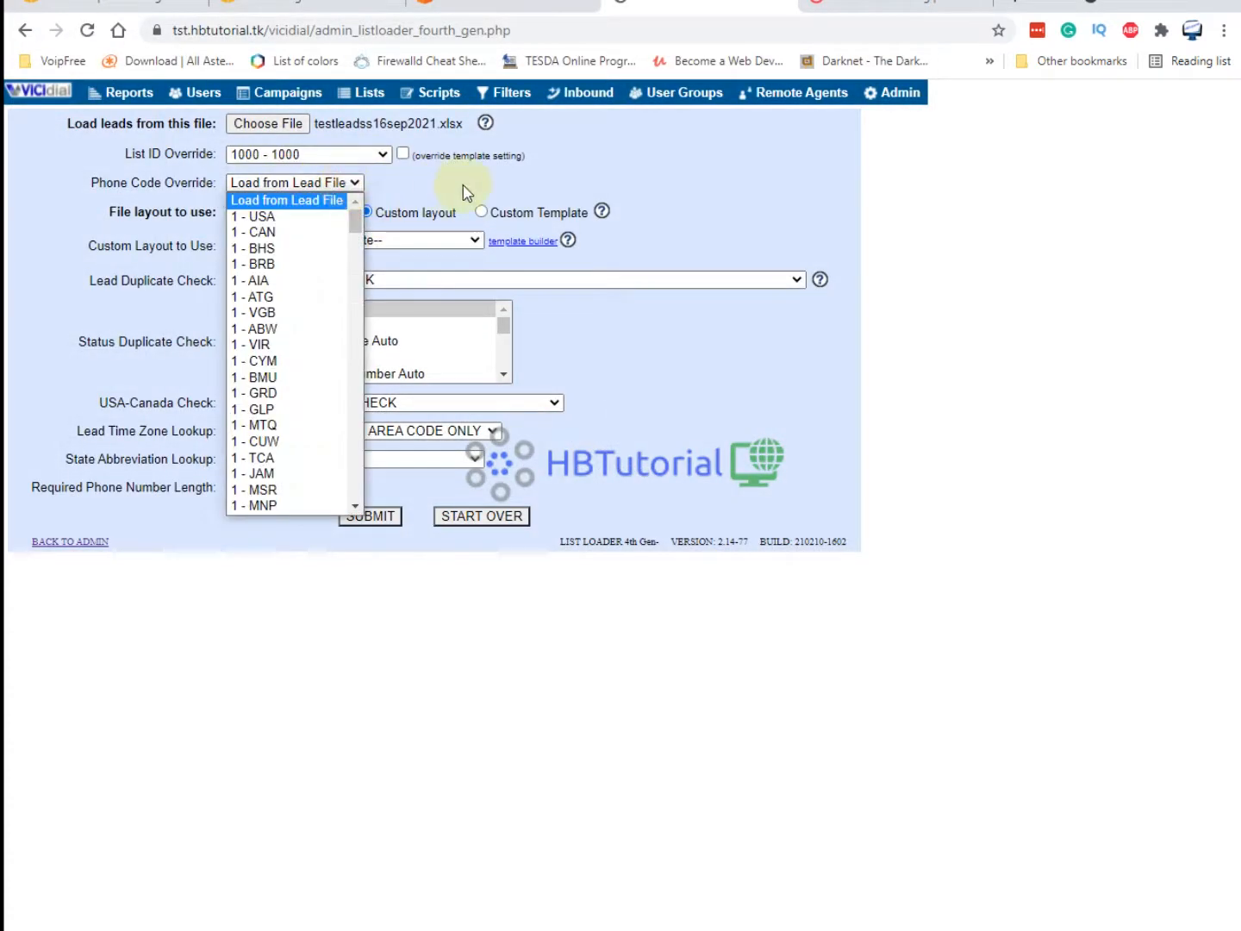
{"action": "left_click", "coordinate": [321, 220]}
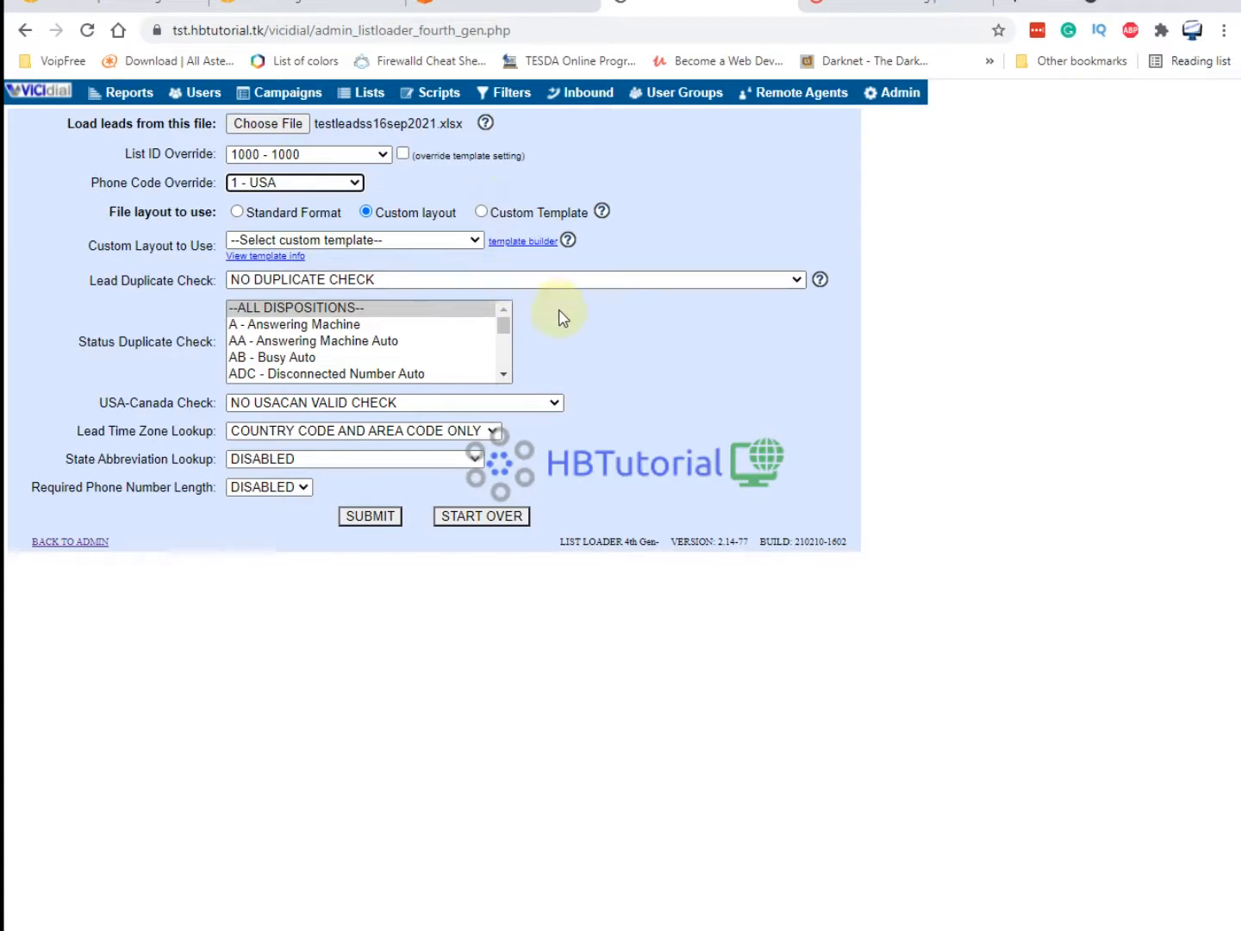
{"action": "left_click", "coordinate": [360, 279]}
{"action": "left_click", "coordinate": [339, 284]}
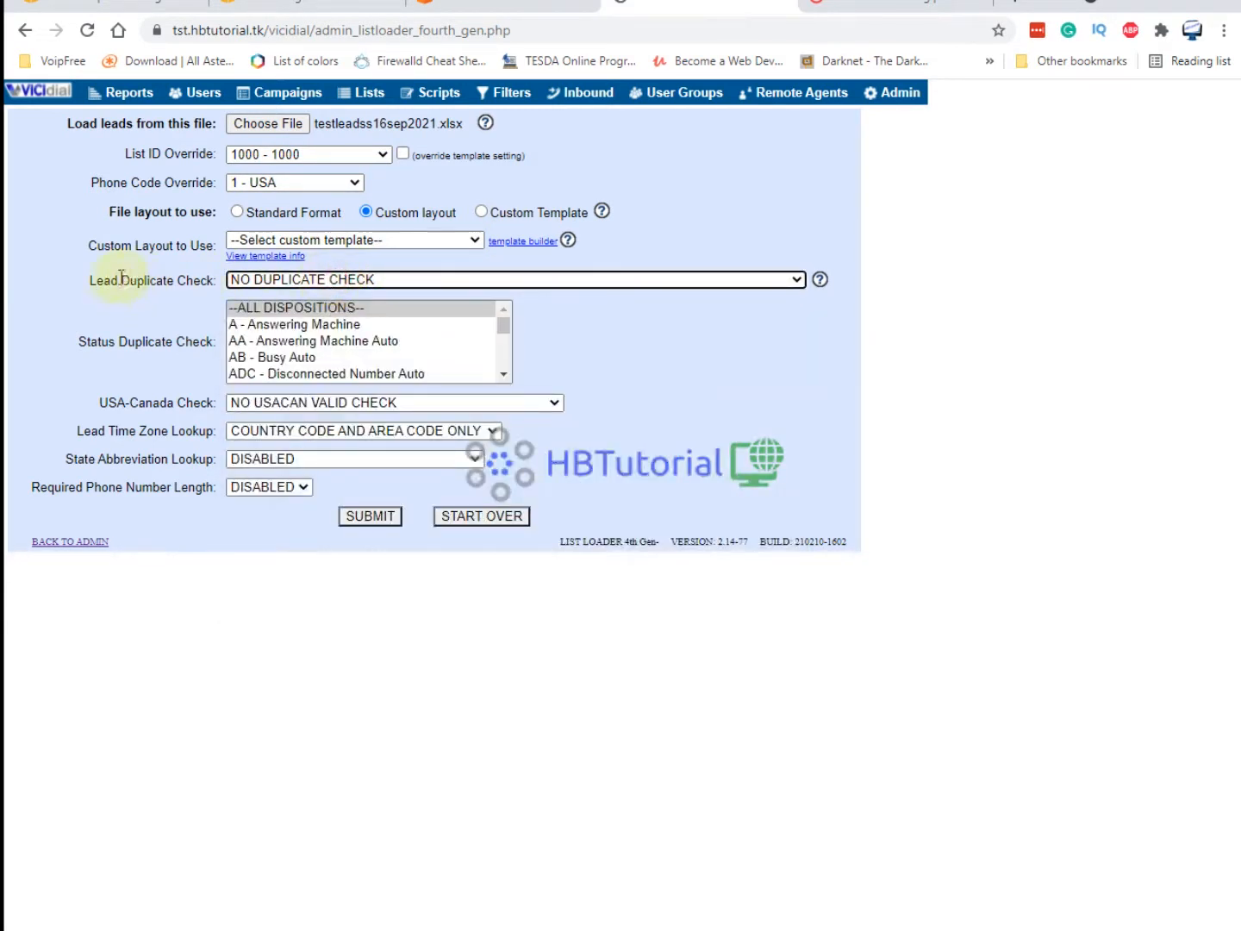
{"action": "left_click_drag", "start_coordinate": [99, 276], "coordinate": [214, 279]}
{"action": "left_click", "coordinate": [723, 391]}
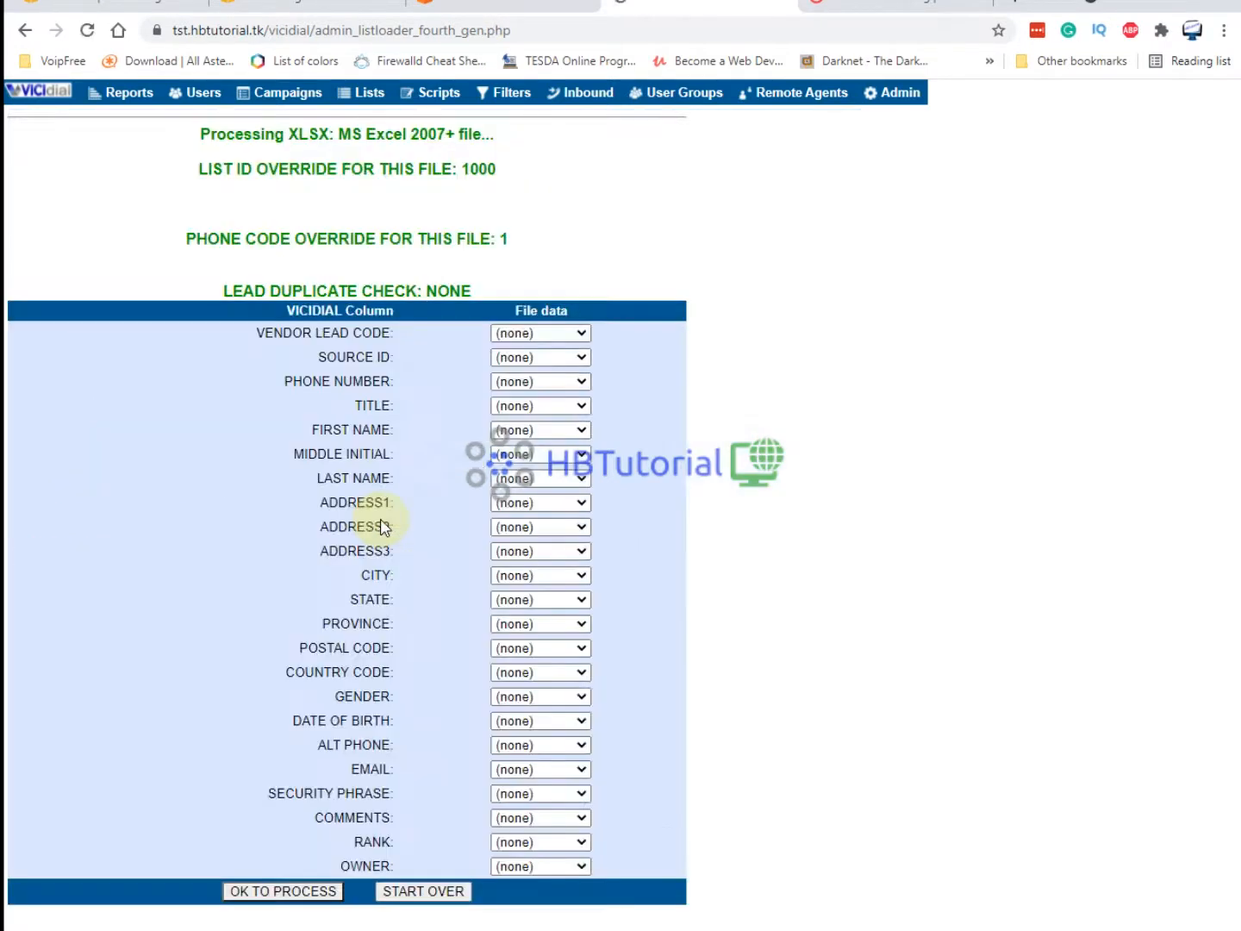
Map phone to PHONE NUMBER and name to FIRST NAME, then process: 8 good, 1 bad.
{"action": "left_click", "coordinate": [549, 383]}
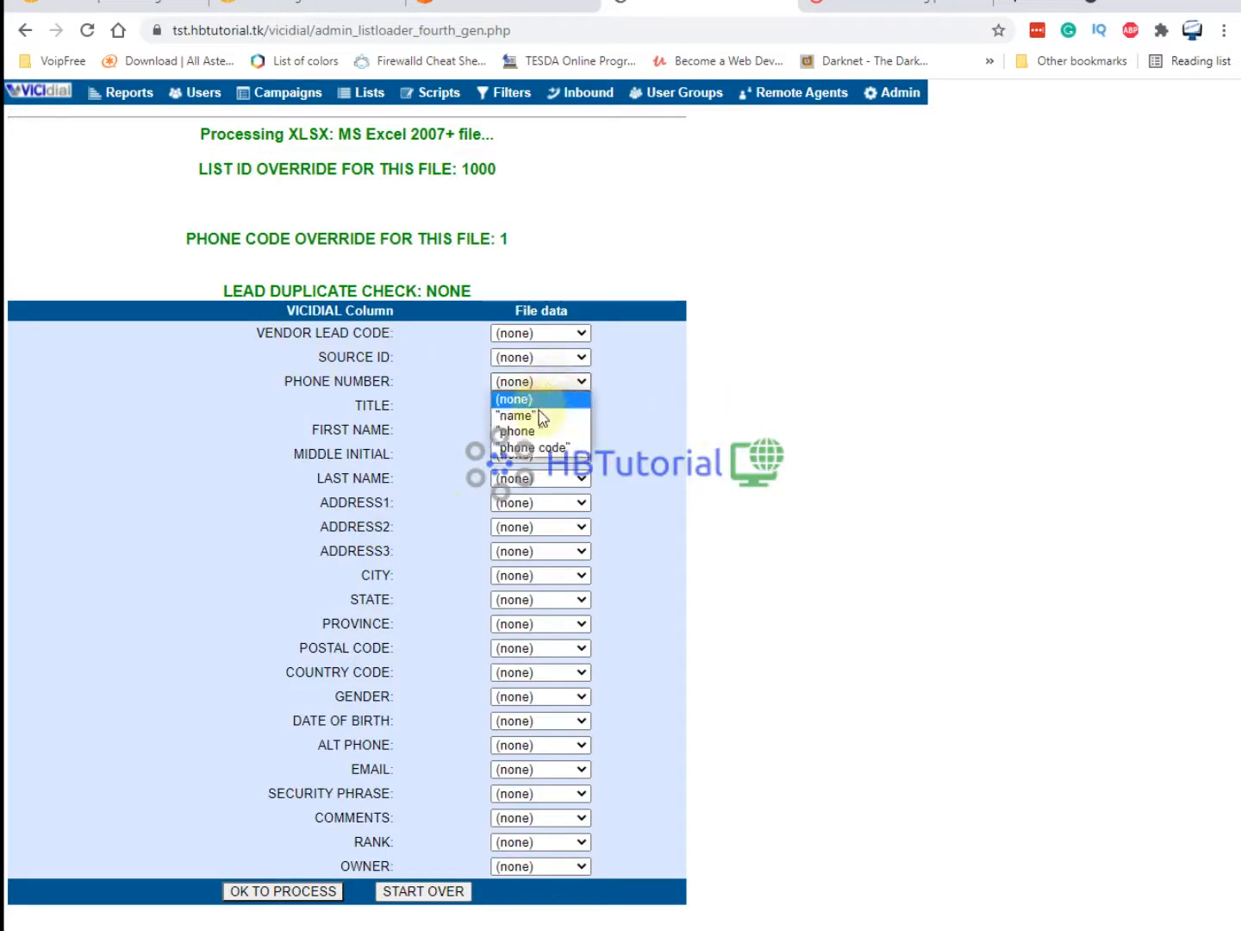
{"action": "left_click", "coordinate": [539, 432]}
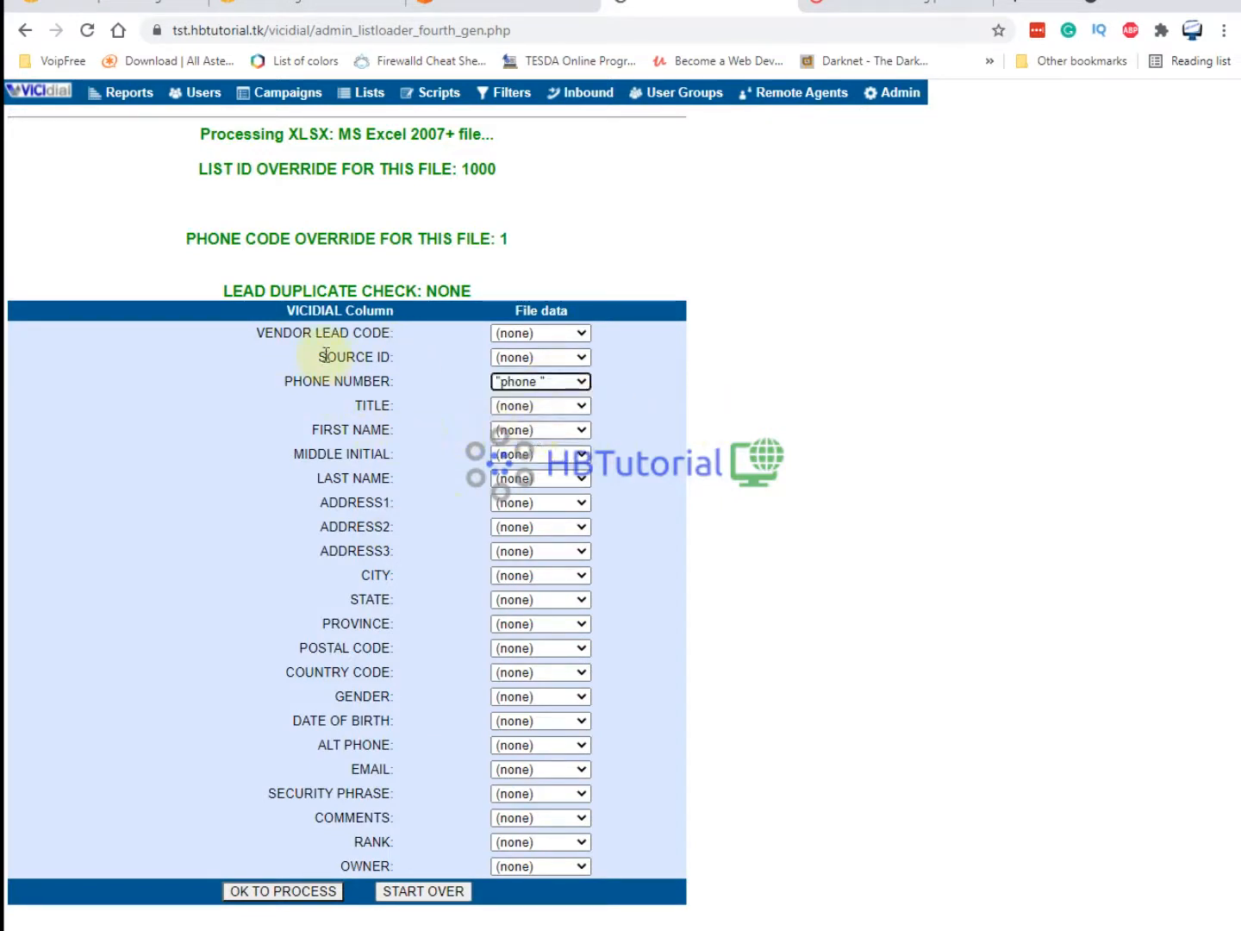
{"action": "left_click", "coordinate": [565, 430]}
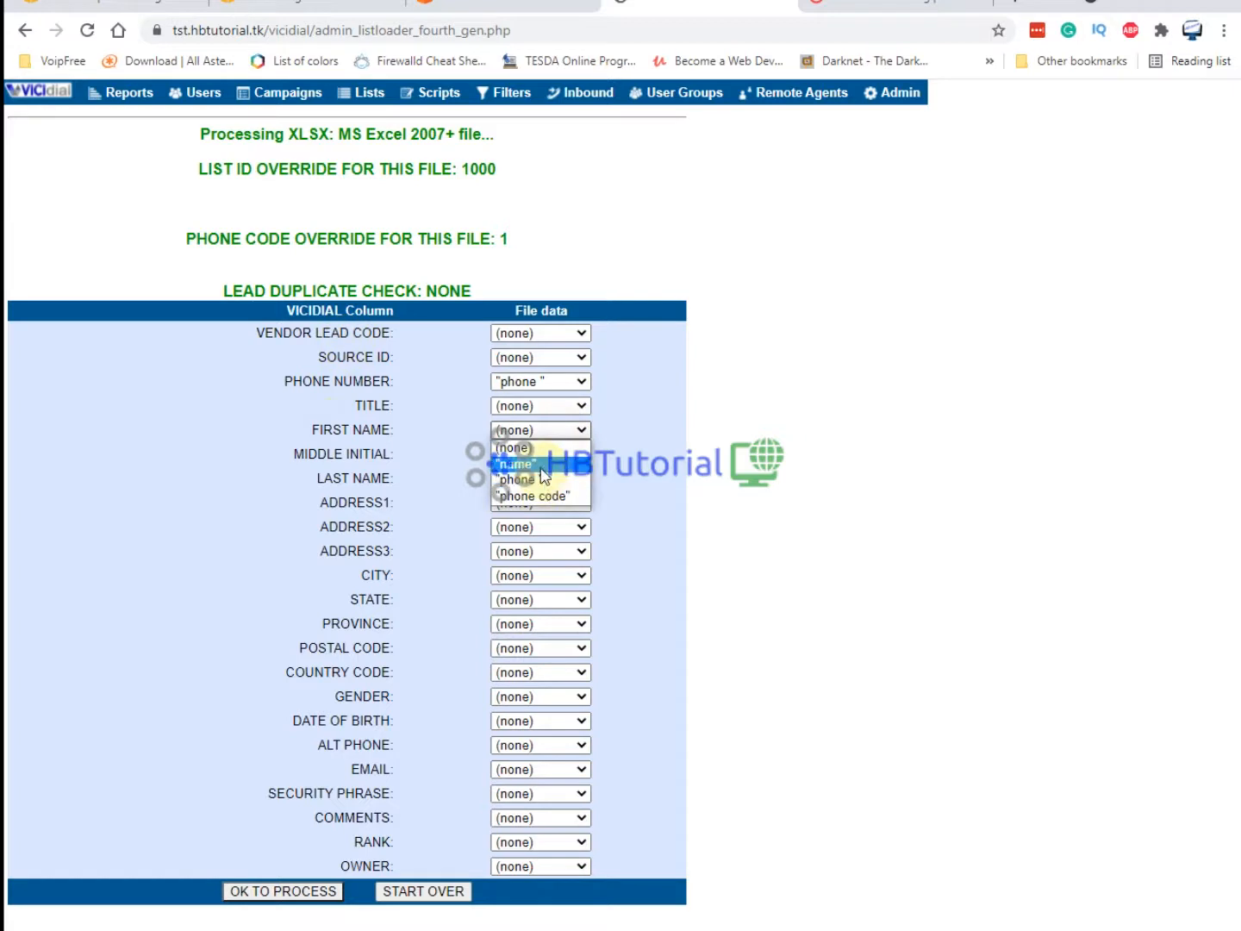
{"action": "left_click", "coordinate": [517, 465]}
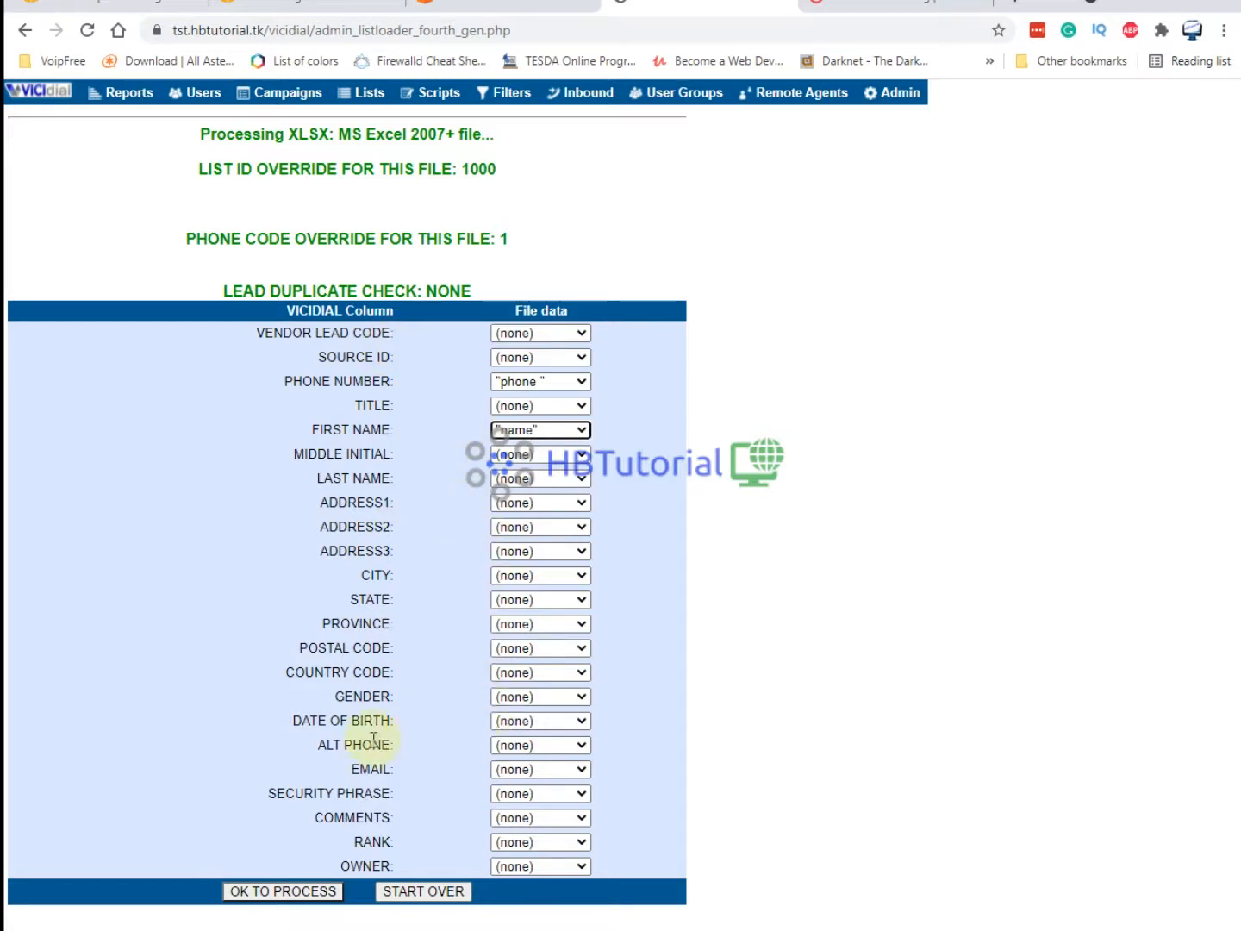
{"action": "left_click", "coordinate": [344, 382]}
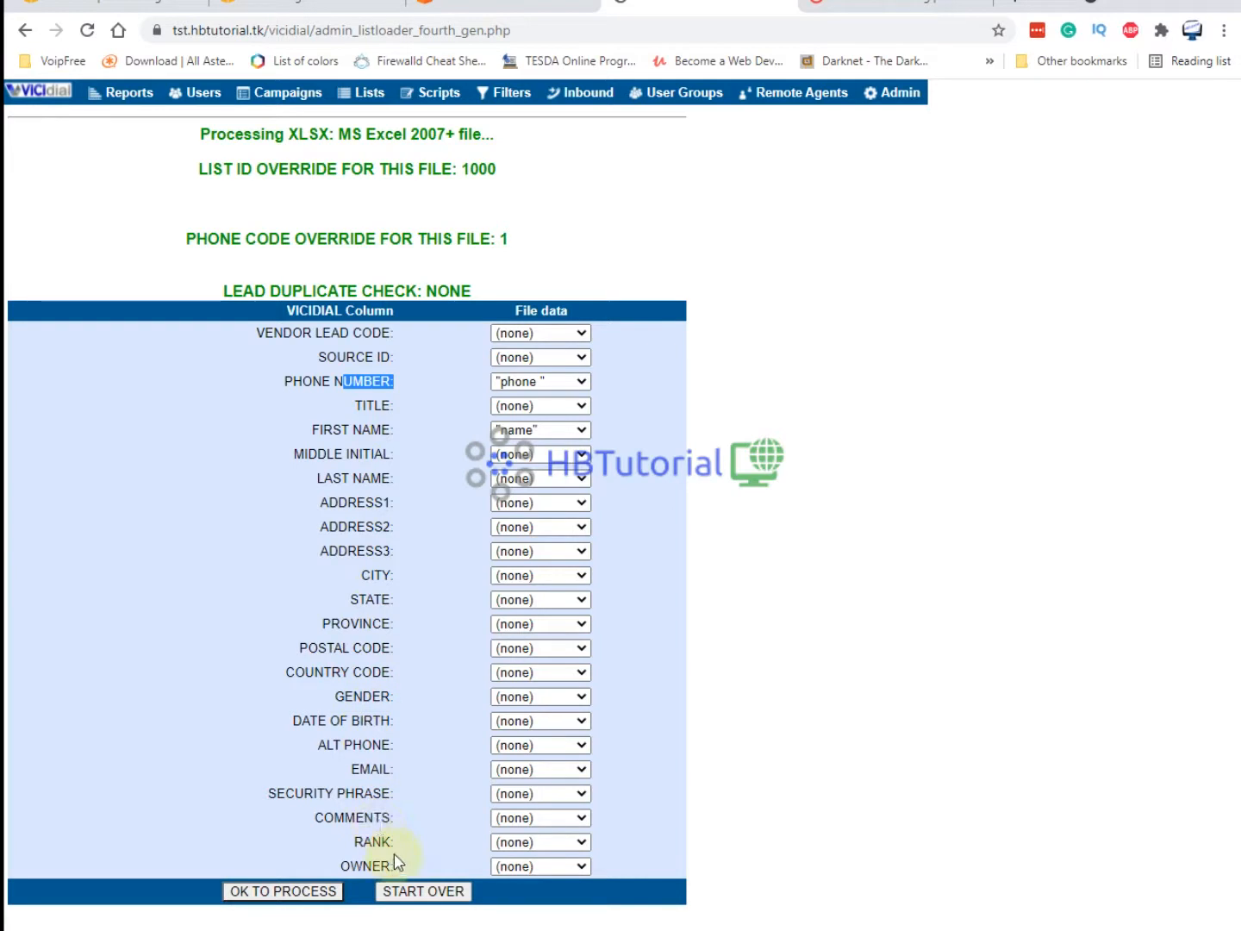
{"action": "left_click", "coordinate": [300, 893]}
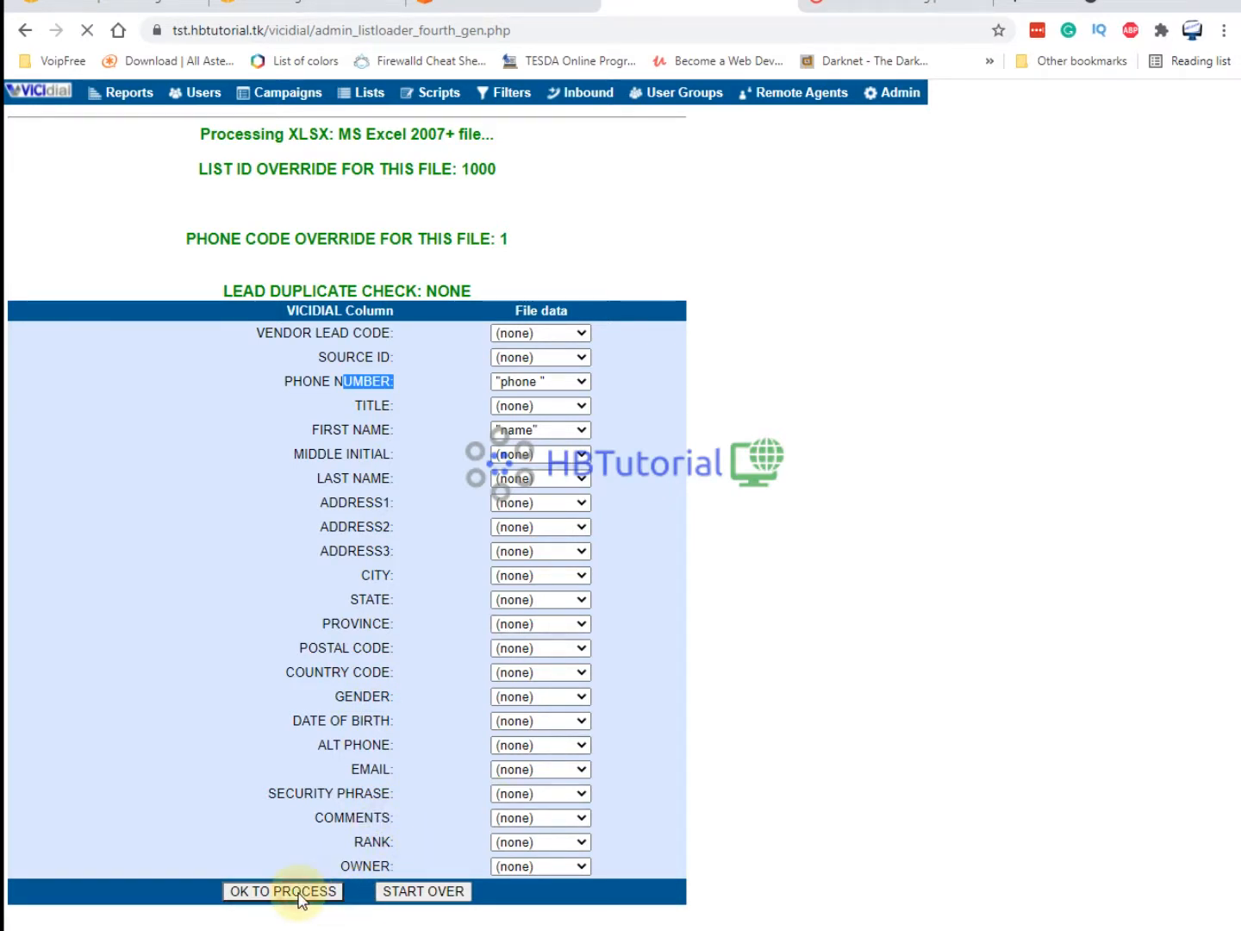
{"action": "left_click_drag", "start_coordinate": [207, 650], "coordinate": [519, 657]}
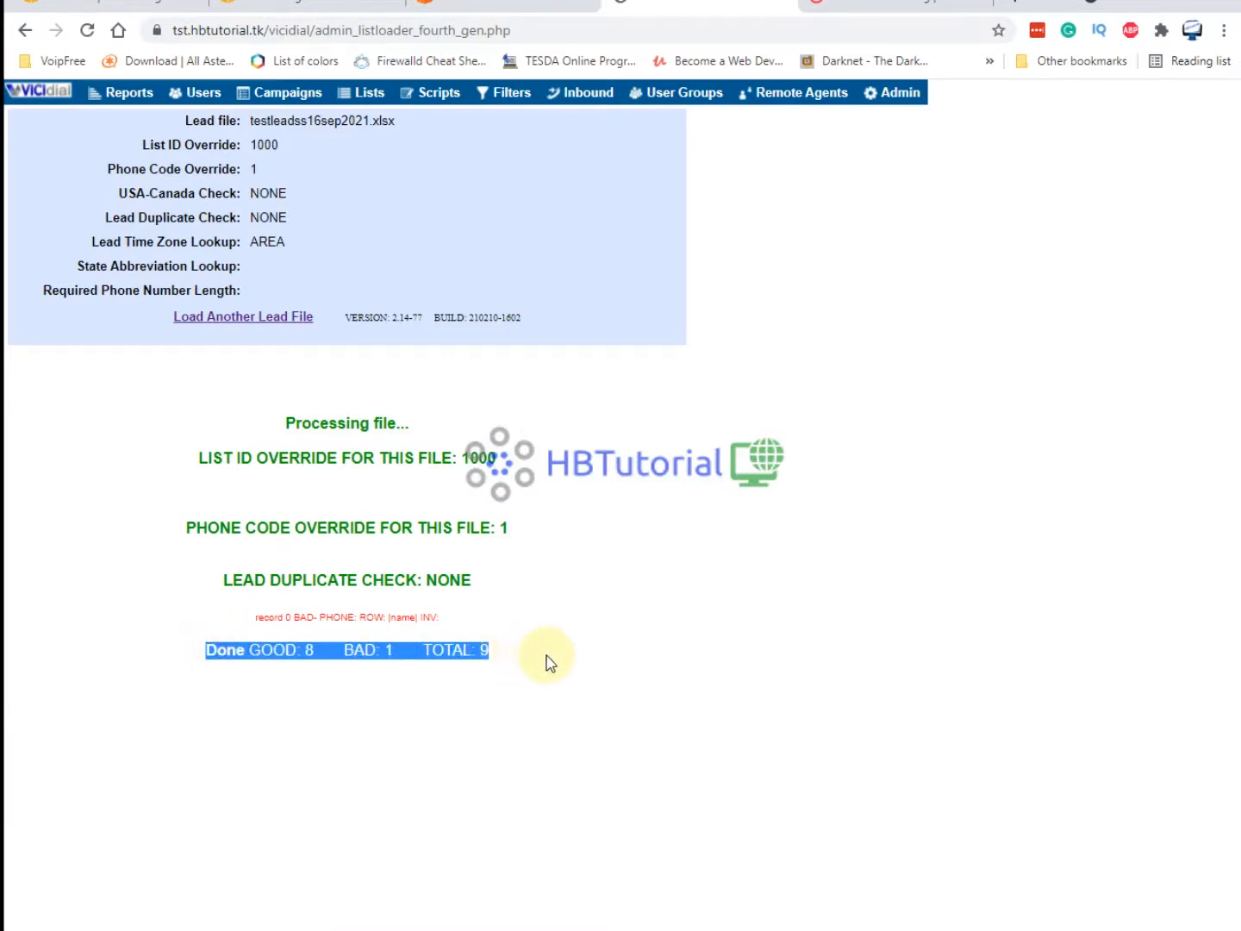
Open the Real-Time Main Report with a 4-second screen refresh rate.
{"action": "left_click", "coordinate": [547, 667]}
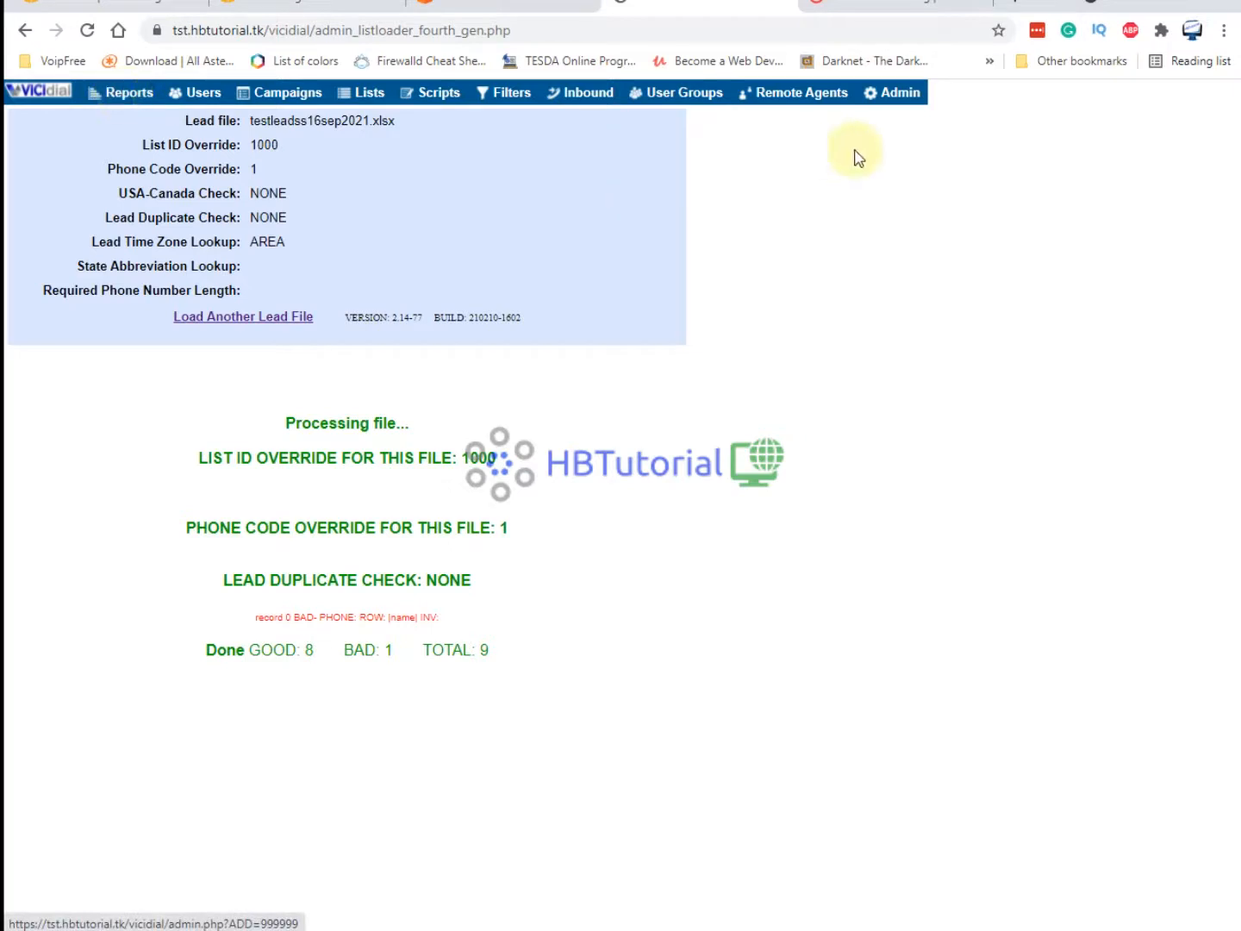
{"action": "left_click", "coordinate": [35, 93]}
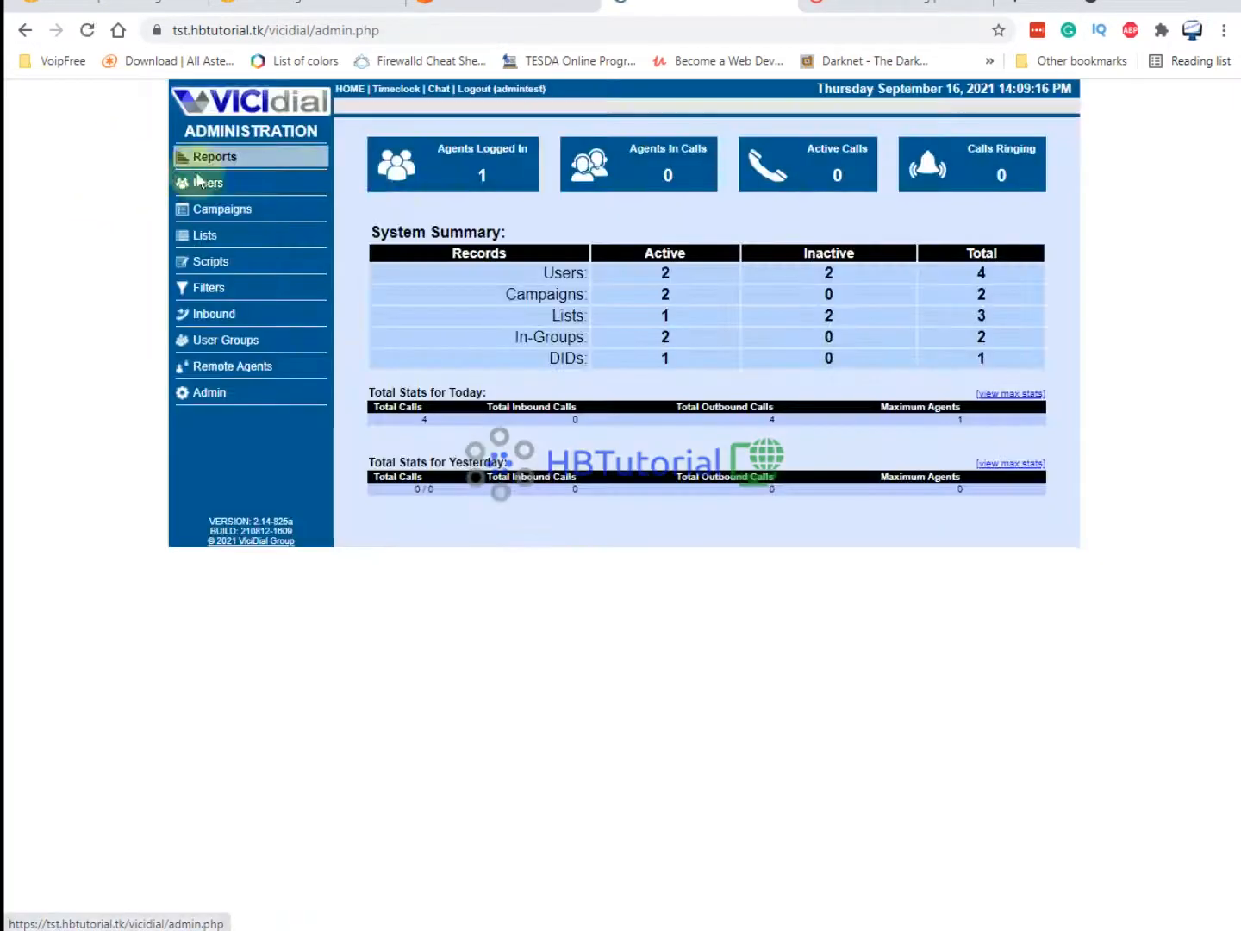
{"action": "left_click", "coordinate": [215, 157]}
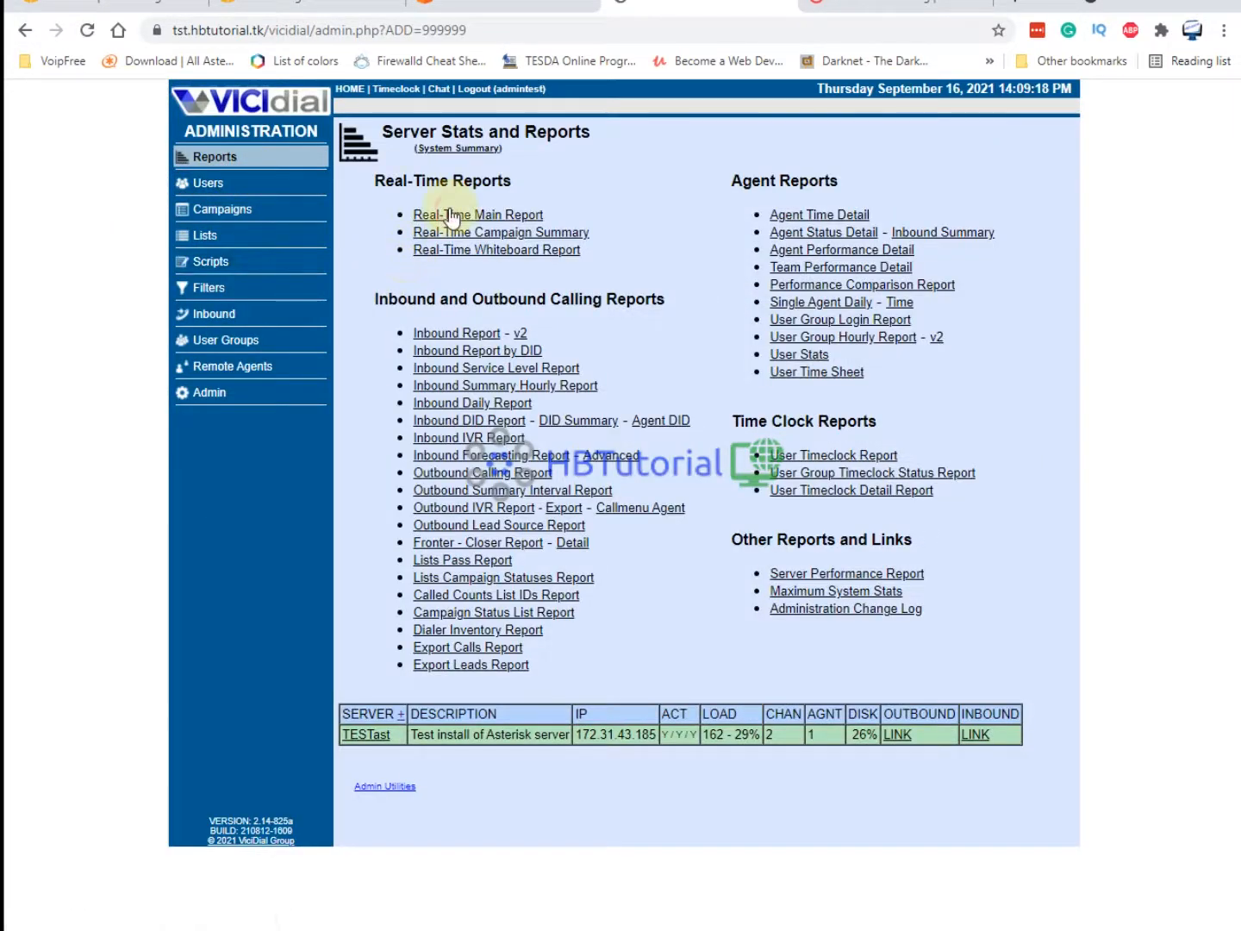
{"action": "left_click", "coordinate": [462, 214]}
{"action": "left_click", "coordinate": [305, 115]}
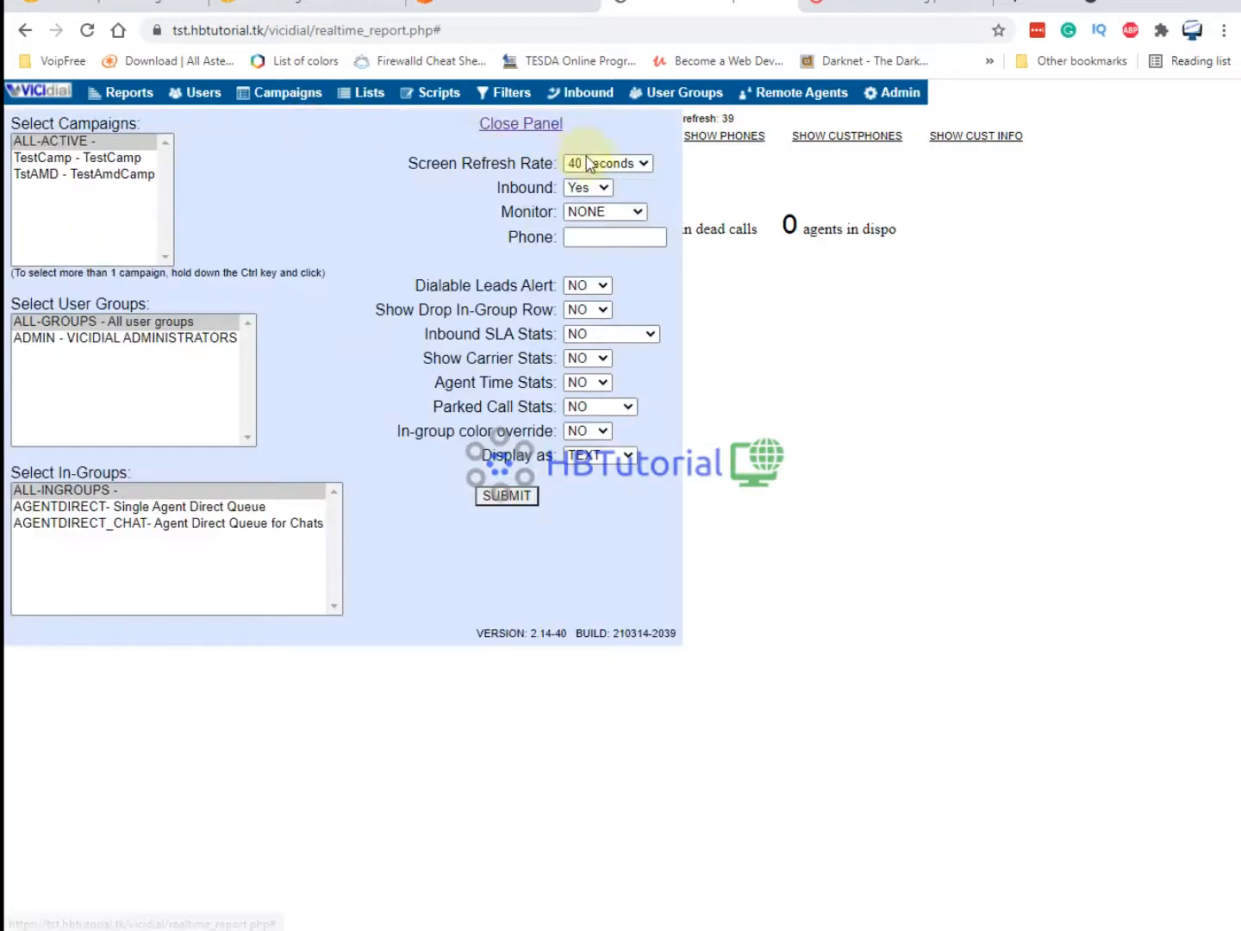
{"action": "left_click", "coordinate": [599, 163]}
{"action": "left_click", "coordinate": [594, 182]}
{"action": "left_click", "coordinate": [507, 496]}
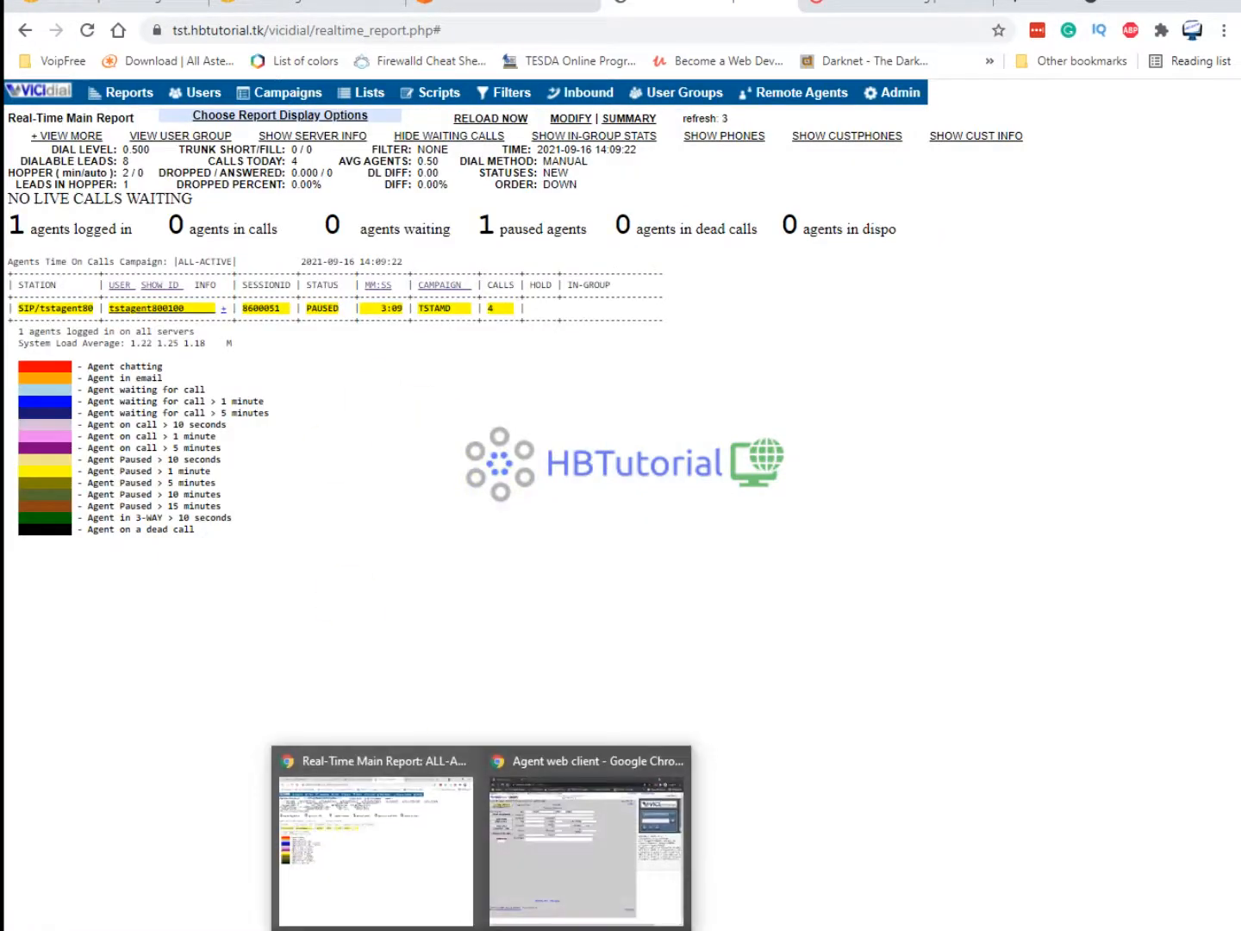
Unpause the agent so it can take auto-dialed calls, then return to the Asterisk console.
{"action": "left_click", "coordinate": [560, 862]}
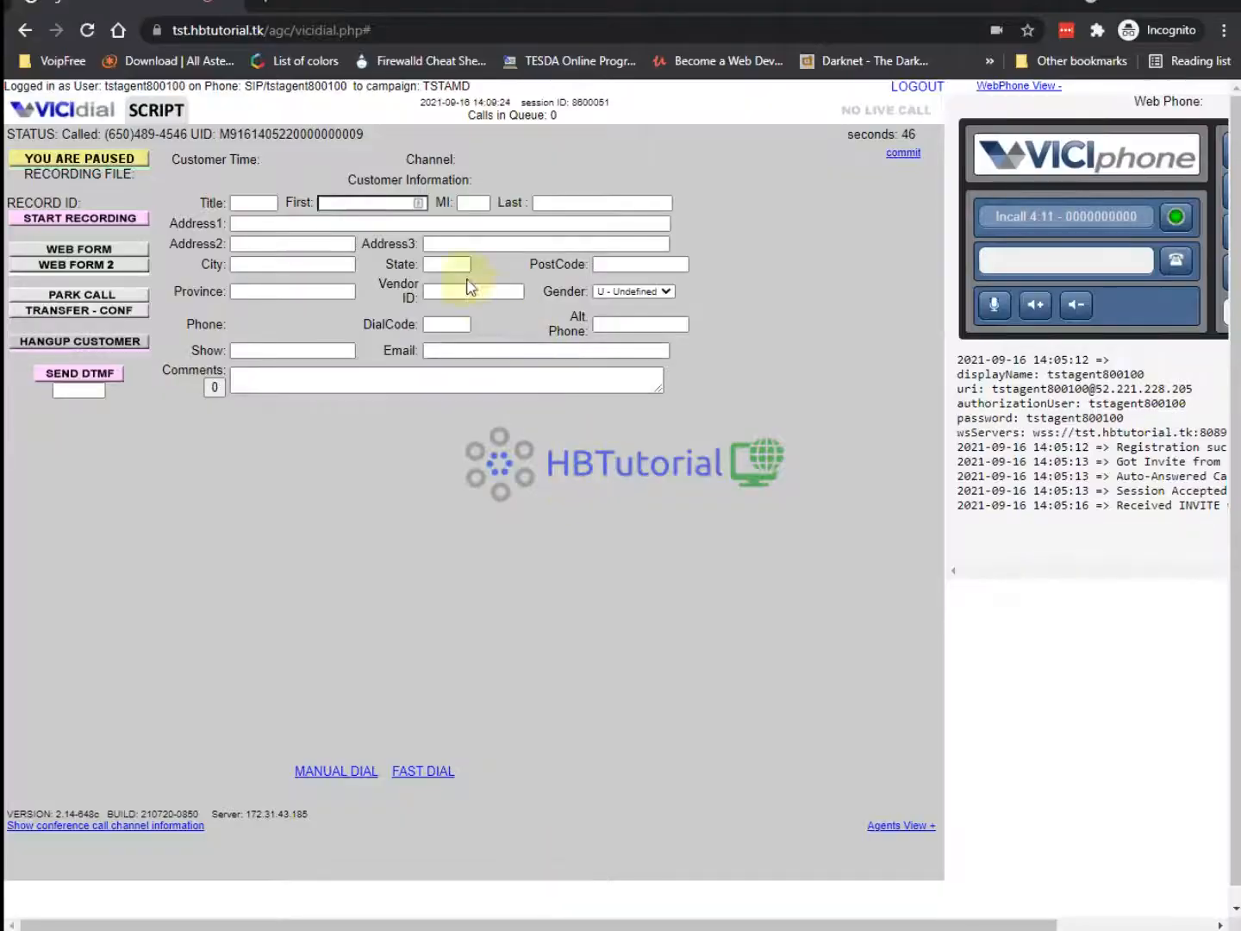
{"action": "left_click", "coordinate": [102, 161]}
{"action": "key", "text": "alt+Tab"}
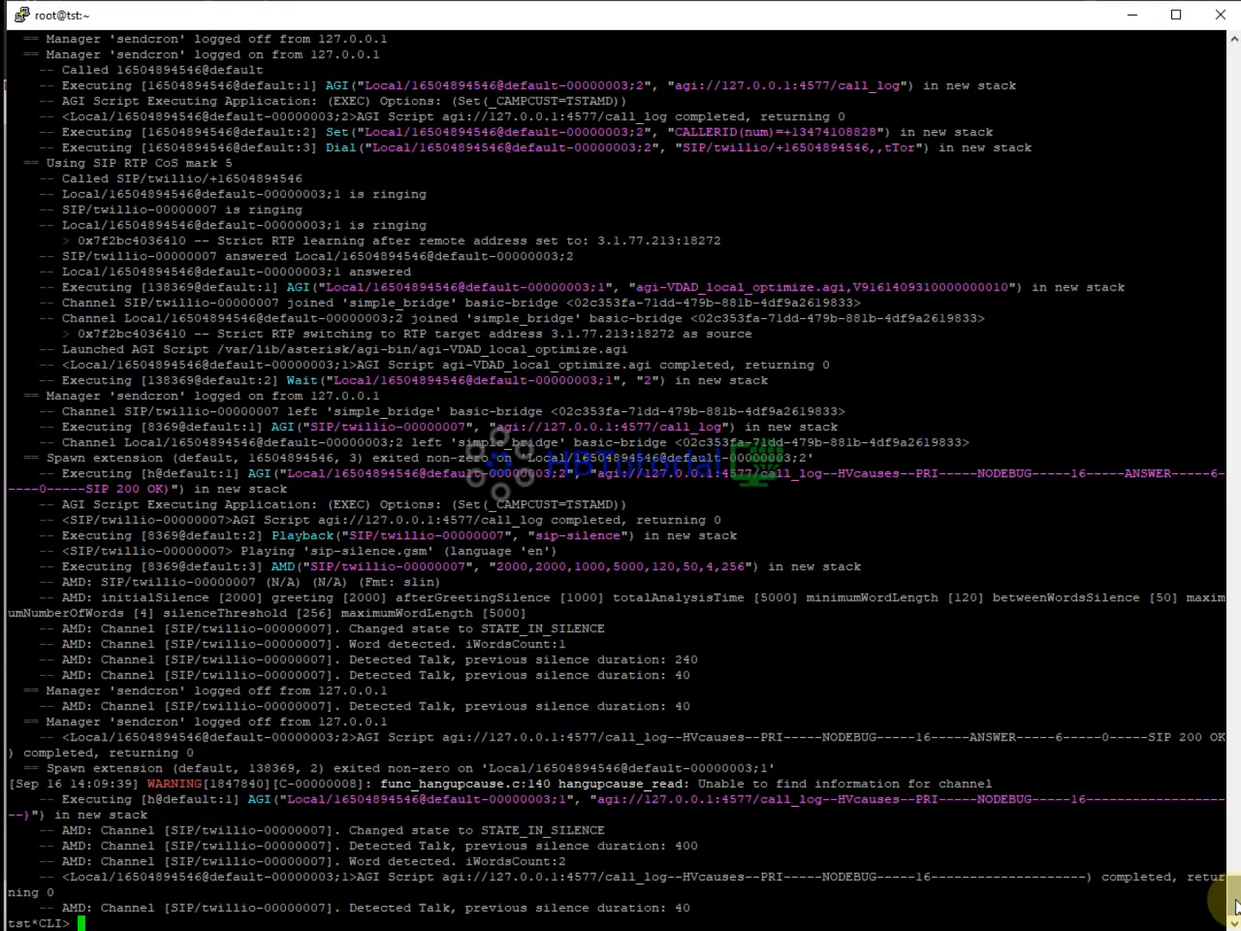
Scroll the Asterisk log to read AMD results: one answering machine, one call bridged to conference 8600051.
{"action": "scroll", "coordinate": [1236, 904], "scroll_direction": "up", "scroll_amount": 5}
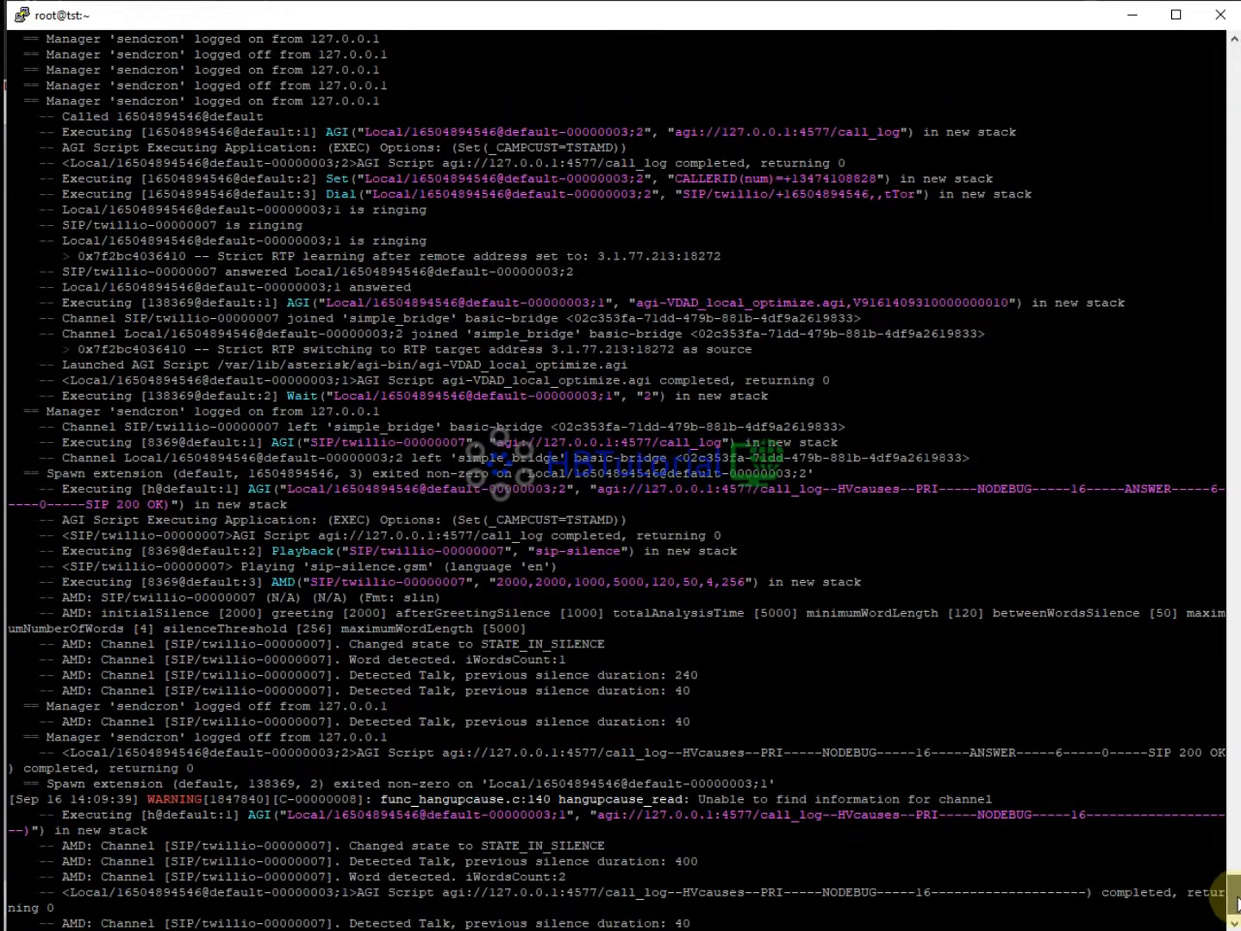
{"action": "scroll", "coordinate": [1236, 898], "scroll_direction": "down", "scroll_amount": 5}
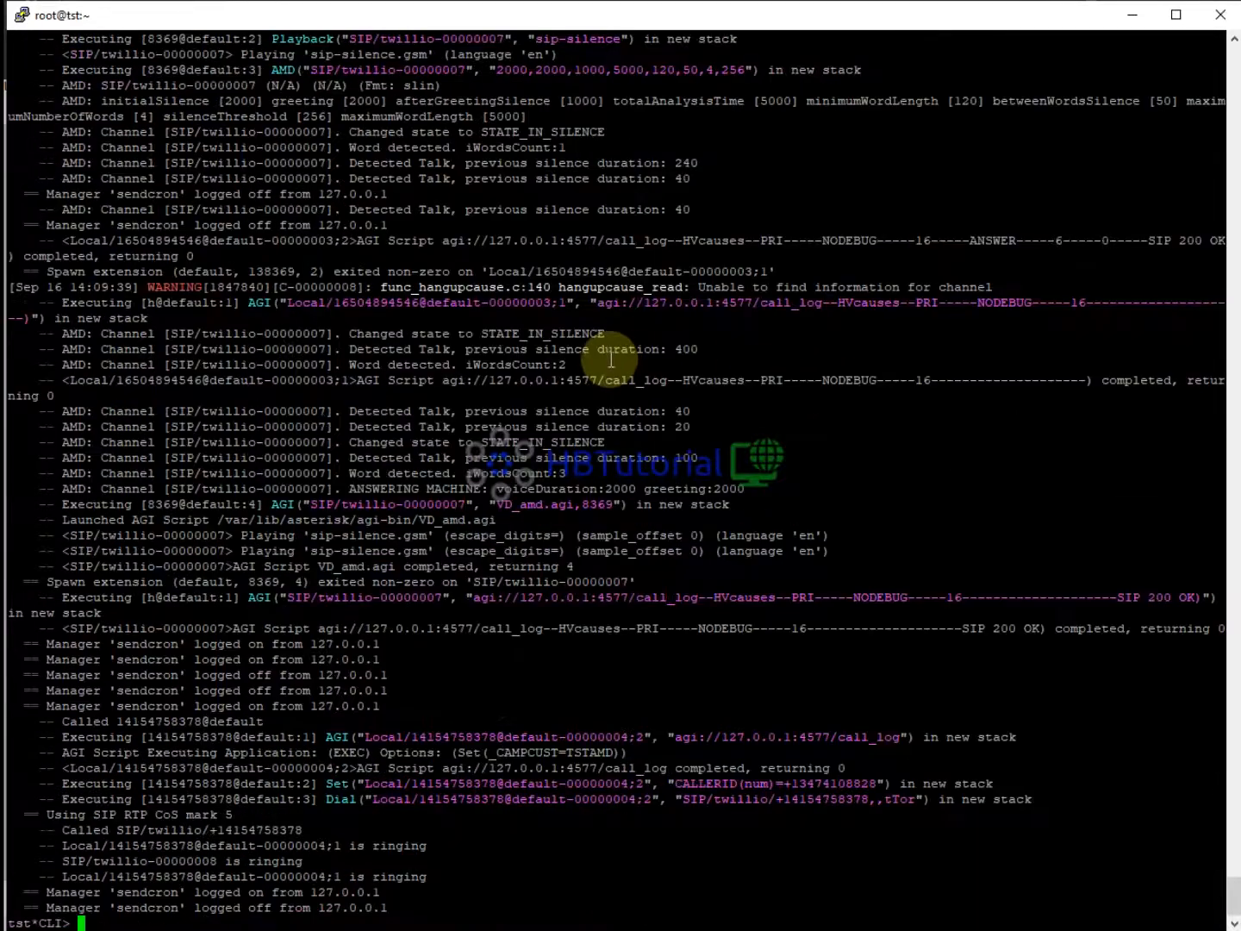
{"action": "scroll", "coordinate": [609, 356], "scroll_direction": "up", "scroll_amount": 10}
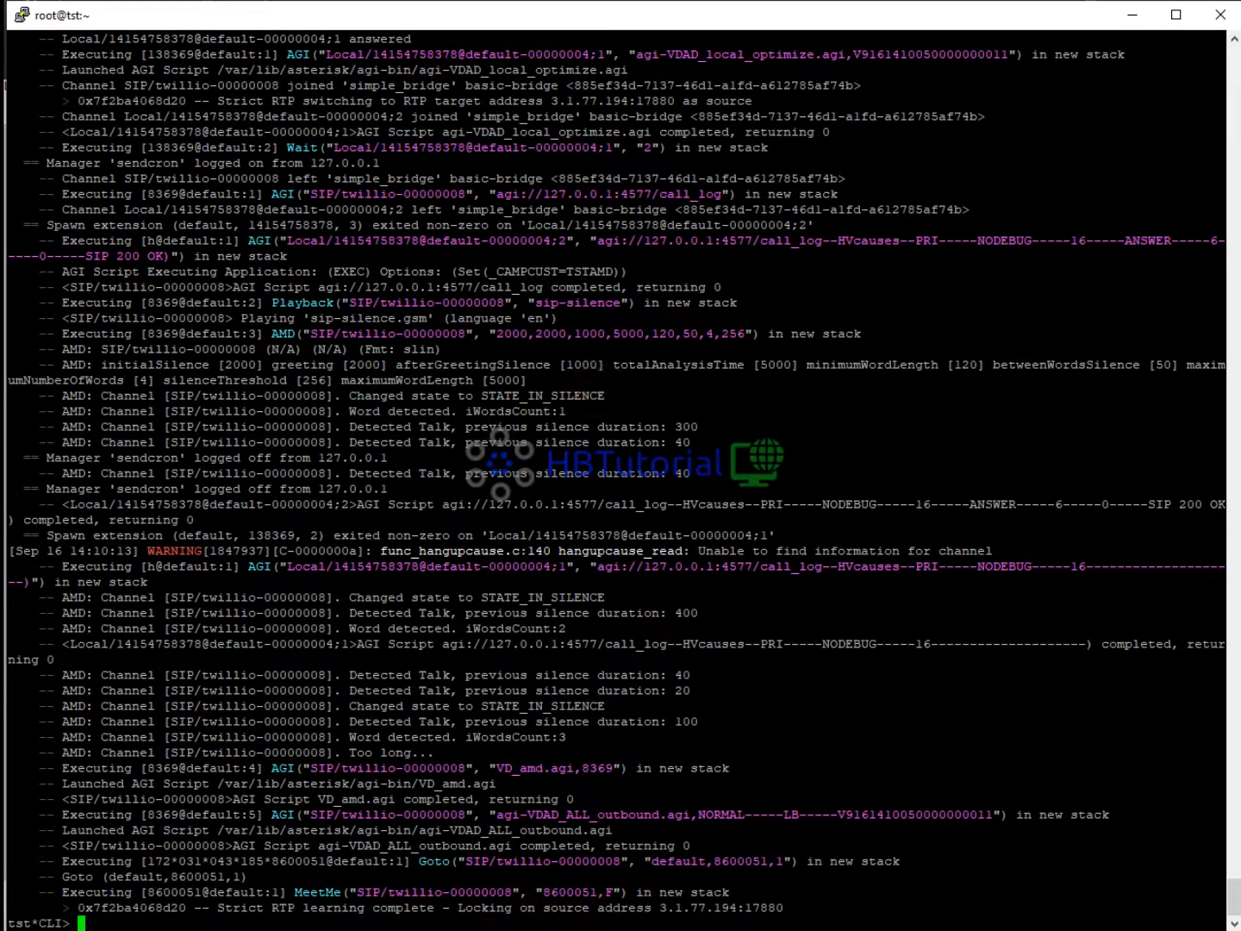
{"action": "mouse_move", "coordinate": [482, 930]}
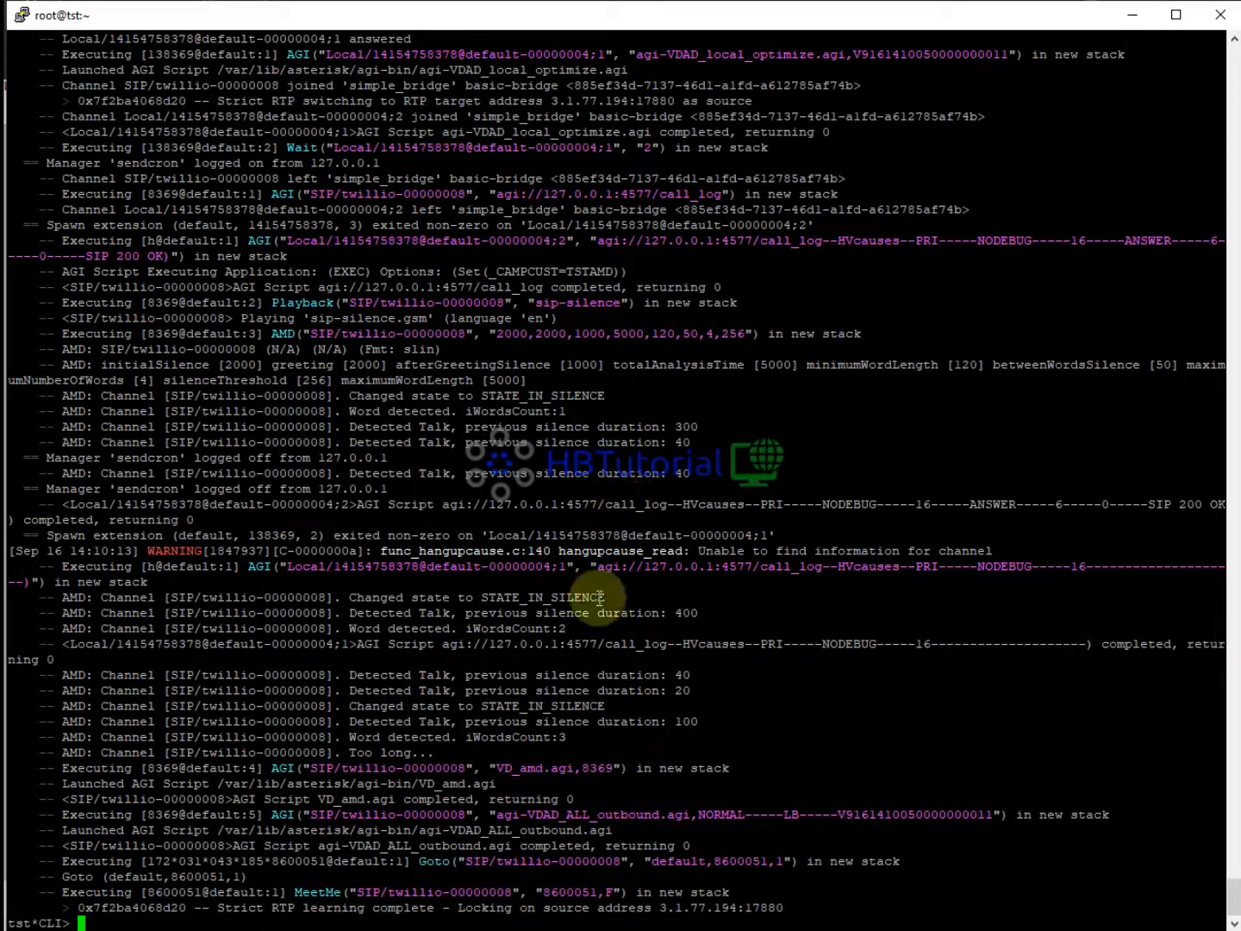
Hang up the customer call and disposition it as B - Busy.
{"action": "left_click", "coordinate": [552, 854]}
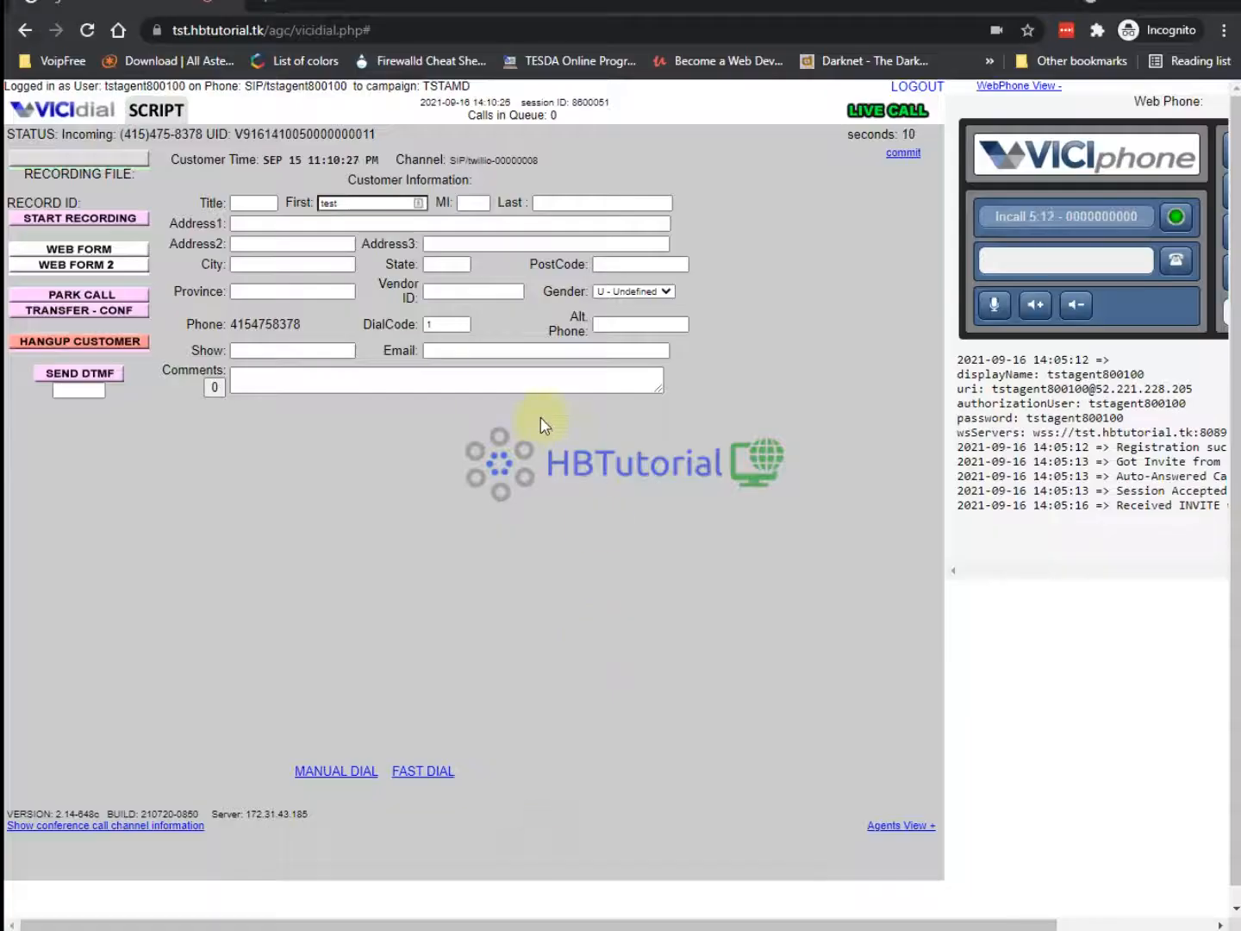
{"action": "left_click", "coordinate": [125, 345]}
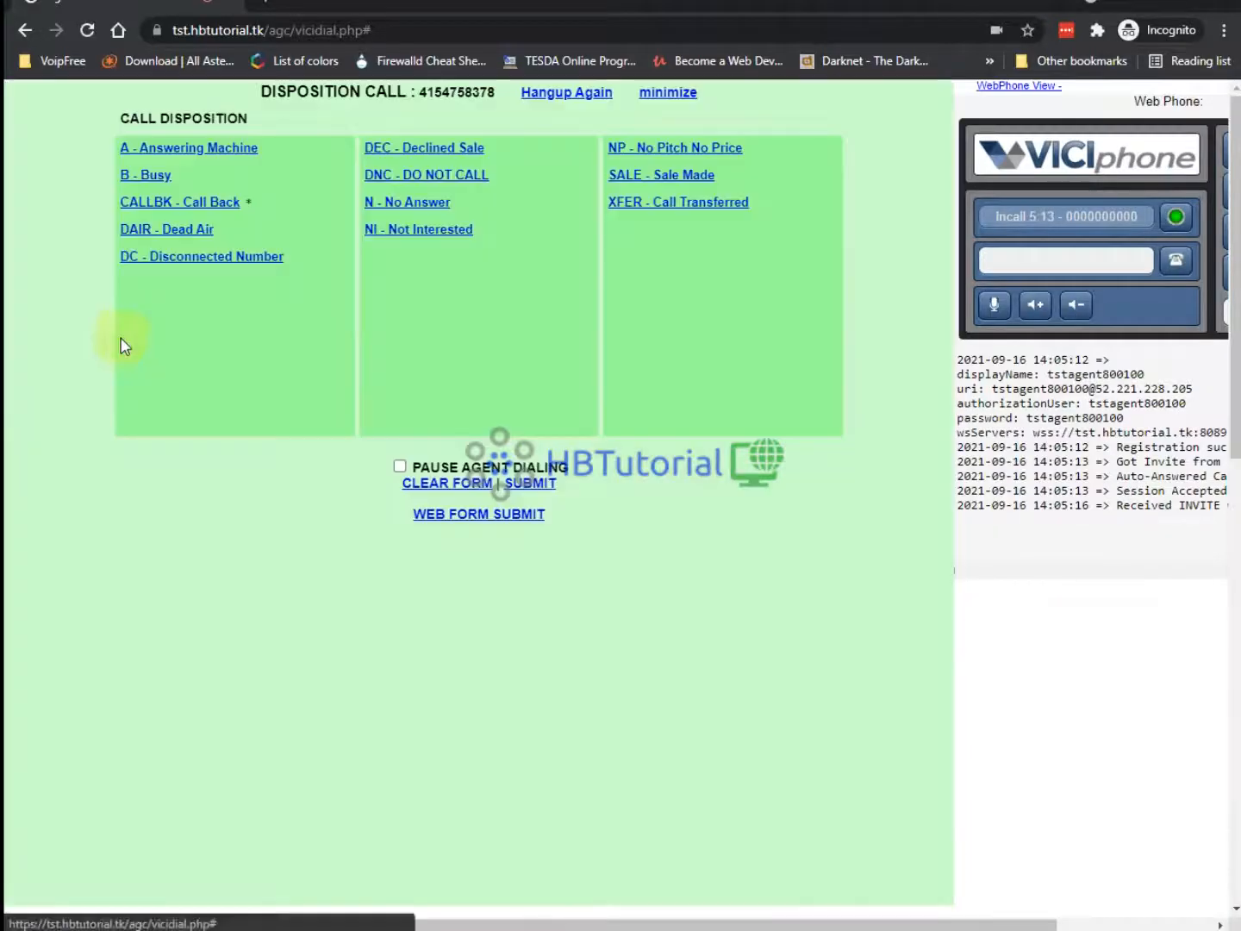
{"action": "left_click", "coordinate": [160, 179]}
{"action": "left_click", "coordinate": [159, 181]}
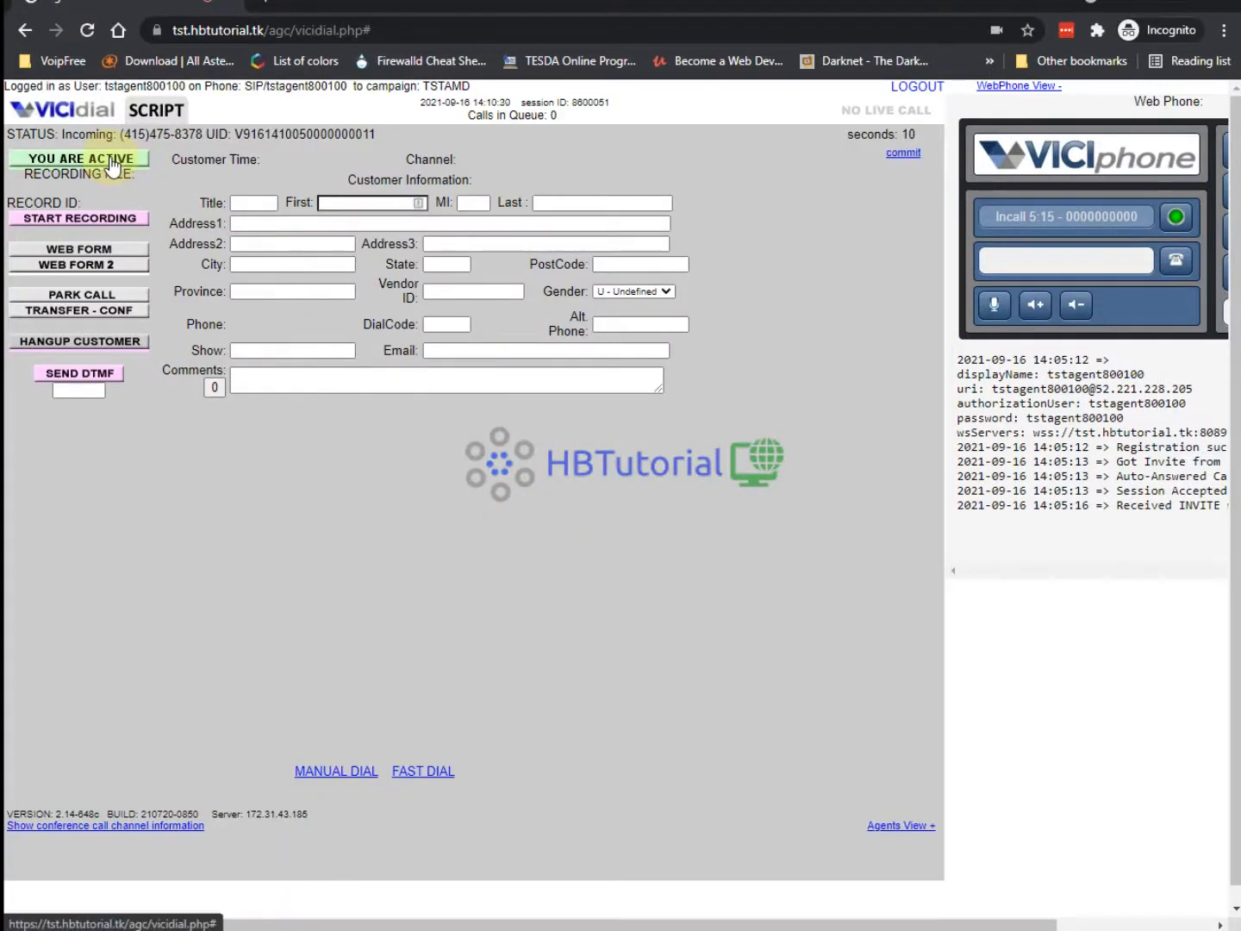
Pause the agent and bring the Asterisk console back to the front.
{"action": "left_click", "coordinate": [111, 161]}
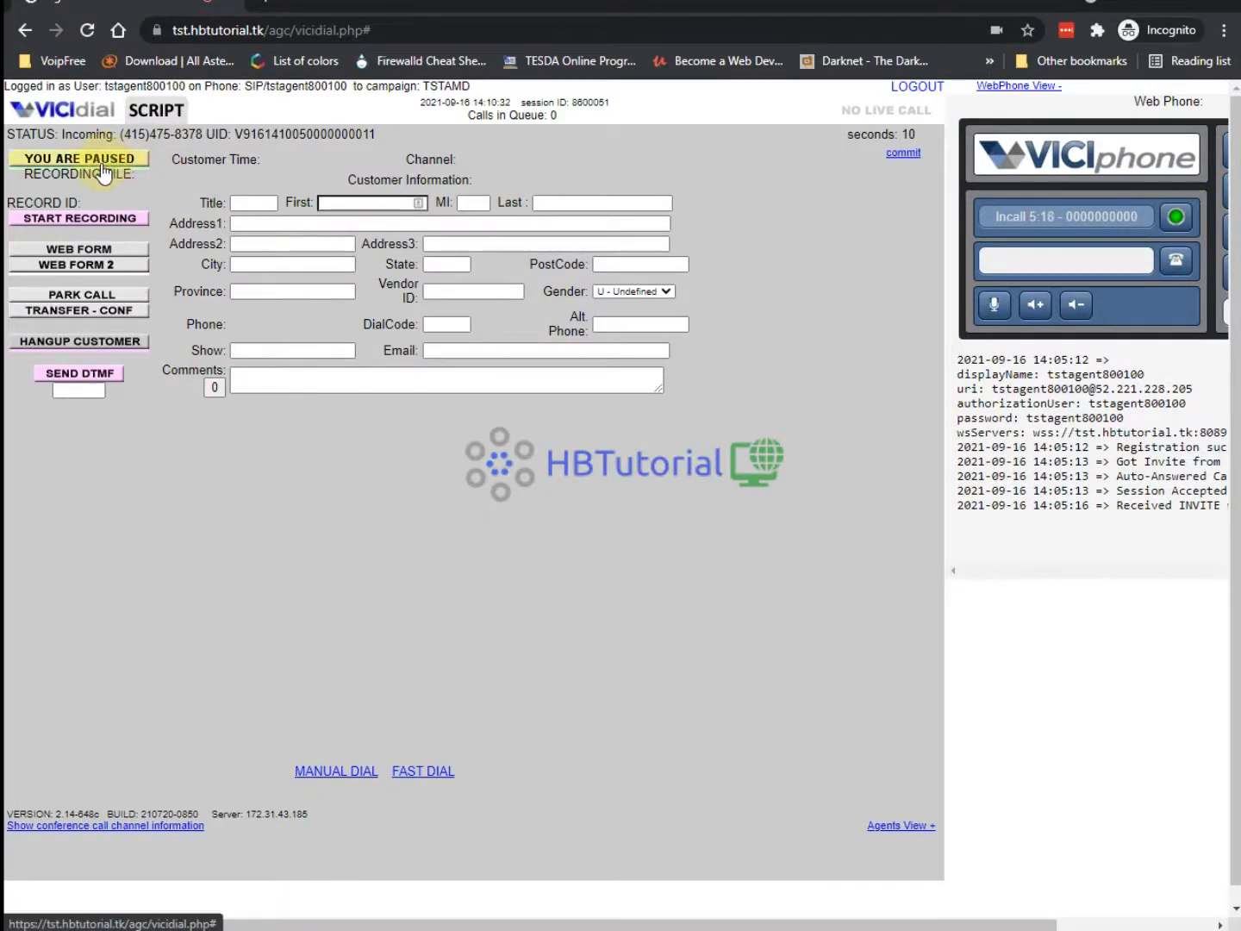
{"action": "mouse_move", "coordinate": [464, 887]}
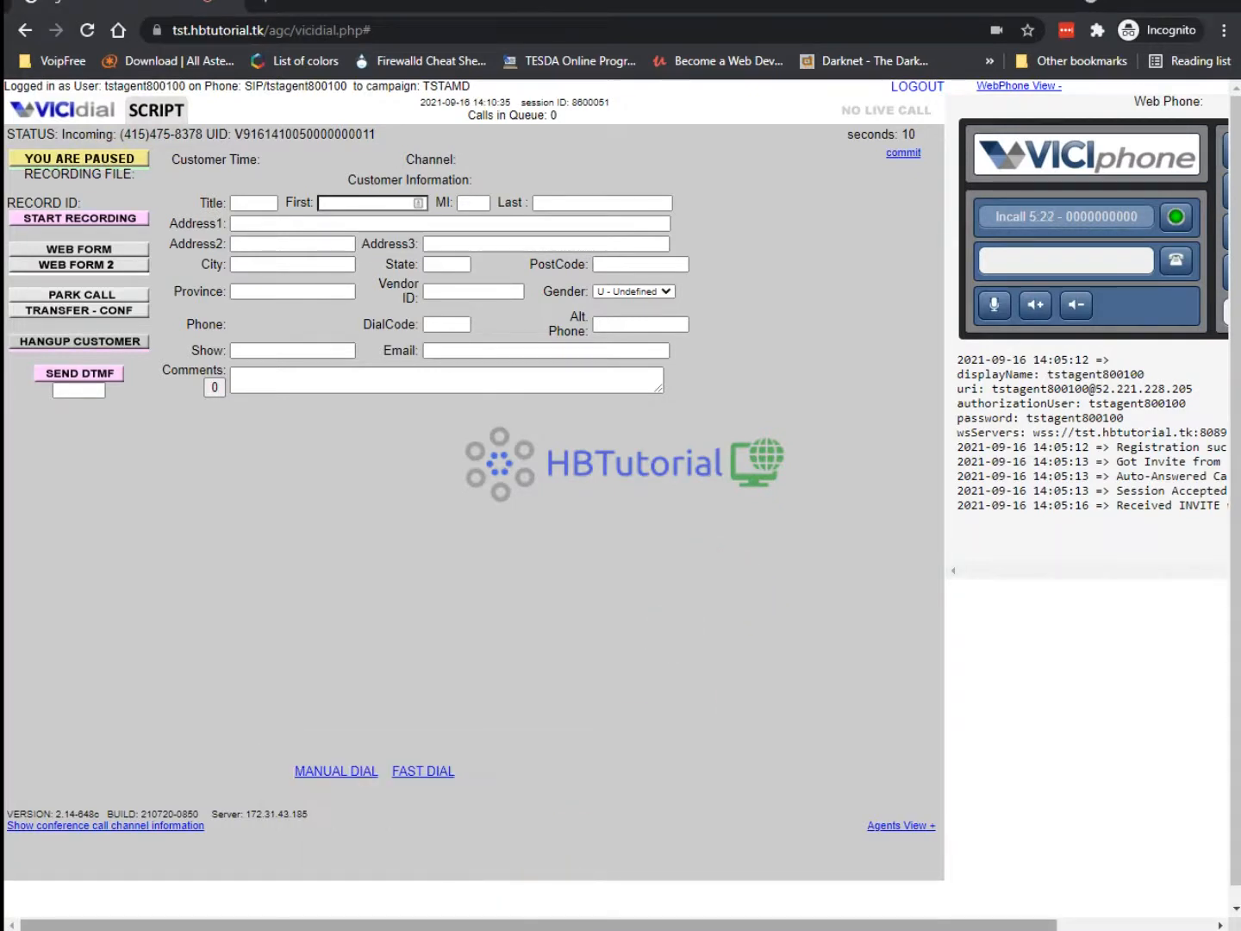
{"action": "left_click", "coordinate": [526, 928]}
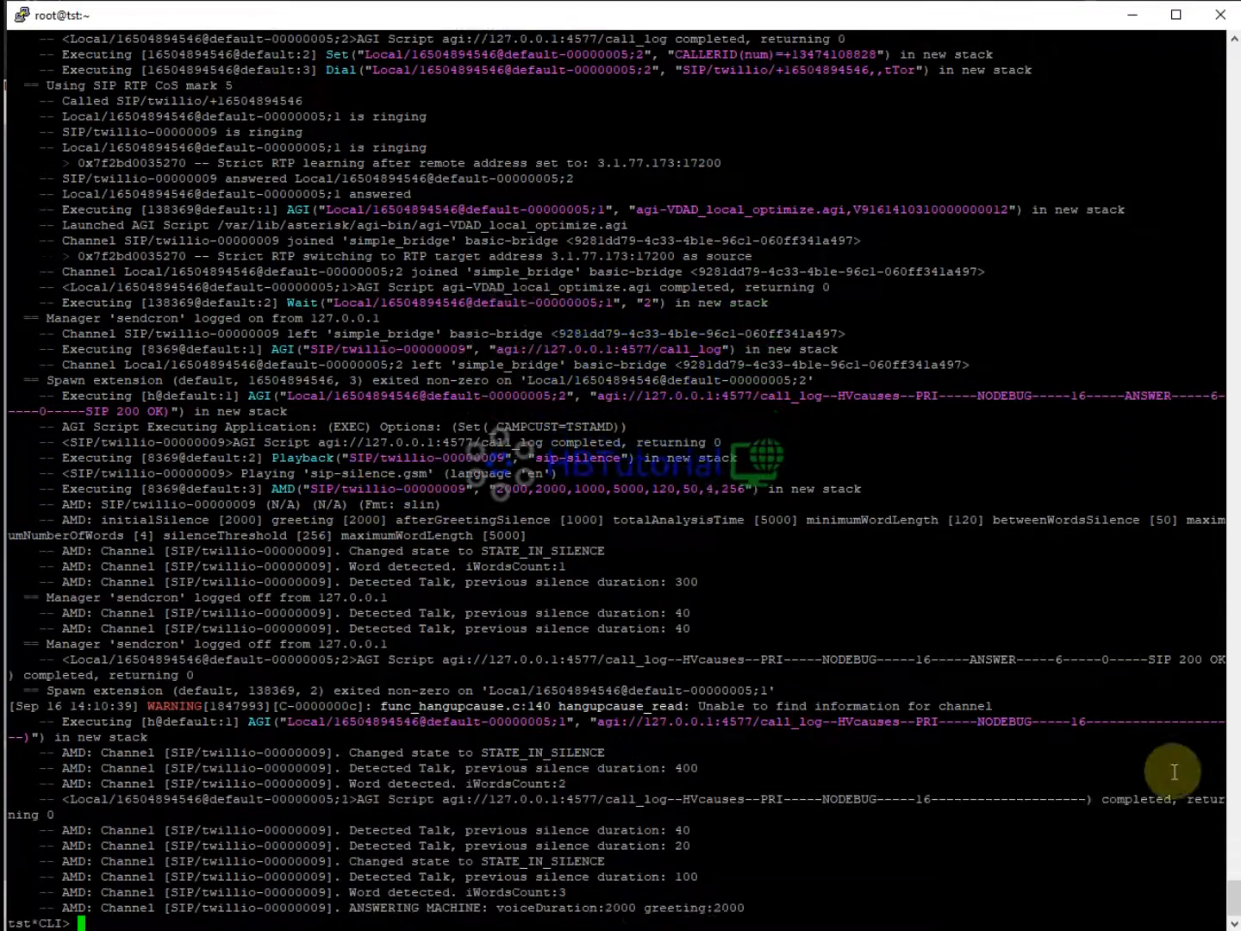
Scroll the Asterisk CLI output to the bottom to read the AMD ANSWERING MACHINE result.
{"action": "scroll", "coordinate": [1235, 887], "scroll_direction": "up", "scroll_amount": 10}
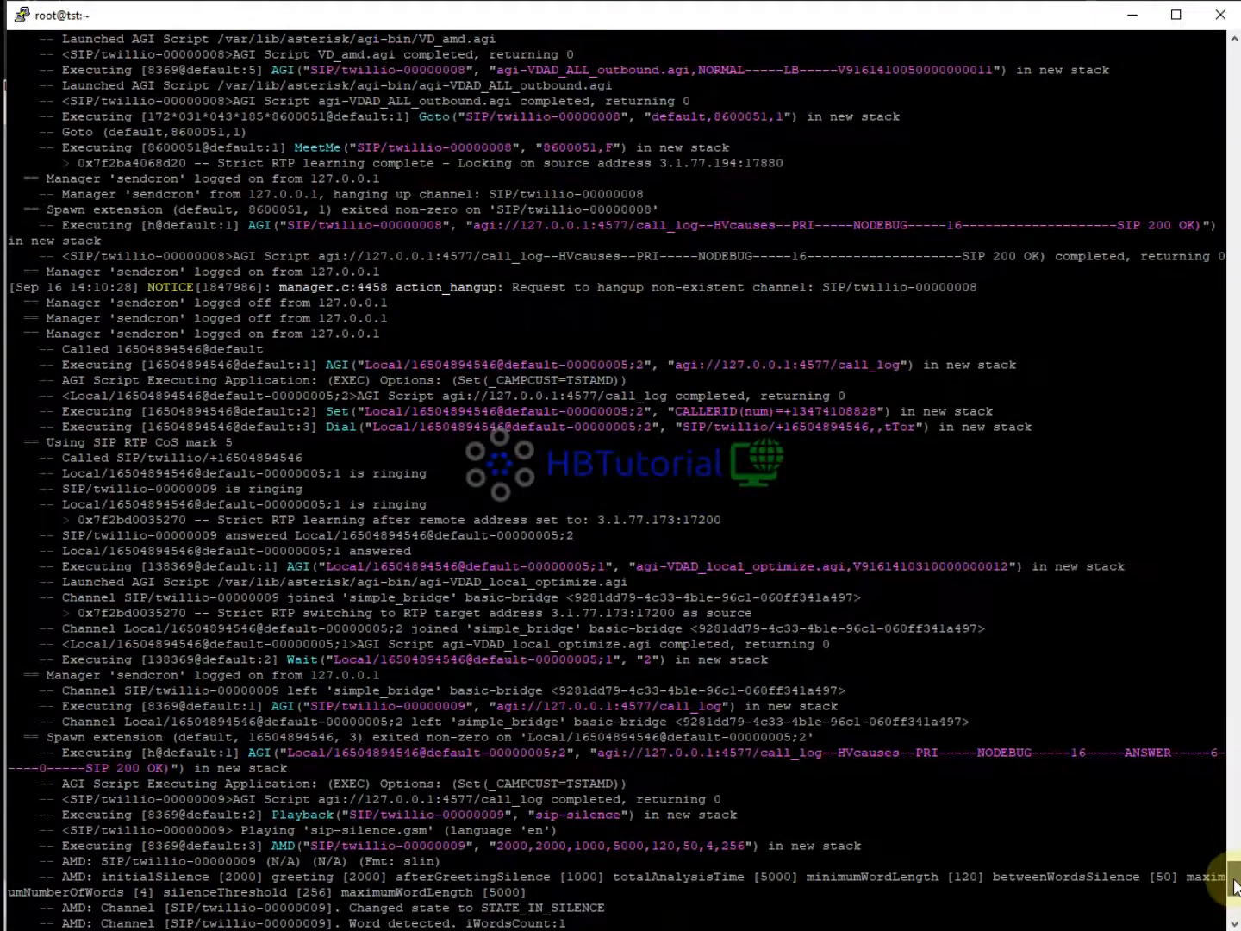
{"action": "scroll", "coordinate": [1234, 888], "scroll_direction": "down", "scroll_amount": 4}
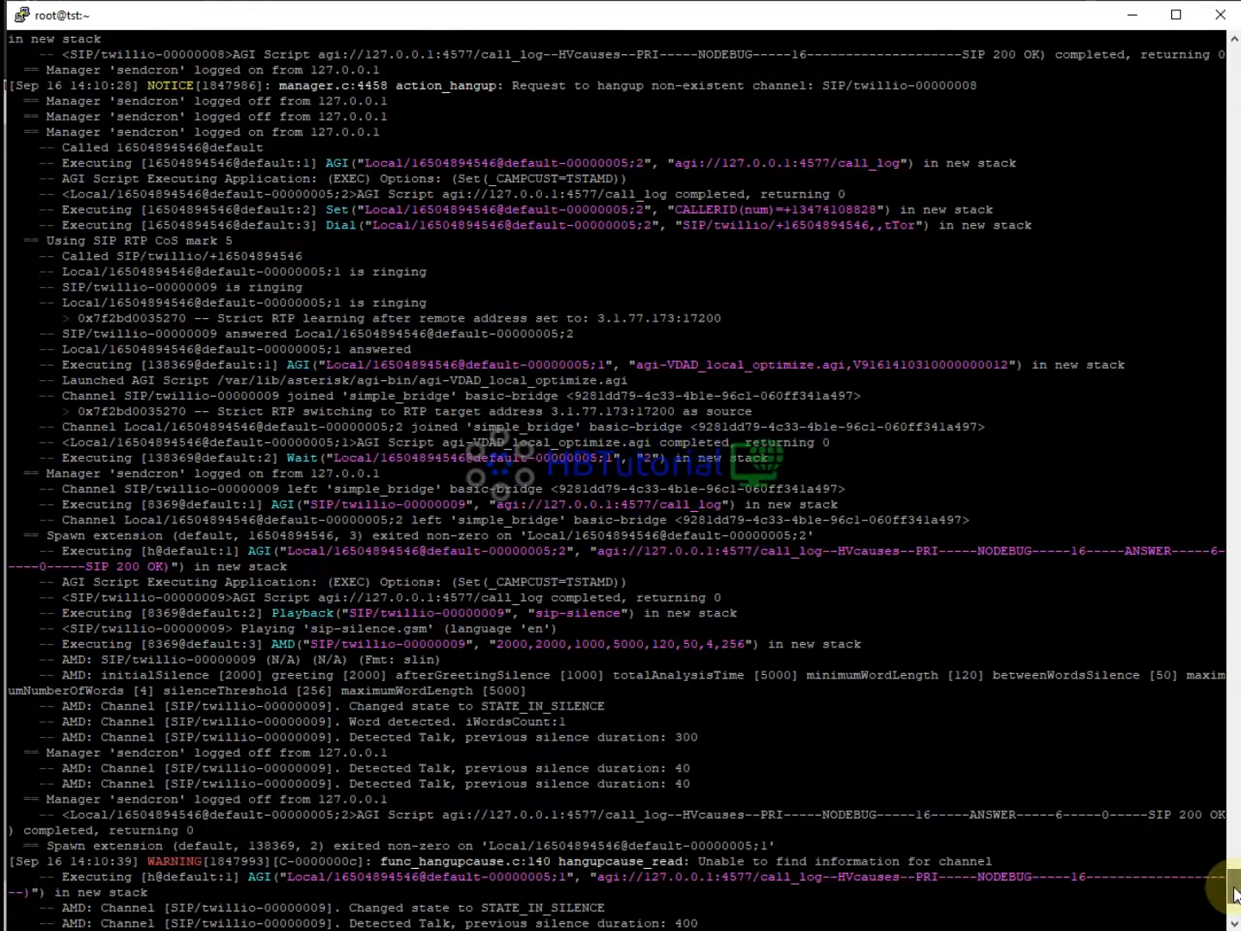
{"action": "scroll", "coordinate": [1234, 893], "scroll_direction": "down", "scroll_amount": 4}
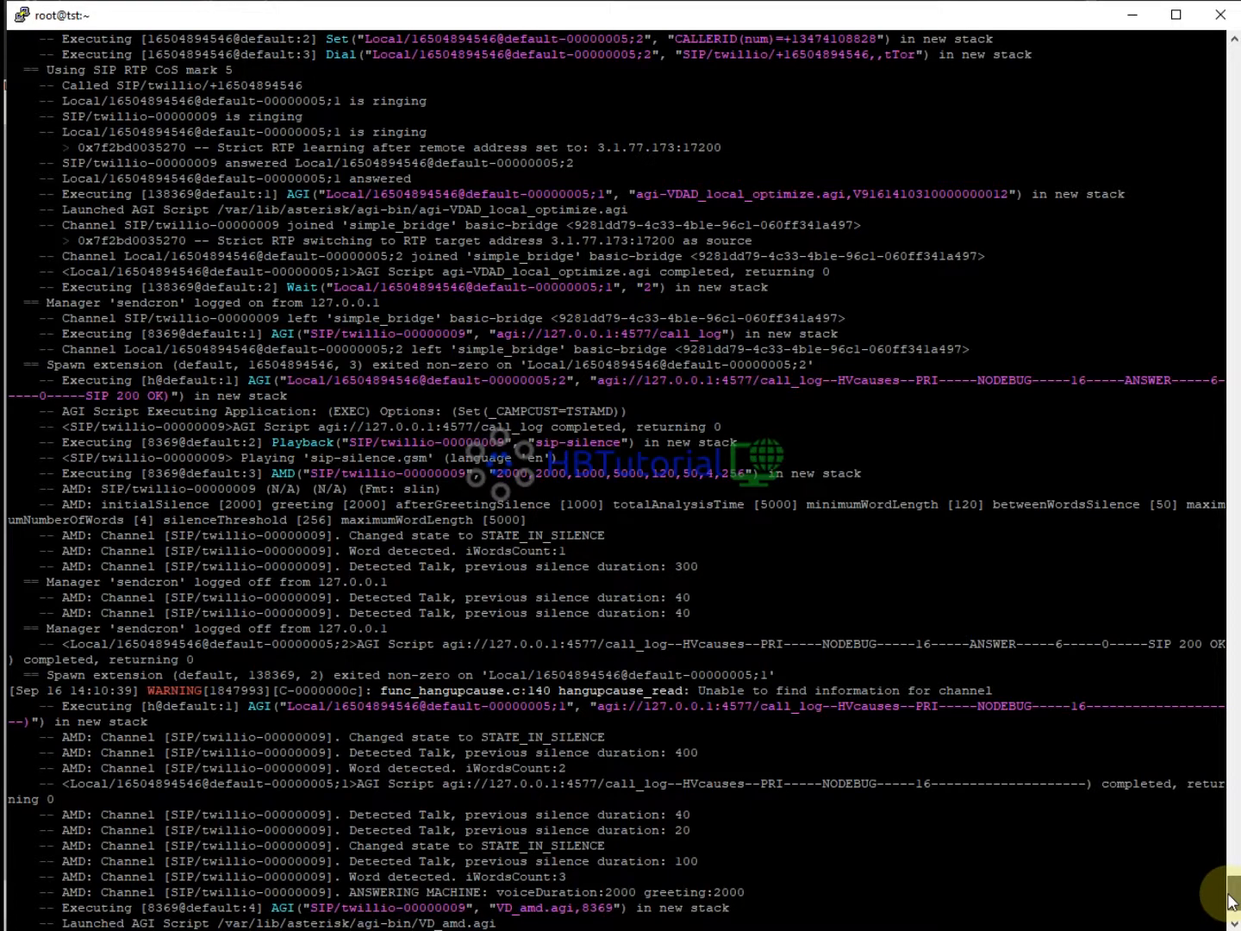
{"action": "scroll", "coordinate": [1231, 903], "scroll_direction": "down", "scroll_amount": 3}
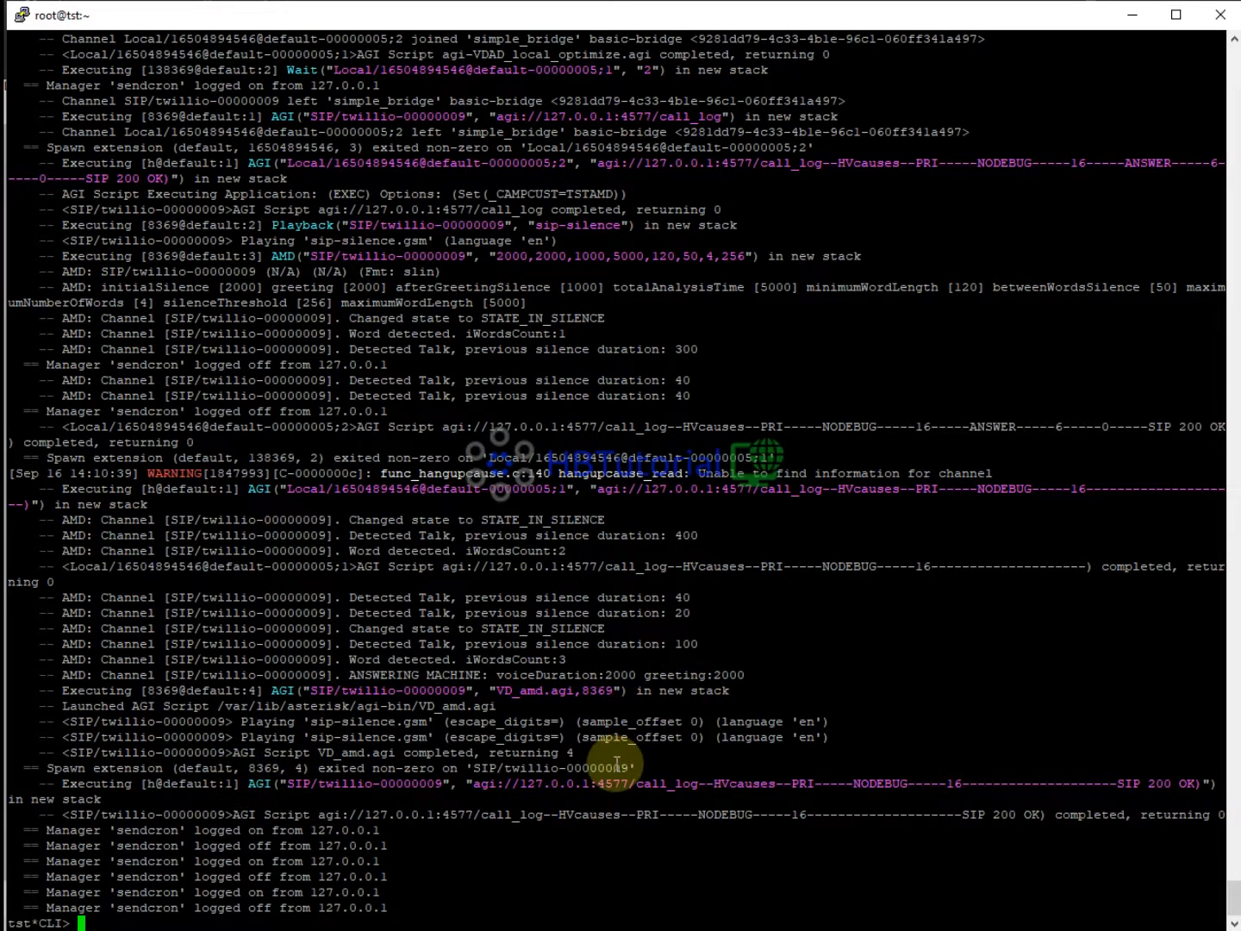
{"action": "mouse_move", "coordinate": [481, 930]}
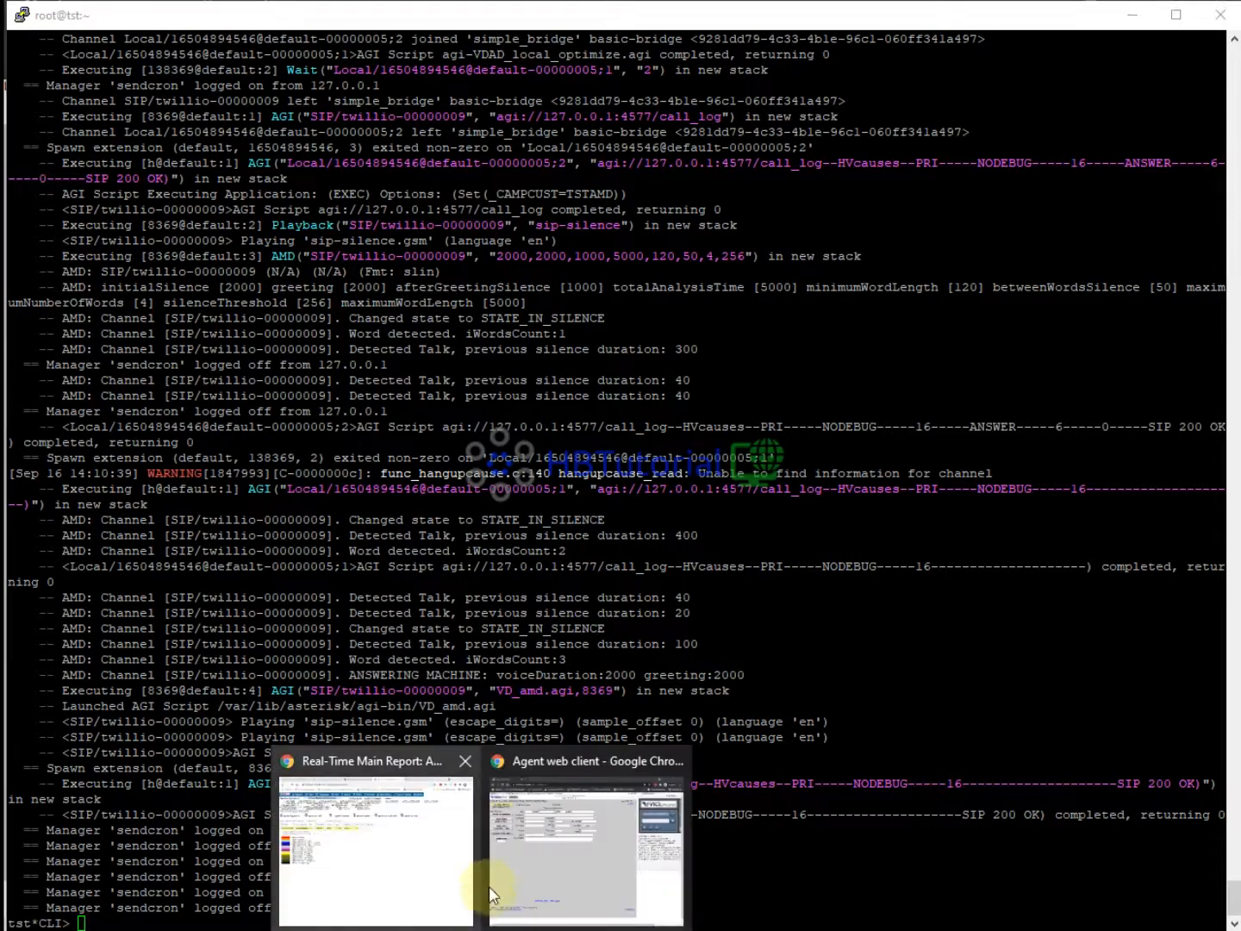
Switch the agent from paused to active in the agent web client.
{"action": "left_click", "coordinate": [470, 890]}
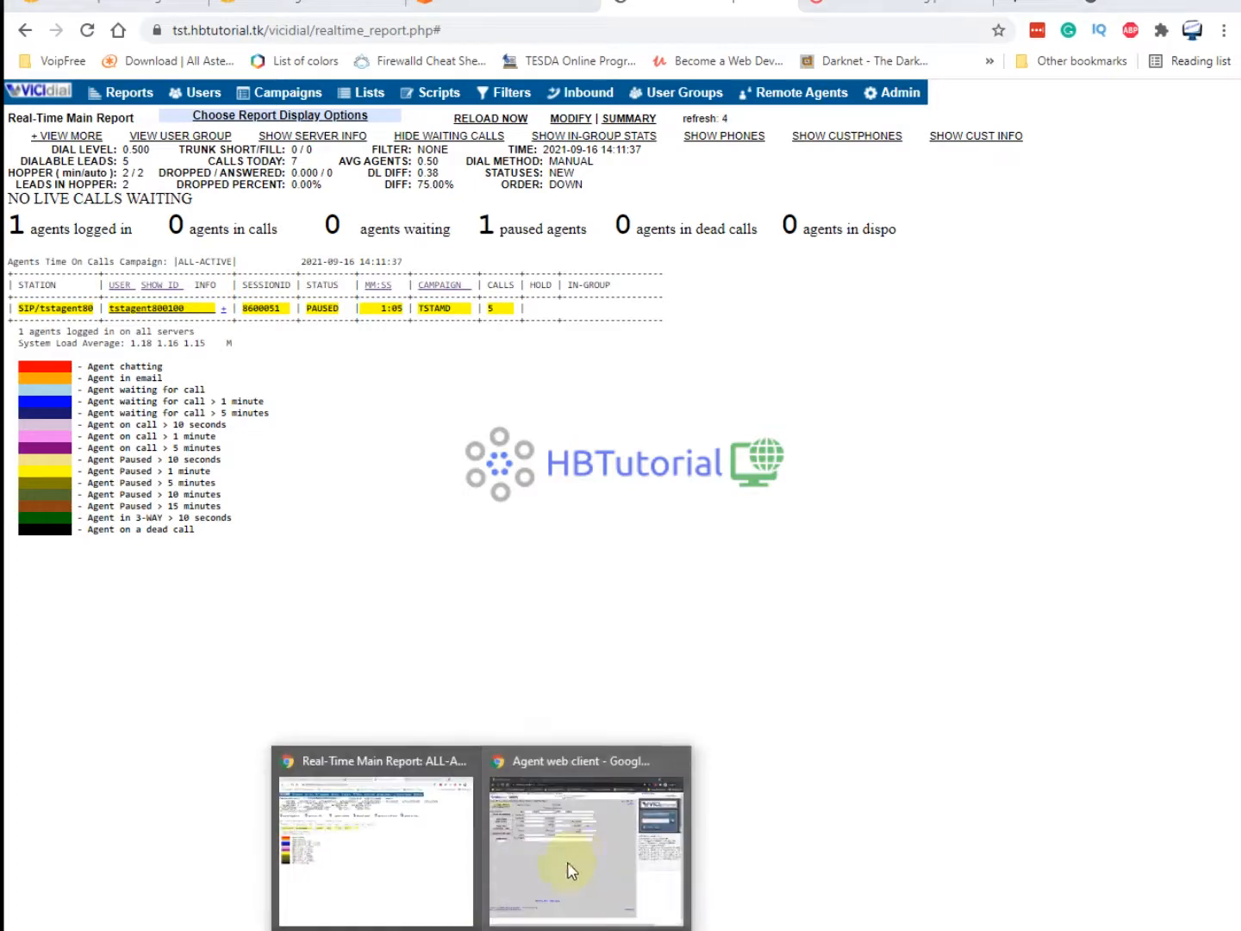
{"action": "left_click", "coordinate": [569, 867]}
{"action": "left_click", "coordinate": [124, 159]}
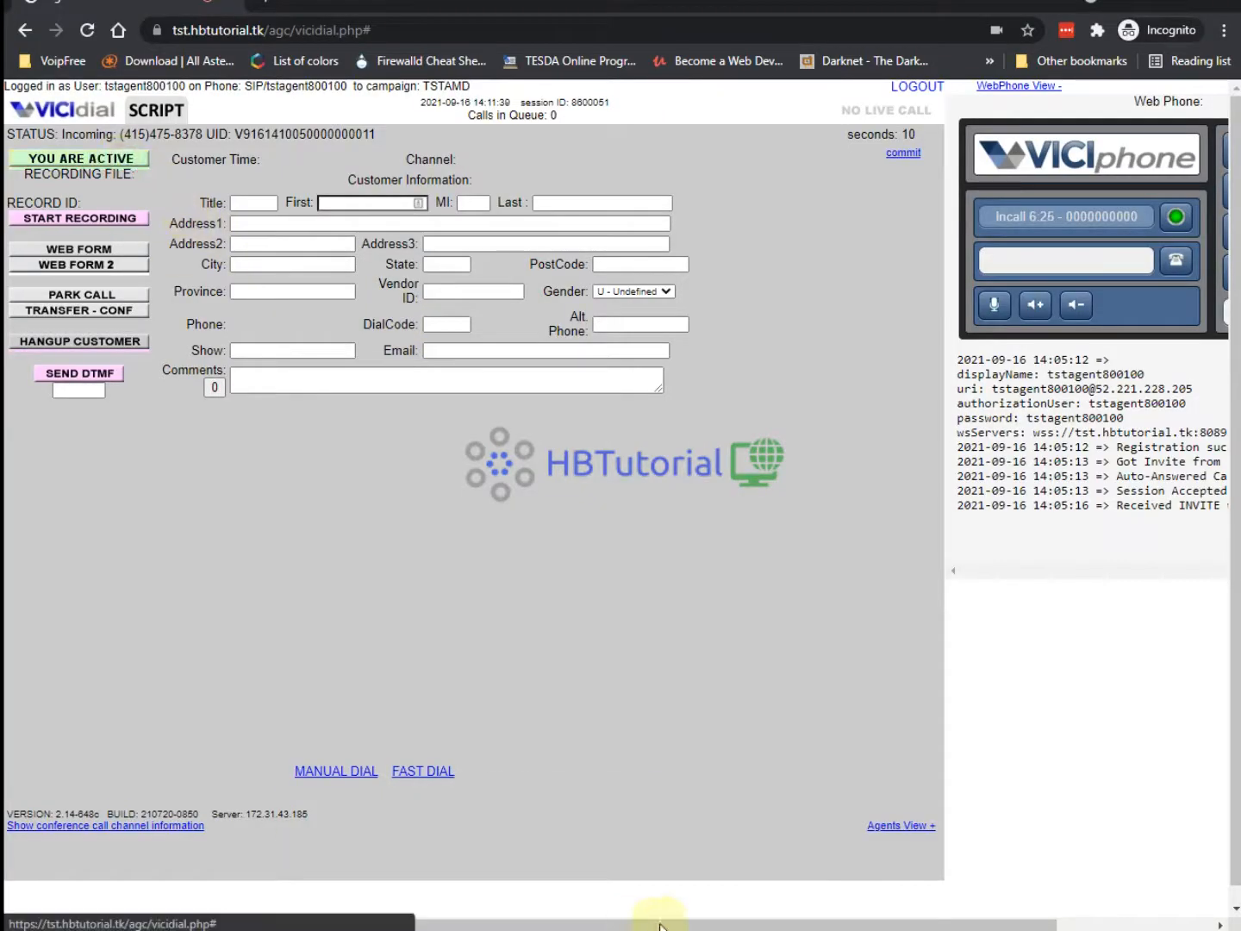
Check the hangup cause warning in the Asterisk console, then return to the Real-Time Main Report.
{"action": "key", "text": "alt+Tab"}
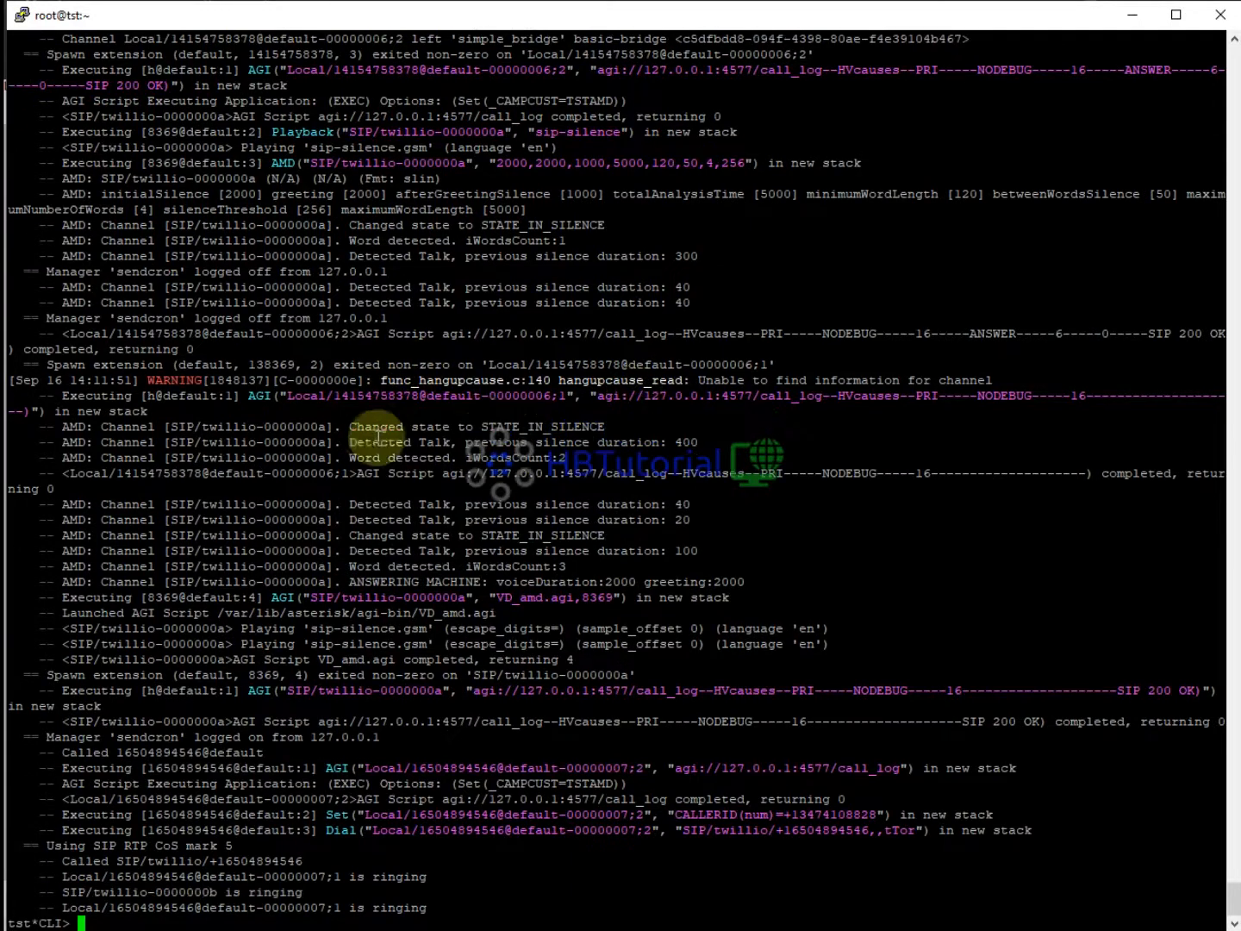
{"action": "left_click_drag", "start_coordinate": [659, 381], "coordinate": [821, 380]}
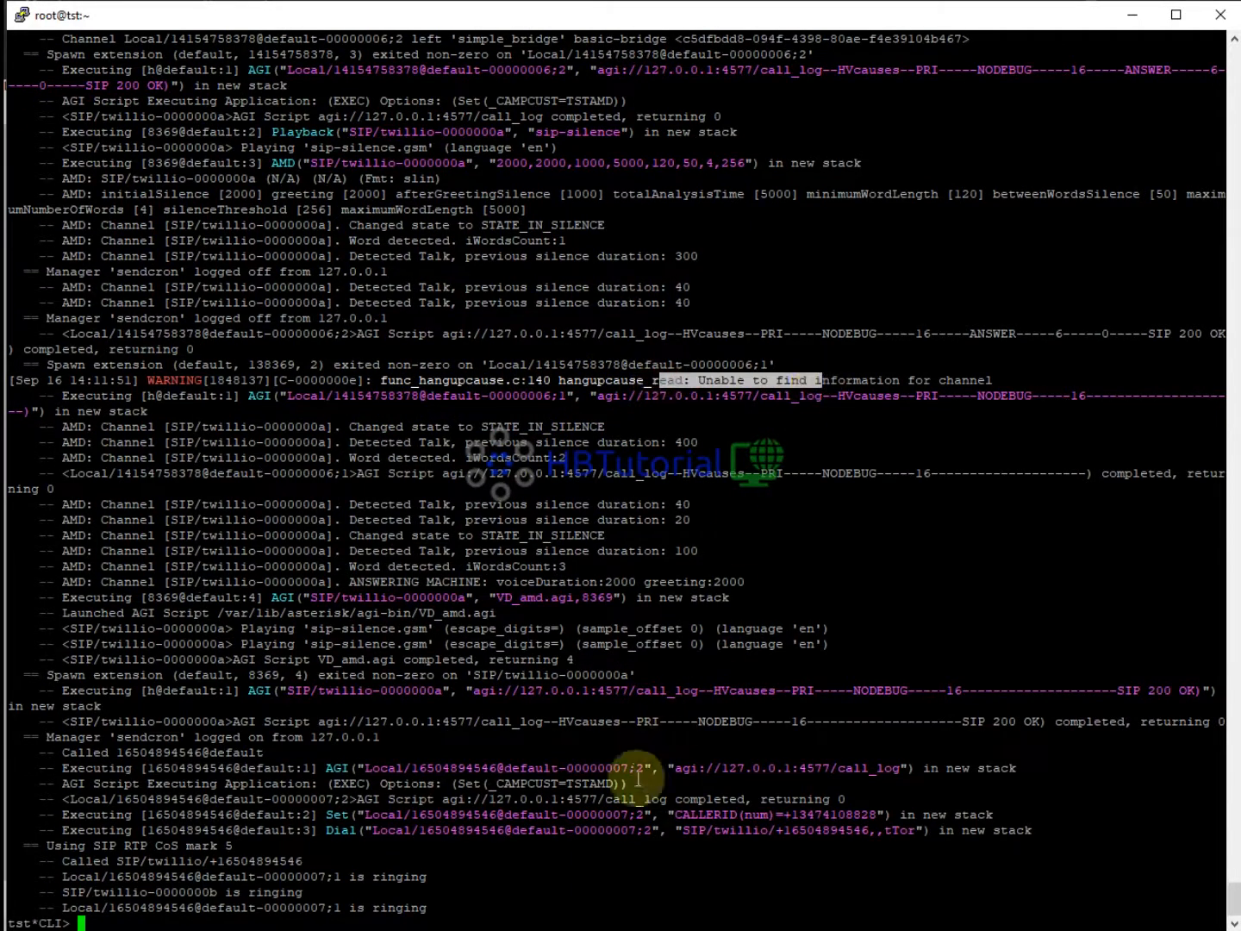
{"action": "mouse_move", "coordinate": [482, 930]}
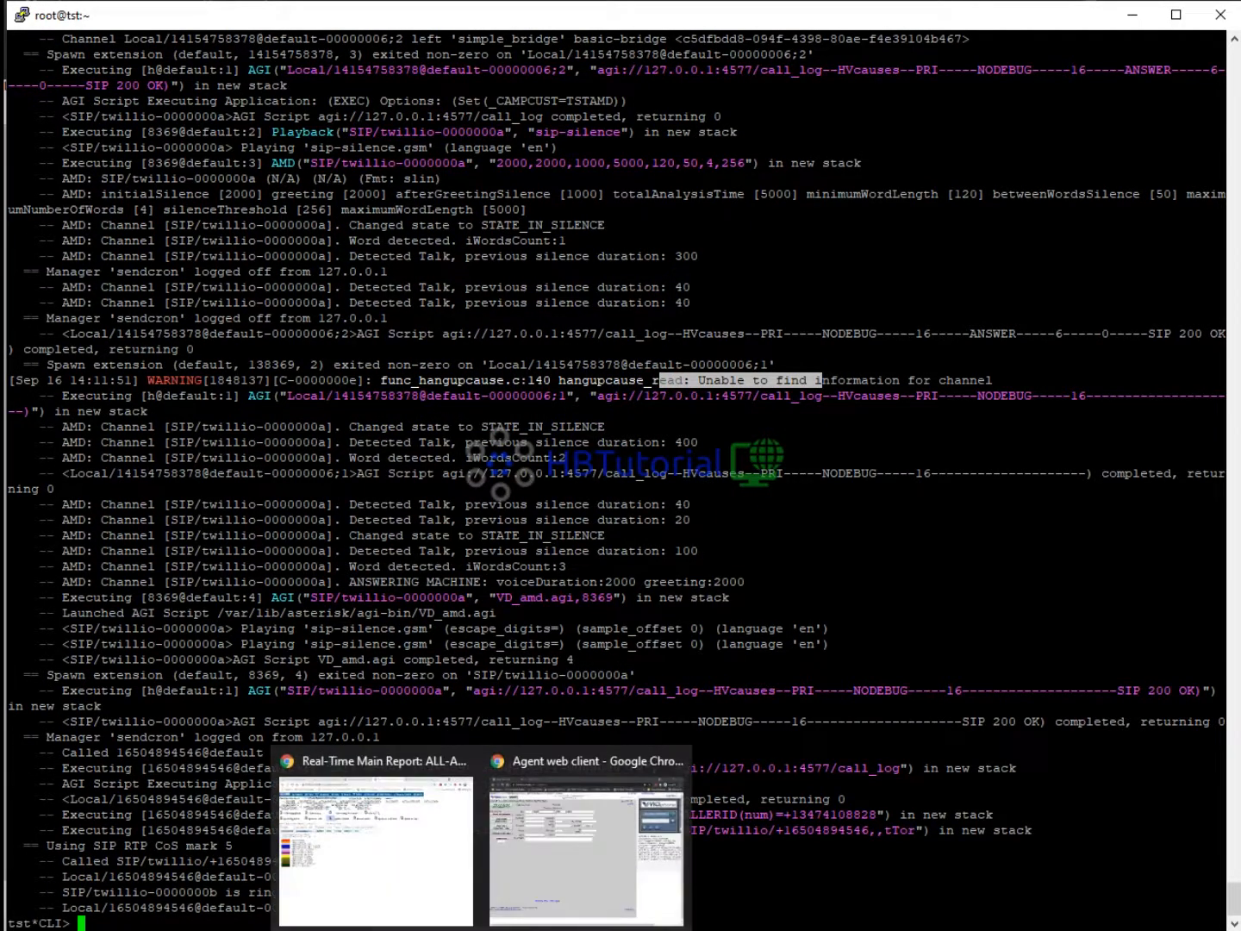
{"action": "left_click", "coordinate": [379, 862]}
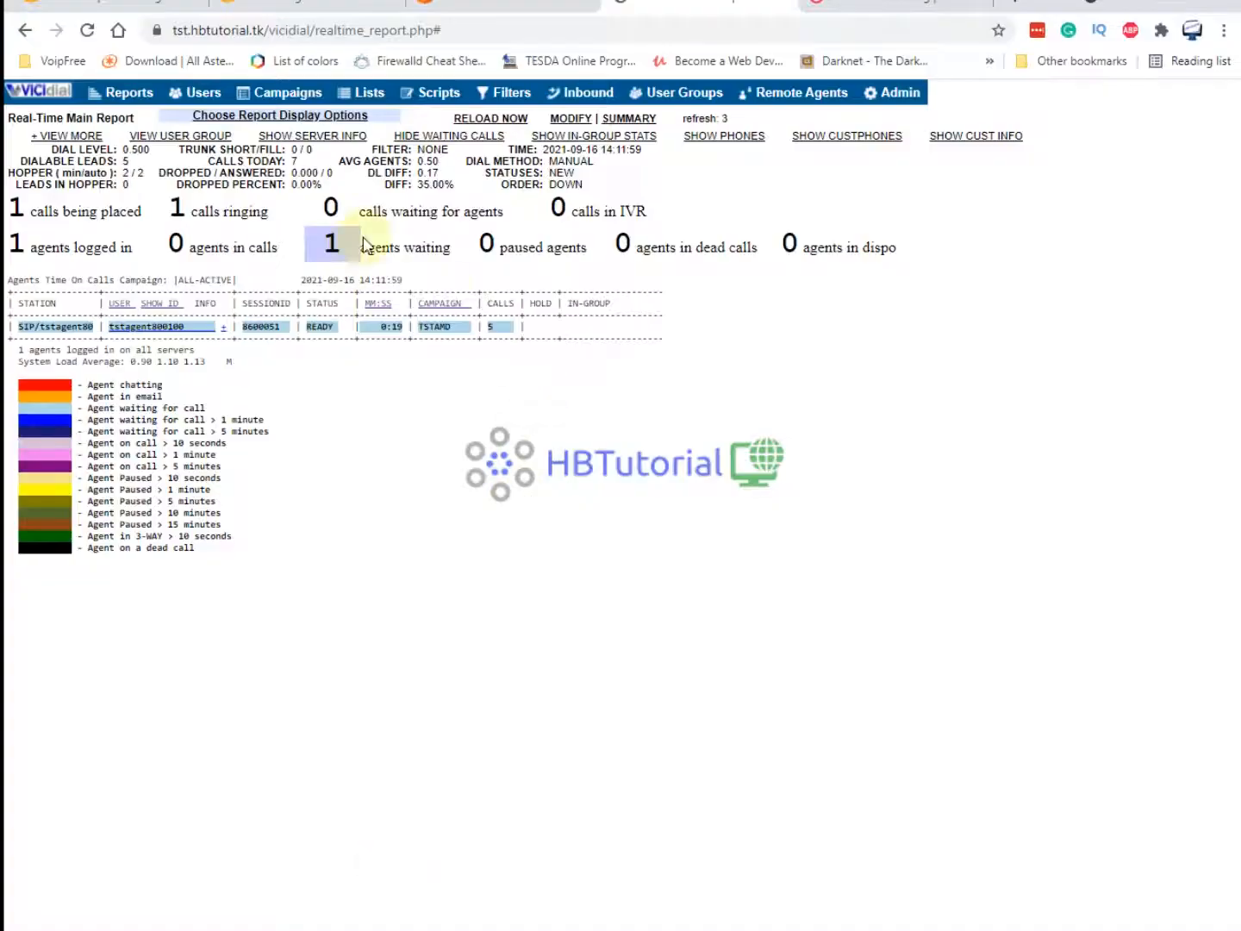
Open the Campaigns page in a new tab and bring up the TstAMD campaign's settings.
{"action": "right_click", "coordinate": [297, 91]}
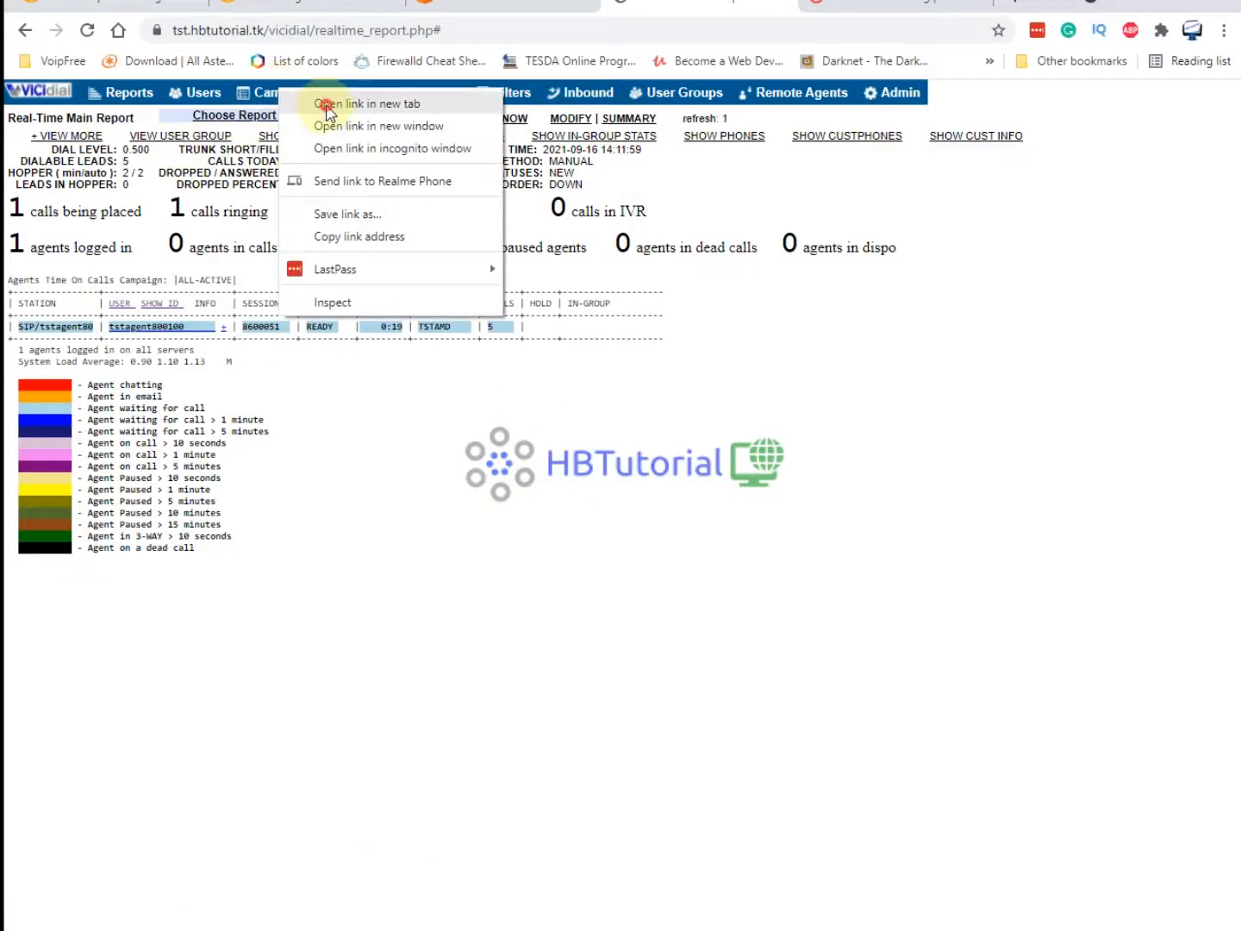
{"action": "left_click", "coordinate": [327, 103]}
{"action": "left_click", "coordinate": [716, 13]}
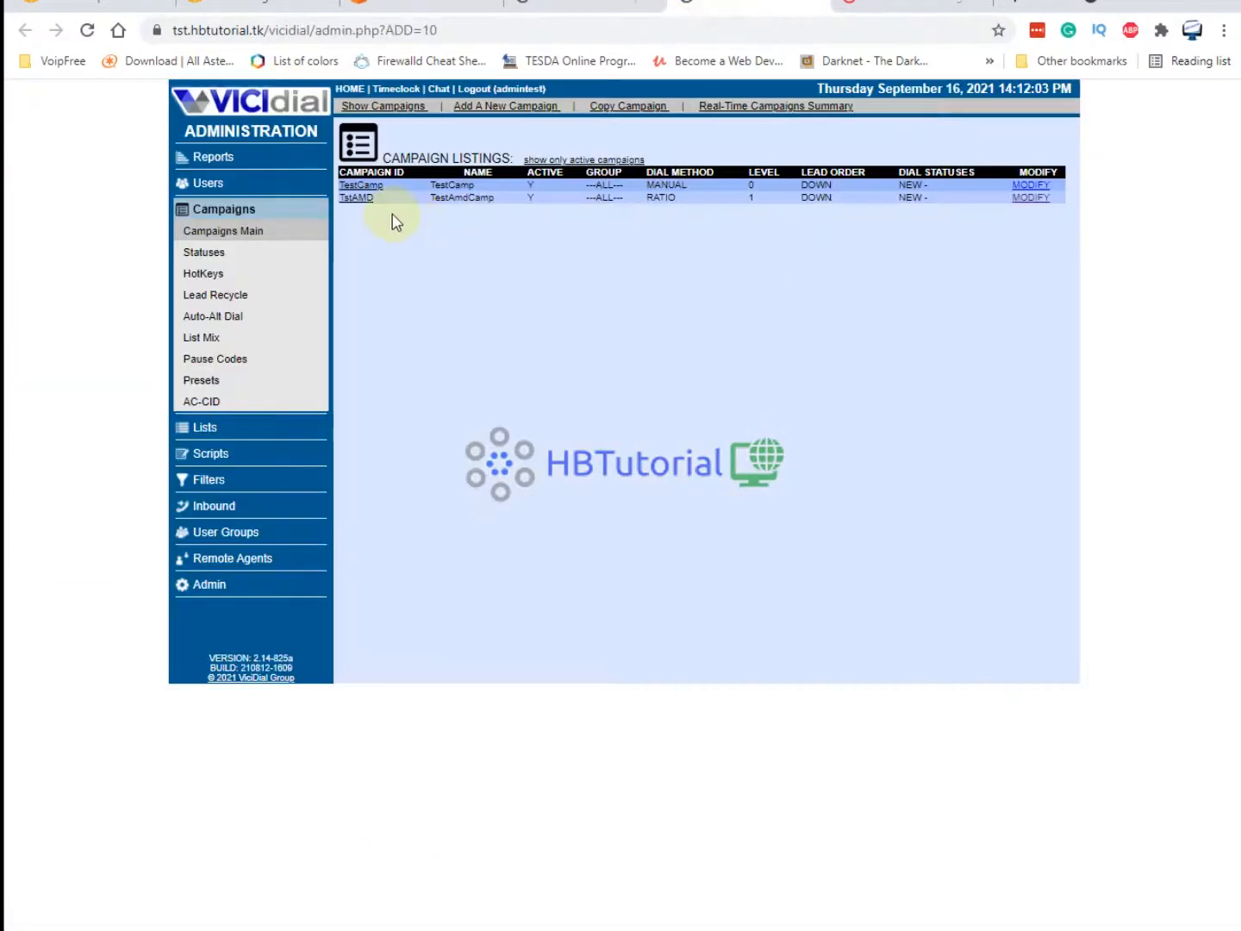
{"action": "left_click", "coordinate": [1030, 198]}
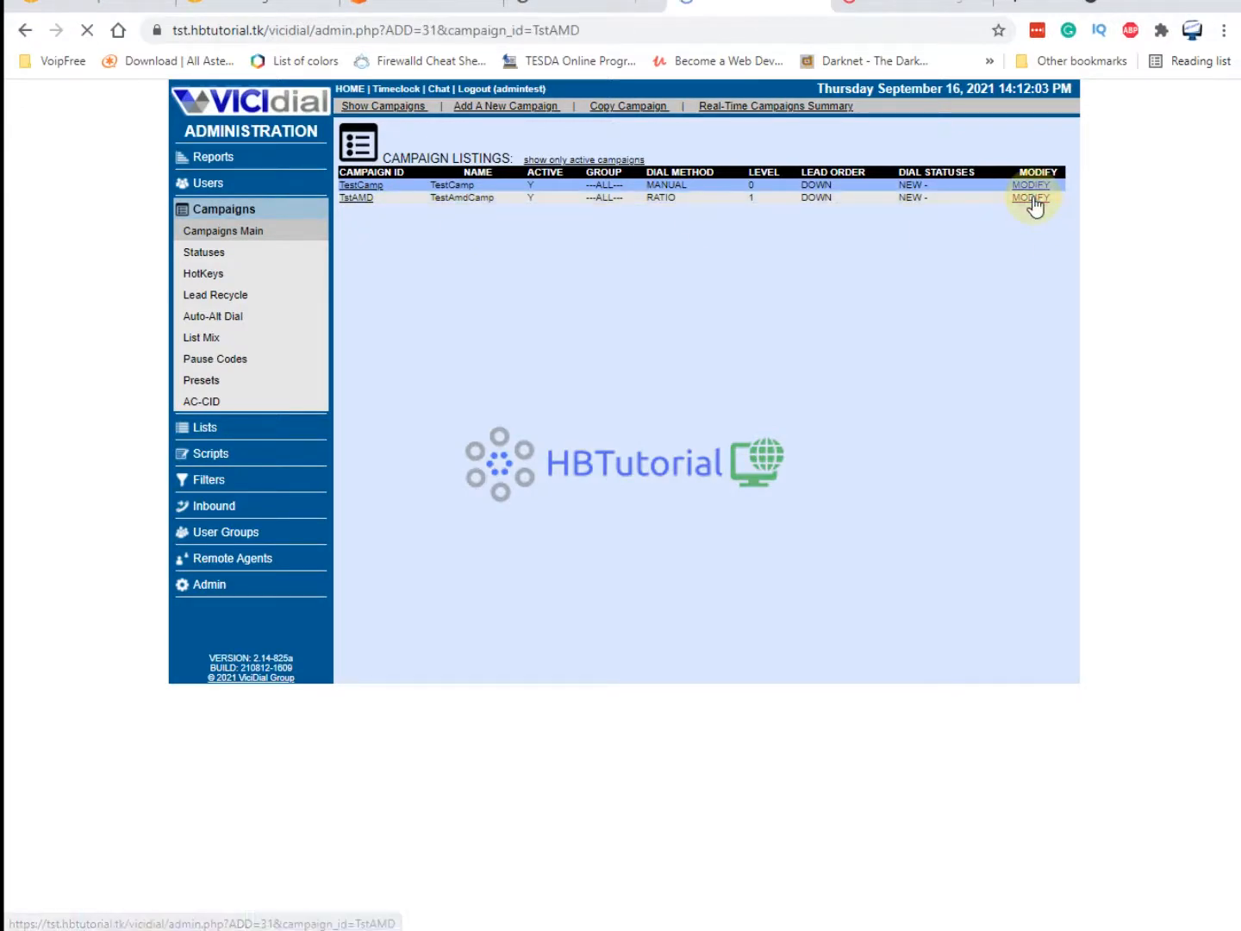
{"action": "scroll", "coordinate": [788, 451], "scroll_direction": "down", "scroll_amount": 10}
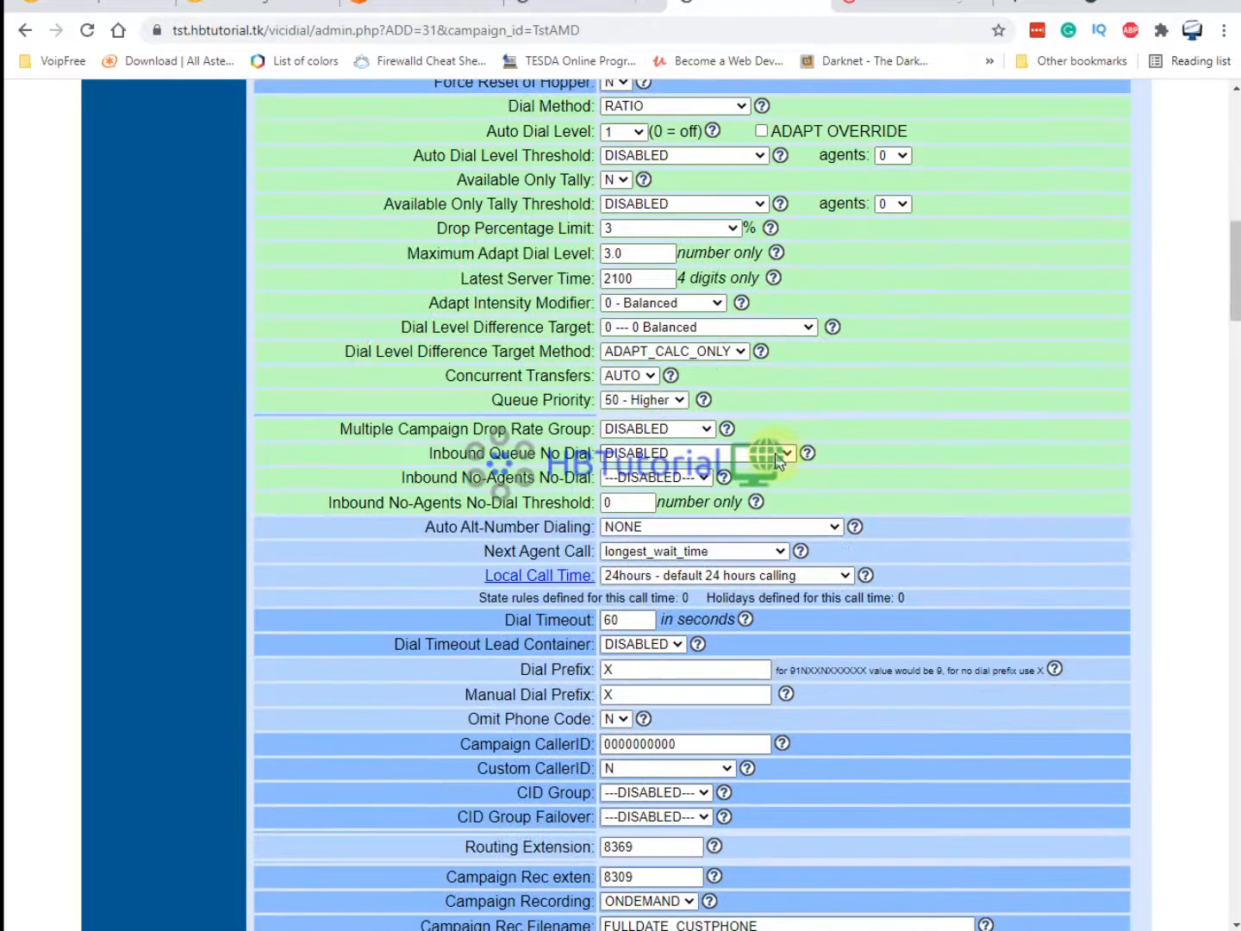
{"action": "scroll", "coordinate": [798, 445], "scroll_direction": "down", "scroll_amount": 5}
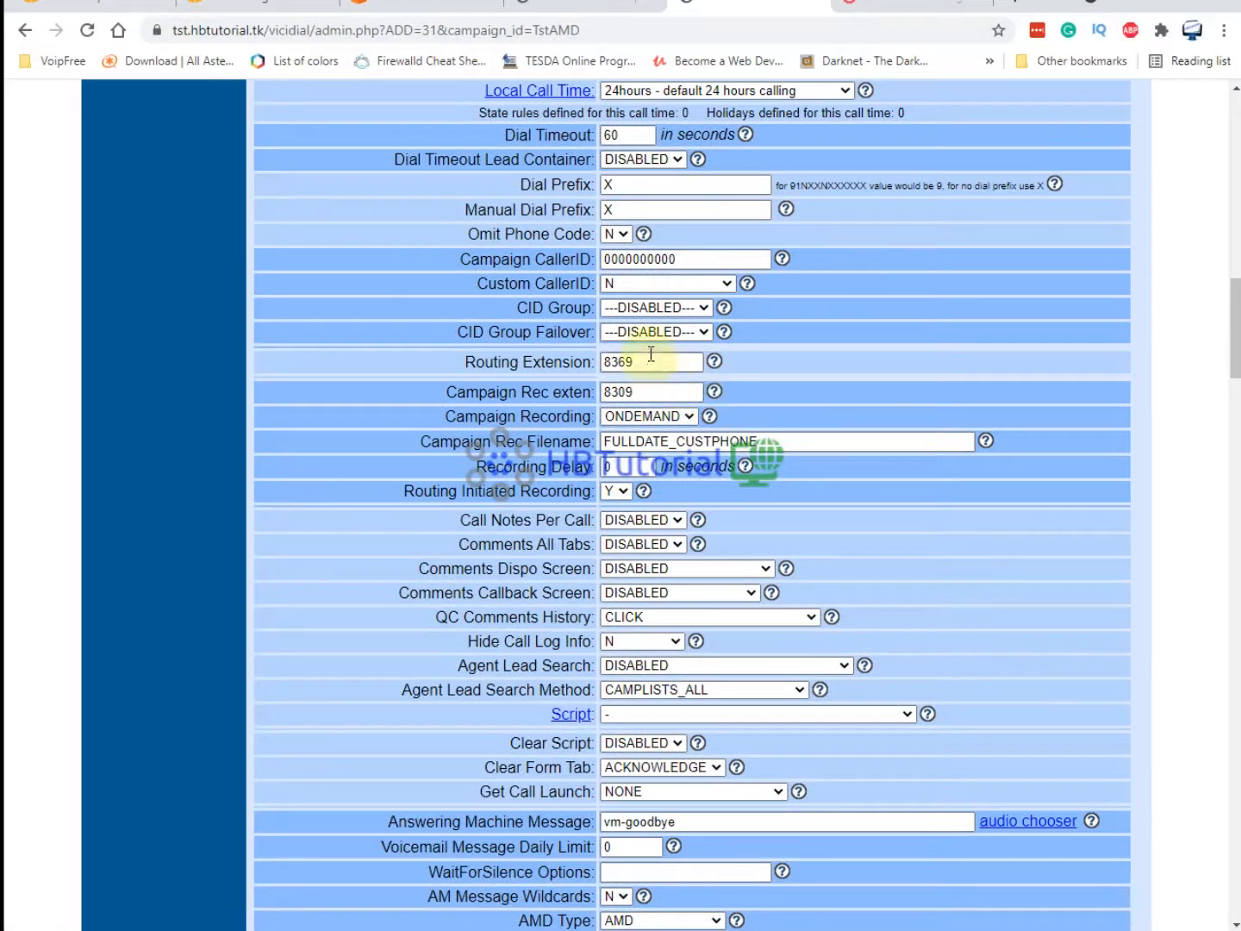
{"action": "scroll", "coordinate": [628, 383], "scroll_direction": "up", "scroll_amount": 3}
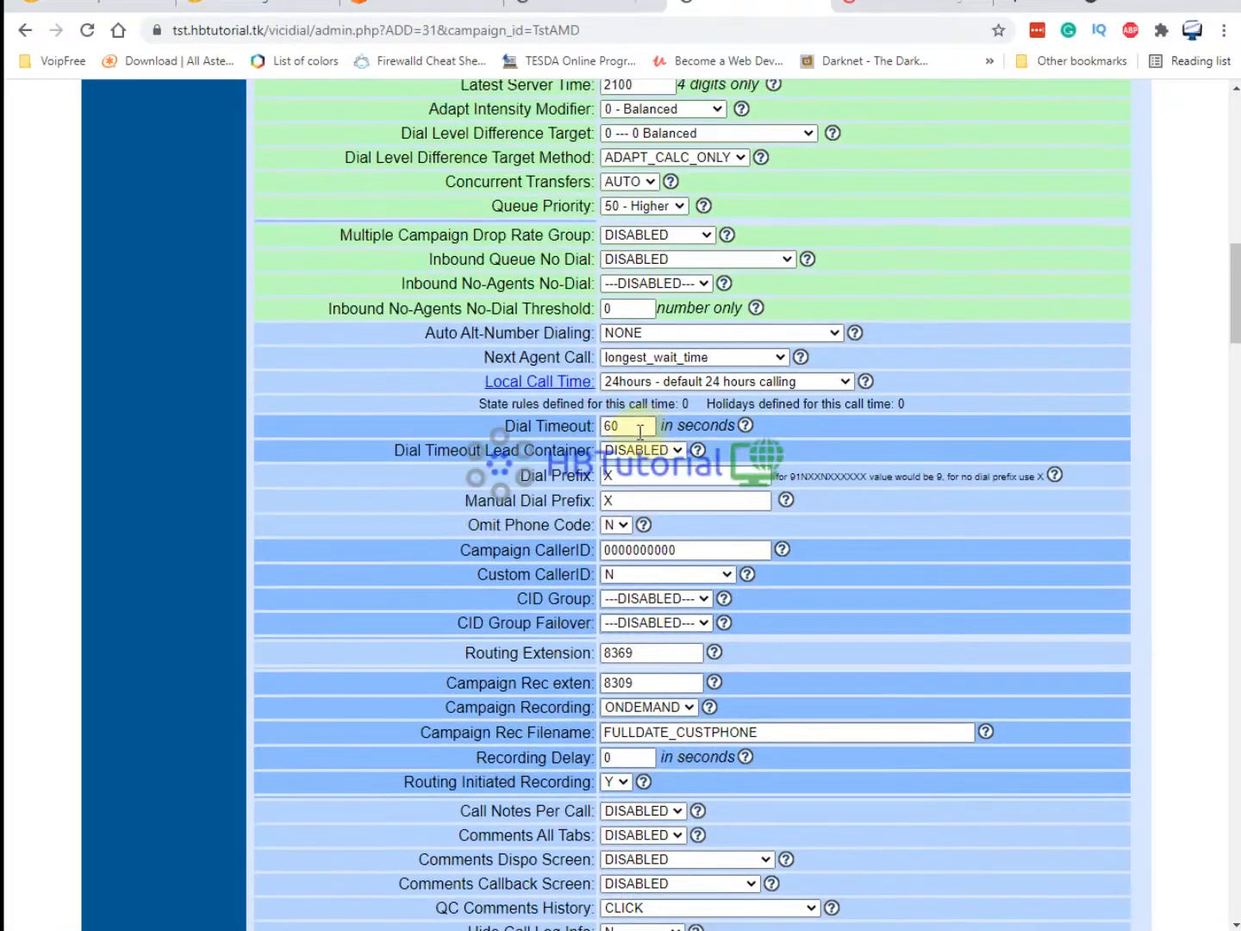
Change TstAMD's Dial Timeout from 60 to 26 seconds and submit.
{"action": "left_click_drag", "start_coordinate": [625, 425], "coordinate": [570, 422]}
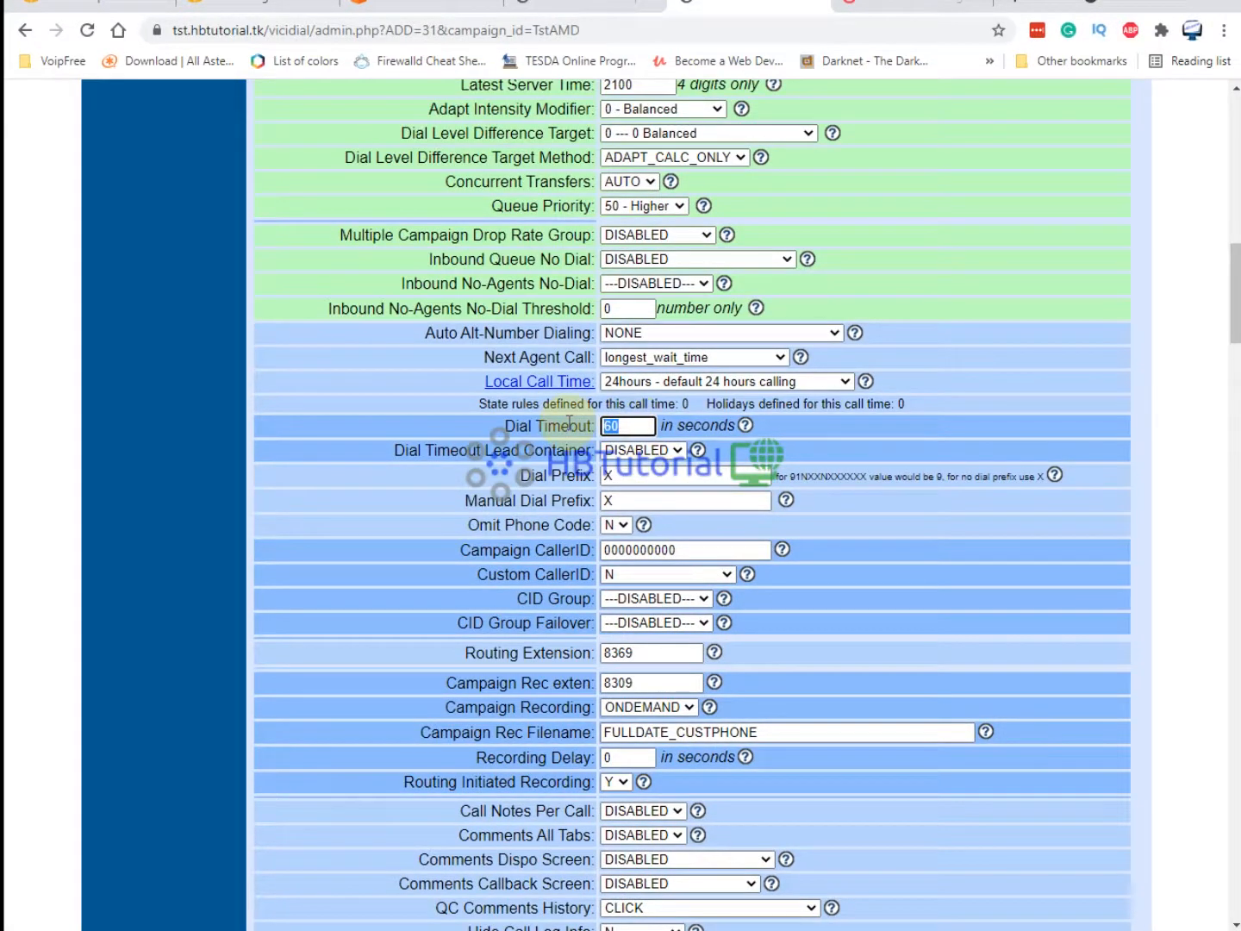
{"action": "type", "text": "22"}
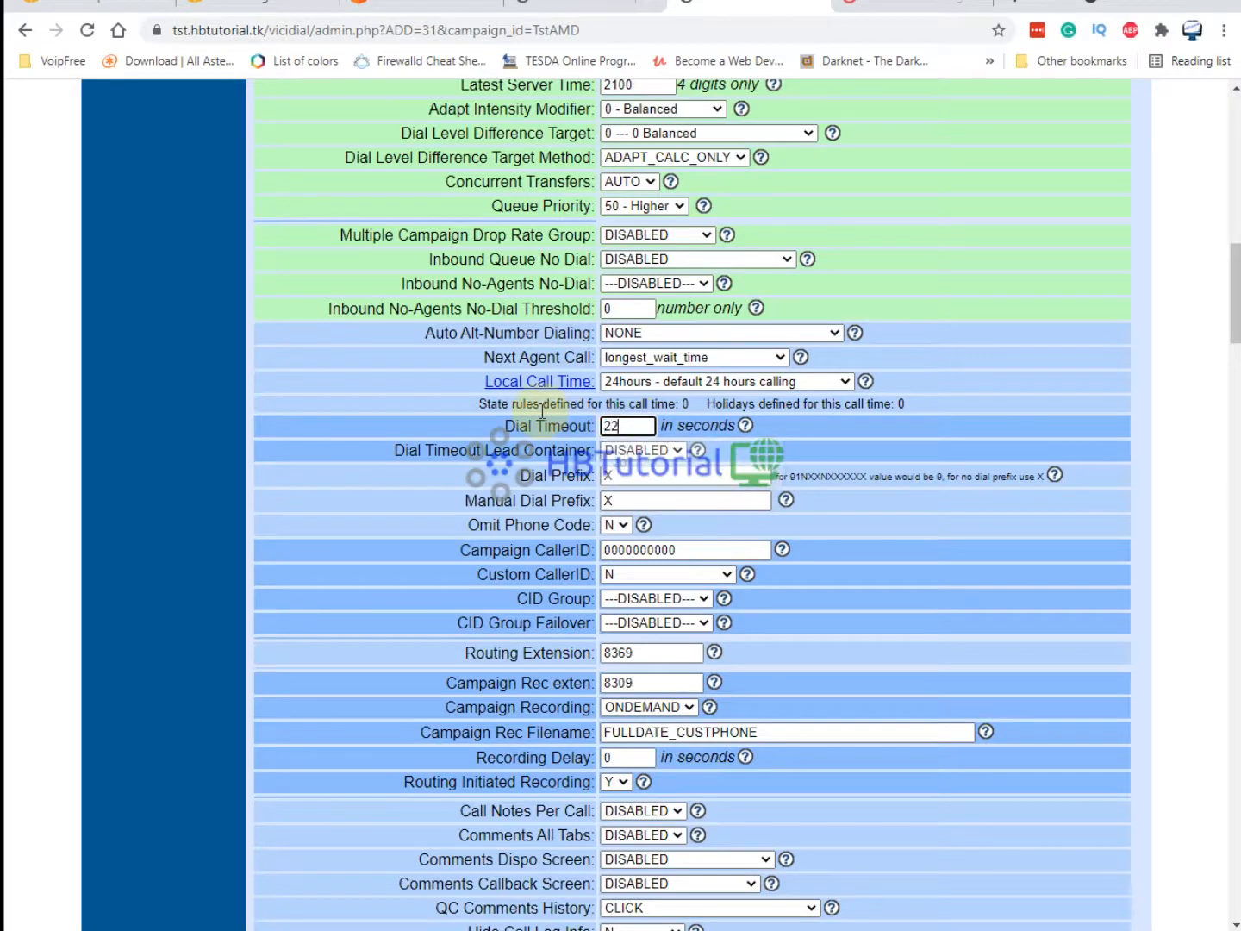
{"action": "key", "text": "BackSpace"}
{"action": "key", "text": "BackSpace"}
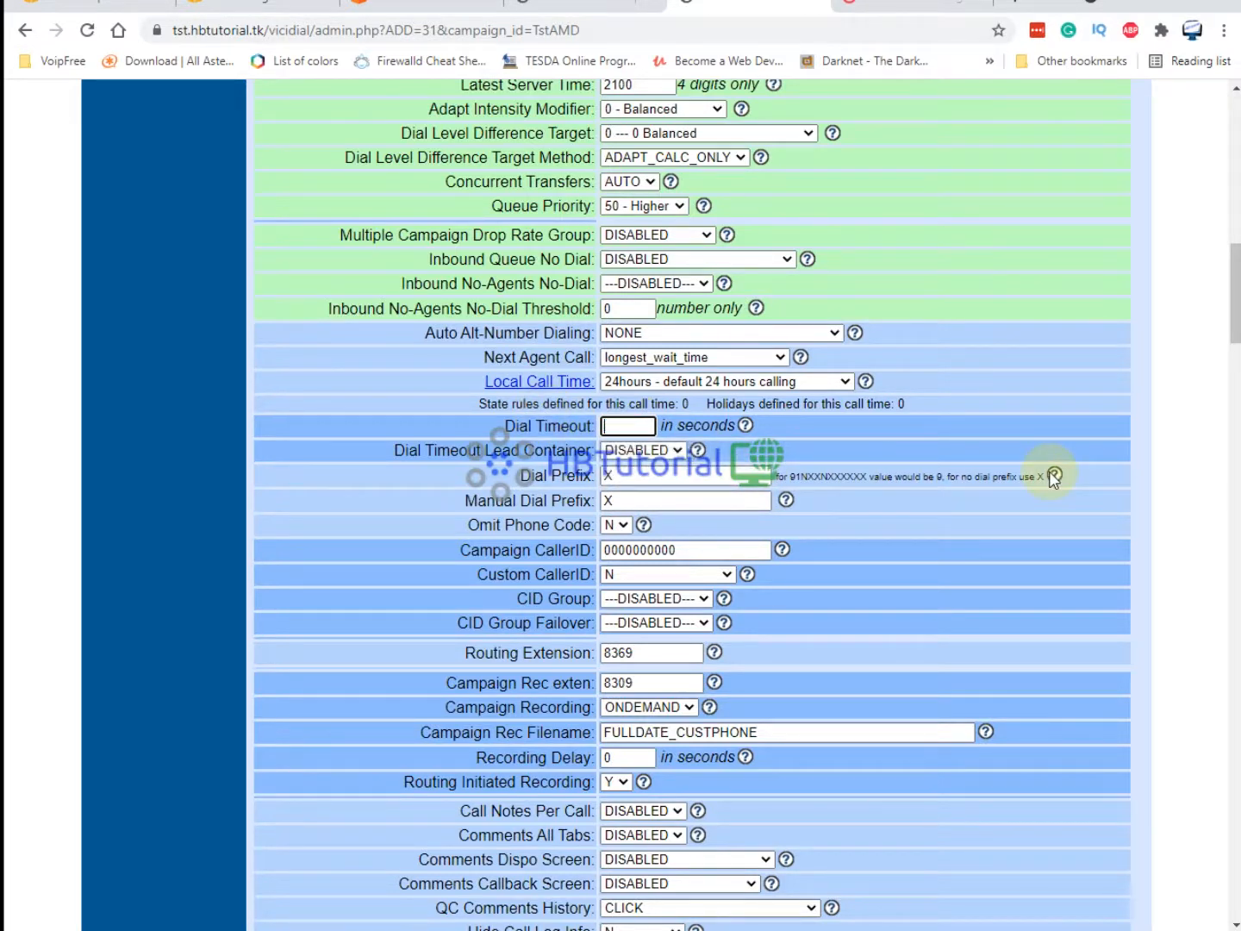
{"action": "type", "text": "26"}
{"action": "key", "text": "Return"}
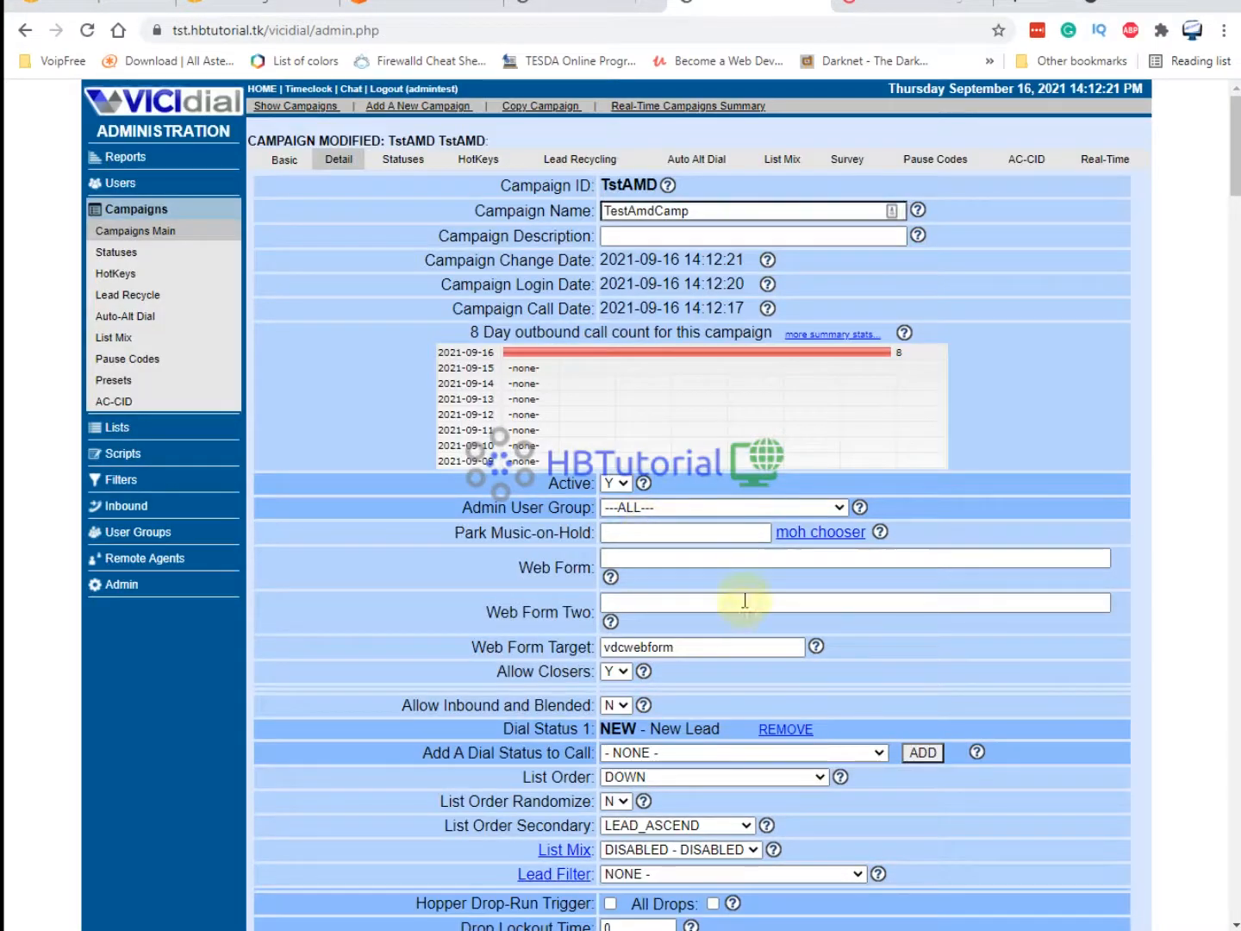
Review the saved TstAMD campaign page with its updated change date.
{"action": "scroll", "coordinate": [742, 595], "scroll_direction": "down", "scroll_amount": 5}
{"action": "scroll", "coordinate": [805, 586], "scroll_direction": "down", "scroll_amount": 5}
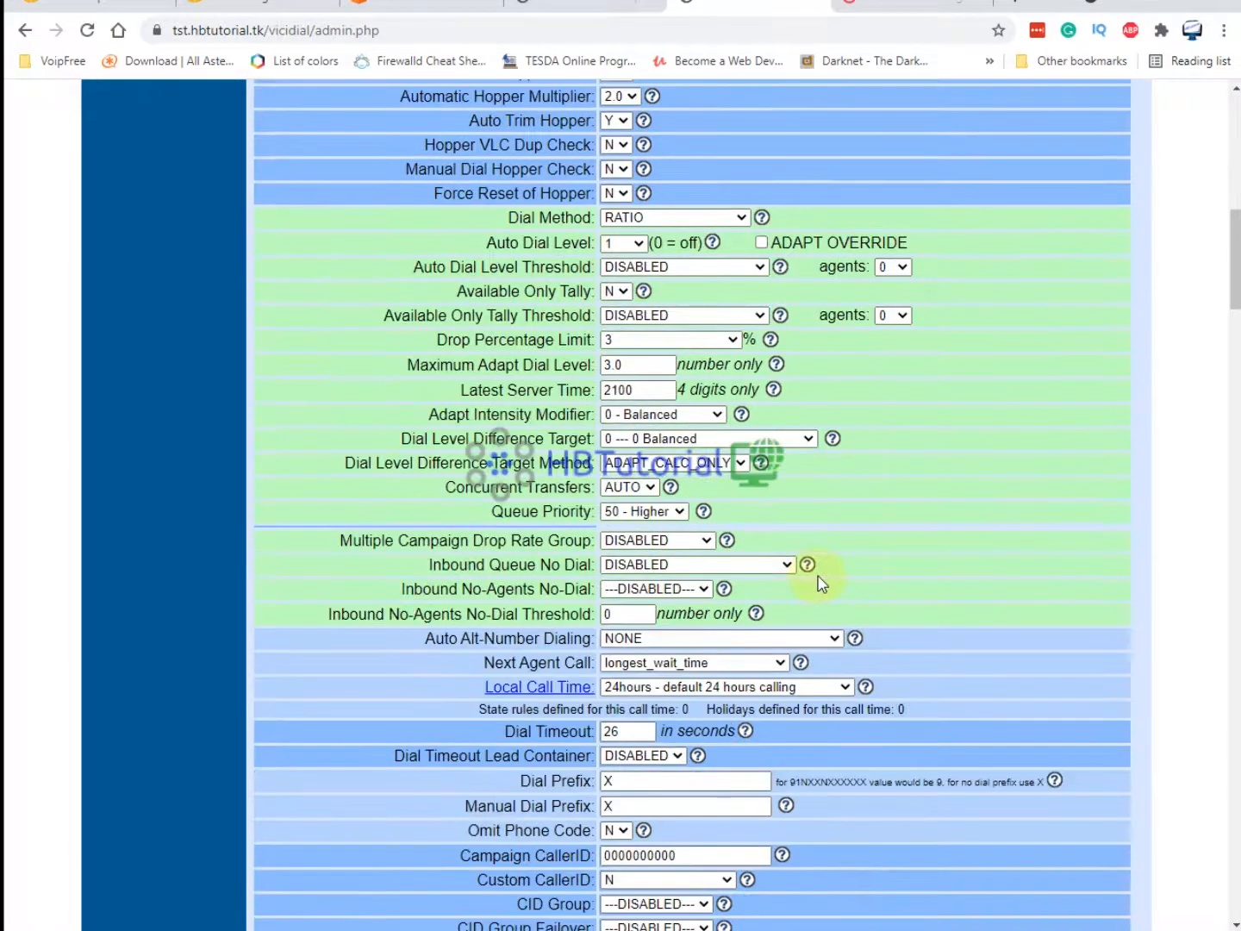
{"action": "scroll", "coordinate": [818, 581], "scroll_direction": "down", "scroll_amount": 2}
{"action": "scroll", "coordinate": [821, 589], "scroll_direction": "down", "scroll_amount": 1}
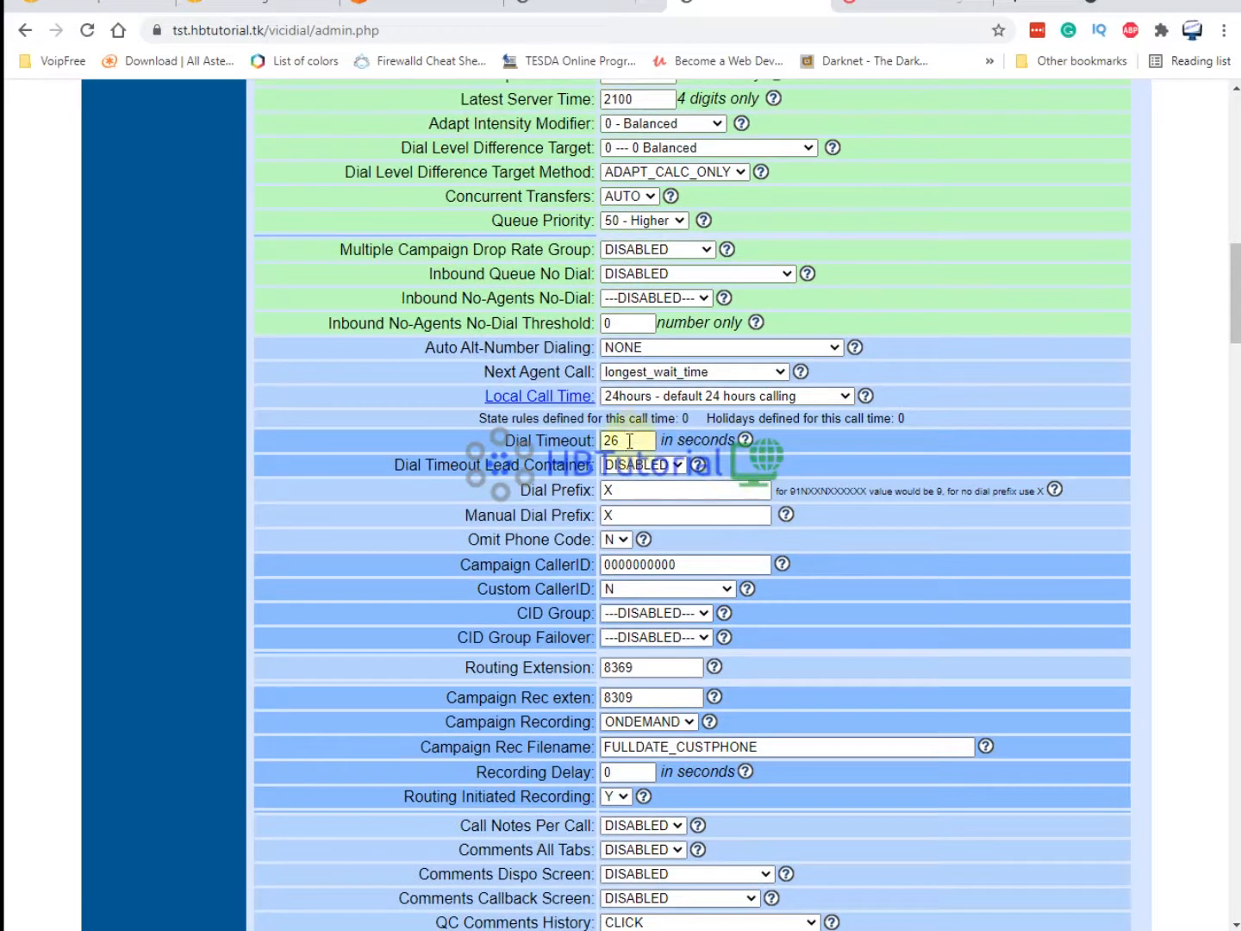
{"action": "scroll", "coordinate": [874, 479], "scroll_direction": "up", "scroll_amount": 5}
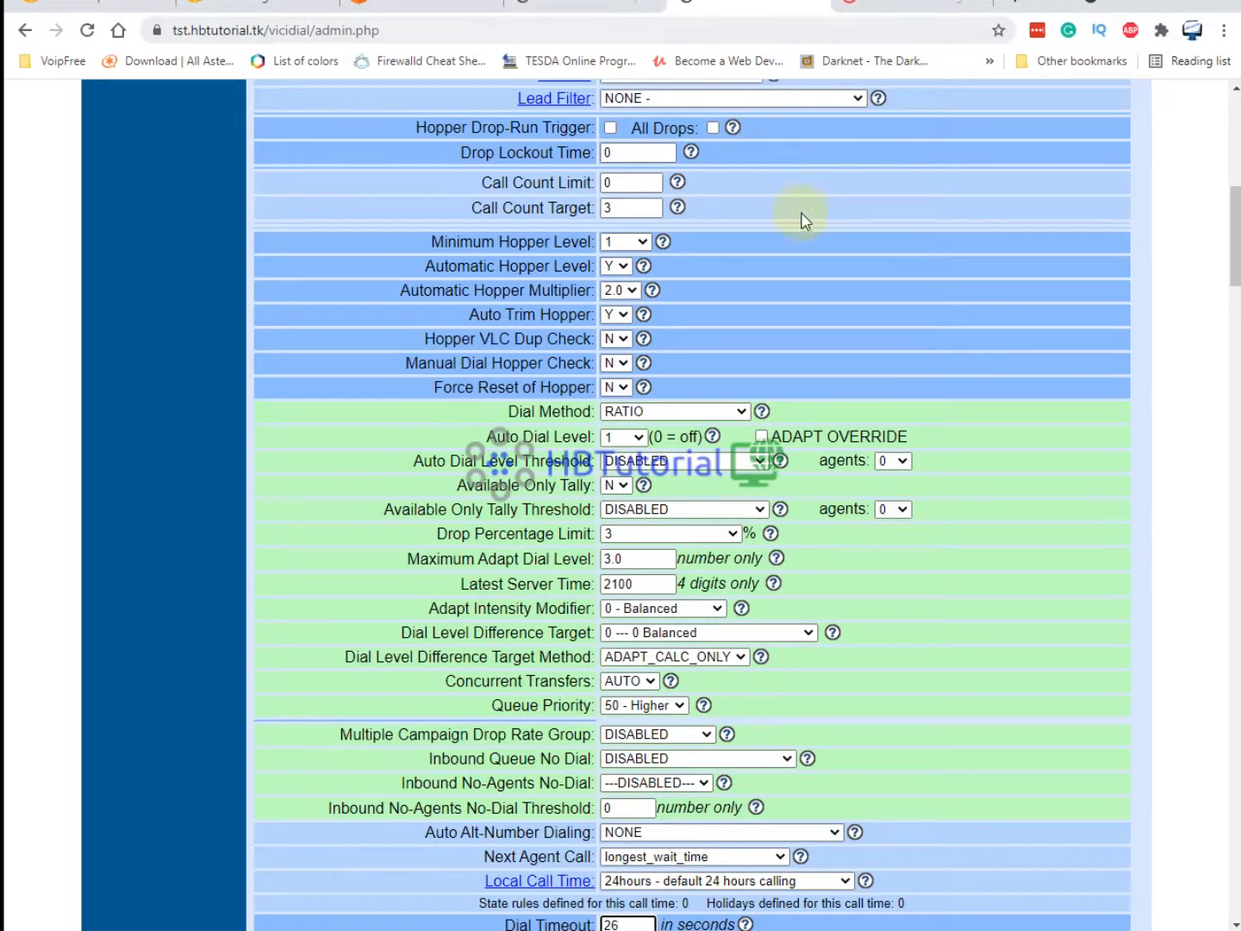
{"action": "scroll", "coordinate": [831, 346], "scroll_direction": "down", "scroll_amount": 16}
{"action": "scroll", "coordinate": [752, 607], "scroll_direction": "down", "scroll_amount": 20}
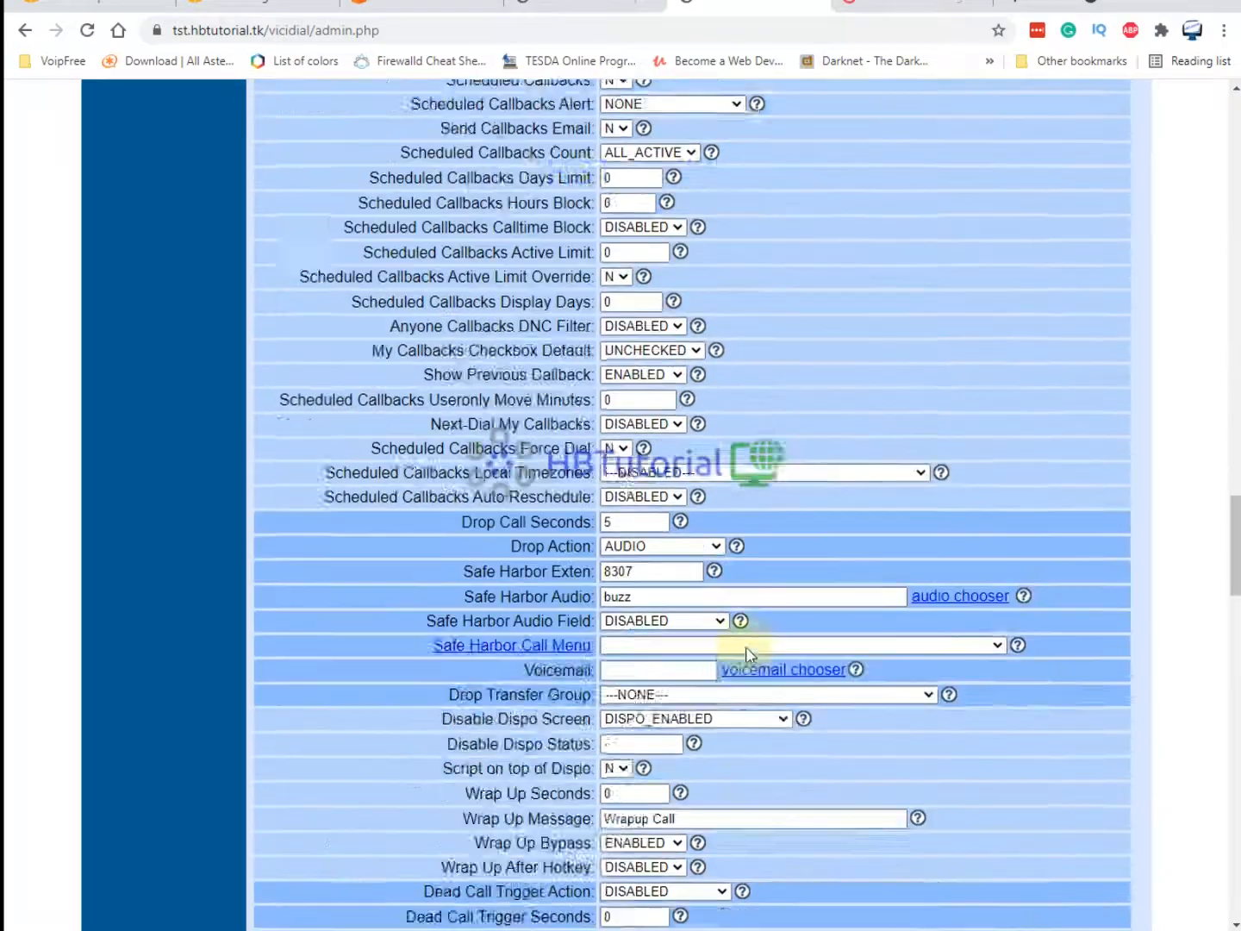
{"action": "scroll", "coordinate": [741, 646], "scroll_direction": "down", "scroll_amount": 2}
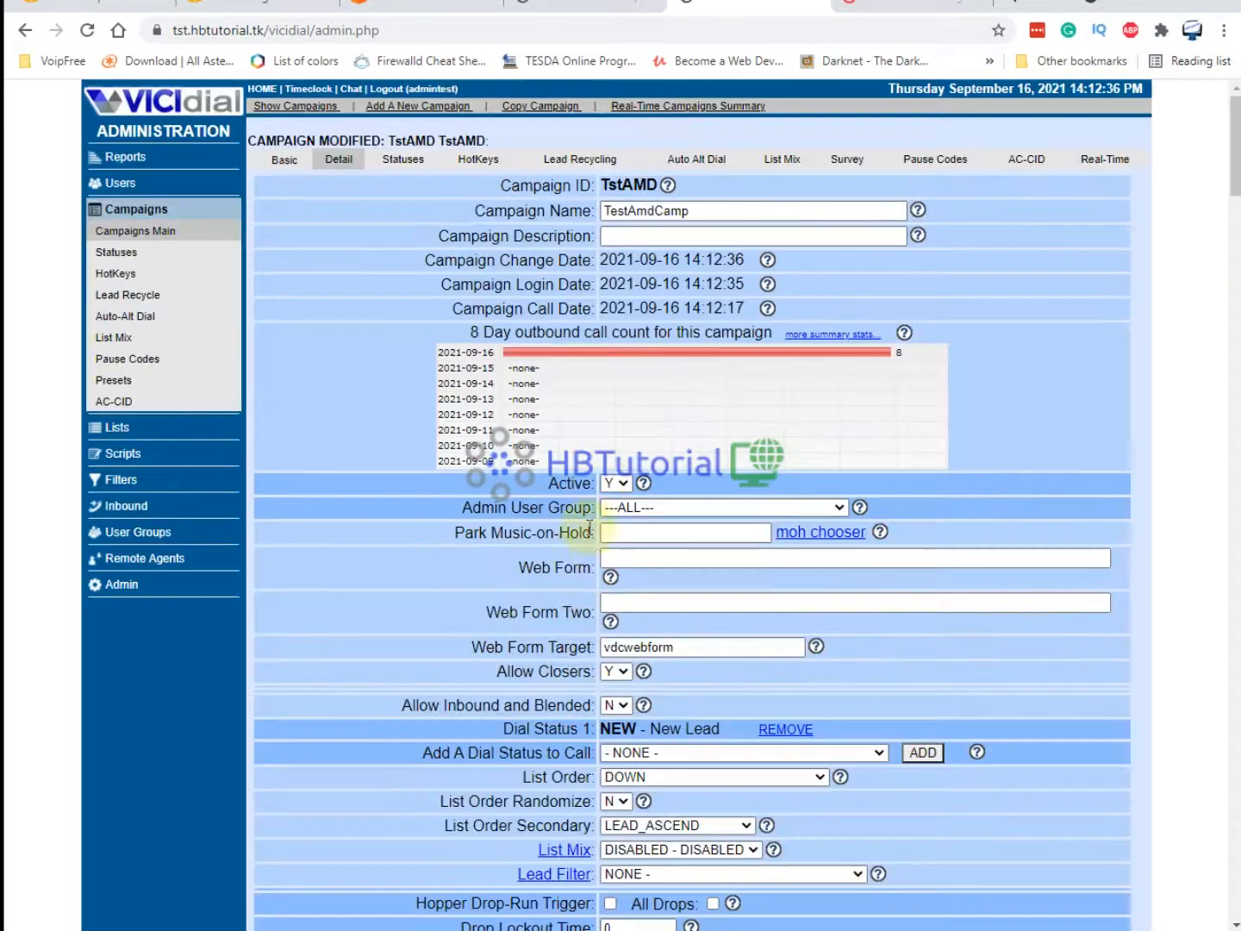
Read the hangup warning and AMD detection lines in the Asterisk log, then return to the Modify Campaign page.
{"action": "left_click", "coordinate": [729, 929]}
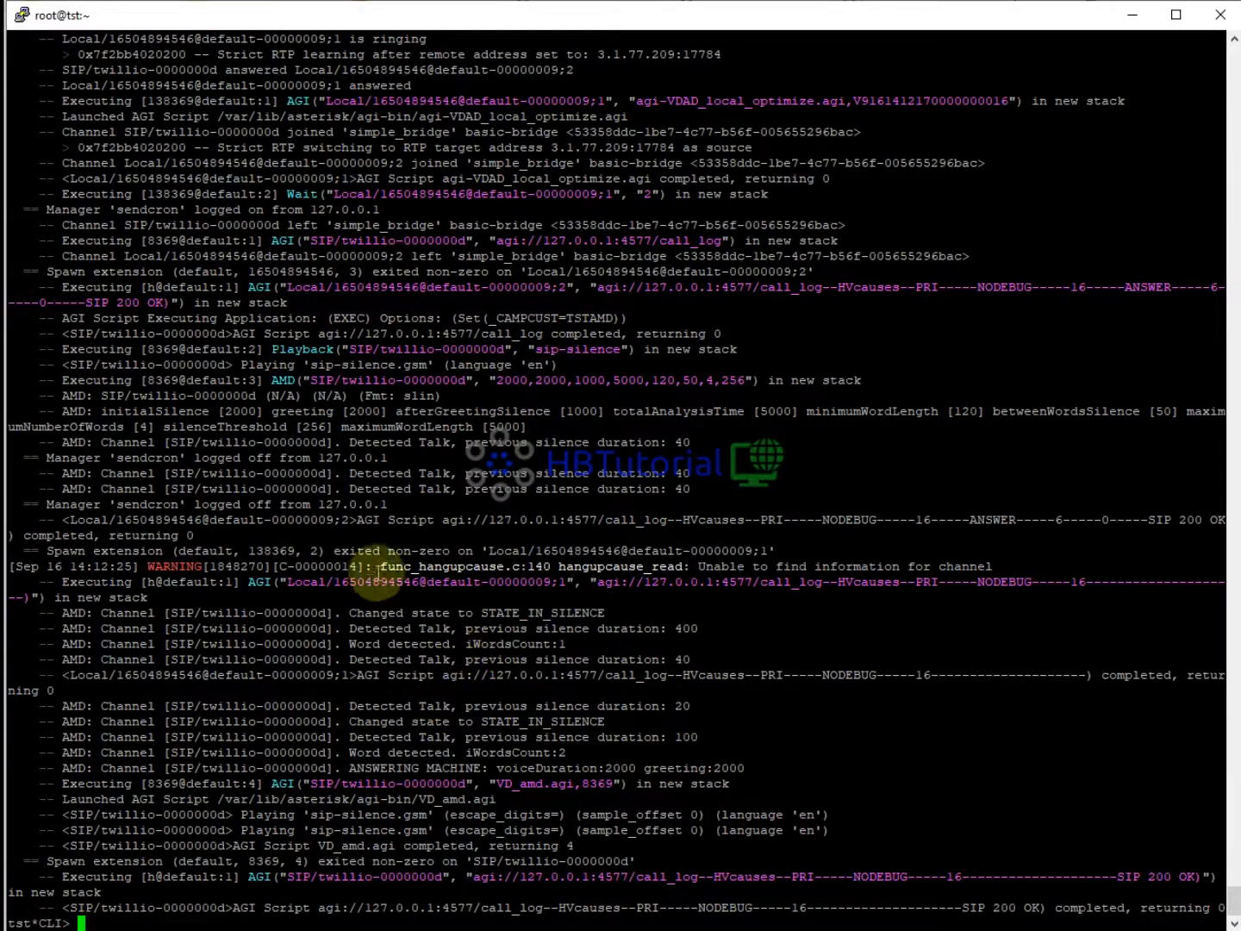
{"action": "left_click_drag", "start_coordinate": [368, 569], "coordinate": [896, 609]}
{"action": "left_click", "coordinate": [835, 517]}
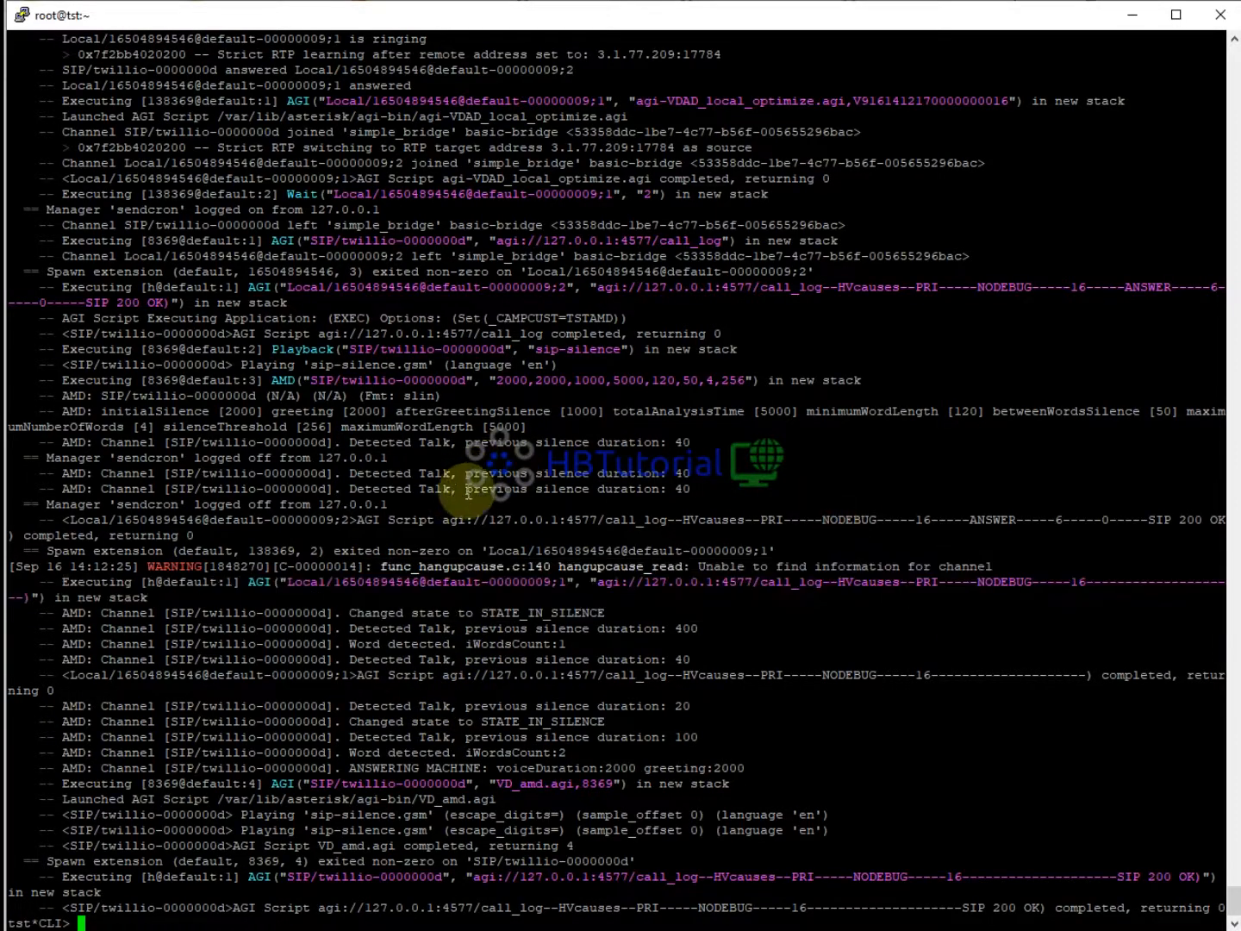
{"action": "left_click_drag", "start_coordinate": [632, 100], "coordinate": [803, 700]}
{"action": "left_click", "coordinate": [659, 394]}
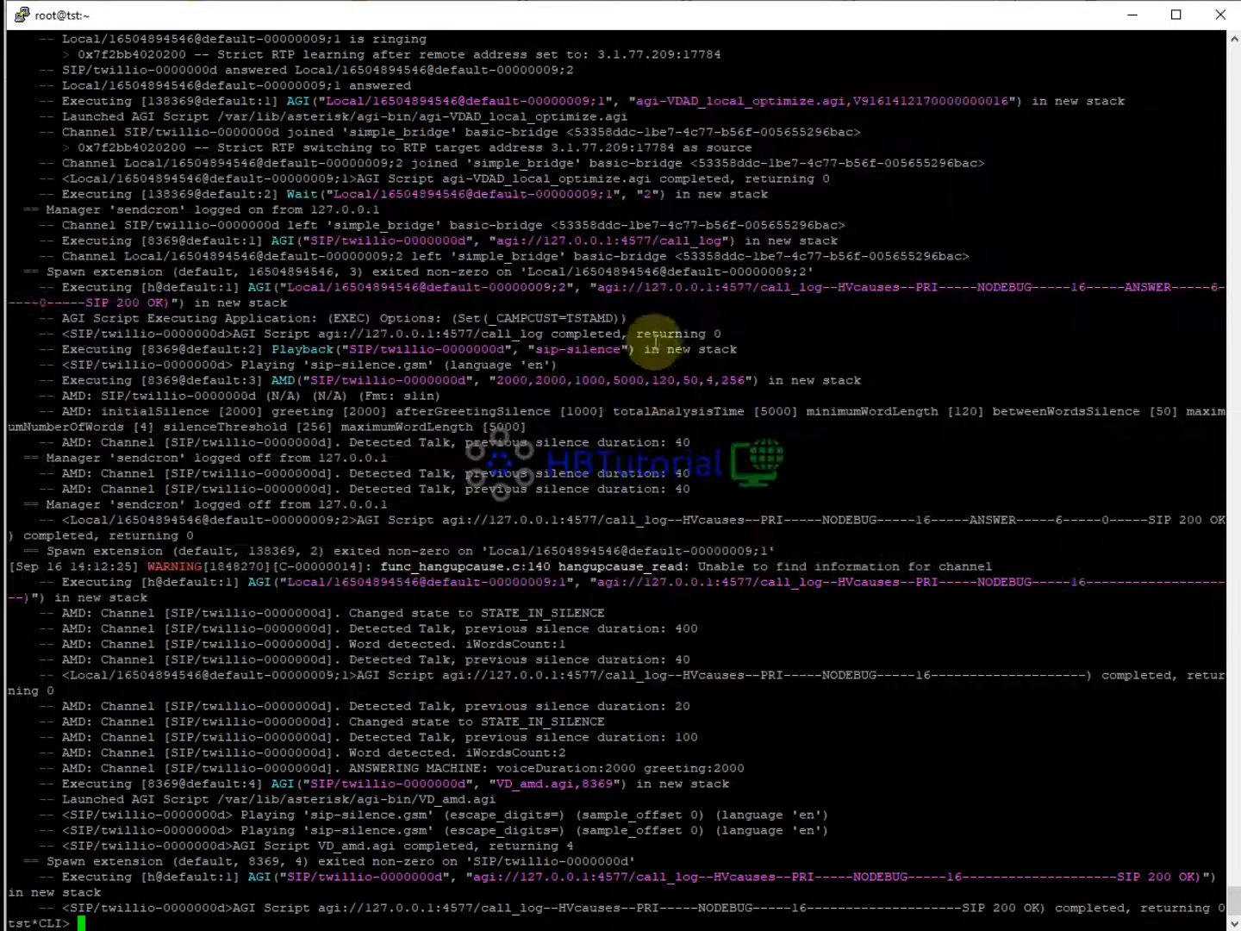
{"action": "left_click", "coordinate": [650, 321]}
{"action": "left_click", "coordinate": [702, 638]}
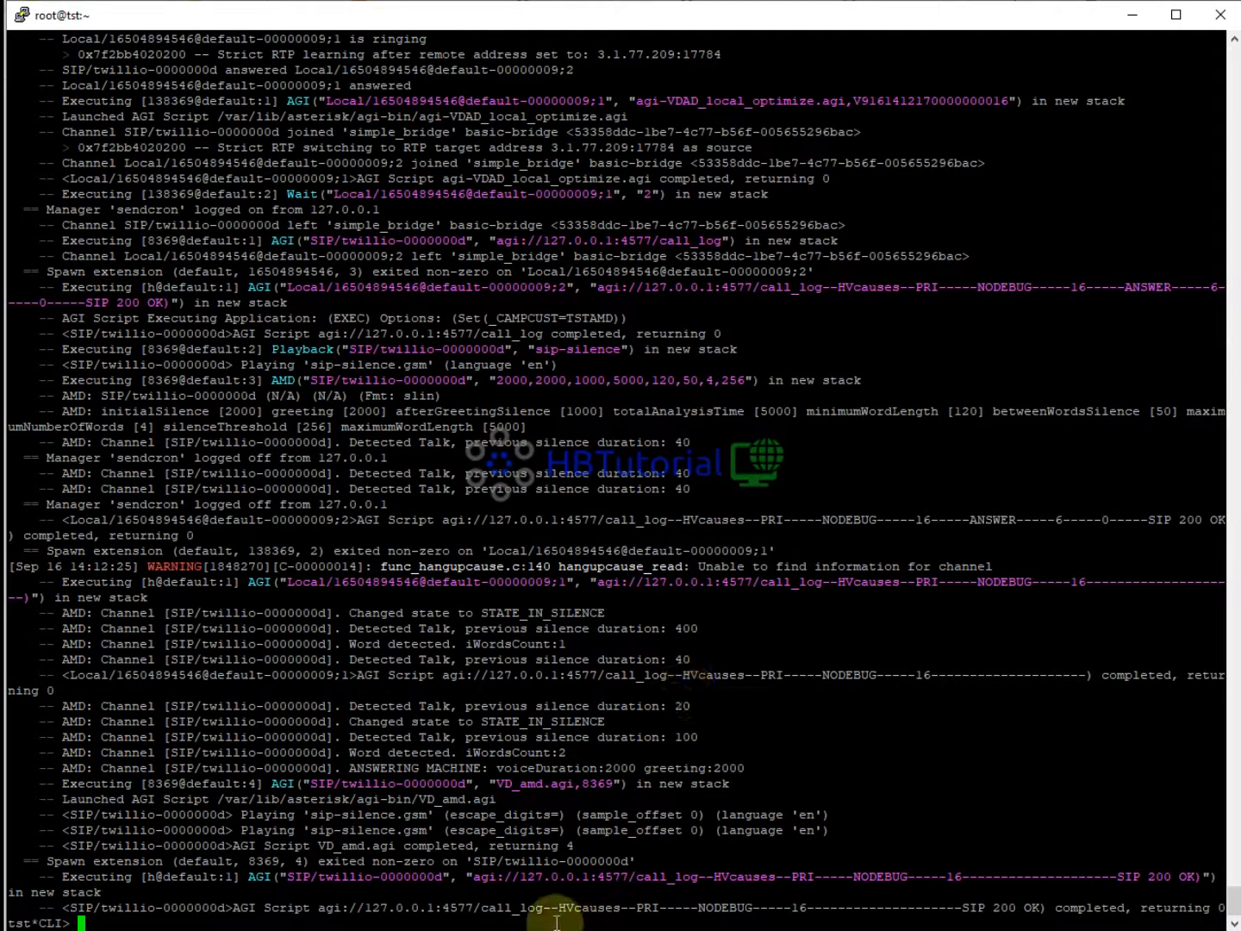
{"action": "mouse_move", "coordinate": [483, 926]}
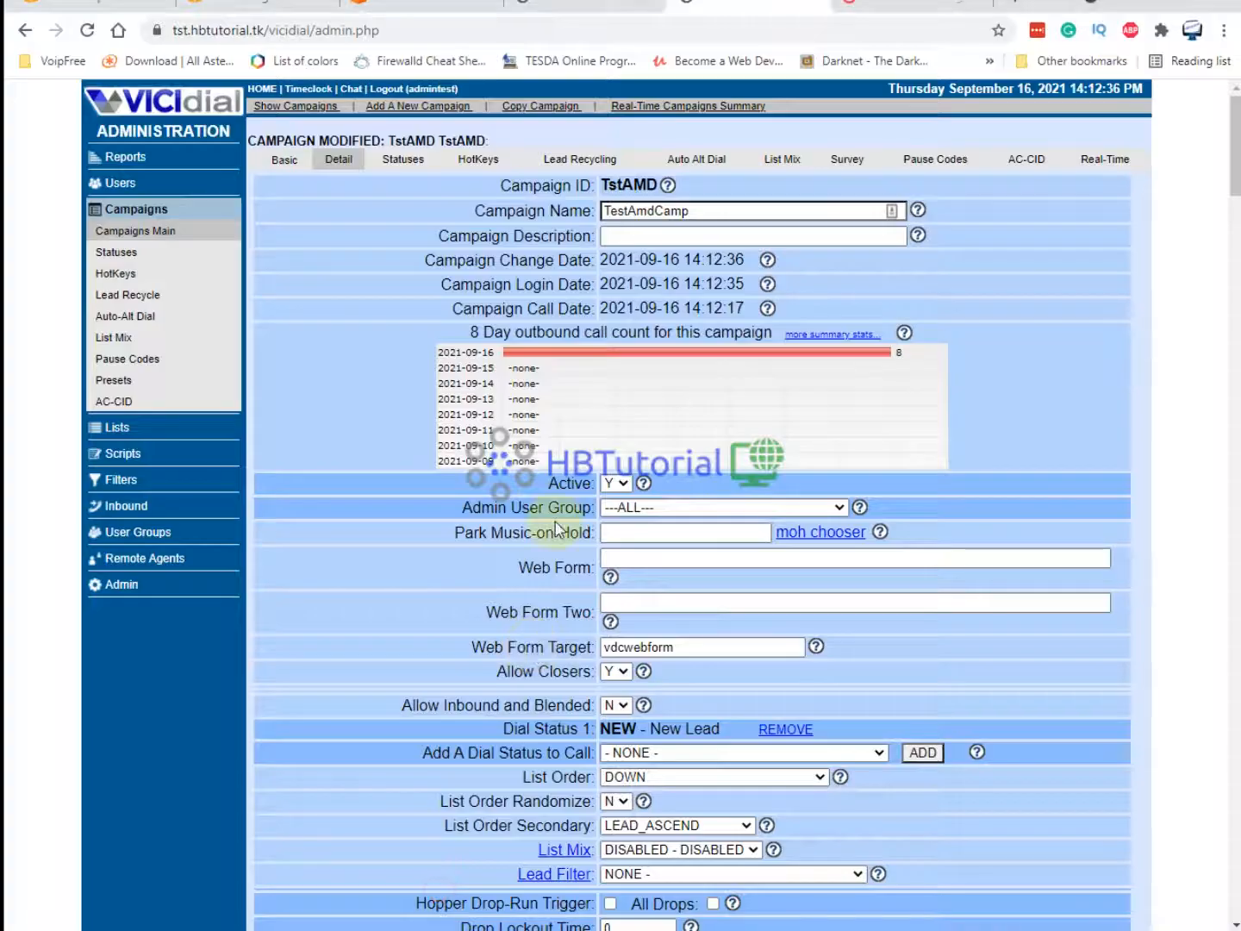
{"action": "left_click", "coordinate": [376, 827]}
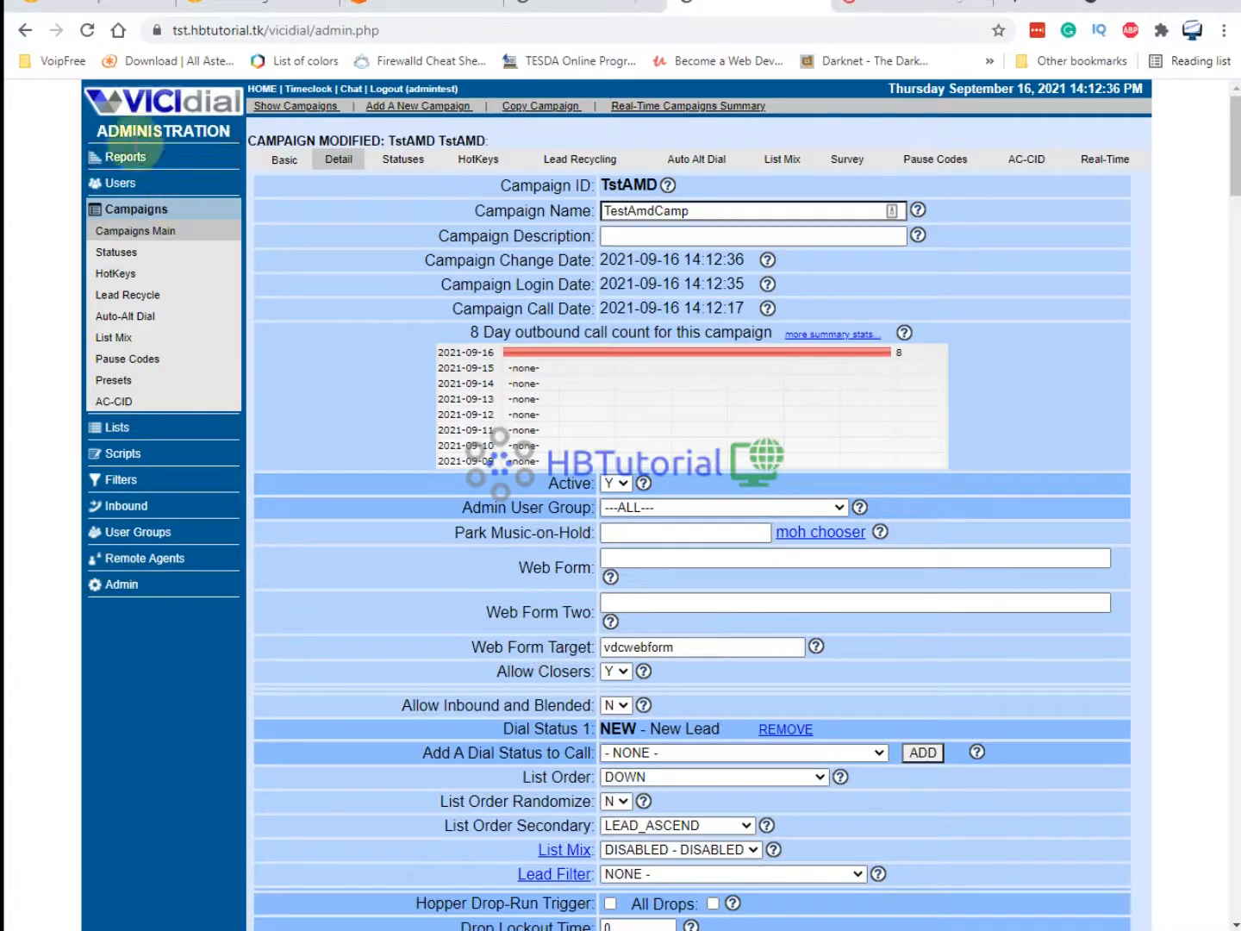
Run the Outbound Calling Report for campaign TstAMD with all lists included.
{"action": "left_click", "coordinate": [118, 160]}
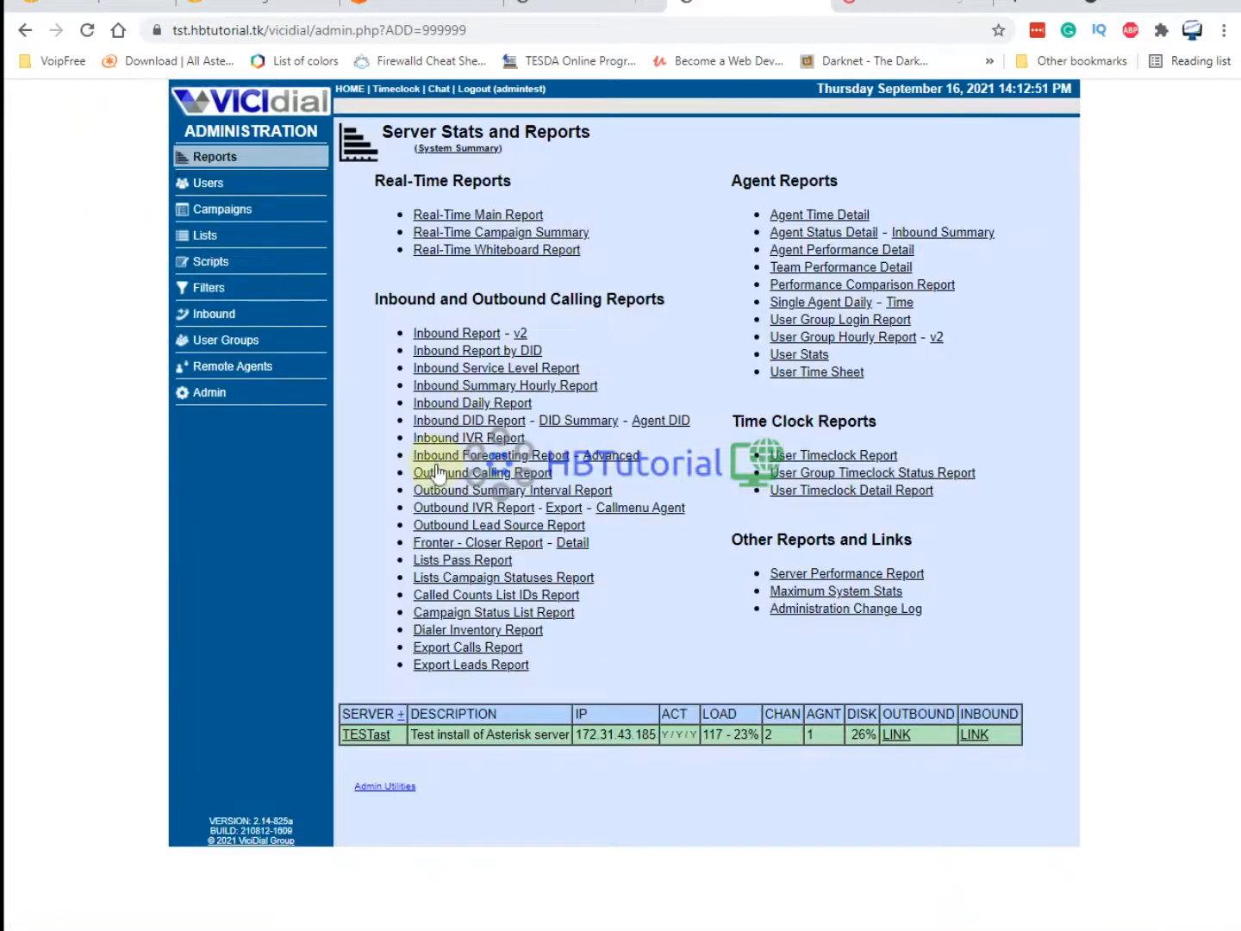
{"action": "left_click", "coordinate": [492, 474]}
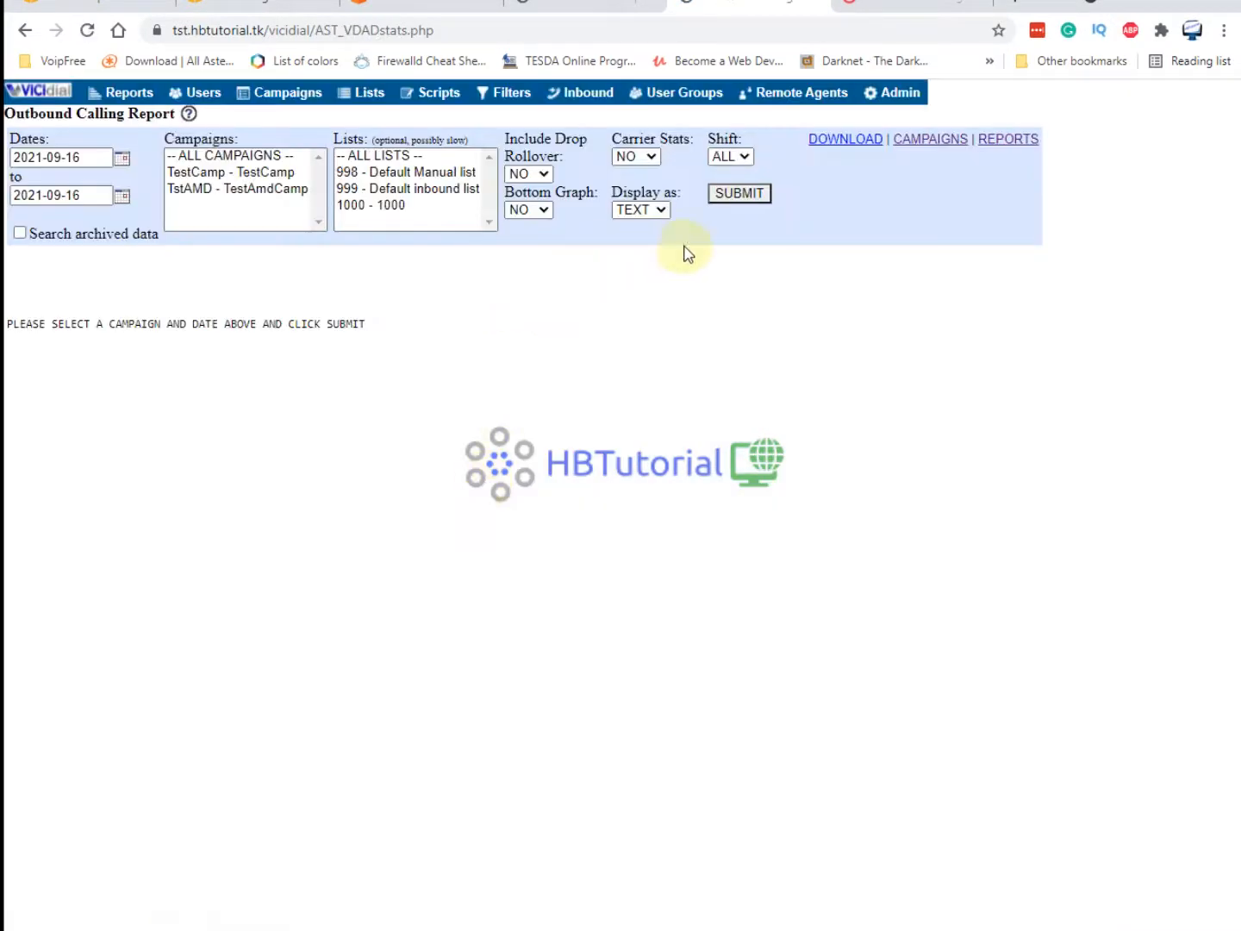
{"action": "left_click", "coordinate": [231, 156]}
{"action": "left_click", "coordinate": [368, 169]}
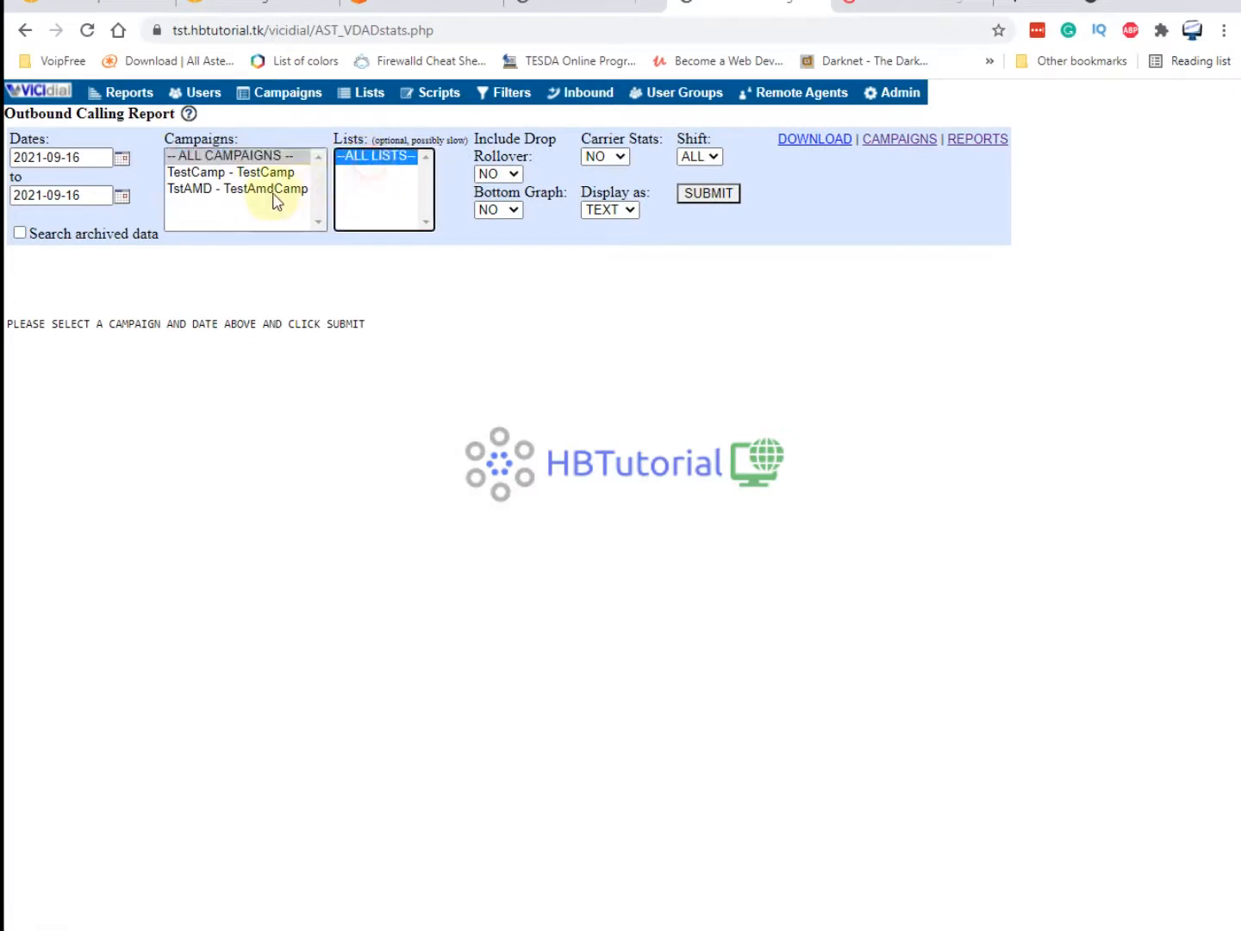
{"action": "left_click", "coordinate": [260, 187]}
{"action": "left_click", "coordinate": [375, 156]}
{"action": "left_click", "coordinate": [709, 195]}
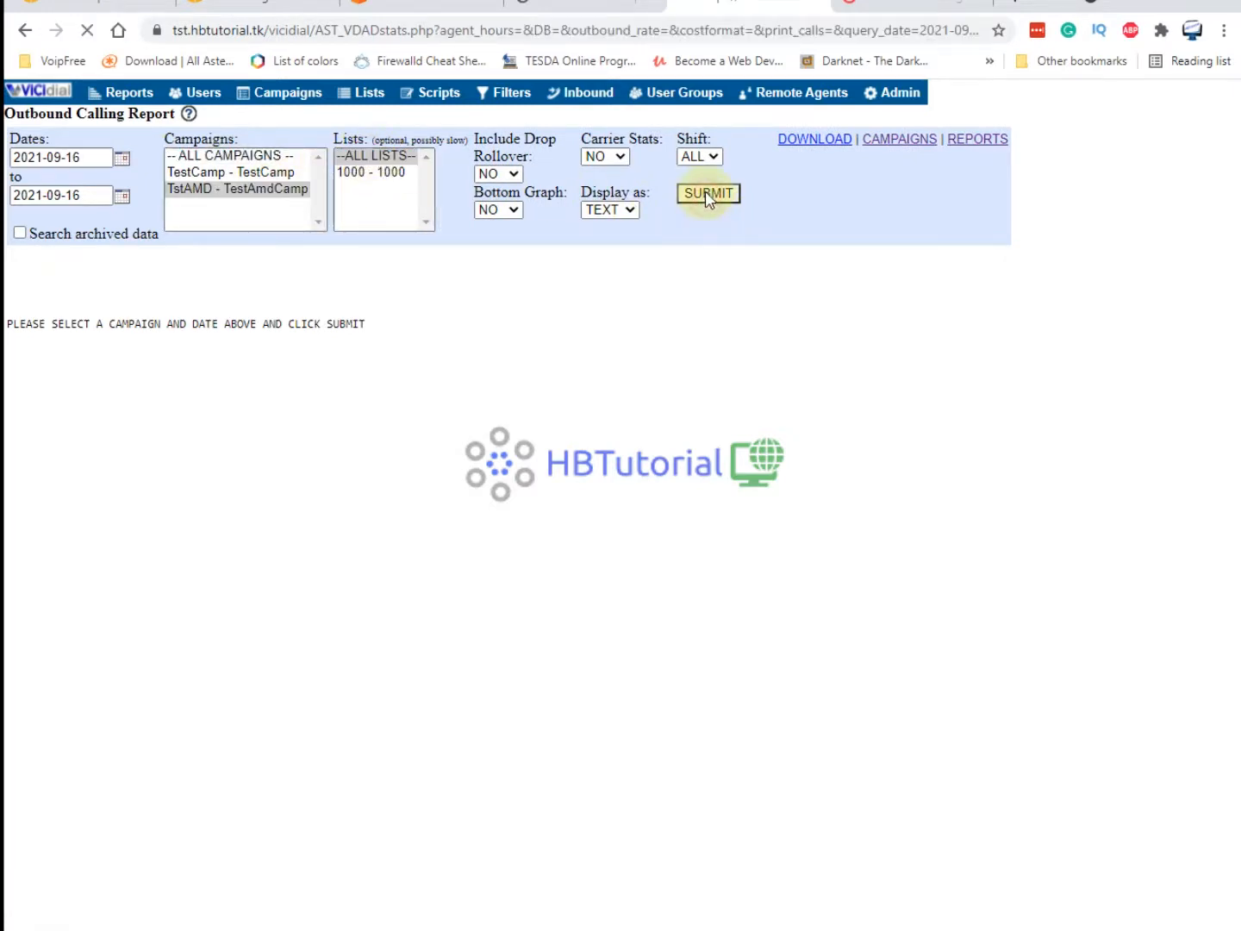
Review the report's 11 calls (6 answering machine, 5 busy) and go back to Reports.
{"action": "scroll", "coordinate": [538, 640], "scroll_direction": "down", "scroll_amount": 5}
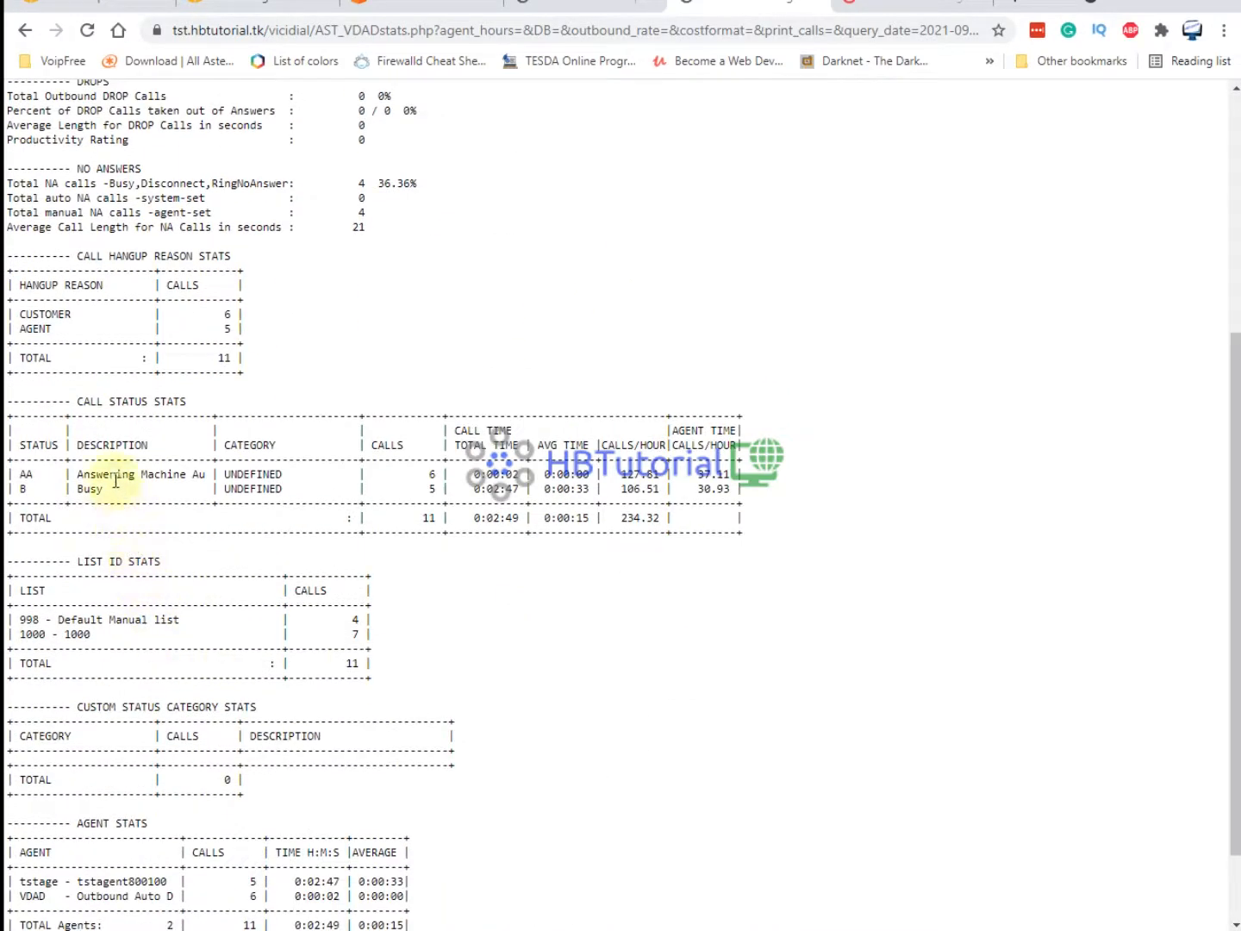
{"action": "left_click_drag", "start_coordinate": [97, 475], "coordinate": [217, 487]}
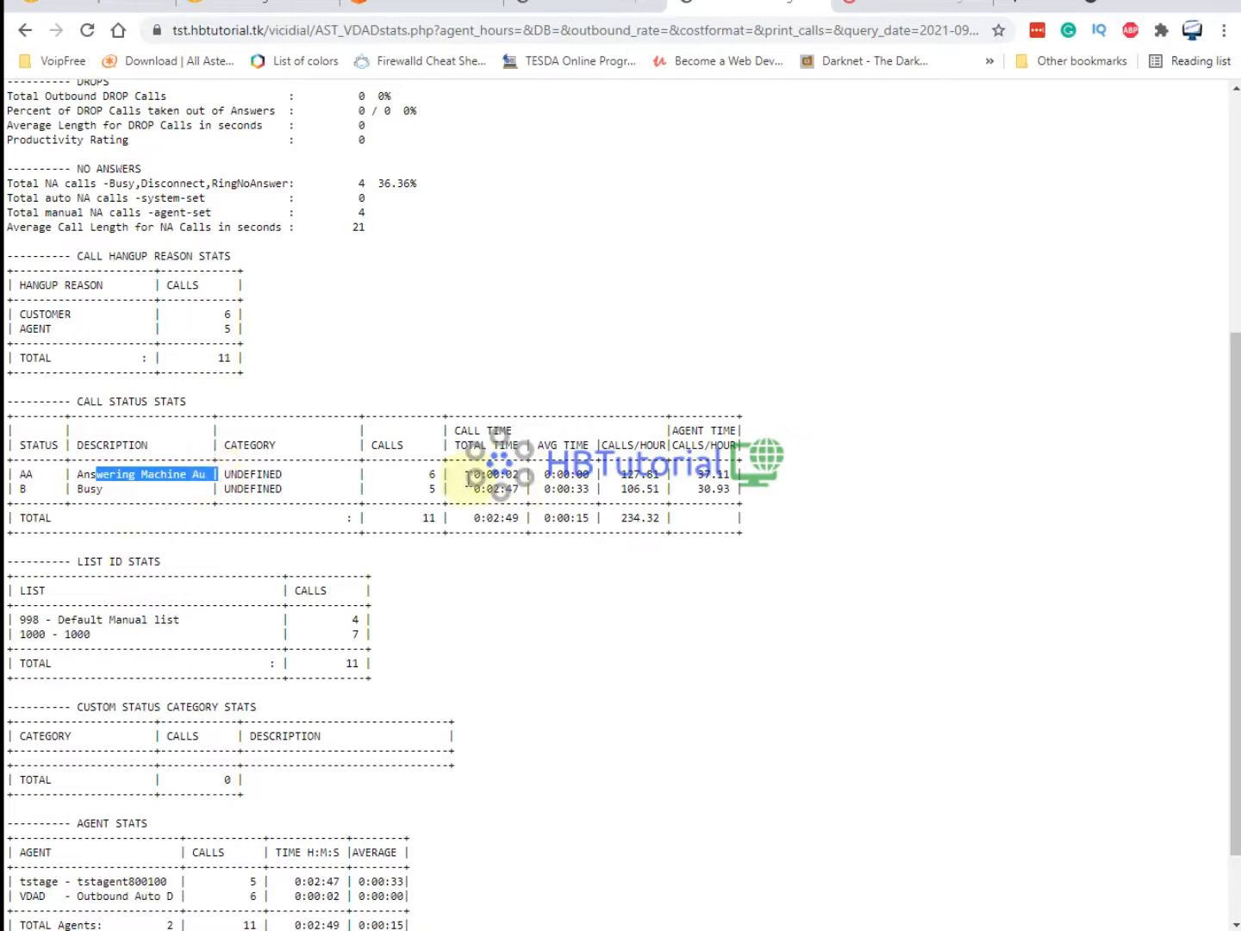
{"action": "left_click_drag", "start_coordinate": [402, 472], "coordinate": [467, 478]}
{"action": "left_click", "coordinate": [84, 499]}
{"action": "left_click_drag", "start_coordinate": [94, 497], "coordinate": [436, 501]}
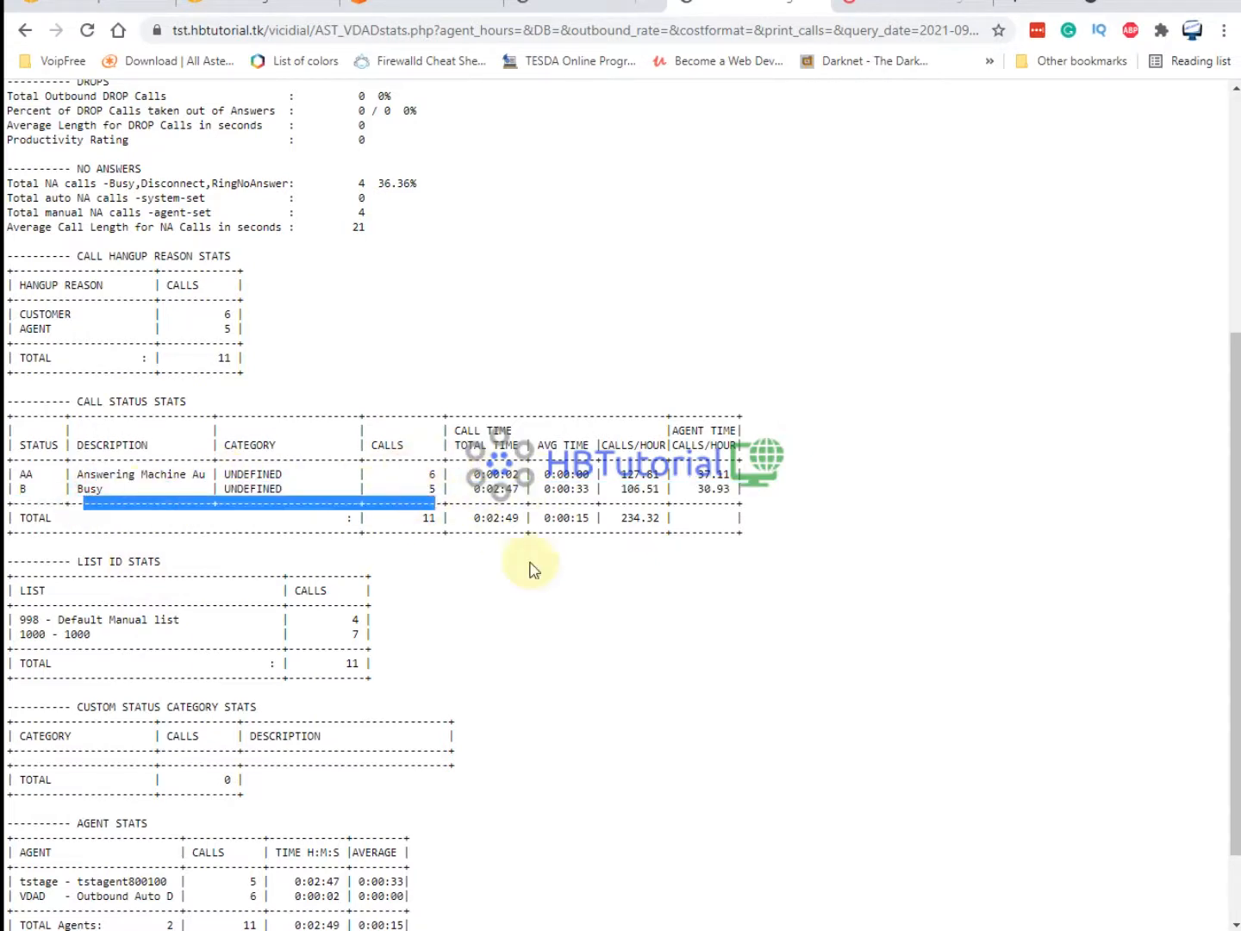
{"action": "left_click", "coordinate": [573, 624]}
{"action": "scroll", "coordinate": [575, 622], "scroll_direction": "down", "scroll_amount": 2}
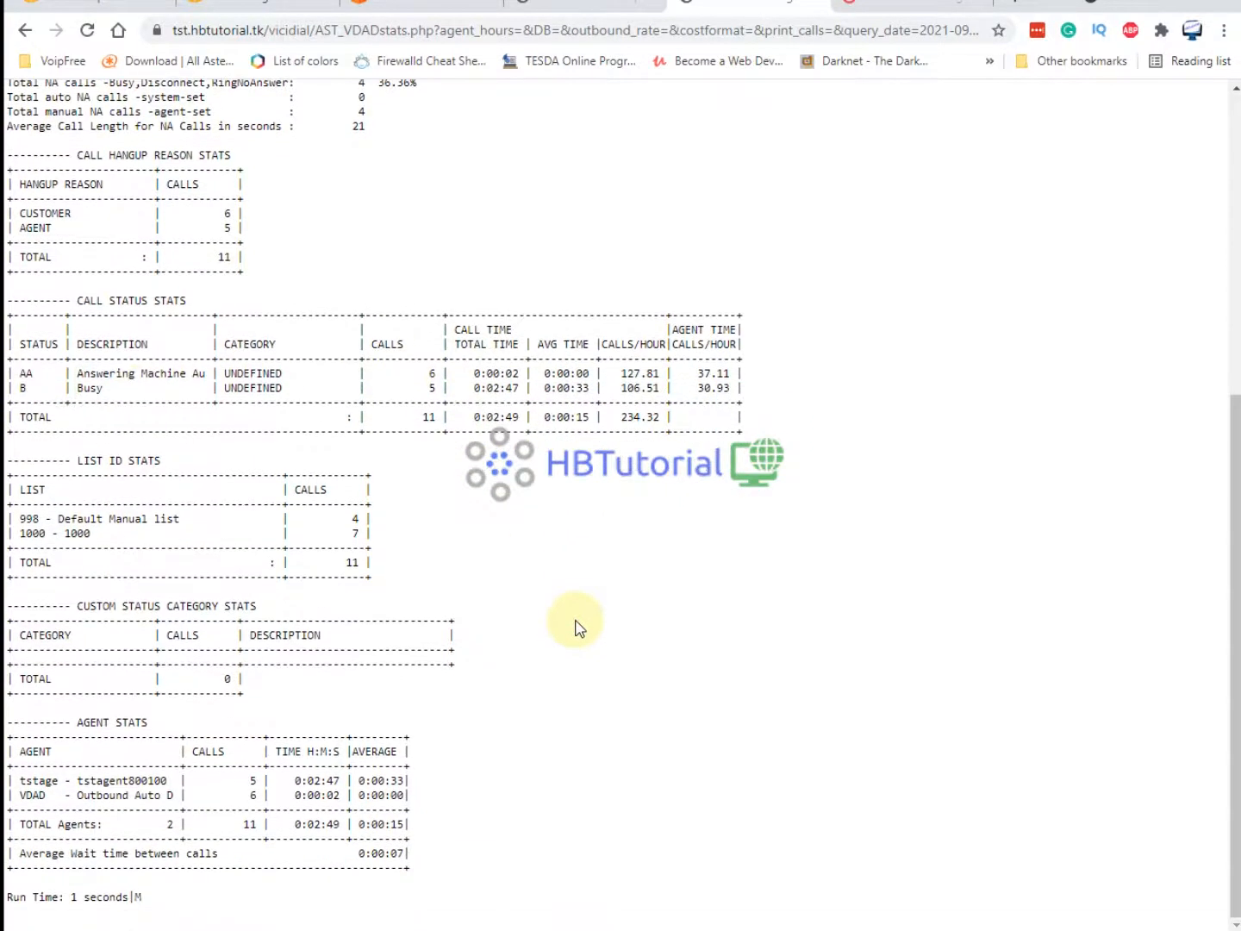
{"action": "scroll", "coordinate": [577, 626], "scroll_direction": "up", "scroll_amount": 5}
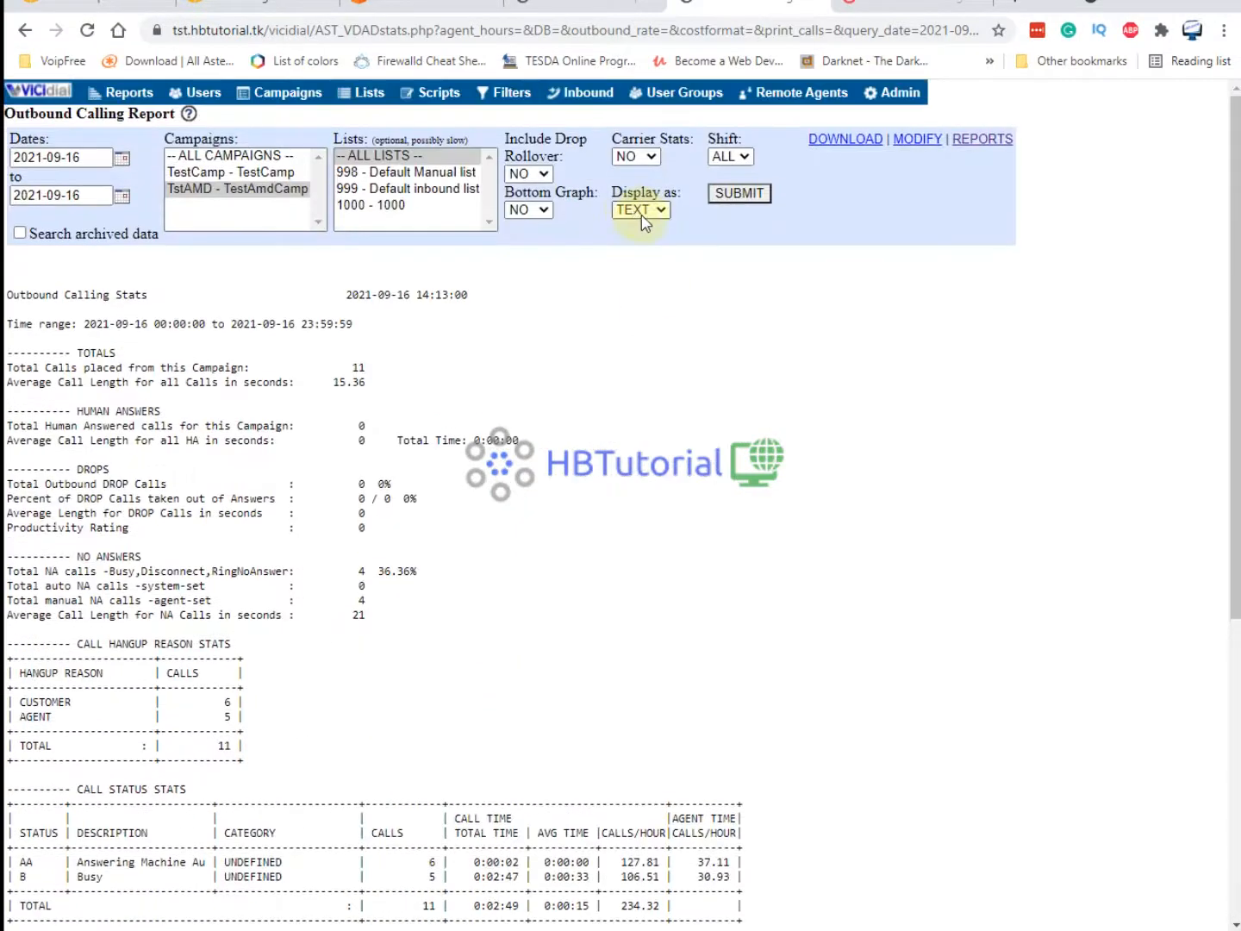
{"action": "left_click", "coordinate": [984, 141]}
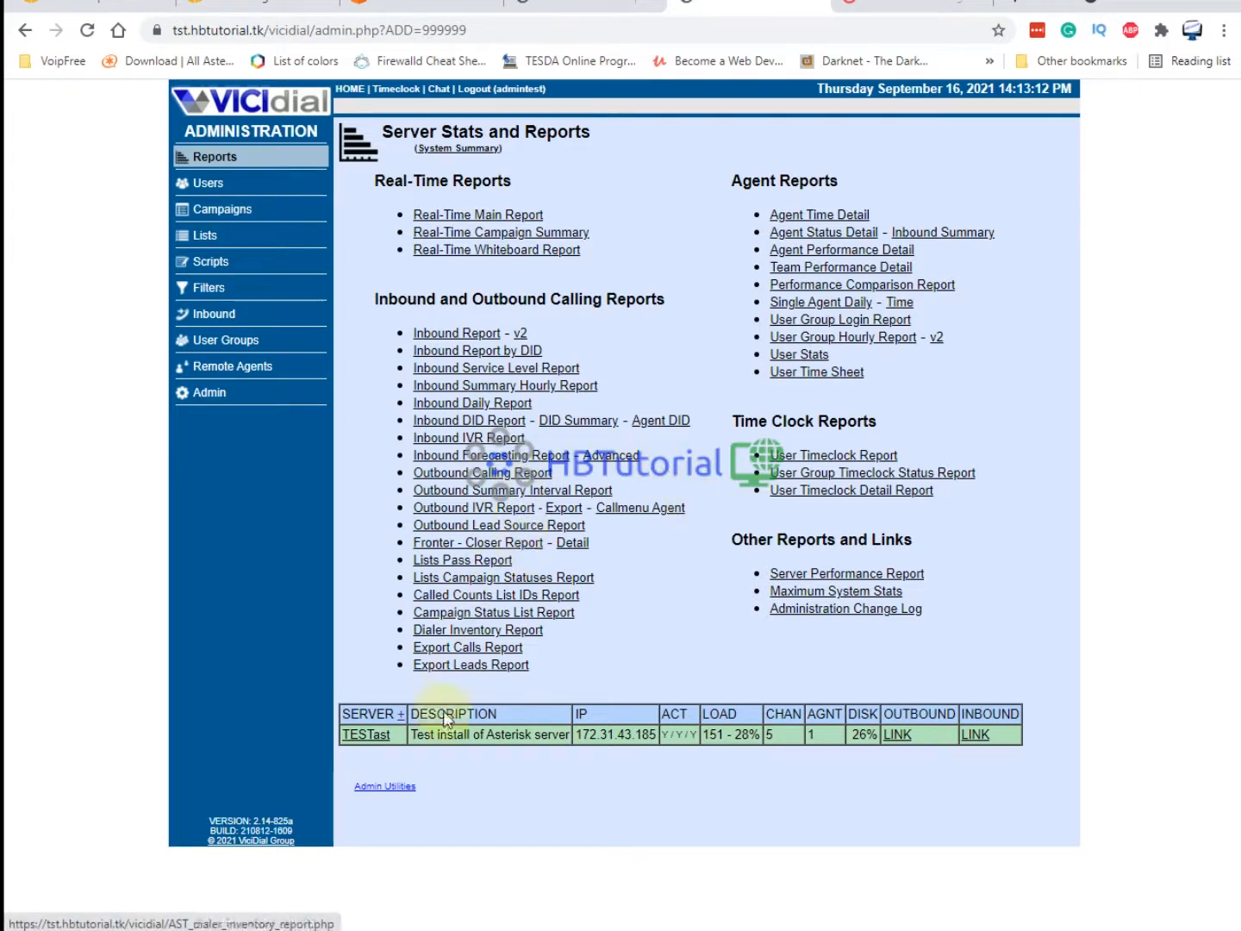
Generate the 2021-09-16 AMD Log Report for all servers, statuses and responses.
{"action": "left_click", "coordinate": [362, 787]}
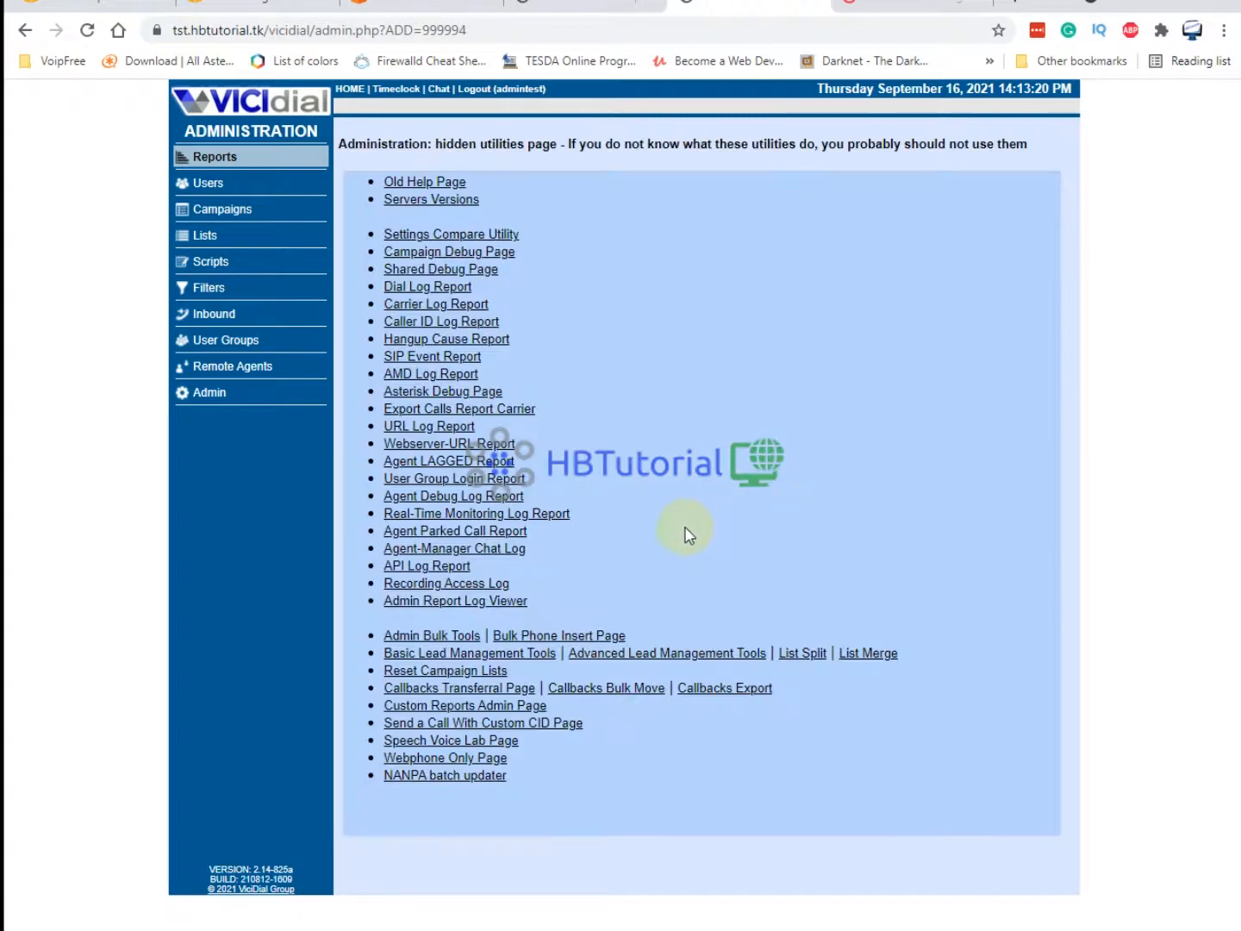
{"action": "left_click", "coordinate": [447, 382]}
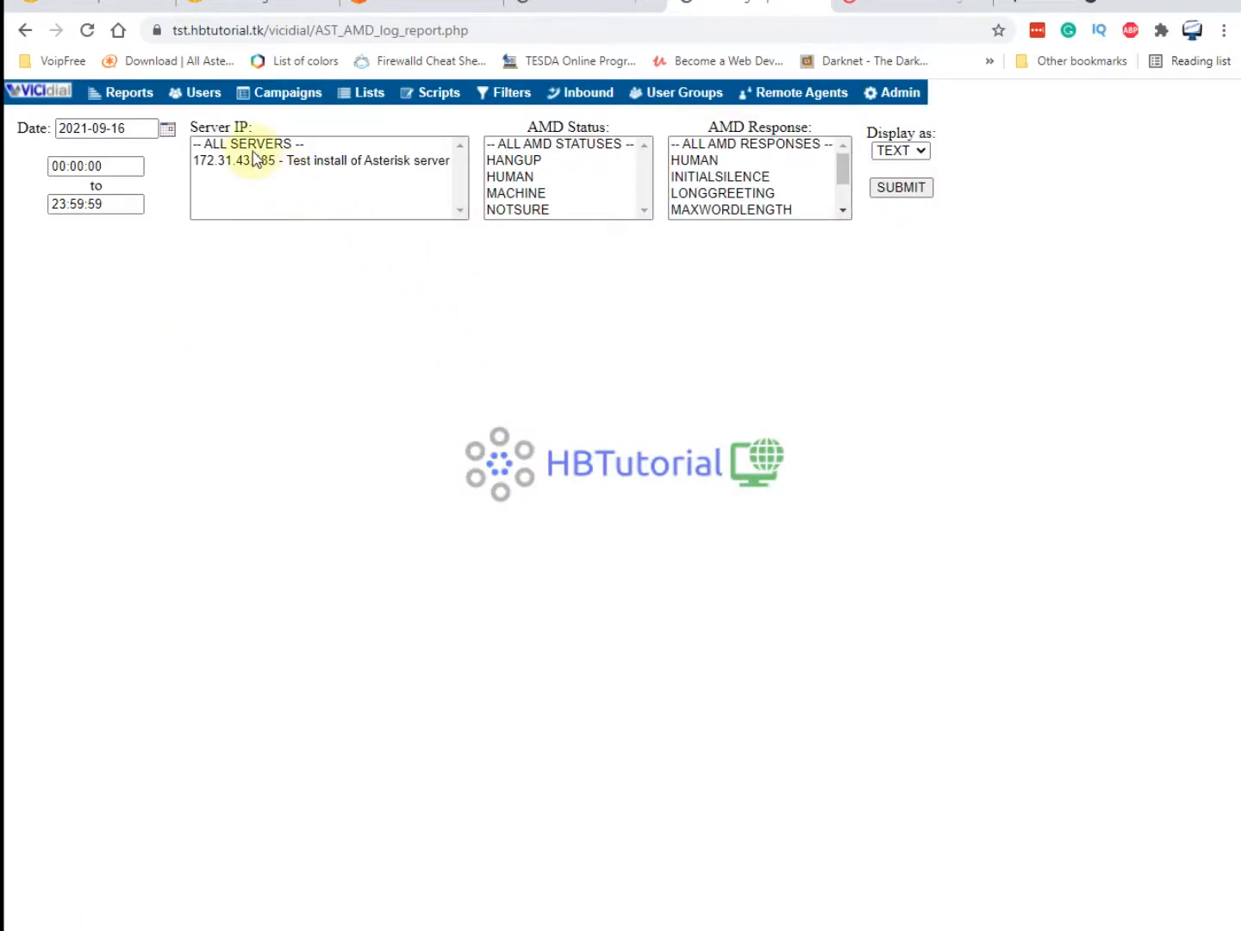
{"action": "left_click", "coordinate": [244, 163]}
{"action": "left_click", "coordinate": [245, 143]}
{"action": "left_click", "coordinate": [556, 144]}
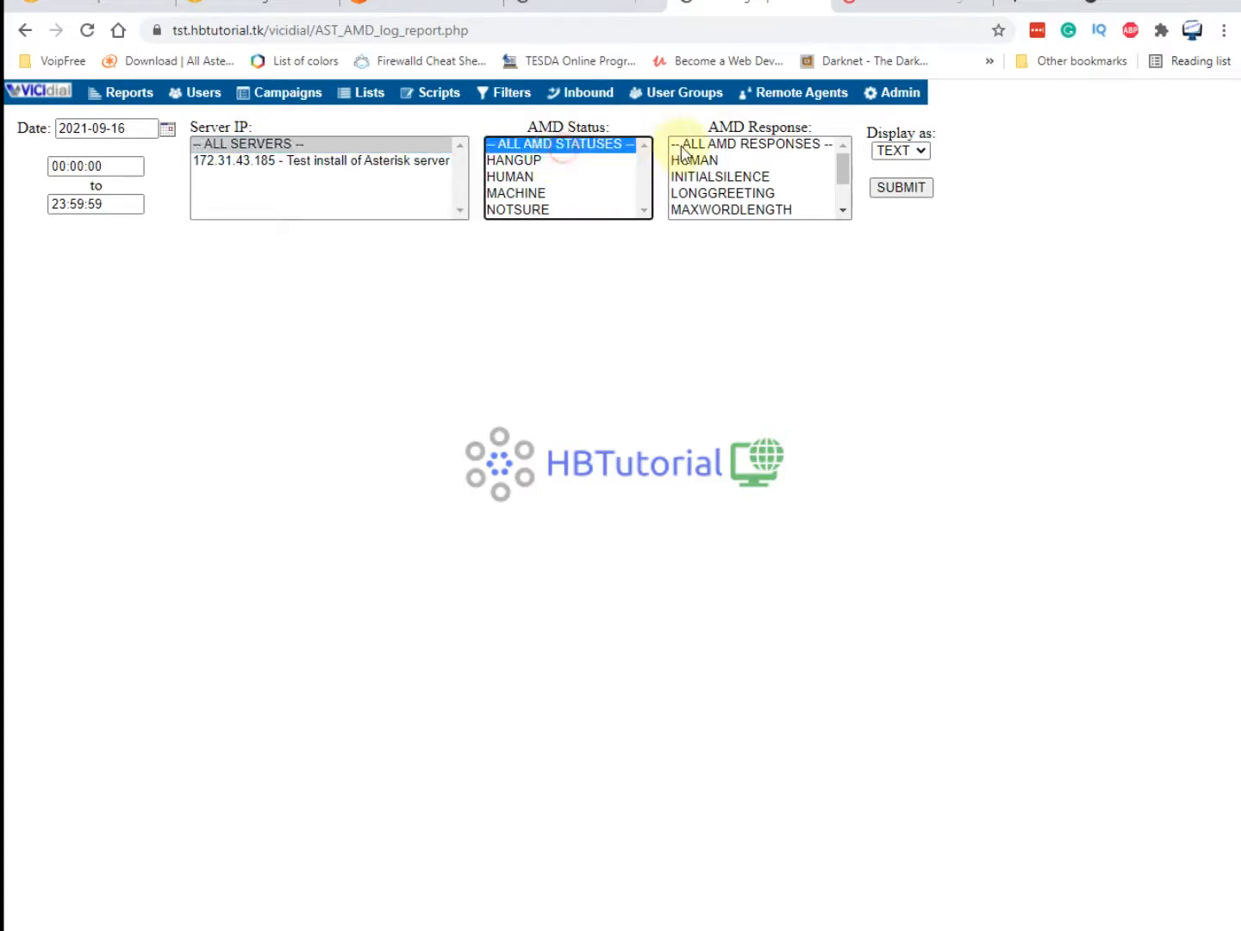
{"action": "left_click", "coordinate": [720, 144]}
{"action": "left_click", "coordinate": [901, 187]}
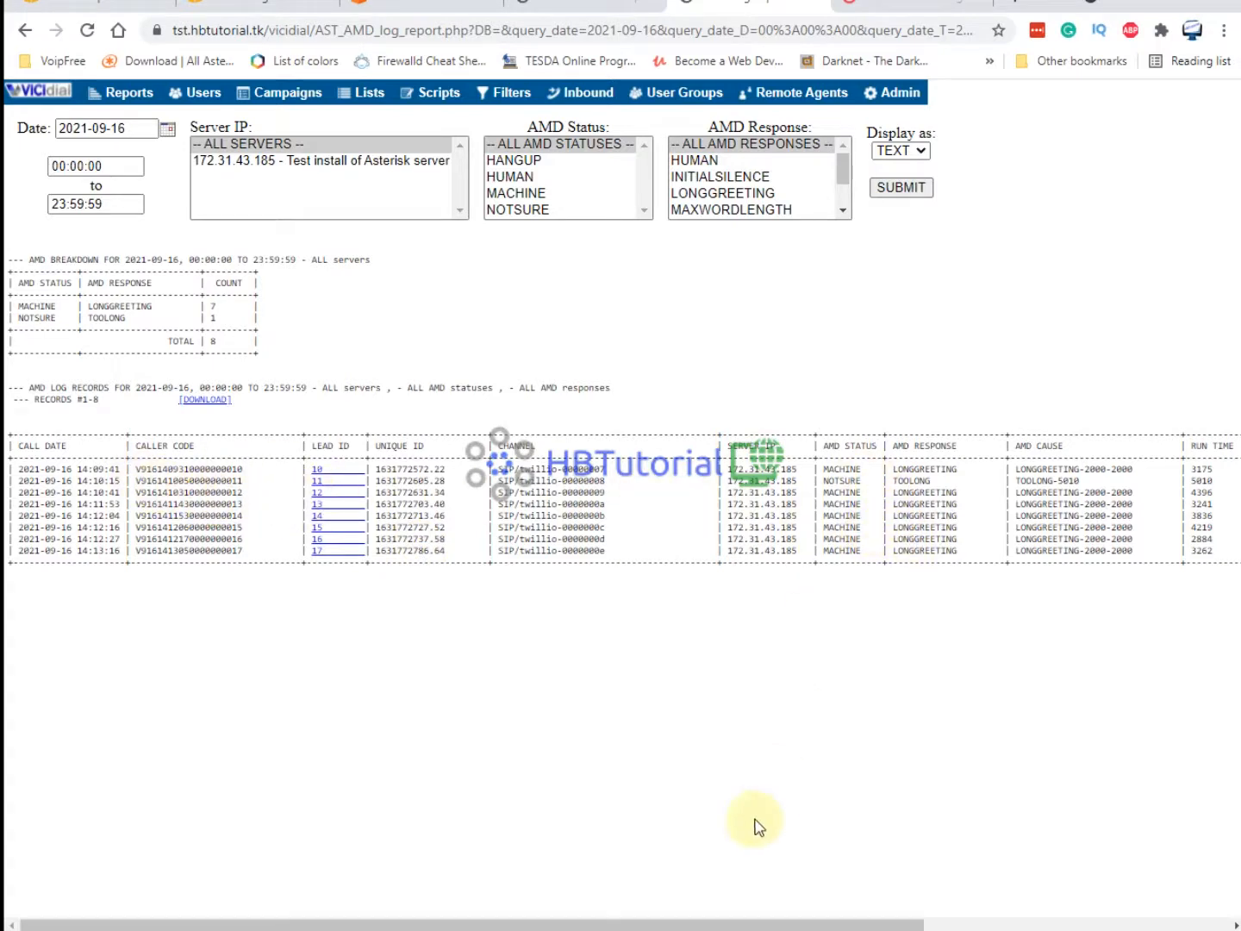
Review the 8 AMD records (7 MACHINE/LONGGREETING, 1 NOTSURE/TOOLONG) and return to the dashboard.
{"action": "left_click_drag", "start_coordinate": [554, 923], "coordinate": [914, 923]}
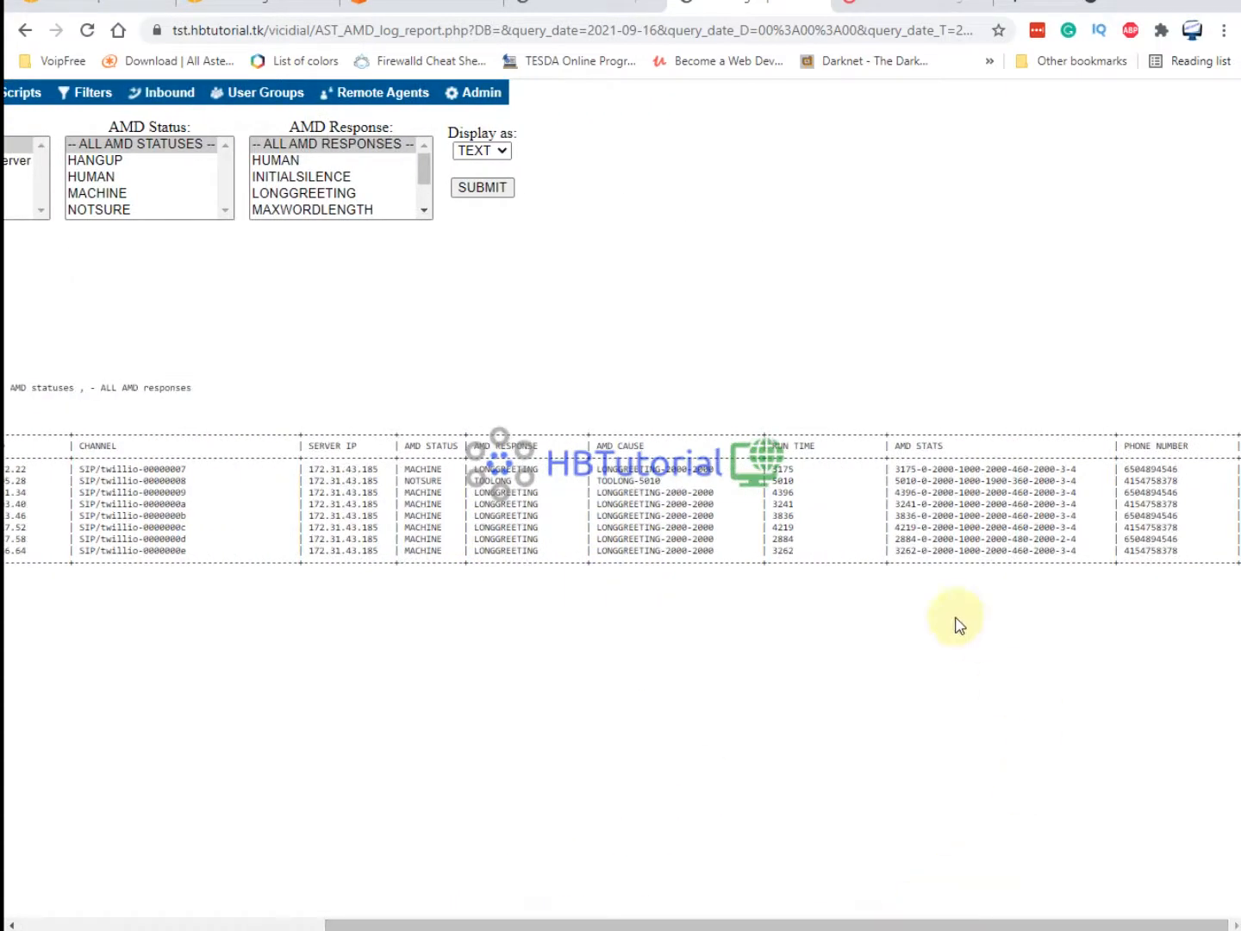
{"action": "left_click_drag", "start_coordinate": [598, 493], "coordinate": [625, 486]}
{"action": "left_click", "coordinate": [625, 486]}
{"action": "double_click", "coordinate": [613, 470]}
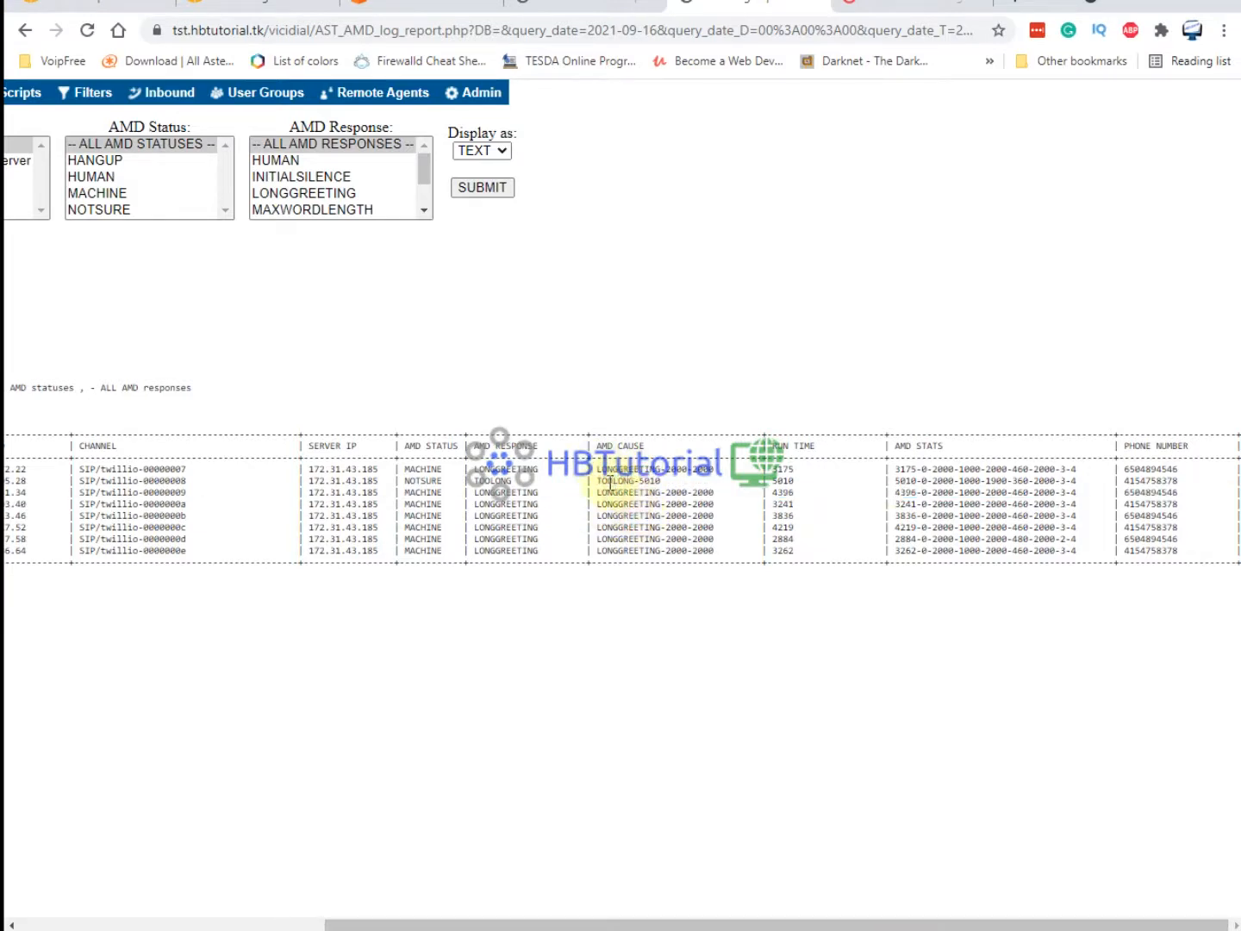
{"action": "left_click_drag", "start_coordinate": [607, 481], "coordinate": [645, 484]}
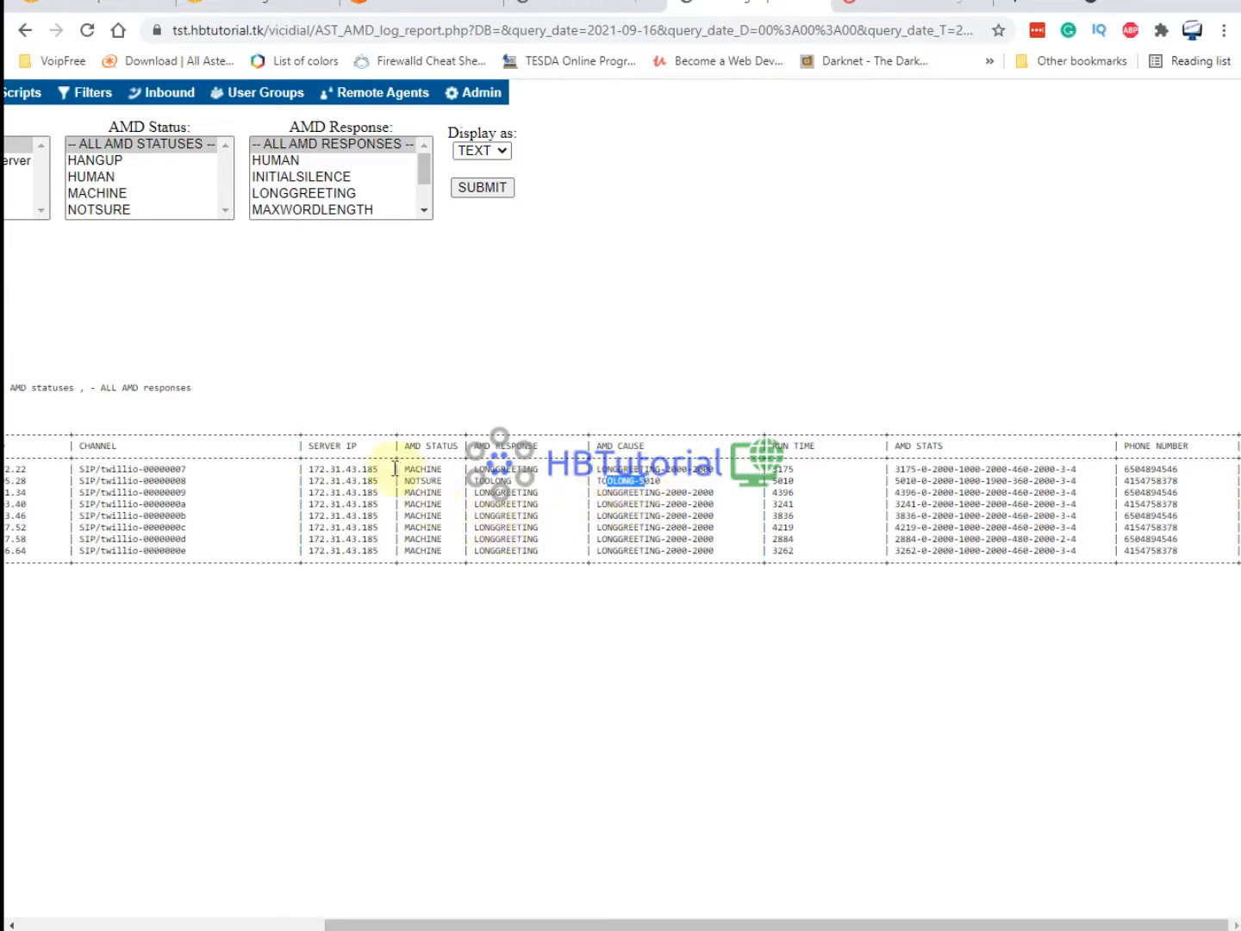
{"action": "left_click_drag", "start_coordinate": [410, 468], "coordinate": [517, 602]}
{"action": "left_click", "coordinate": [516, 661]}
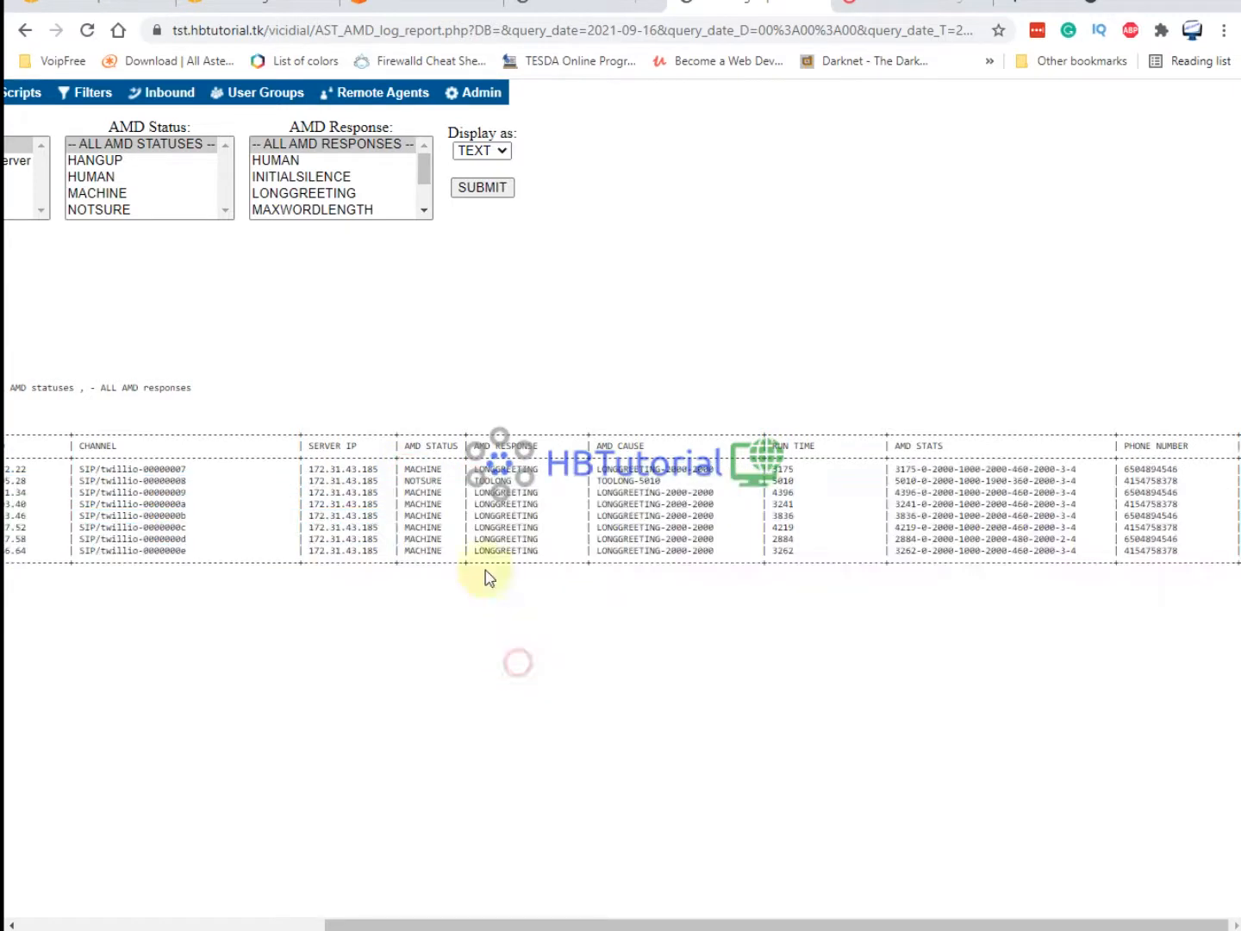
{"action": "left_click_drag", "start_coordinate": [416, 485], "coordinate": [936, 656]}
{"action": "left_click", "coordinate": [939, 661]}
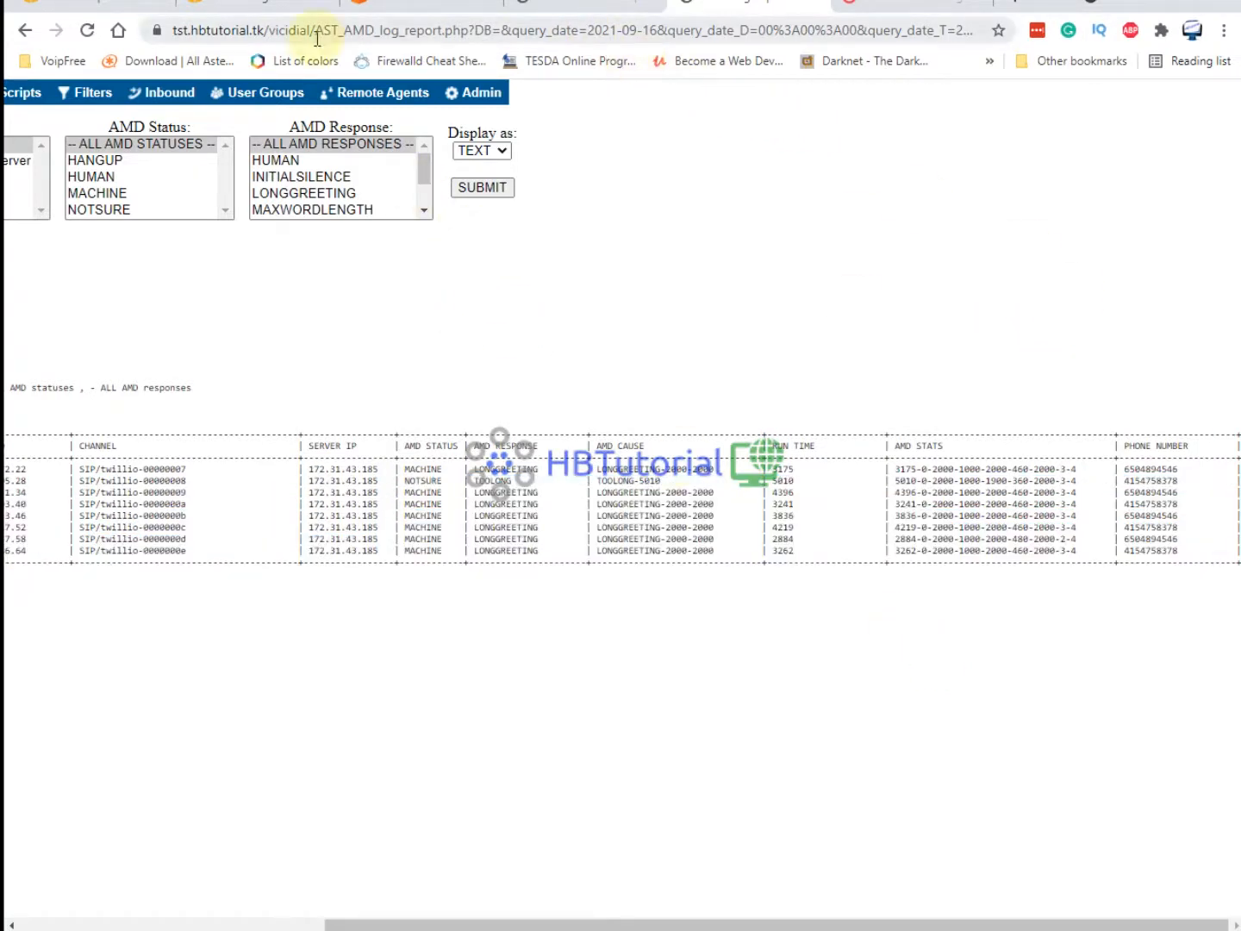
{"action": "left_click", "coordinate": [893, 919]}
{"action": "left_click_drag", "start_coordinate": [870, 924], "coordinate": [561, 924]}
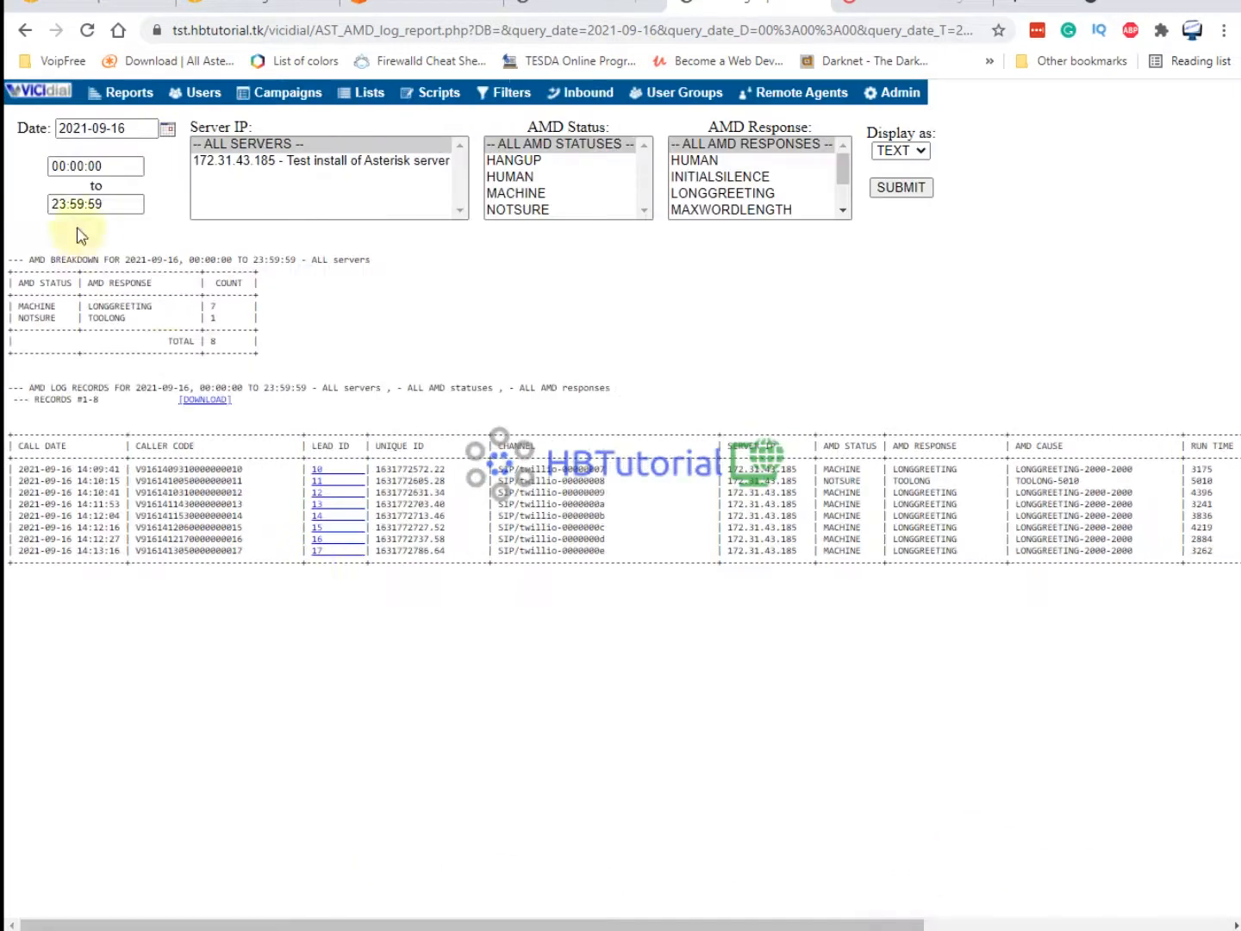
{"action": "left_click", "coordinate": [43, 93]}
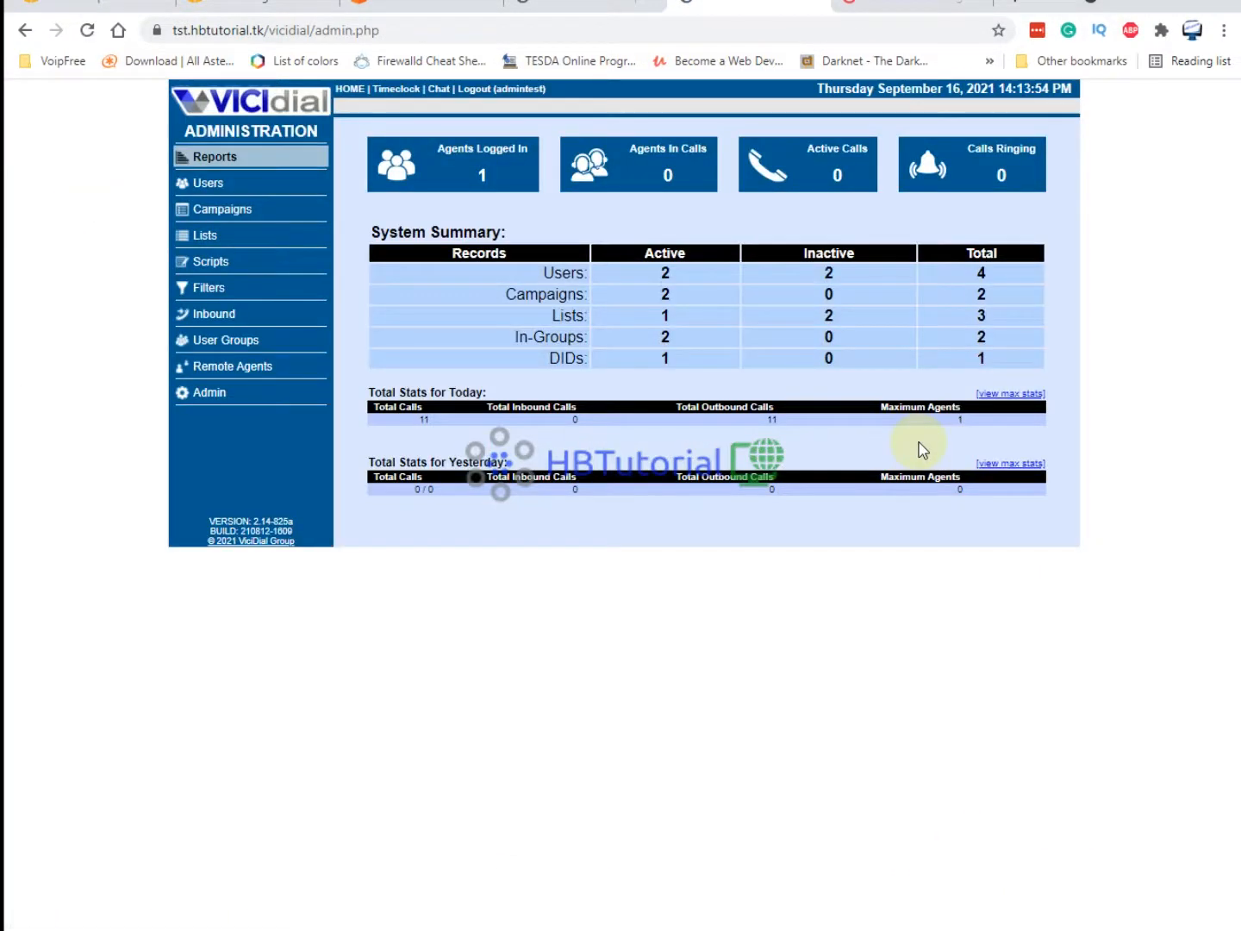